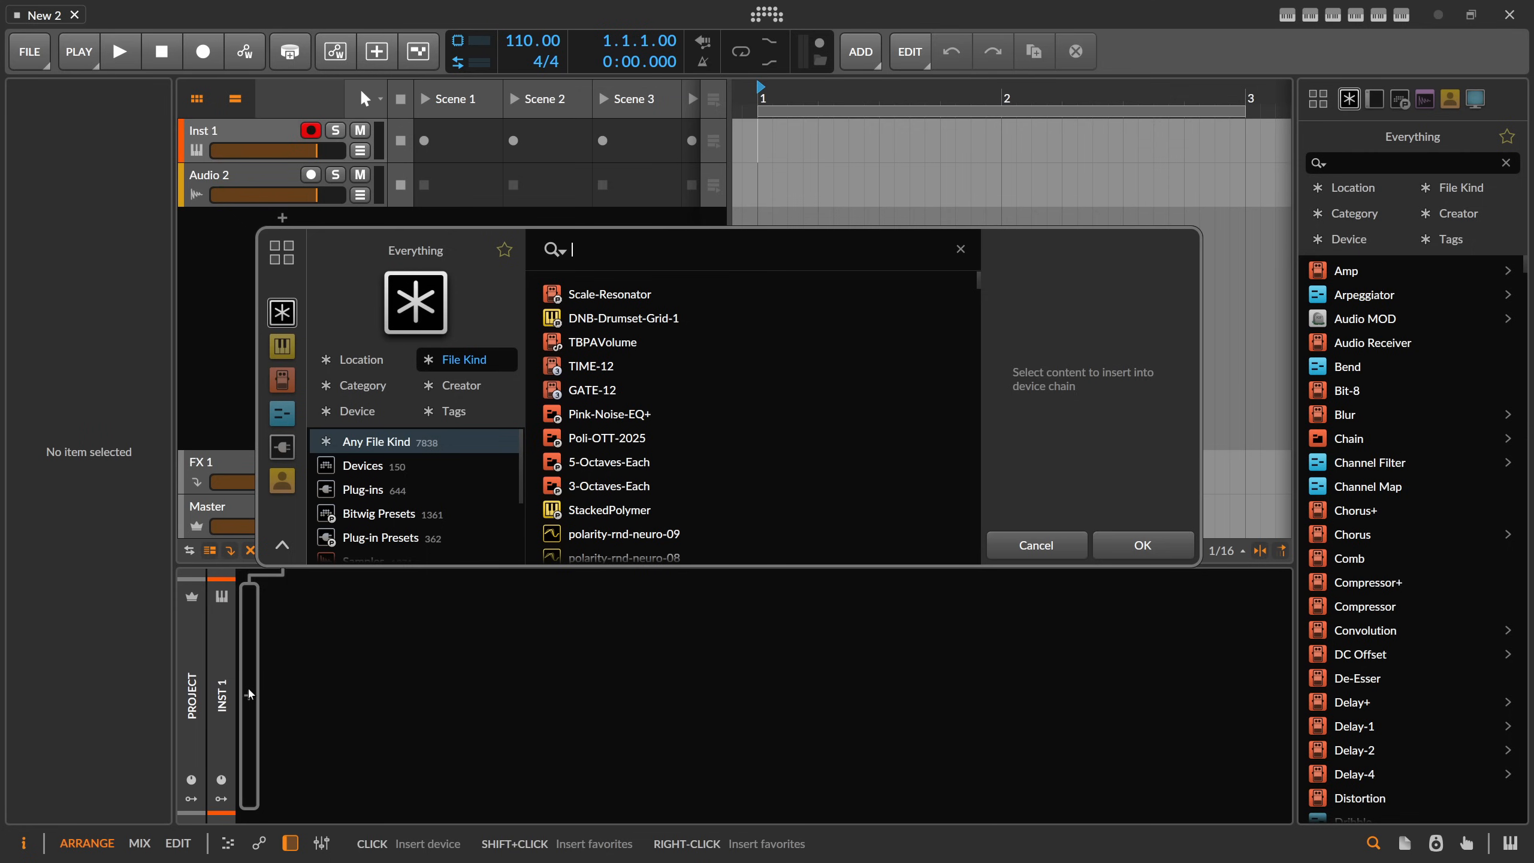
Step: Insert a Polymer synth on the Inst 1 track and remove its three default modulators
{"action": "type", "text": "polymer"}
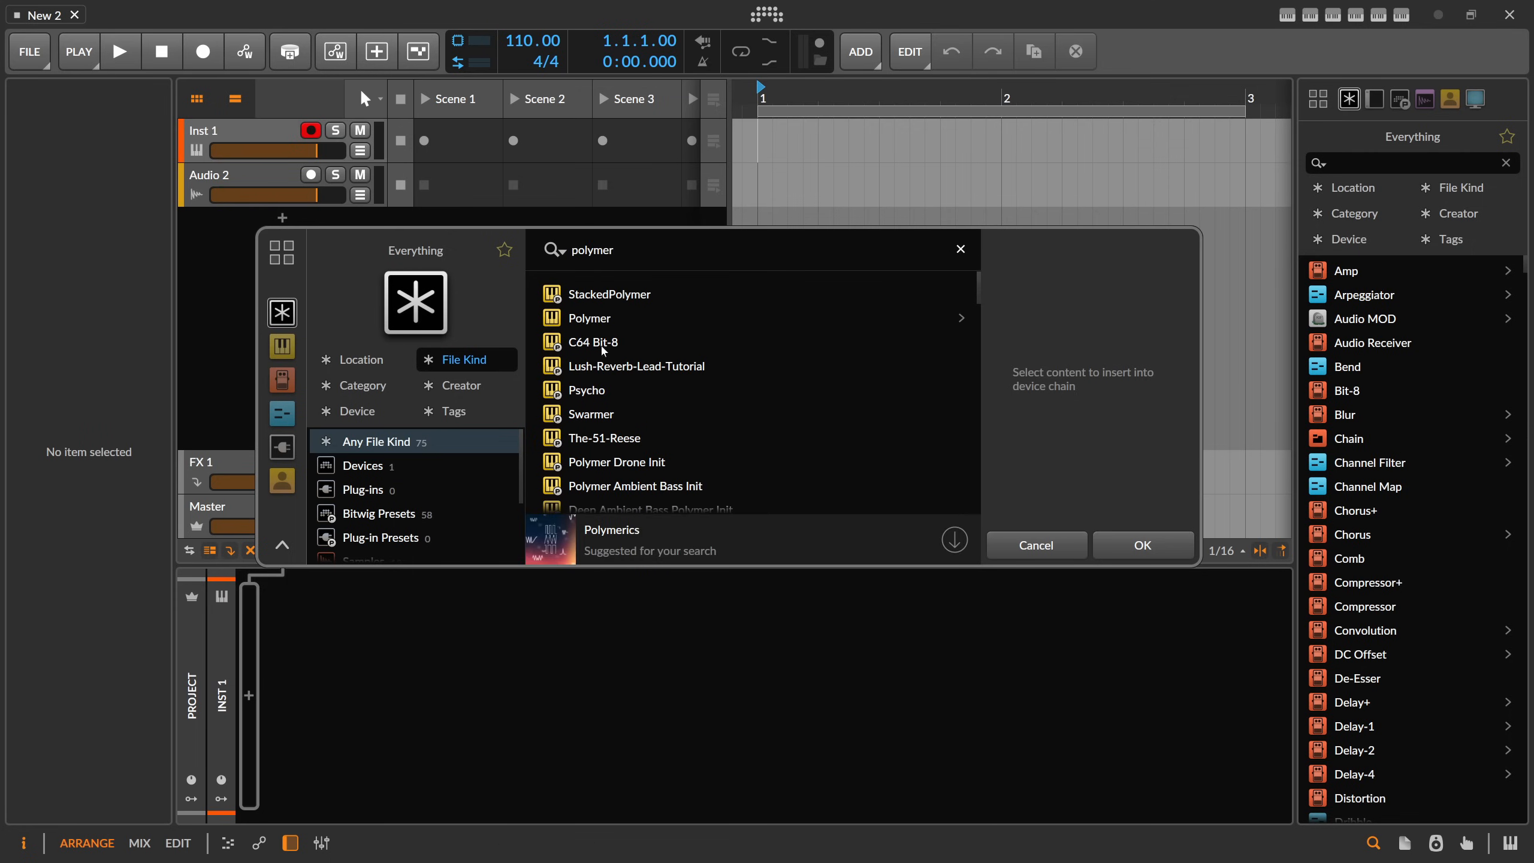
{"action": "double_click", "coordinate": [603, 320]}
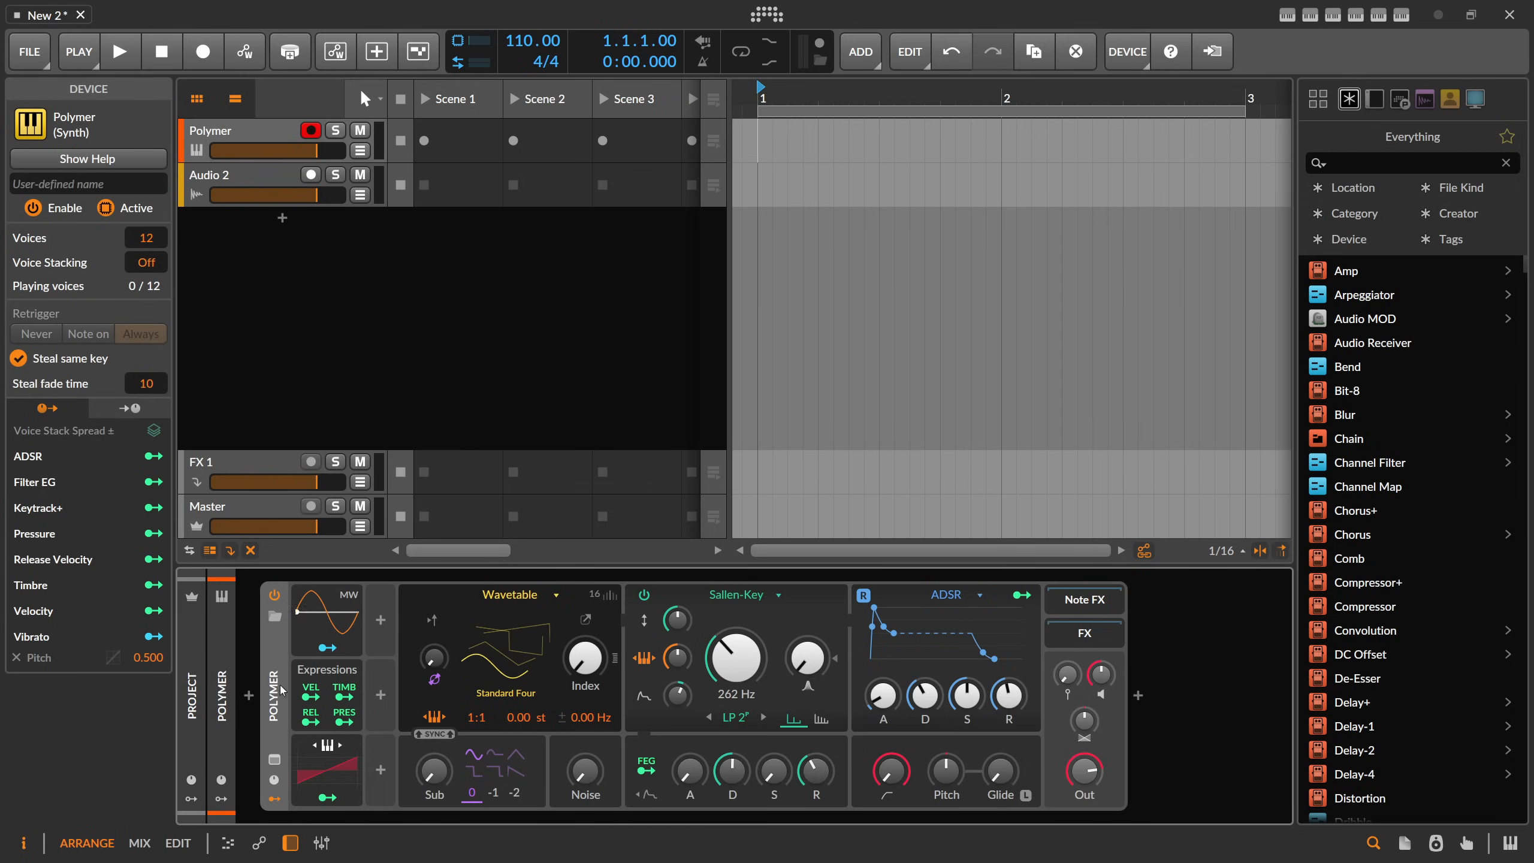
{"action": "left_click", "coordinate": [327, 797]}
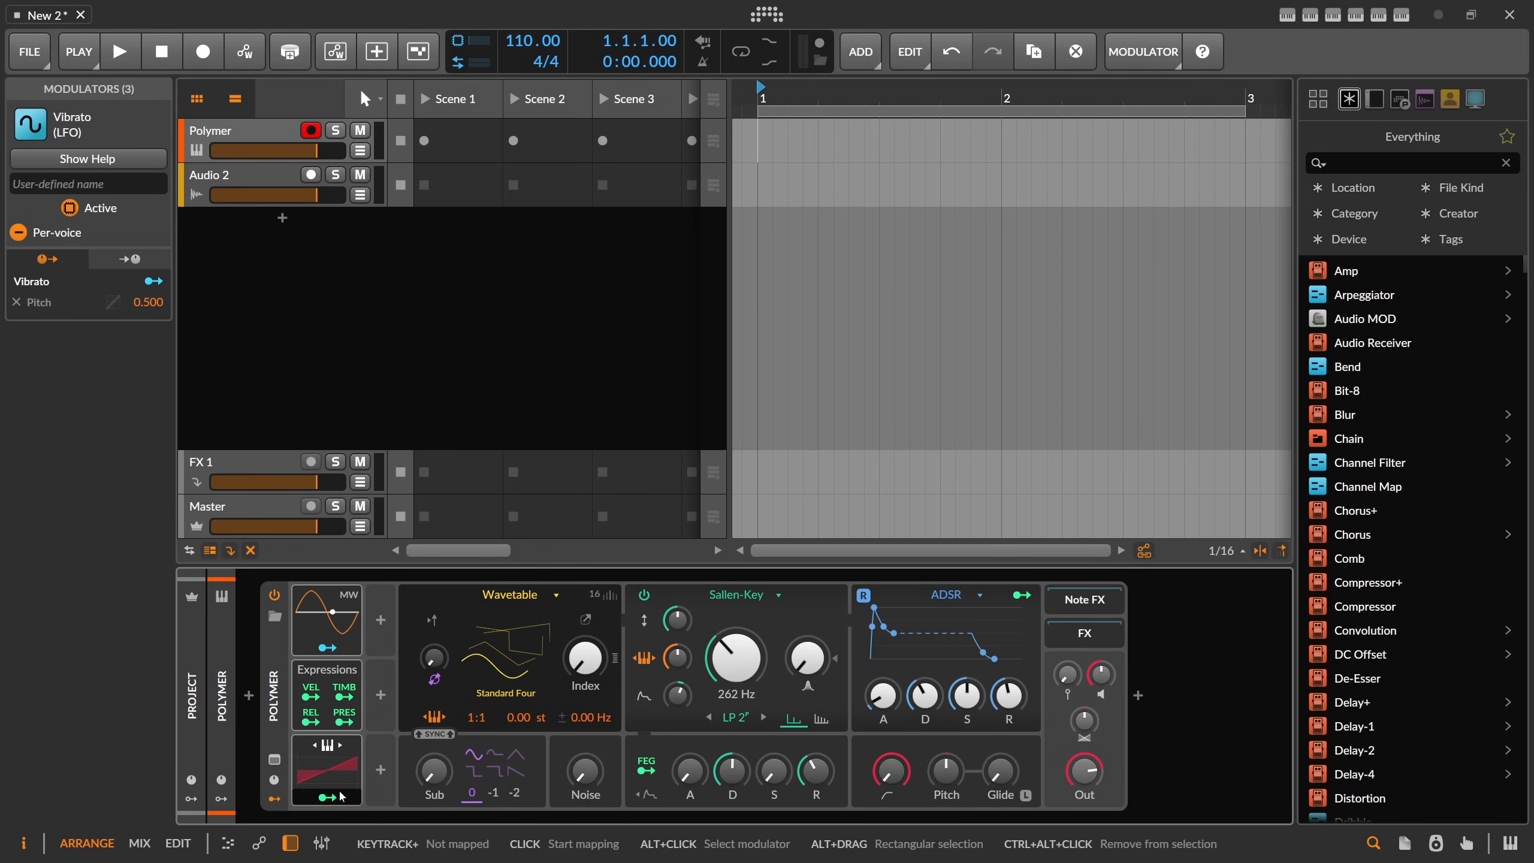
{"action": "left_click", "coordinate": [274, 799]}
{"action": "left_click", "coordinate": [371, 634]}
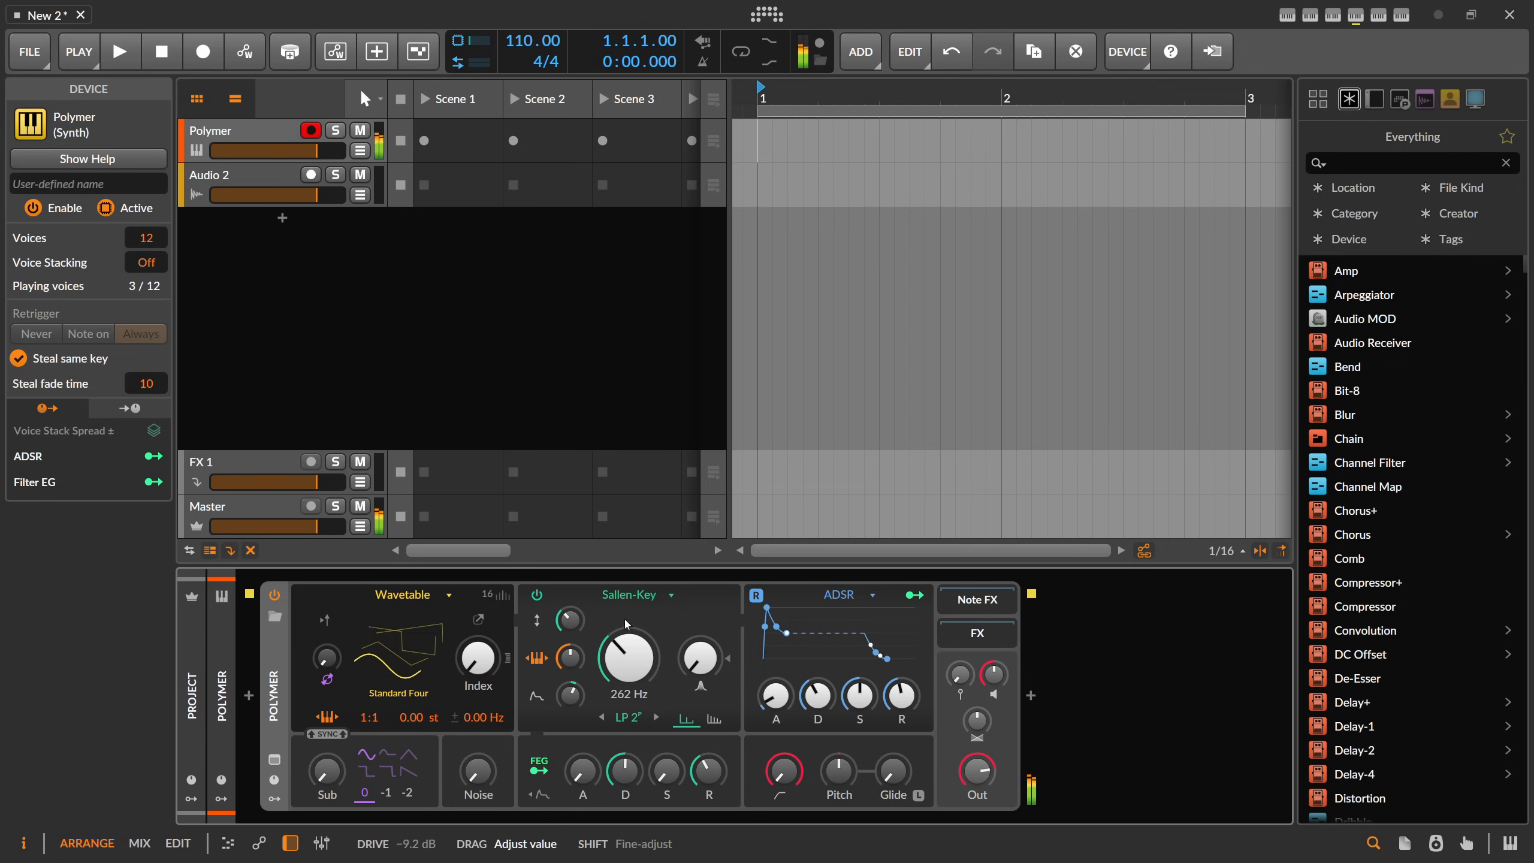
Step: Reset the filter drive to its default and lower Polymer's voice level to about -11.4 dB
{"action": "double_click", "coordinate": [570, 618]}
{"action": "left_click_drag", "start_coordinate": [994, 674], "coordinate": [994, 704]}
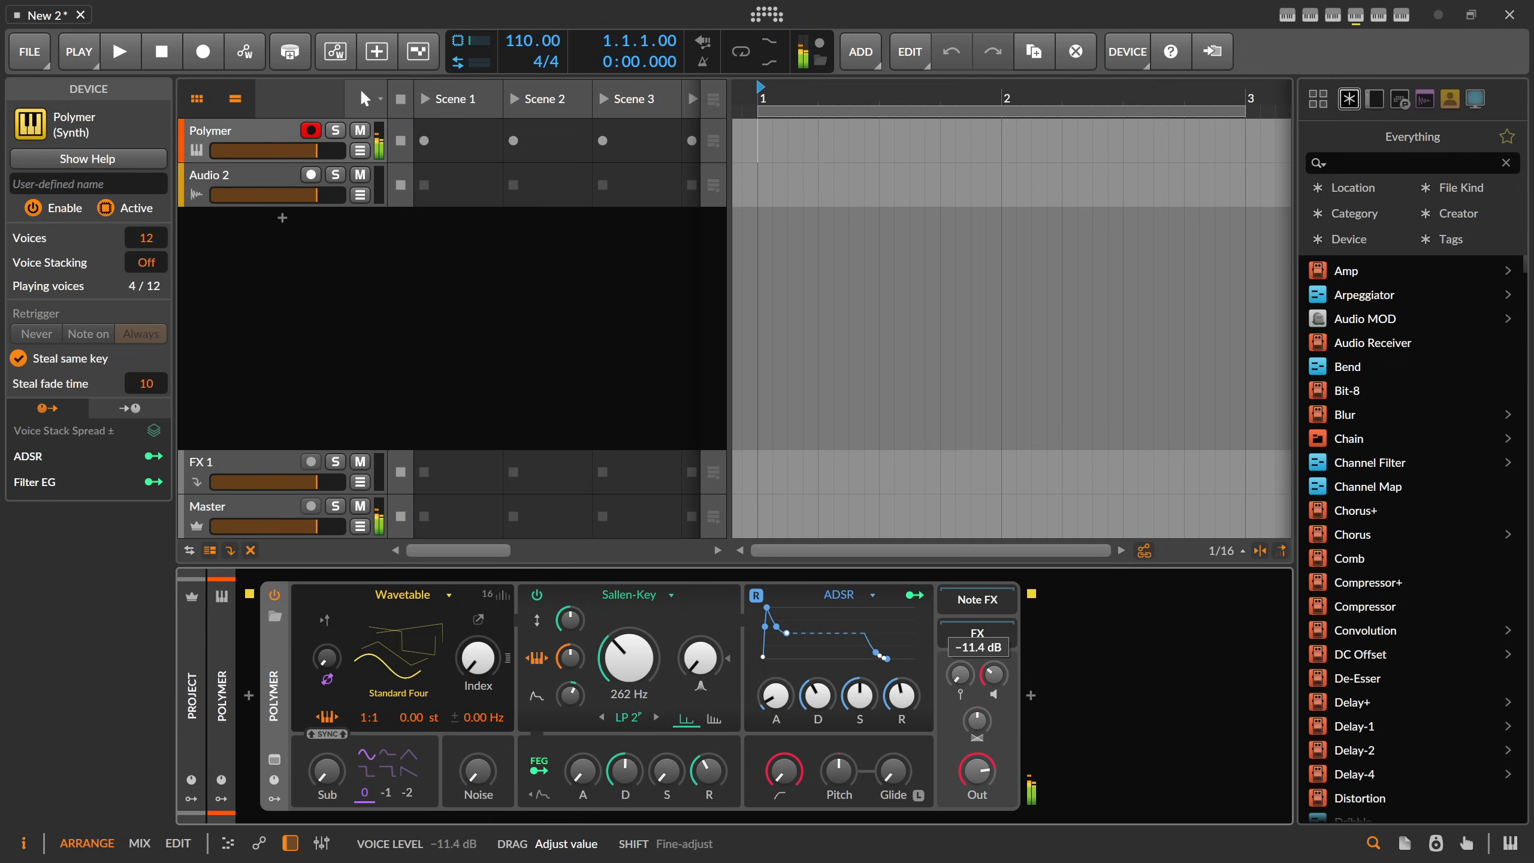
{"action": "left_click_drag", "start_coordinate": [776, 696], "coordinate": [776, 683]}
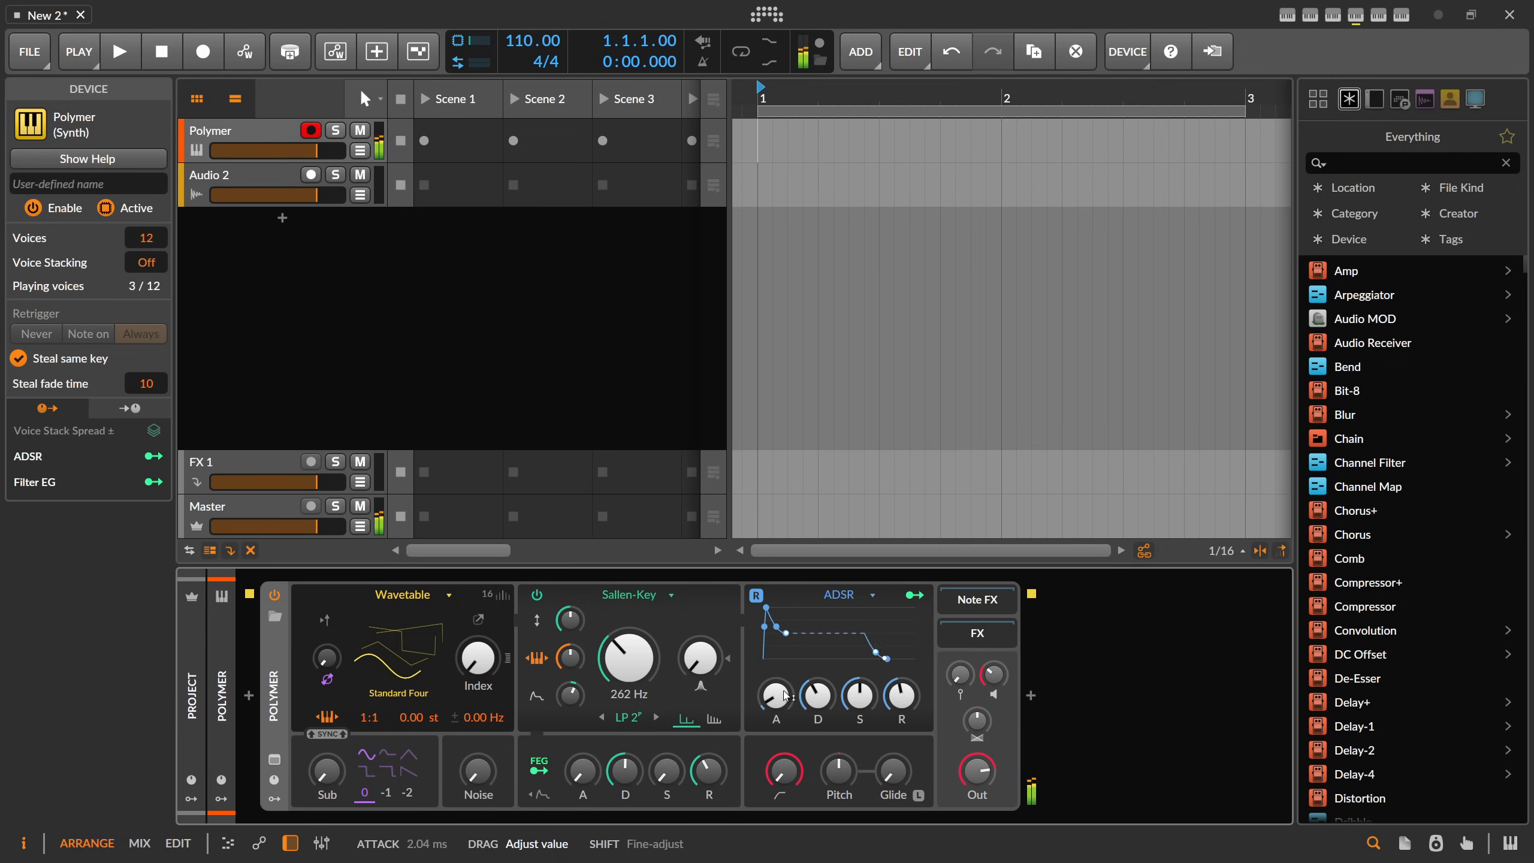
Step: Switch Polymer's oscillator from Wavetable to Pulse and adjust its pulse width
{"action": "left_click", "coordinate": [427, 599]}
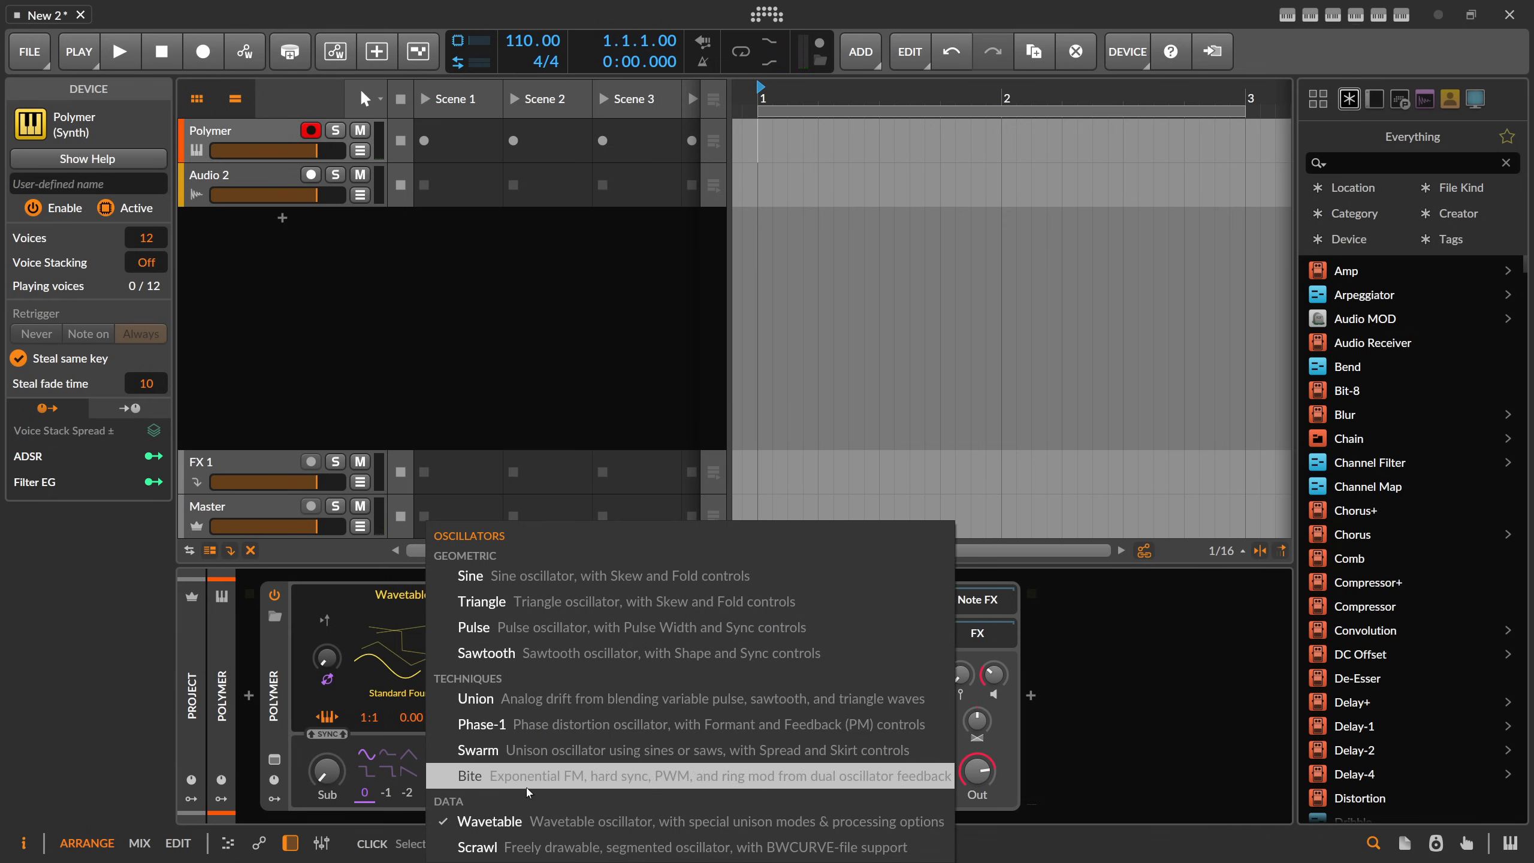
{"action": "left_click", "coordinate": [525, 635]}
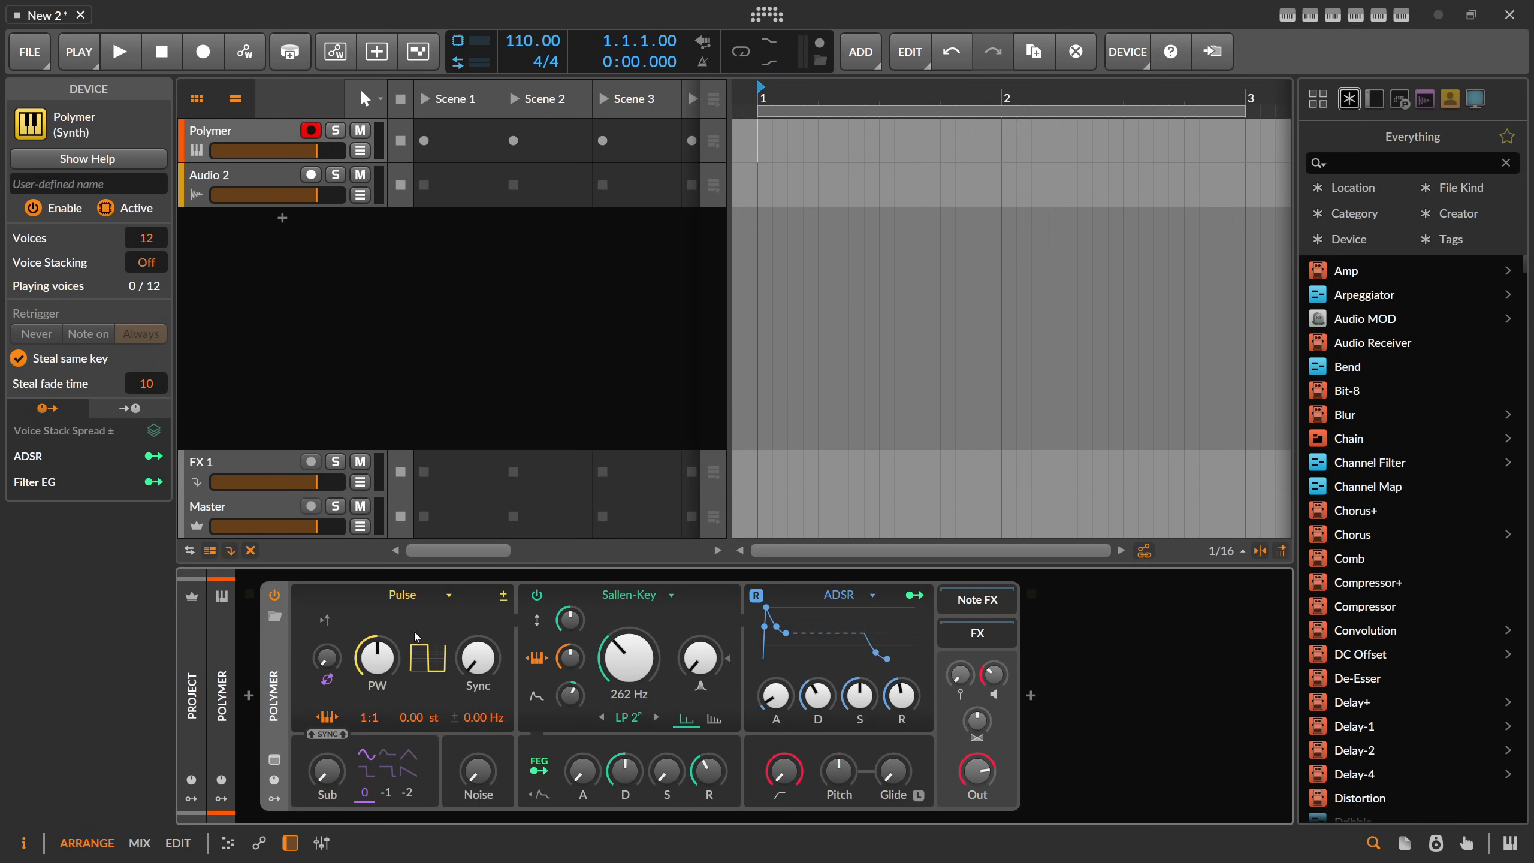
{"action": "left_click_drag", "start_coordinate": [410, 653], "coordinate": [378, 652]}
Step: Switch the amplitude envelope to AD with longer attack and decay, and raise the filter envelope's attack and cutoff modulation amount
{"action": "left_click_drag", "start_coordinate": [584, 771], "coordinate": [583, 689]}
{"action": "left_click", "coordinate": [840, 595]}
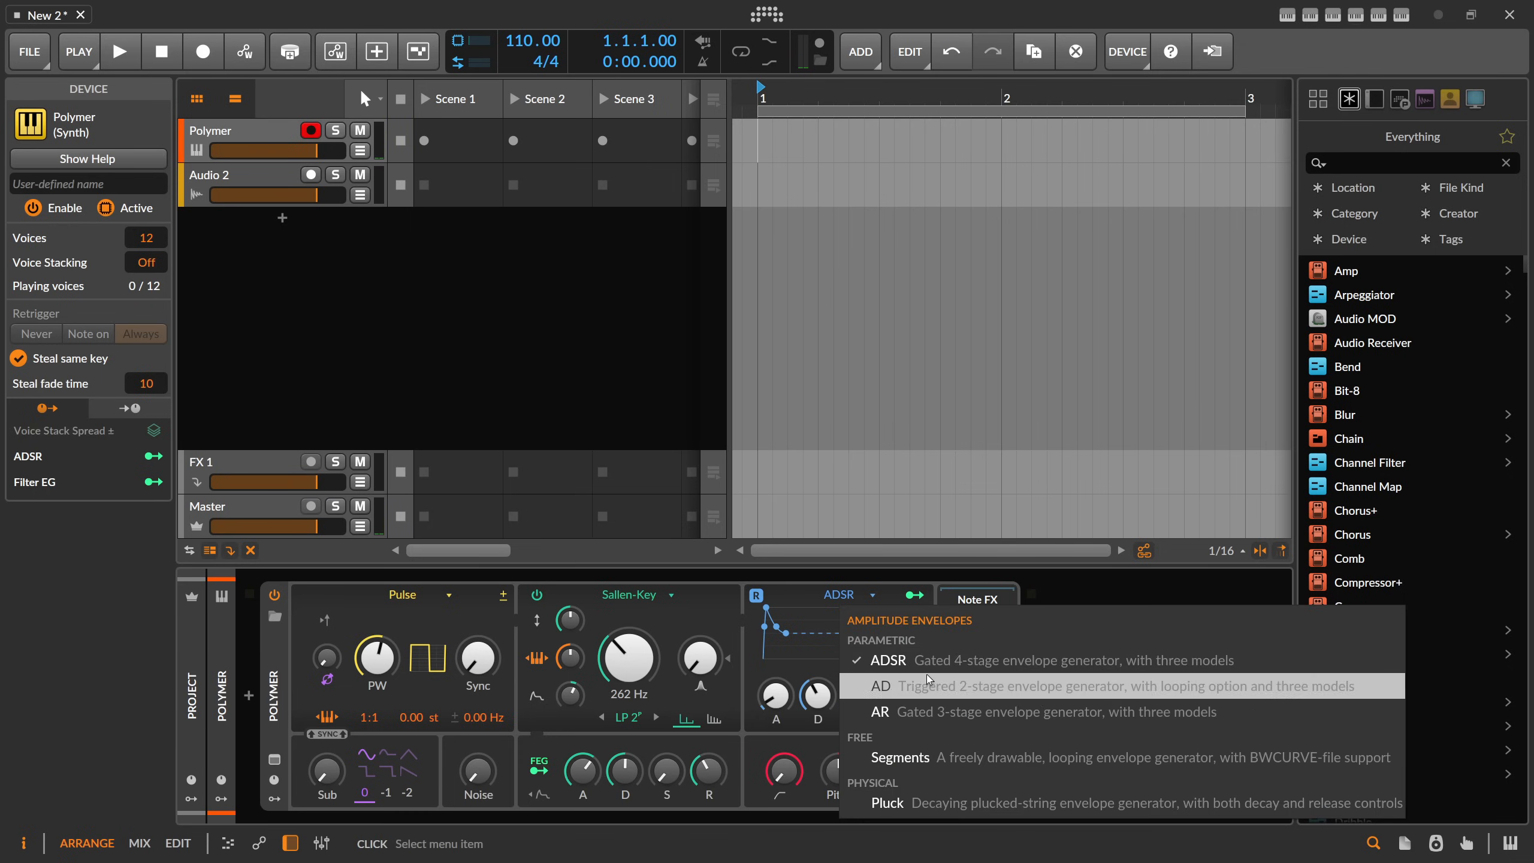
{"action": "left_click", "coordinate": [887, 689]}
{"action": "left_click_drag", "start_coordinate": [815, 696], "coordinate": [816, 641]}
{"action": "left_click_drag", "start_coordinate": [864, 697], "coordinate": [864, 644]}
{"action": "left_click_drag", "start_coordinate": [814, 698], "coordinate": [814, 675]}
{"action": "left_click_drag", "start_coordinate": [583, 772], "coordinate": [583, 754]}
{"action": "left_click_drag", "start_coordinate": [570, 696], "coordinate": [570, 682]}
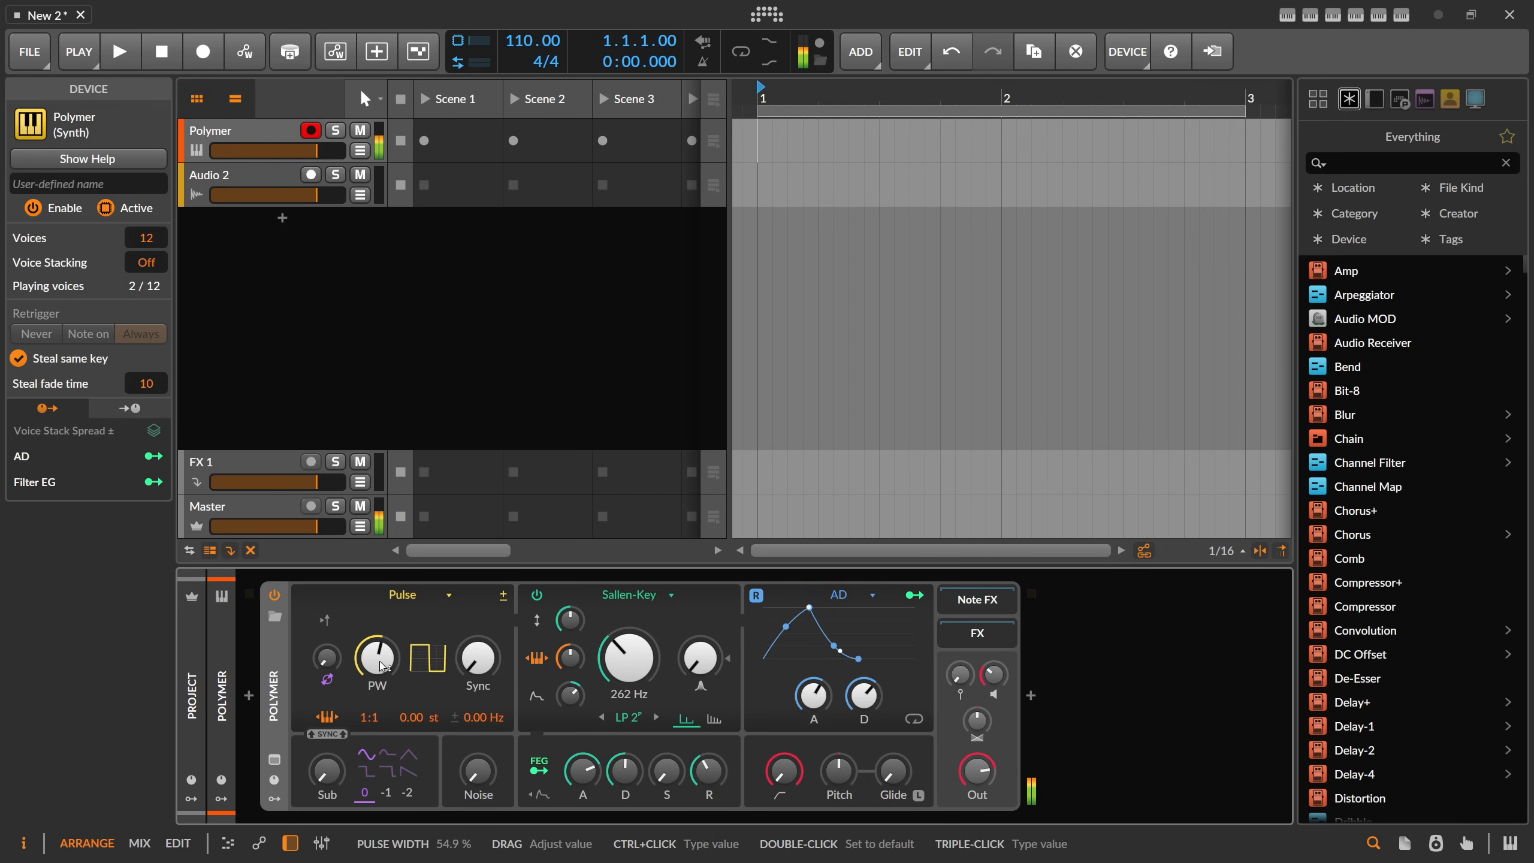
Step: Add a Random modulator to the first empty modulator slot of Polymer
{"action": "left_click", "coordinate": [276, 799]}
{"action": "left_click", "coordinate": [304, 619]}
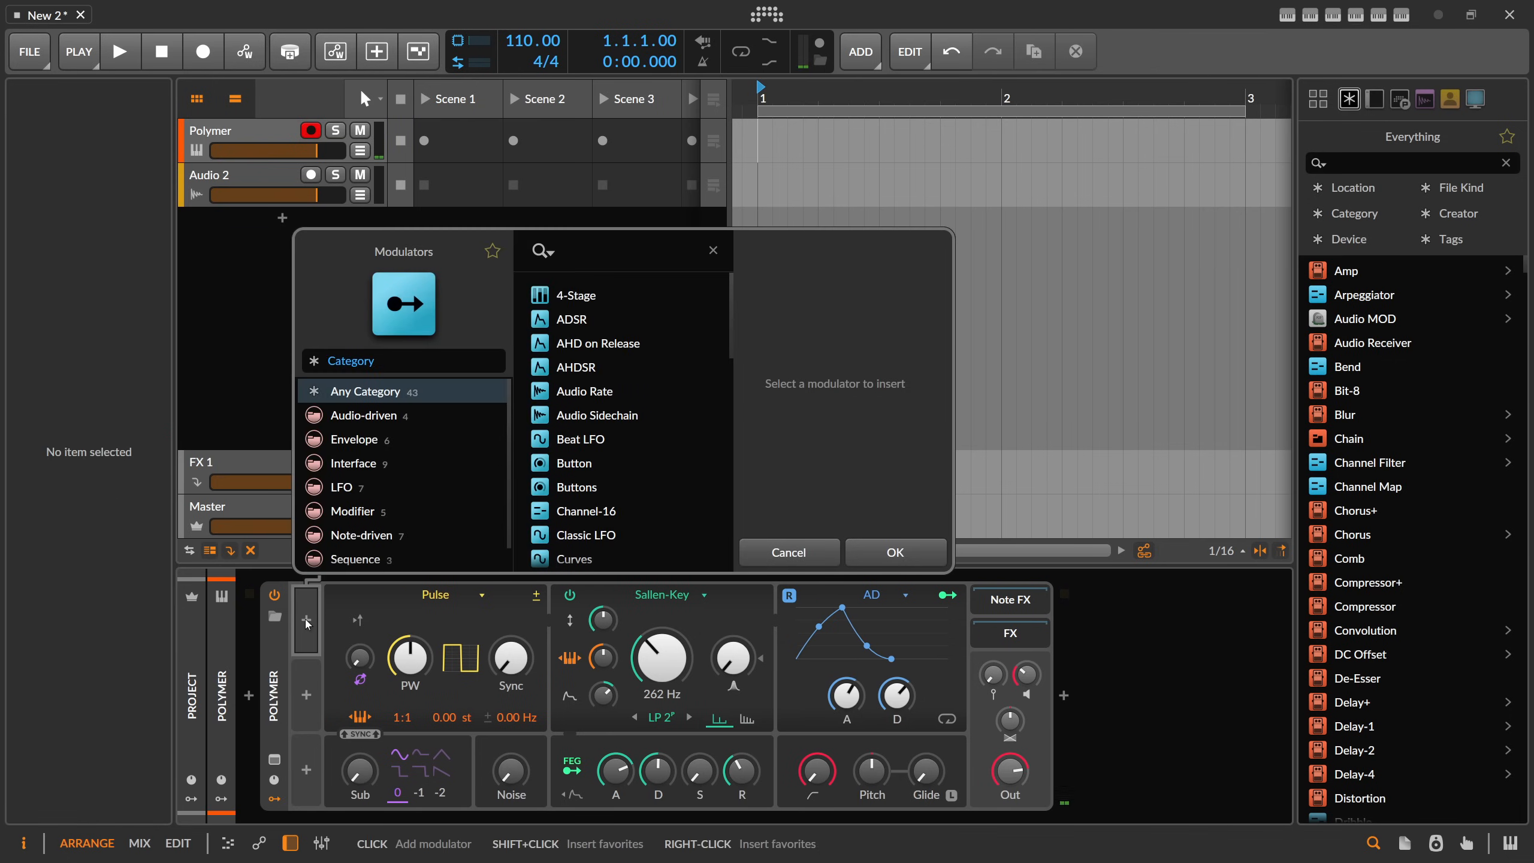
{"action": "type", "text": "rian"}
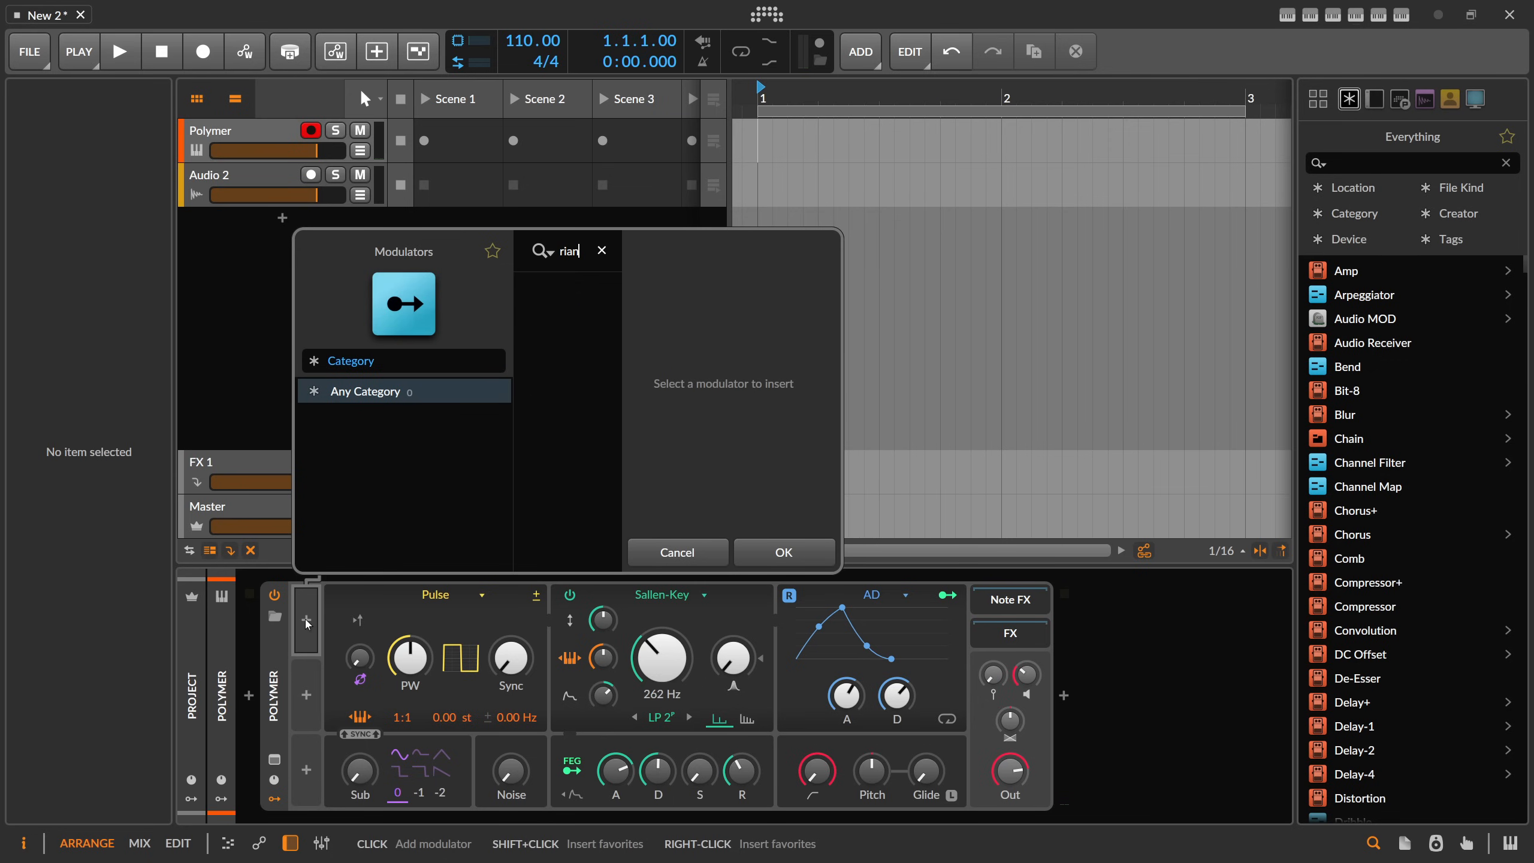
{"action": "key", "text": "BackSpace"}
{"action": "type", "text": "and"}
{"action": "key", "text": "Return"}
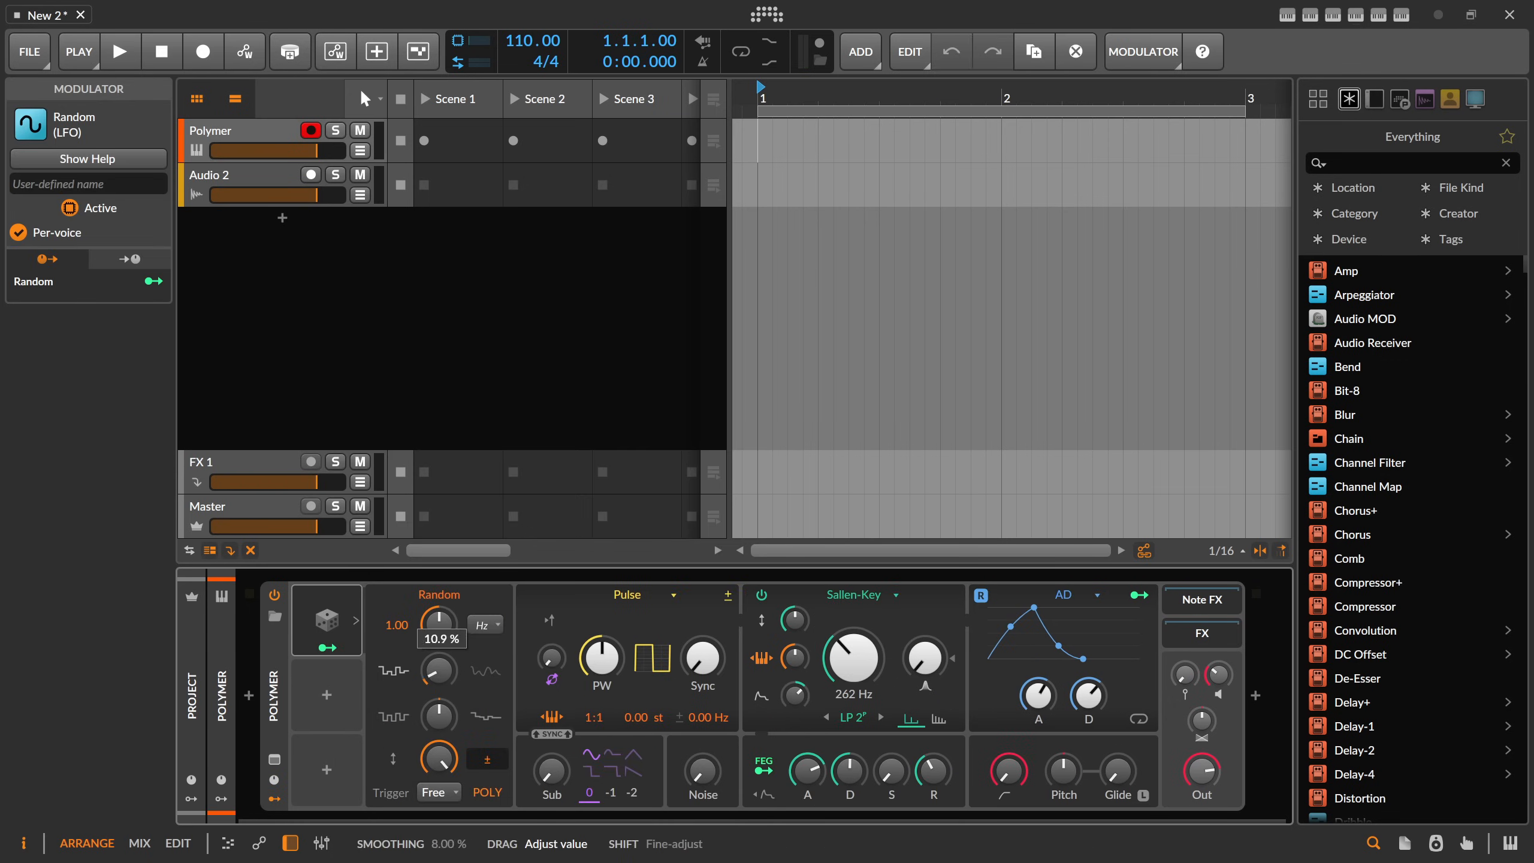
Step: Modulate the pulse width by 0.360 with the Random modulator, raise its smoothing and set its rate to 5.39 Hz
{"action": "left_click", "coordinate": [326, 647]}
{"action": "left_click_drag", "start_coordinate": [602, 658], "coordinate": [602, 638]}
{"action": "left_click", "coordinate": [327, 647]}
{"action": "left_click_drag", "start_coordinate": [439, 625], "coordinate": [439, 614]}
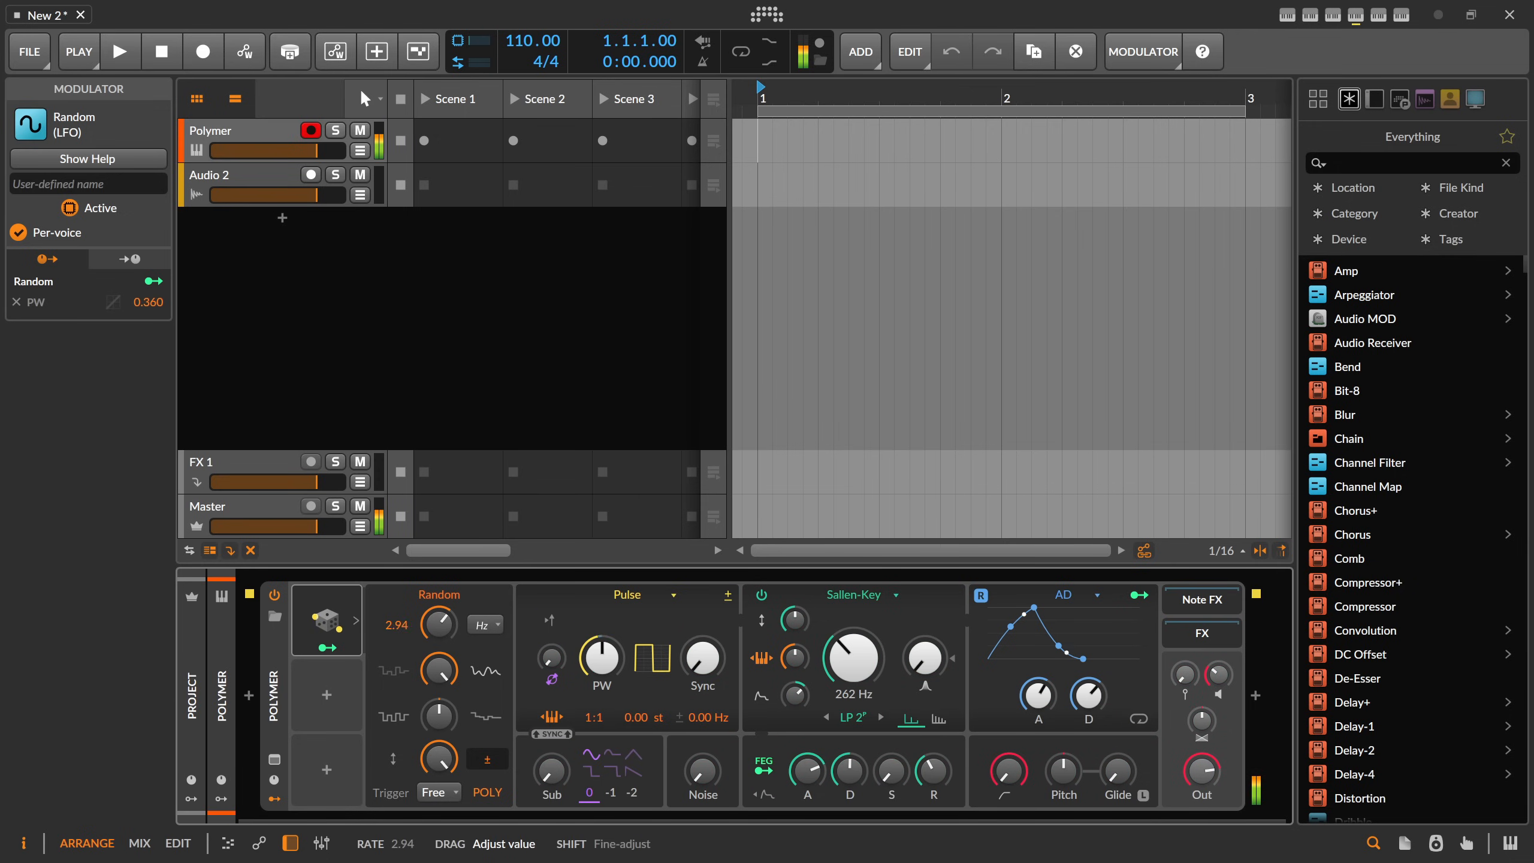
{"action": "left_click_drag", "start_coordinate": [445, 634], "coordinate": [445, 635]}
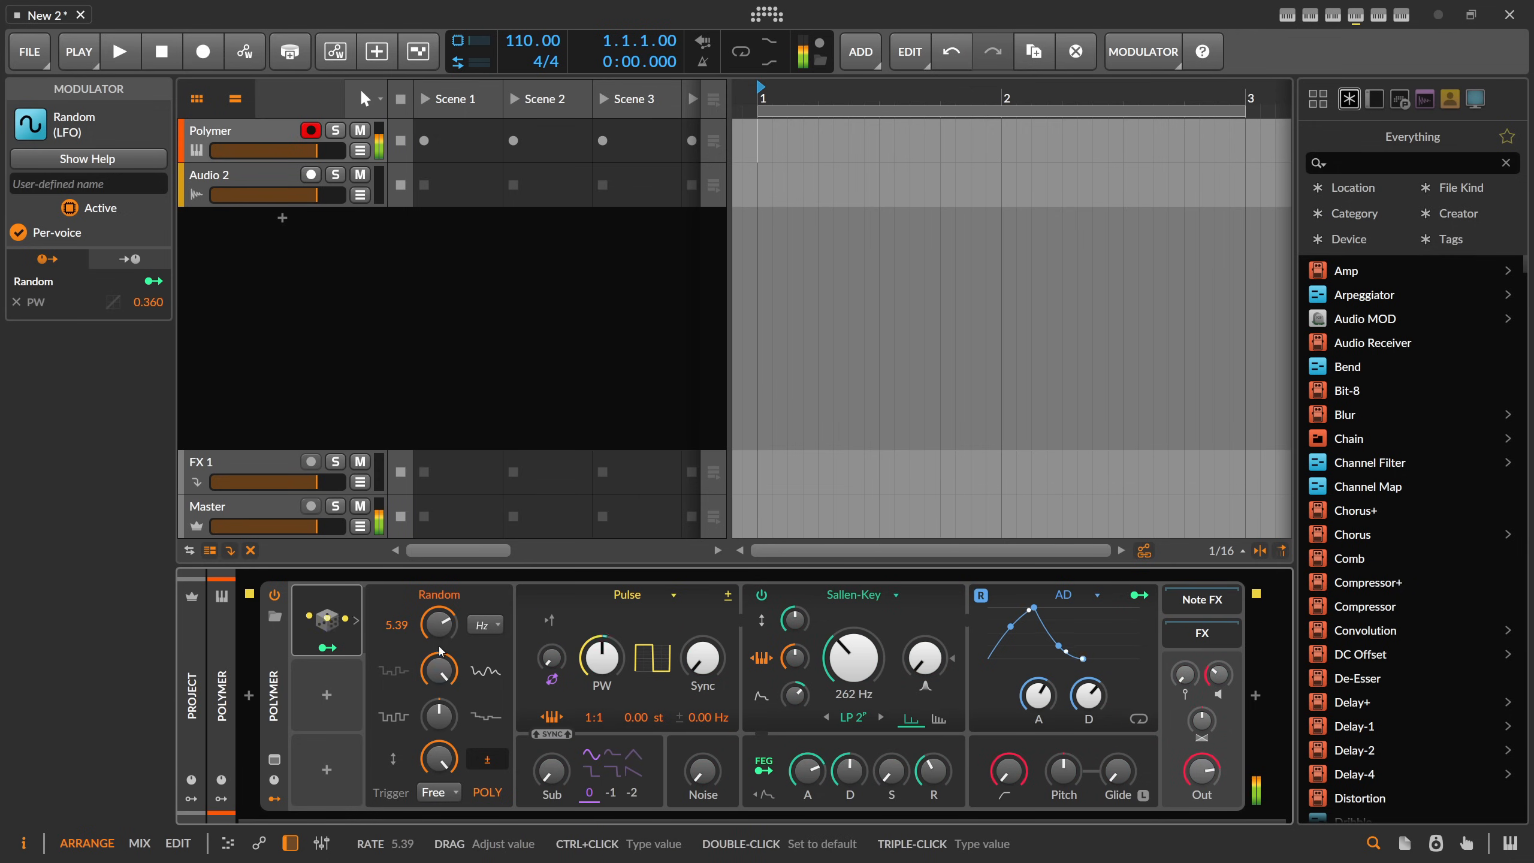
{"action": "left_click", "coordinate": [356, 621]}
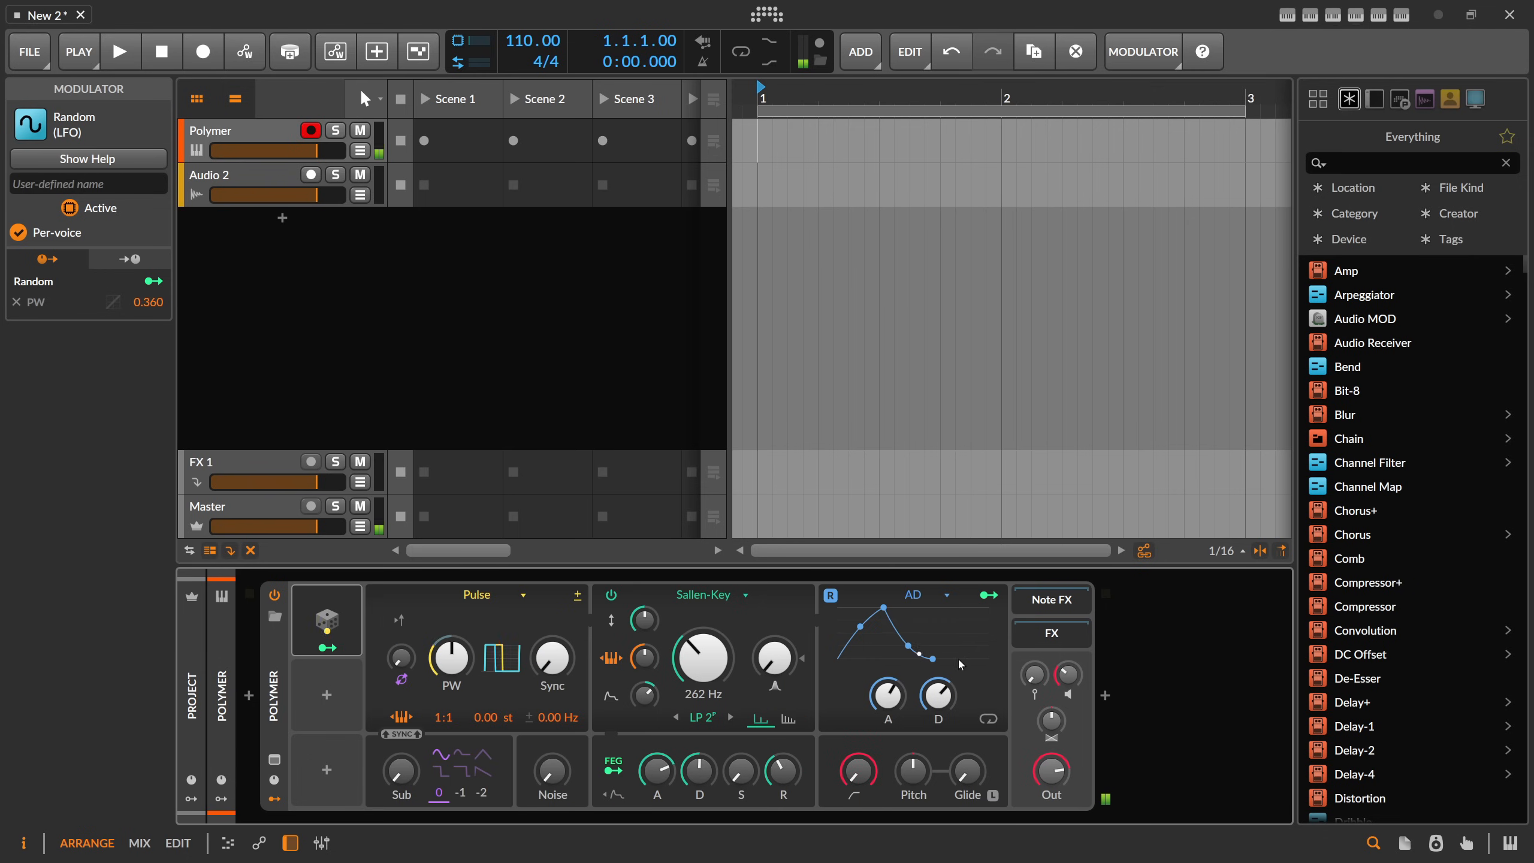
Step: Insert ValhallaSupermassive in Polymer's FX chain and set its EQ High to 3920 Hz
{"action": "left_click", "coordinate": [1096, 690]}
{"action": "type", "text": "s"}
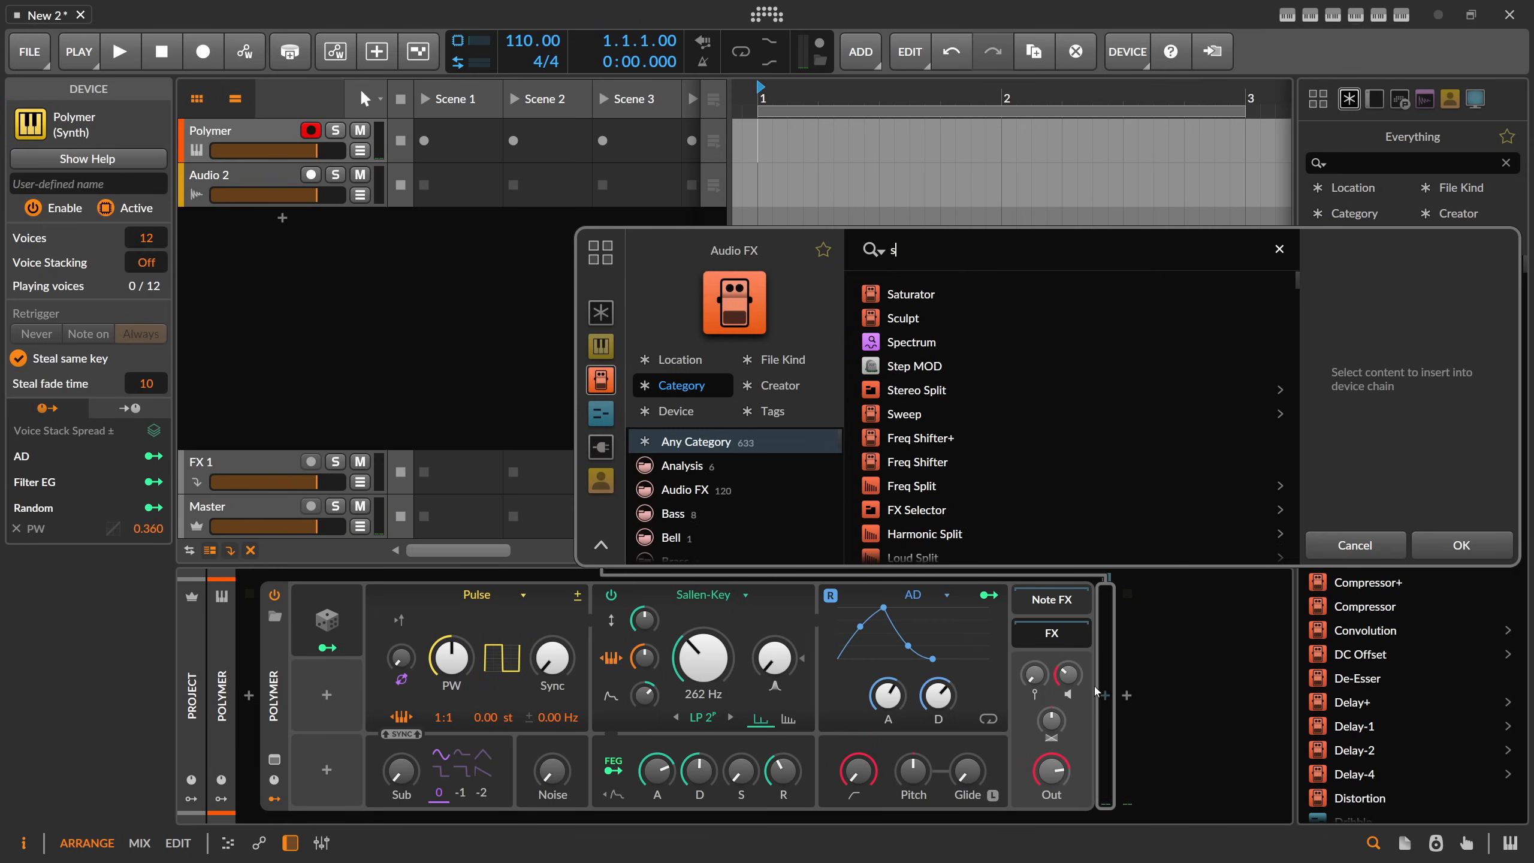
{"action": "type", "text": "upermassive"}
{"action": "key", "text": "Return"}
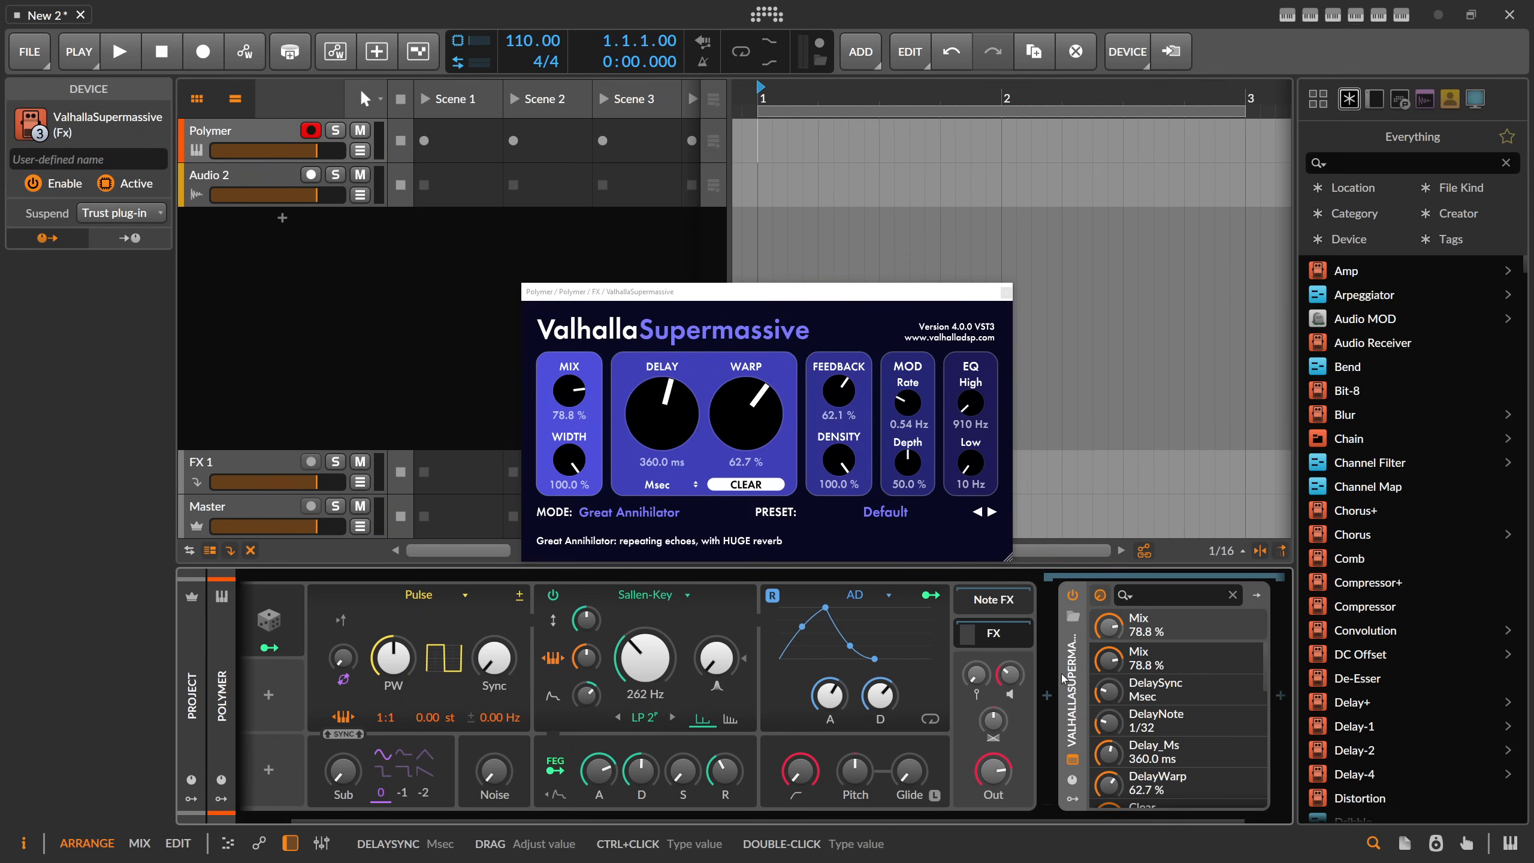
{"action": "left_click_drag", "start_coordinate": [971, 404], "coordinate": [975, 383]}
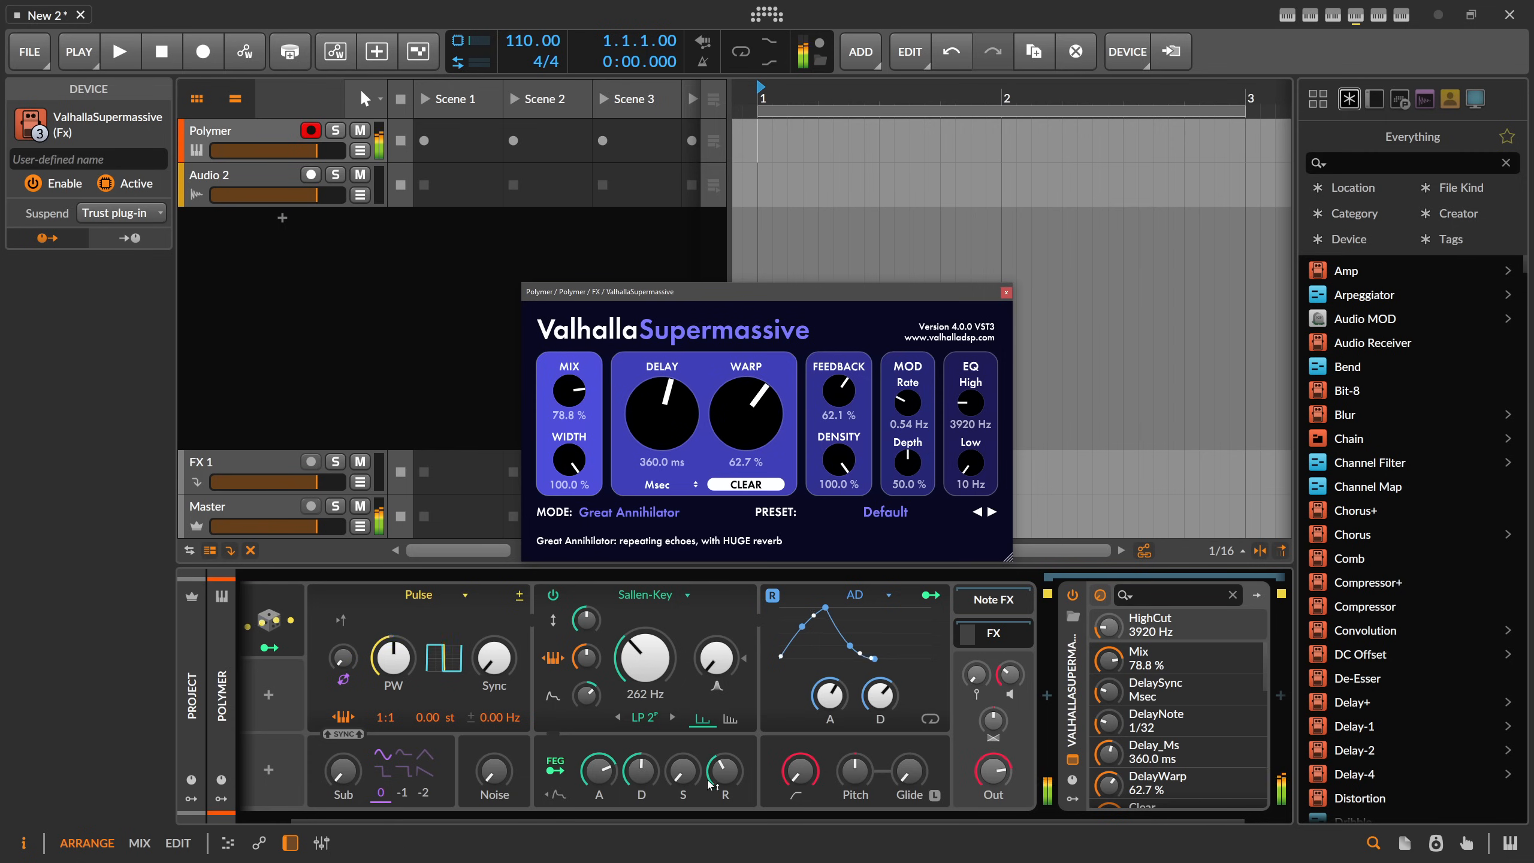
Step: Set the pulse oscillator's stereo detune to ±0.20 Hz, with the plug-in window moved out of the way
{"action": "left_click_drag", "start_coordinate": [720, 816], "coordinate": [668, 817]}
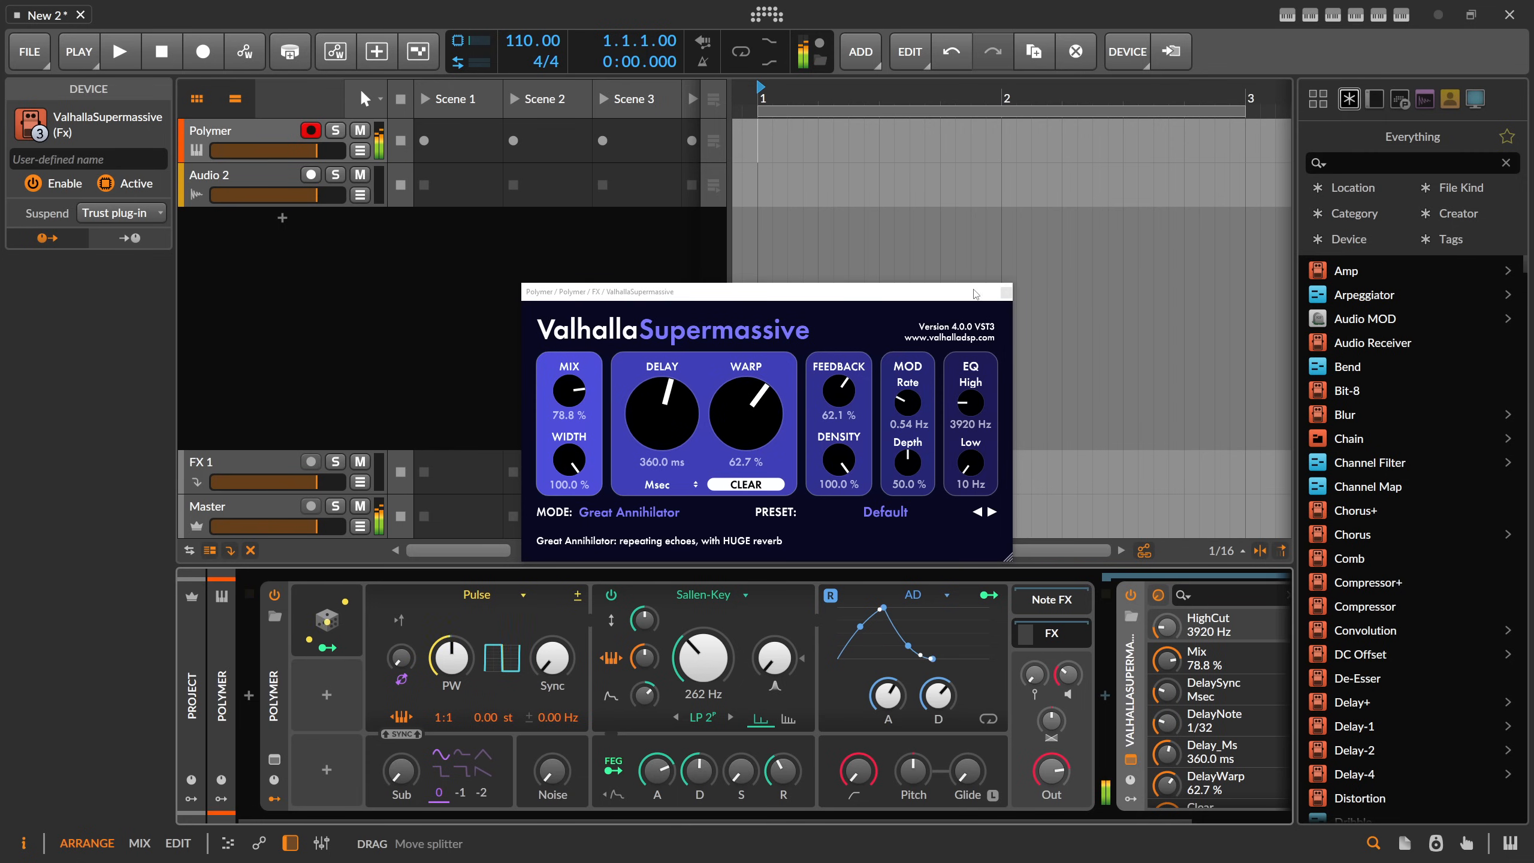
{"action": "left_click_drag", "start_coordinate": [977, 294], "coordinate": [968, 161]}
{"action": "left_click", "coordinate": [533, 722]}
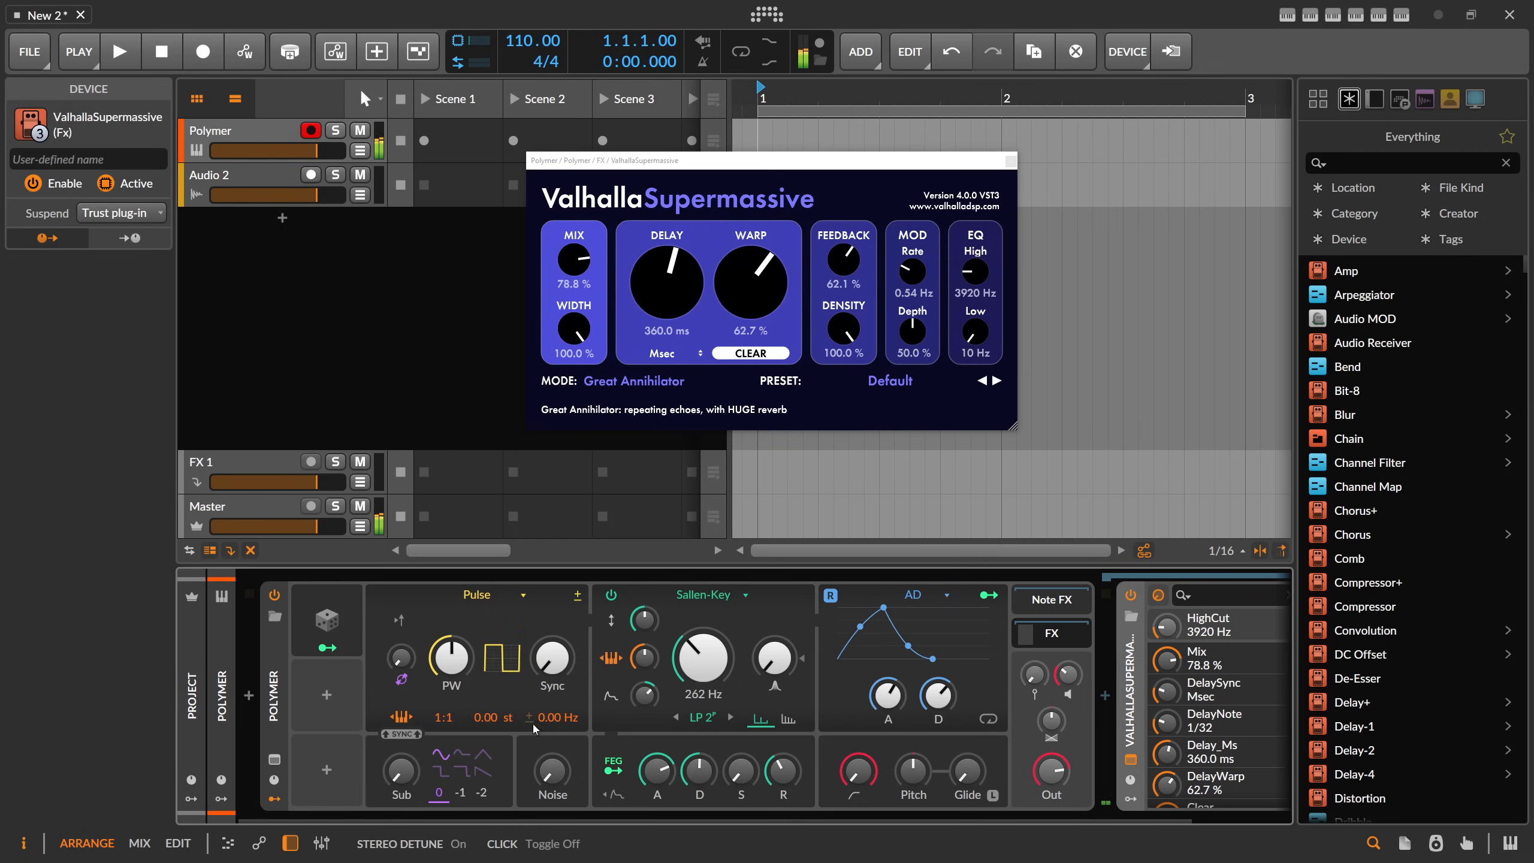
{"action": "left_click_drag", "start_coordinate": [558, 720], "coordinate": [559, 715]}
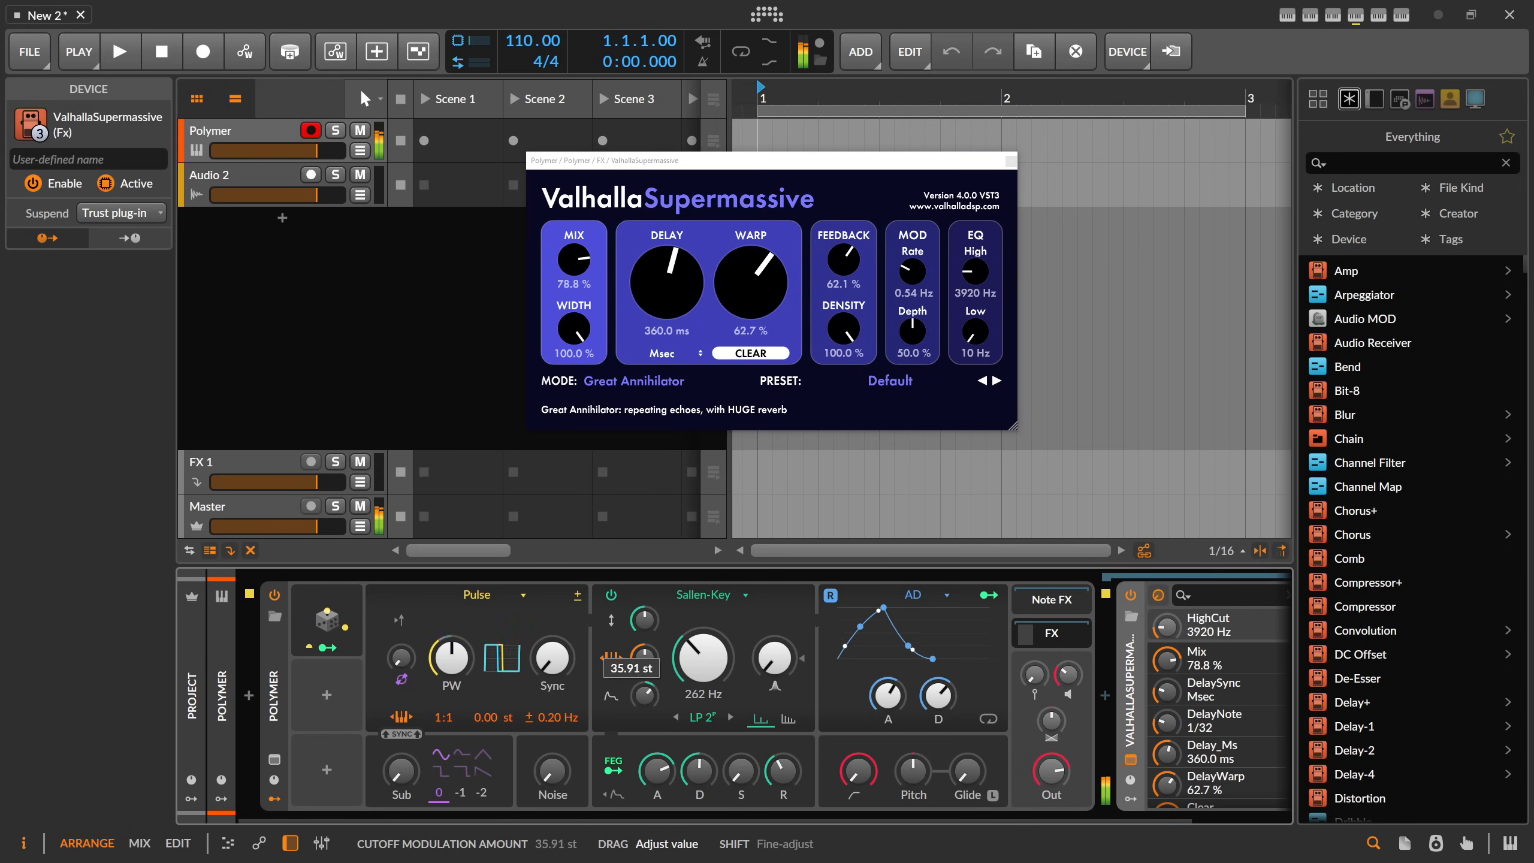
Step: Set the ValhallaSupermassive mix to 42.0 % and the filter's envelope cutoff modulation amount to about 37 st
{"action": "left_click_drag", "start_coordinate": [587, 259], "coordinate": [599, 318]}
{"action": "left_click_drag", "start_coordinate": [645, 696], "coordinate": [645, 695]}
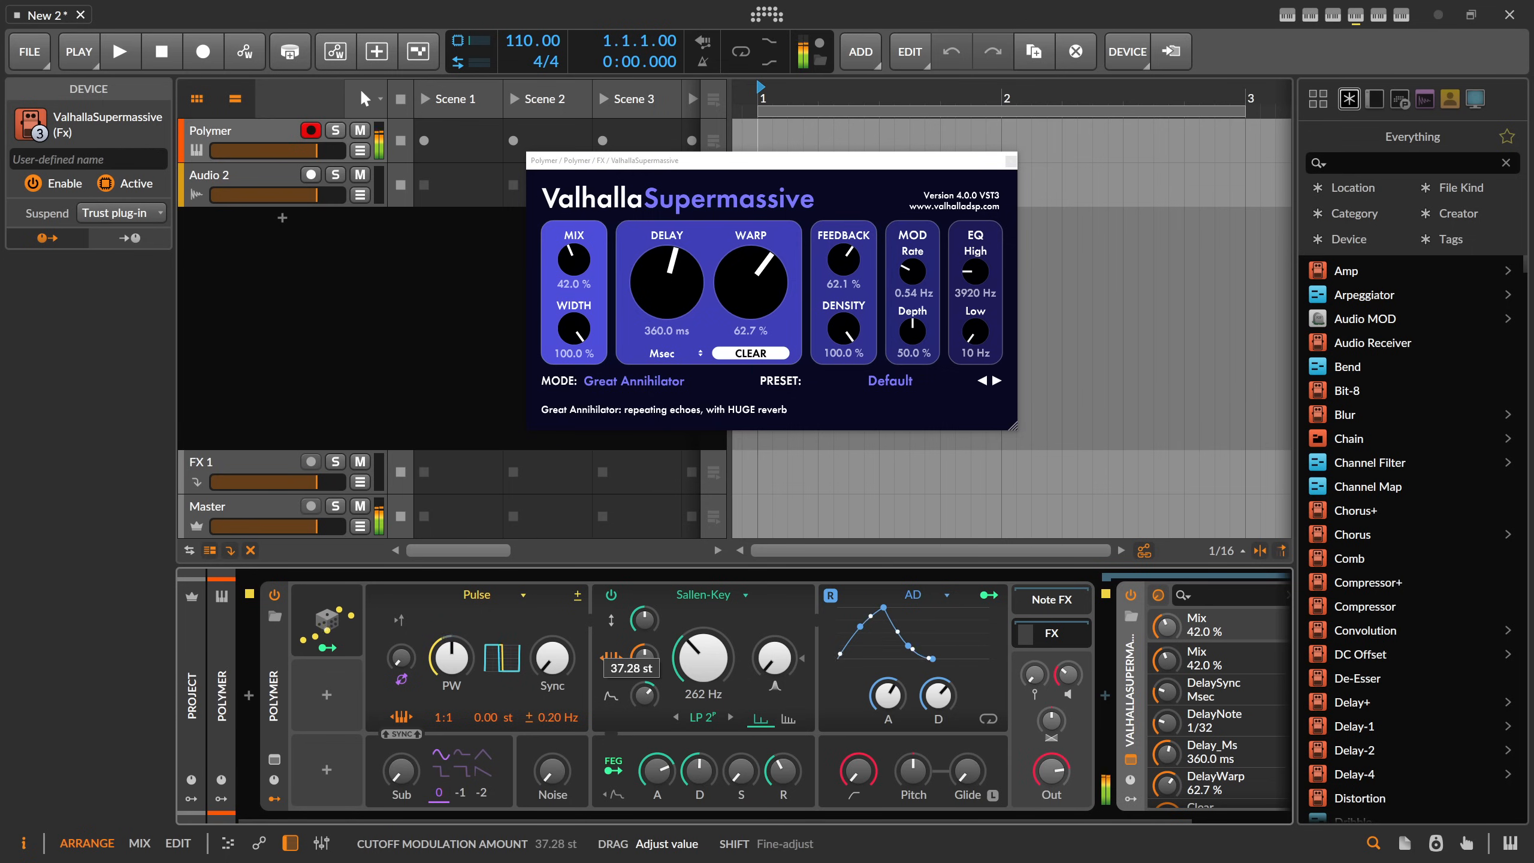
{"action": "left_click_drag", "start_coordinate": [644, 695], "coordinate": [644, 694]}
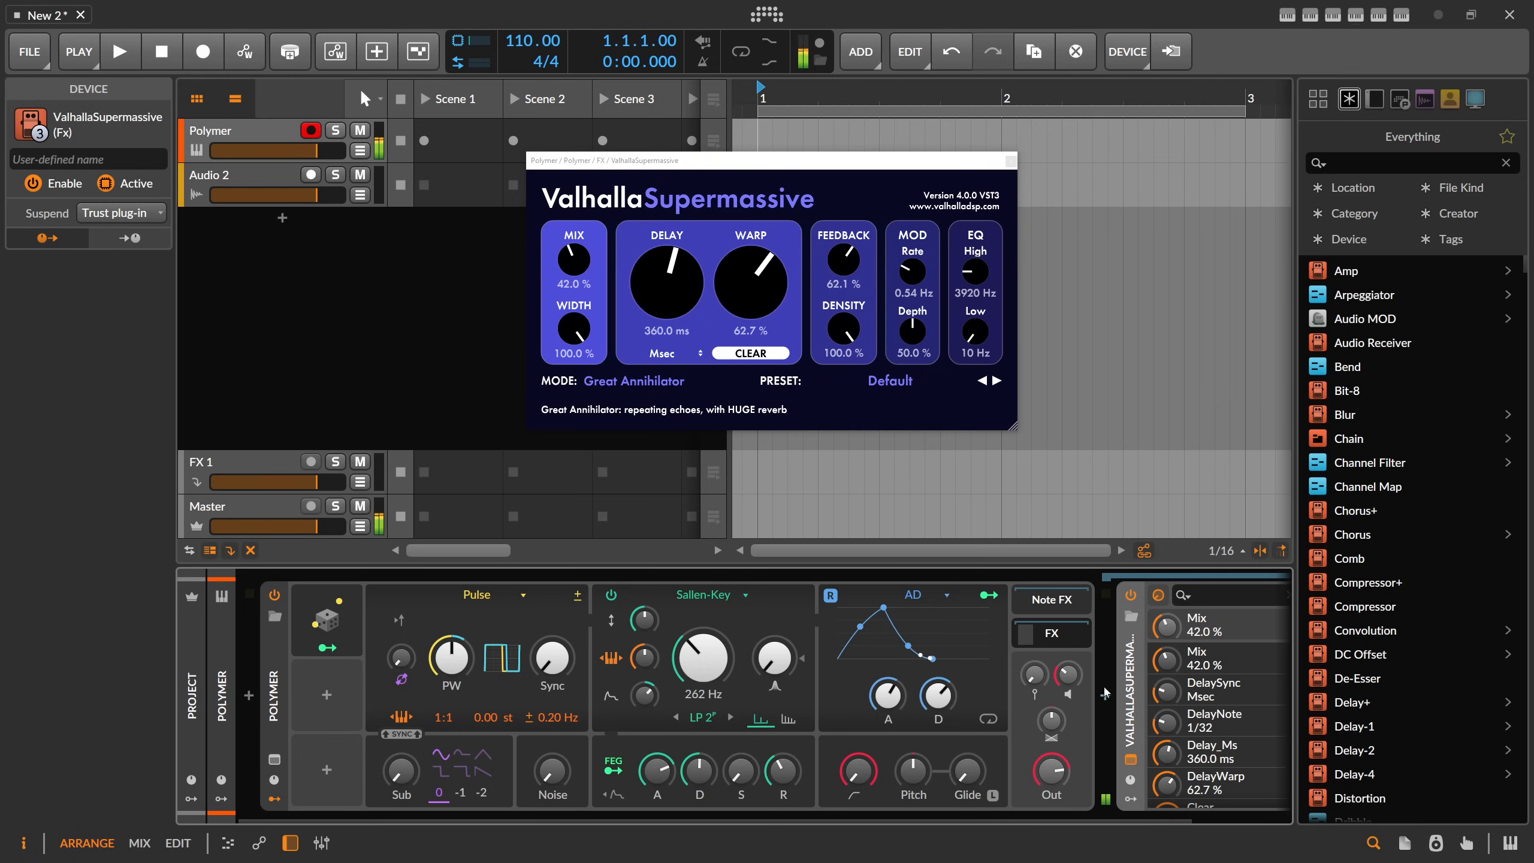
Step: Replace ValhallaSupermassive with the Reverb device in Polymer's FX chain
{"action": "key", "text": "Delete"}
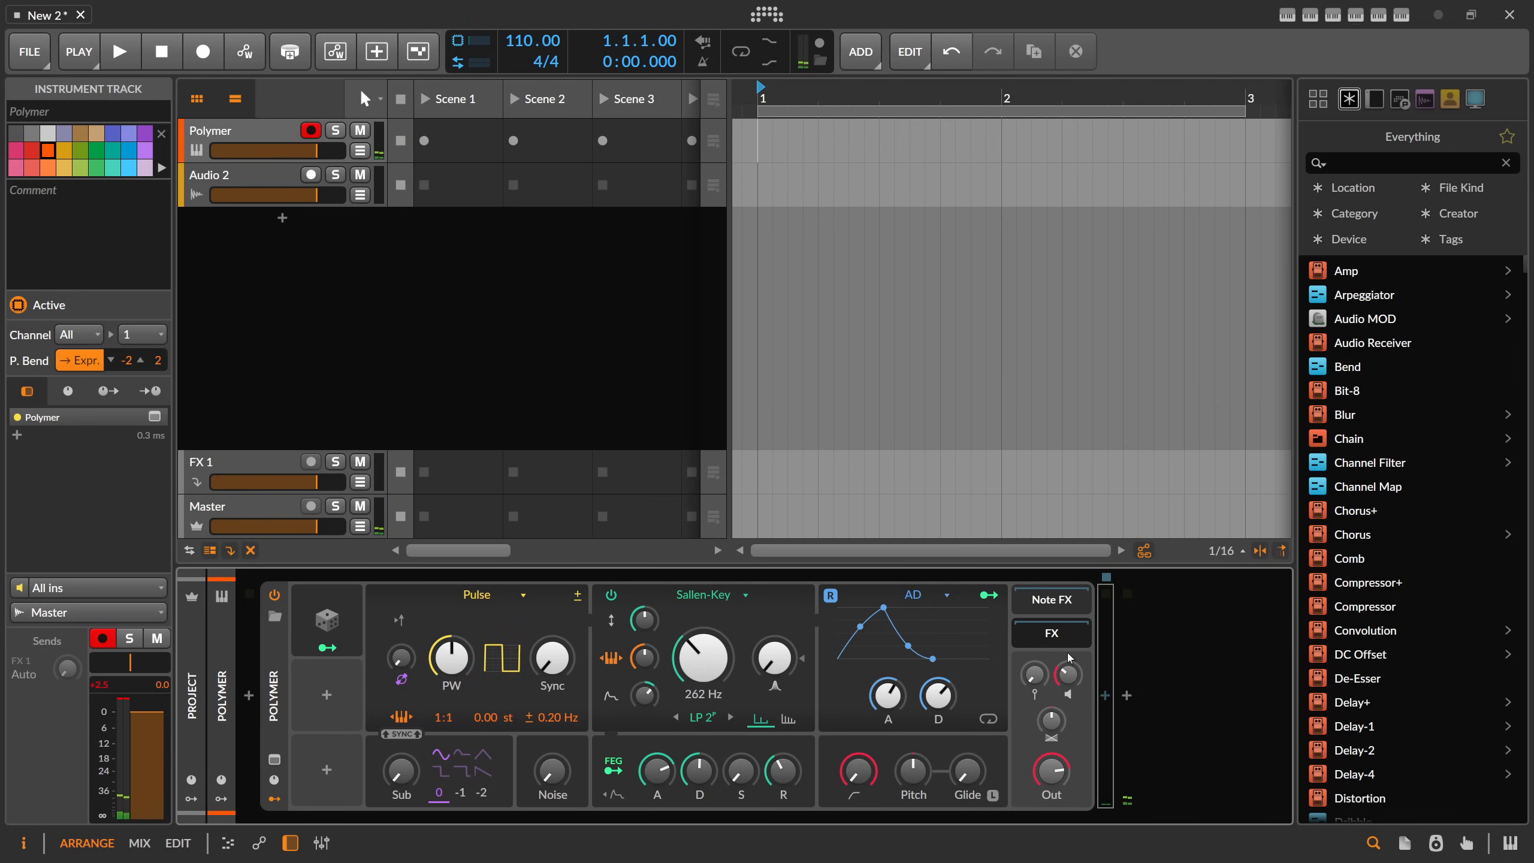
{"action": "left_click", "coordinate": [1104, 696]}
{"action": "key", "text": "Escape"}
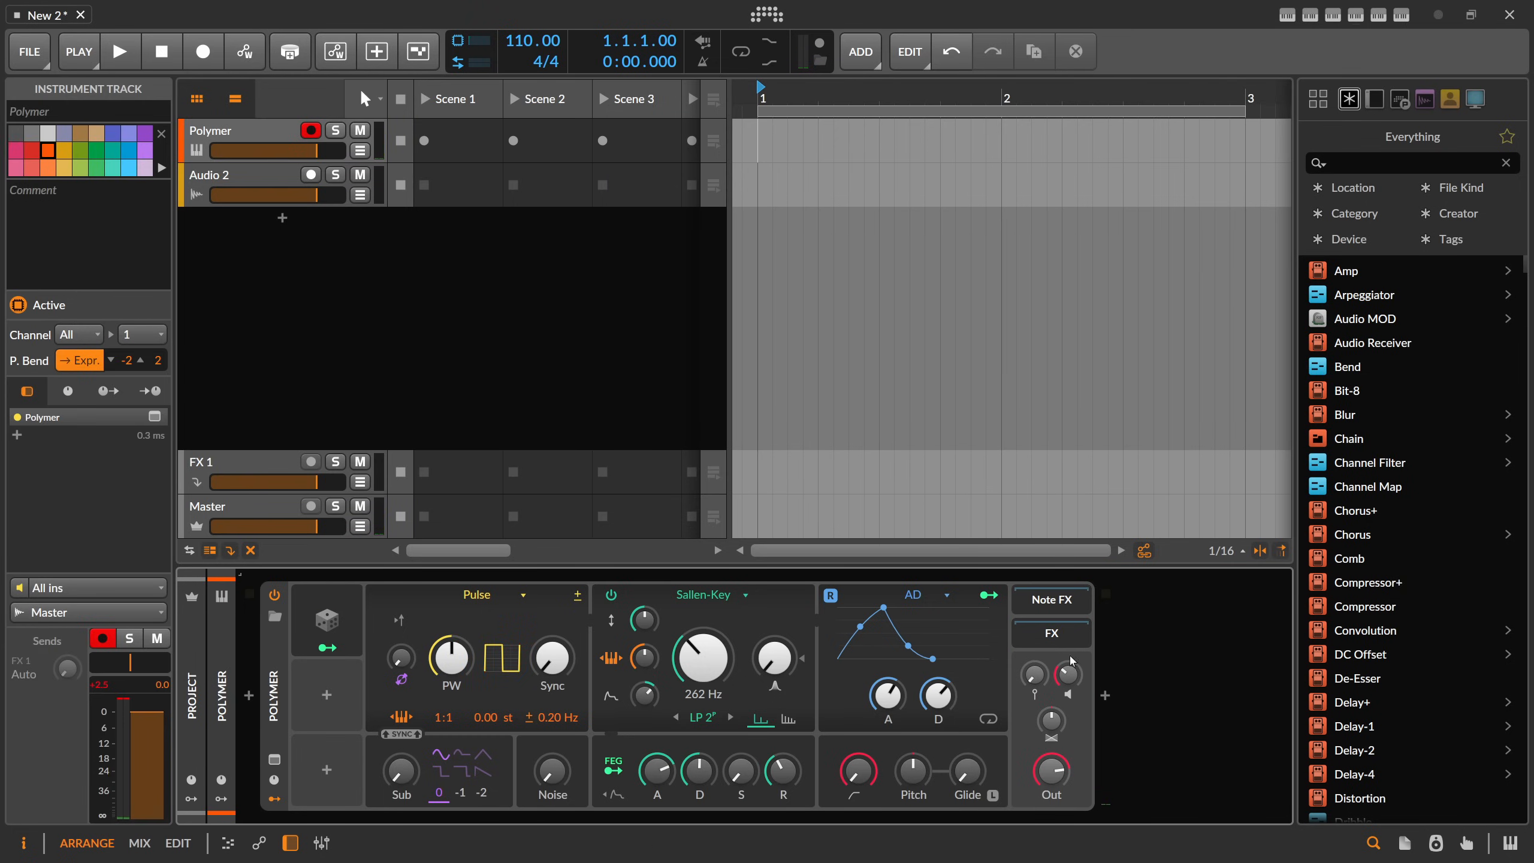
{"action": "left_click", "coordinate": [1106, 698]}
{"action": "type", "text": "rever"}
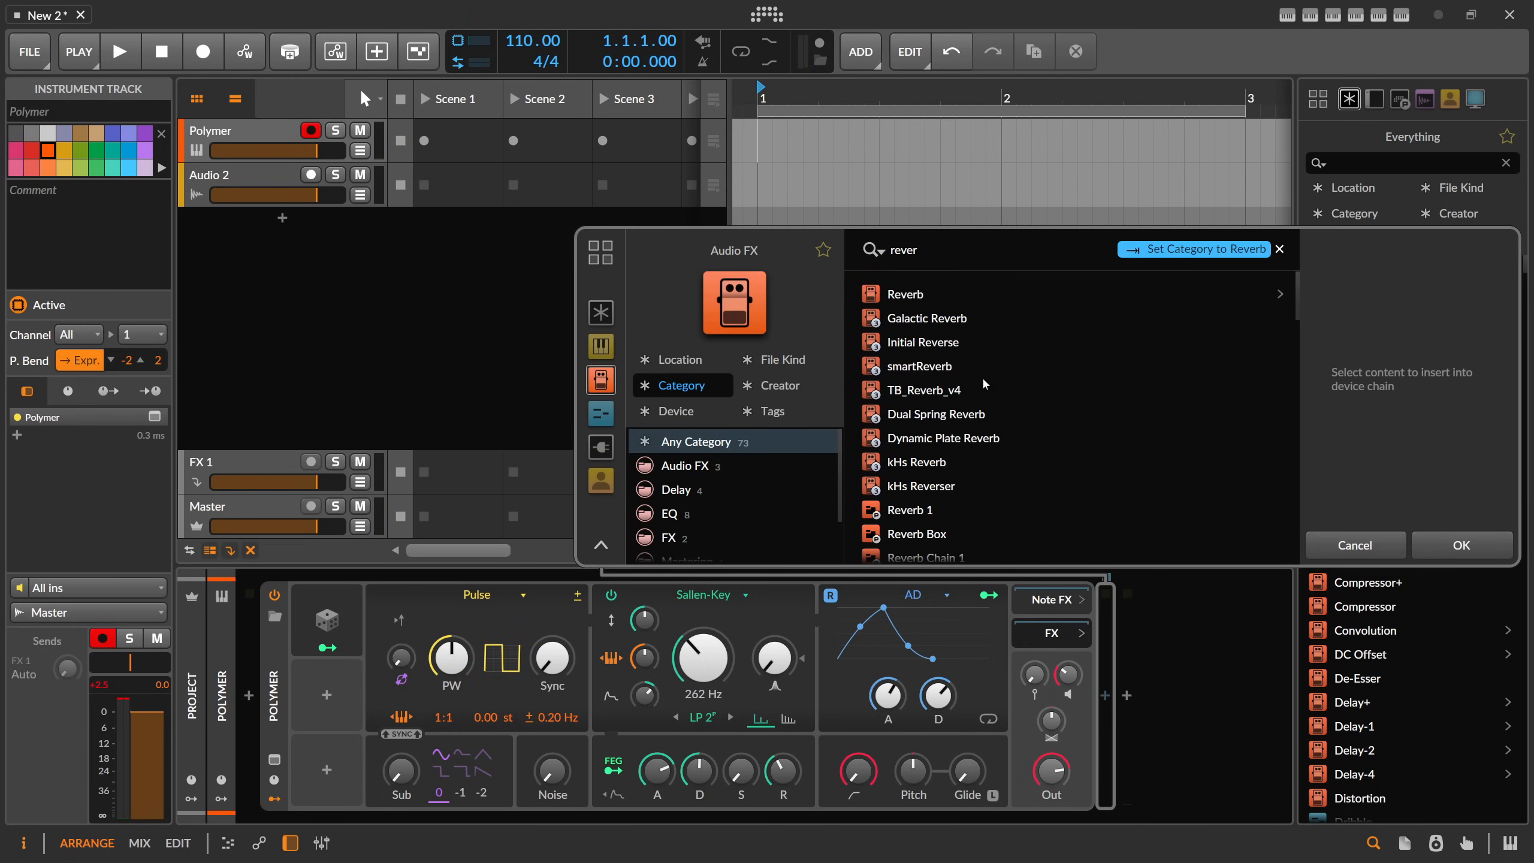
{"action": "double_click", "coordinate": [933, 294]}
Step: Delete the EQ-2 from the Reverb's Wet FX chain
{"action": "left_click_drag", "start_coordinate": [889, 823], "coordinate": [1079, 820]}
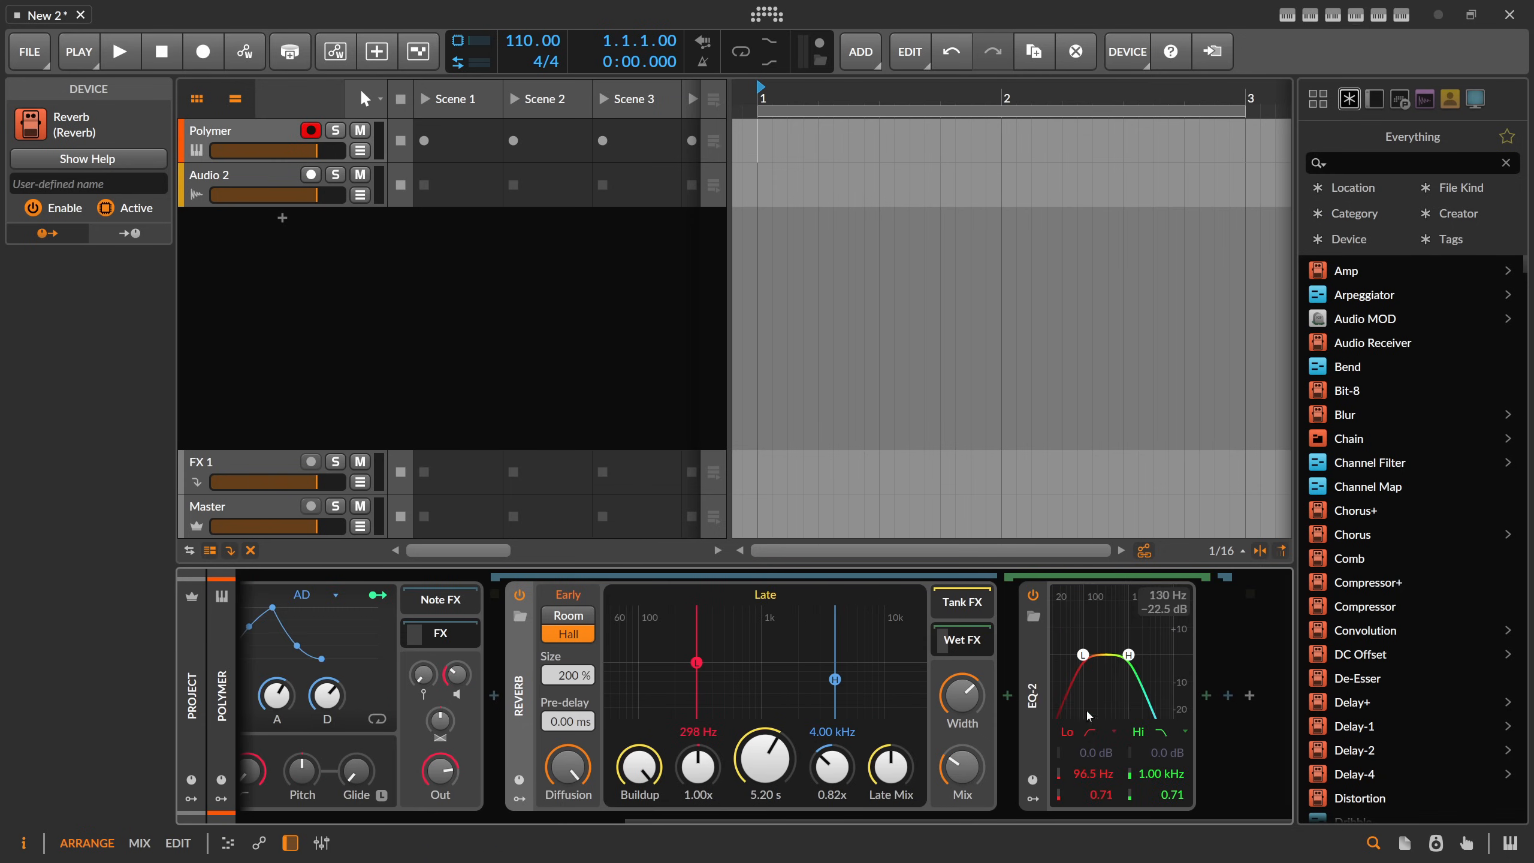
{"action": "left_click", "coordinate": [1033, 713]}
{"action": "key", "text": "Delete"}
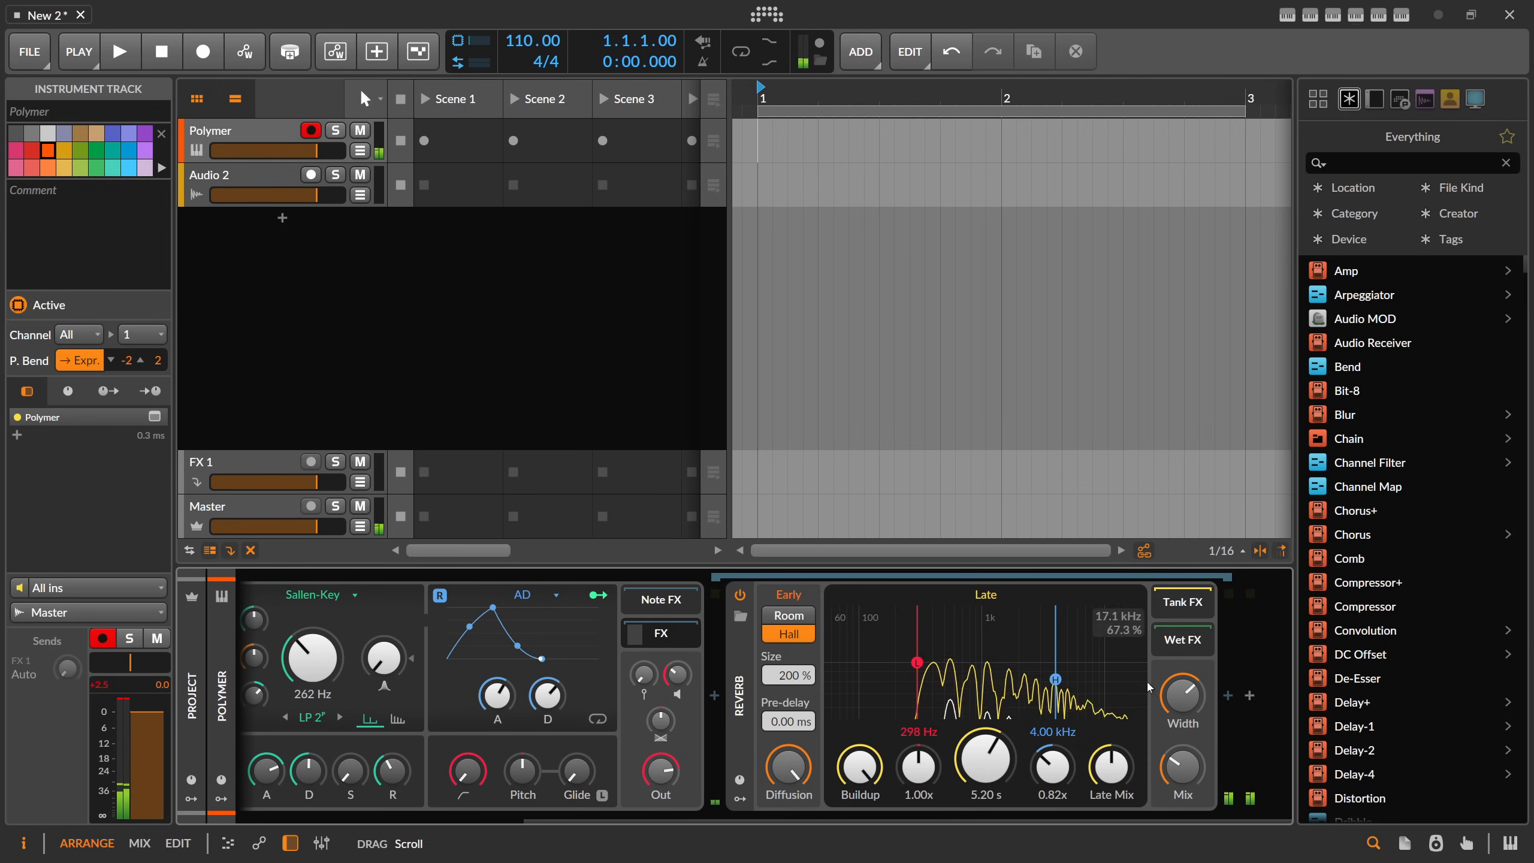
Step: Insert a Convolution device in the Reverb's Tank FX chain
{"action": "left_click", "coordinate": [1227, 696]}
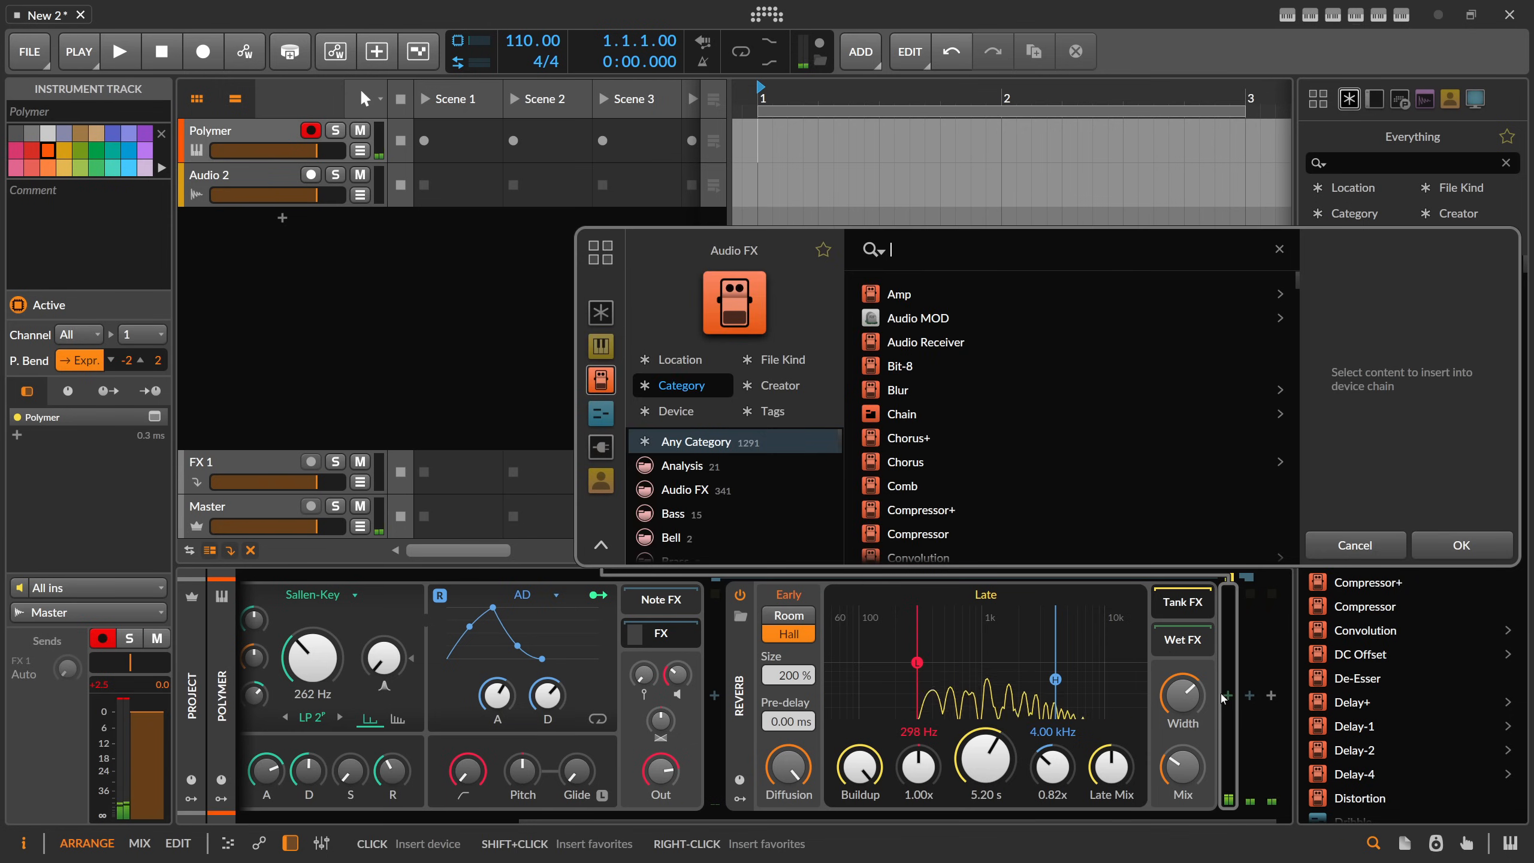
{"action": "type", "text": "conv"}
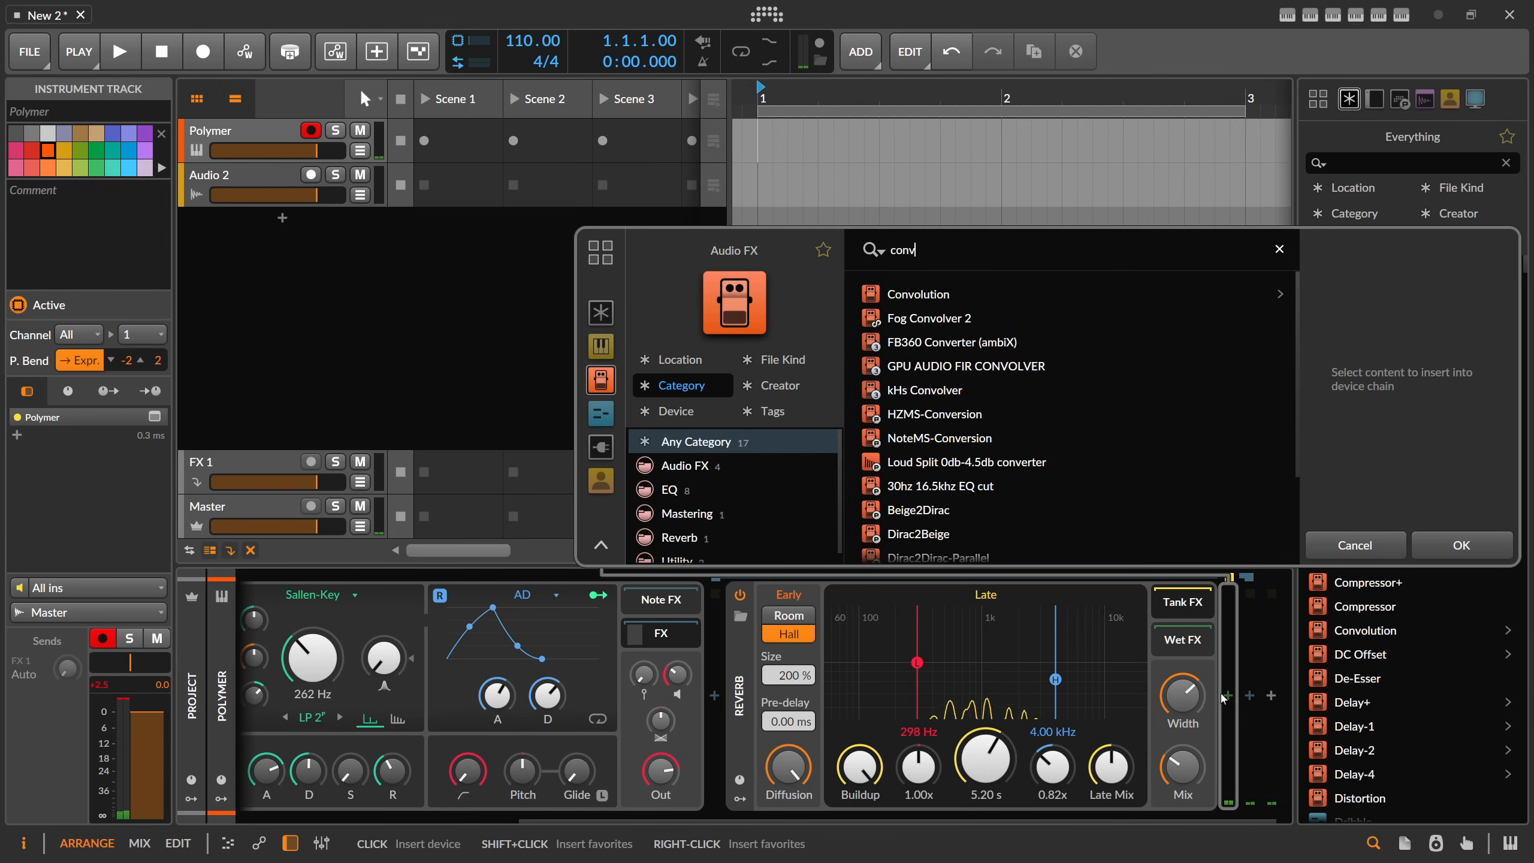
{"action": "key", "text": "Return"}
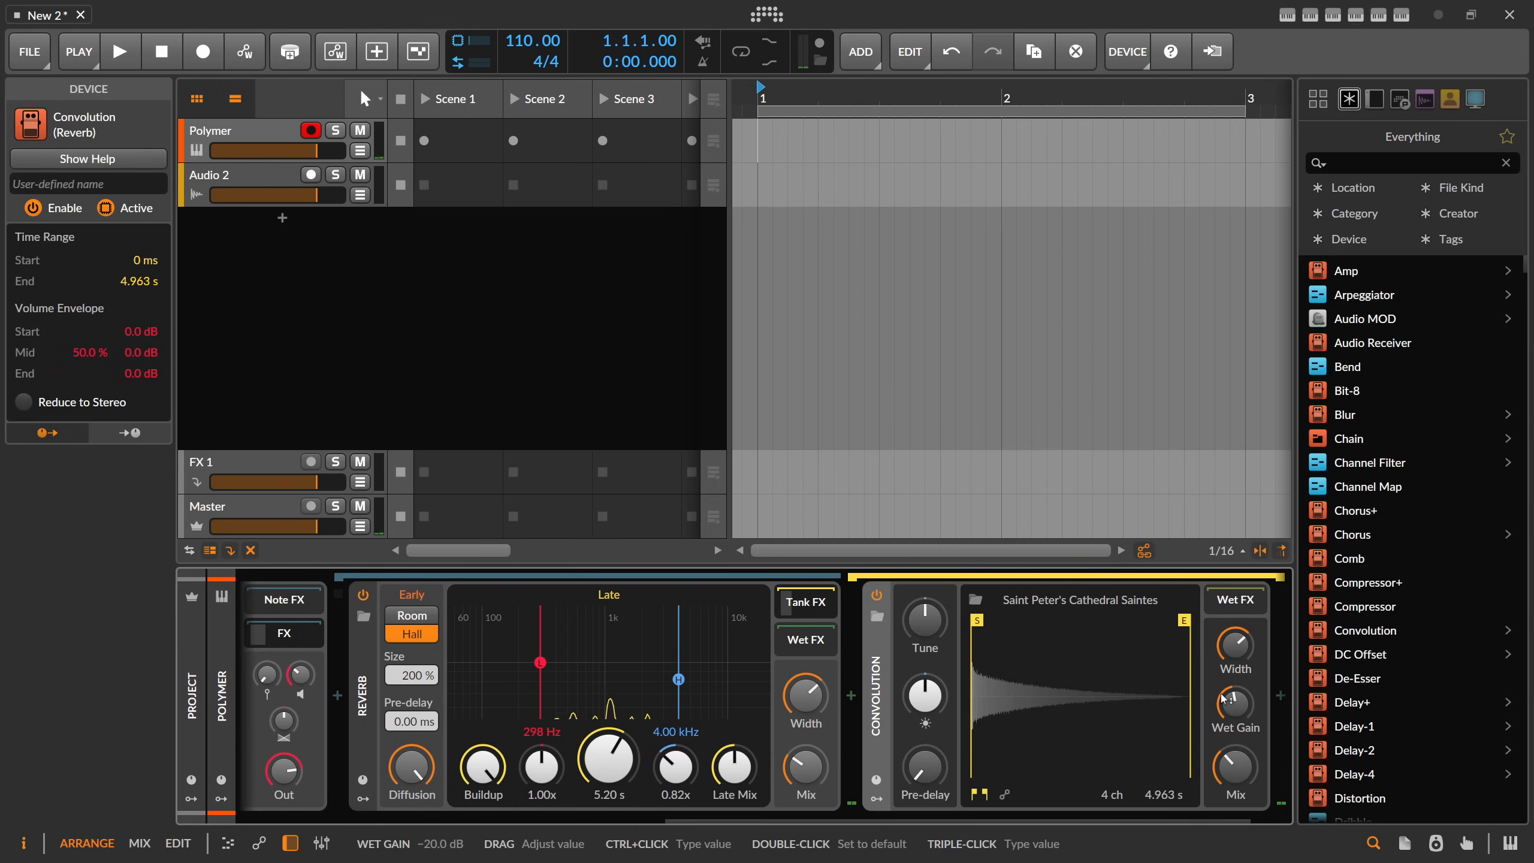
Step: Raise the Convolution's mix and set the Reverb's mix to about 47.0 %
{"action": "left_click", "coordinate": [1036, 600]}
{"action": "left_click", "coordinate": [1357, 552]}
{"action": "left_click_drag", "start_coordinate": [1236, 767], "coordinate": [1236, 671]}
{"action": "left_click_drag", "start_coordinate": [806, 768], "coordinate": [807, 731]}
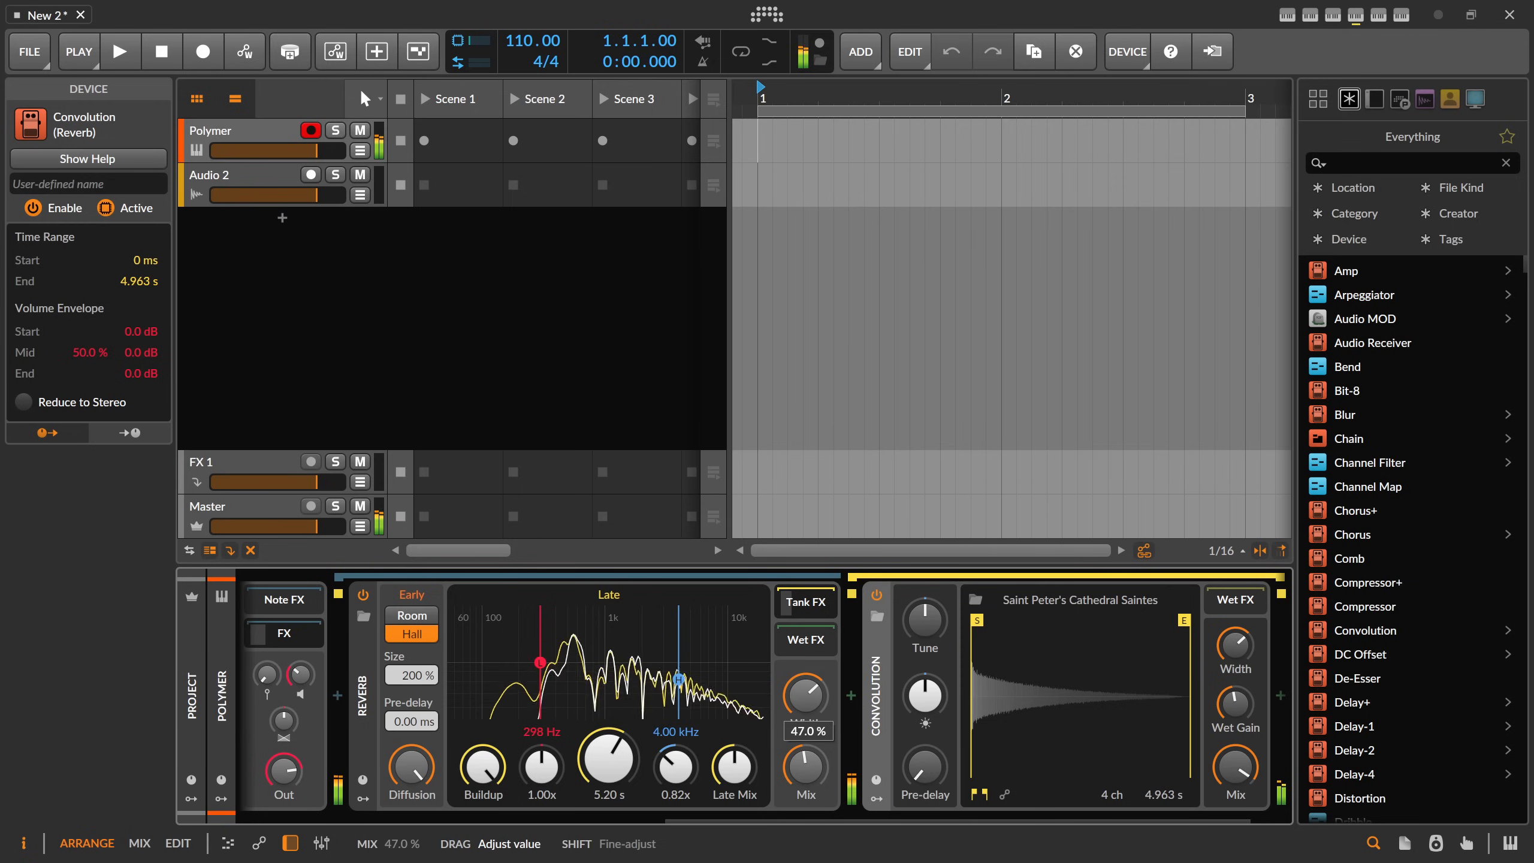
Step: Replace the Reverb in Polymer's FX chain with a Delay+ device
{"action": "left_click", "coordinate": [365, 702]}
{"action": "key", "text": "Delete"}
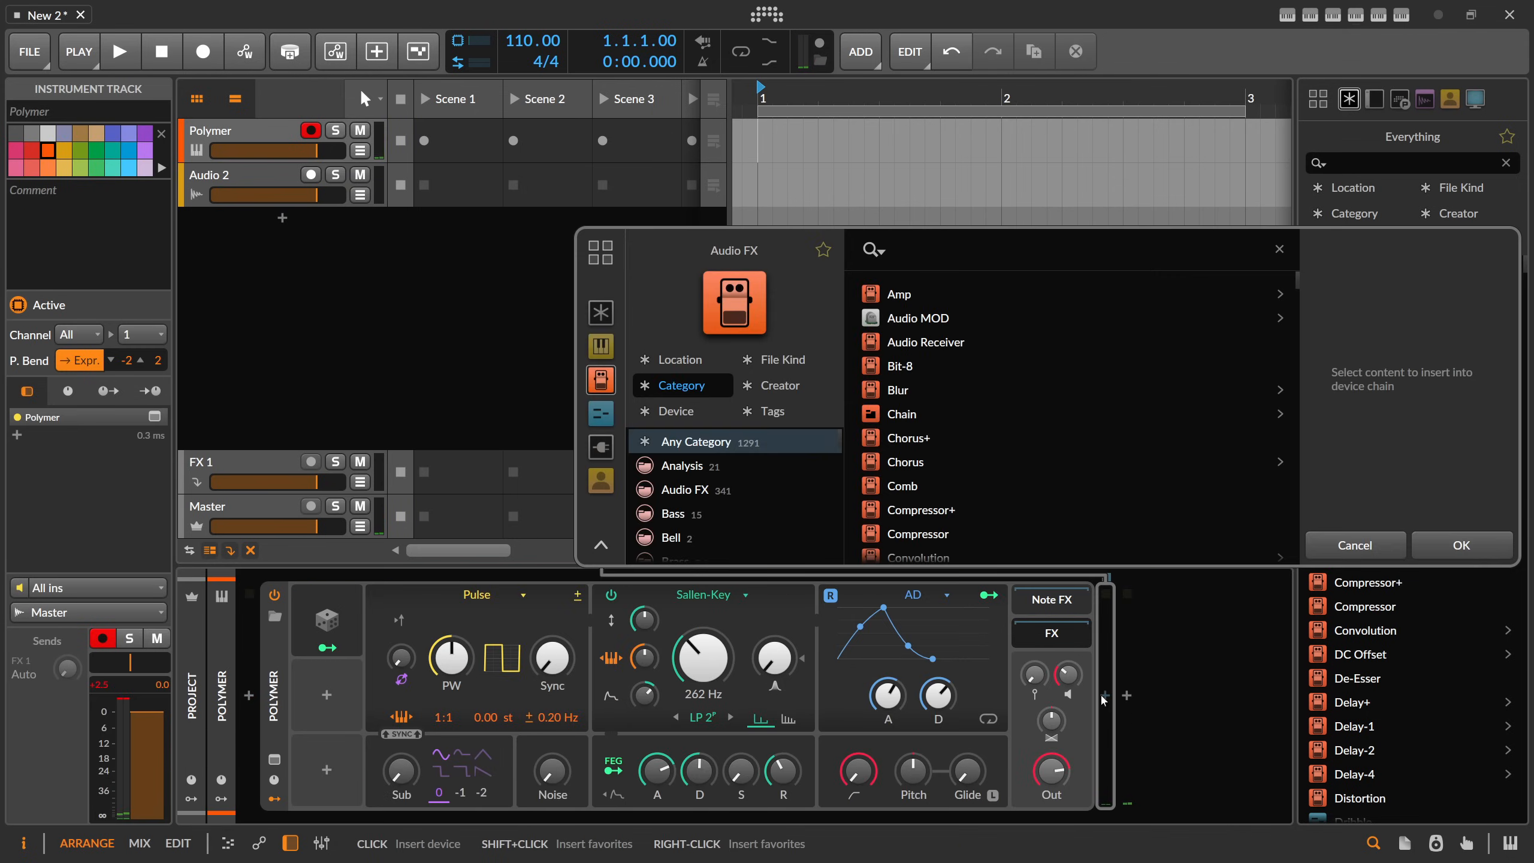
{"action": "left_click", "coordinate": [1104, 696]}
{"action": "type", "text": "delay"}
{"action": "key", "text": "Return"}
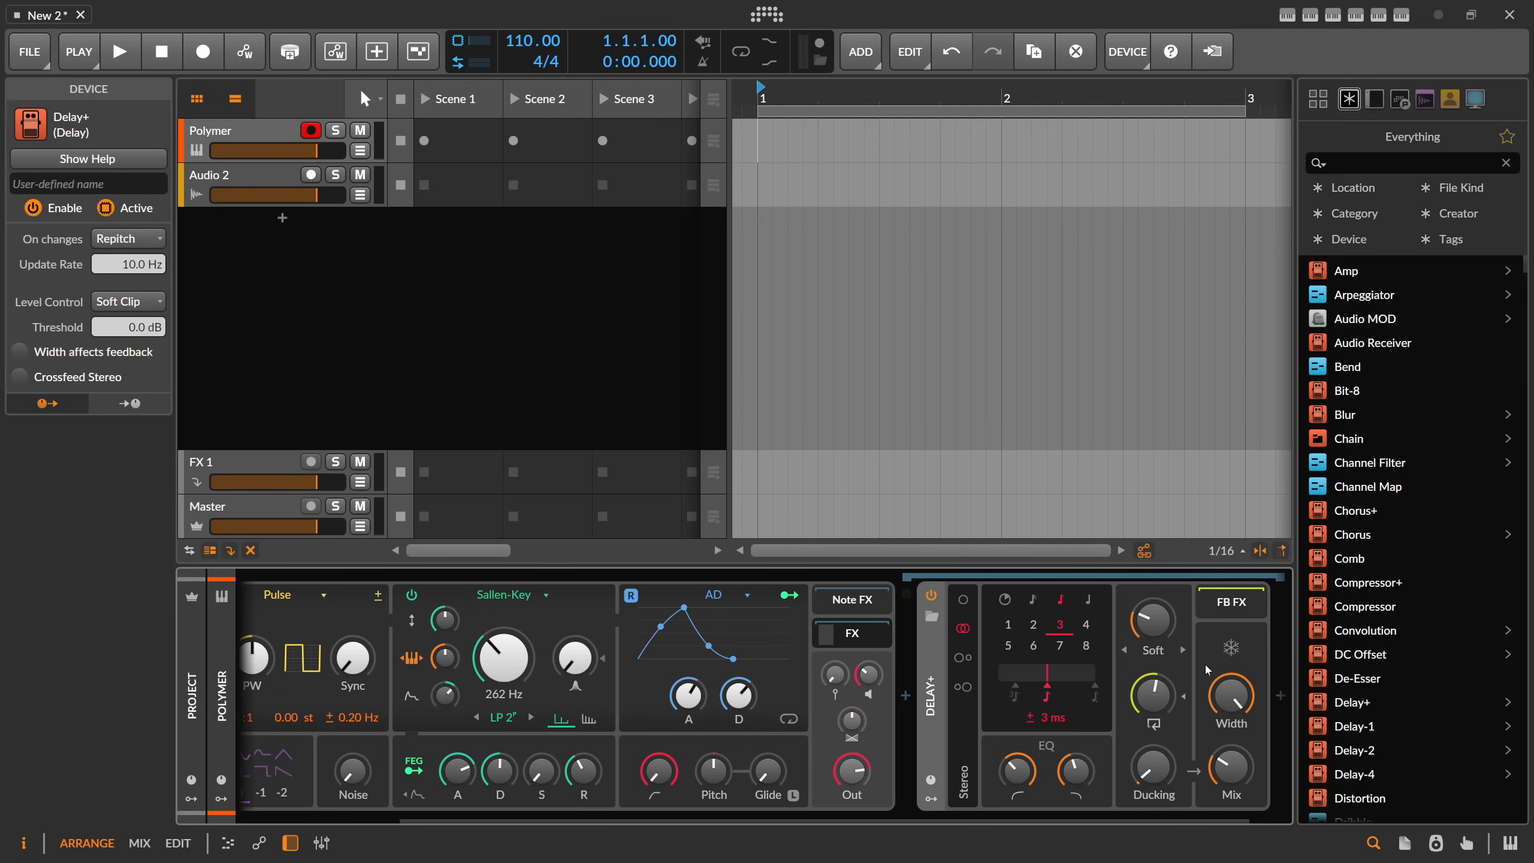
Step: Audition the Delay+ with the Space character and slight ducking, and delete it from Polymer's FX chain
{"action": "left_click", "coordinate": [1153, 649]}
{"action": "left_click", "coordinate": [1139, 767]}
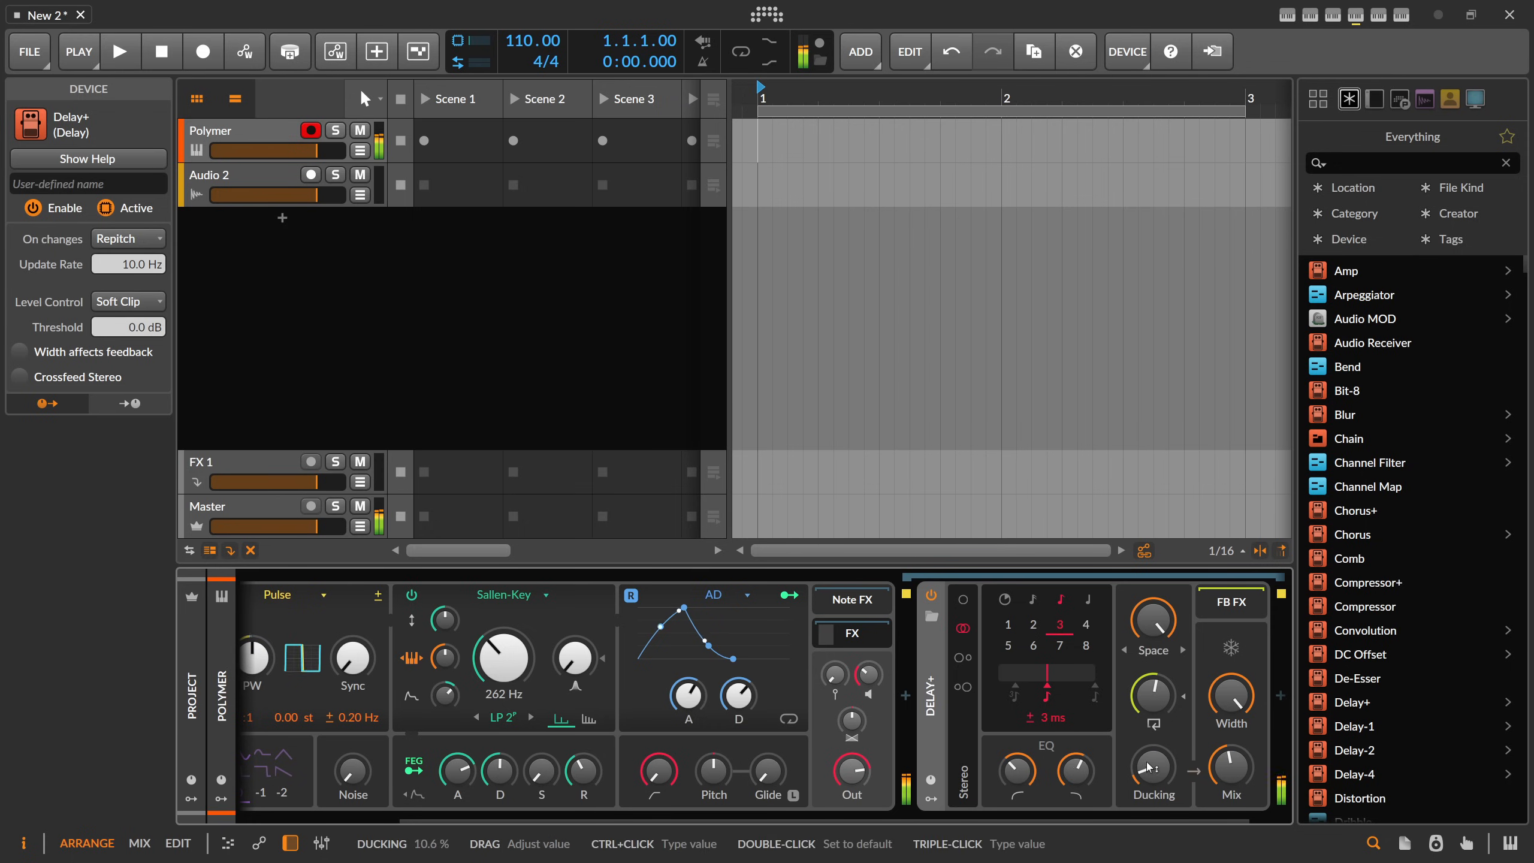
{"action": "key", "text": "Delete"}
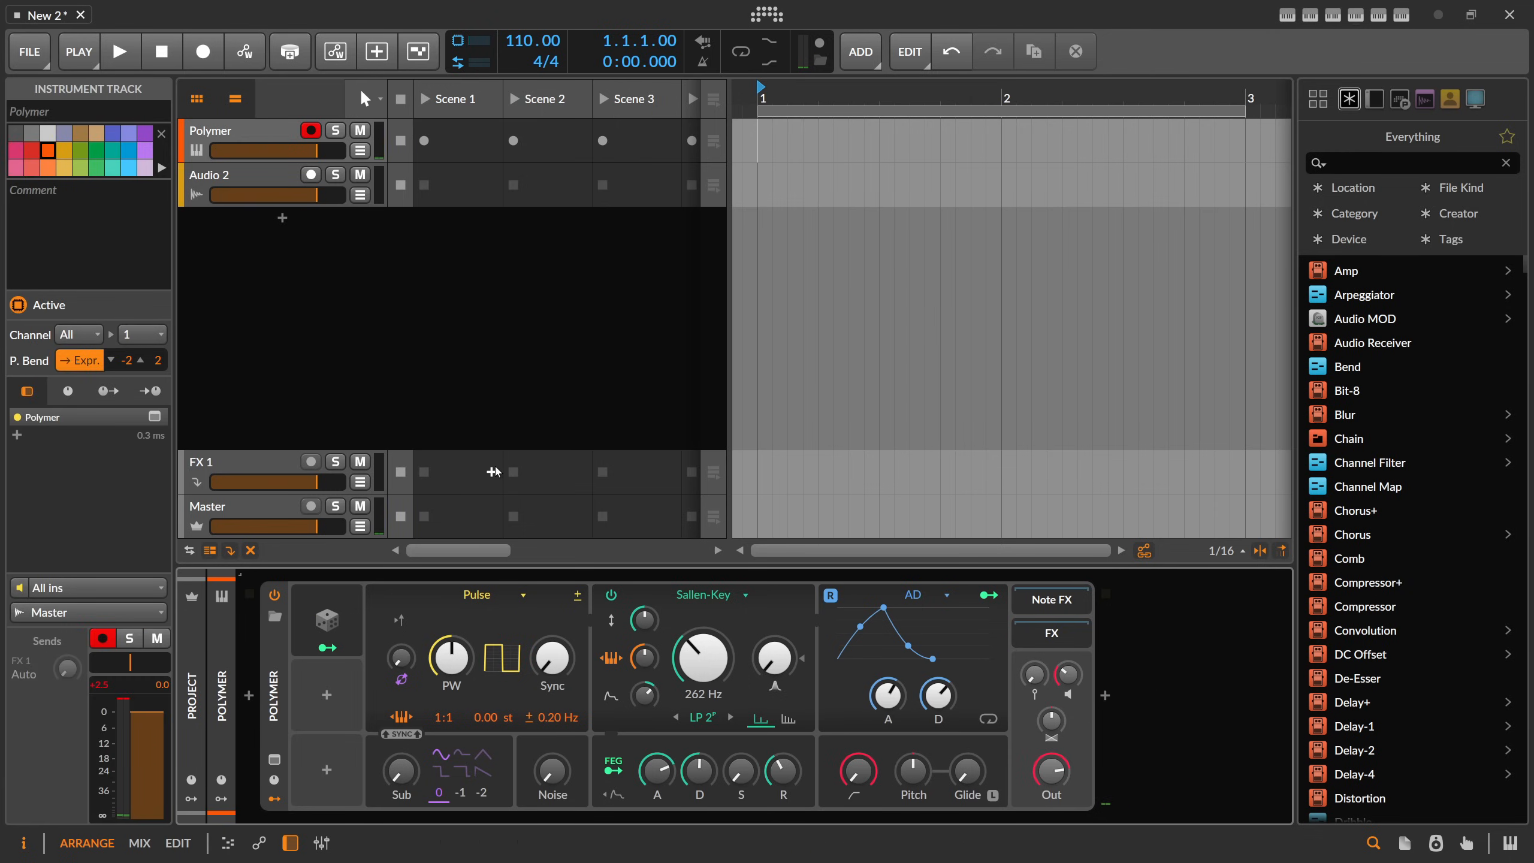
Step: Insert a Test Tone device on the Audio 2 track
{"action": "left_click", "coordinate": [251, 189]}
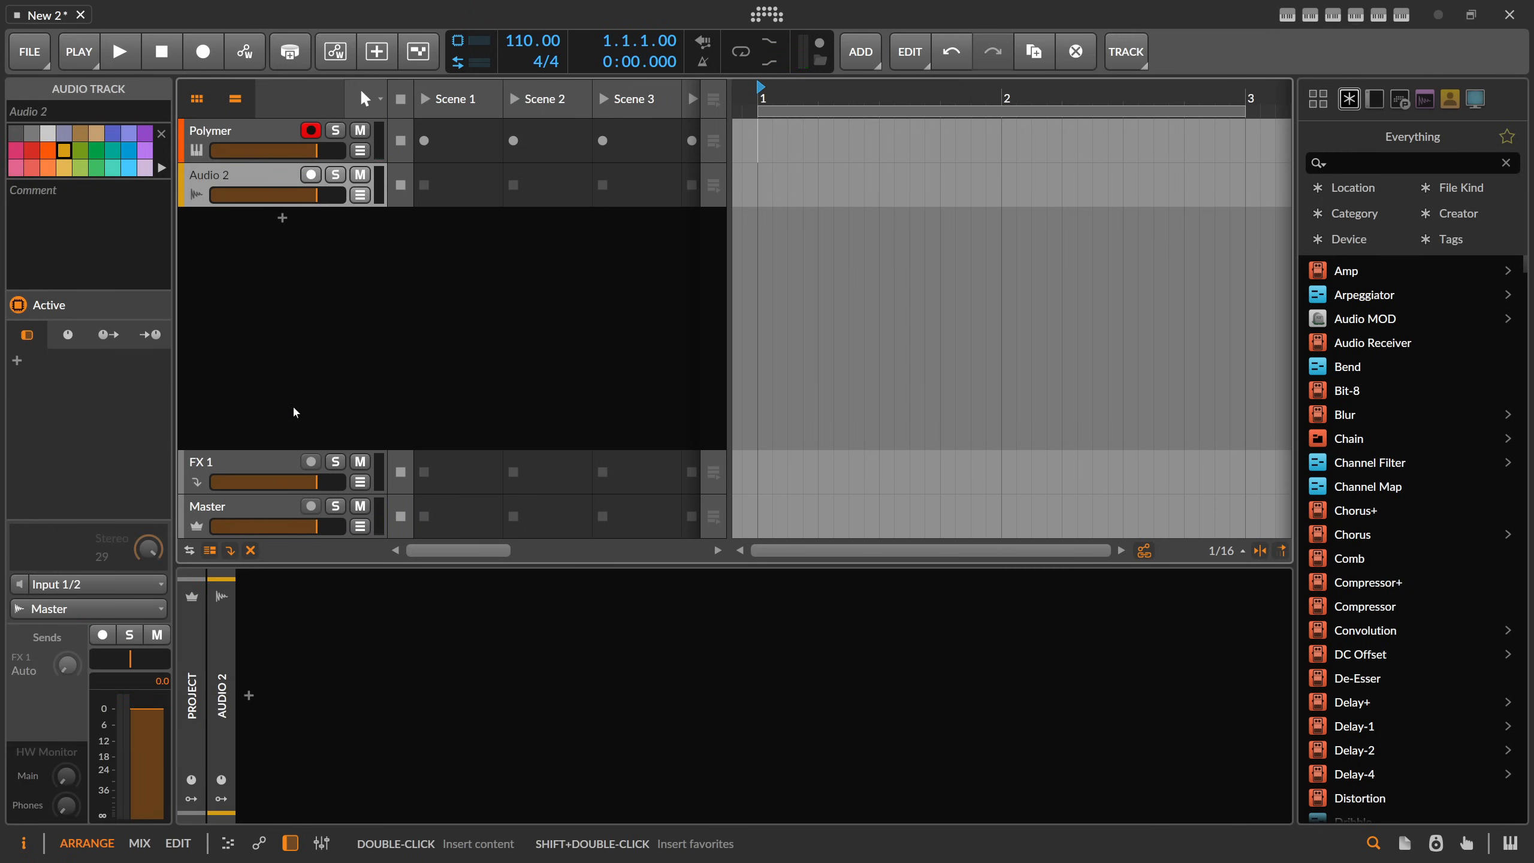
{"action": "left_click", "coordinate": [249, 696]}
{"action": "type", "text": "te"}
{"action": "key", "text": "BackSpace"}
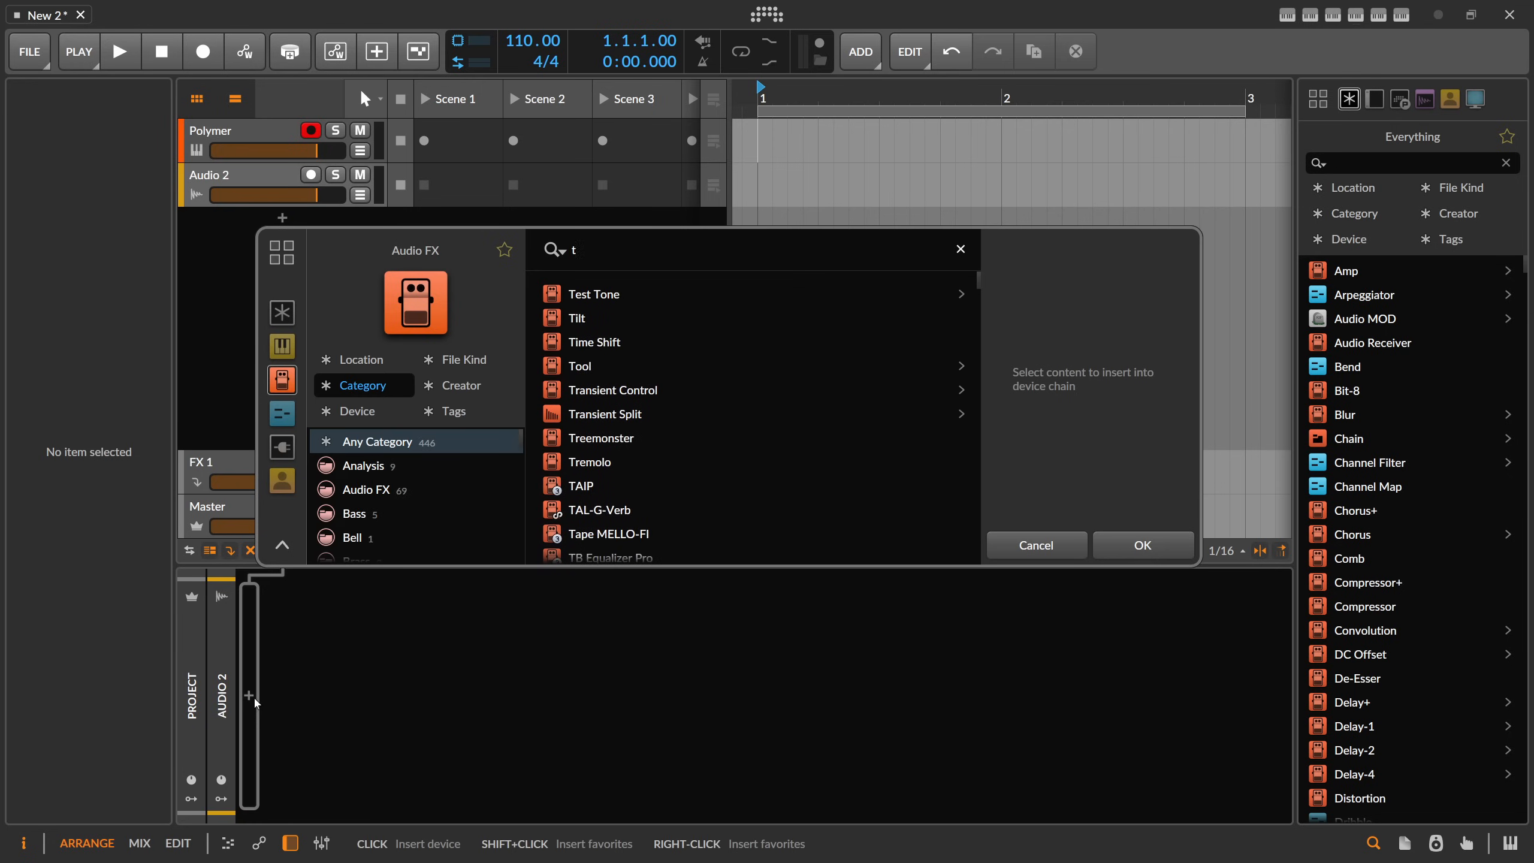
{"action": "type", "text": "est"}
{"action": "double_click", "coordinate": [595, 294]}
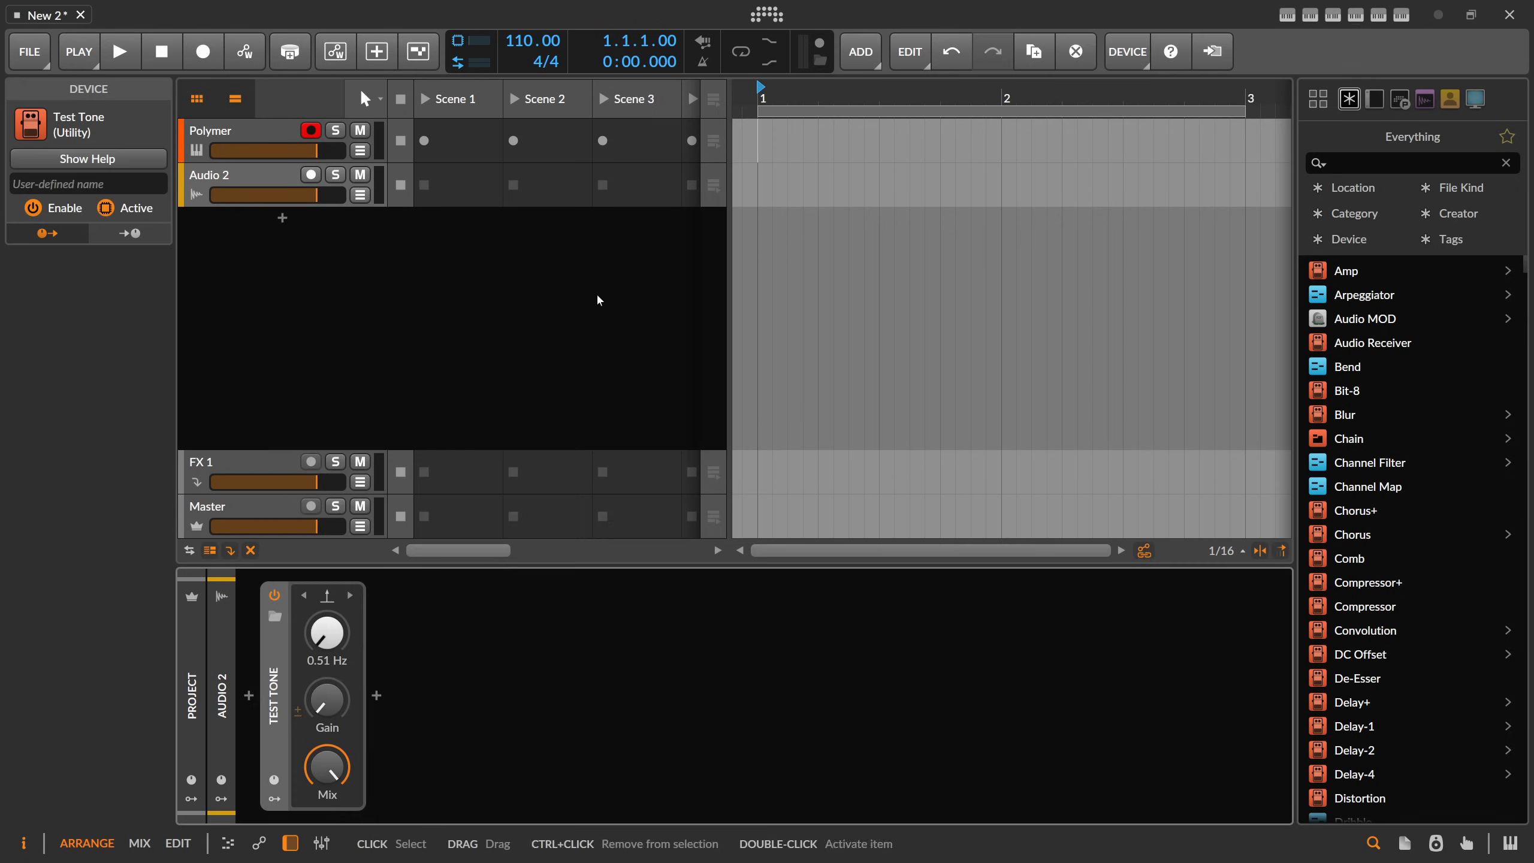
Step: Choose the Dirac waveform for the Test Tone and turn its gain down to -∞ dB
{"action": "left_click", "coordinate": [319, 597]}
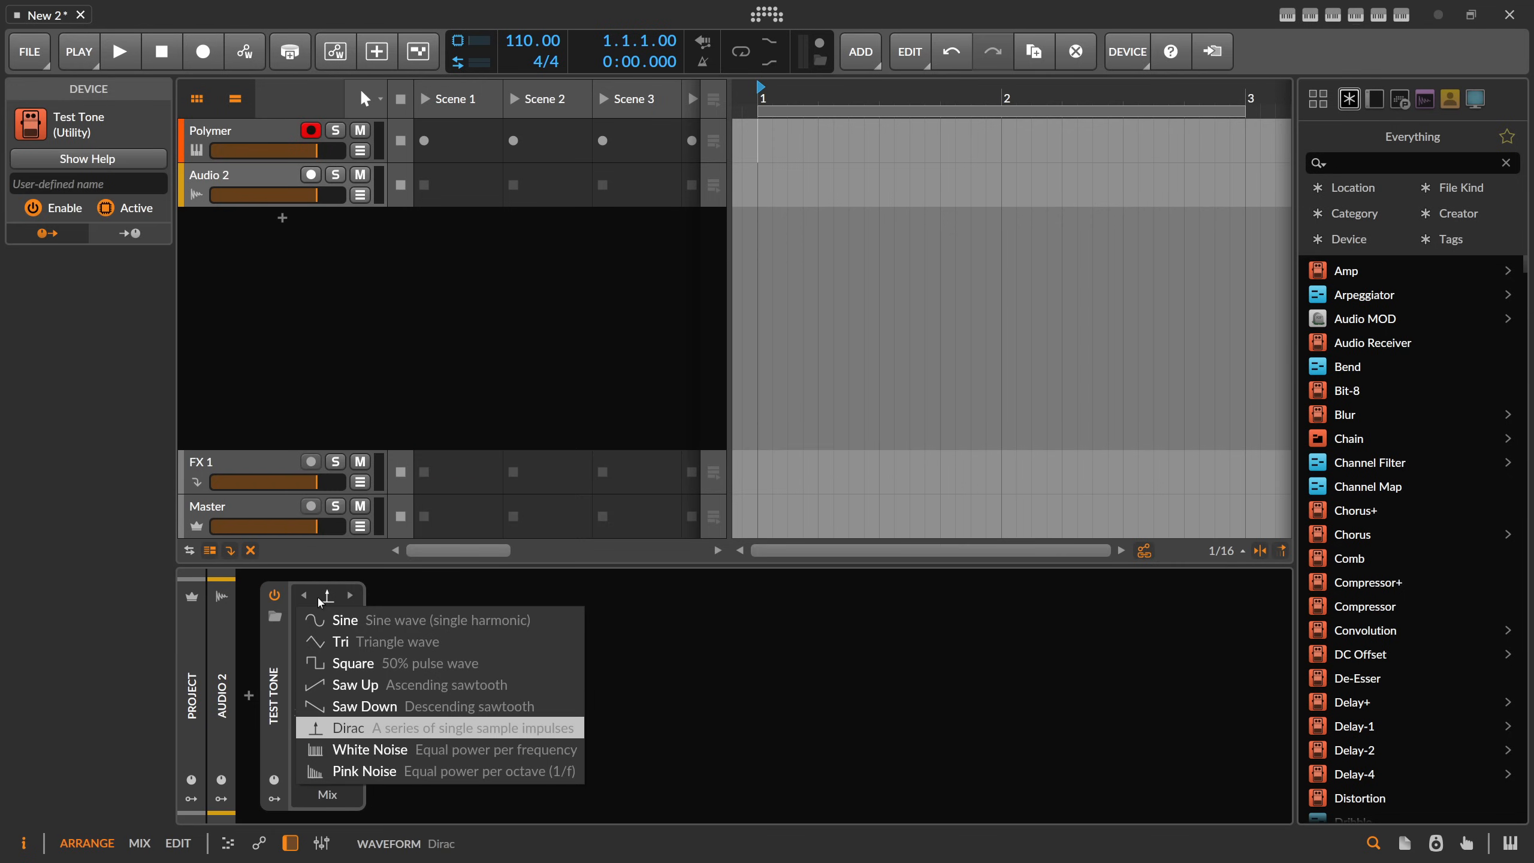
{"action": "left_click", "coordinate": [344, 723]}
{"action": "left_click_drag", "start_coordinate": [327, 707], "coordinate": [329, 786]}
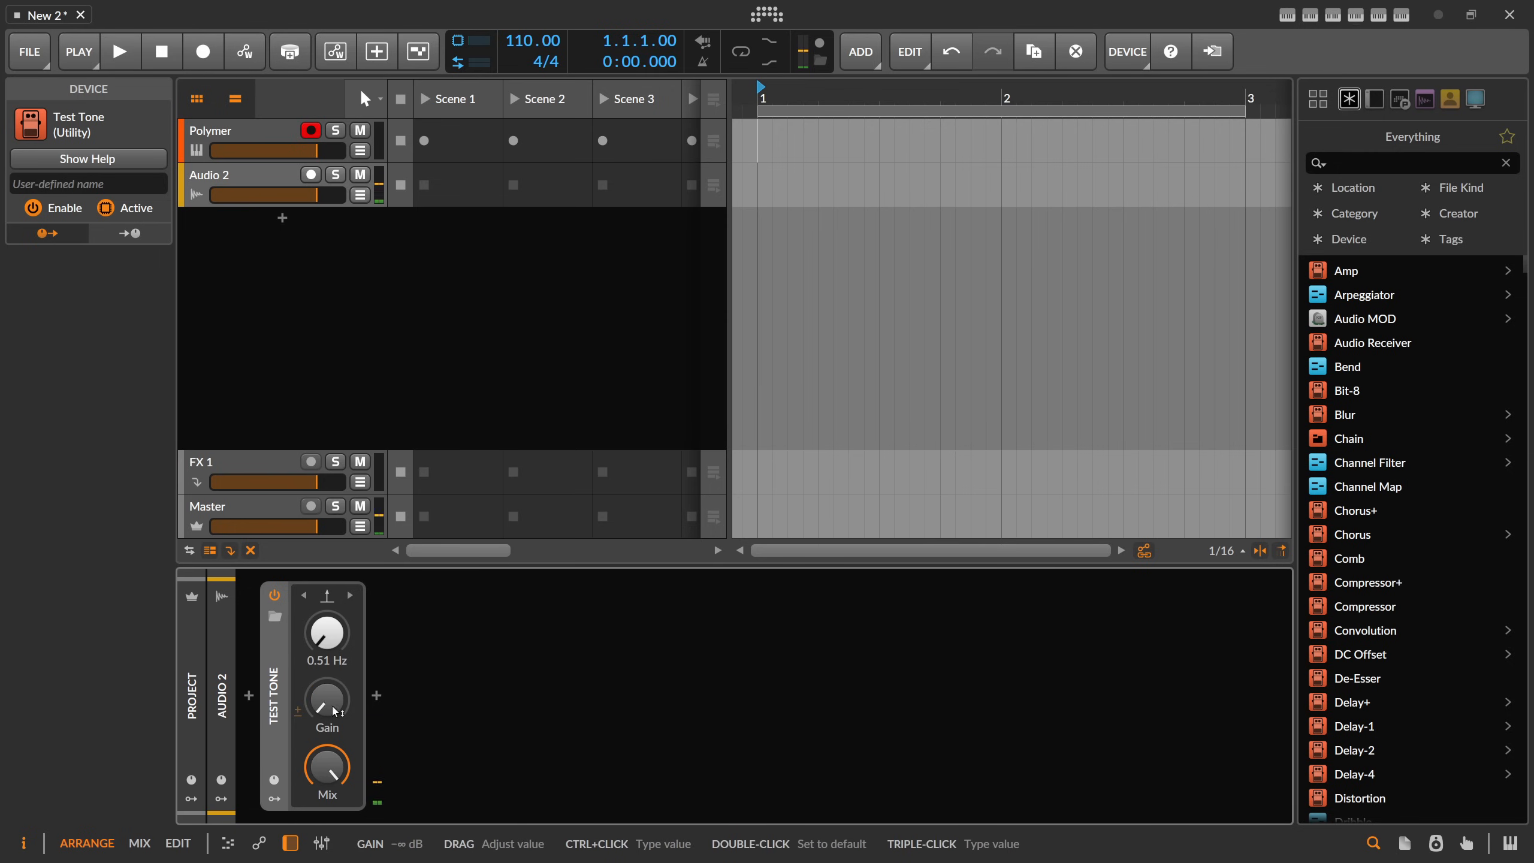
Step: Insert ValhallaSupermassive behind the Test Tone on the Audio 2 track
{"action": "left_click", "coordinate": [376, 697]}
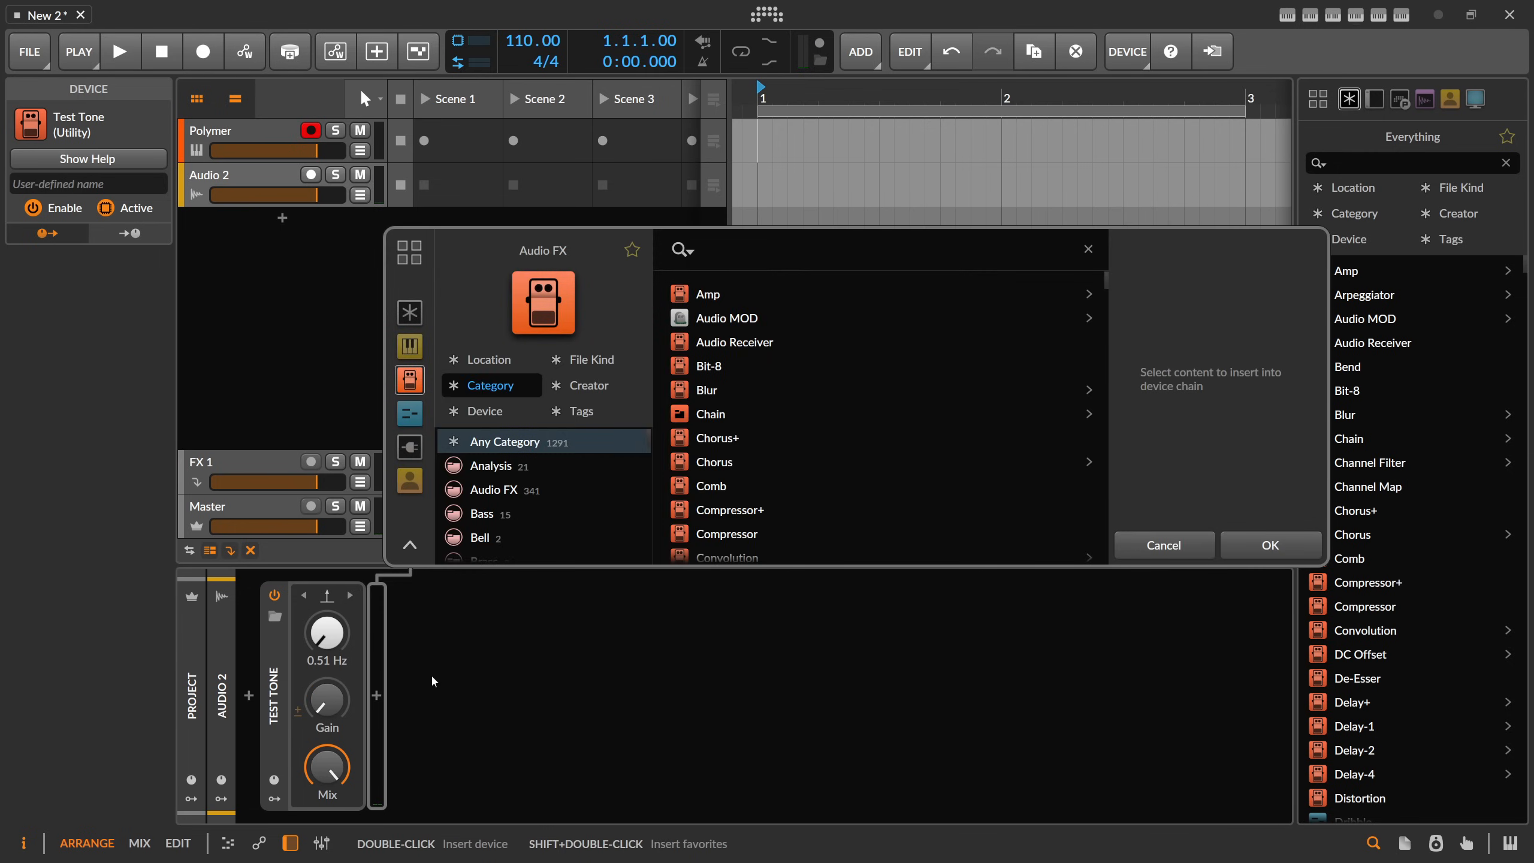
{"action": "type", "text": "super"}
{"action": "key", "text": "Down"}
{"action": "key", "text": "Down"}
{"action": "key", "text": "Down"}
{"action": "key", "text": "Down"}
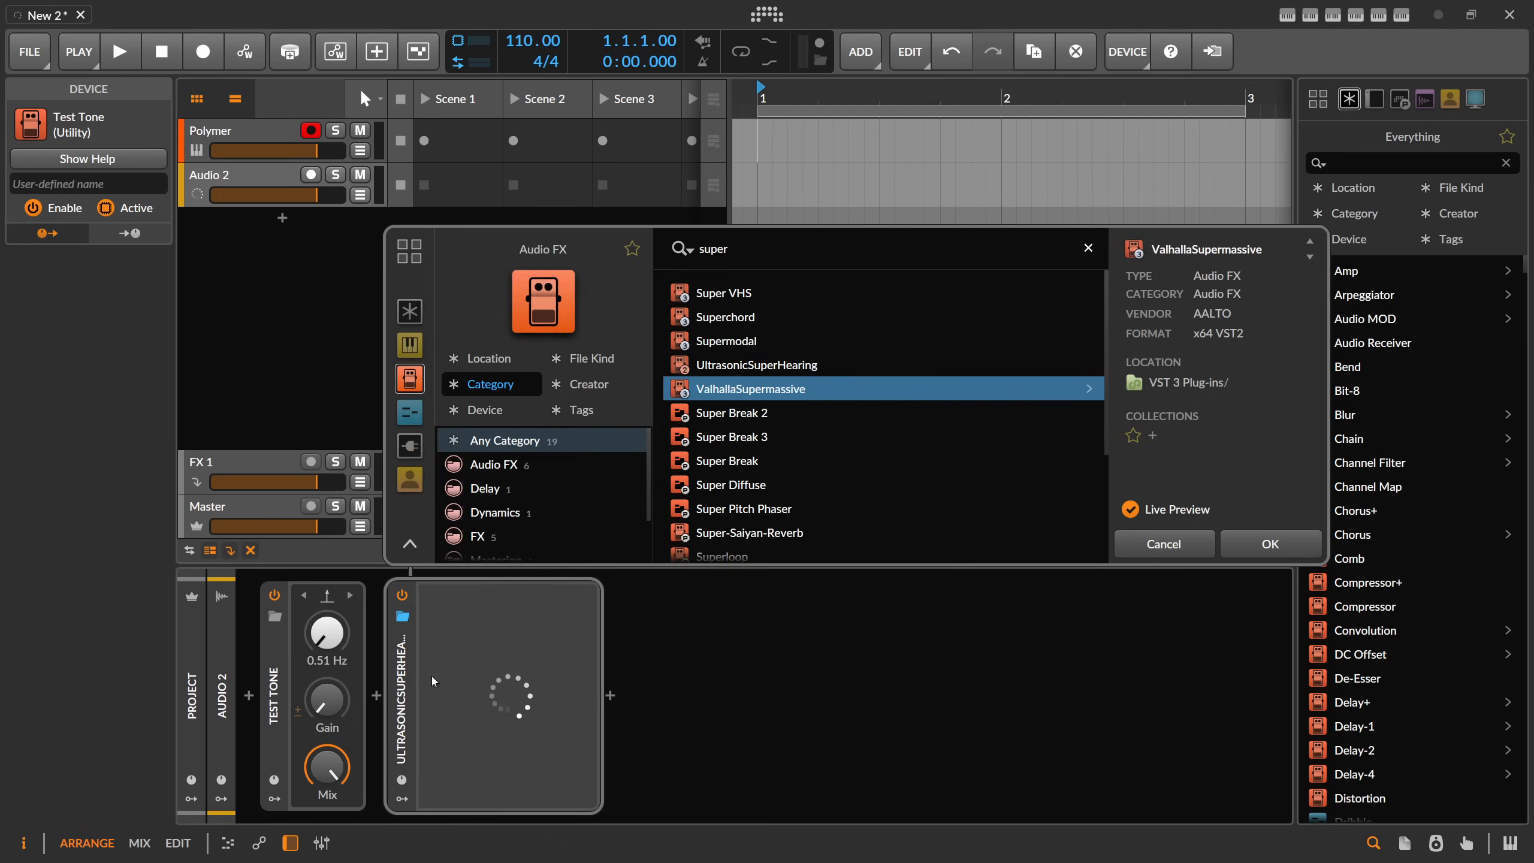
{"action": "key", "text": "Return"}
Step: Set Supermassive's mix and warp to 100 %, feedback to 65.7 %, EQ High to 6620 Hz and EQ Low to 380 Hz
{"action": "left_click_drag", "start_coordinate": [569, 391], "coordinate": [681, 281]}
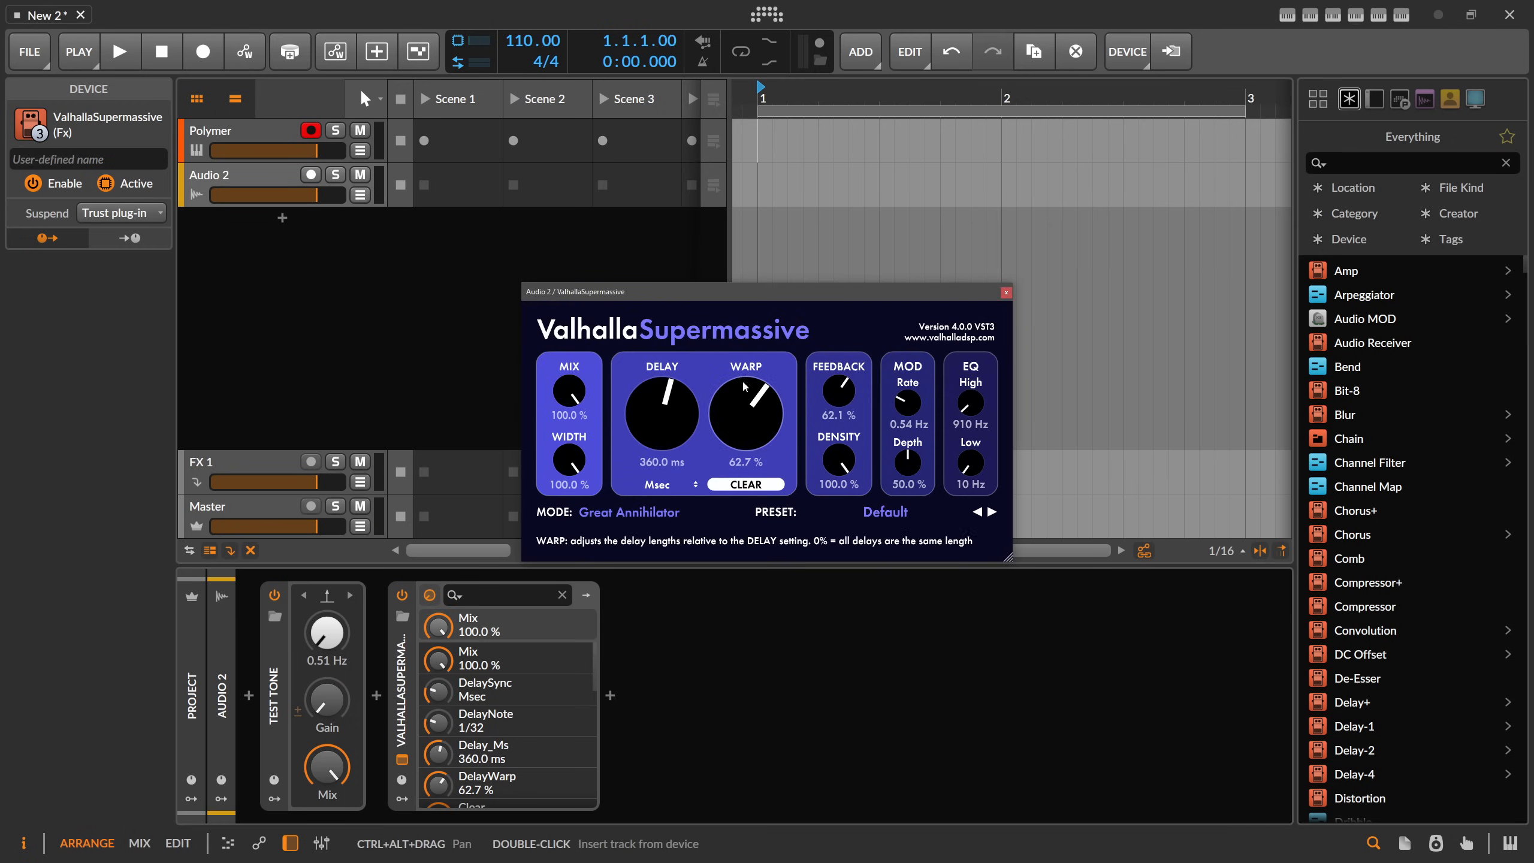
{"action": "left_click_drag", "start_coordinate": [753, 402], "coordinate": [939, 247]}
{"action": "left_click_drag", "start_coordinate": [840, 387], "coordinate": [843, 379]}
{"action": "mouse_move", "coordinate": [971, 403]}
{"action": "left_mouse_down"}
{"action": "mouse_move", "coordinate": [995, 371]}
{"action": "mouse_move", "coordinate": [975, 401]}
{"action": "left_mouse_up"}
{"action": "left_click_drag", "start_coordinate": [978, 460], "coordinate": [983, 435]}
{"action": "left_click_drag", "start_coordinate": [977, 408], "coordinate": [977, 403]}
{"action": "left_click_drag", "start_coordinate": [976, 459], "coordinate": [977, 453]}
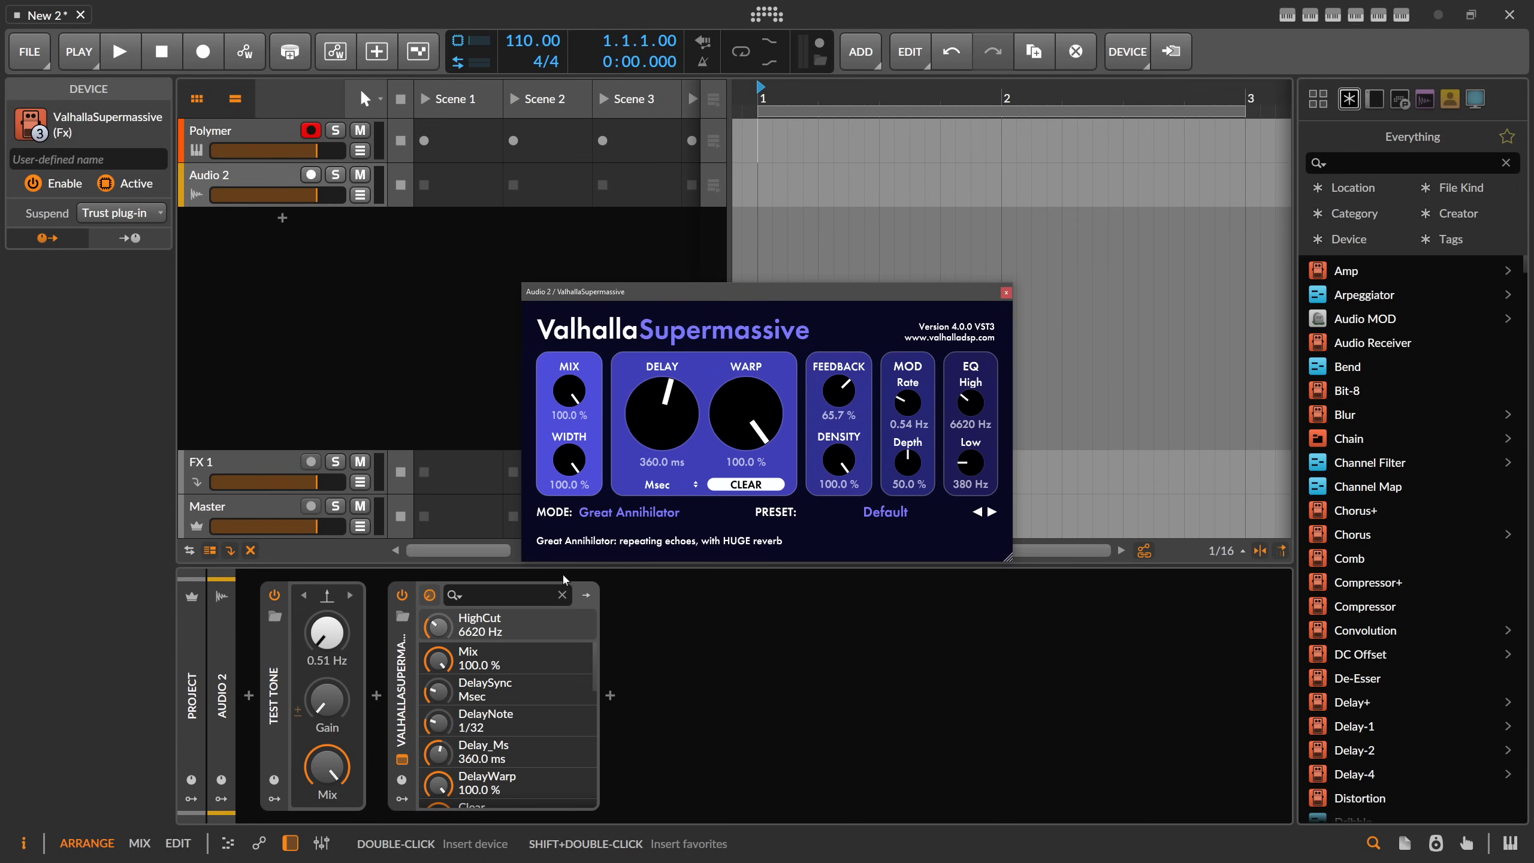
Step: Capture a master recording while briefly raising the Test Tone's gain to send an impulse through Supermassive
{"action": "left_click", "coordinate": [825, 50]}
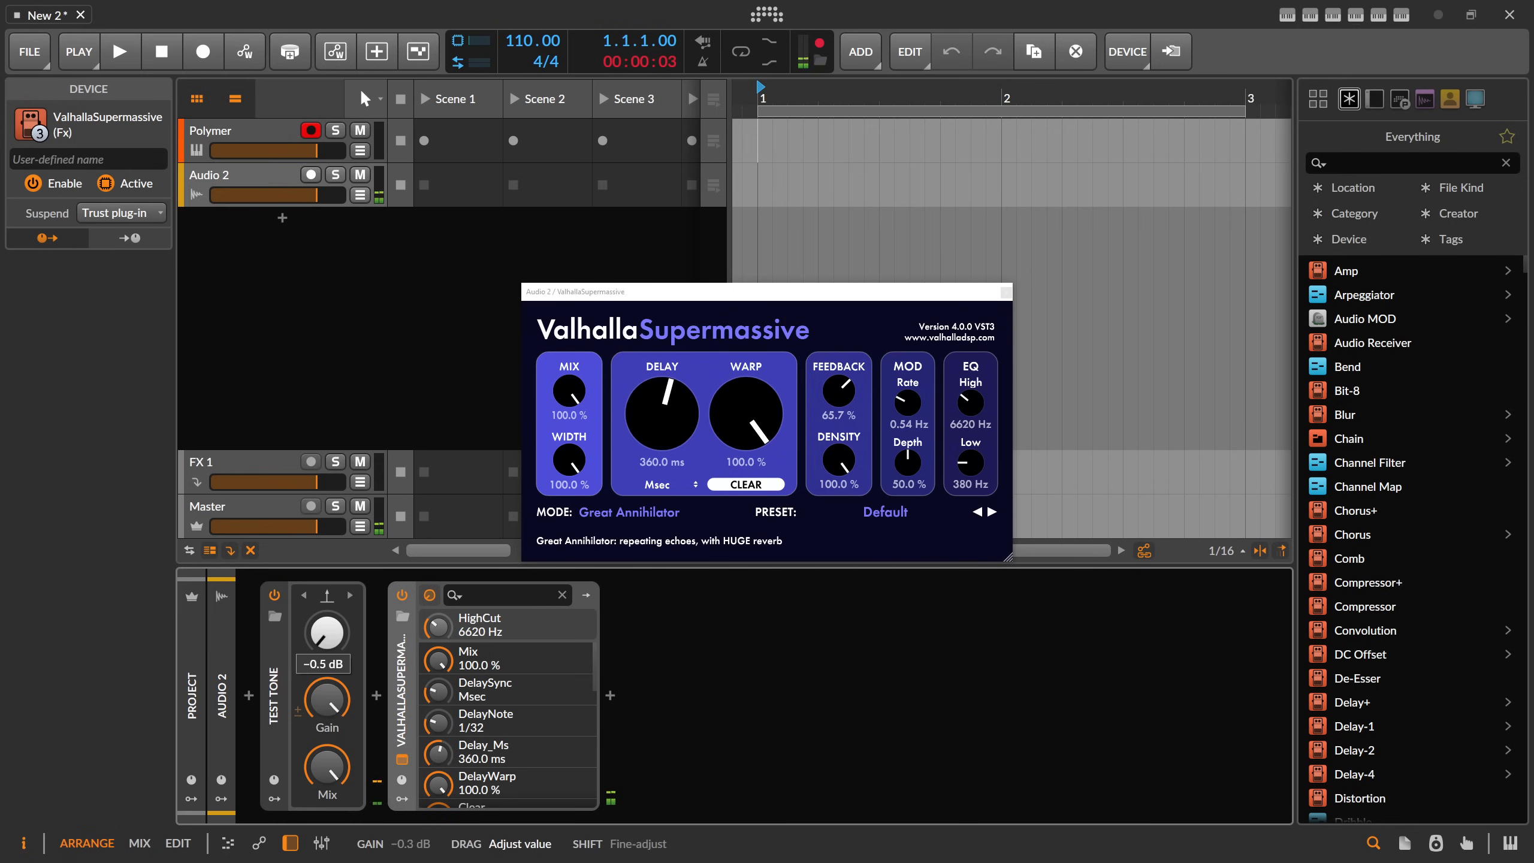
{"action": "left_click_drag", "start_coordinate": [331, 706], "coordinate": [332, 743]}
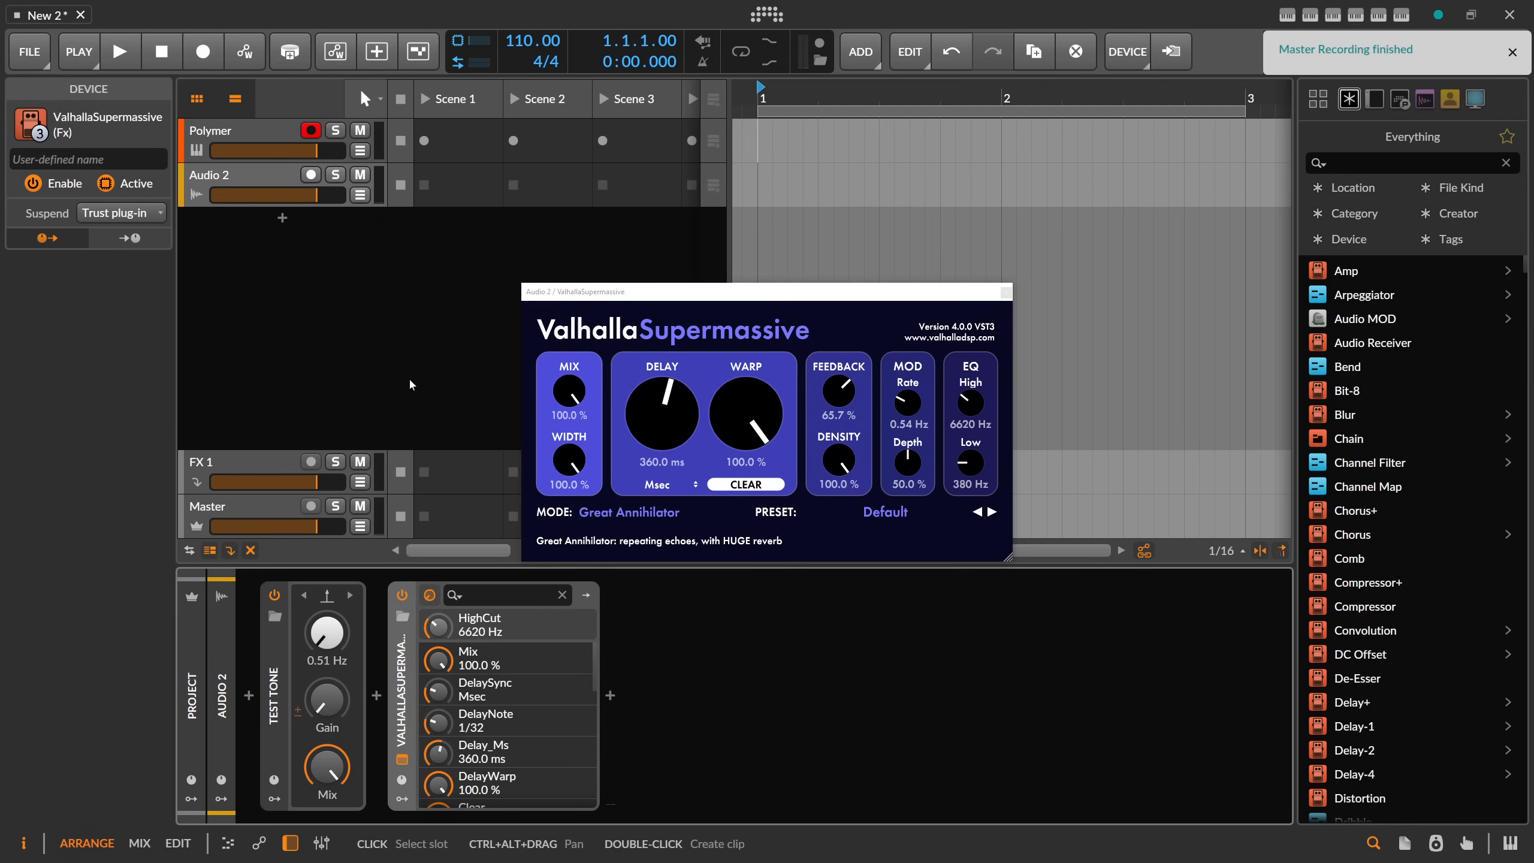
{"action": "left_click", "coordinate": [268, 176]}
Step: Locate 2025-05-26 15.37.39.wav in the project's master-recordings folder and close the Supermassive window
{"action": "left_click", "coordinate": [1405, 843]}
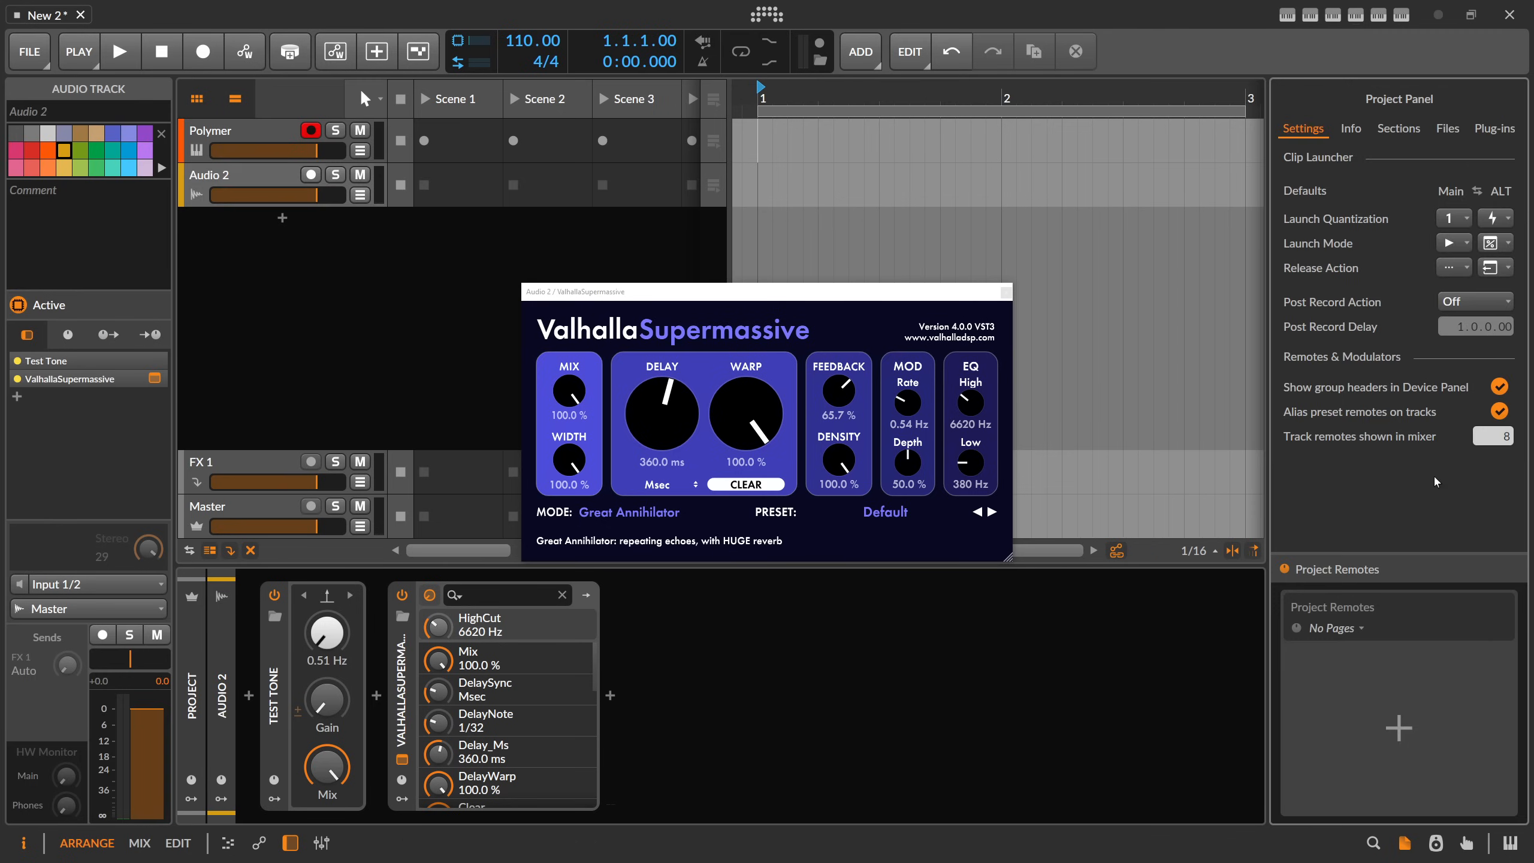
{"action": "left_click", "coordinate": [820, 61]}
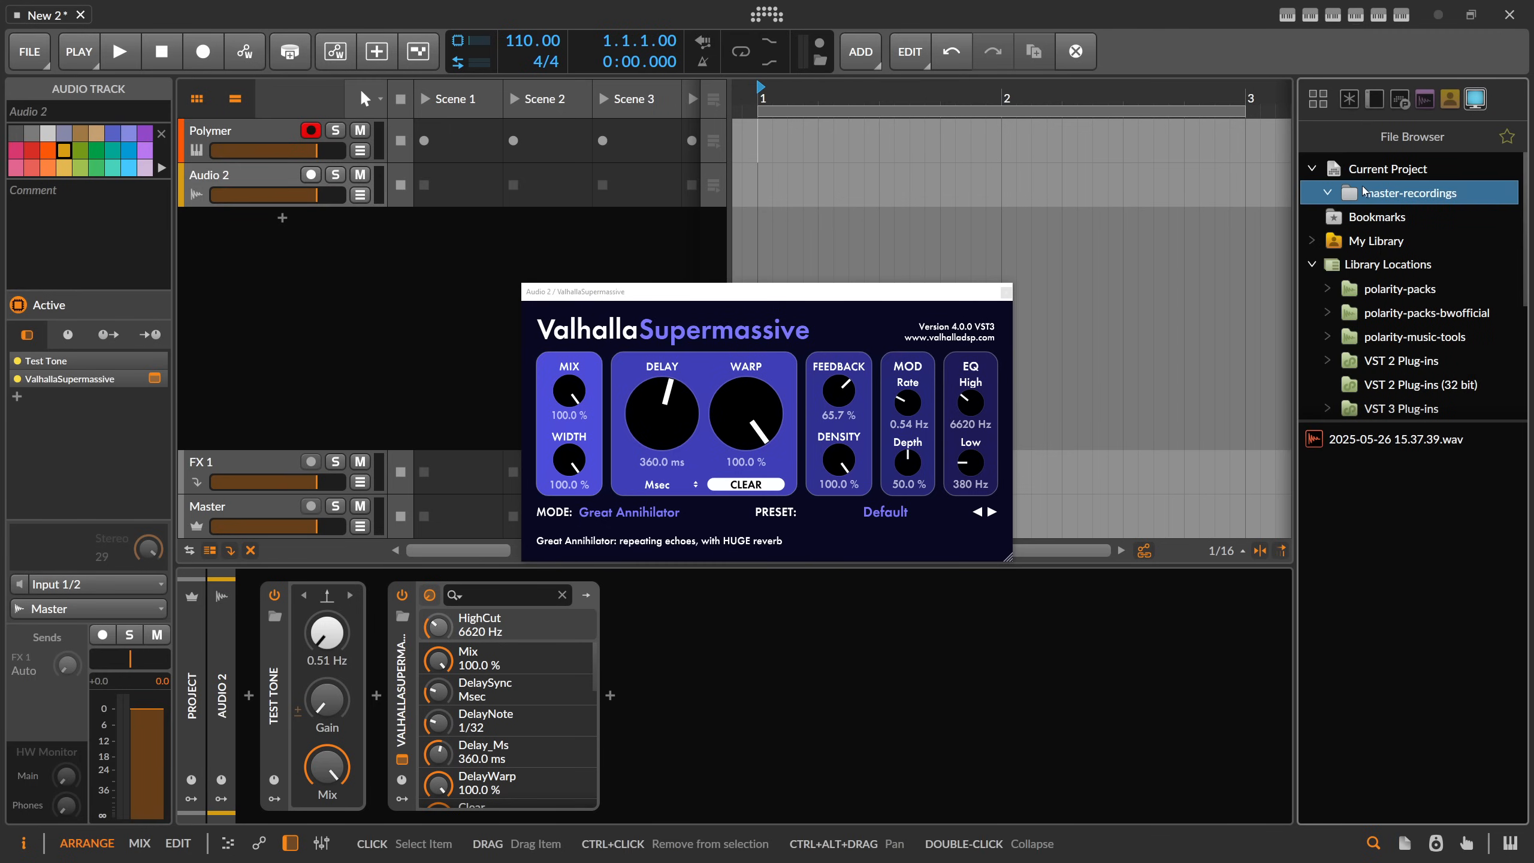
{"action": "left_click", "coordinate": [1345, 438]}
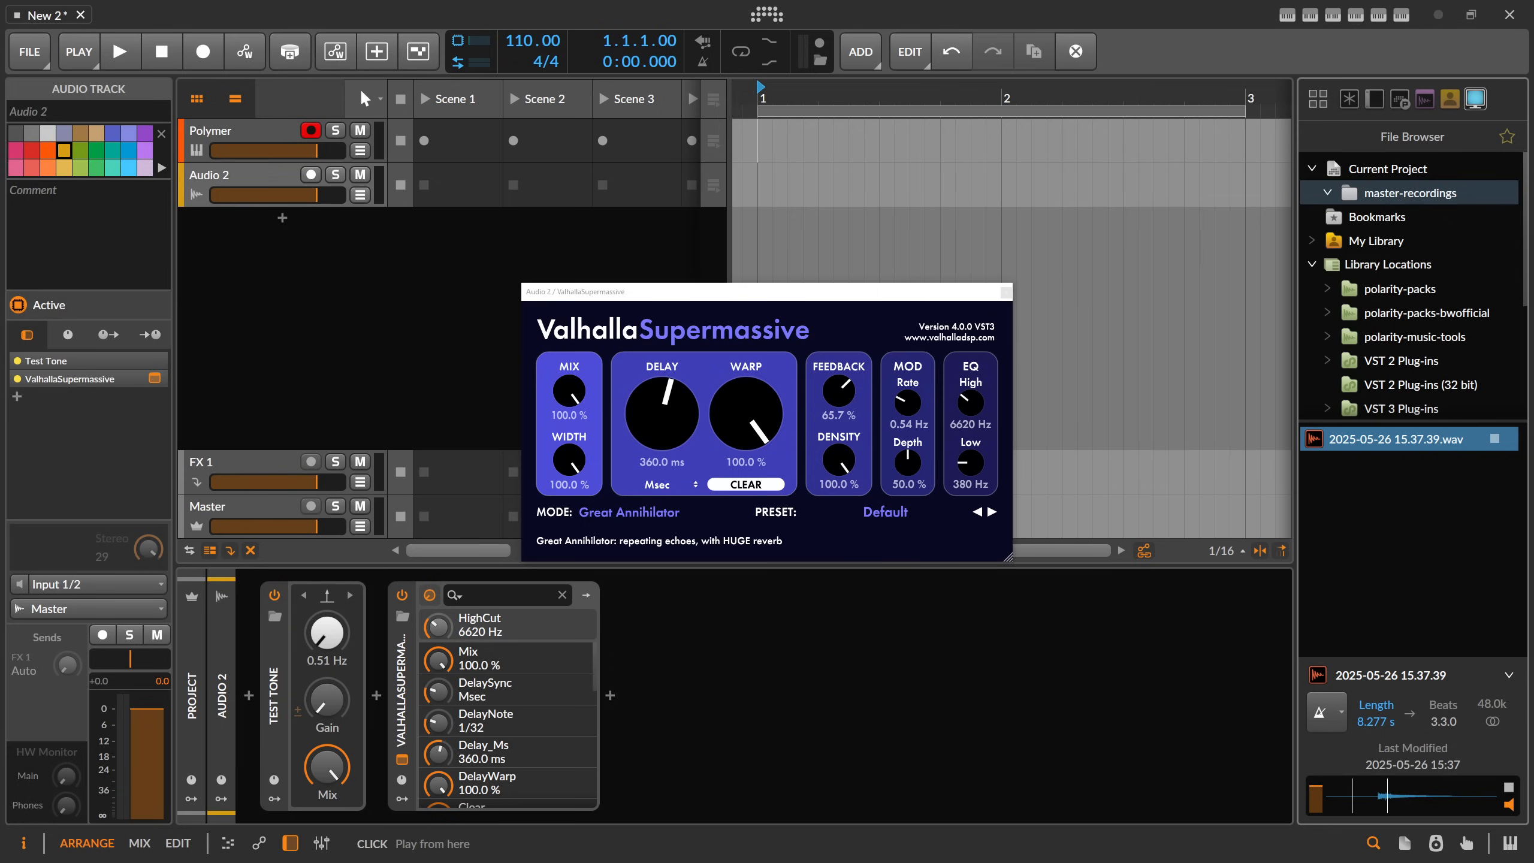
{"action": "left_click", "coordinate": [1006, 292]}
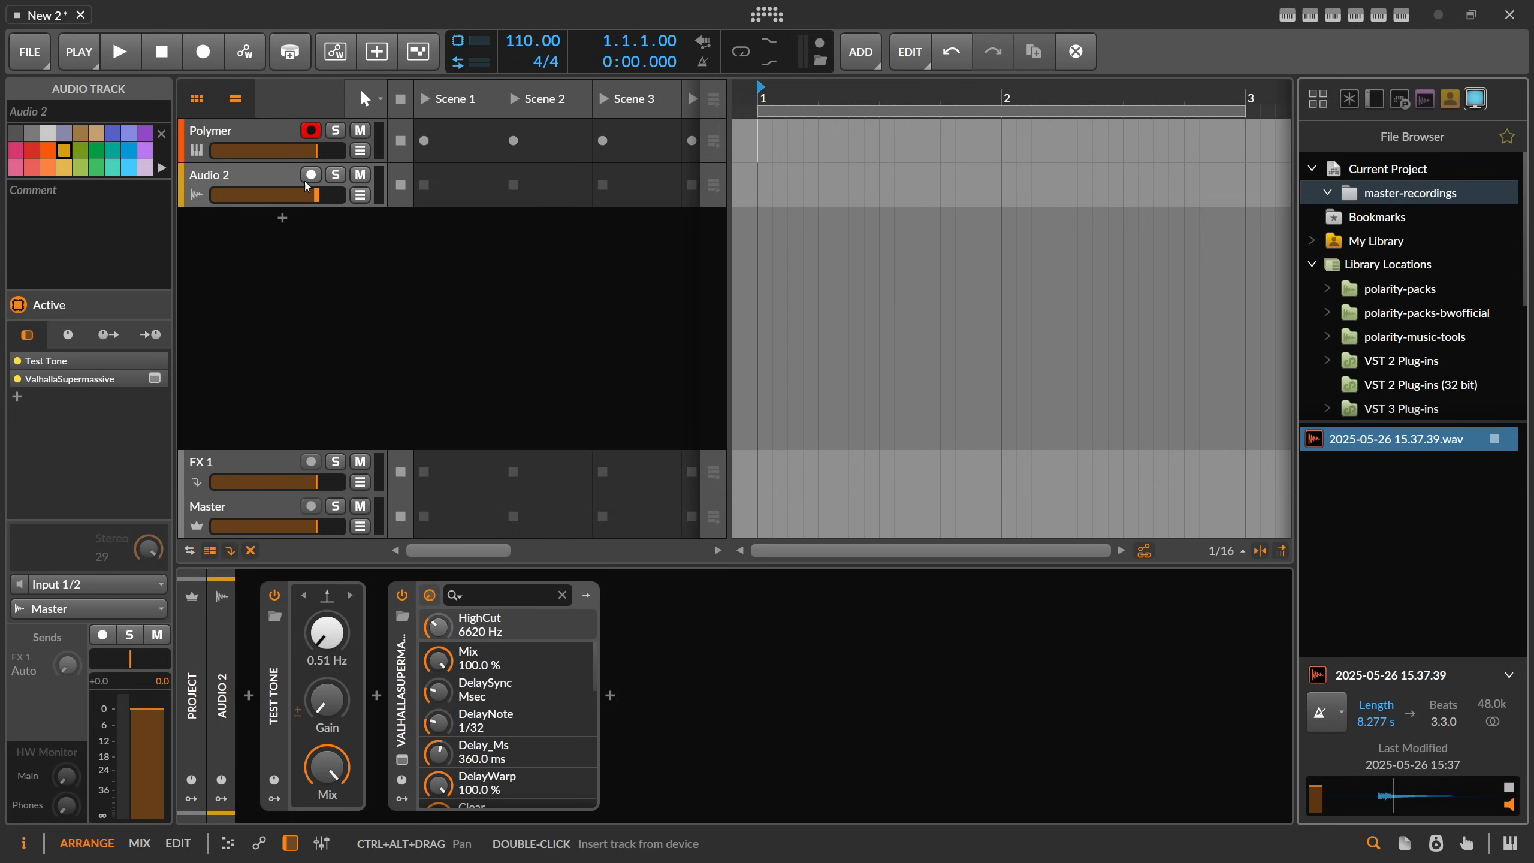
Step: Insert a Convolution device in Polymer's FX chain
{"action": "key", "text": "Up"}
{"action": "left_click", "coordinate": [1105, 696]}
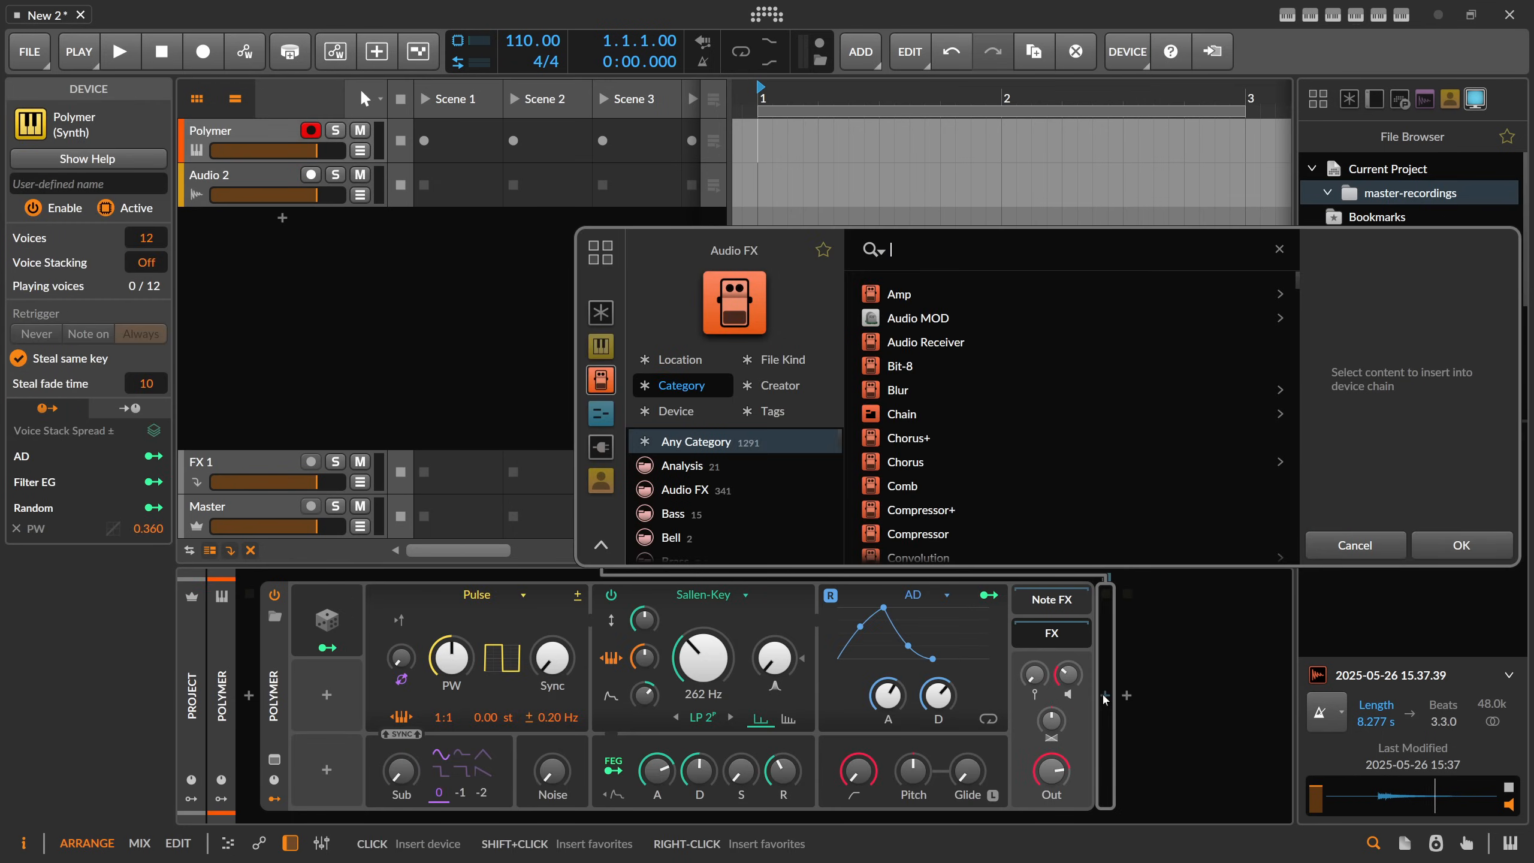
{"action": "type", "text": "conv"}
{"action": "key", "text": "Return"}
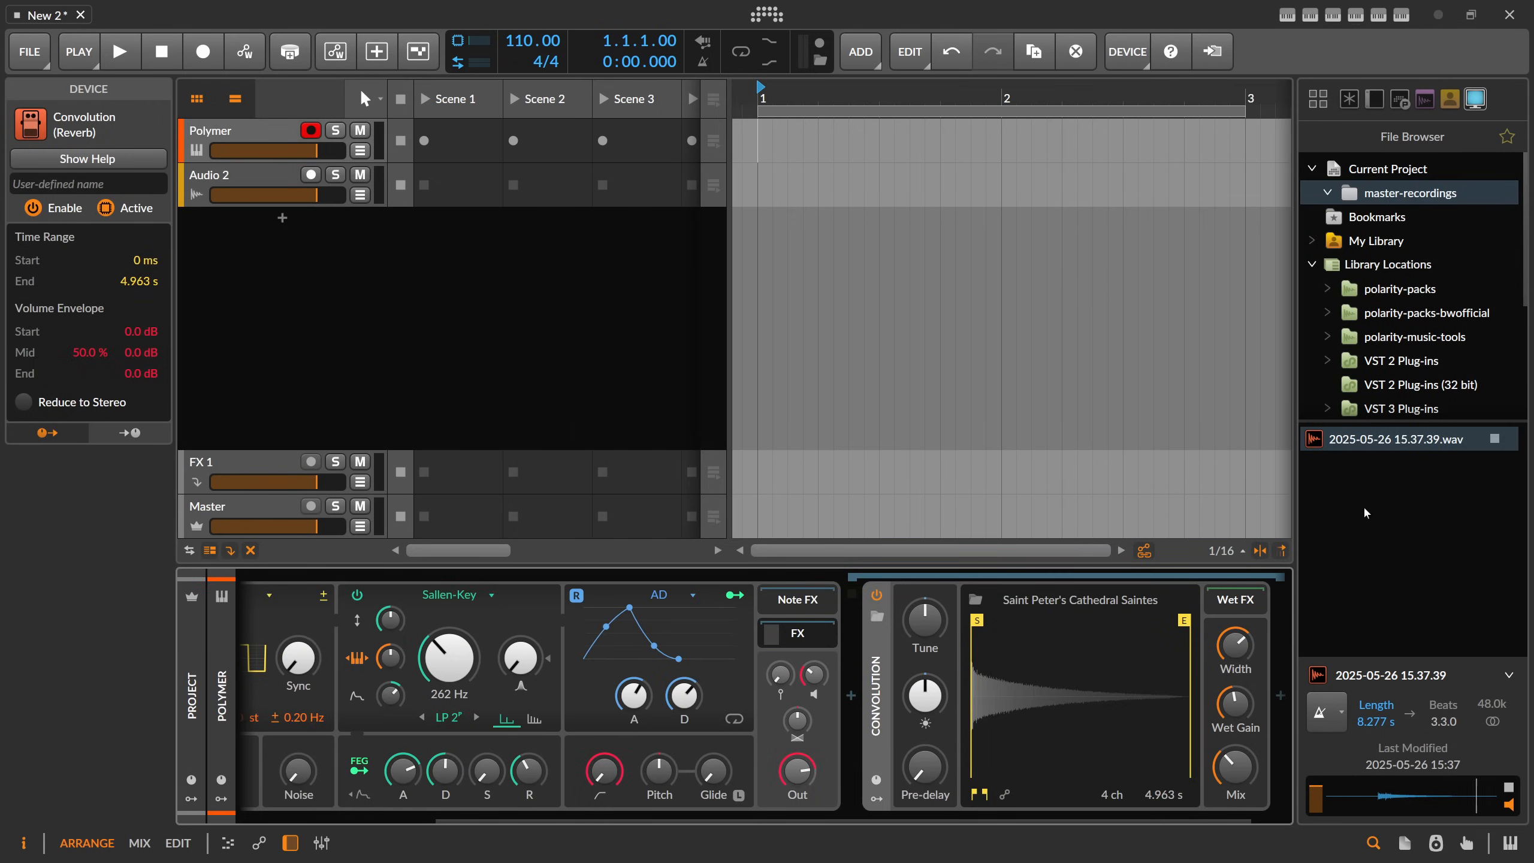
Step: Load 2025-05-26 15.37.39.wav as the Convolution's impulse response, audition it fully wet and turn its mix all the way down
{"action": "mouse_move", "coordinate": [1390, 440]}
{"action": "left_mouse_down"}
{"action": "mouse_move", "coordinate": [1208, 580]}
{"action": "mouse_move", "coordinate": [1046, 625]}
{"action": "left_mouse_up"}
{"action": "left_click_drag", "start_coordinate": [1235, 768], "coordinate": [1235, 703]}
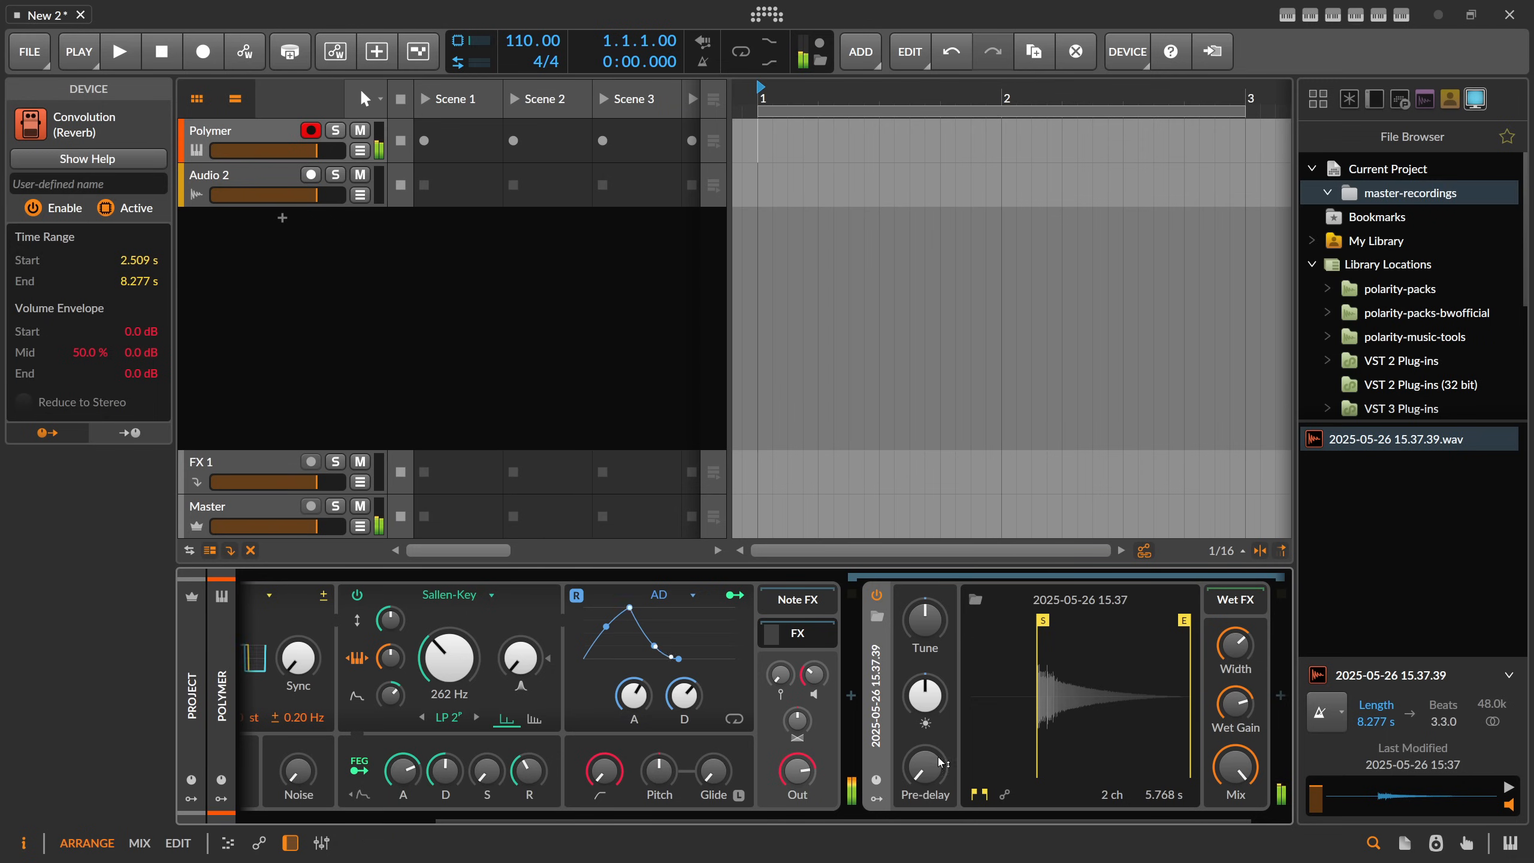
{"action": "scroll", "coordinate": [1027, 743], "scroll_direction": "right", "scroll_amount": 1}
{"action": "left_click_drag", "start_coordinate": [1185, 746], "coordinate": [1185, 798]}
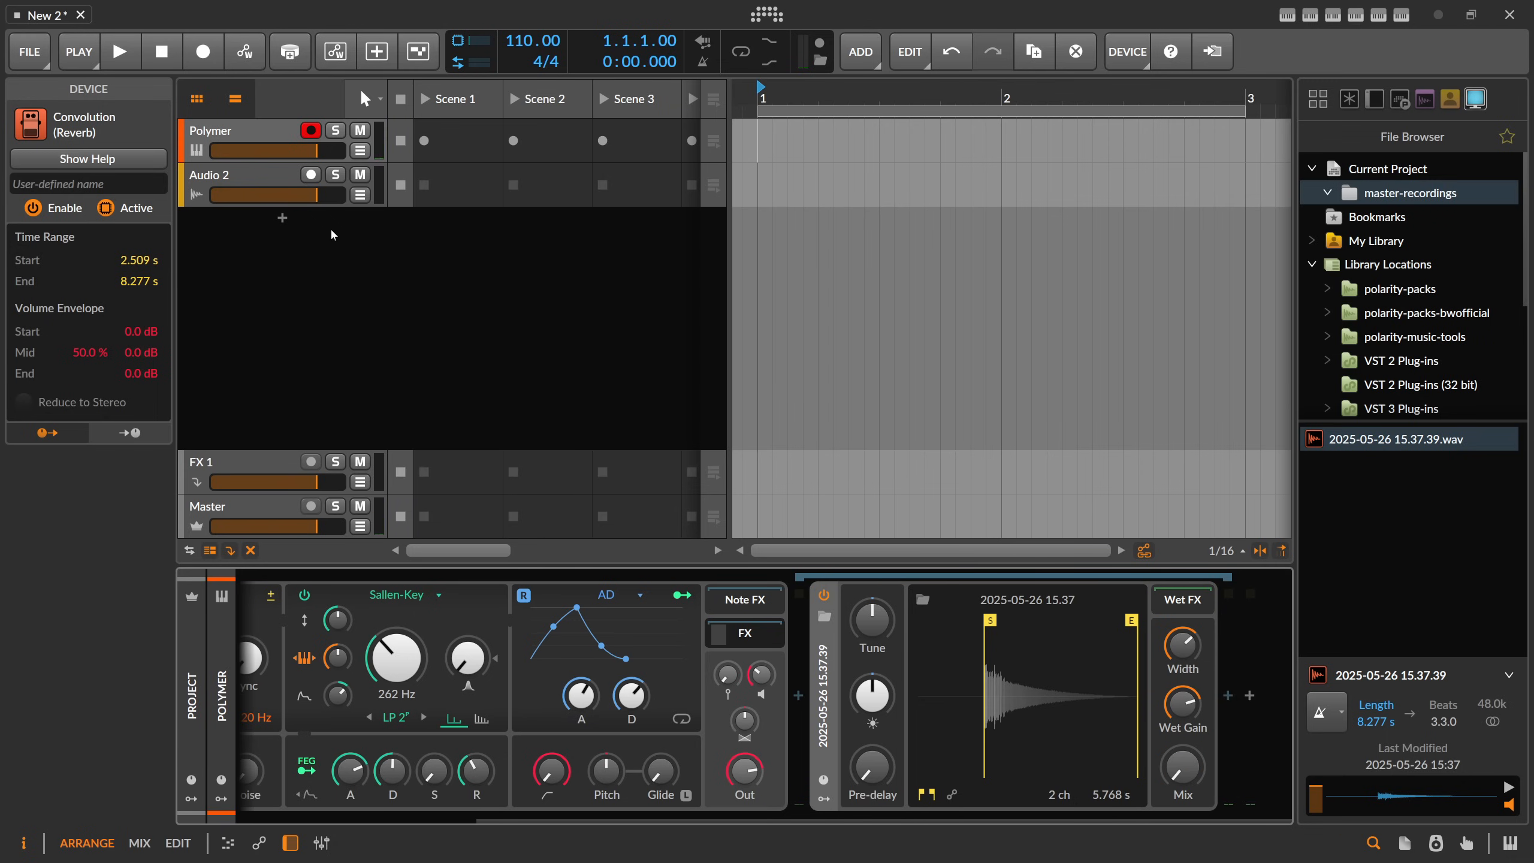
Step: Delete the Audio 2 track
{"action": "left_click", "coordinate": [270, 176]}
{"action": "key", "text": "Delete"}
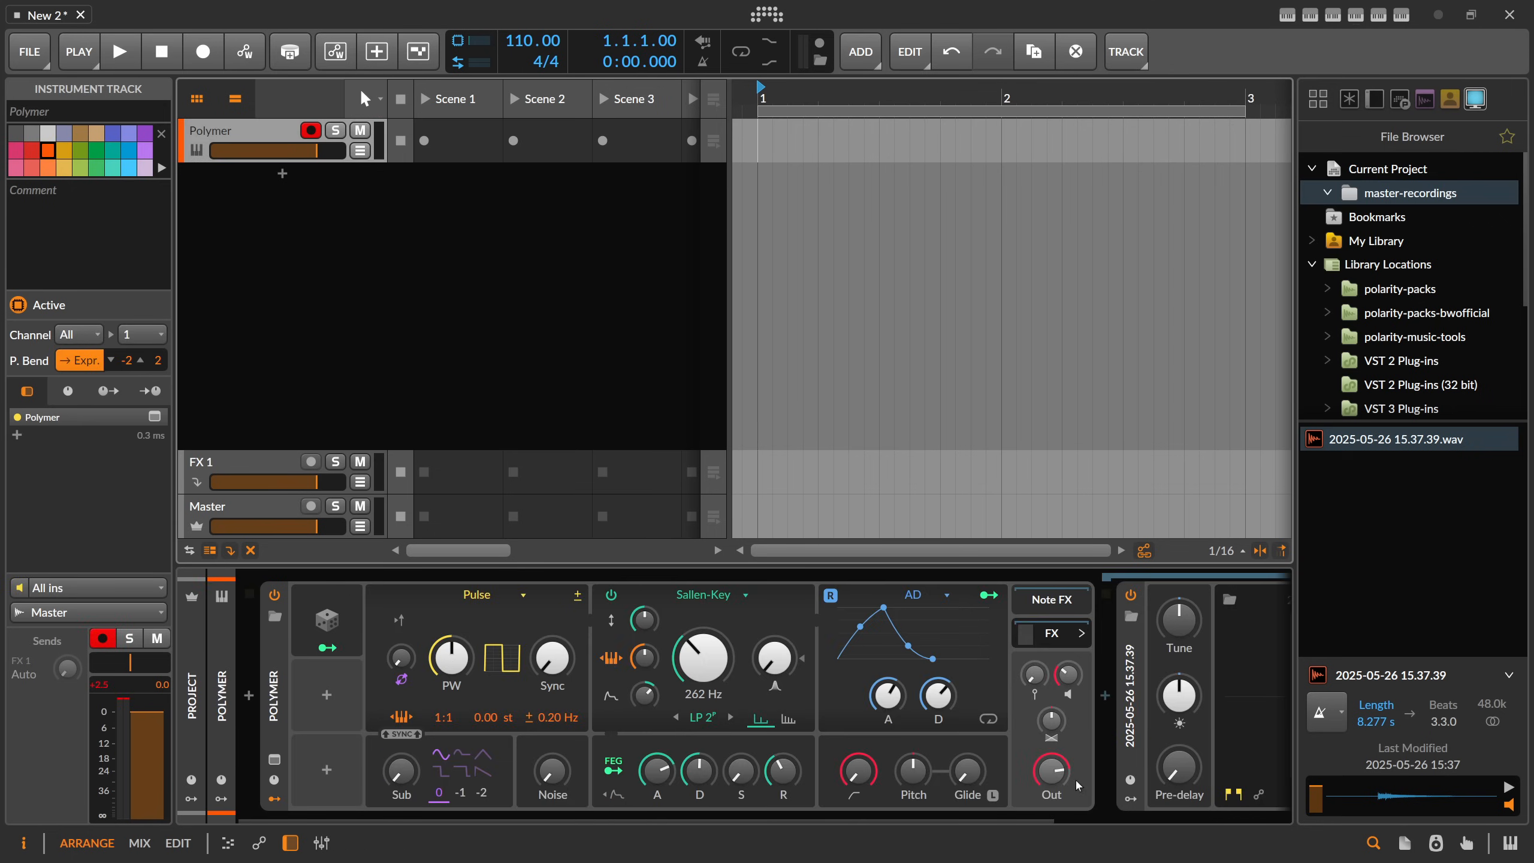
Step: Insert a Chorus+ device after the Convolution in Polymer's FX chain and fine-tune its speed
{"action": "left_click_drag", "start_coordinate": [1050, 820], "coordinate": [1299, 812]}
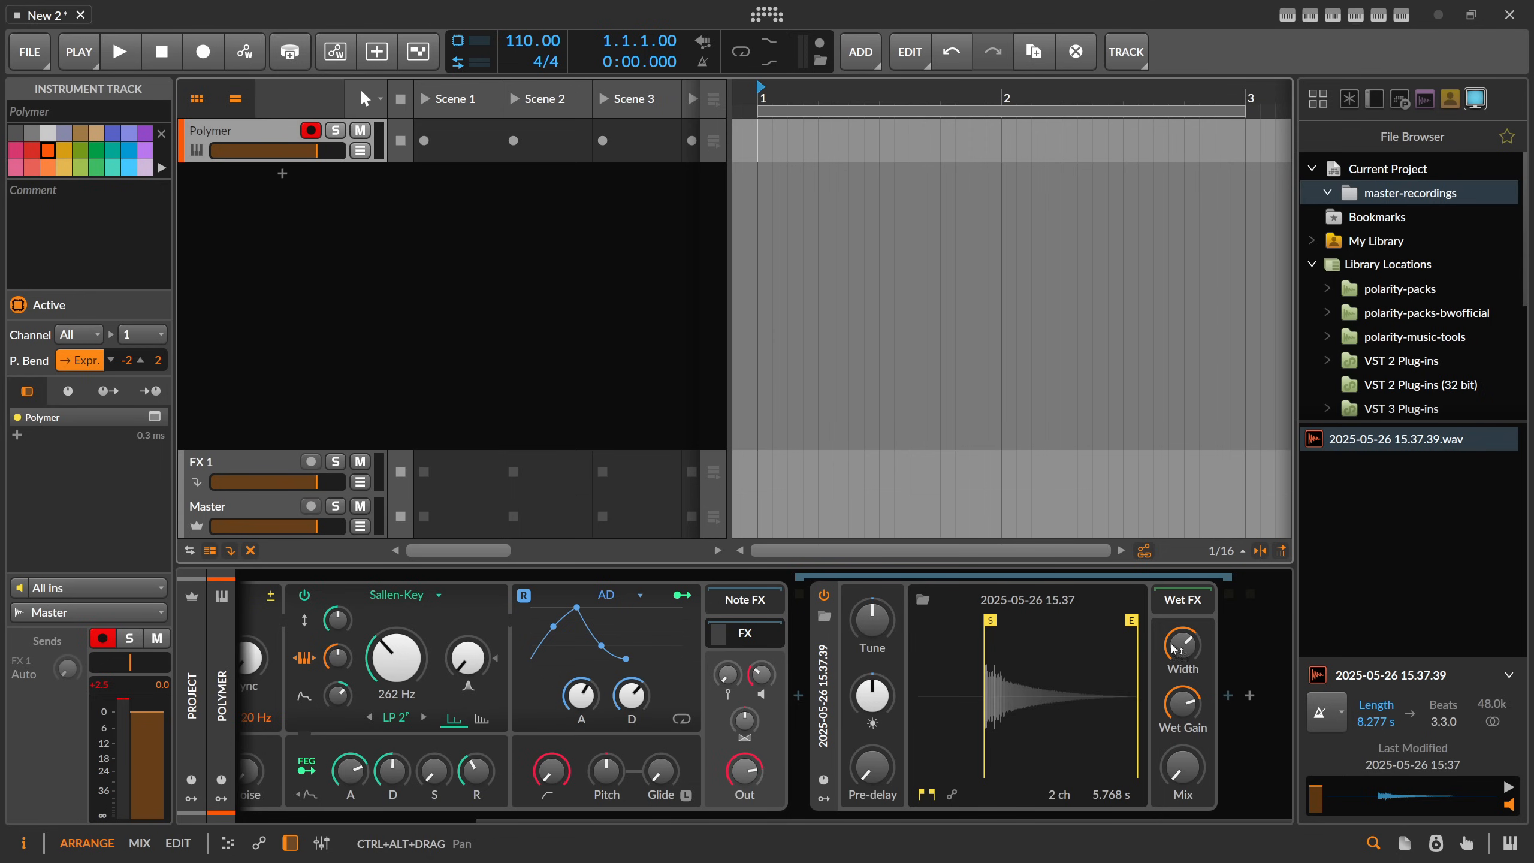
{"action": "left_click", "coordinate": [1228, 696]}
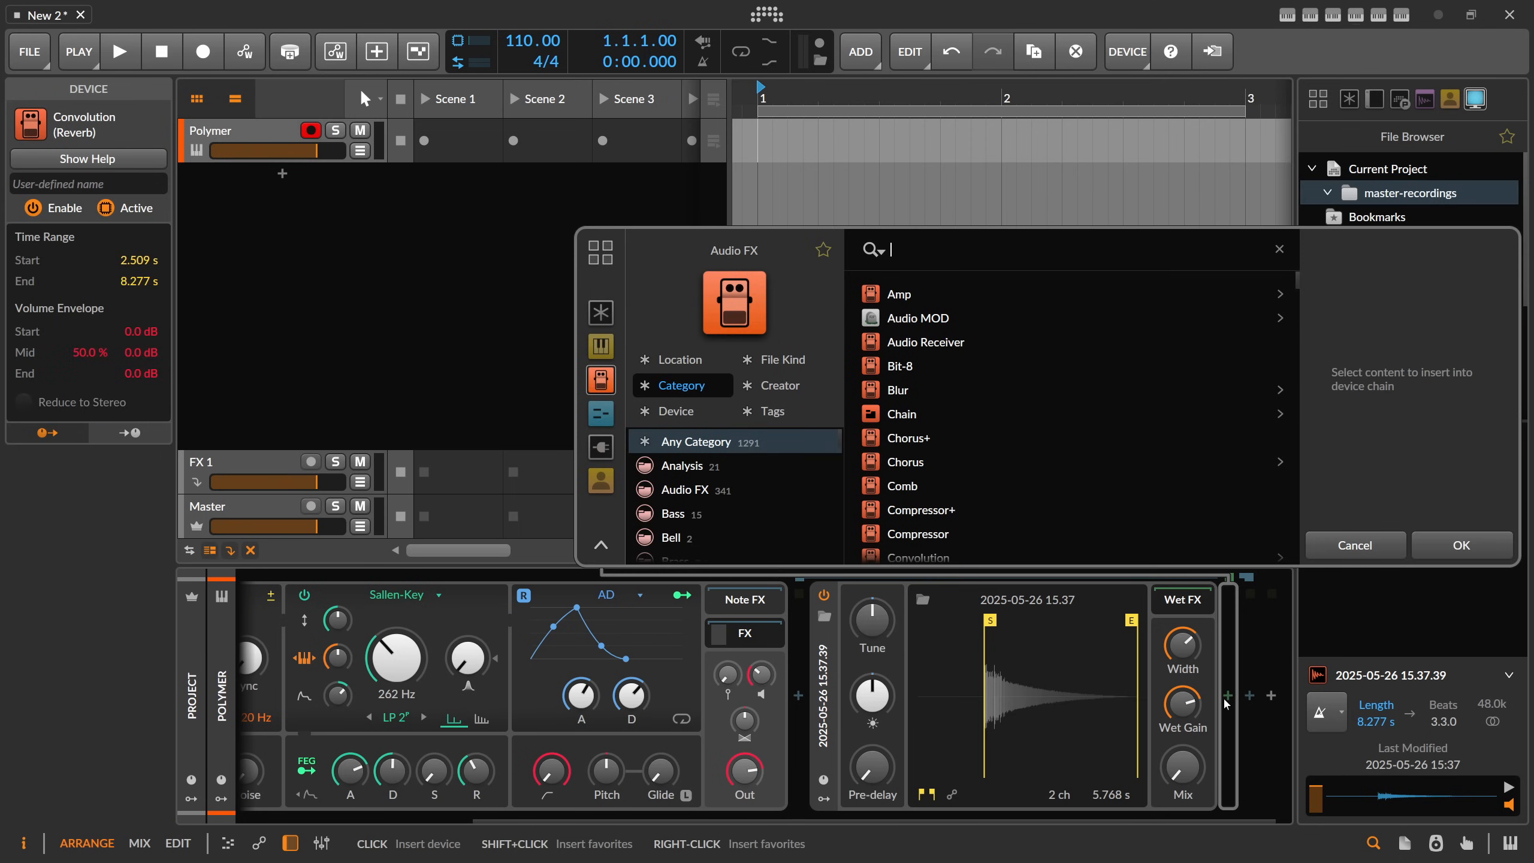
{"action": "type", "text": "ch"}
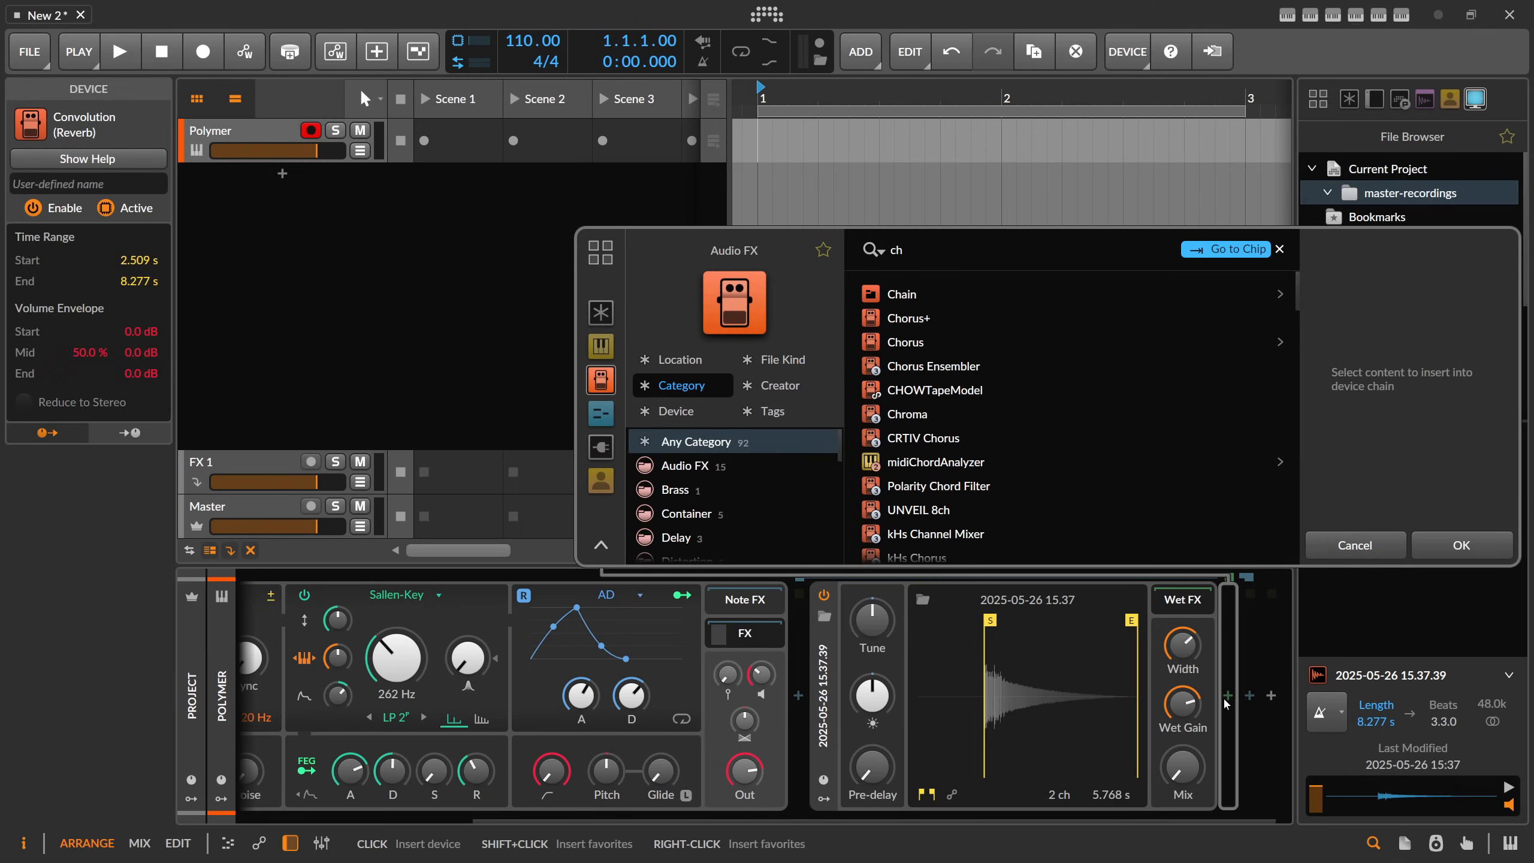
{"action": "type", "text": "or"}
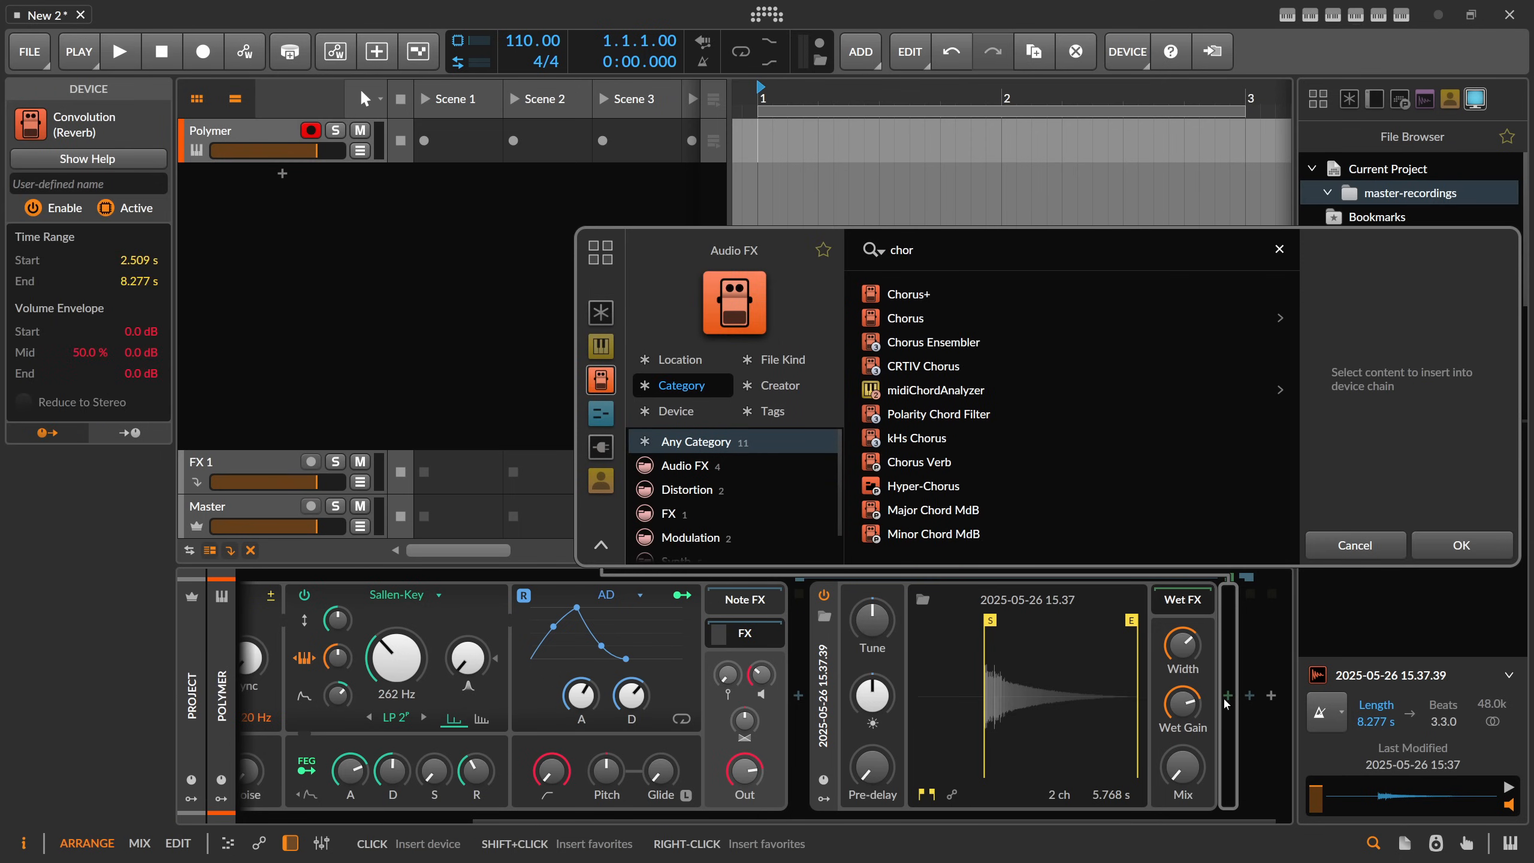
{"action": "key", "text": "Return"}
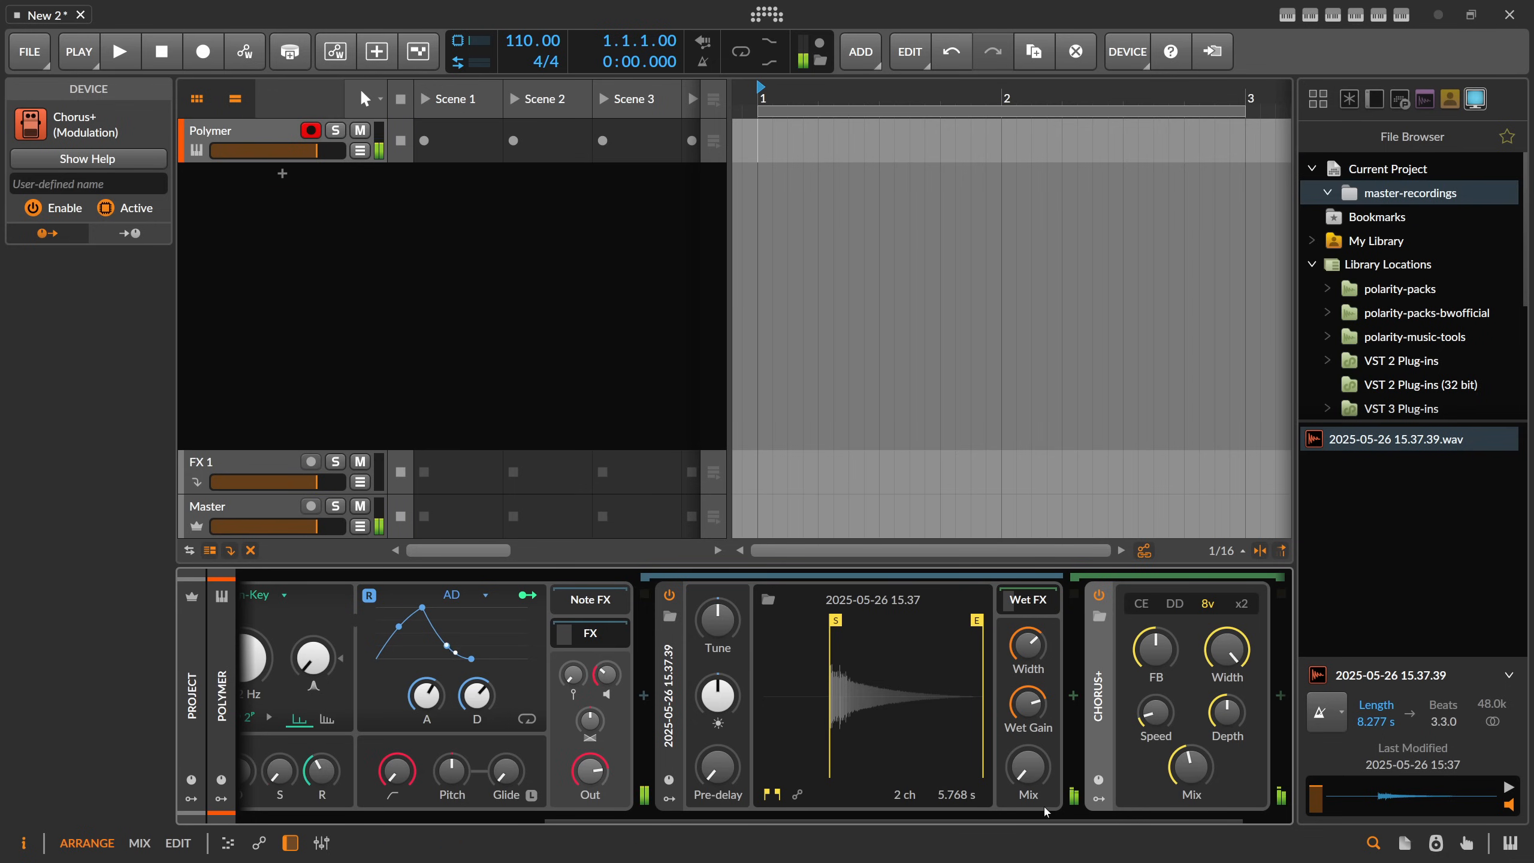
{"action": "scroll", "coordinate": [1148, 756], "scroll_direction": "right", "scroll_amount": 2}
{"action": "left_click_drag", "start_coordinate": [1081, 714], "coordinate": [1081, 712]}
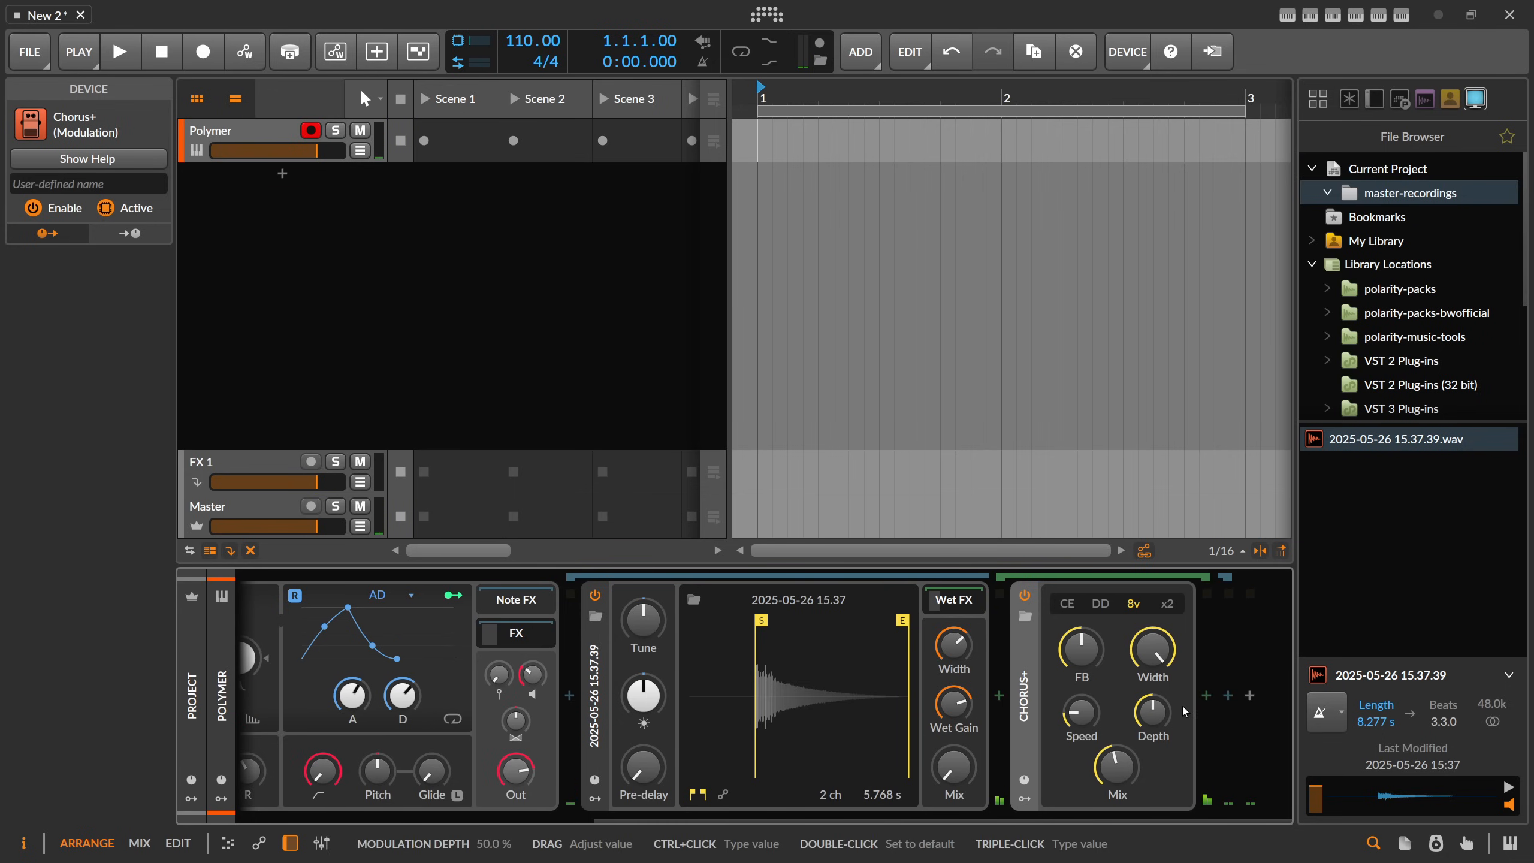
Step: Insert a Reverb after the Chorus+ and delete the EQ-2 from the Reverb's Wet FX chain
{"action": "left_click", "coordinate": [1206, 696]}
{"action": "type", "text": "rev"}
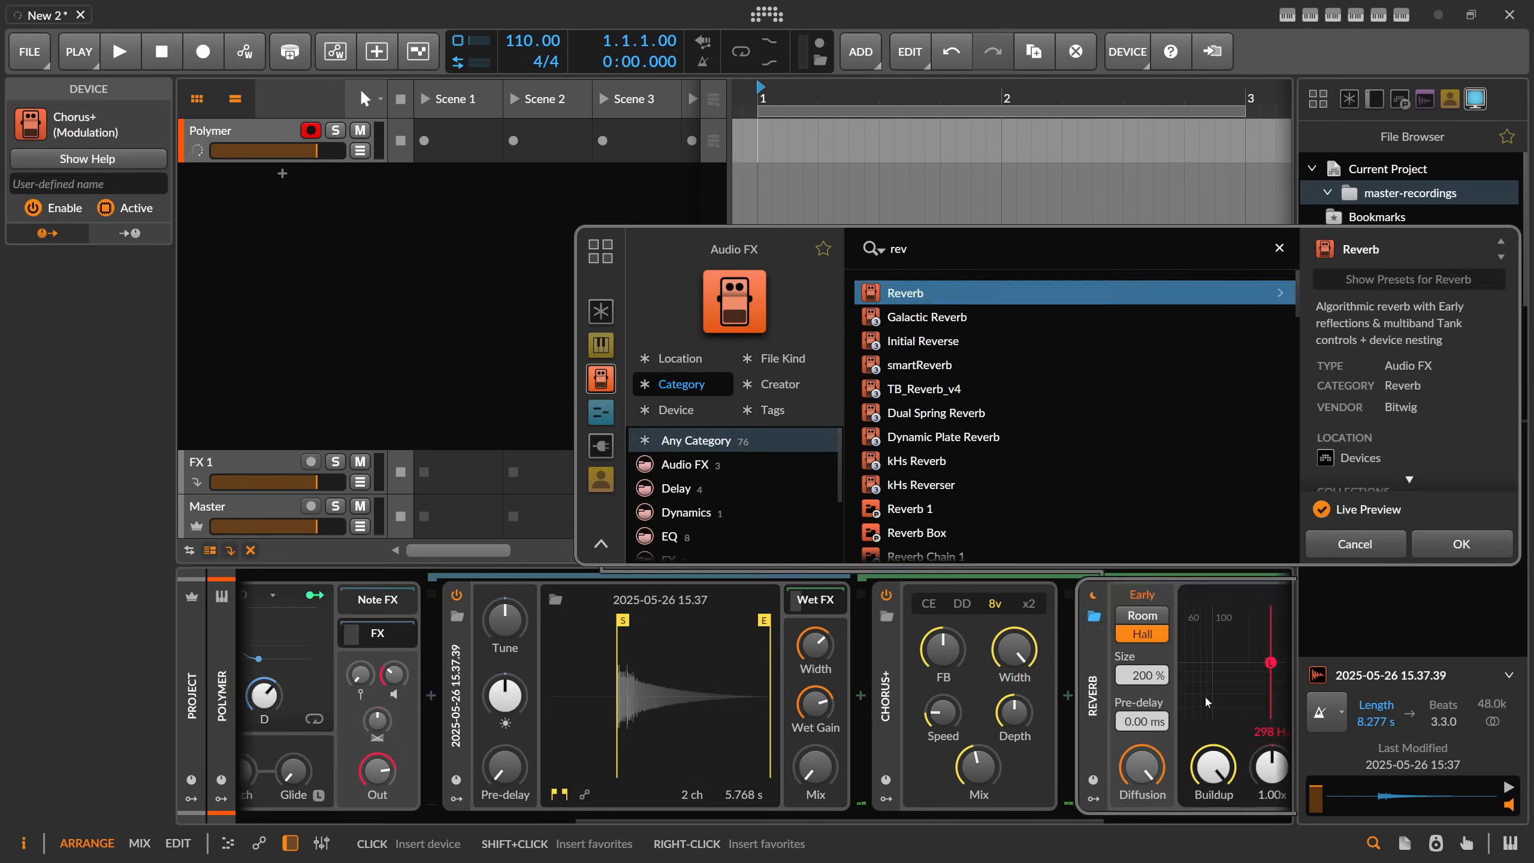
{"action": "key", "text": "Return"}
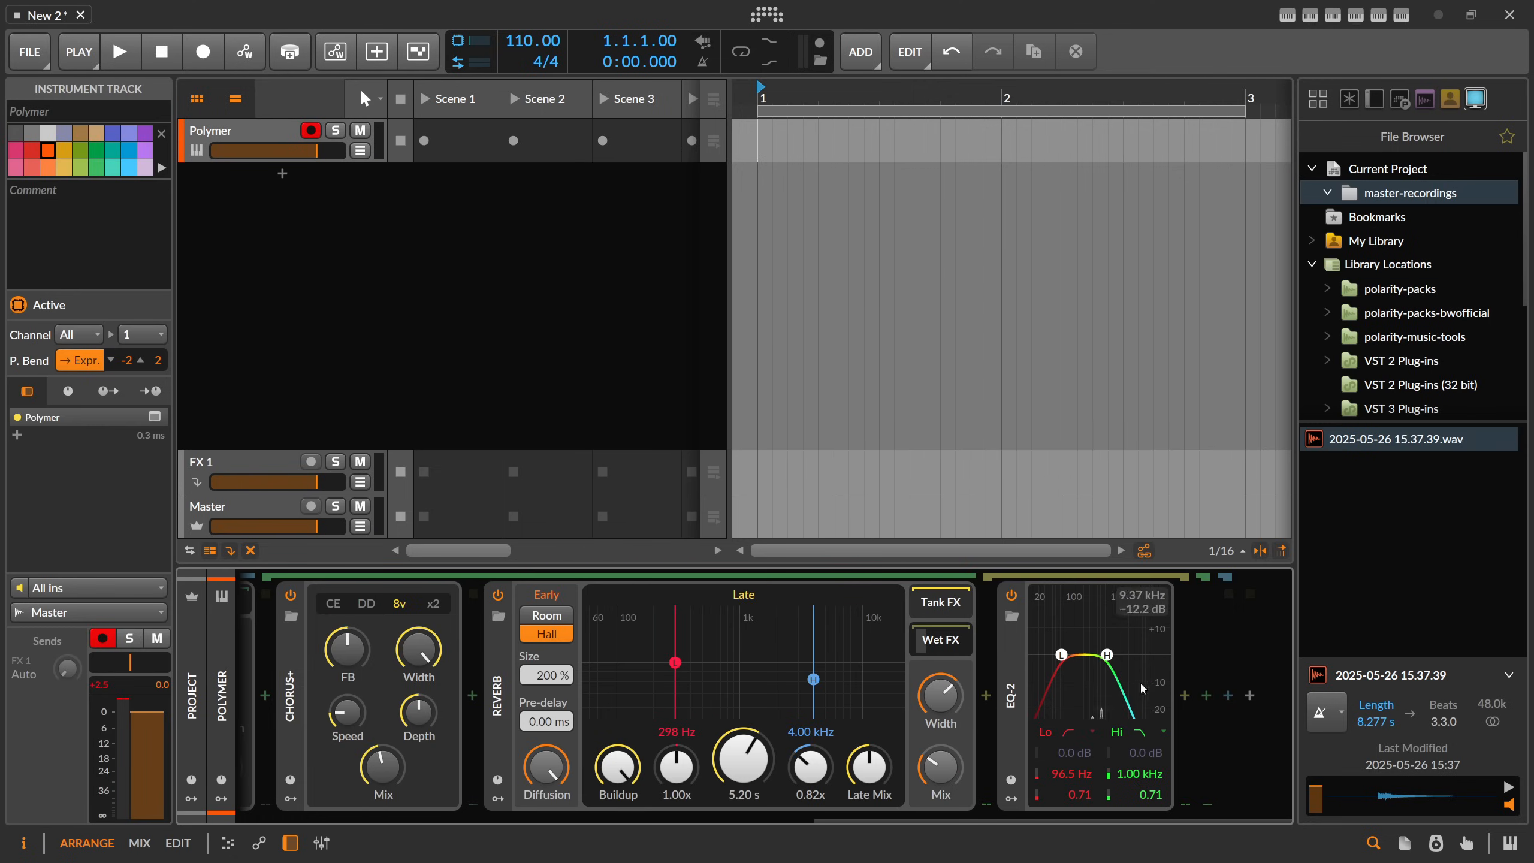
{"action": "left_click", "coordinate": [1012, 671]}
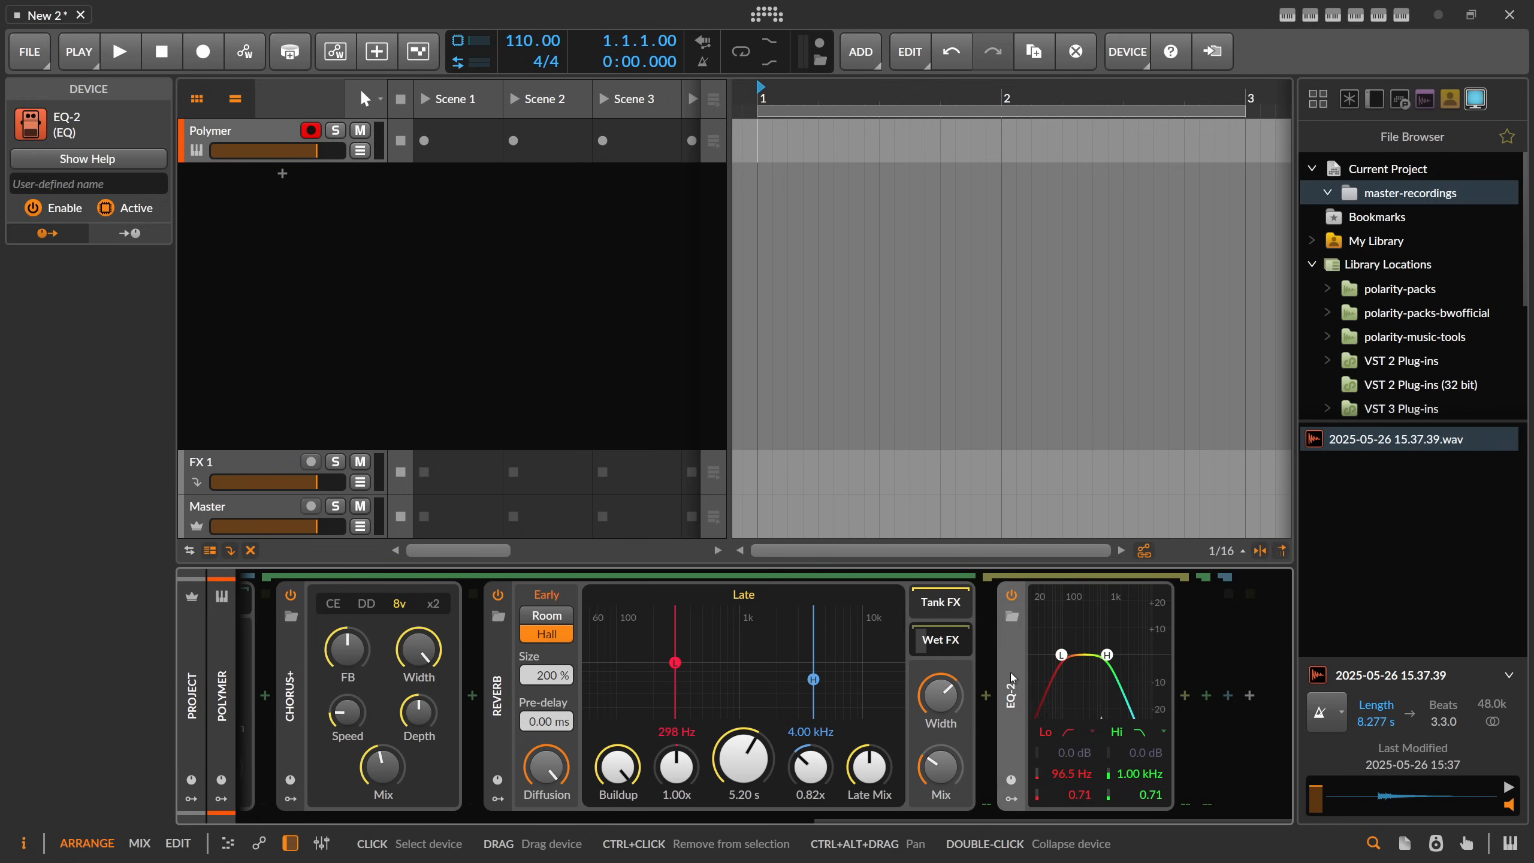
{"action": "key", "text": "Delete"}
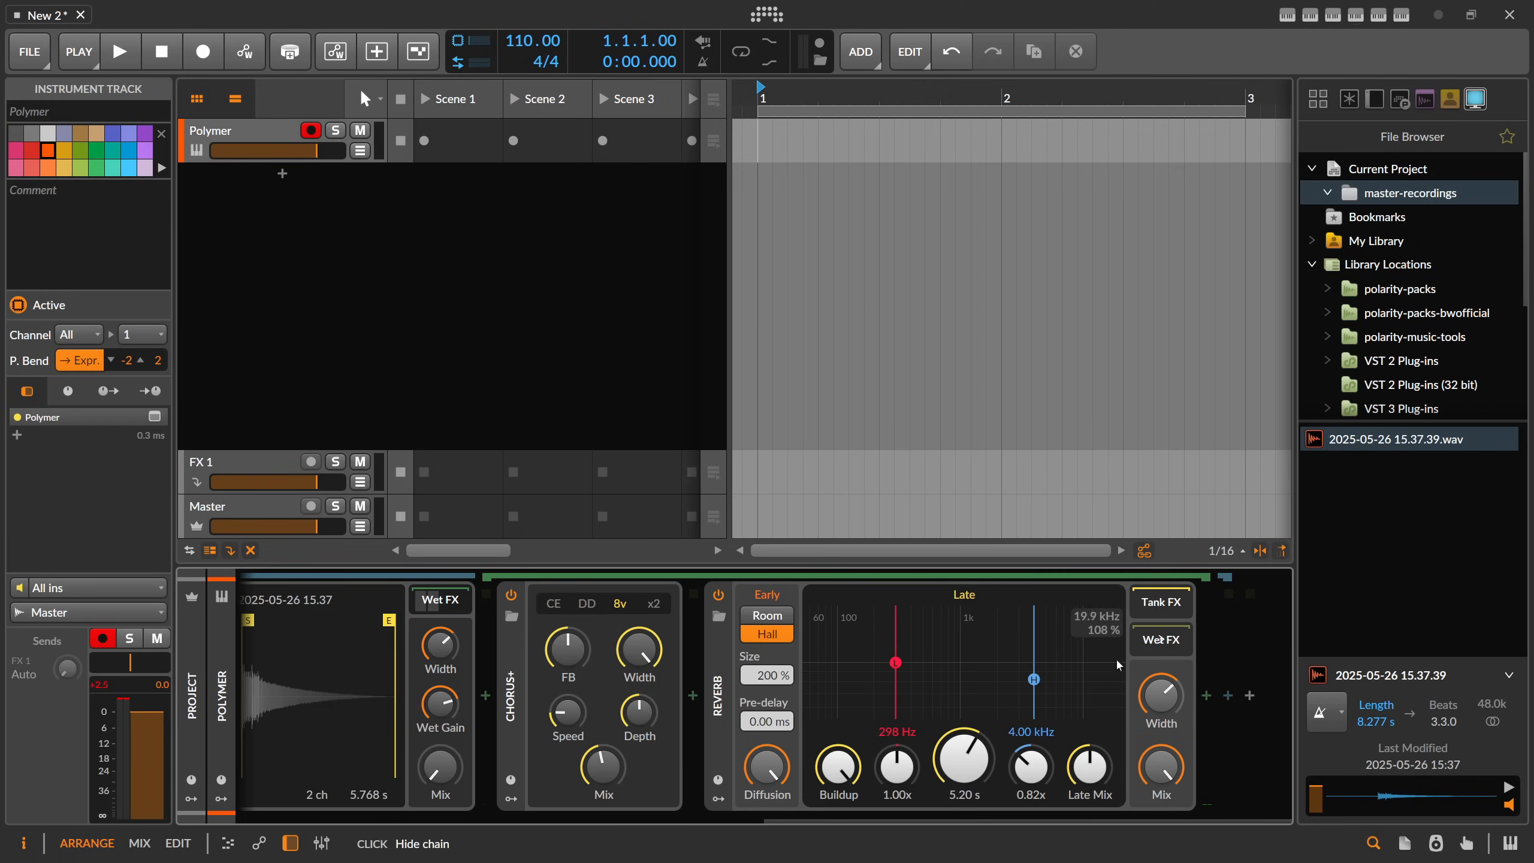
Step: Raise the Convolution's mix to about 43.4 %
{"action": "left_click_drag", "start_coordinate": [839, 817], "coordinate": [724, 816]}
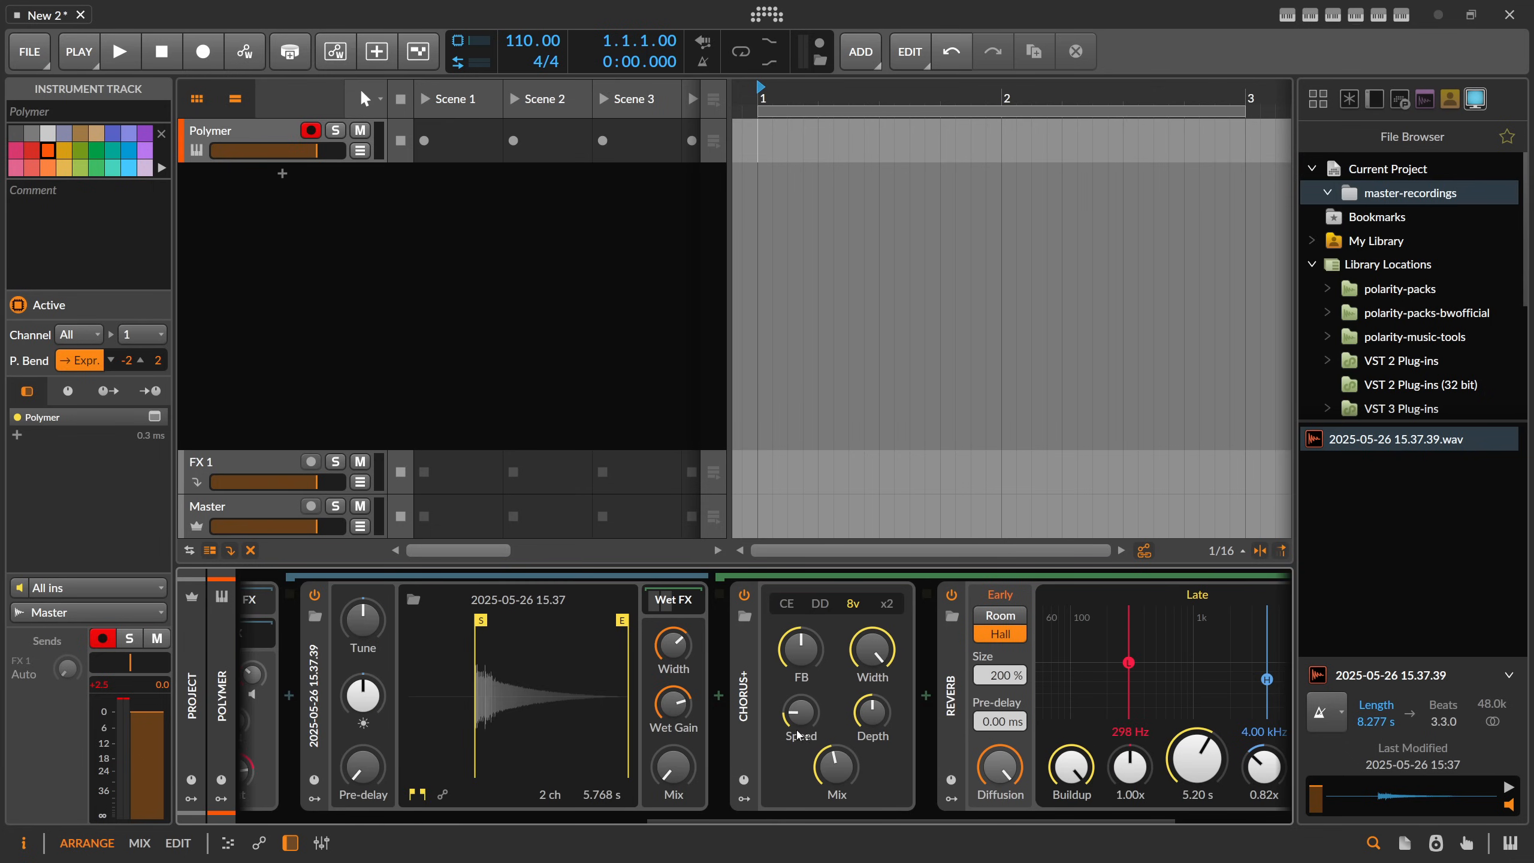
{"action": "scroll", "coordinate": [816, 814], "scroll_direction": "down", "scroll_amount": 5}
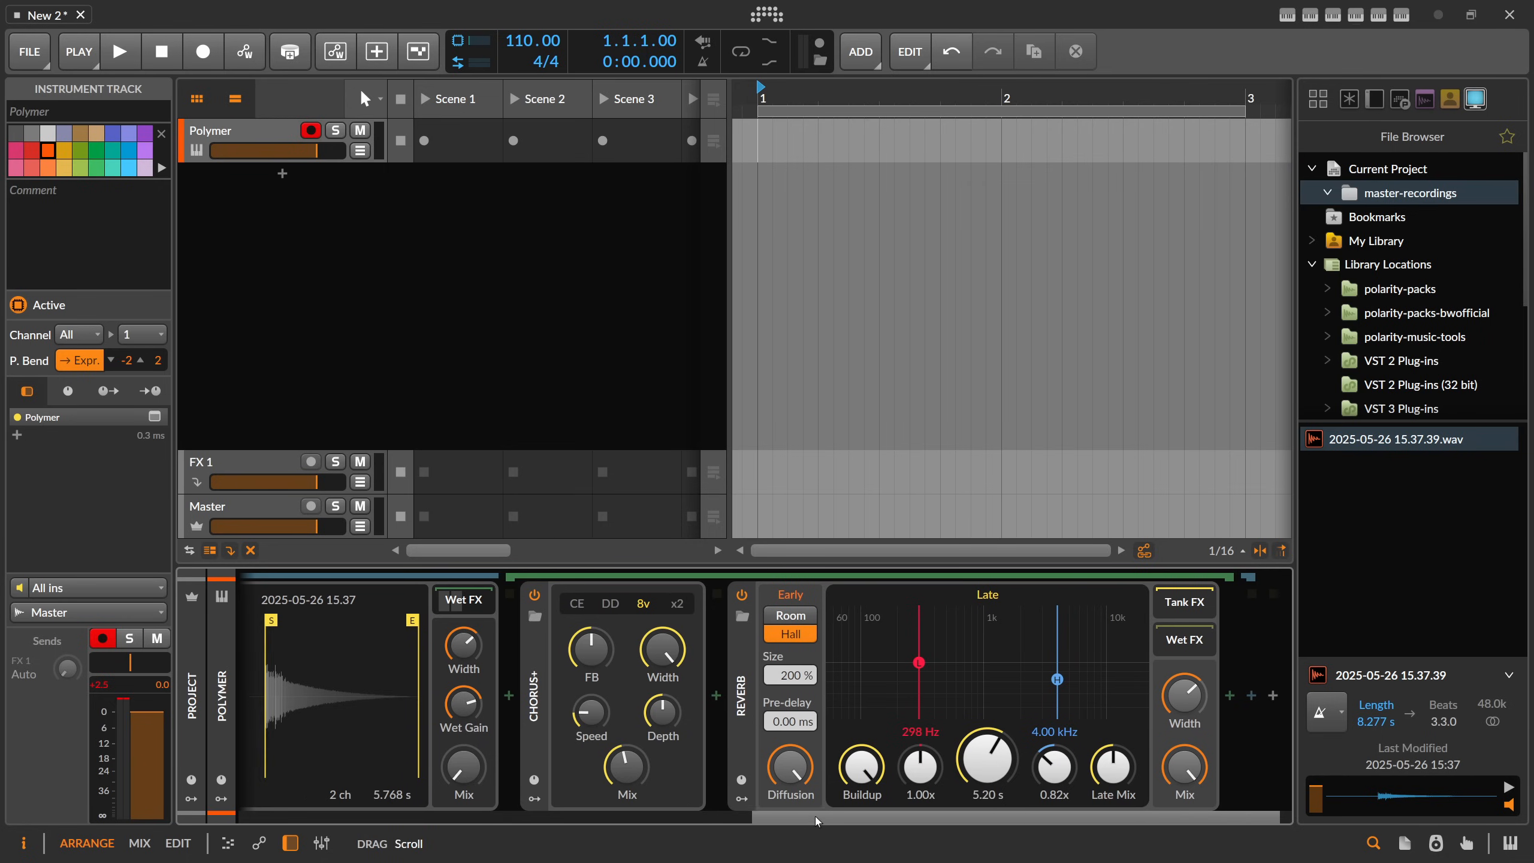
{"action": "left_click_drag", "start_coordinate": [834, 816], "coordinate": [707, 764]}
{"action": "mouse_move", "coordinate": [686, 723]}
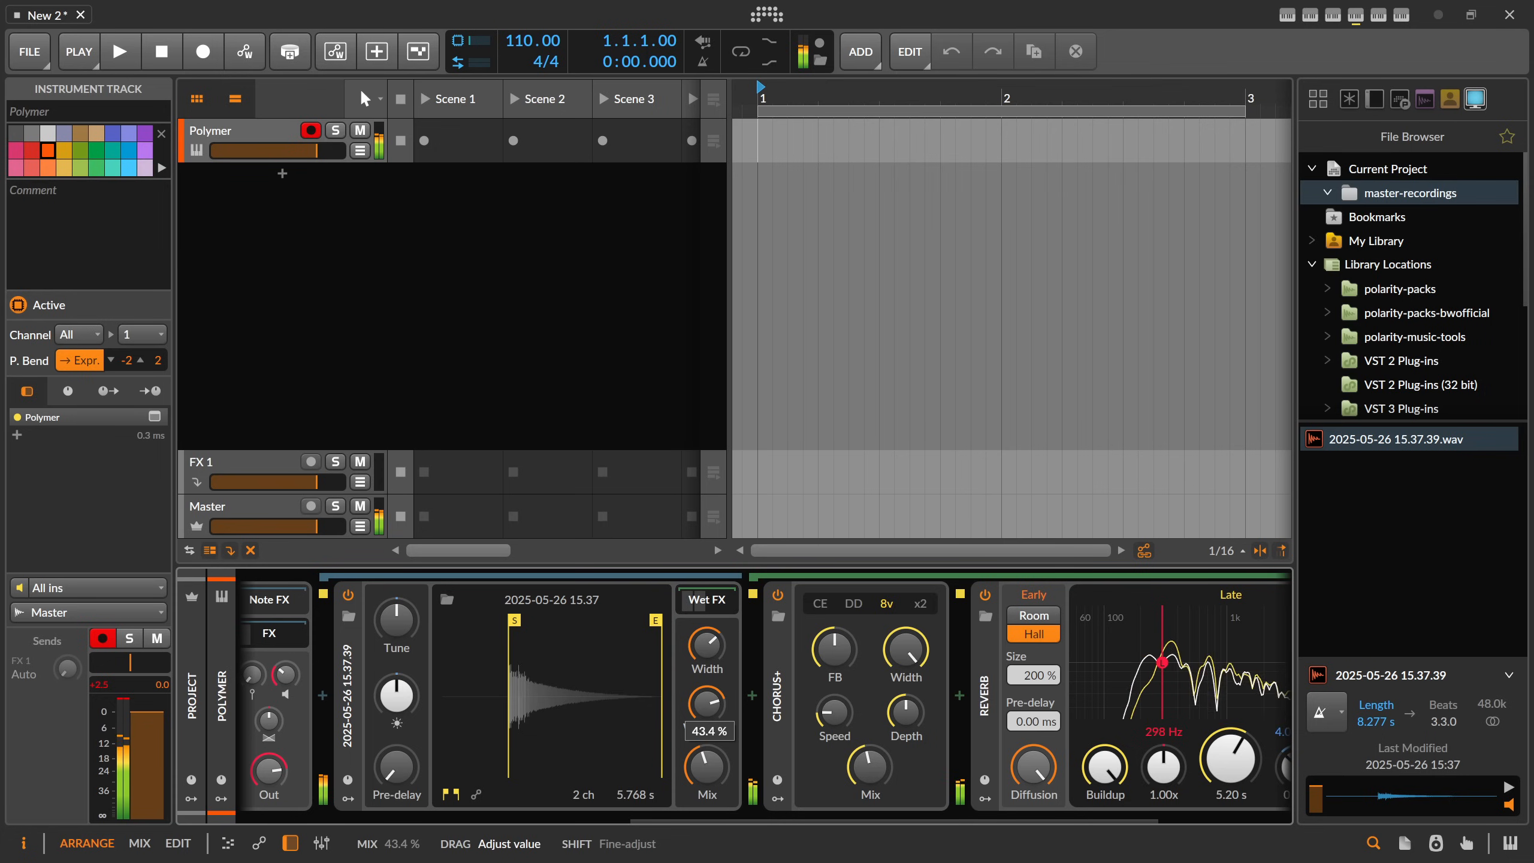
Step: Fine-tune the envelope amount and attack of Polymer's filter, and set the pulse oscillator's detune to 0.09 Hz
{"action": "left_click_drag", "start_coordinate": [788, 816], "coordinate": [507, 813]}
{"action": "left_click_drag", "start_coordinate": [423, 696], "coordinate": [424, 694]}
{"action": "left_click_drag", "start_coordinate": [435, 771], "coordinate": [435, 768]}
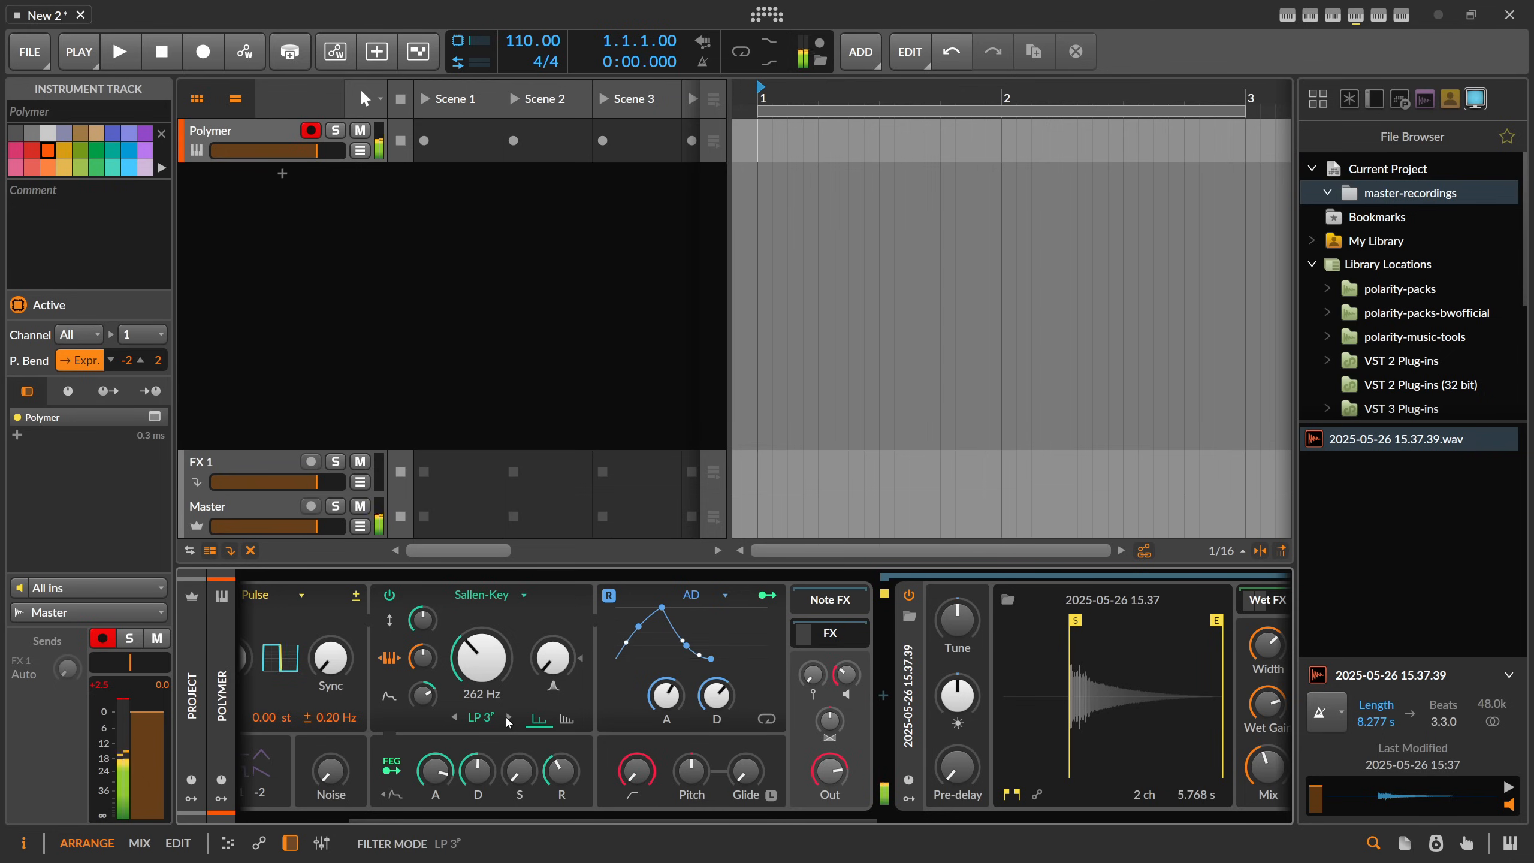
{"action": "left_click", "coordinate": [508, 716]}
{"action": "left_click_drag", "start_coordinate": [540, 819], "coordinate": [428, 821]}
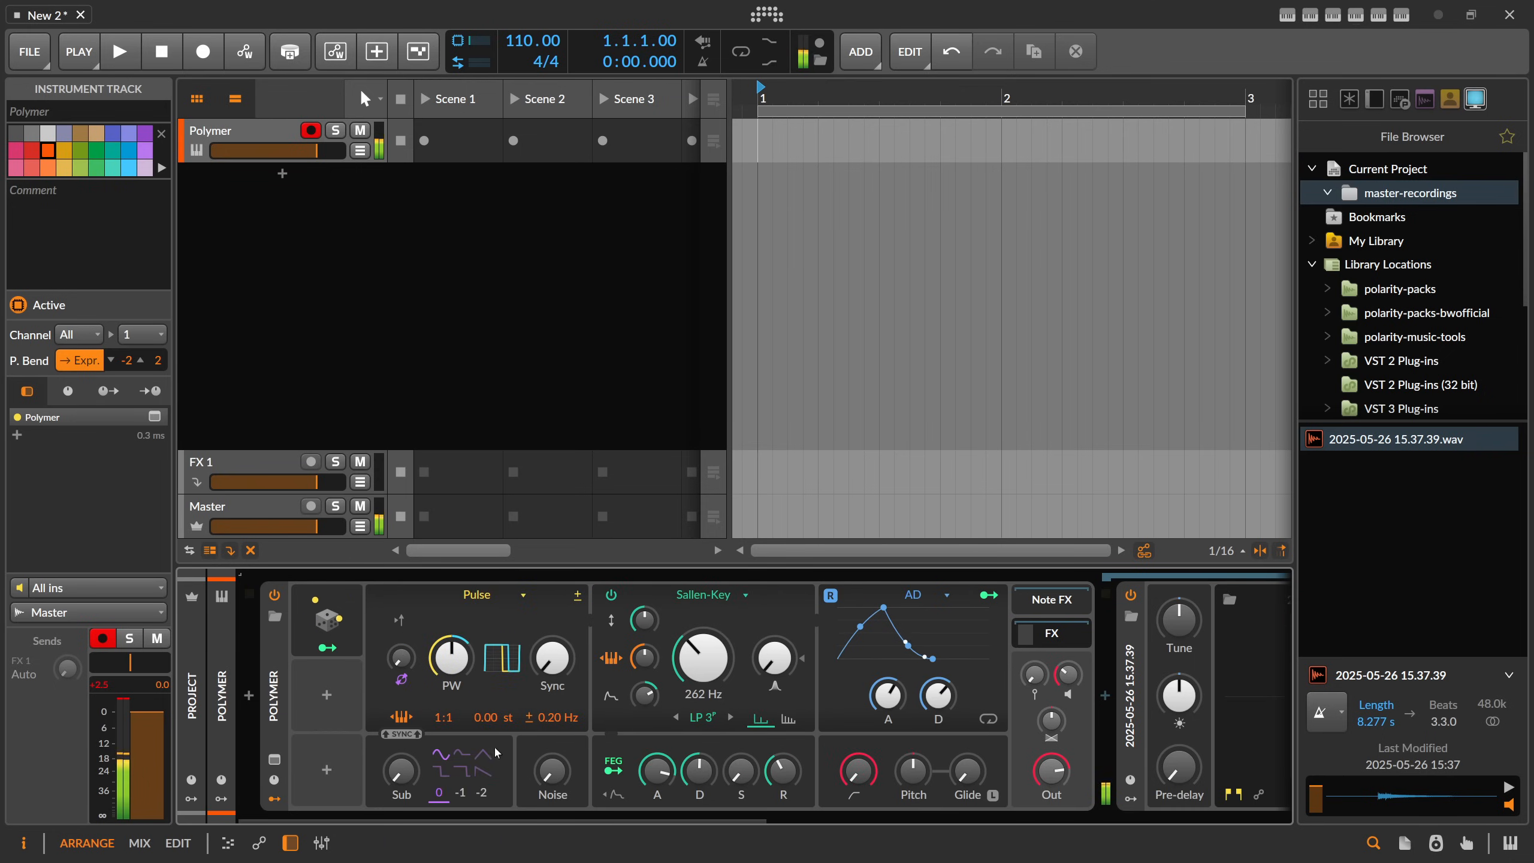
{"action": "left_click_drag", "start_coordinate": [555, 717], "coordinate": [554, 717]}
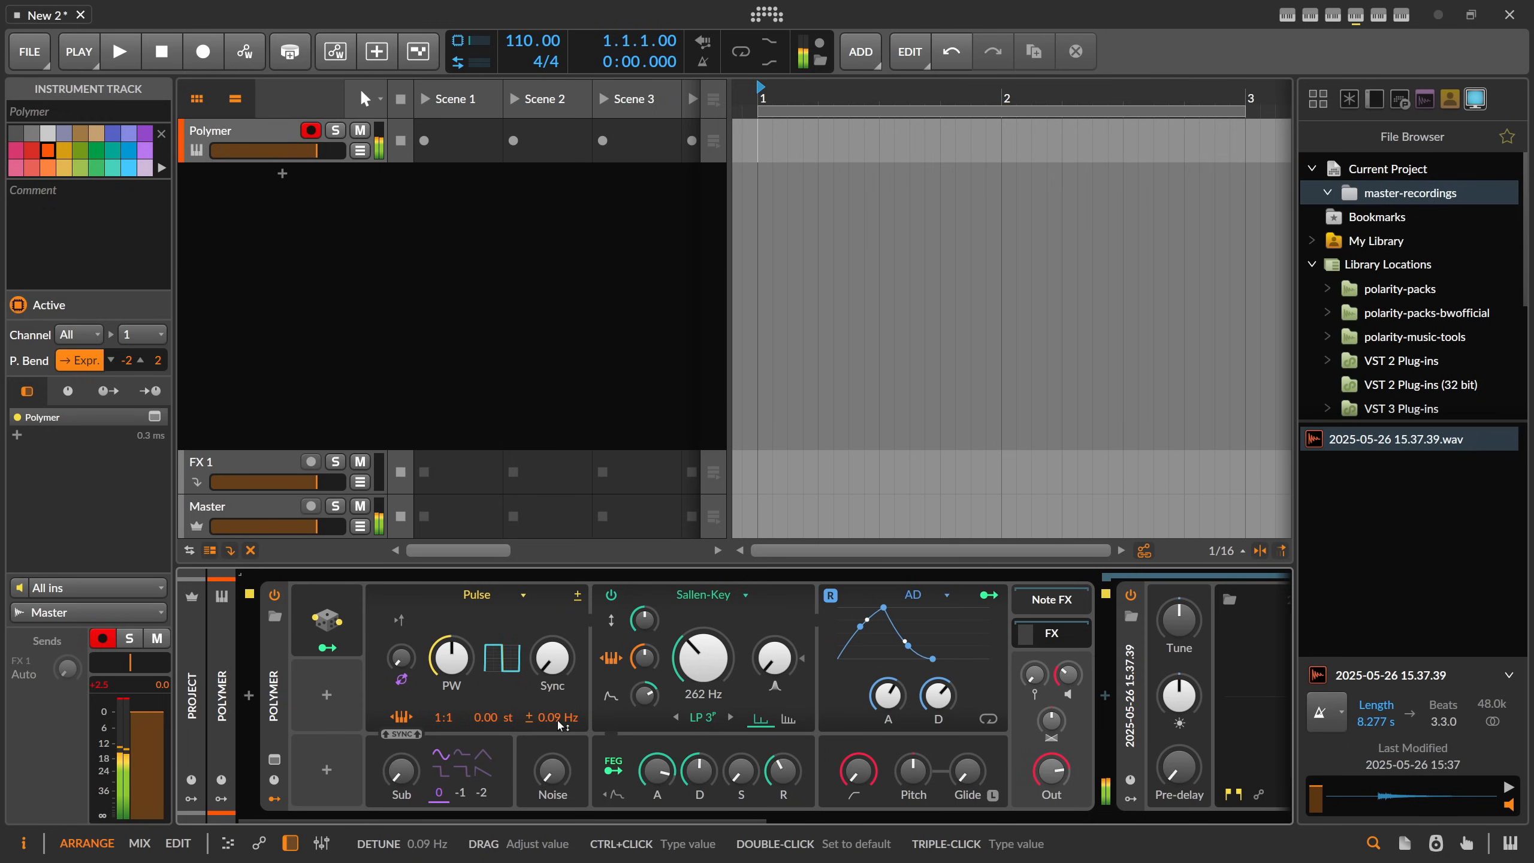
Step: Set Polymer's voice stacking to 4
{"action": "left_click", "coordinate": [338, 655]}
{"action": "double_click", "coordinate": [154, 265]}
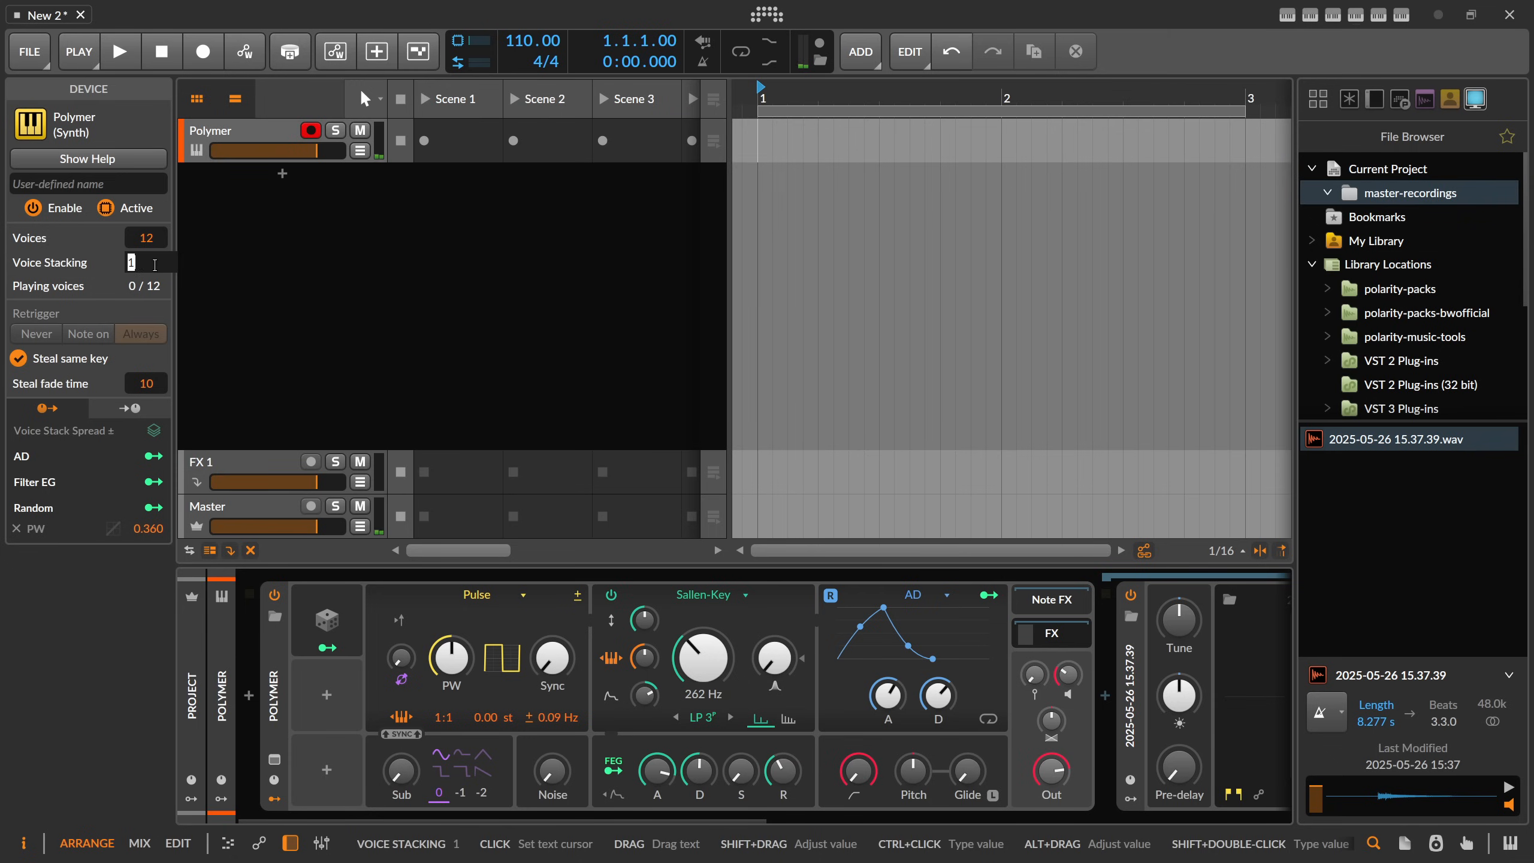
{"action": "type", "text": "3"}
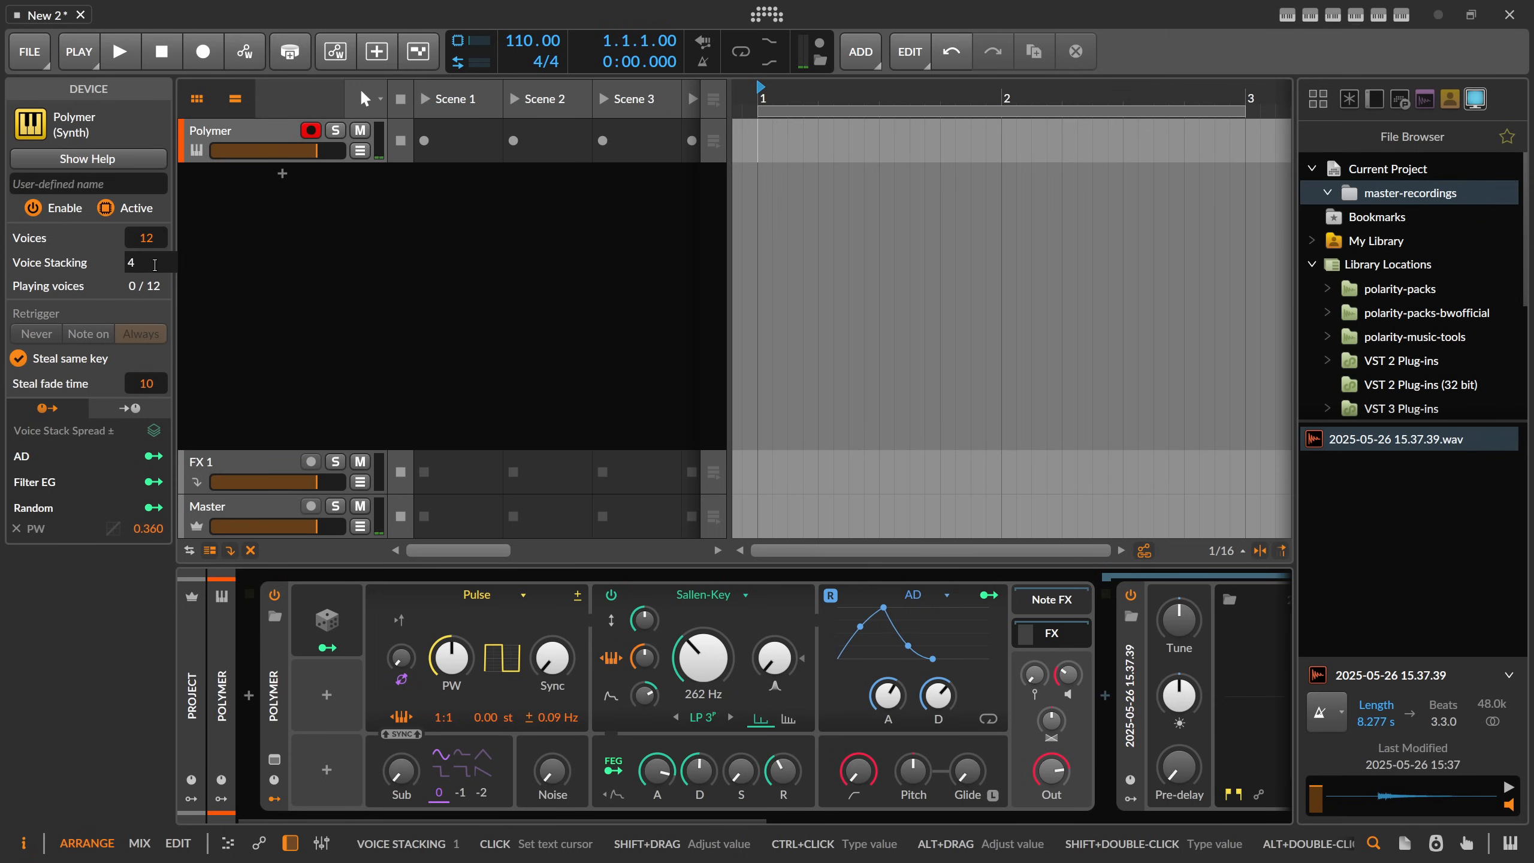
{"action": "key", "text": "Return"}
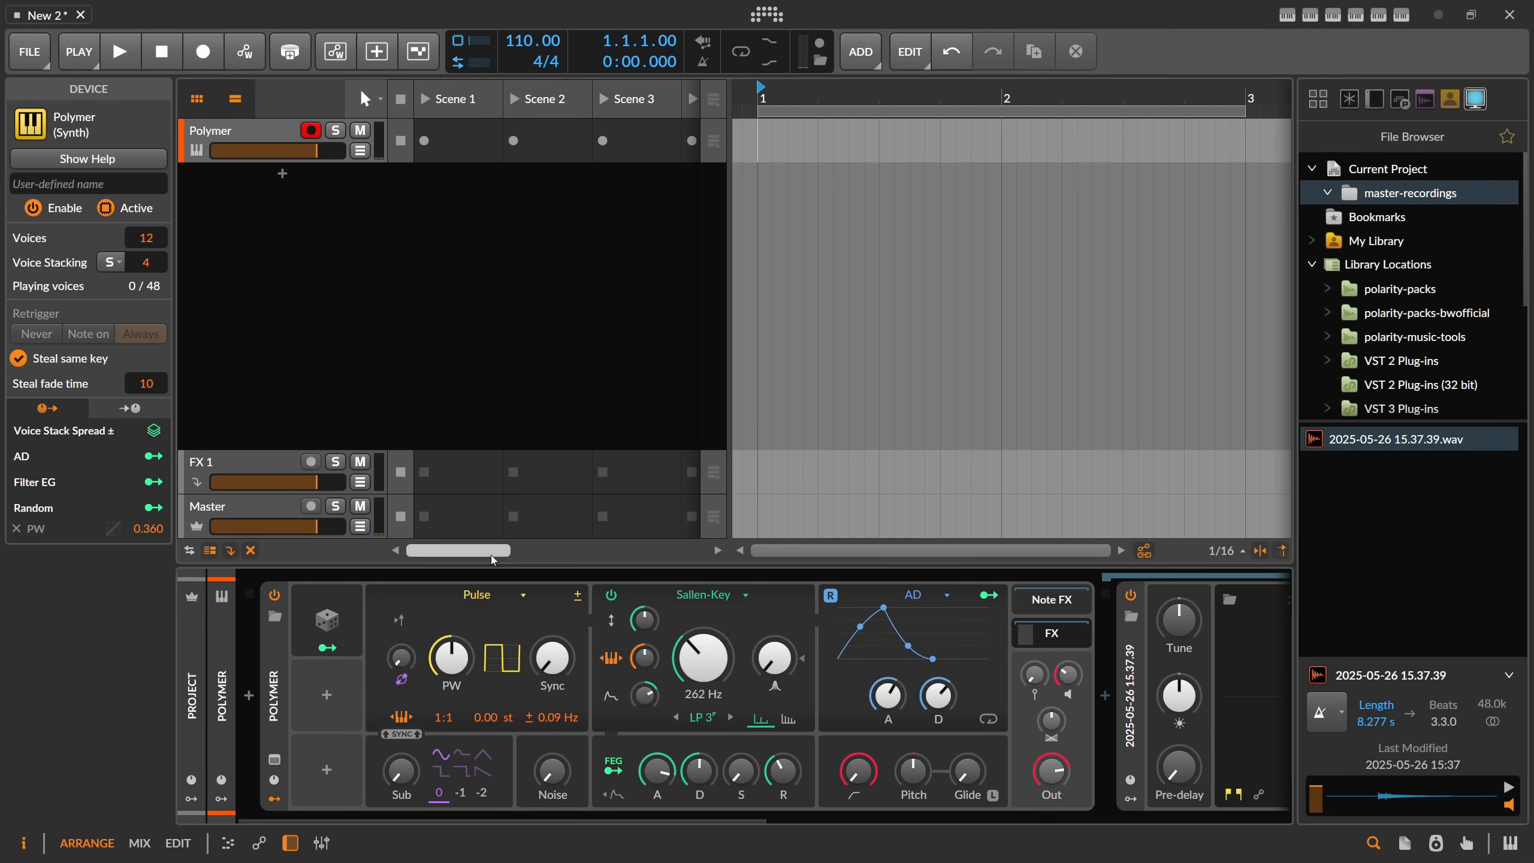
Step: Add a Stack Spread modulator to Polymer and set its spread mode to -1 to +1
{"action": "left_click", "coordinate": [331, 696]}
{"action": "type", "text": "stac"}
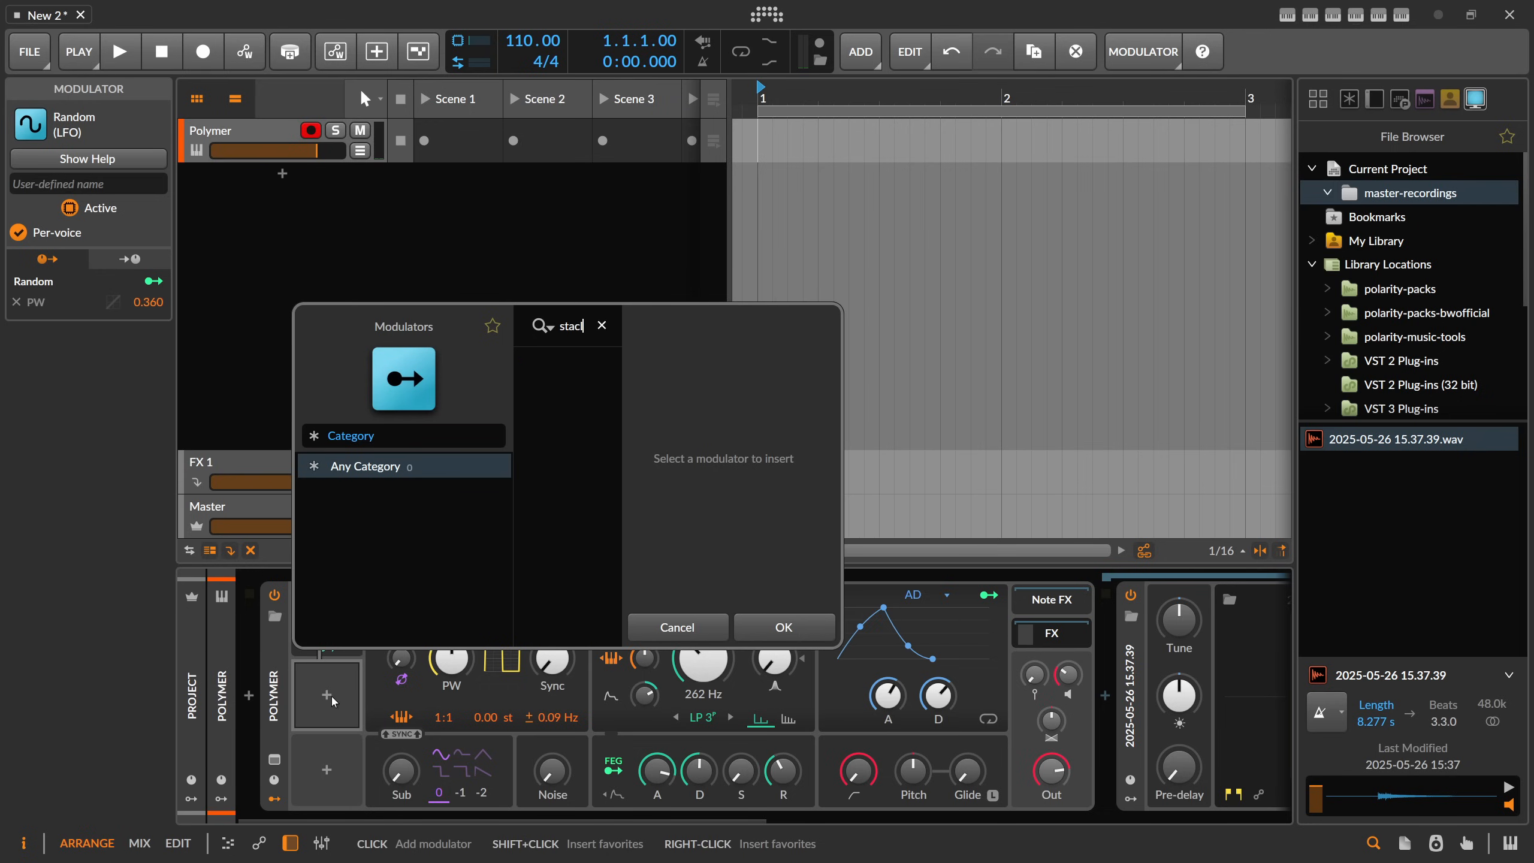
{"action": "key", "text": "Return"}
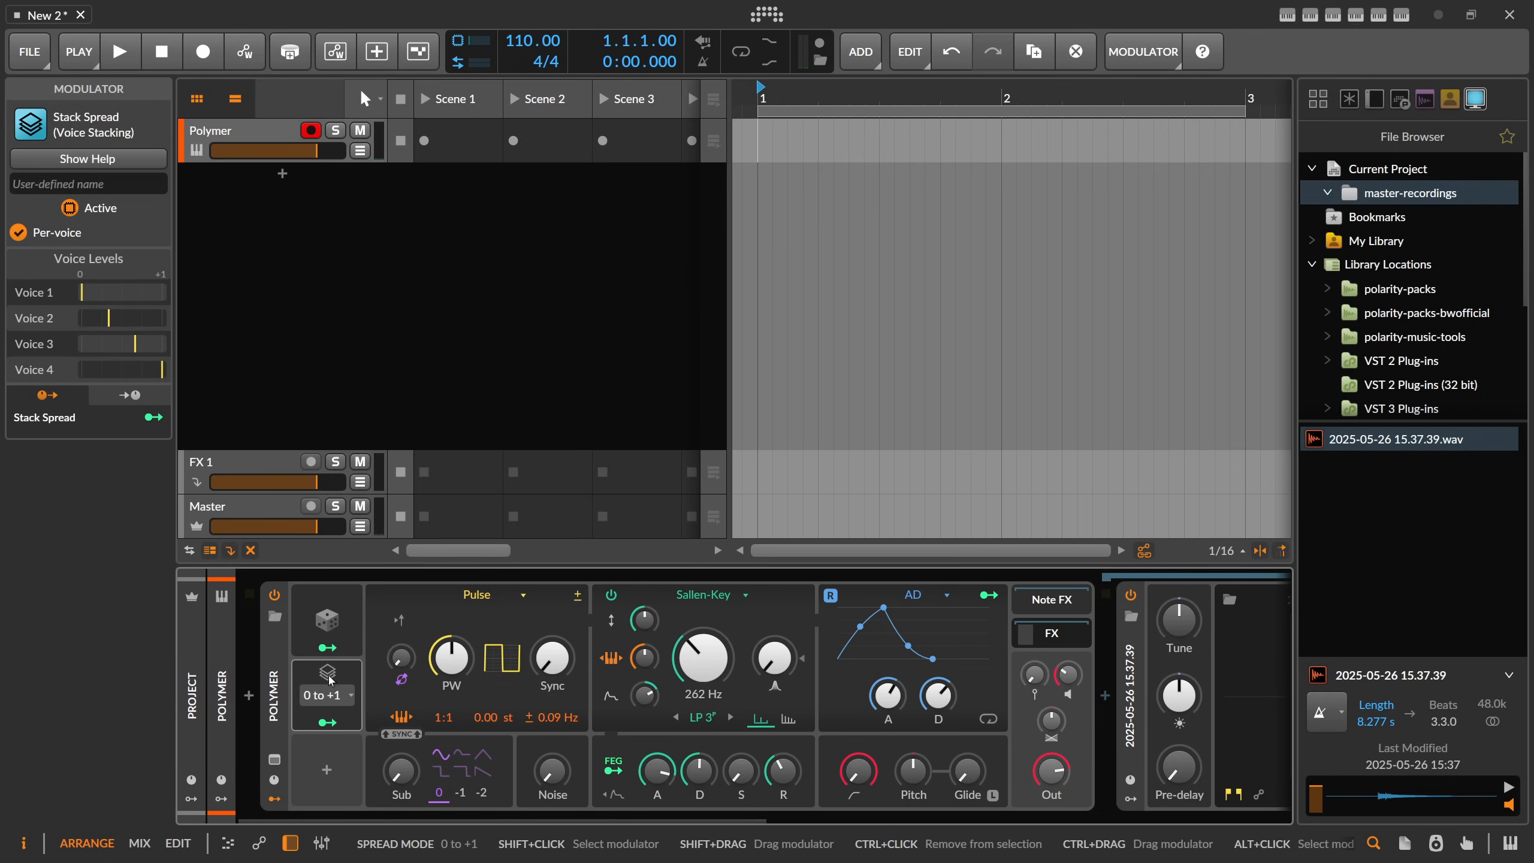
{"action": "left_click", "coordinate": [332, 696]}
{"action": "left_click", "coordinate": [407, 453]}
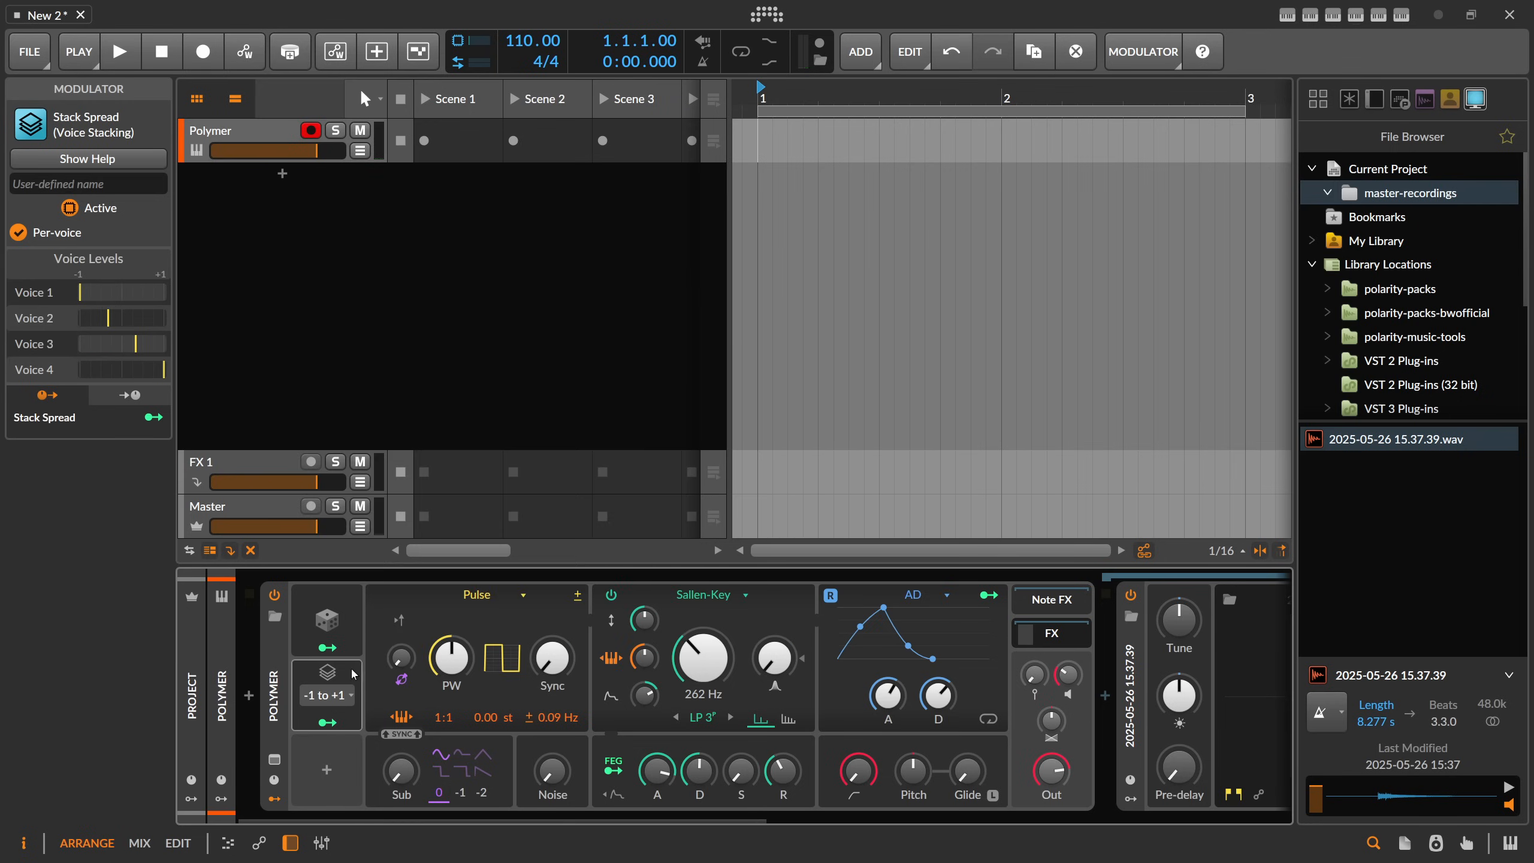
Step: Map the Stack Spread modulator to Polymer's pan with an amount of 1.000
{"action": "left_click_drag", "start_coordinate": [1040, 703], "coordinate": [1041, 671]}
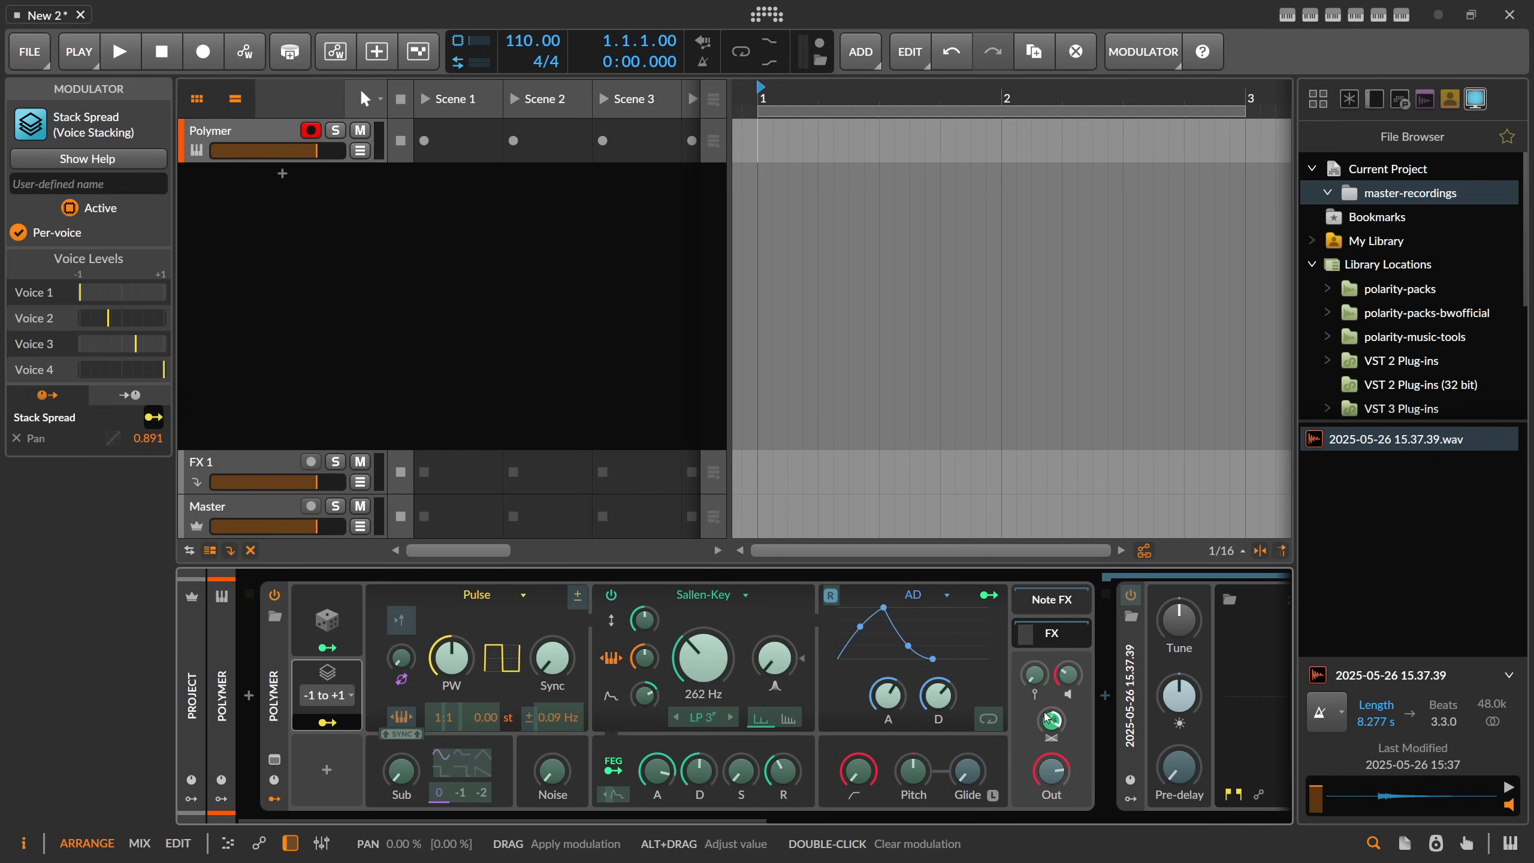
{"action": "left_click_drag", "start_coordinate": [1052, 713], "coordinate": [1053, 706]}
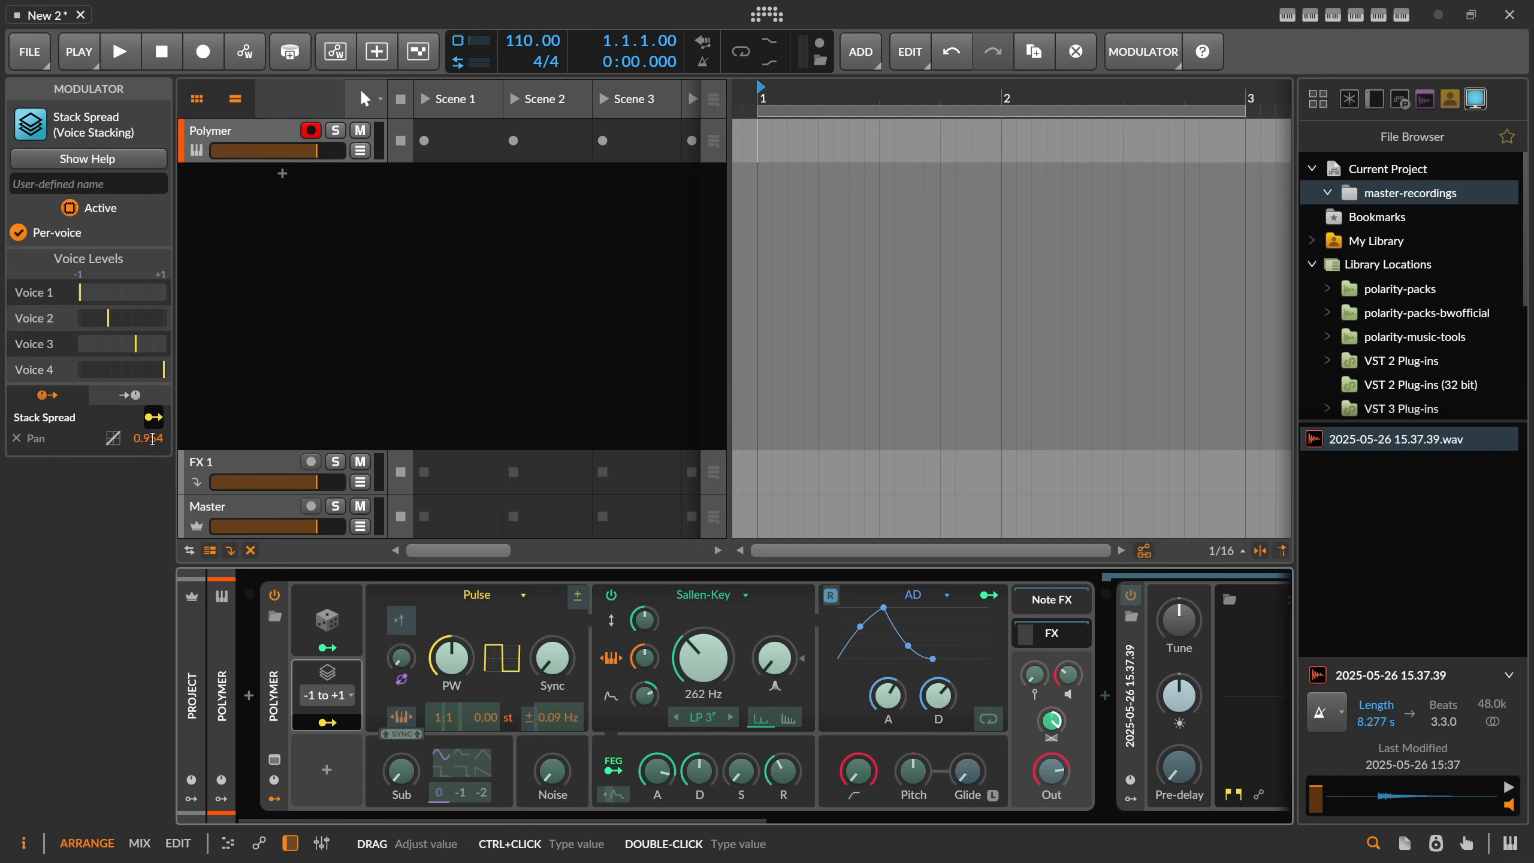
{"action": "left_click", "coordinate": [339, 725]}
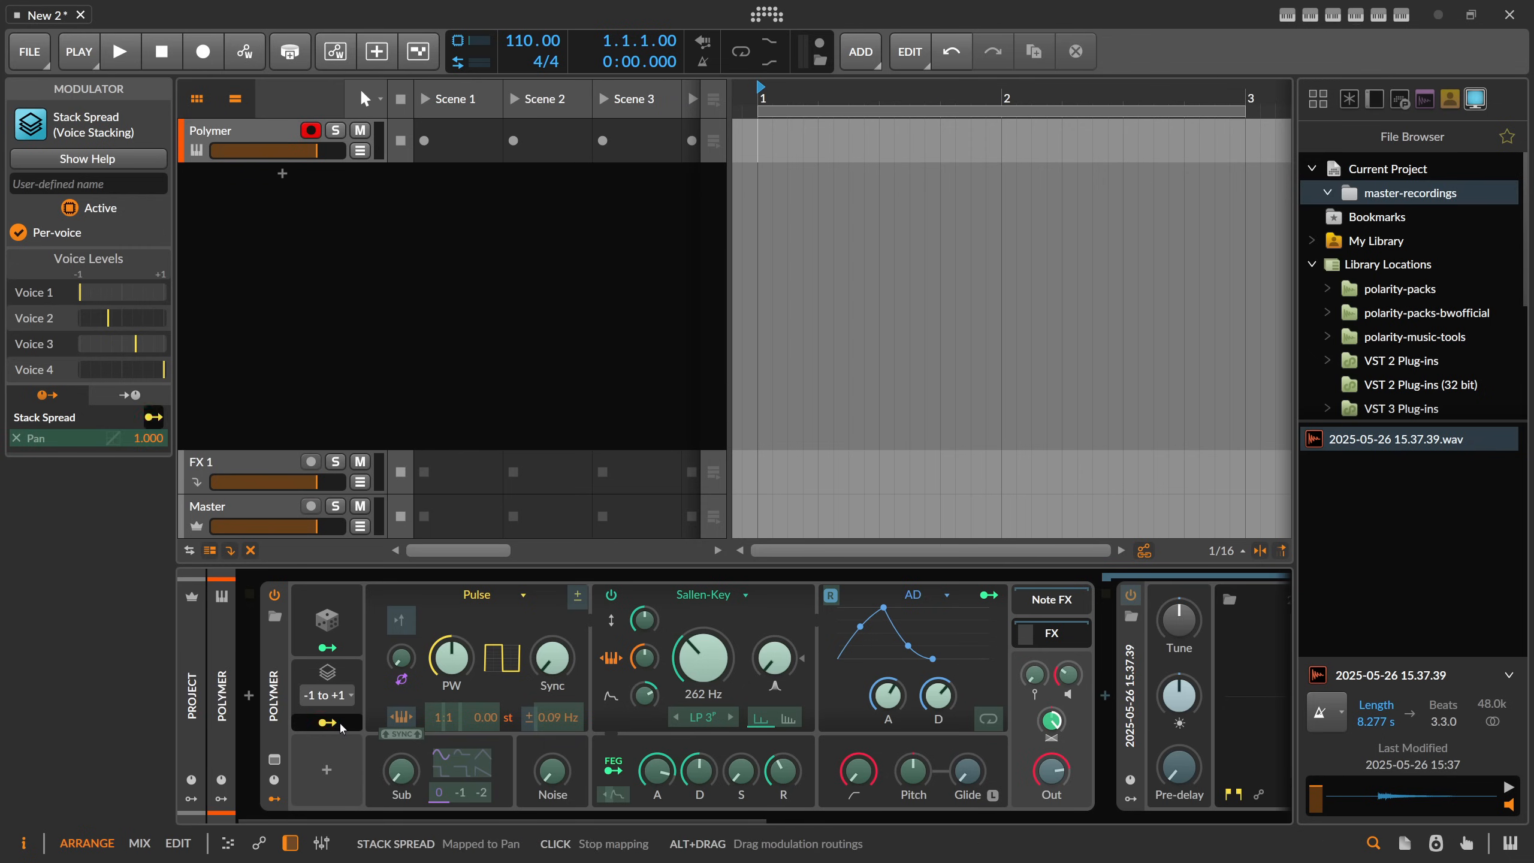
Step: Map Stack Spread to oscillator pitch at 0.109, filter envelope attack at 0.114 and AD envelope attack at 0.337
{"action": "left_click_drag", "start_coordinate": [485, 719], "coordinate": [456, 716]}
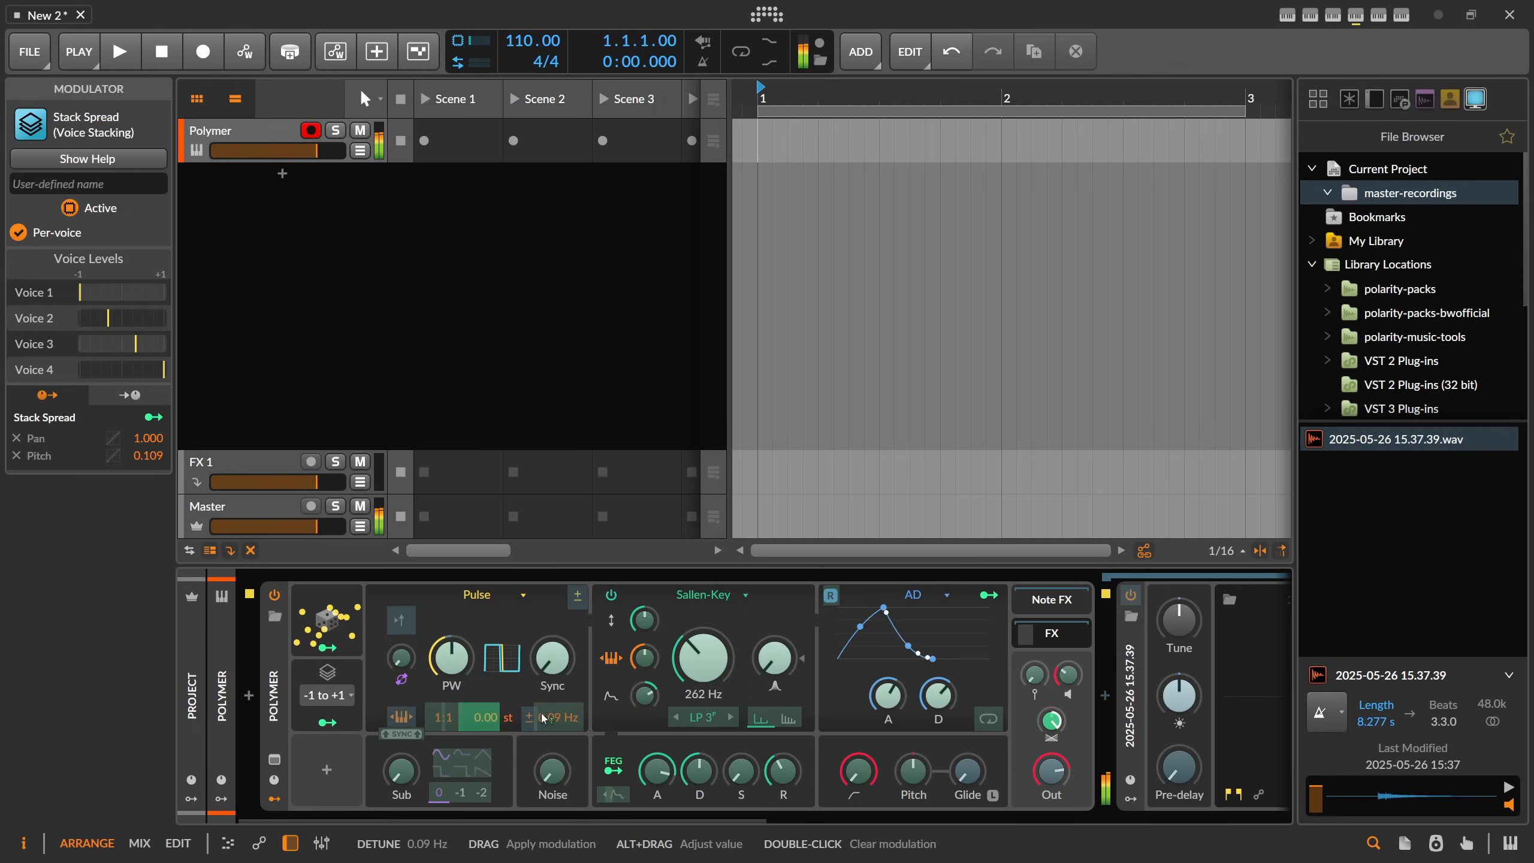
{"action": "left_click_drag", "start_coordinate": [658, 772], "coordinate": [658, 762]}
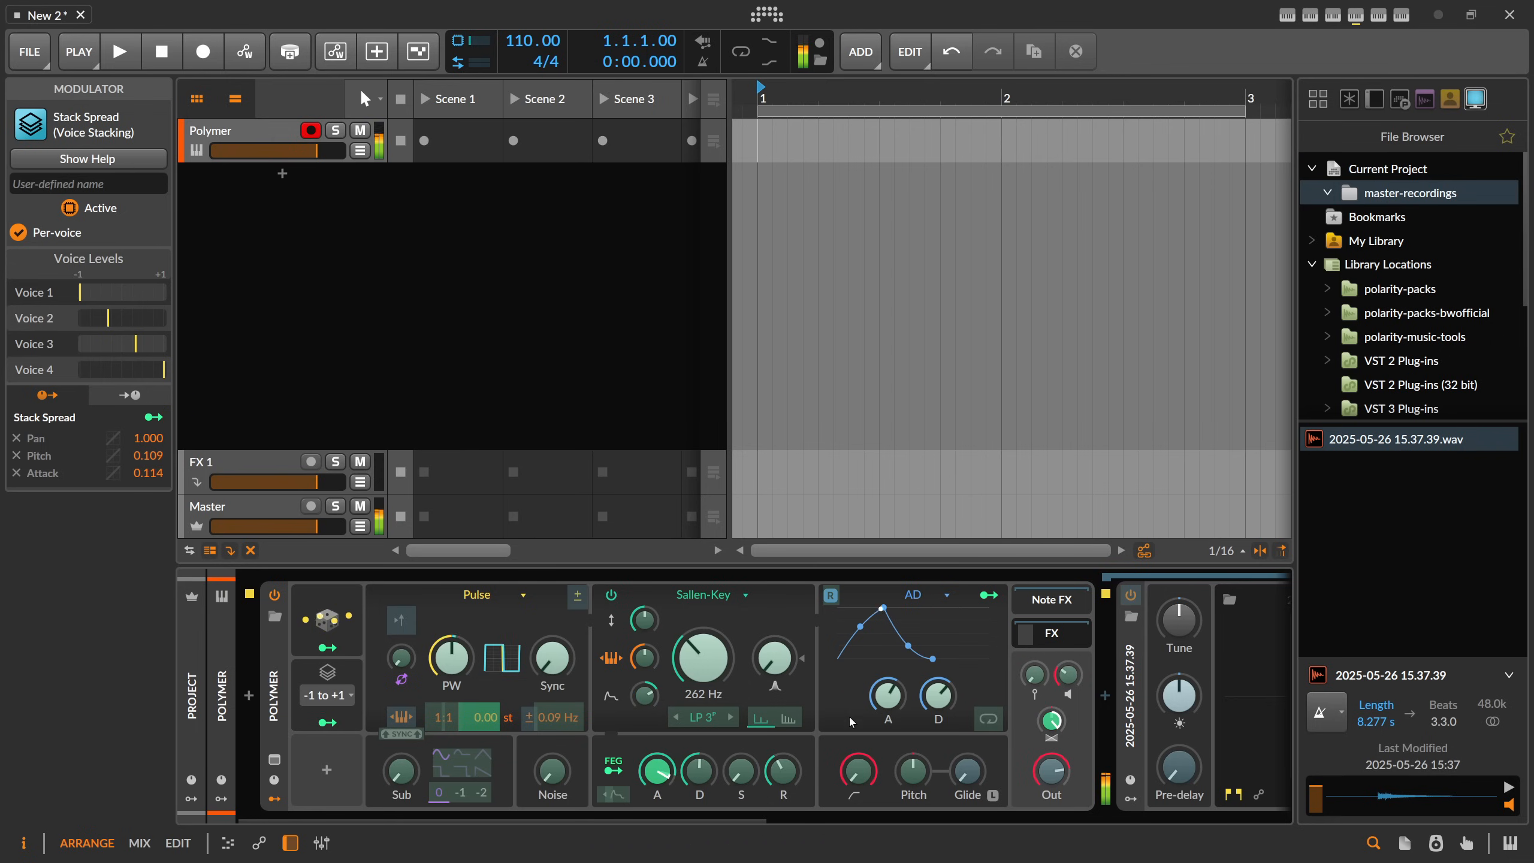
{"action": "left_click_drag", "start_coordinate": [889, 695], "coordinate": [888, 672]}
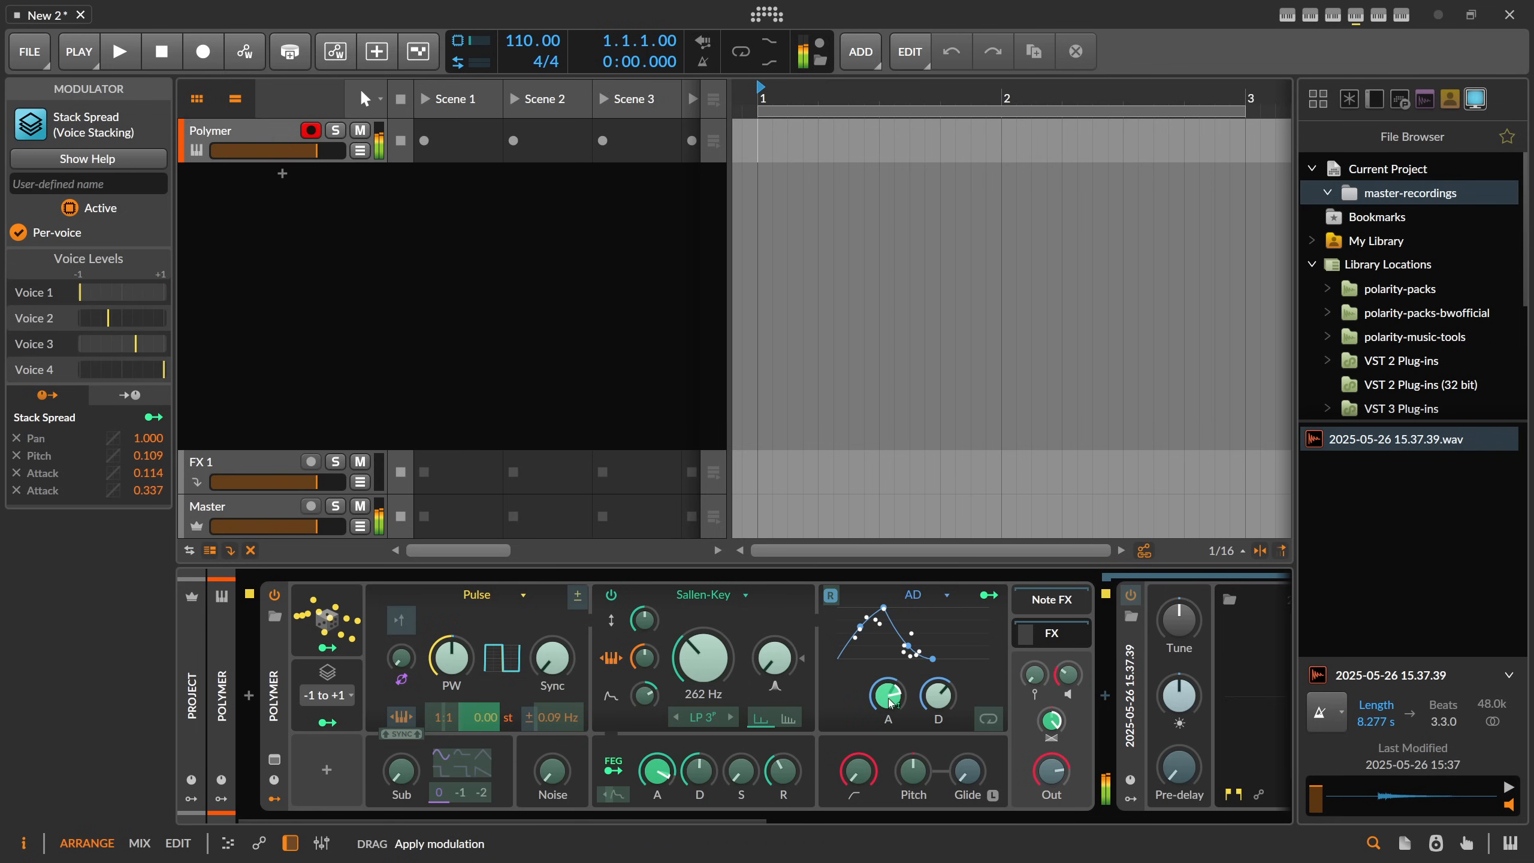
{"action": "left_click", "coordinate": [326, 723]}
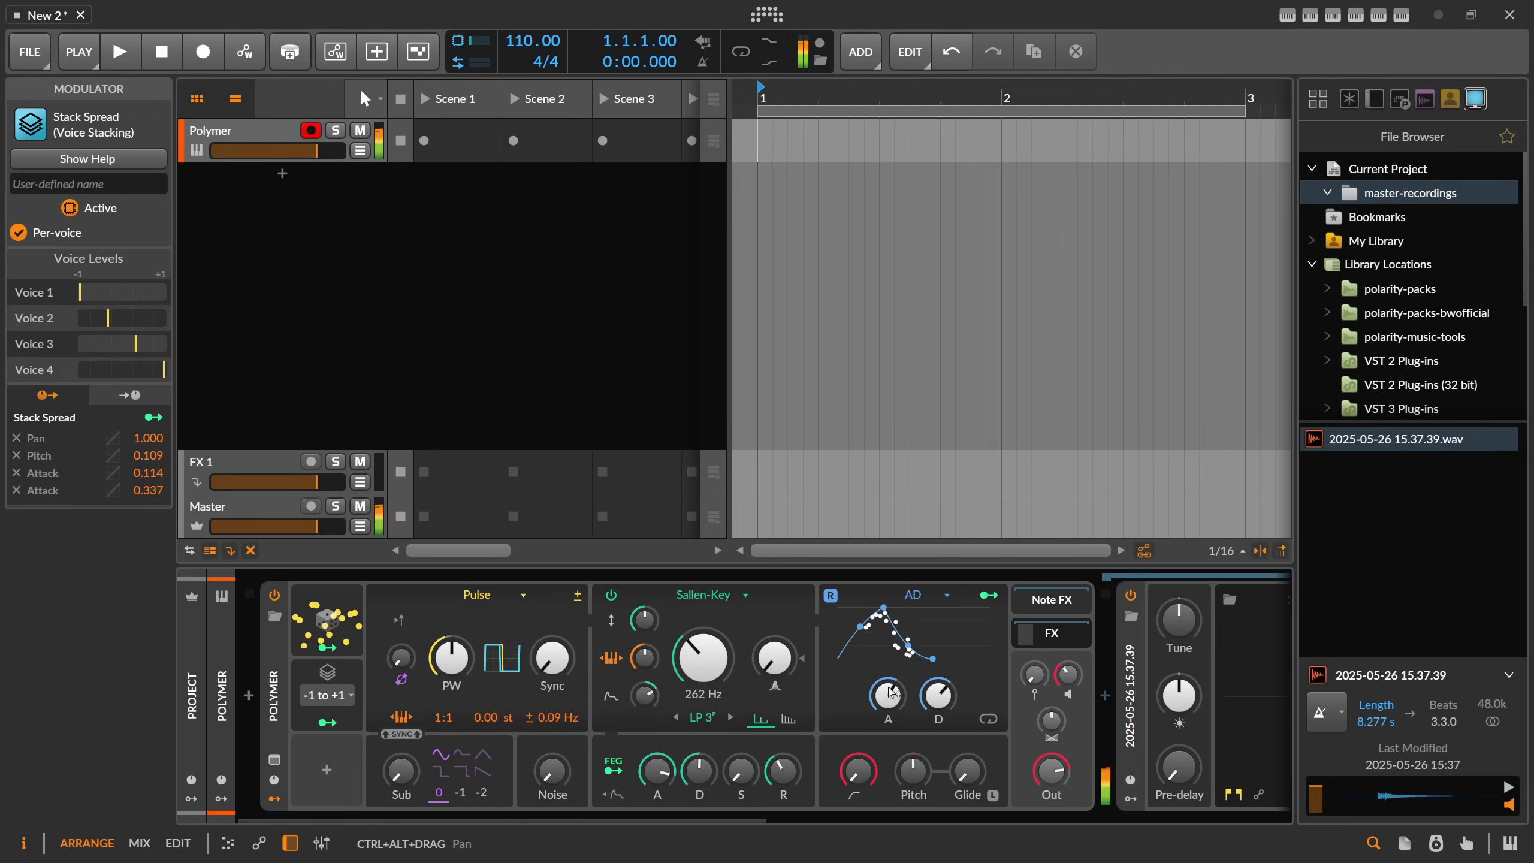
Step: Reduce the filter and AD envelope attacks to their minimum and lower Polymer's voice level to about -15.9 dB
{"action": "left_click_drag", "start_coordinate": [1068, 674], "coordinate": [1068, 686]}
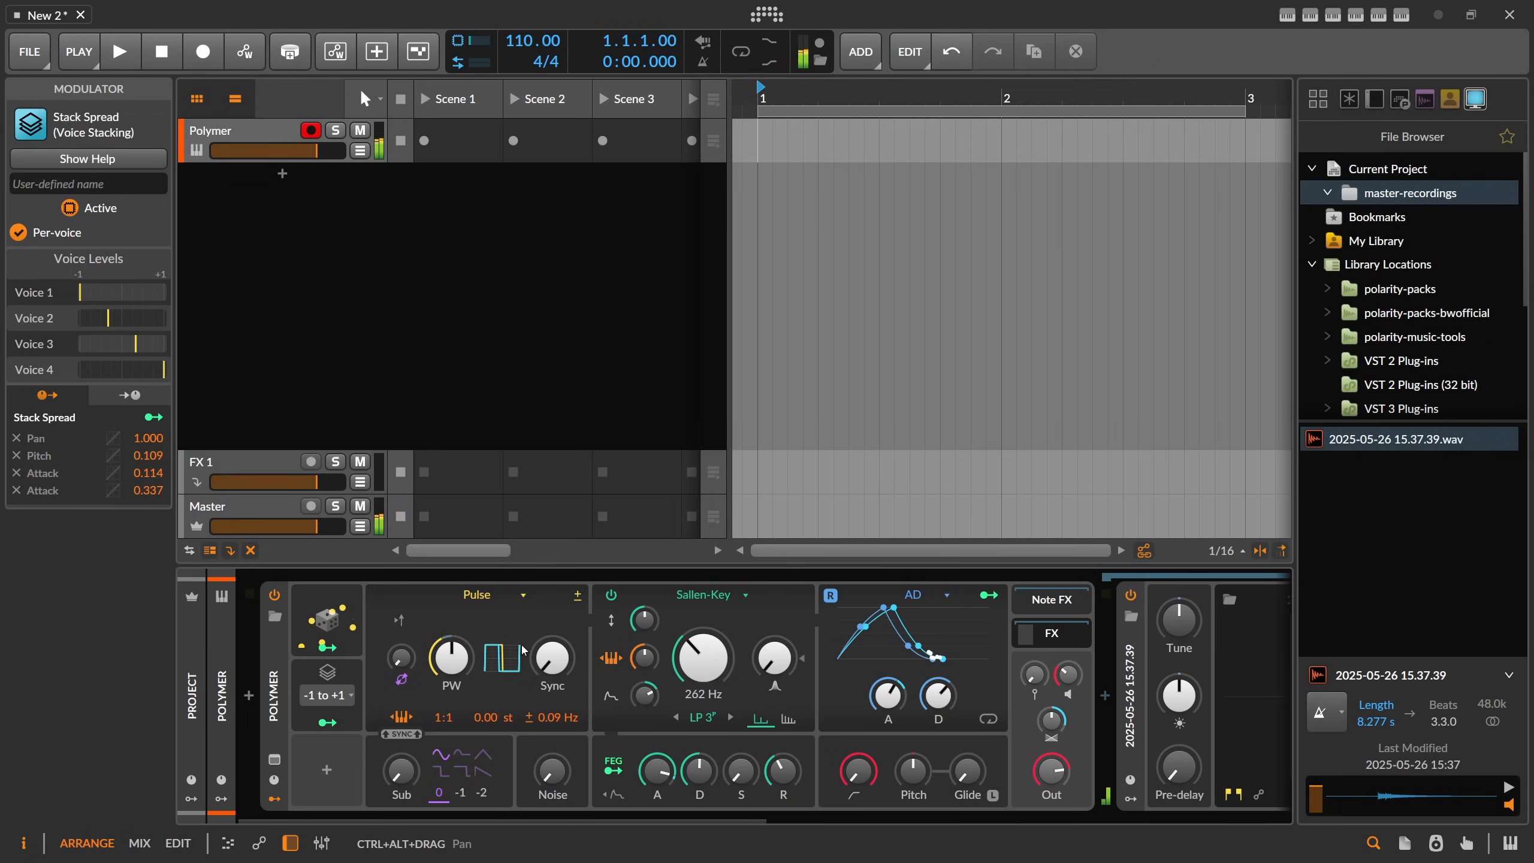
{"action": "scroll", "coordinate": [585, 802], "scroll_direction": "right", "scroll_amount": 10}
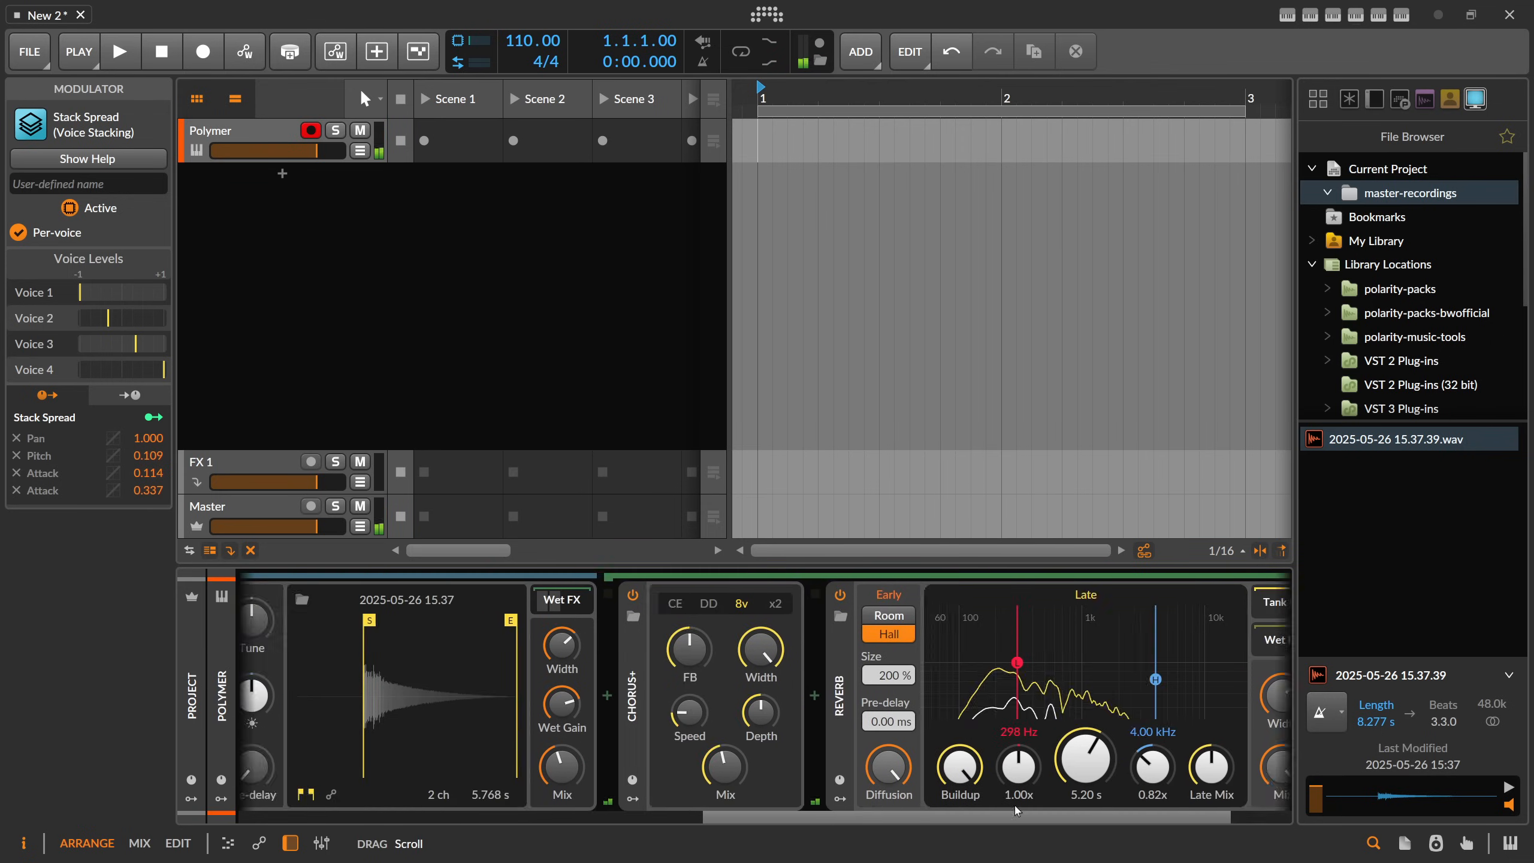
{"action": "scroll", "coordinate": [809, 706], "scroll_direction": "left", "scroll_amount": 8}
{"action": "scroll", "coordinate": [717, 722], "scroll_direction": "left", "scroll_amount": 5}
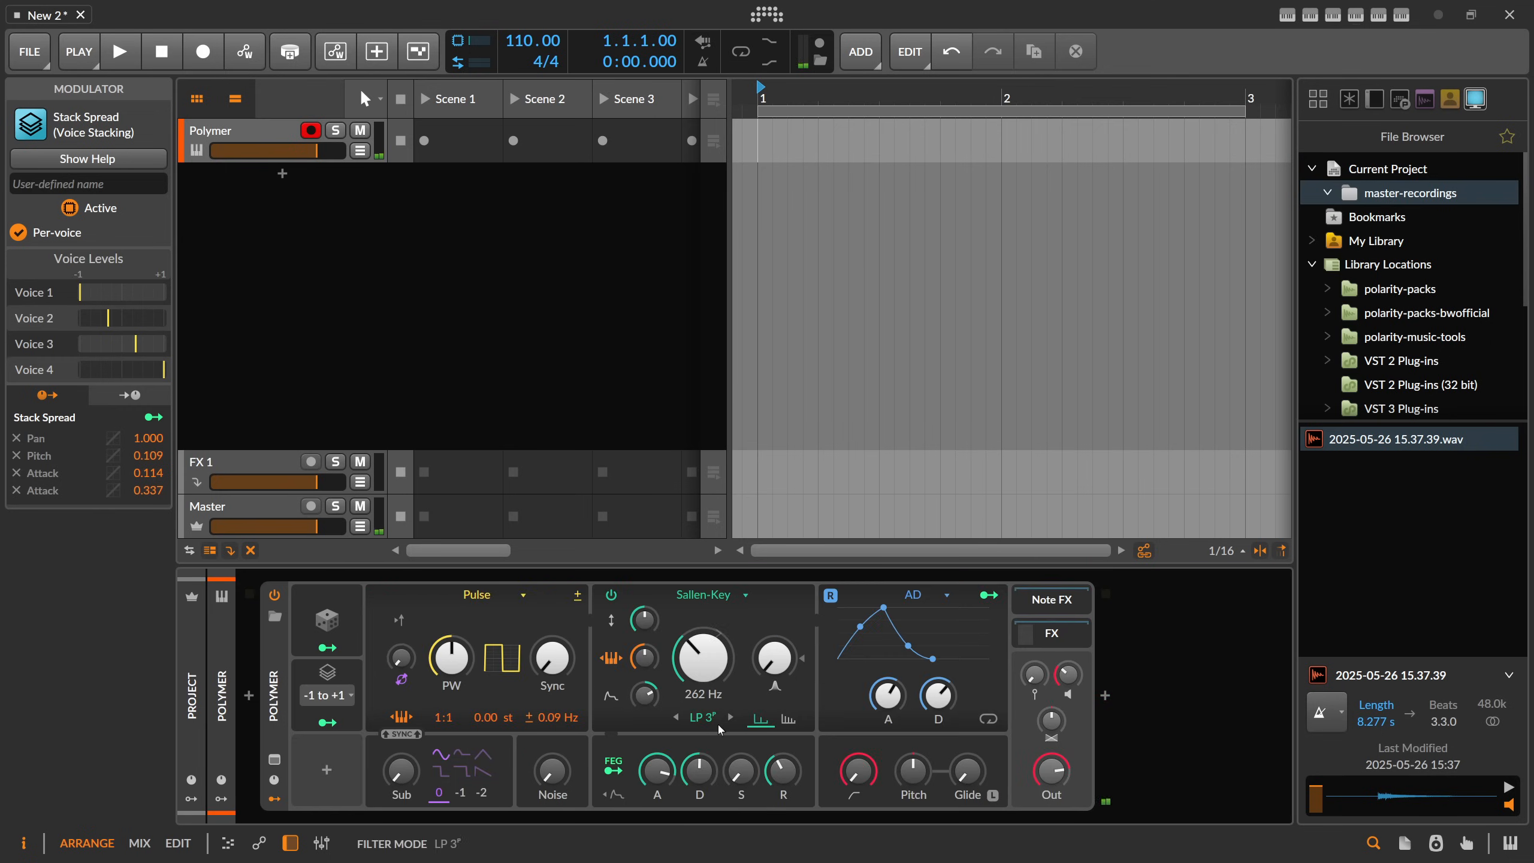
{"action": "left_click_drag", "start_coordinate": [661, 765], "coordinate": [661, 847]}
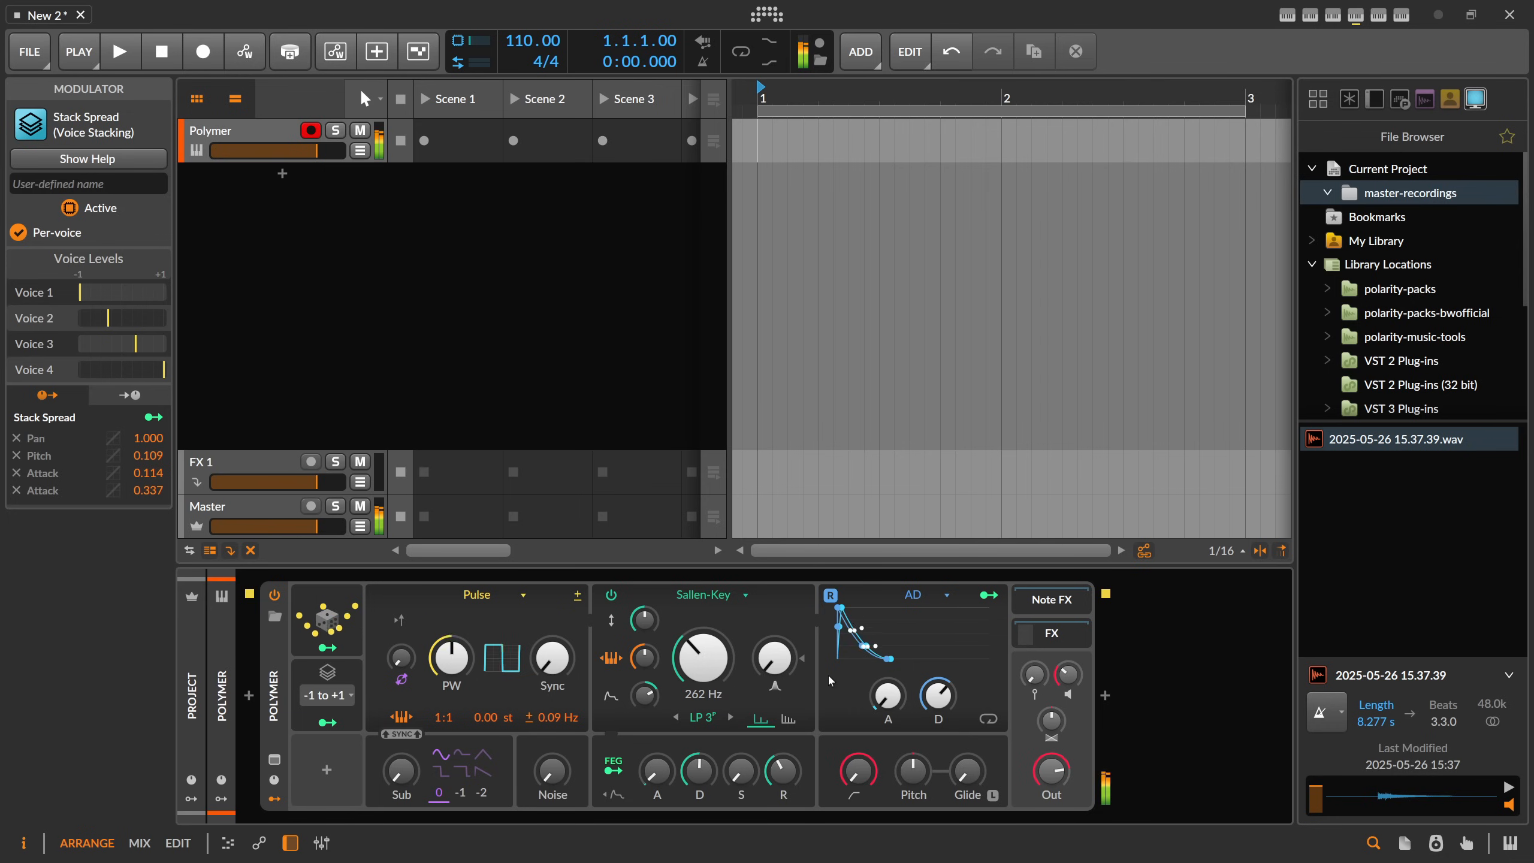
{"action": "left_click_drag", "start_coordinate": [1068, 674], "coordinate": [1068, 676]}
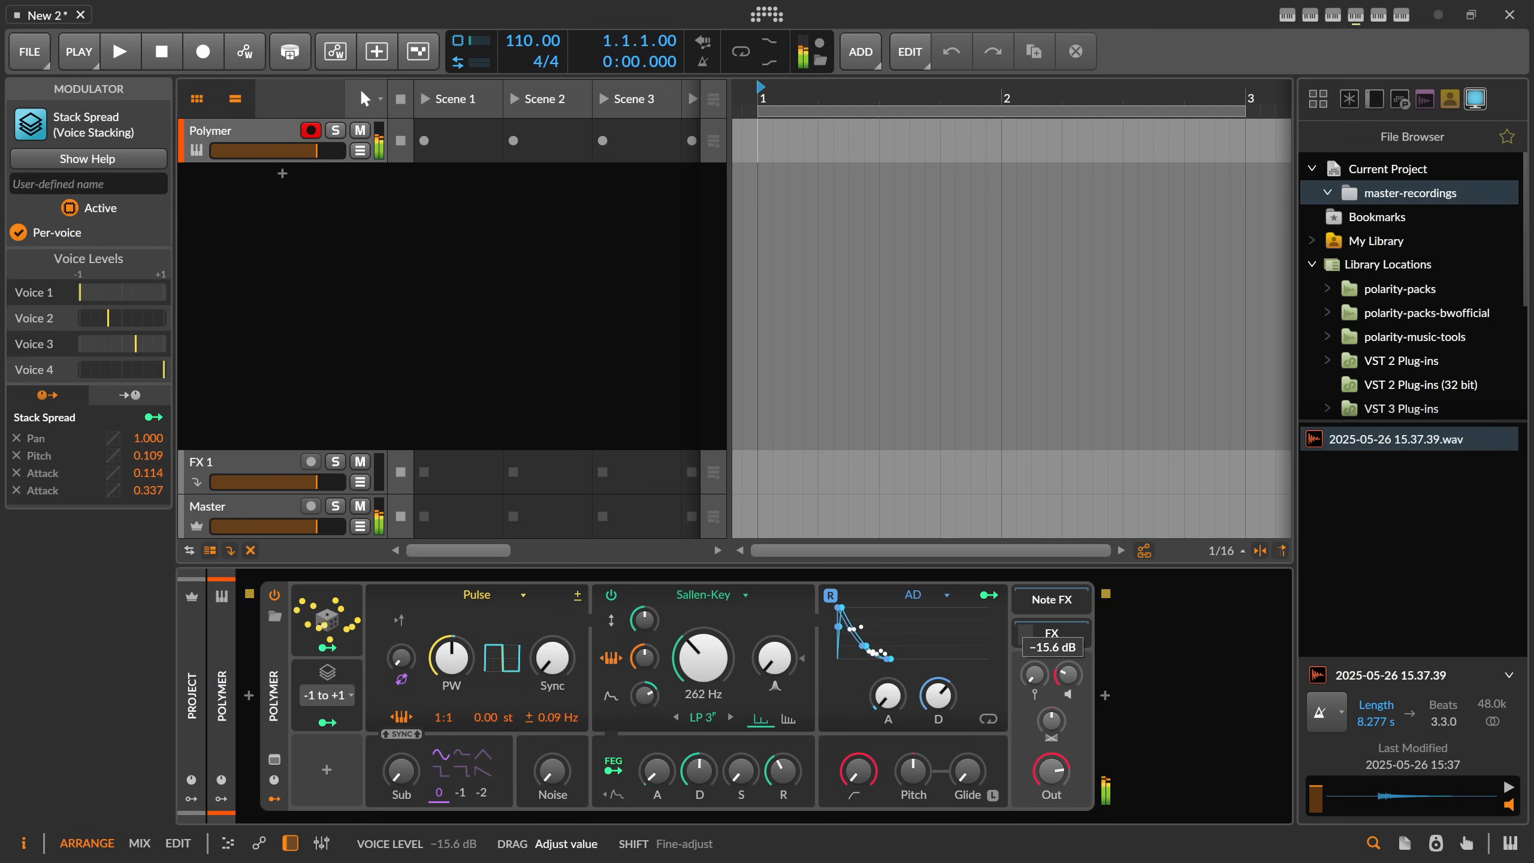
{"action": "left_click_drag", "start_coordinate": [1068, 677], "coordinate": [1069, 676]}
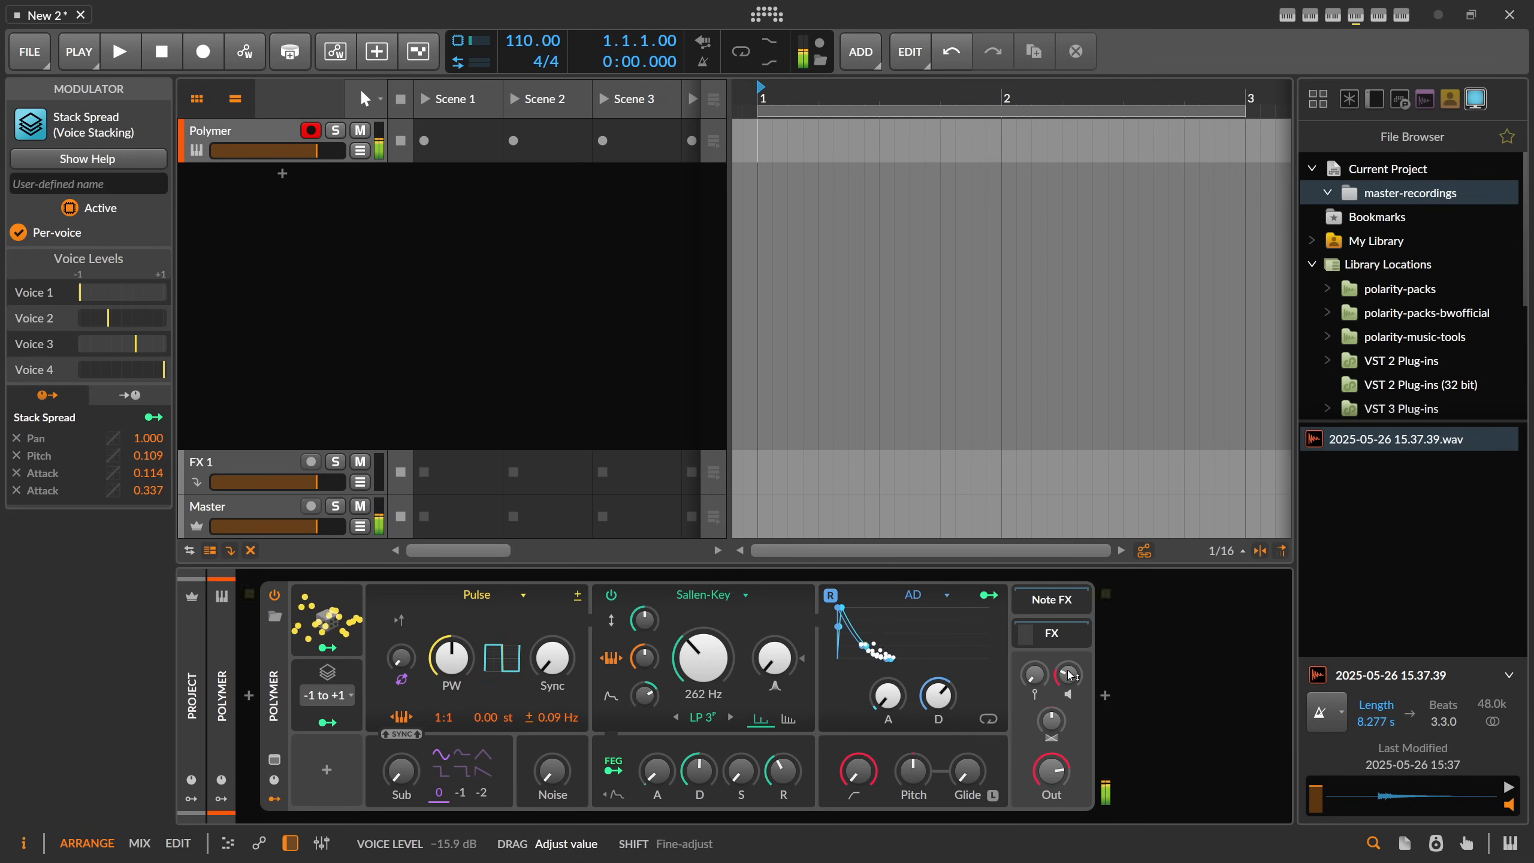
Step: Insert a Filter+ device after the Reverb in Polymer's FX chain
{"action": "left_click", "coordinate": [1053, 640]}
{"action": "left_click_drag", "start_coordinate": [747, 815], "coordinate": [1129, 811]}
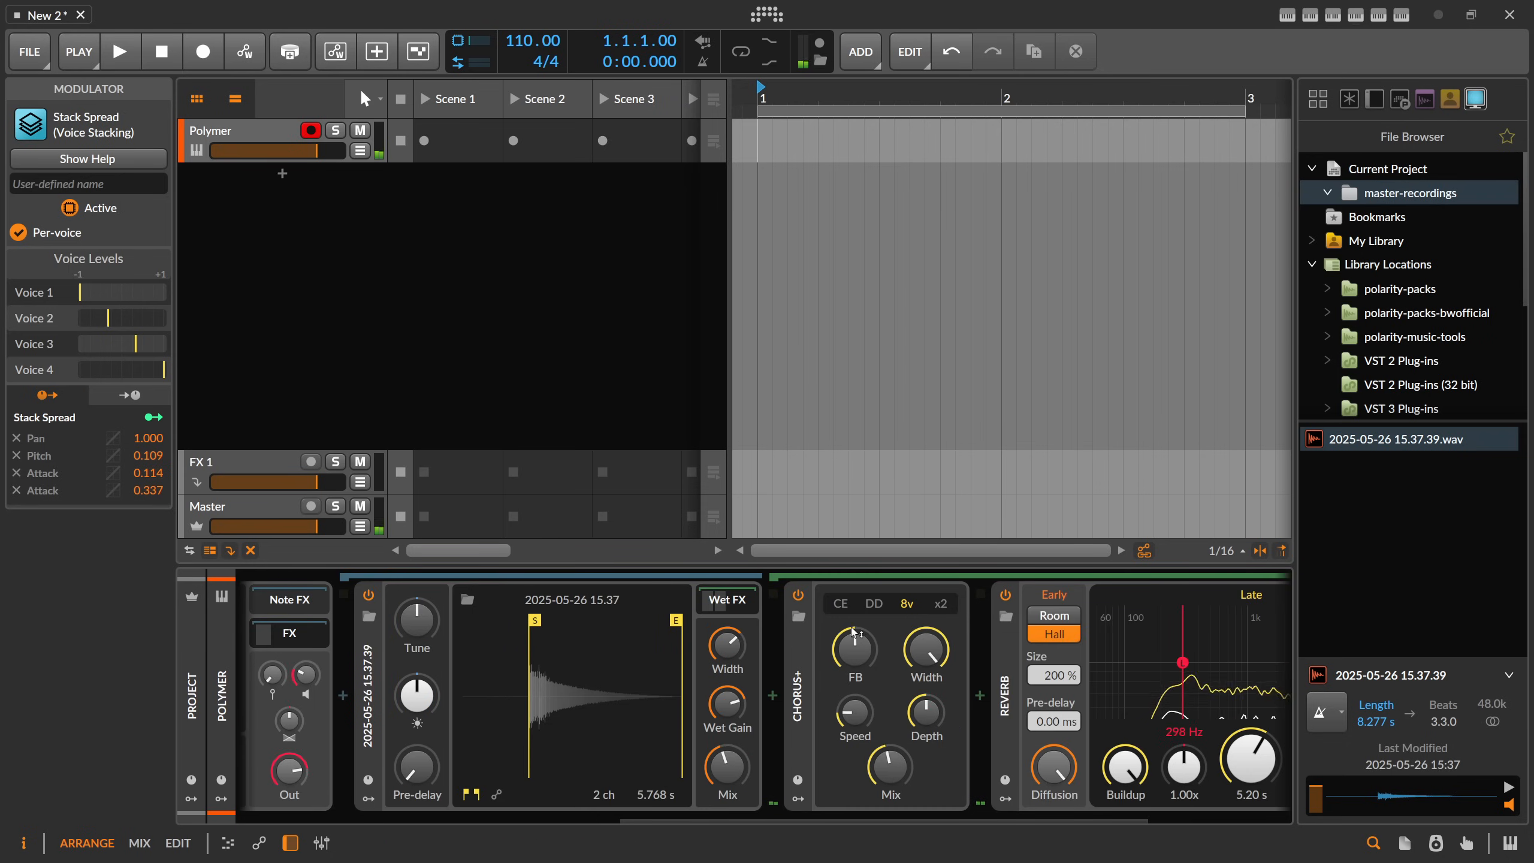
{"action": "left_click_drag", "start_coordinate": [954, 800], "coordinate": [1168, 813]}
{"action": "left_click", "coordinate": [1207, 697]}
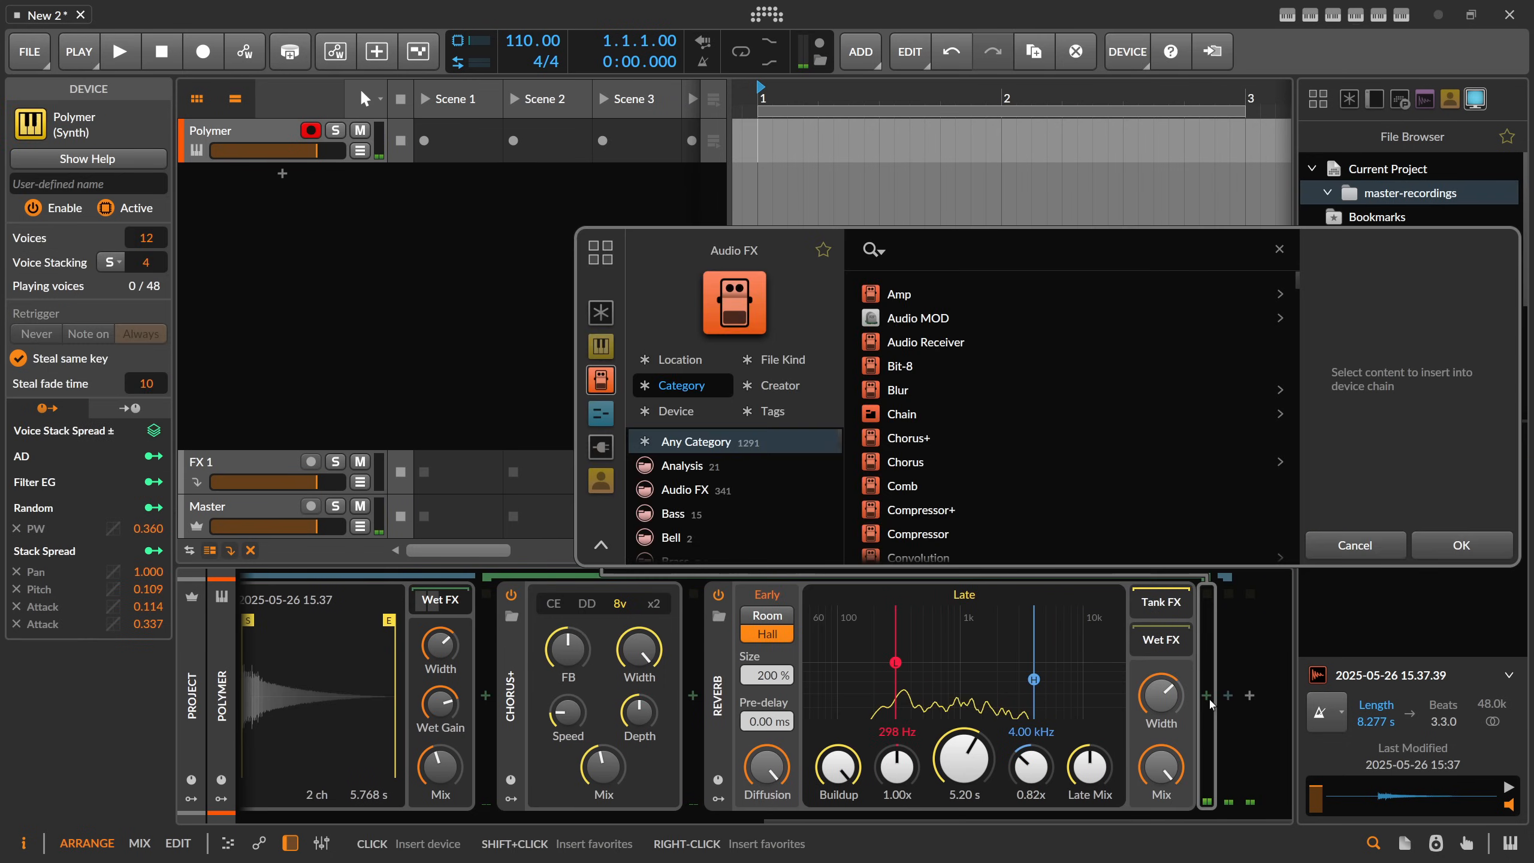
{"action": "type", "text": "filt"}
{"action": "key", "text": "Down"}
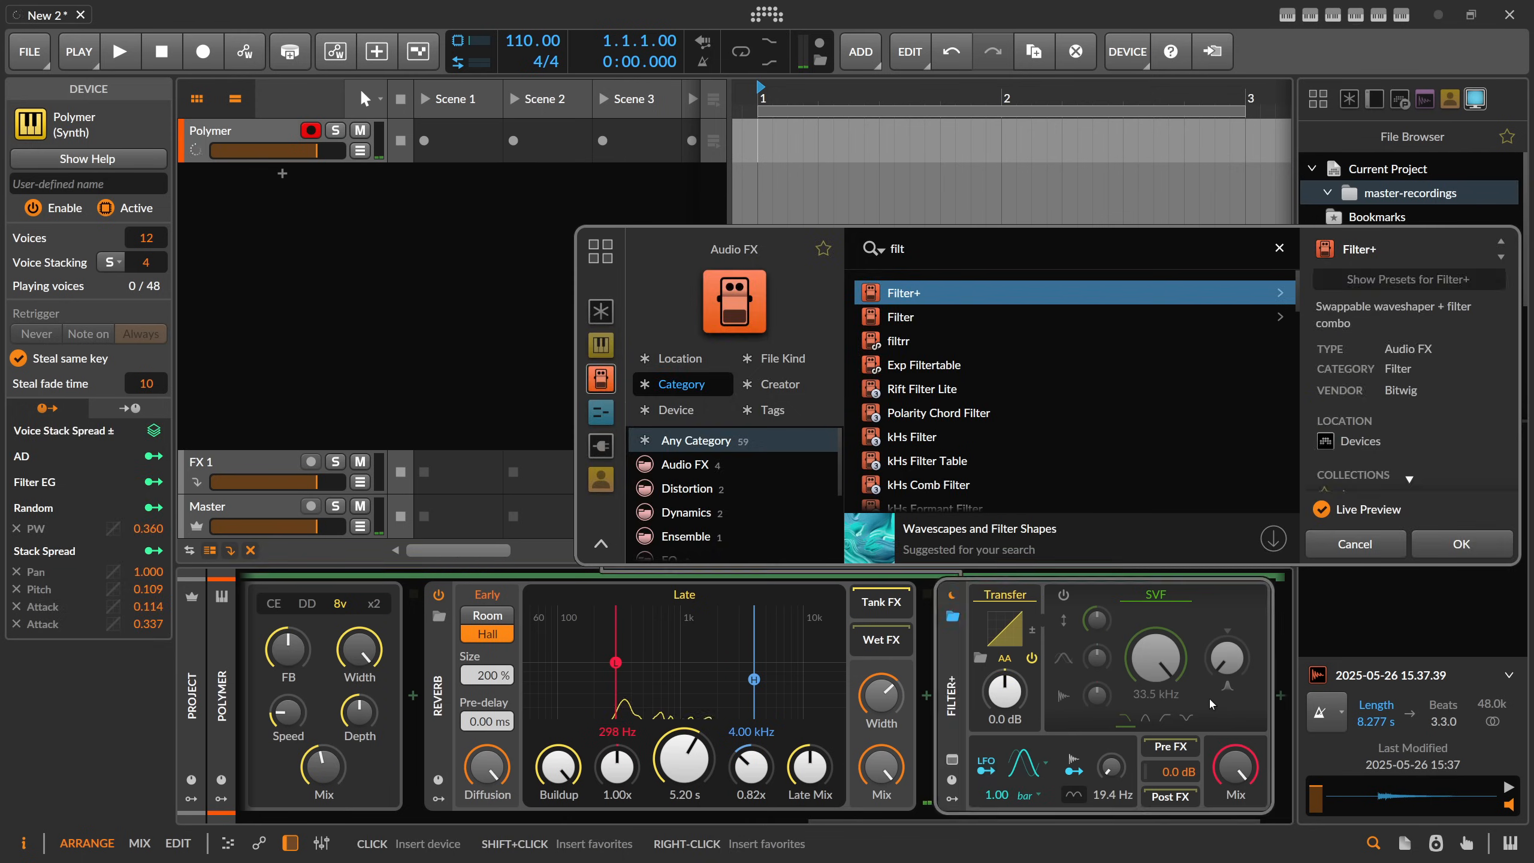
{"action": "key", "text": "Return"}
Step: Set the Filter+ cutoff to about 1.28 kHz, bend its transfer curve downward, and collapse Polymer's FX chain
{"action": "left_click_drag", "start_coordinate": [1142, 654], "coordinate": [1142, 729]}
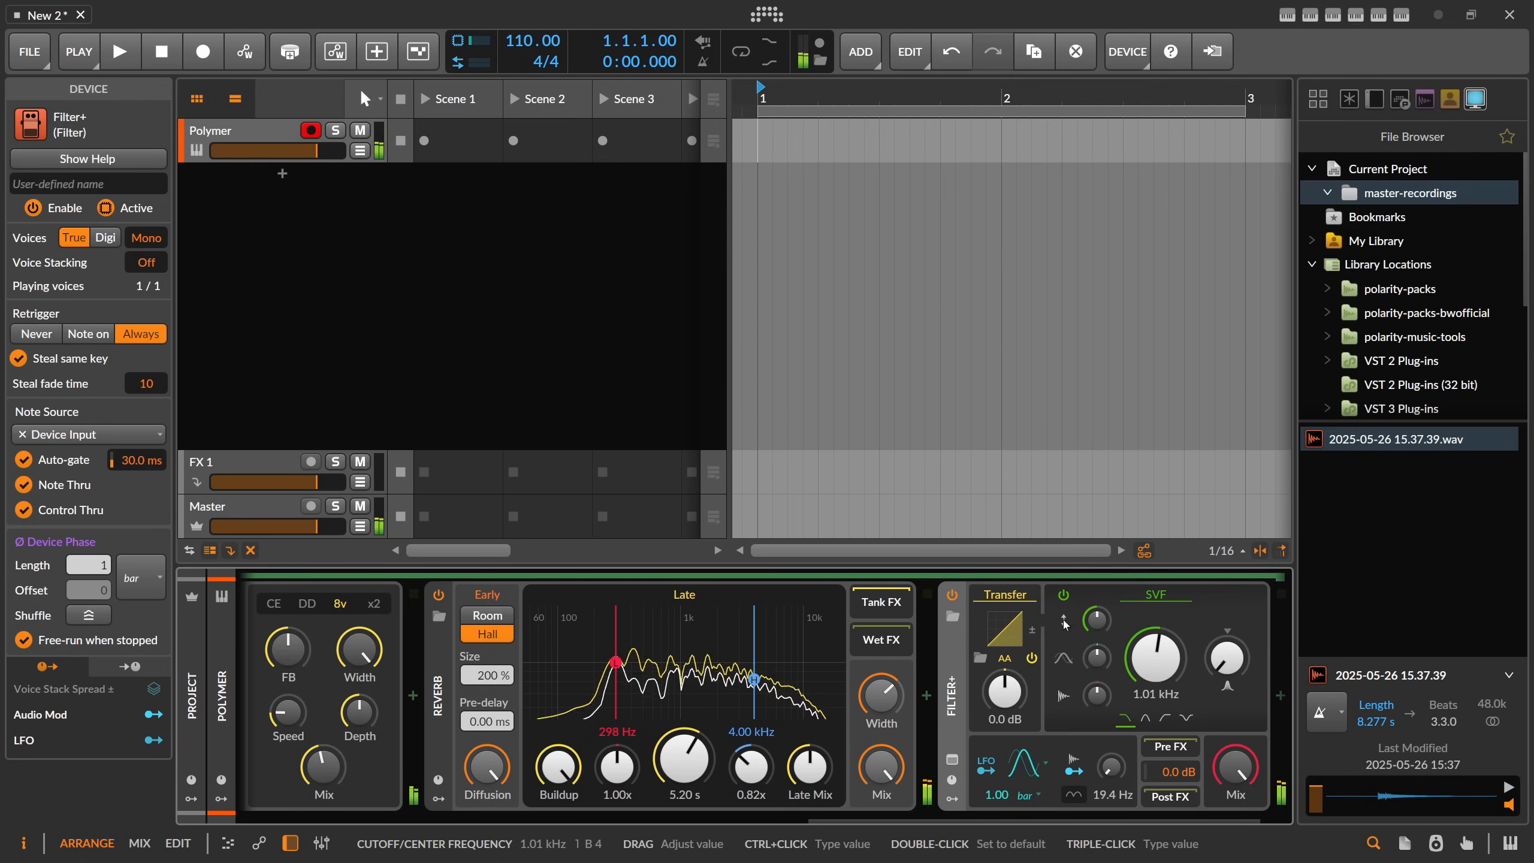
{"action": "left_click", "coordinate": [1017, 633]}
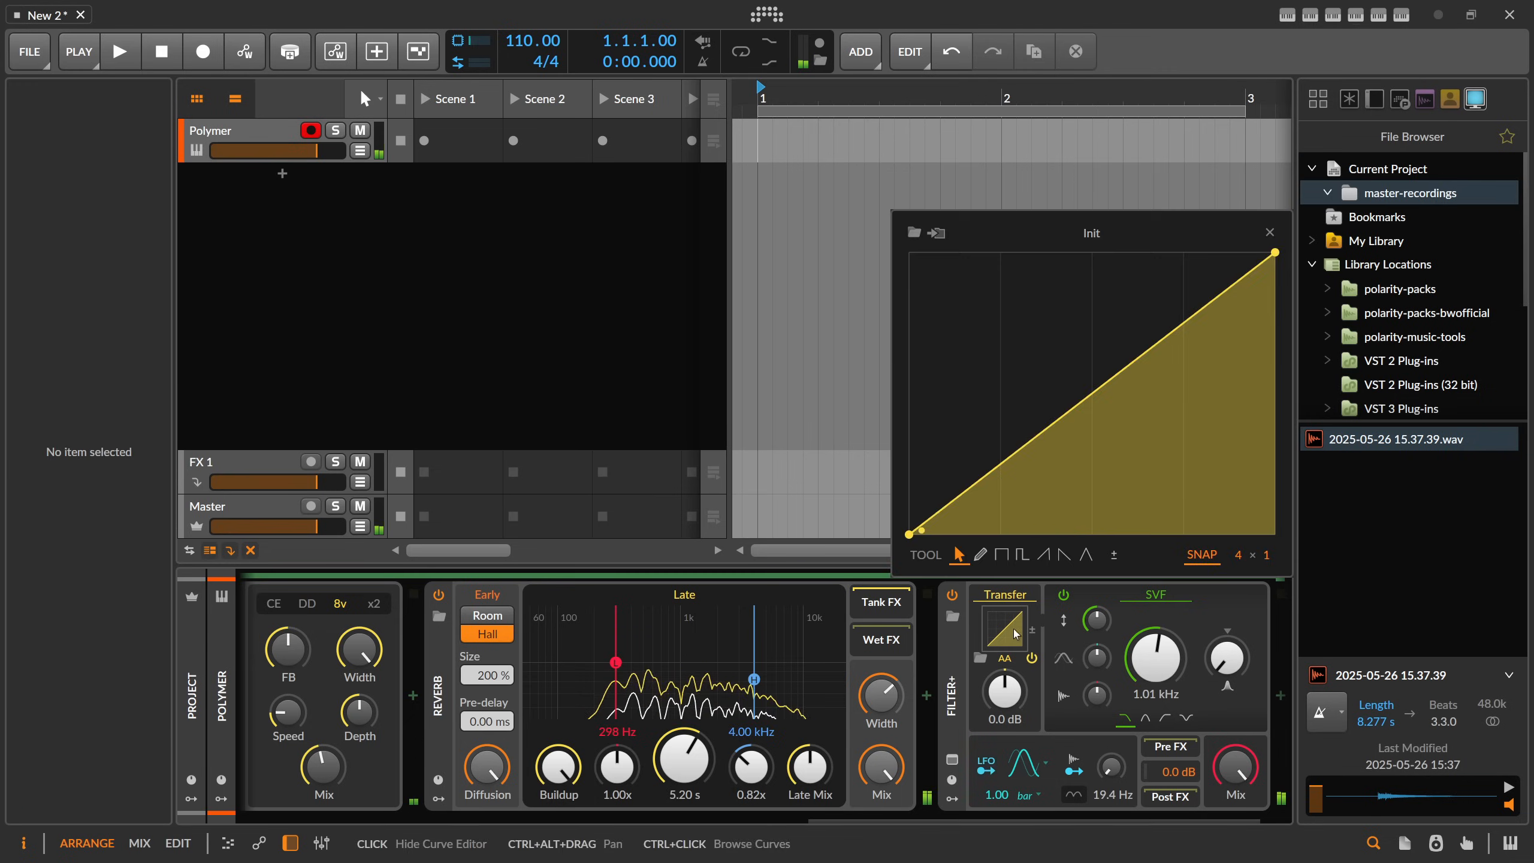
{"action": "left_click_drag", "start_coordinate": [1066, 415], "coordinate": [1065, 474]}
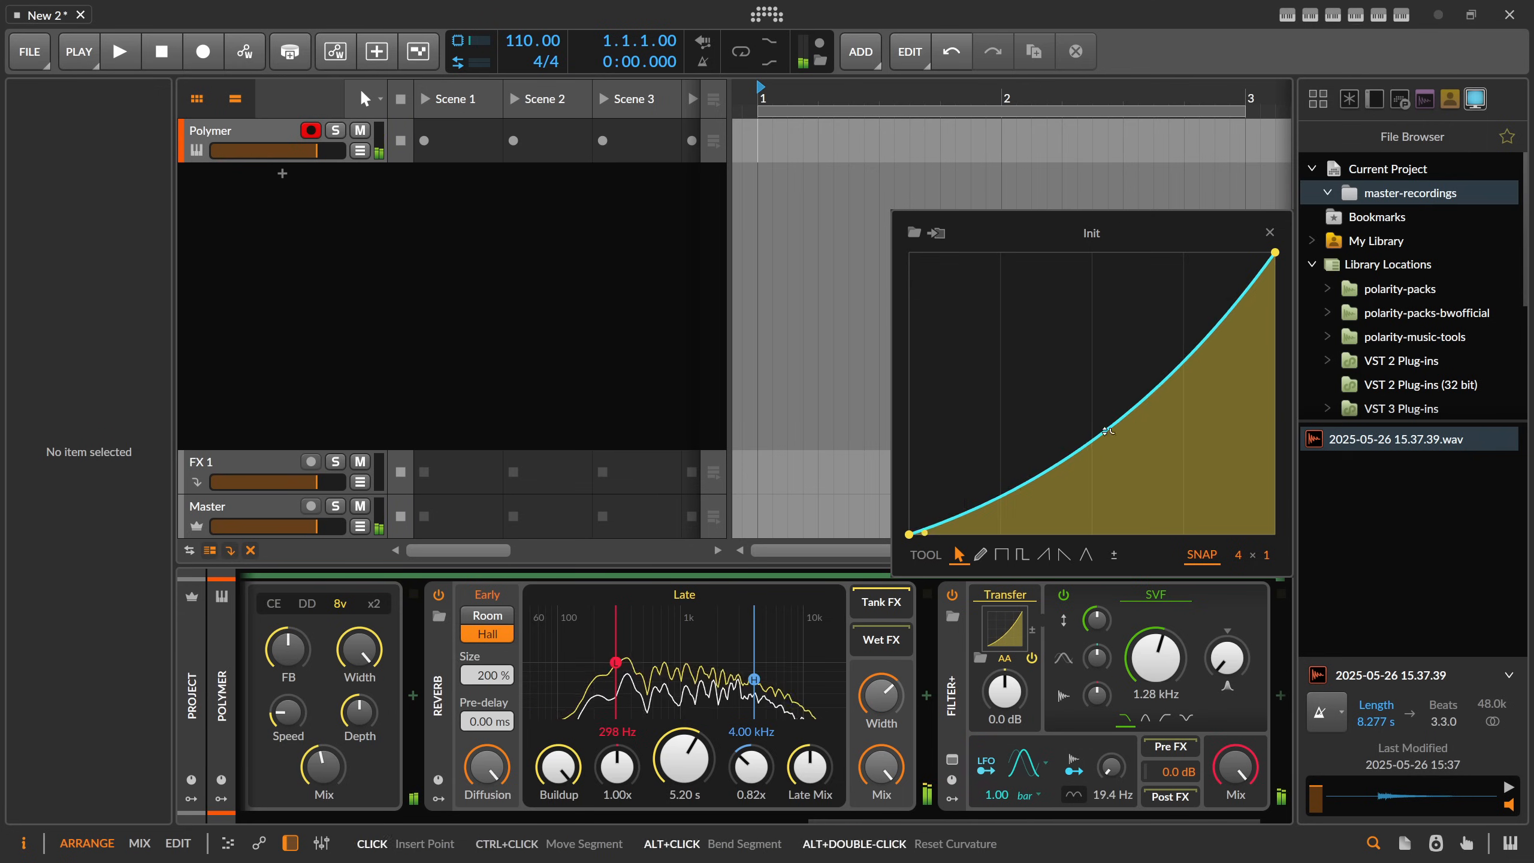
{"action": "left_click_drag", "start_coordinate": [841, 820], "coordinate": [591, 816]}
{"action": "left_click", "coordinate": [743, 599]}
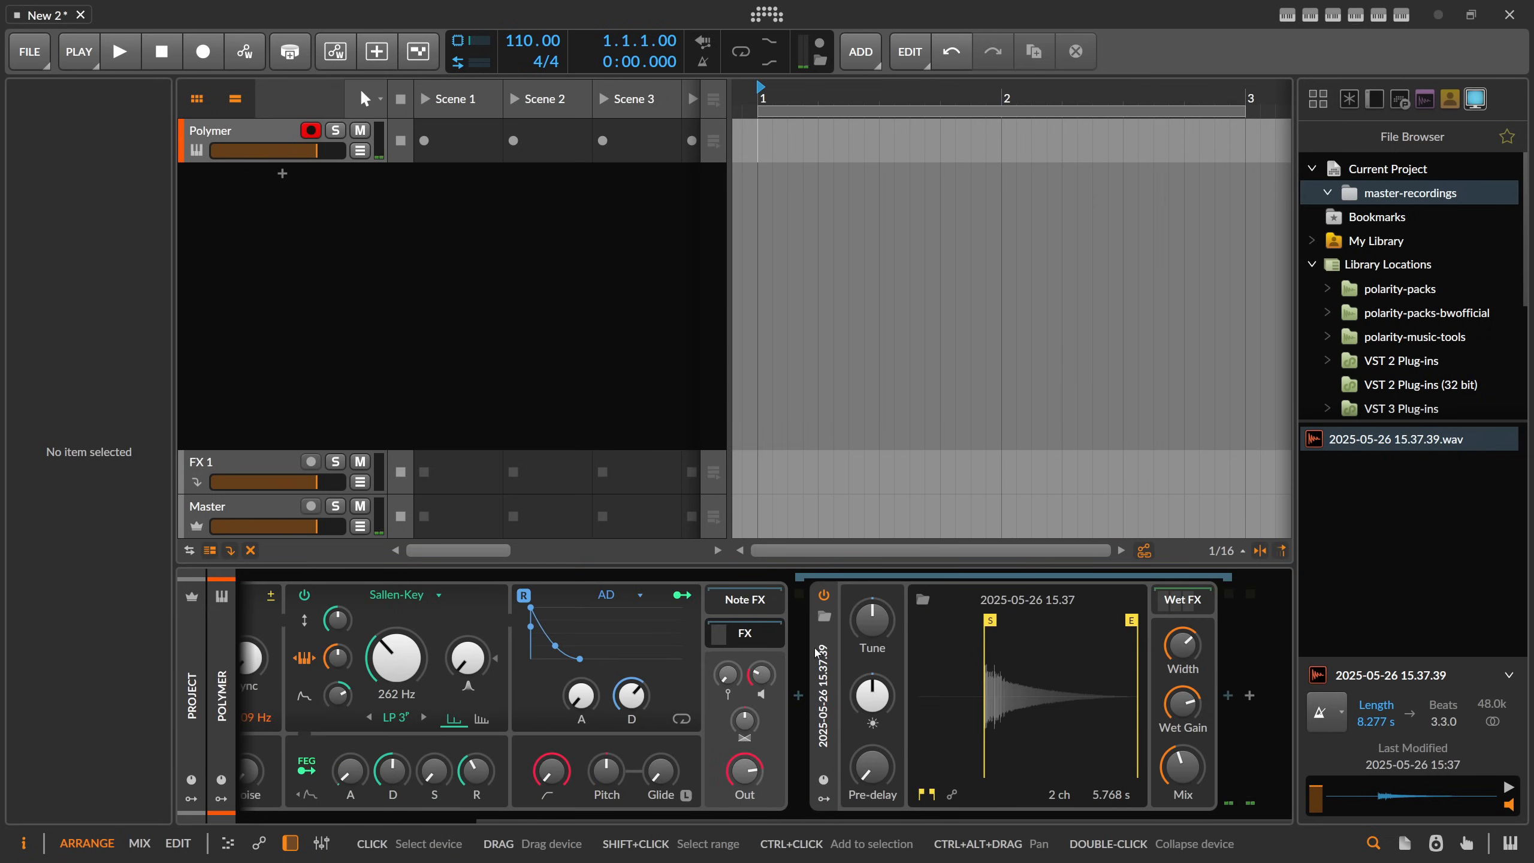
{"action": "left_click", "coordinate": [753, 636]}
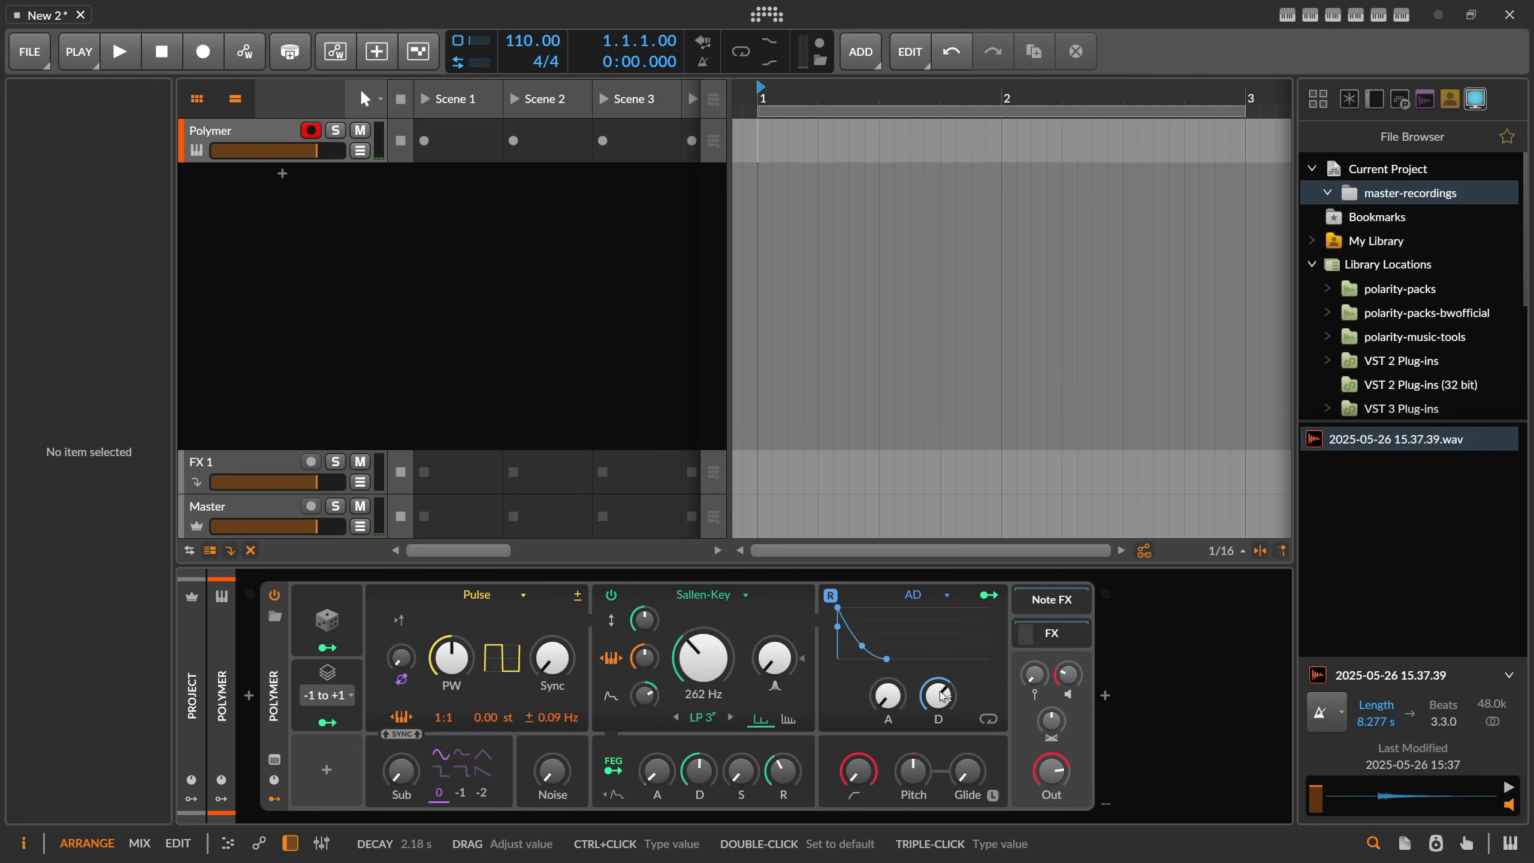
Step: Disarm the Polymer track and add a new instrument track with Poly Grid below it
{"action": "left_click", "coordinate": [270, 138]}
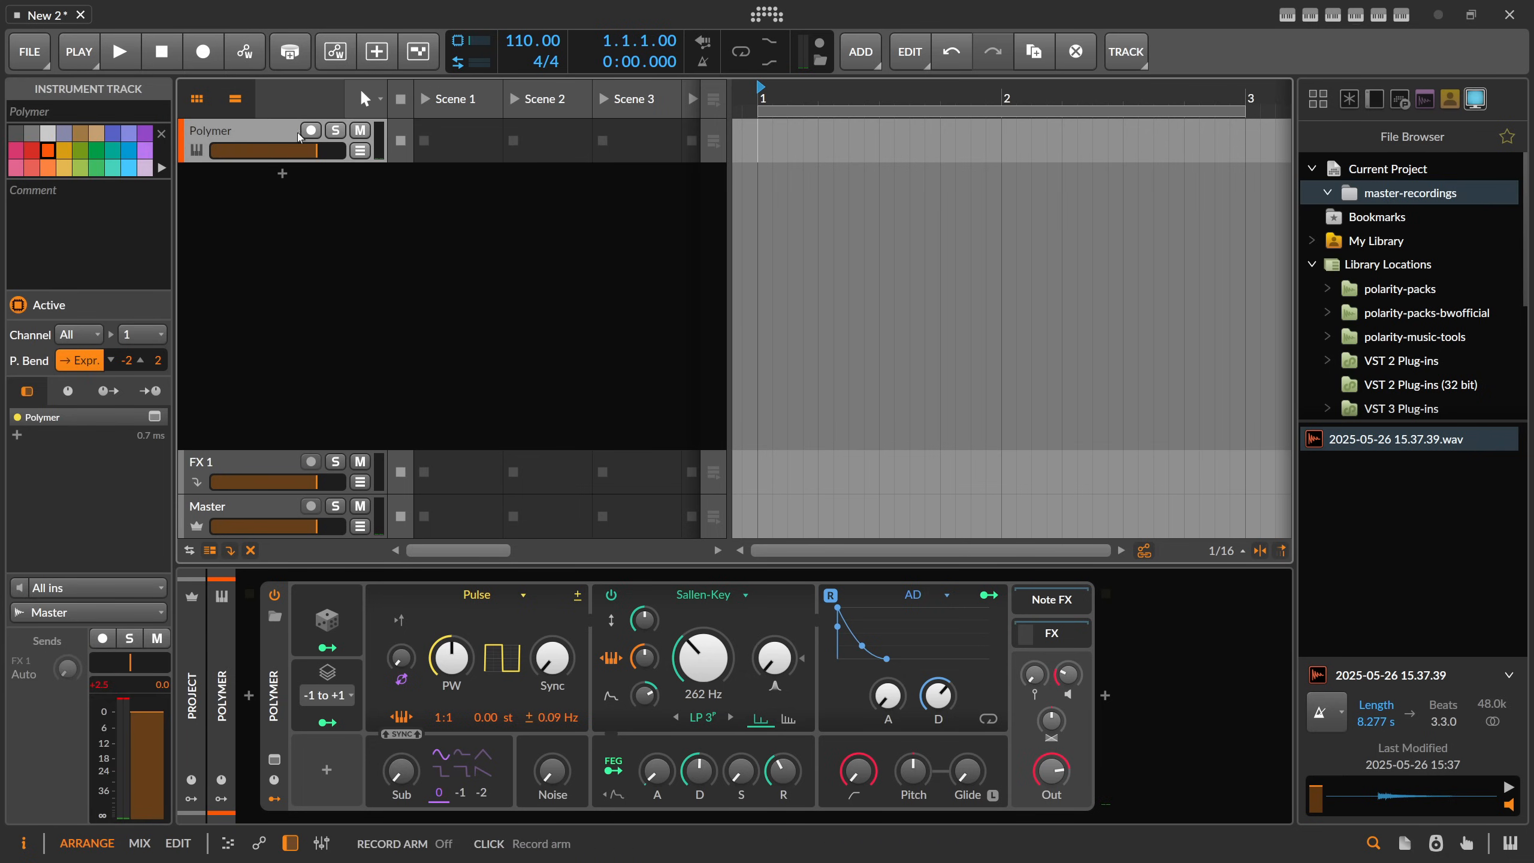
{"action": "double_click", "coordinate": [283, 183]}
{"action": "type", "text": "poly gri"}
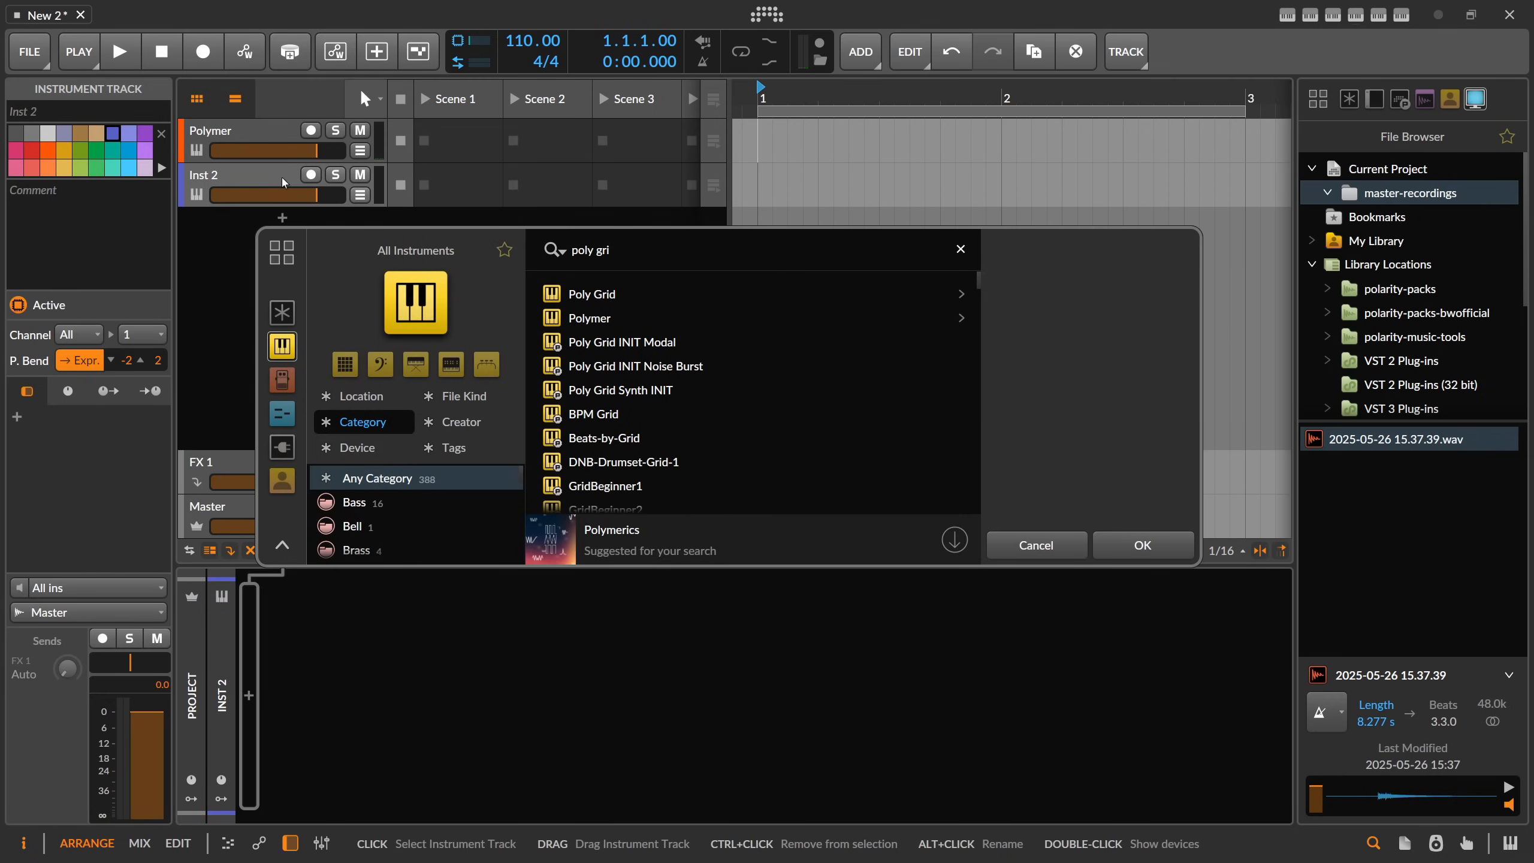
{"action": "key", "text": "Down"}
{"action": "key", "text": "Return"}
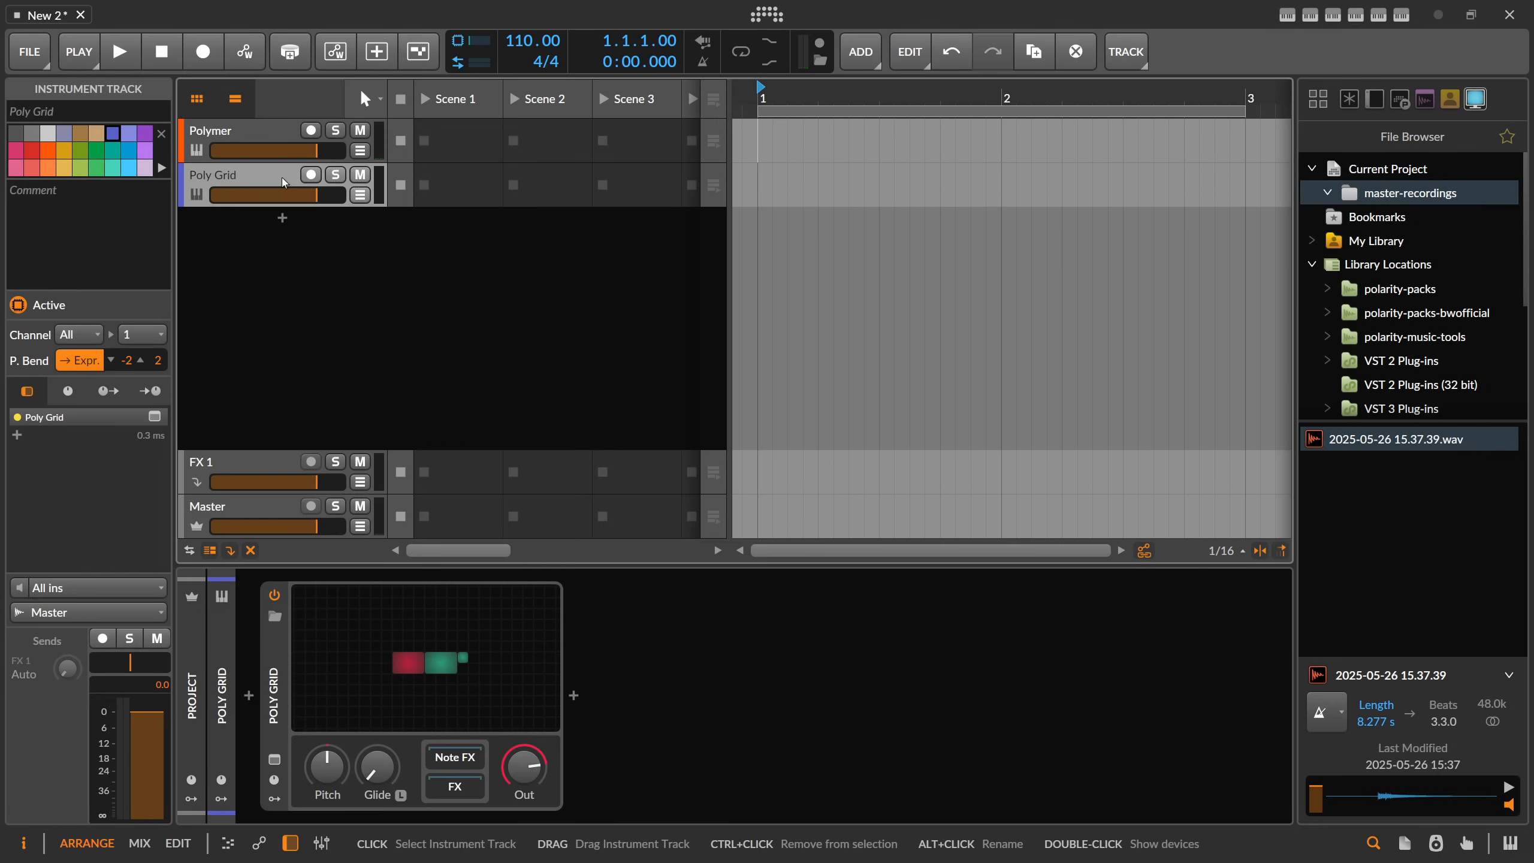
Step: Open the Poly Grid patch in the grid editor and delete its default Sine and ADSR modules
{"action": "left_click", "coordinate": [403, 592]}
{"action": "left_click", "coordinate": [525, 324]}
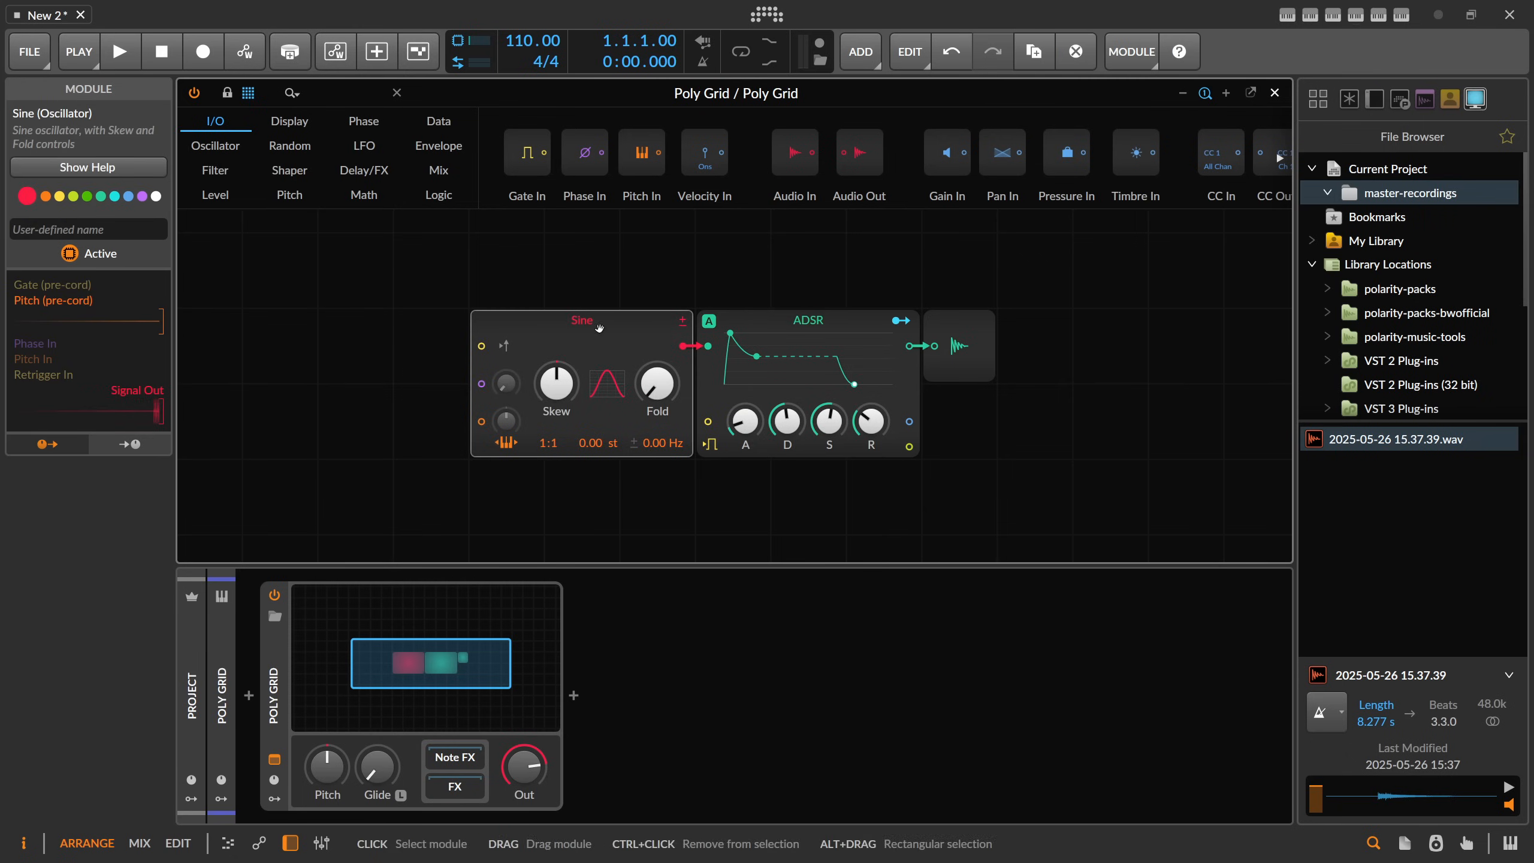
{"action": "left_click", "coordinate": [810, 319]}
{"action": "left_click_drag", "start_coordinate": [470, 273], "coordinate": [873, 472]}
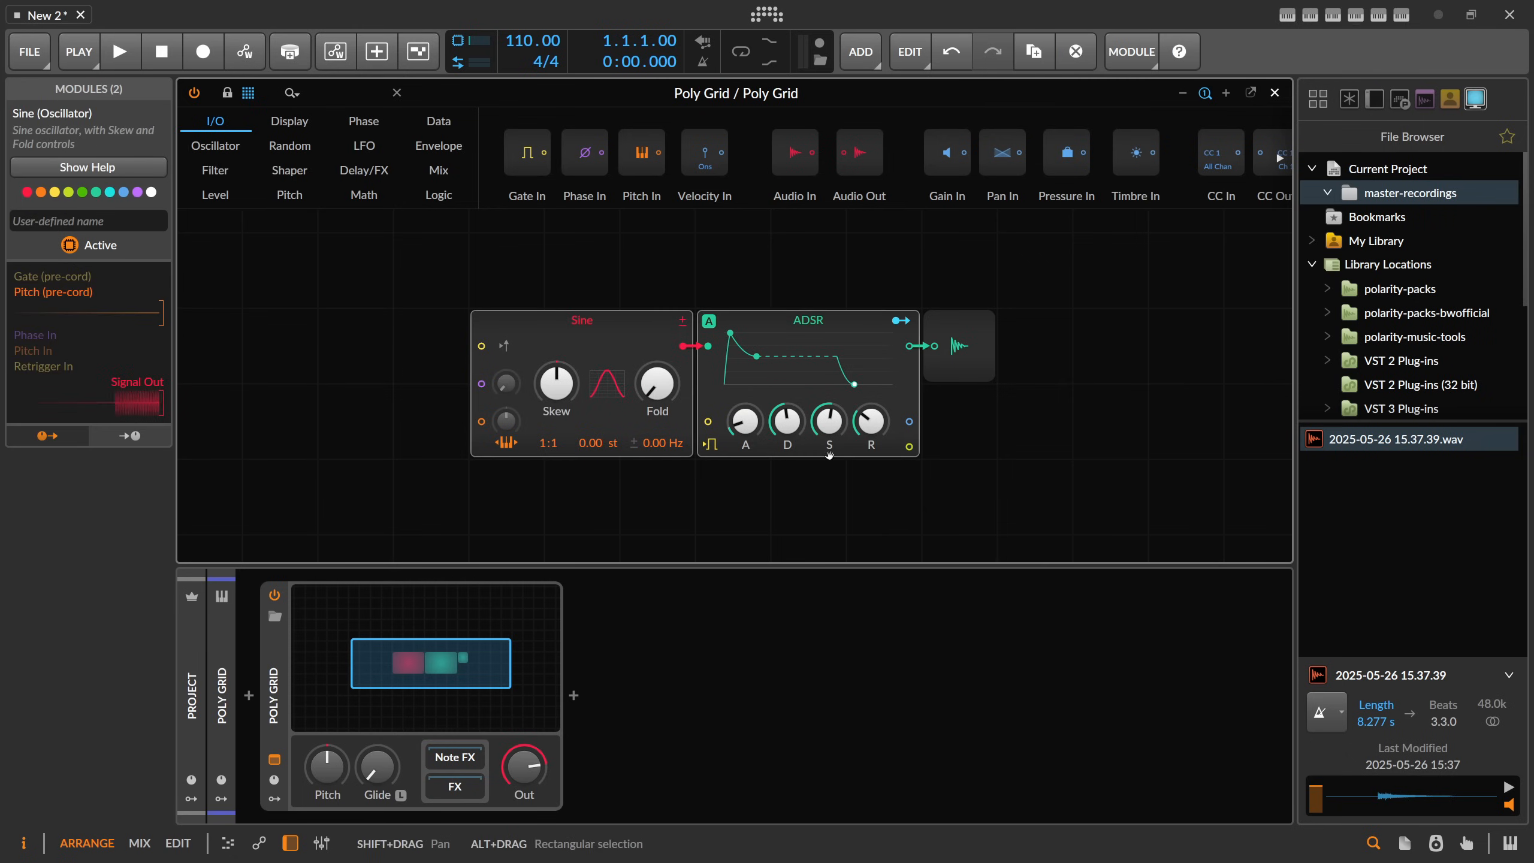
{"action": "key", "text": "Delete"}
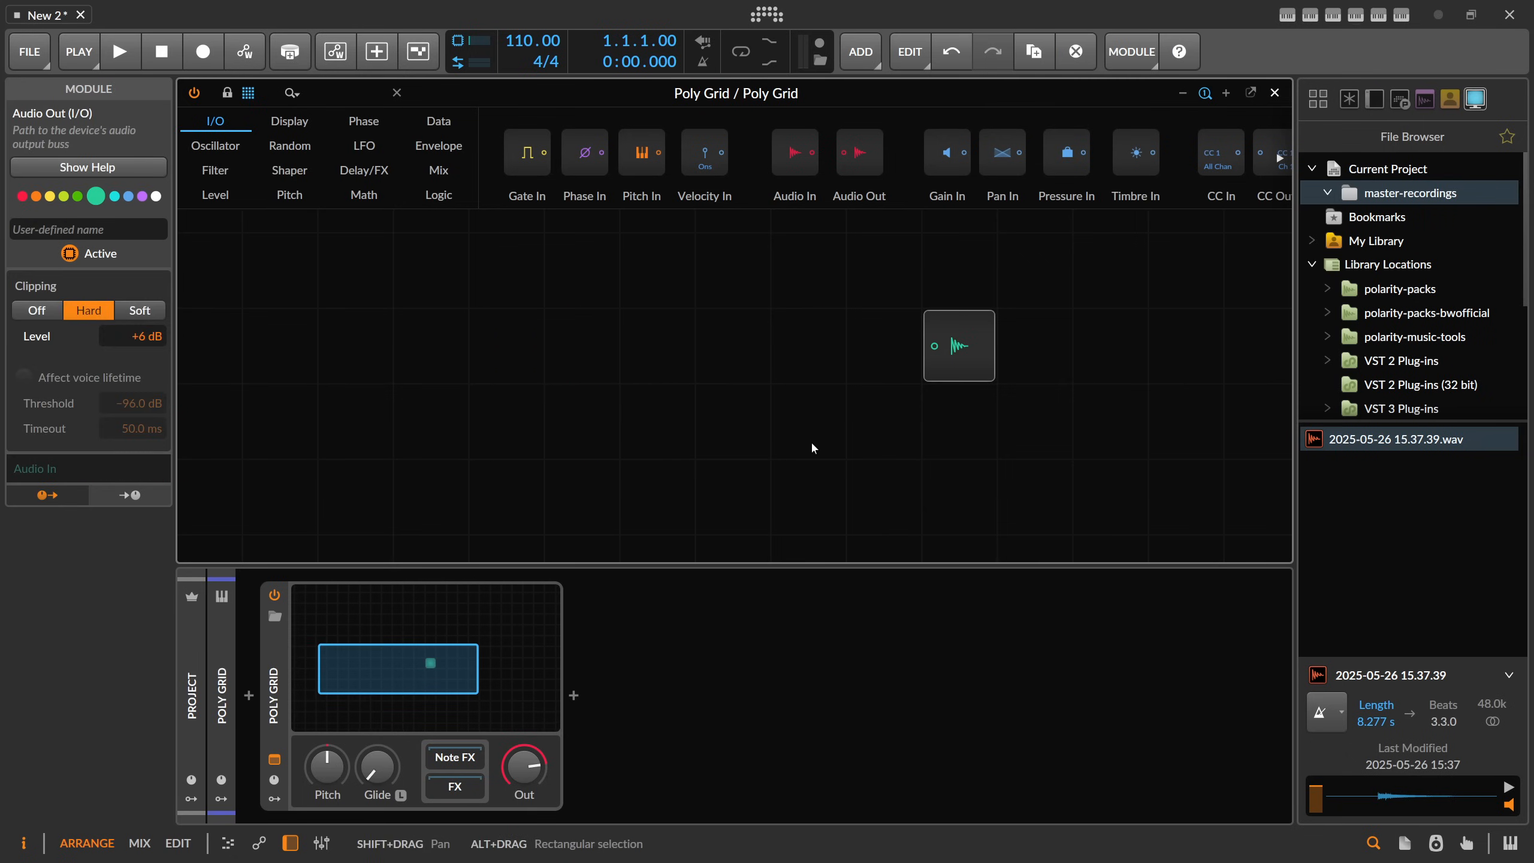
Step: Add a Noise module to the grid, placed before the audio output module
{"action": "left_click", "coordinate": [365, 100]}
{"action": "type", "text": "noise"}
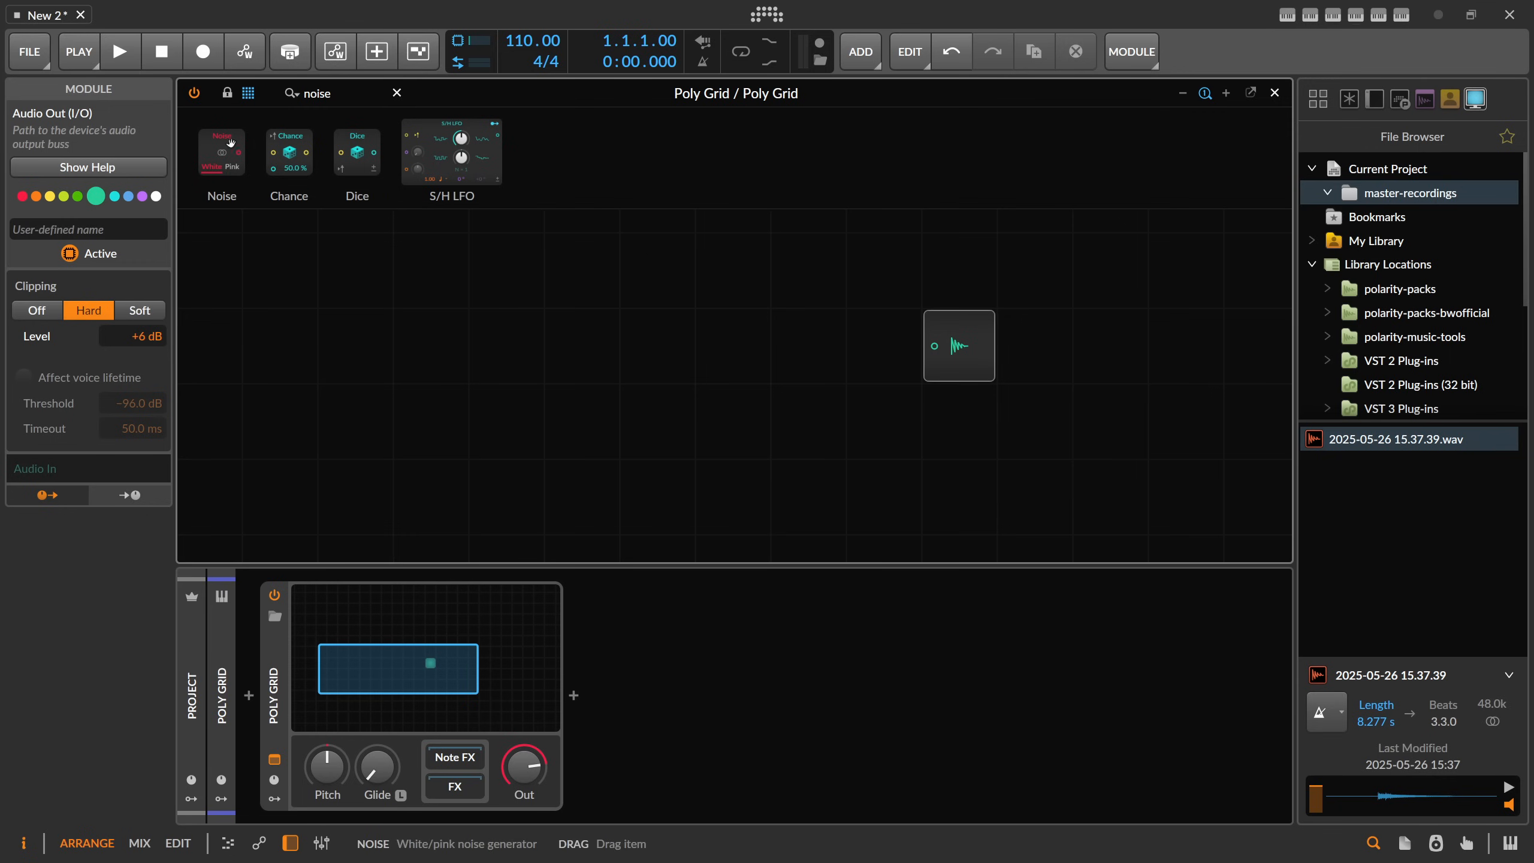
{"action": "left_click_drag", "start_coordinate": [230, 143], "coordinate": [517, 454]}
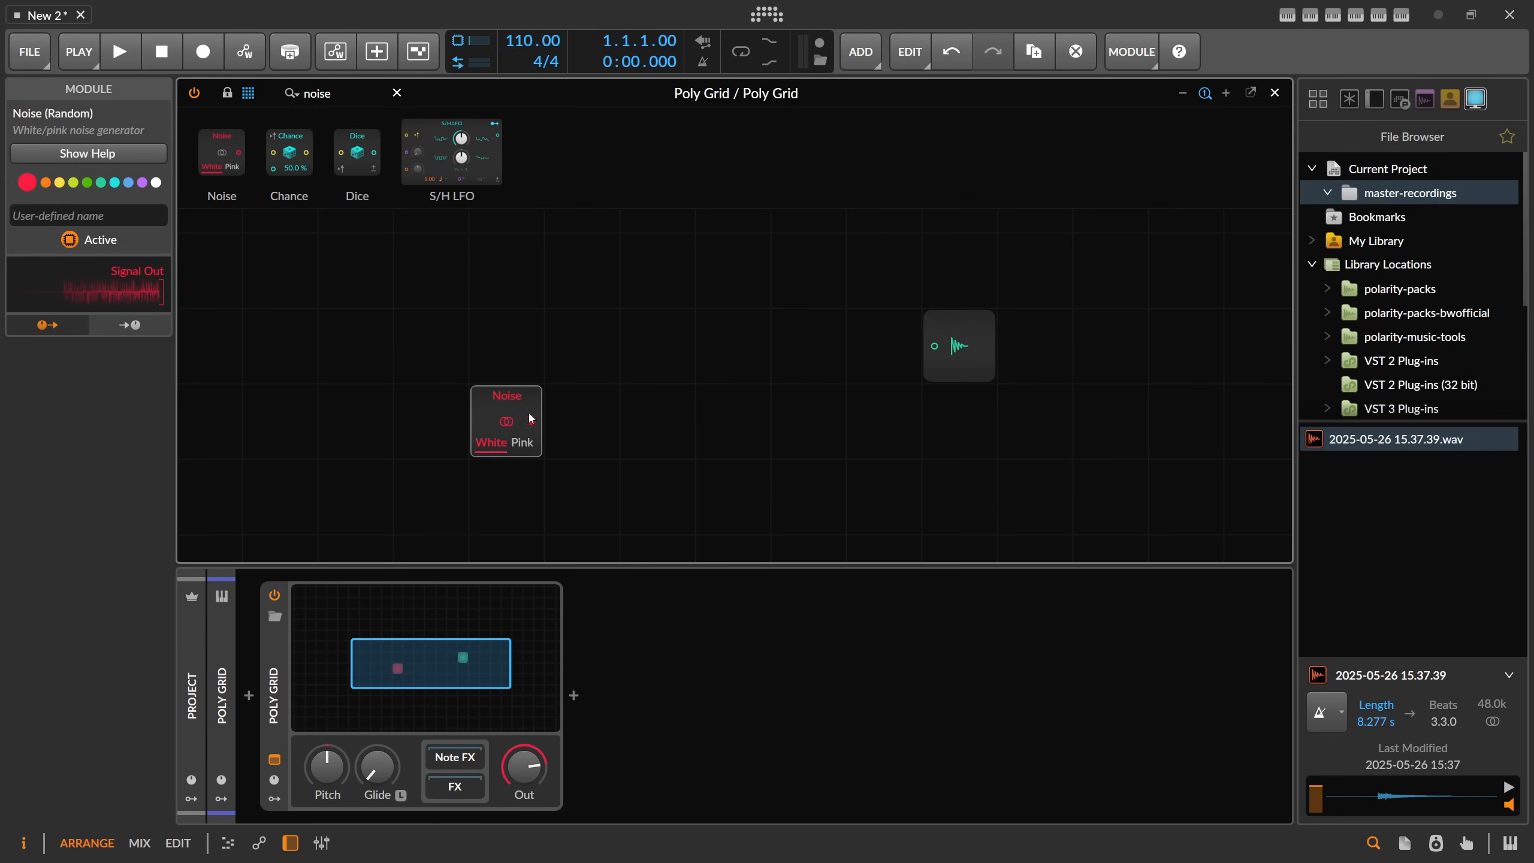
Step: Add an AD envelope beside the Noise module and route the noise through it to the audio output
{"action": "left_click", "coordinate": [334, 95]}
{"action": "type", "text": "ad"}
{"action": "left_click_drag", "start_coordinate": [241, 154], "coordinate": [622, 457]}
{"action": "left_click_drag", "start_coordinate": [533, 421], "coordinate": [557, 422]}
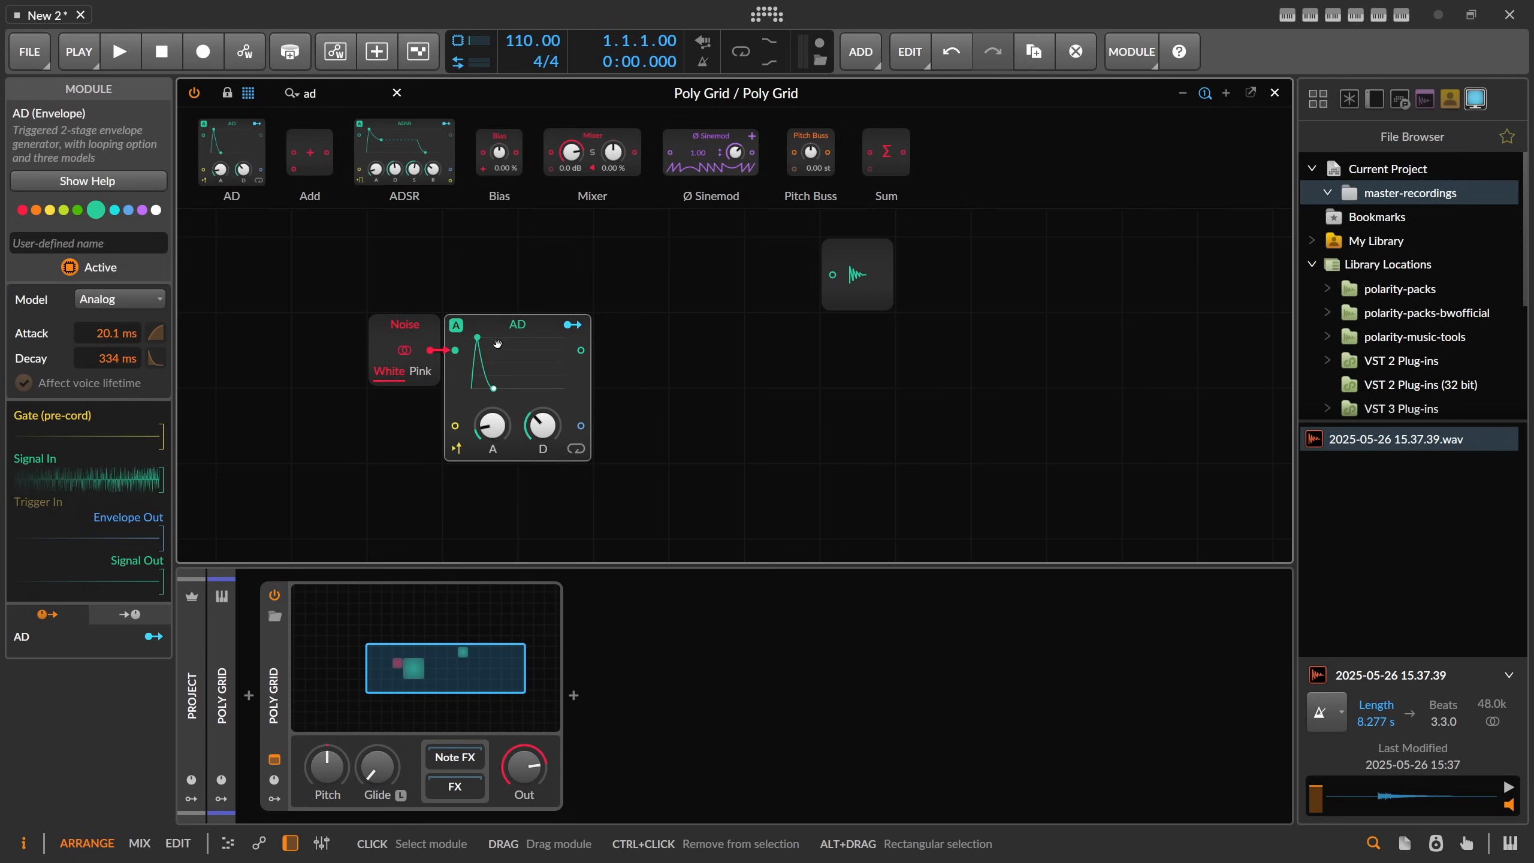
{"action": "left_click_drag", "start_coordinate": [582, 352], "coordinate": [833, 286]}
Step: Set the AD envelope's attack to about 0.37 ms and decay to about 219 ms, and arm the Poly Grid track
{"action": "left_click_drag", "start_coordinate": [492, 425], "coordinate": [492, 447]}
{"action": "left_click_drag", "start_coordinate": [543, 425], "coordinate": [542, 438]}
{"action": "left_click", "coordinate": [221, 644]}
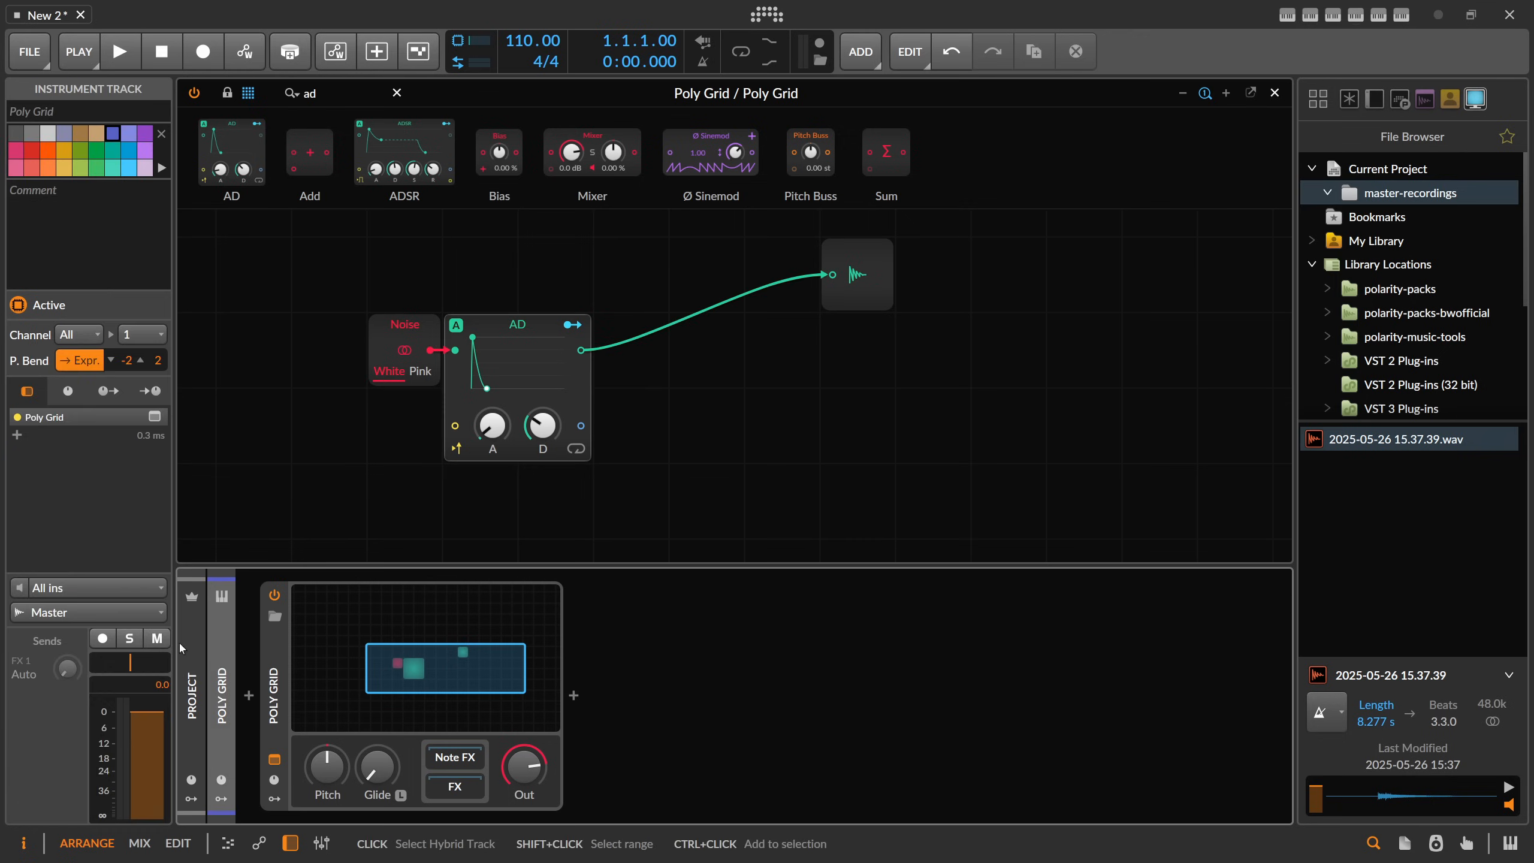
{"action": "left_click", "coordinate": [105, 640]}
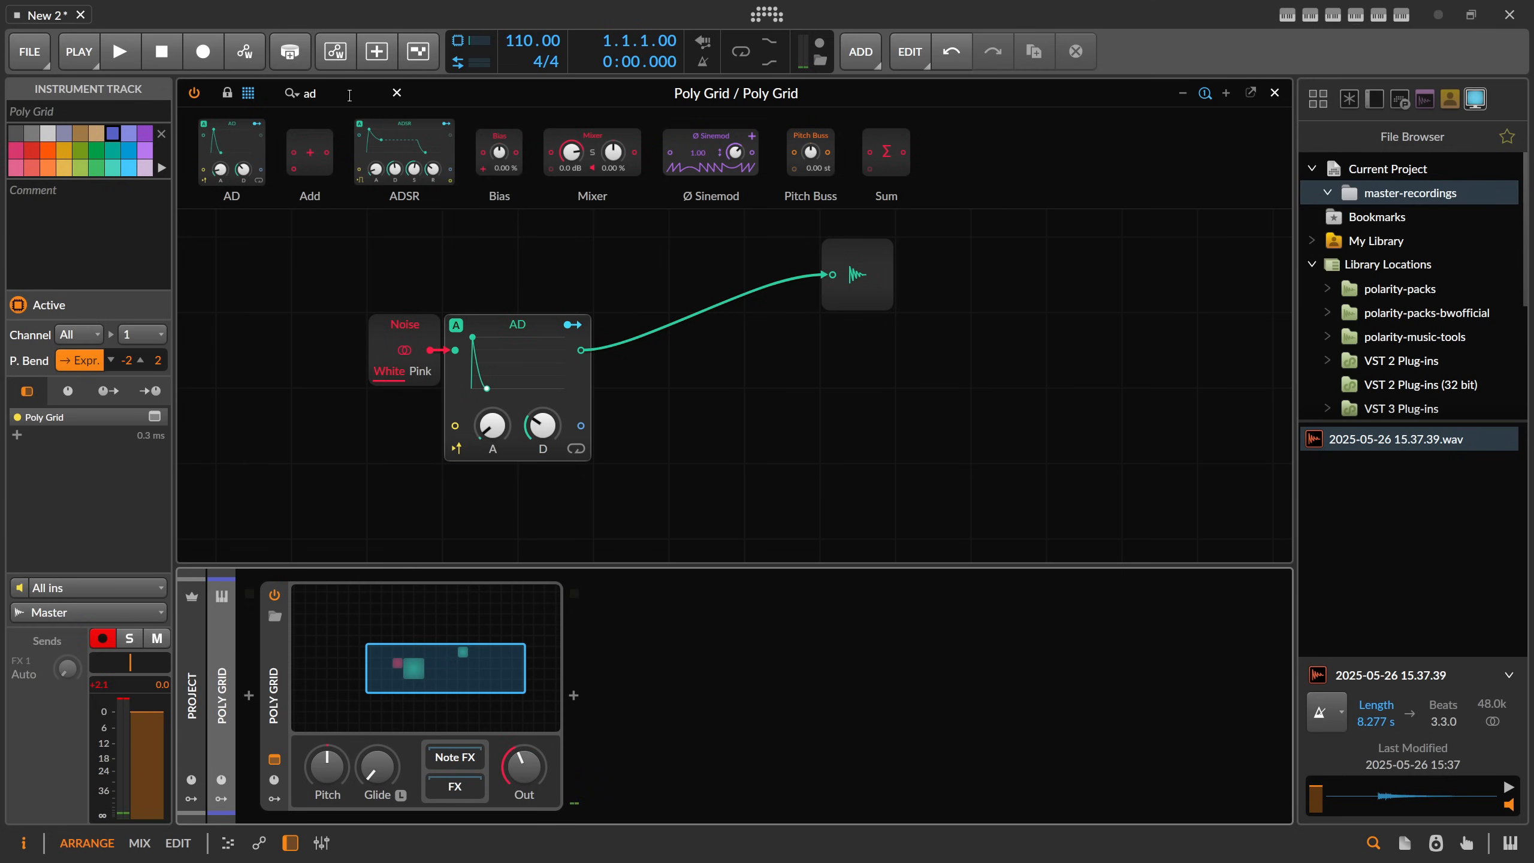
Step: Add a Triggers module below Noise and connect its output to the AD envelope's trigger input
{"action": "left_click_drag", "start_coordinate": [349, 95], "coordinate": [225, 112]}
{"action": "type", "text": "trigger"}
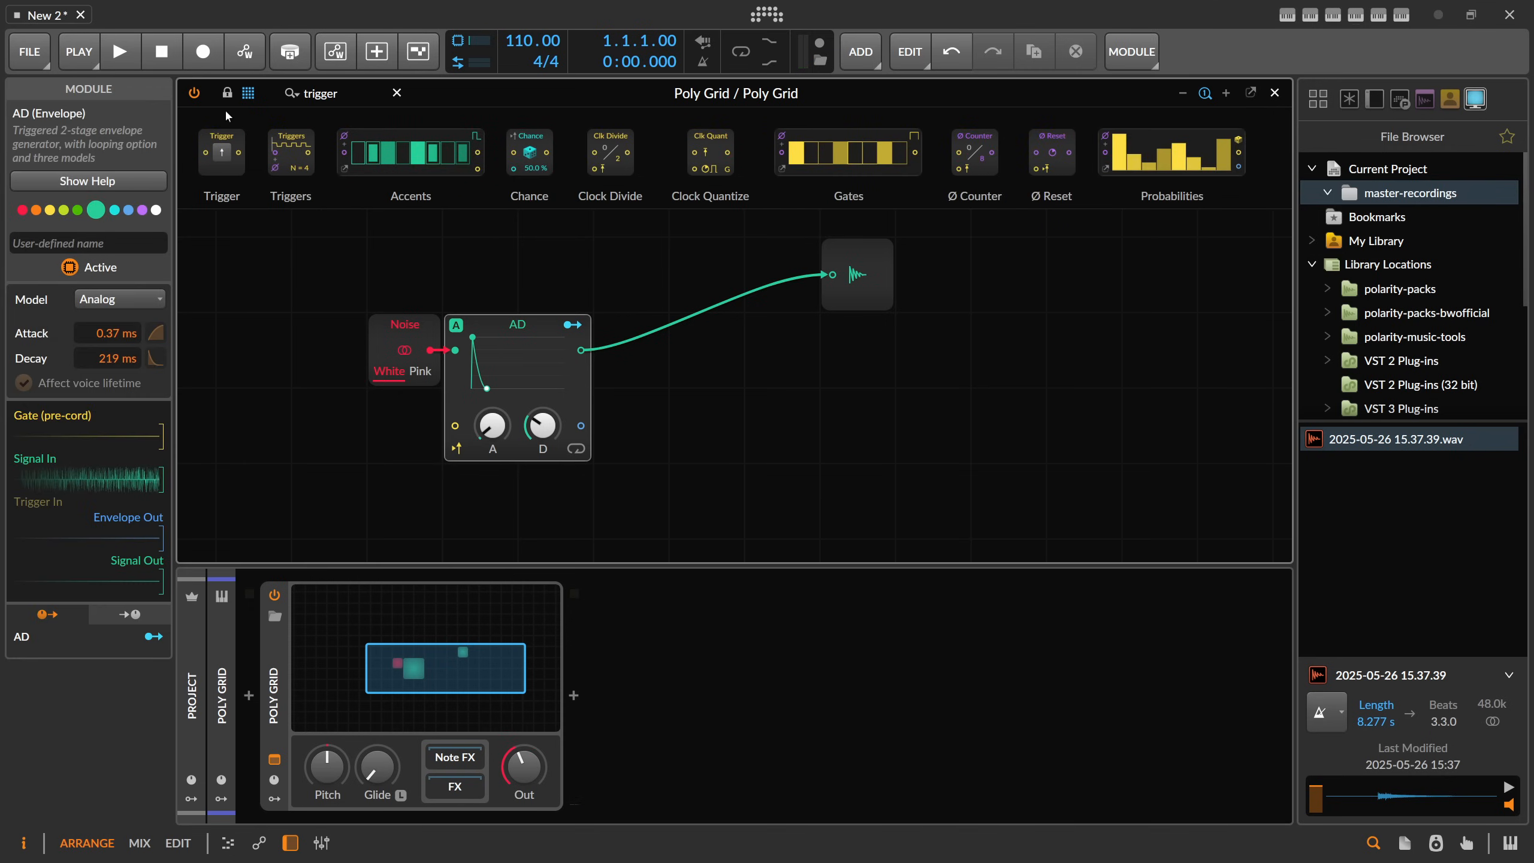
{"action": "left_click_drag", "start_coordinate": [291, 151], "coordinate": [404, 427]}
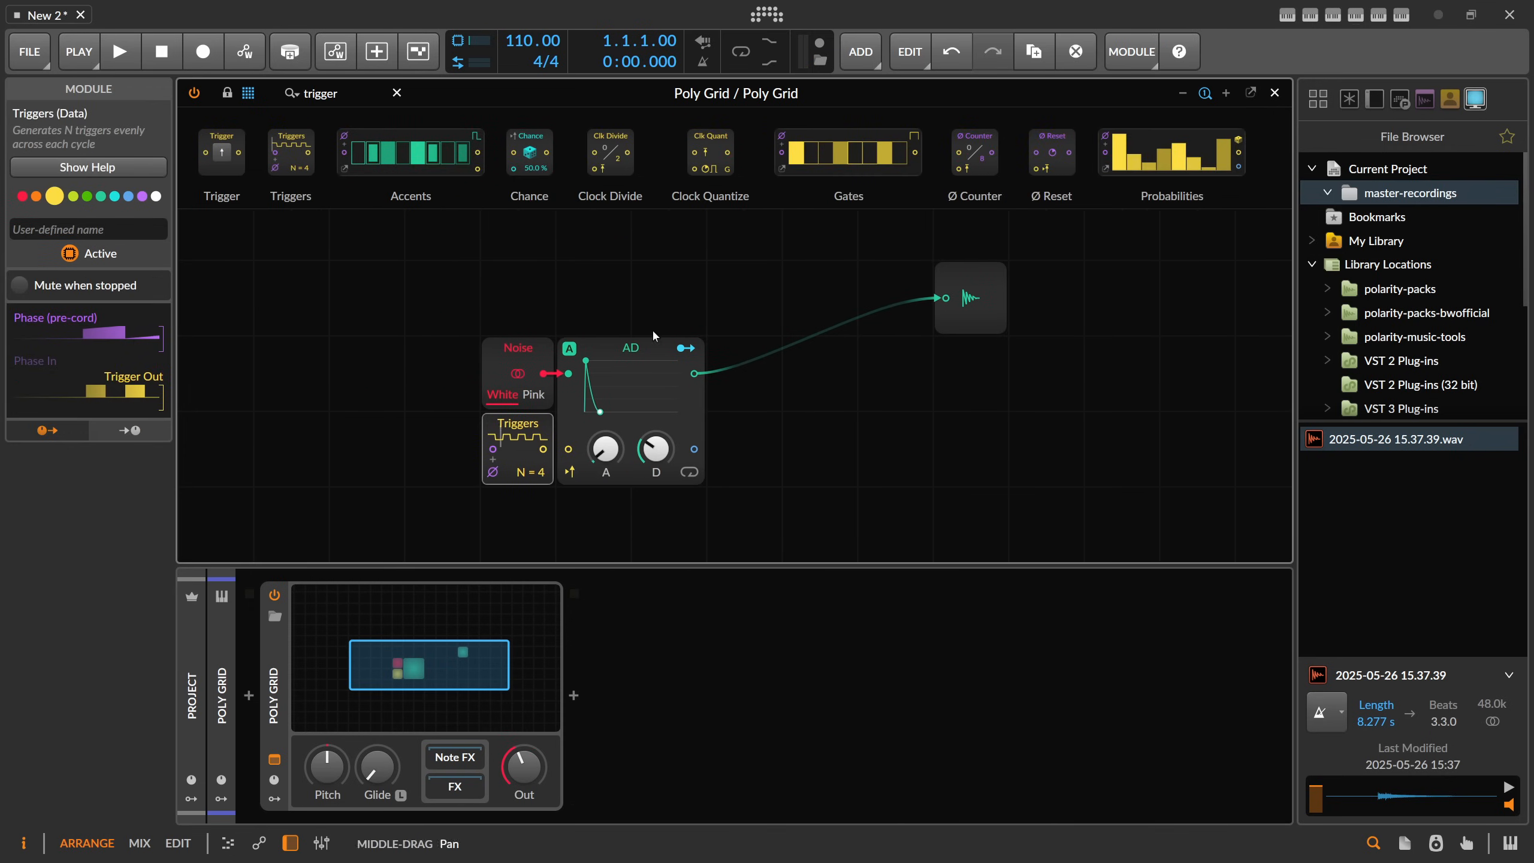
{"action": "left_click_drag", "start_coordinate": [543, 449], "coordinate": [568, 449]}
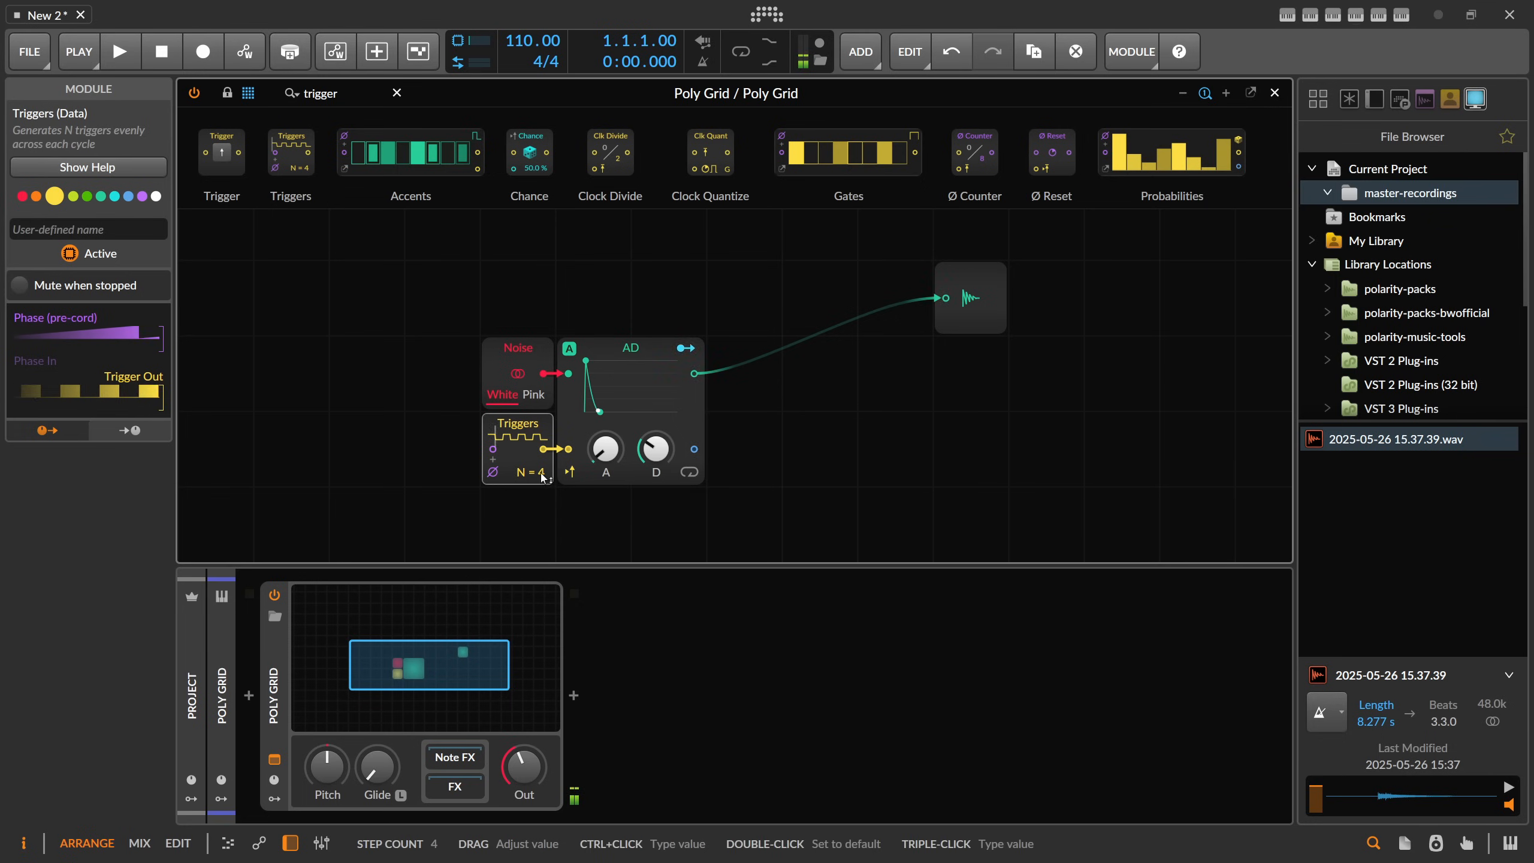
Step: Shorten the AD envelope's attack to about 0.03 ms and its decay to about 83.4 ms
{"action": "left_click_drag", "start_coordinate": [581, 369], "coordinate": [545, 365]}
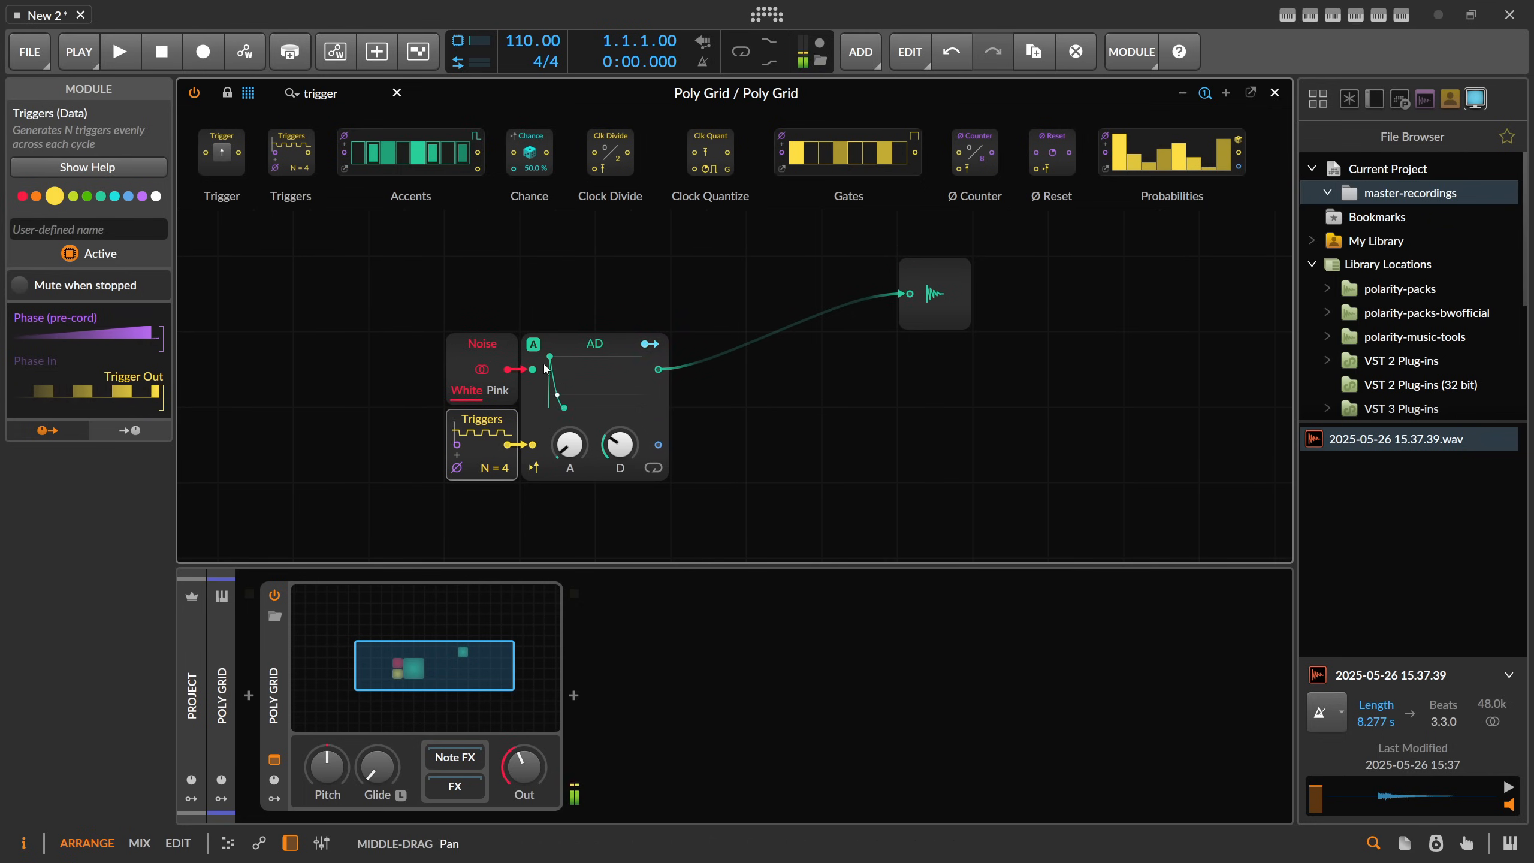
{"action": "left_click_drag", "start_coordinate": [569, 445], "coordinate": [620, 457]}
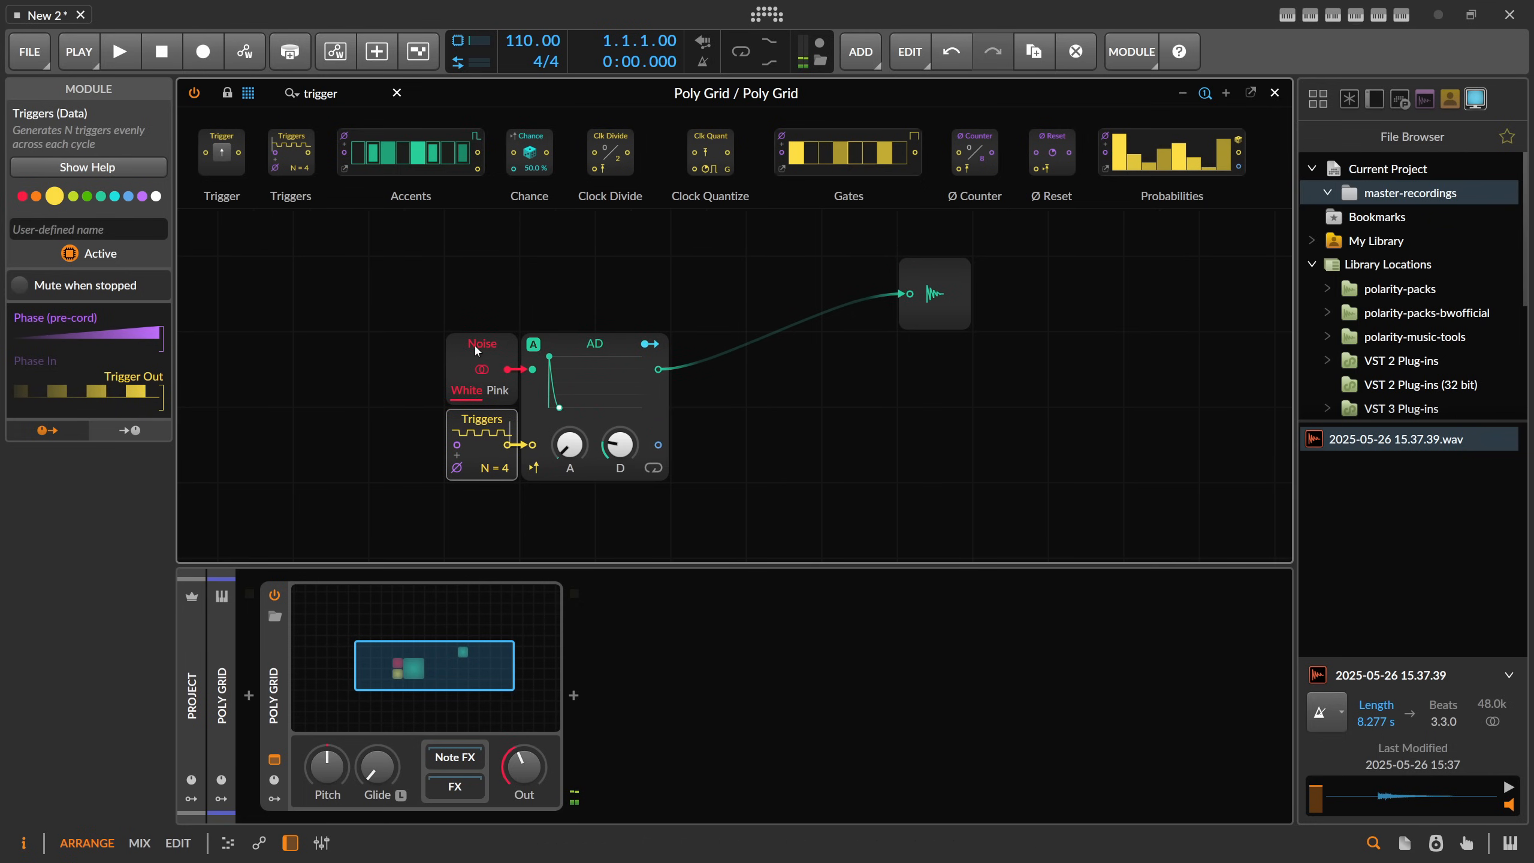
{"action": "left_click_drag", "start_coordinate": [475, 344], "coordinate": [432, 331]}
{"action": "left_click", "coordinate": [506, 325]}
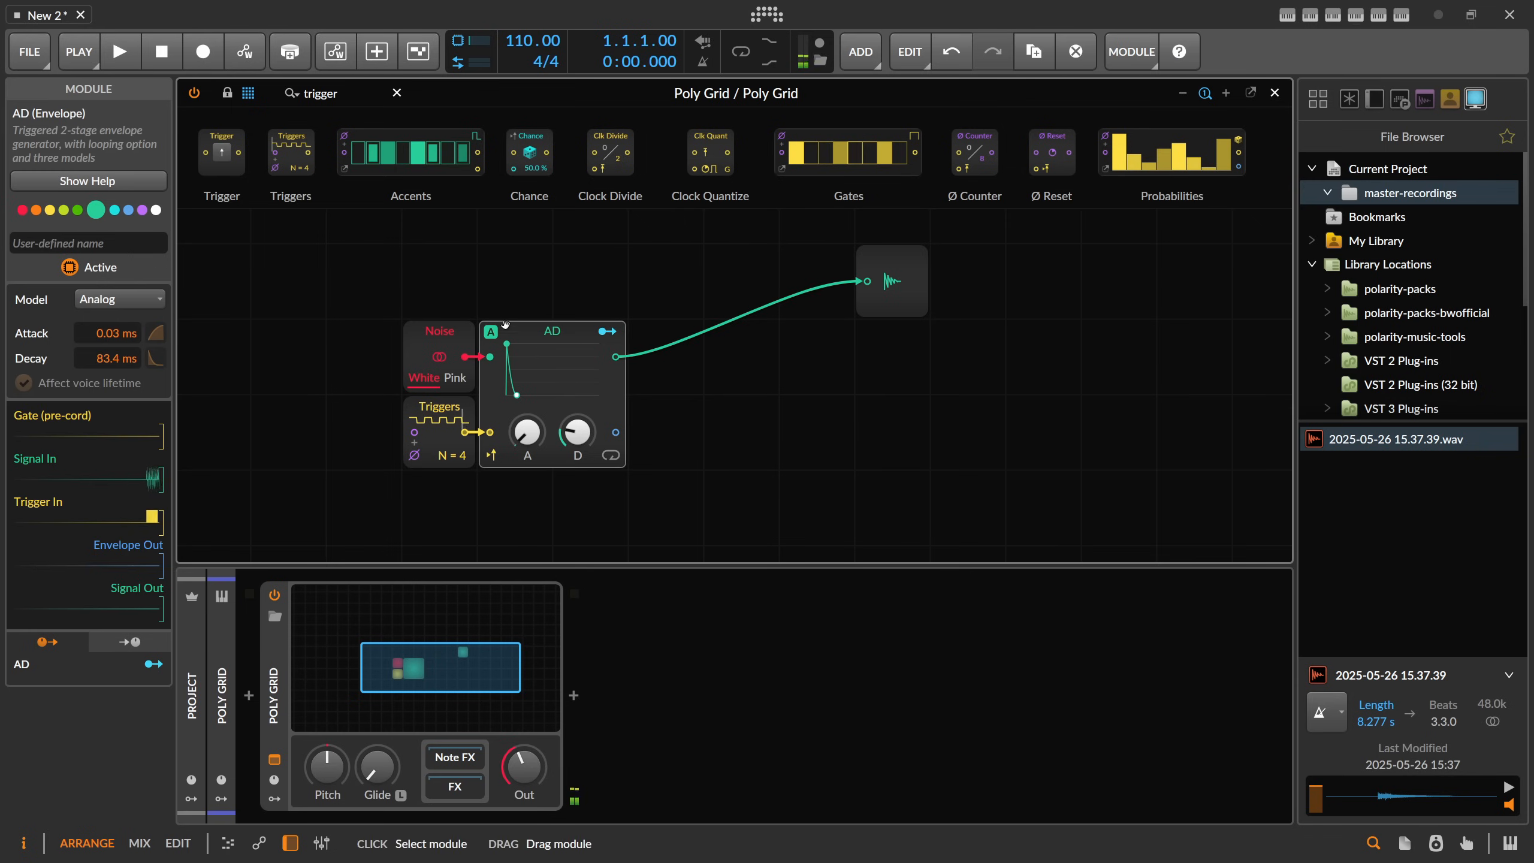
Step: Turn off Free-run when stopped for the Poly Grid device phase, and briefly play the transport to test it
{"action": "left_click", "coordinate": [286, 633]}
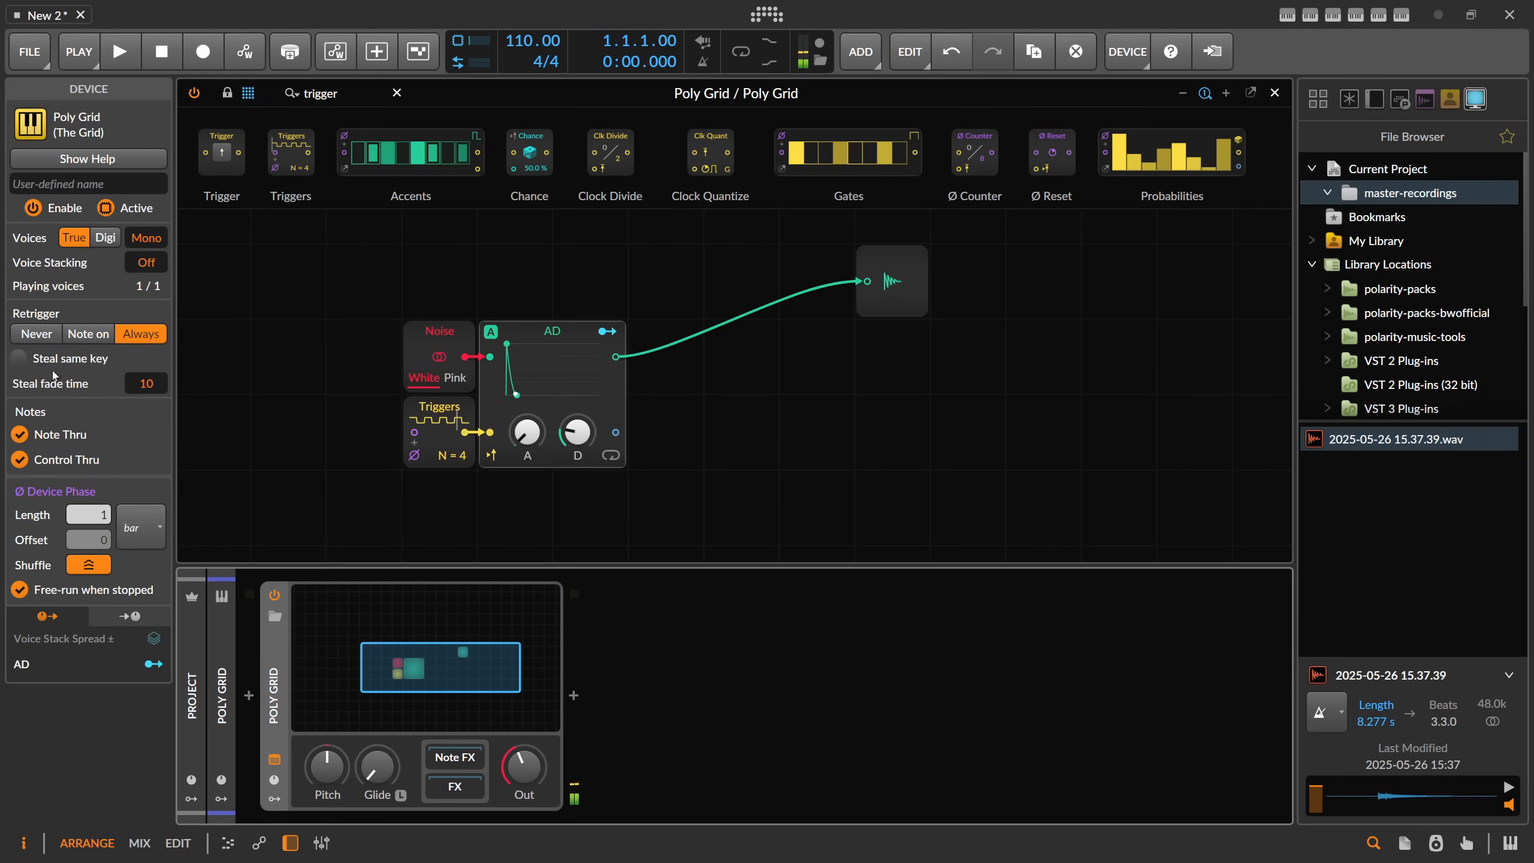
{"action": "left_click", "coordinate": [21, 592]}
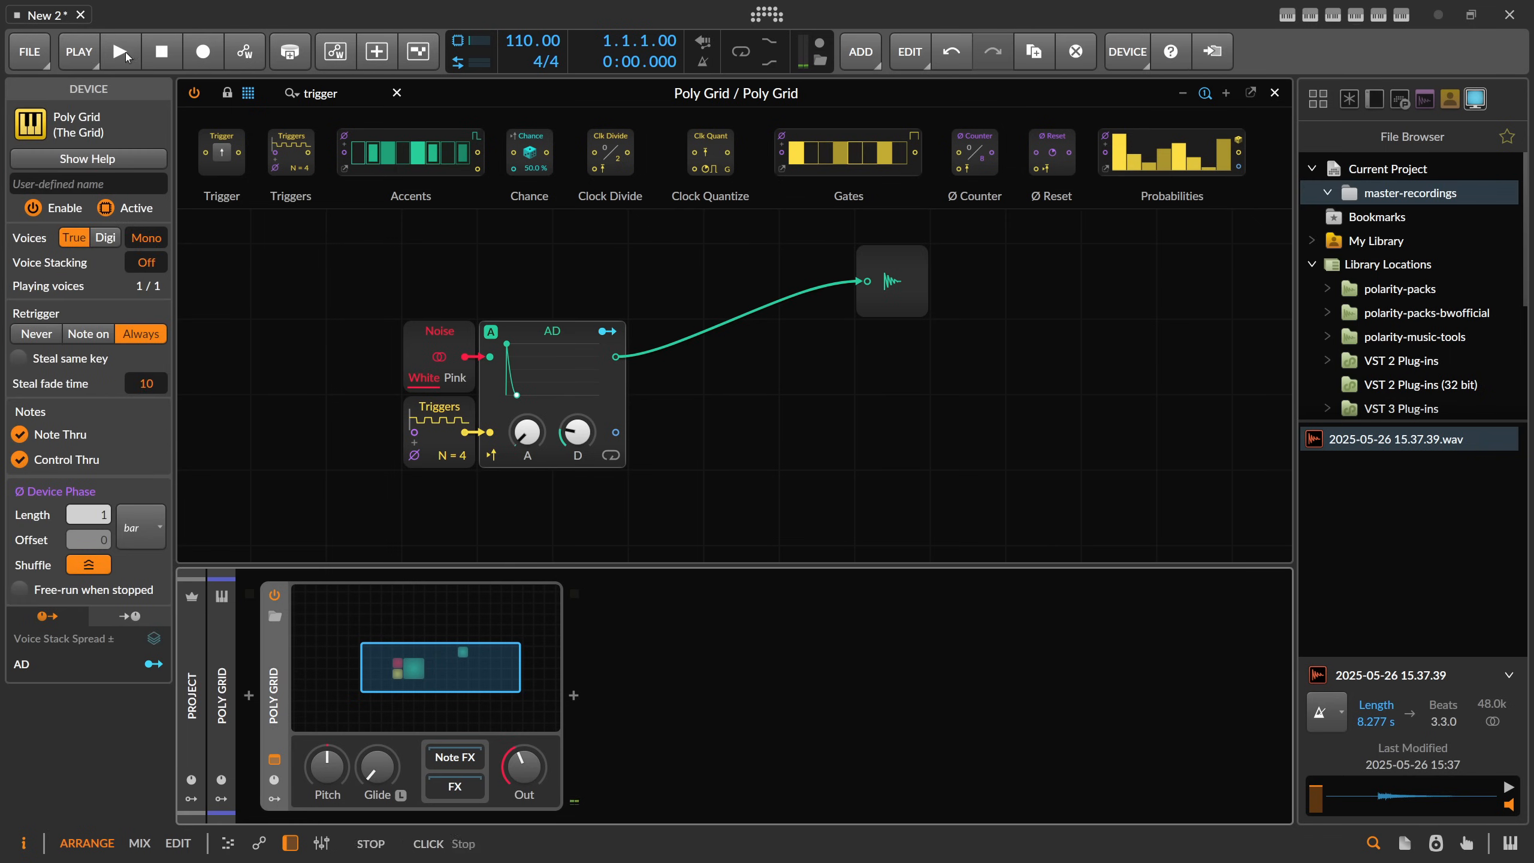
{"action": "left_click", "coordinate": [125, 53]}
{"action": "left_click", "coordinate": [139, 58]}
Step: Move the Triggers module away from the AD envelope and set its step count to 2
{"action": "left_click_drag", "start_coordinate": [444, 410], "coordinate": [368, 410]}
{"action": "left_click_drag", "start_coordinate": [354, 304], "coordinate": [404, 300]}
{"action": "left_click_drag", "start_coordinate": [429, 451], "coordinate": [429, 472]}
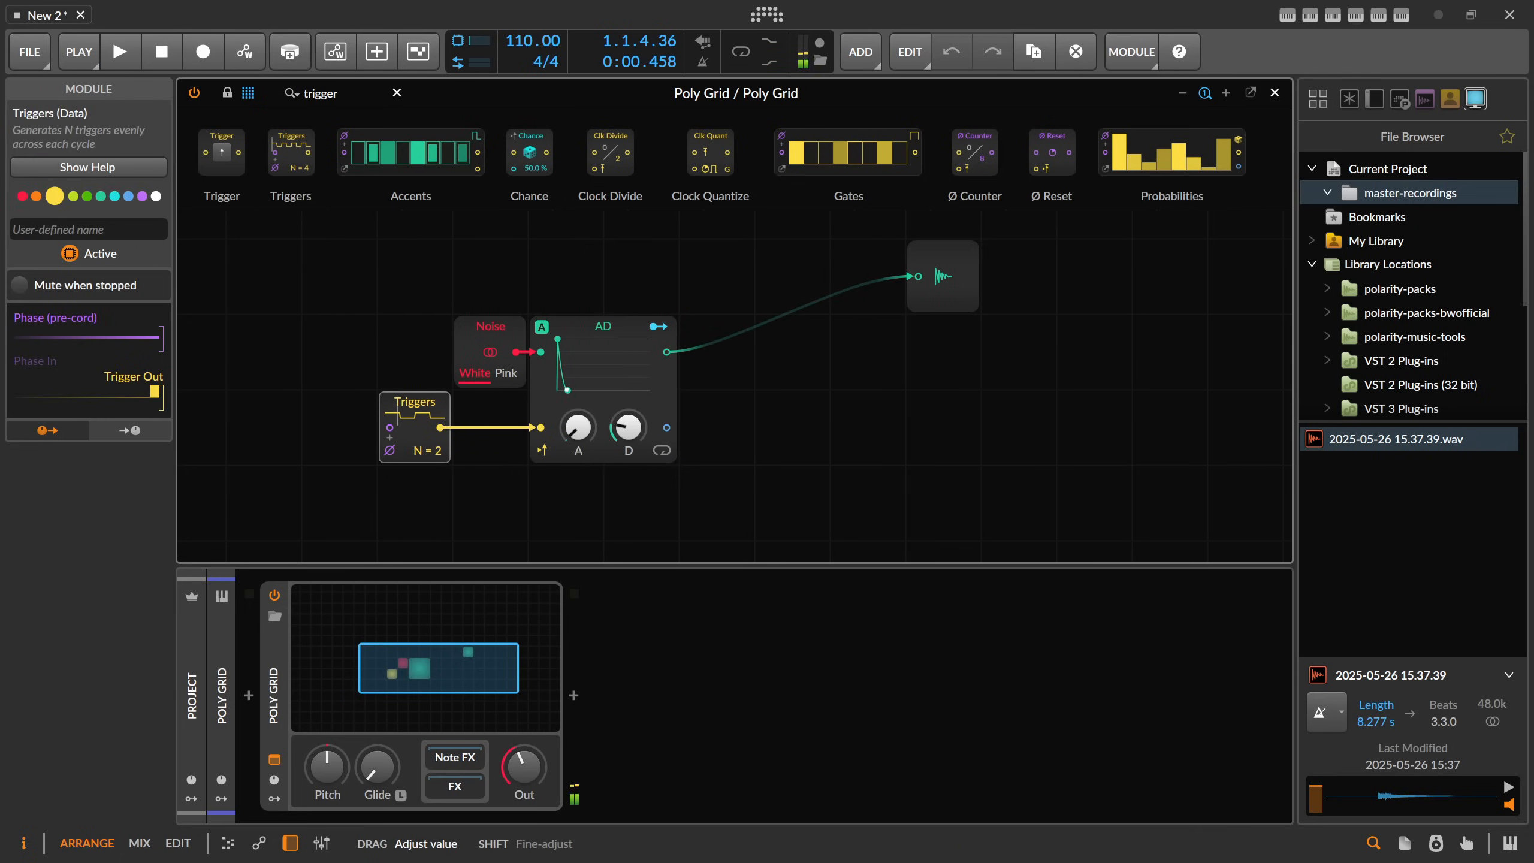
Step: Add a Phase In module before the Noise and Triggers modules
{"action": "left_click", "coordinate": [347, 93]}
{"action": "type", "text": "phase"}
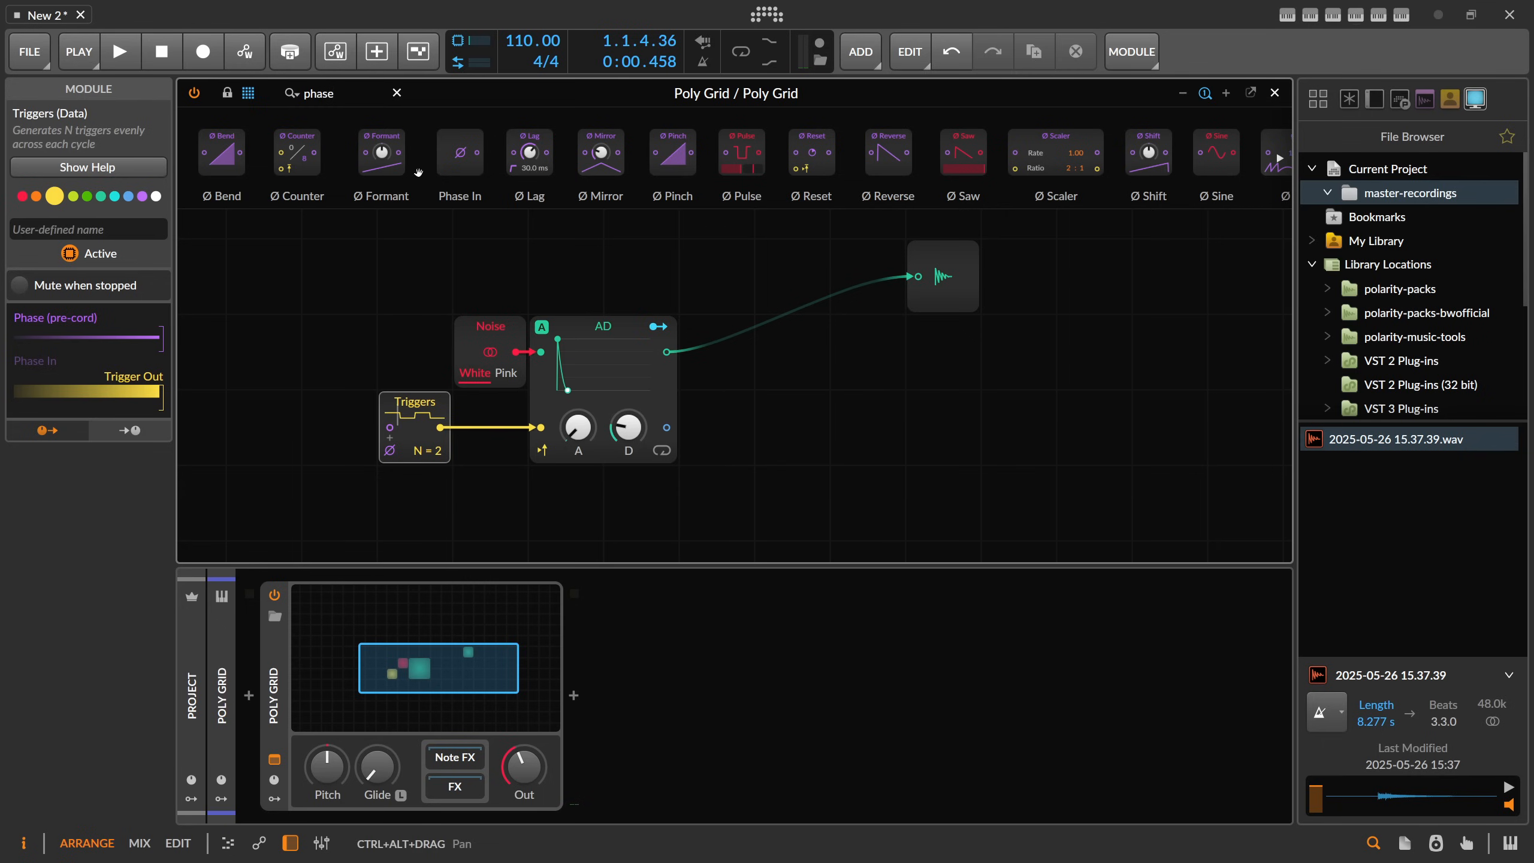
{"action": "left_click_drag", "start_coordinate": [450, 160], "coordinate": [263, 352]}
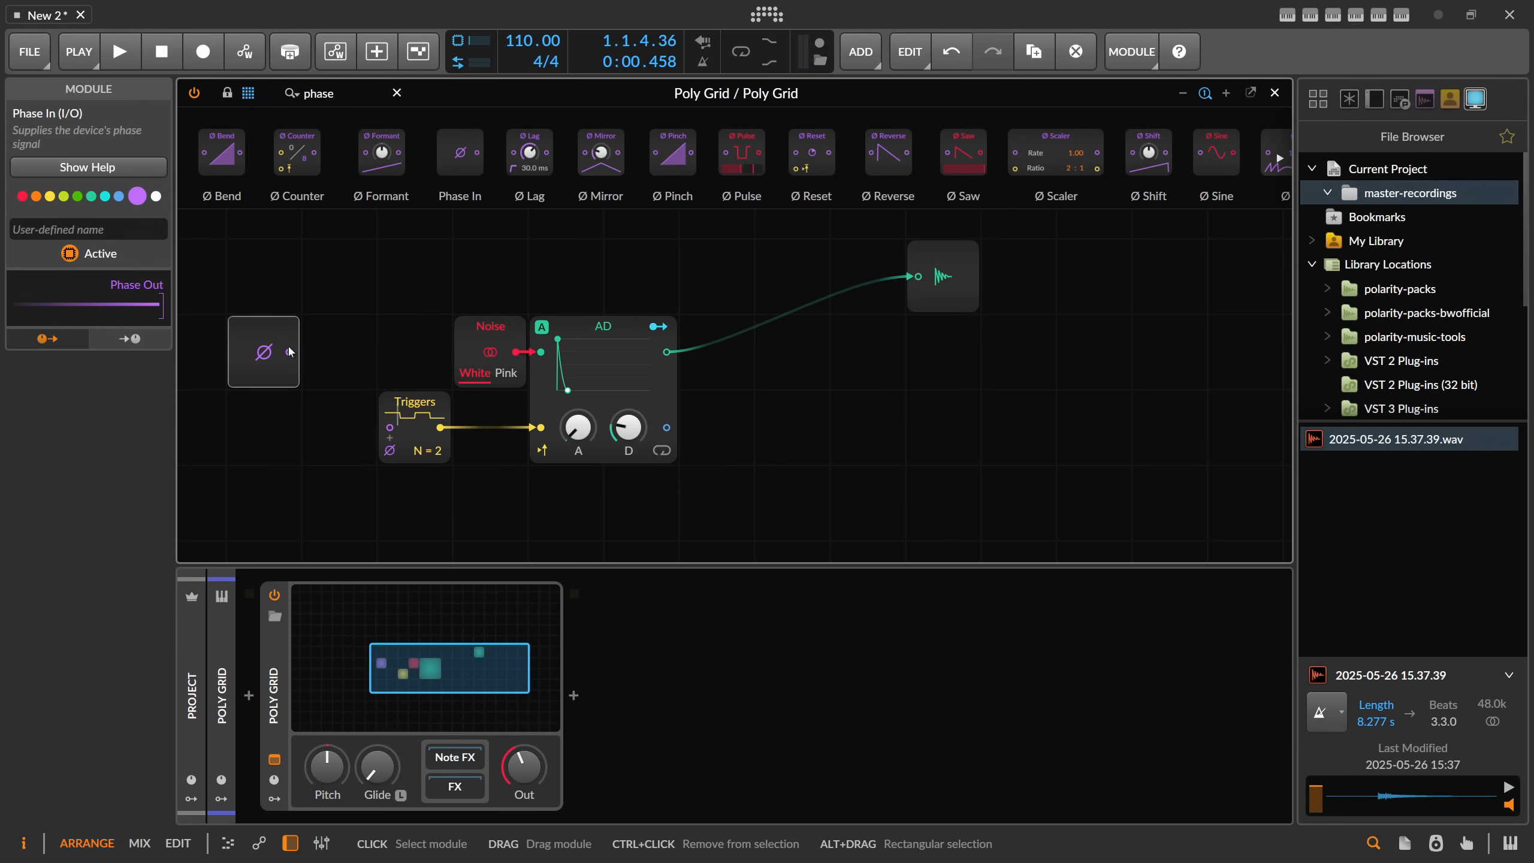
Step: Add a Modulator Out fed by Phase In and map it to increase the AD envelope's decay, auditioning during playback
{"action": "left_click_drag", "start_coordinate": [349, 93], "coordinate": [184, 91]}
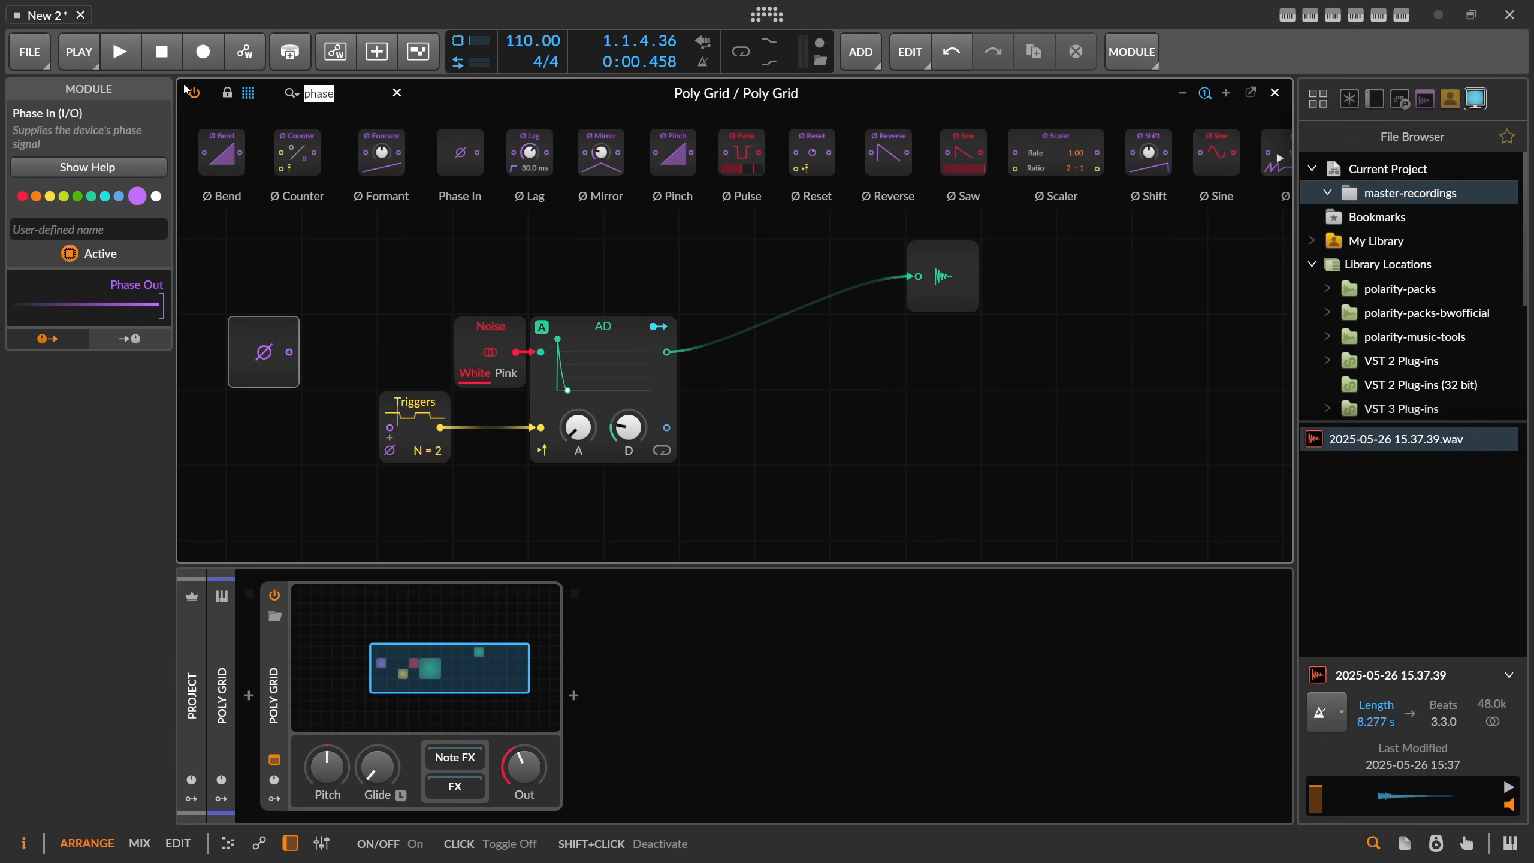
{"action": "type", "text": "mod"}
{"action": "left_click_drag", "start_coordinate": [344, 154], "coordinate": [306, 350]}
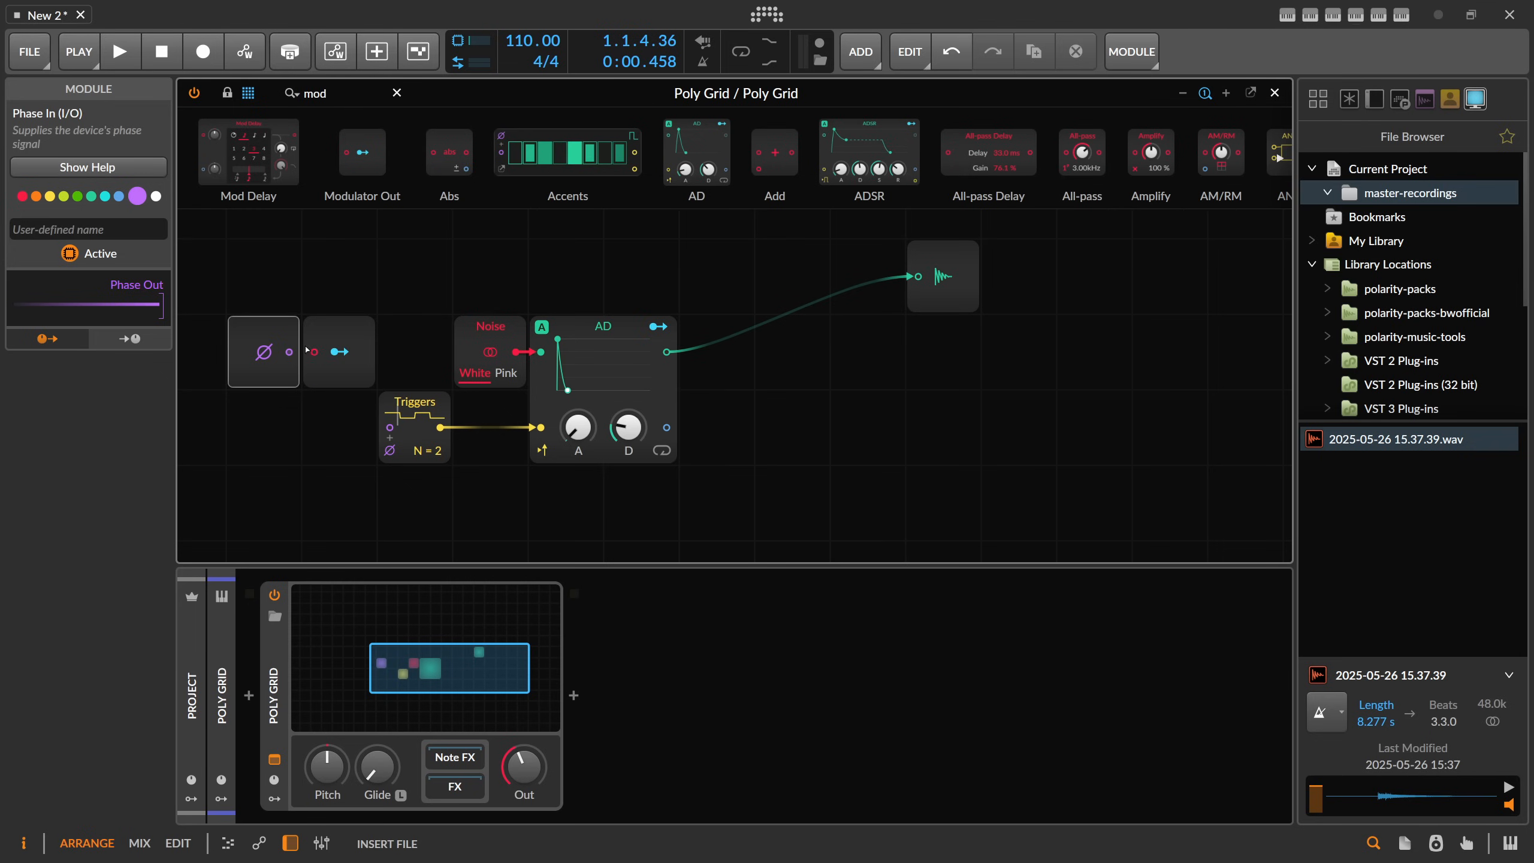
{"action": "left_click", "coordinate": [340, 352]}
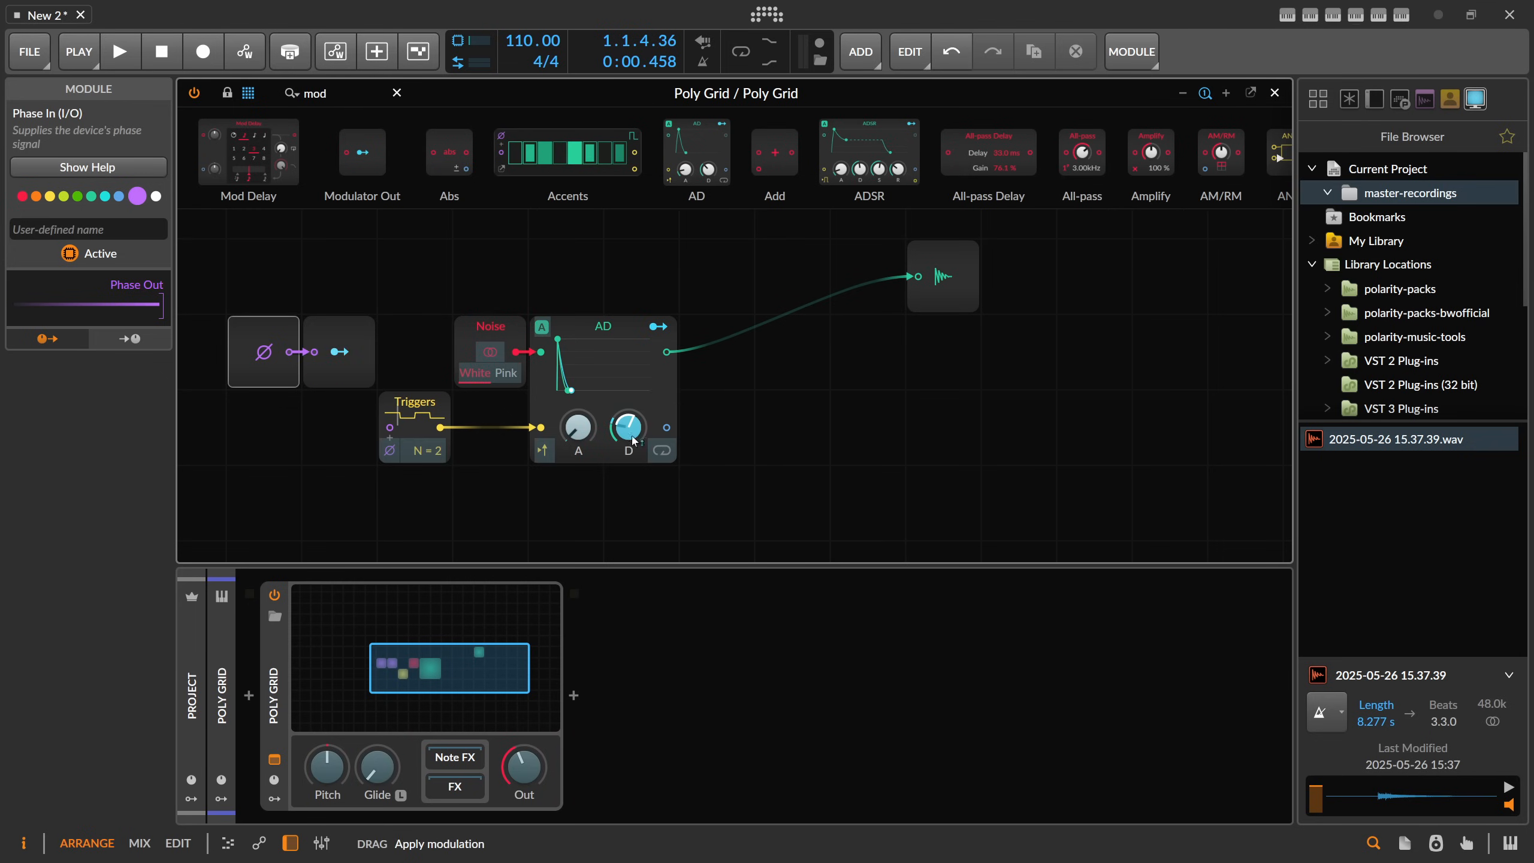
{"action": "left_click_drag", "start_coordinate": [633, 440], "coordinate": [632, 448]}
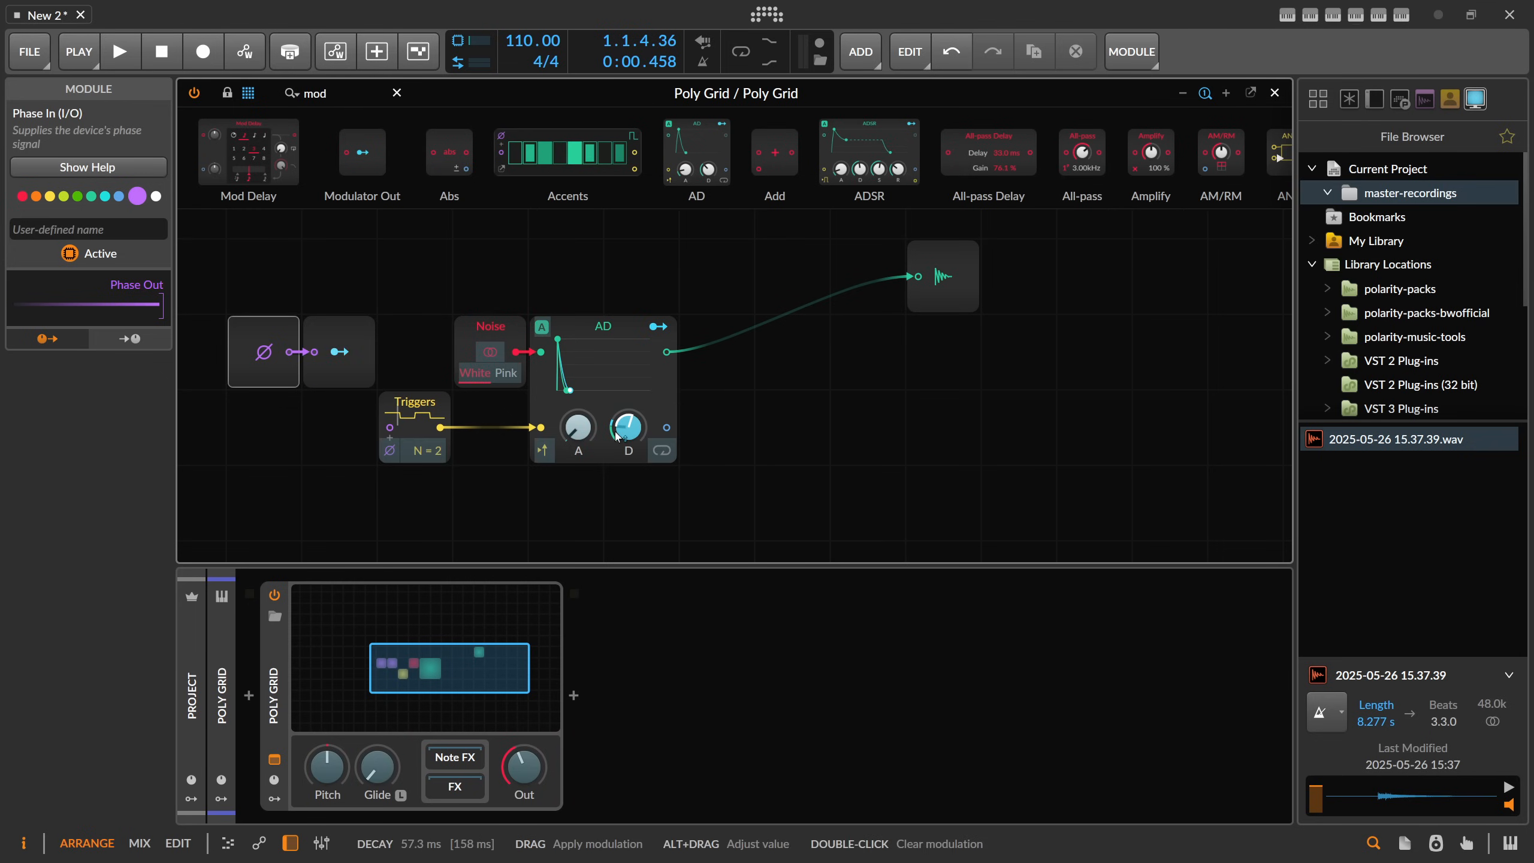
{"action": "key", "text": "space"}
{"action": "left_click", "coordinate": [349, 363]}
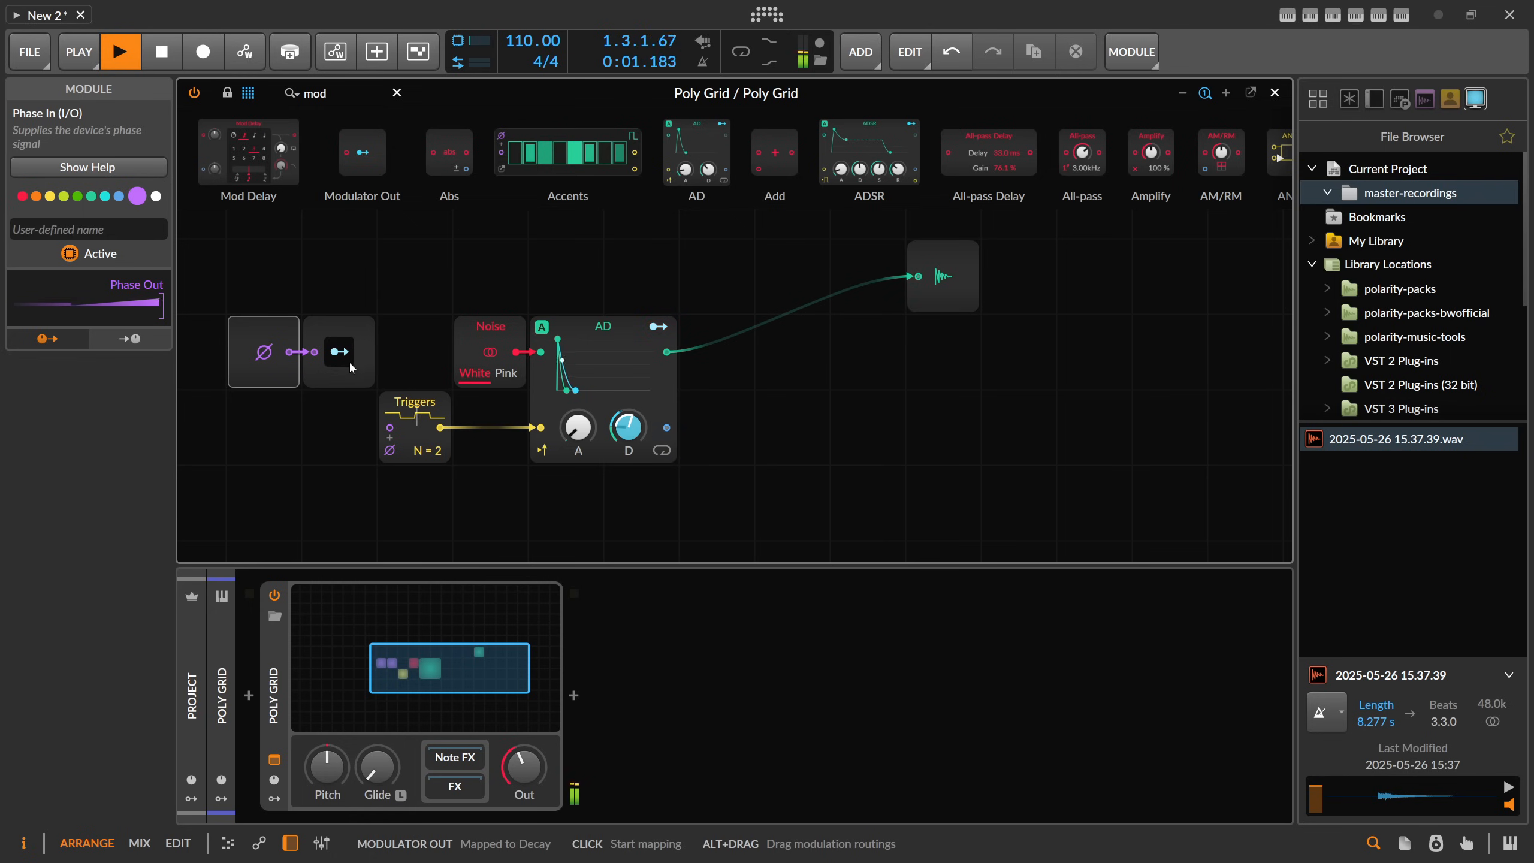
Step: Set the Triggers step count to 16 and modulate it by -10 from the Modulator Out during playback
{"action": "mouse_move", "coordinate": [428, 451]}
{"action": "left_mouse_down"}
{"action": "mouse_move", "coordinate": [428, 438]}
{"action": "mouse_move", "coordinate": [438, 453]}
{"action": "mouse_move", "coordinate": [425, 450]}
{"action": "left_mouse_up"}
{"action": "key", "text": "space"}
{"action": "key", "text": "space"}
{"action": "key", "text": "space"}
{"action": "left_click", "coordinate": [339, 352]}
{"action": "key", "text": "space"}
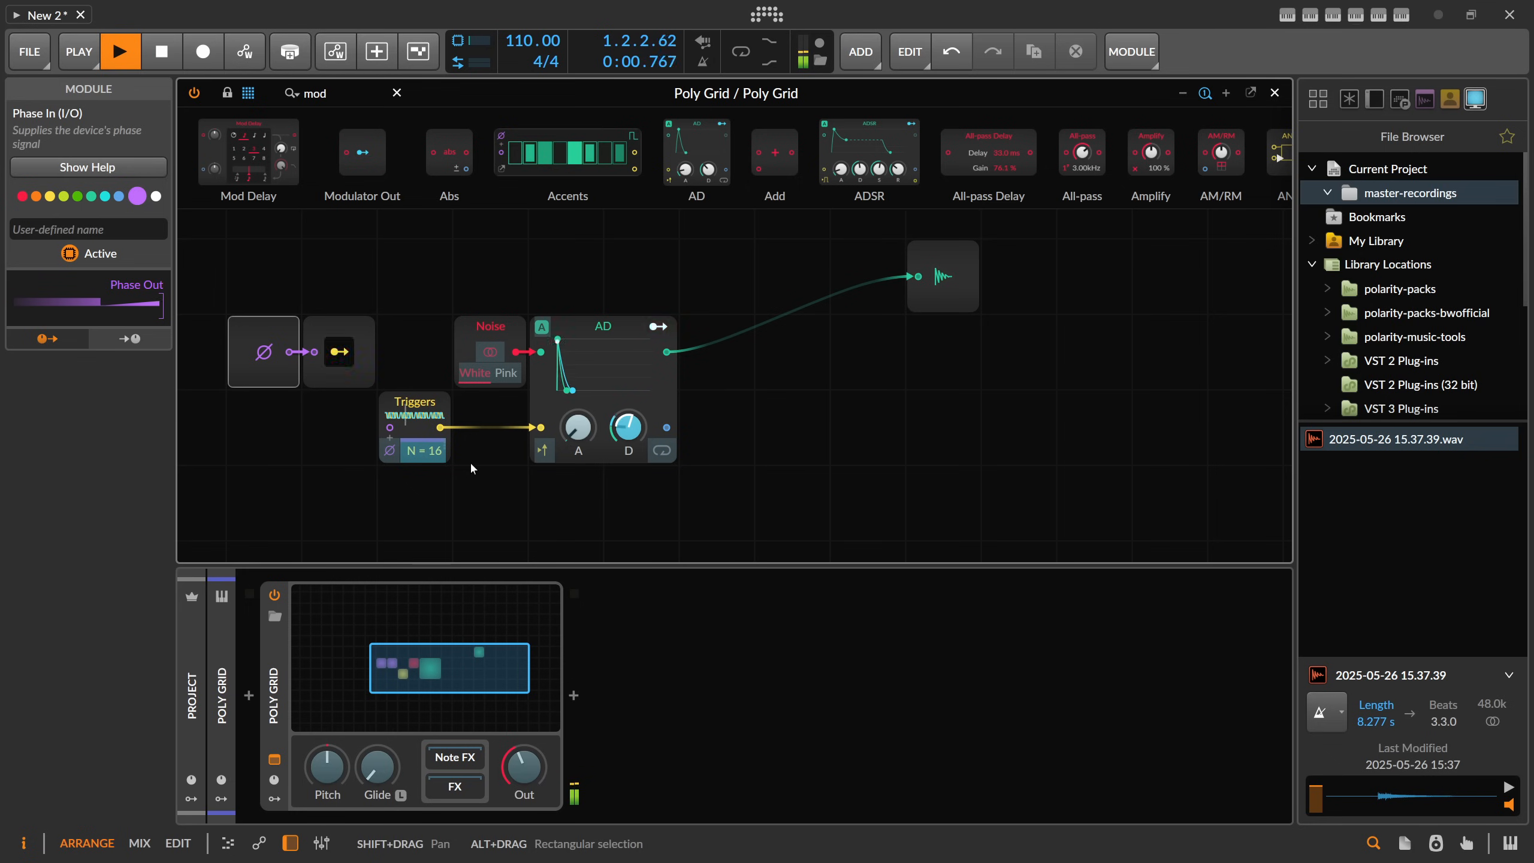
{"action": "left_click", "coordinate": [341, 353]}
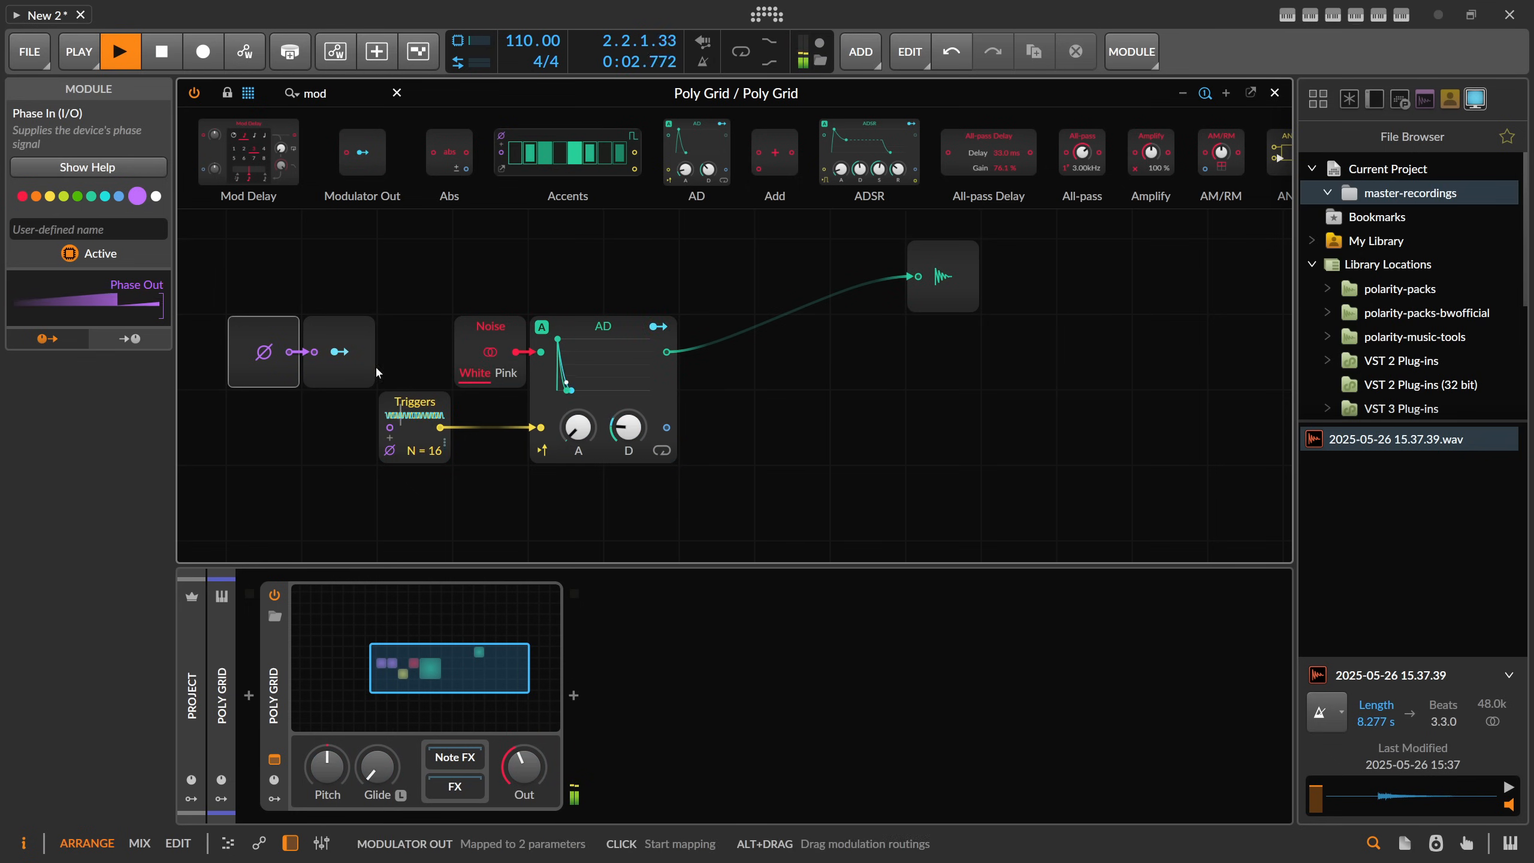
Step: Move Triggers directly beneath the Modulator Out and adjust Poly Grid's output level while auditioning the pattern
{"action": "left_click_drag", "start_coordinate": [399, 400], "coordinate": [322, 435]}
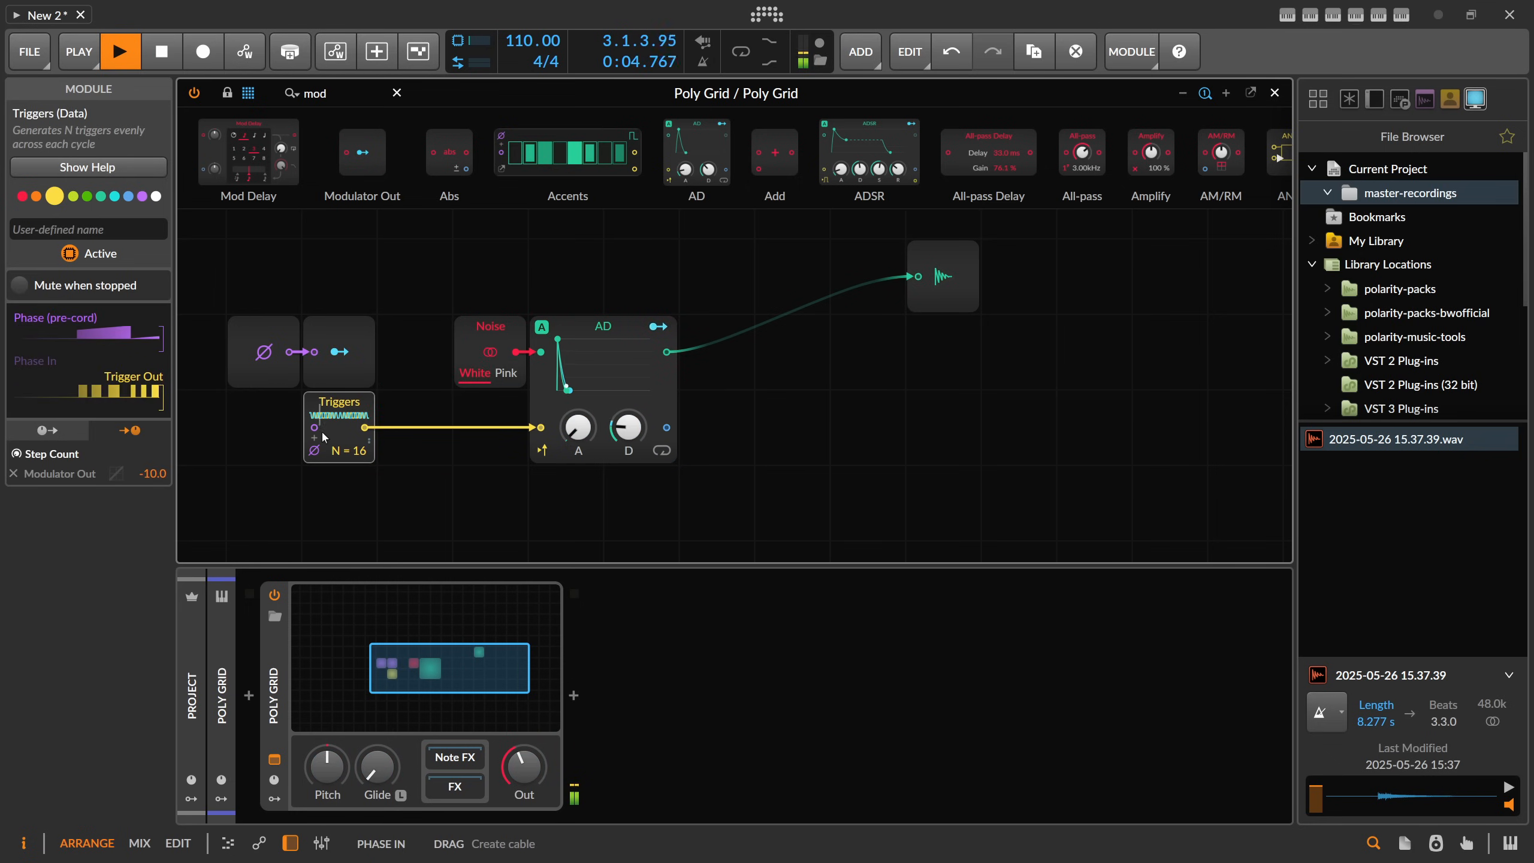
{"action": "key", "text": "space"}
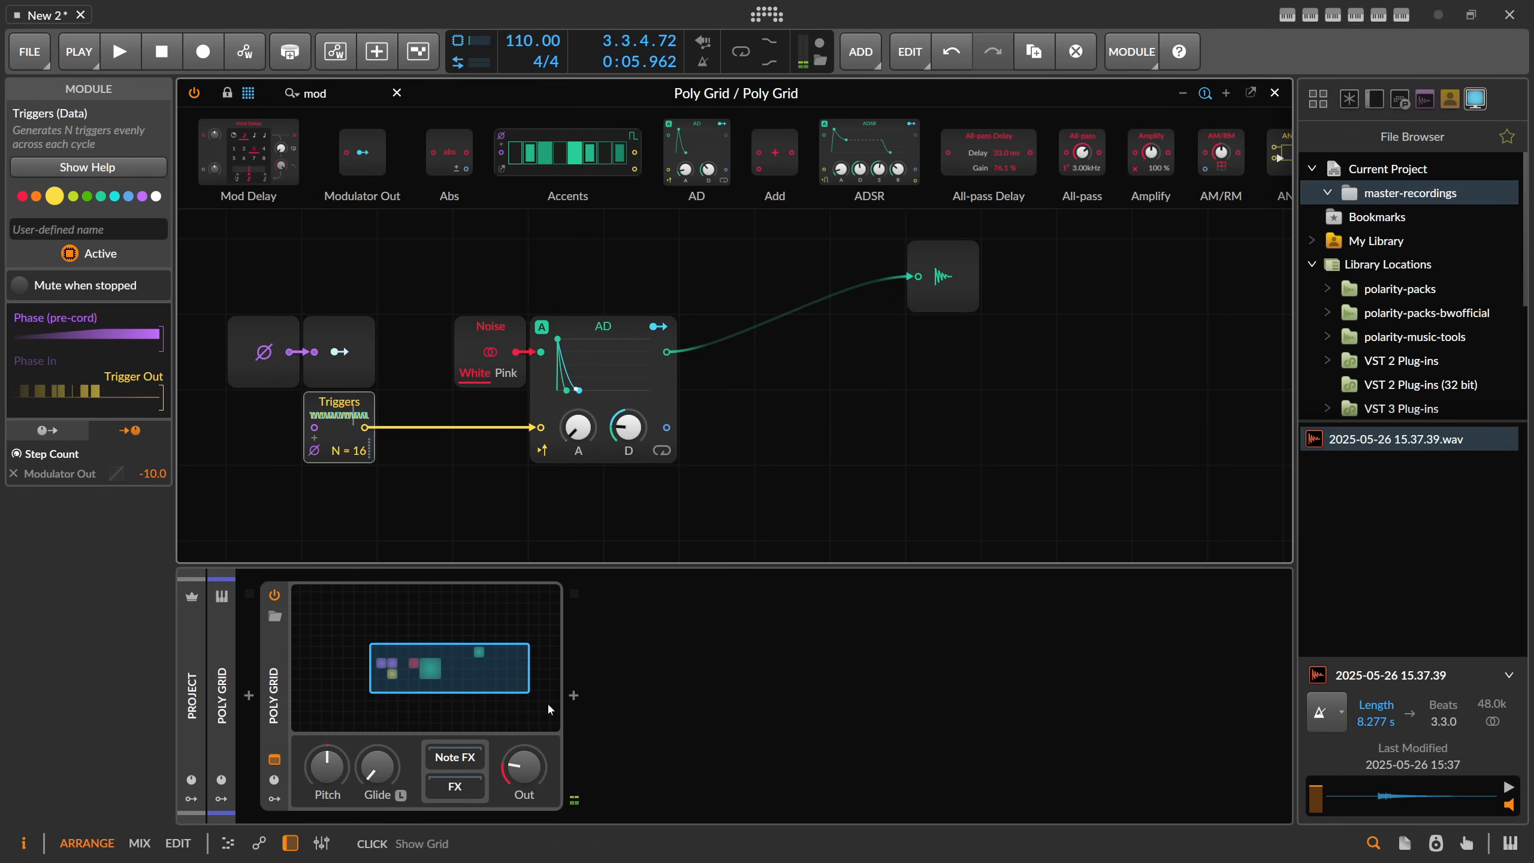
{"action": "key", "text": "space"}
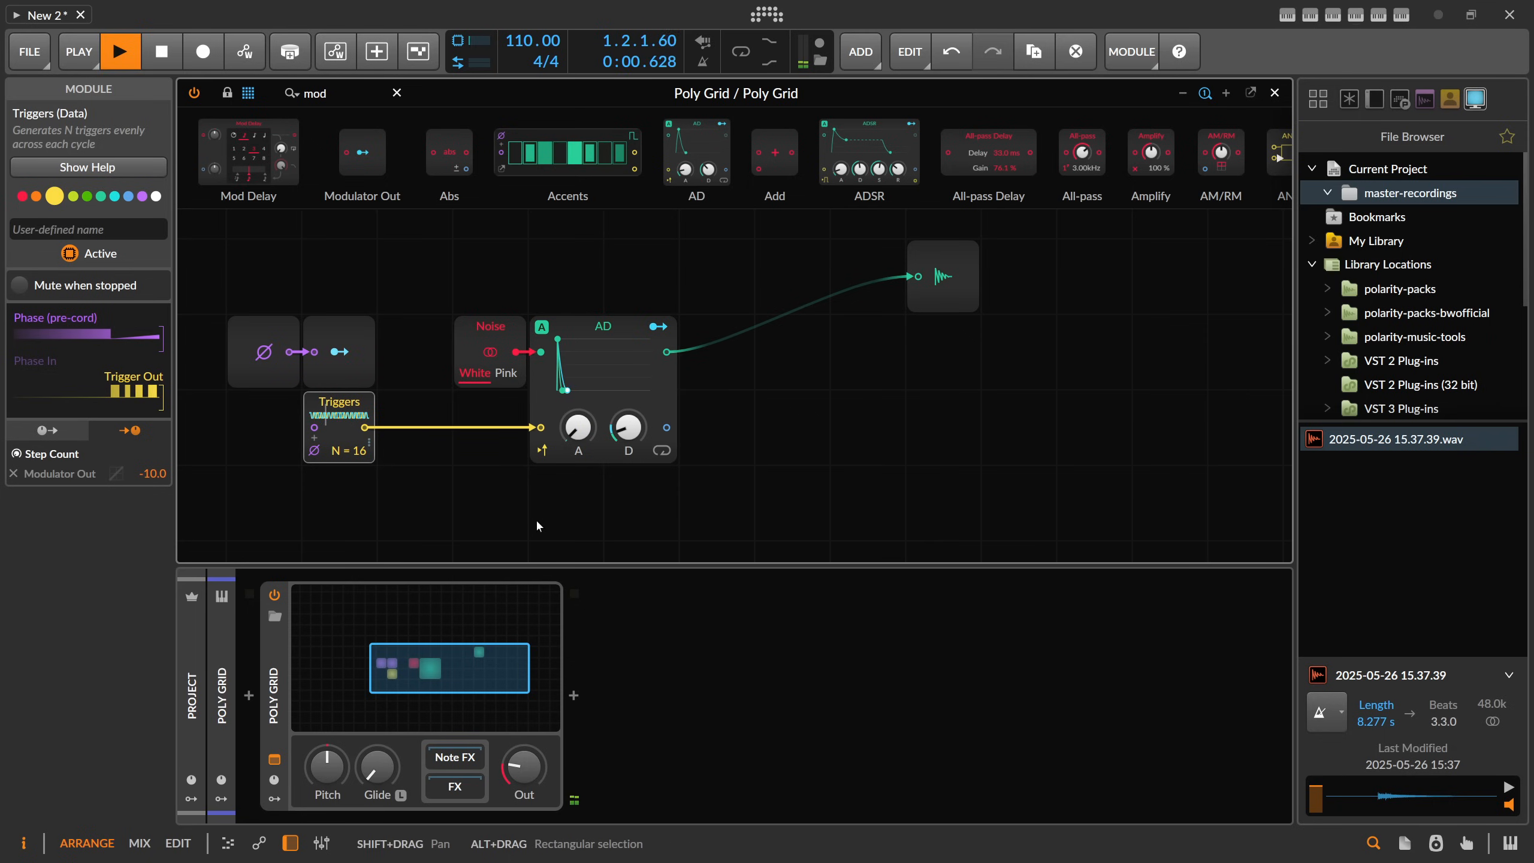
{"action": "left_click_drag", "start_coordinate": [628, 428], "coordinate": [628, 424]}
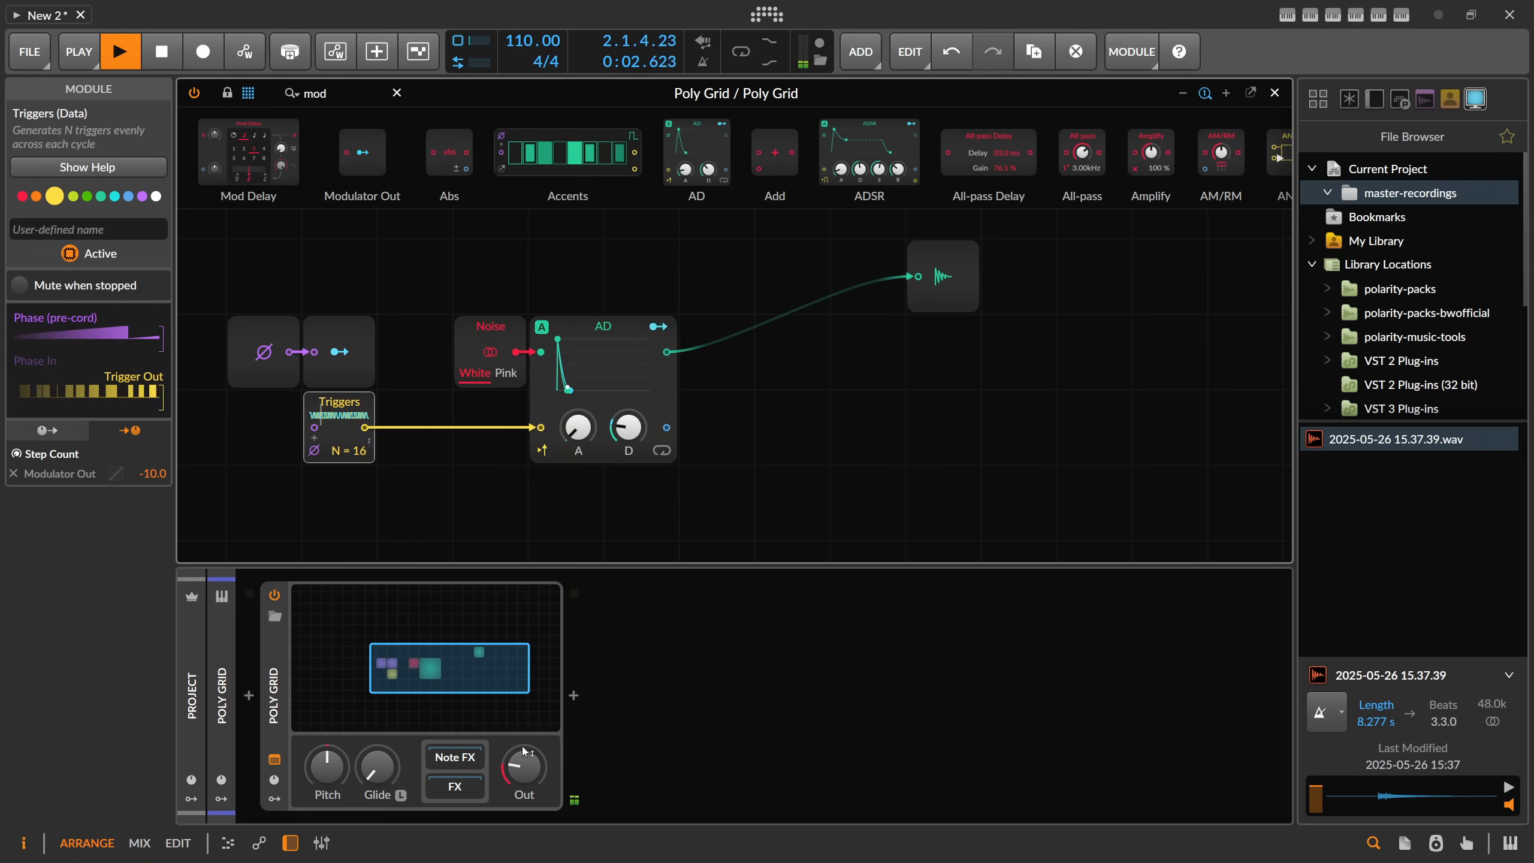
{"action": "left_click_drag", "start_coordinate": [524, 767], "coordinate": [524, 737]}
{"action": "key", "text": "space"}
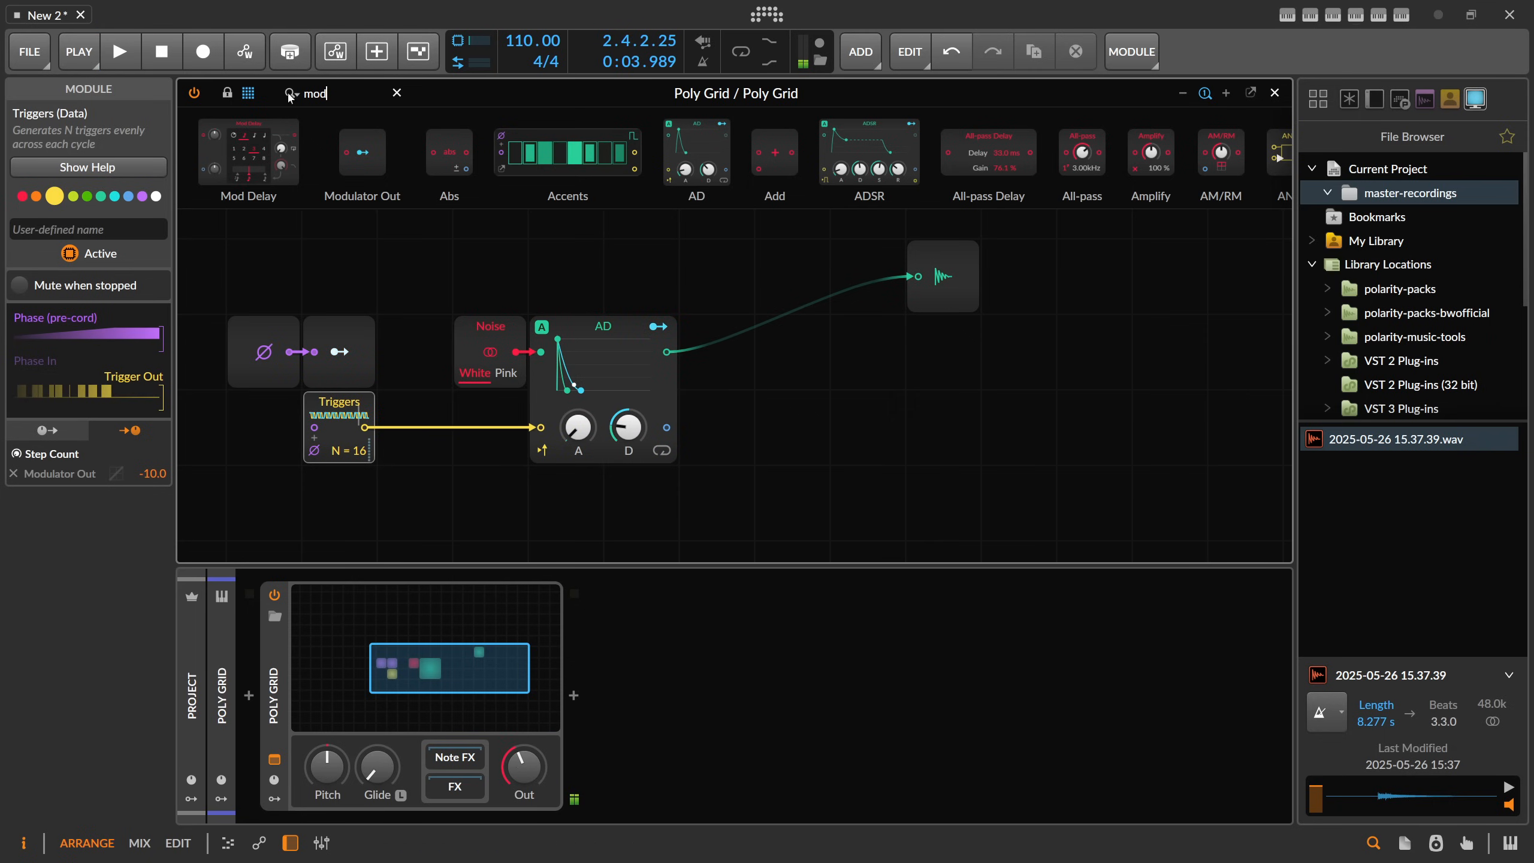
Step: Insert a High-pass filter between the AD envelope and the audio output with a cutoff of about 681 Hz, and start playback
{"action": "type", "text": "jigh"}
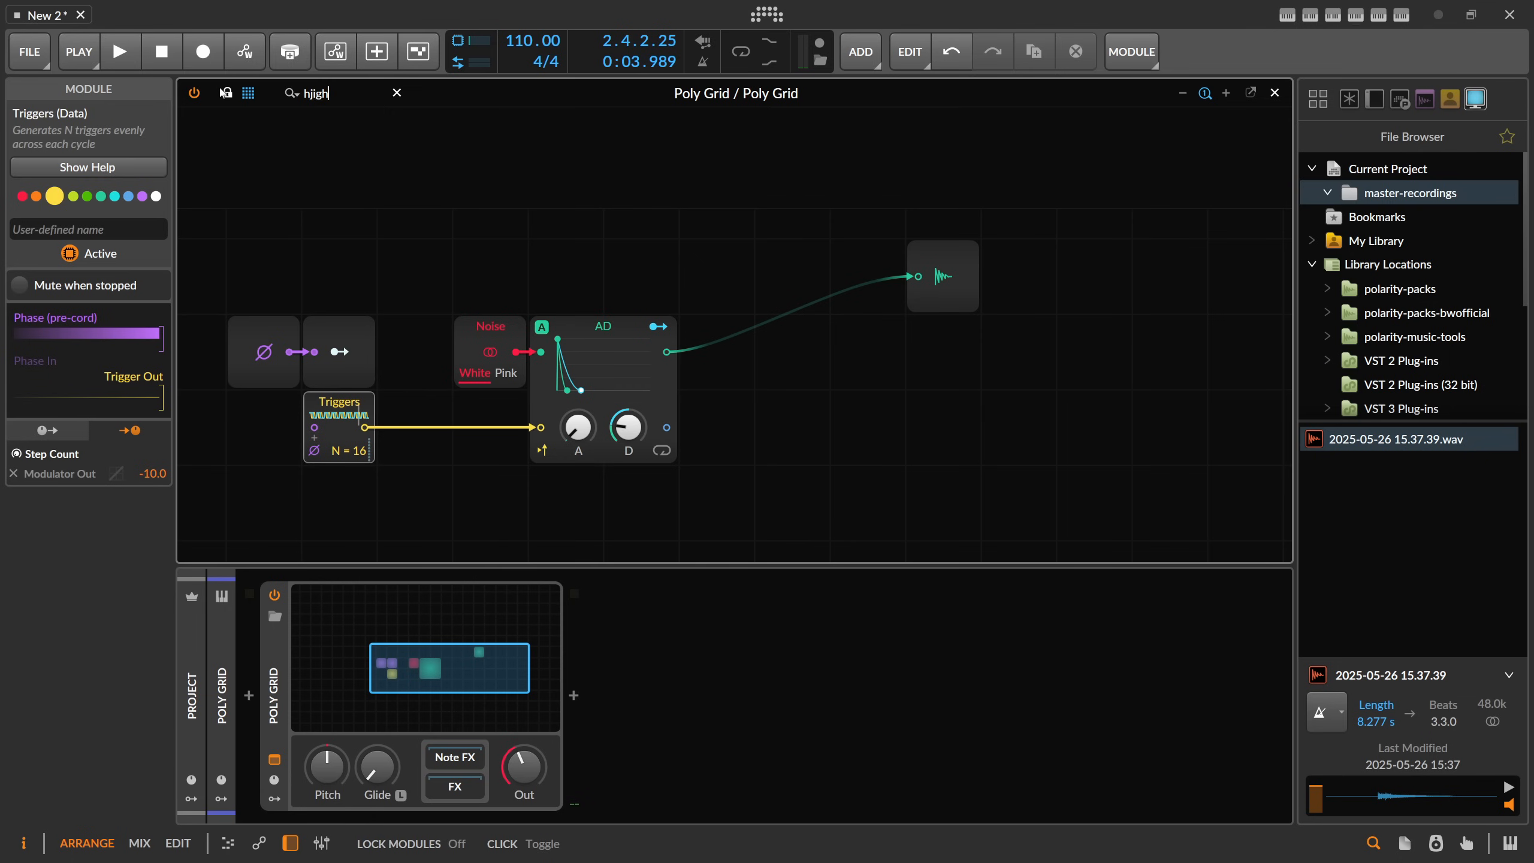
{"action": "type", "text": "ig"}
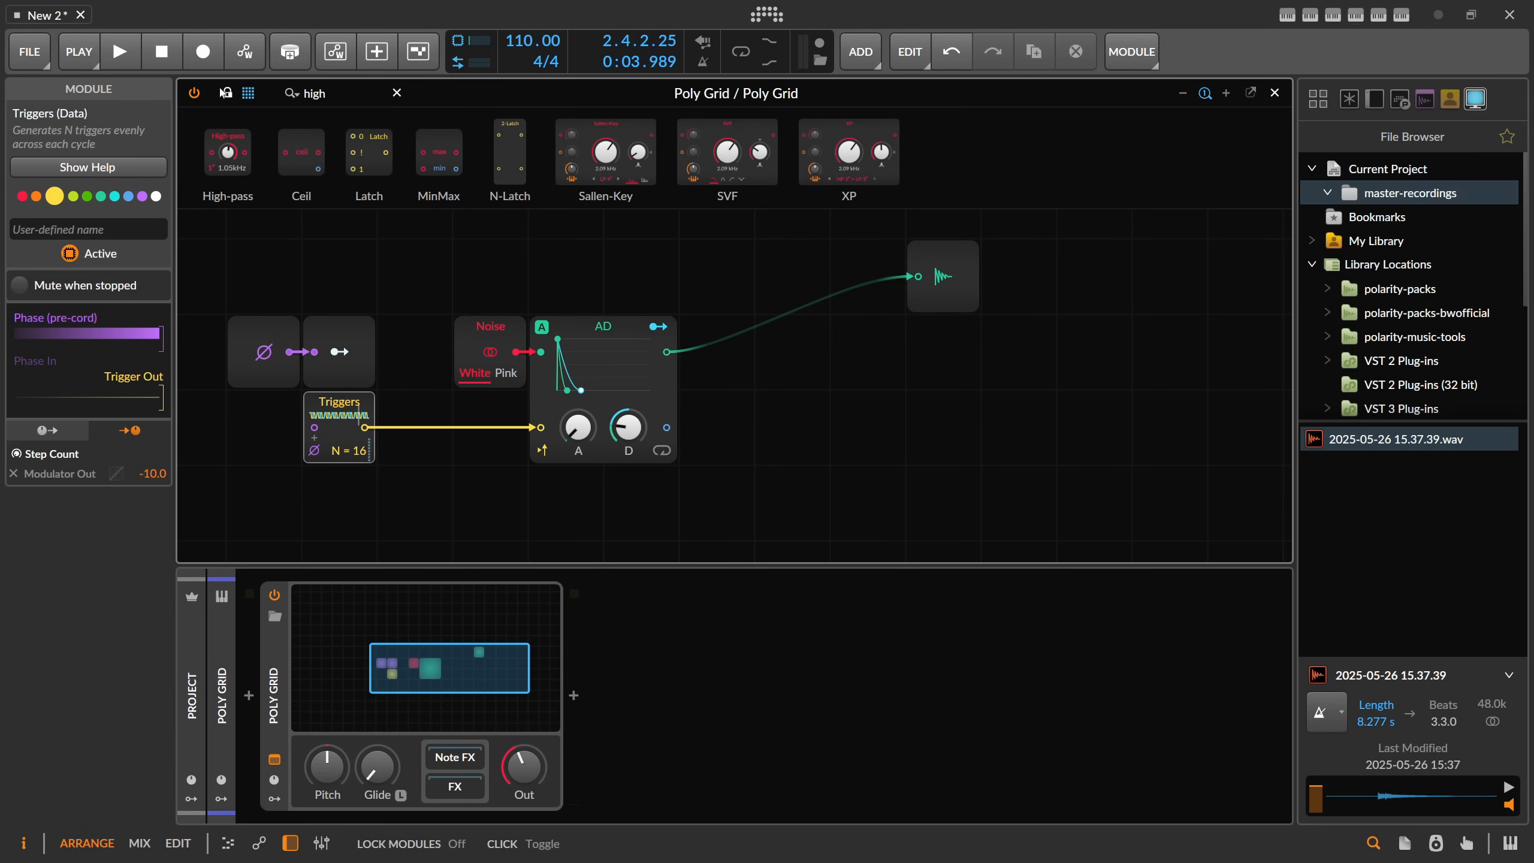
{"action": "left_click_drag", "start_coordinate": [228, 154], "coordinate": [716, 352]}
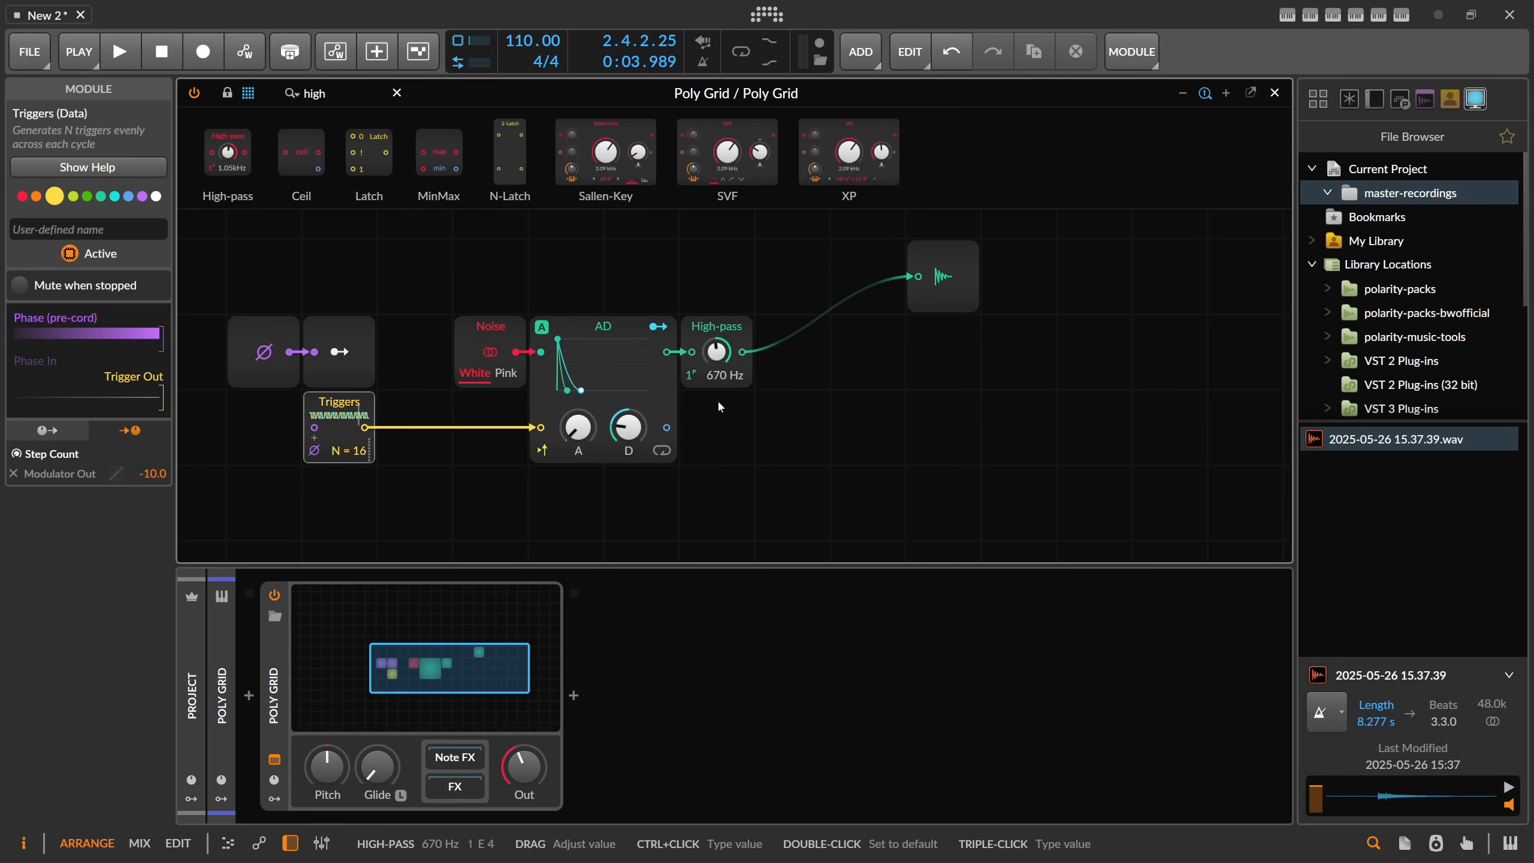
{"action": "key", "text": "space"}
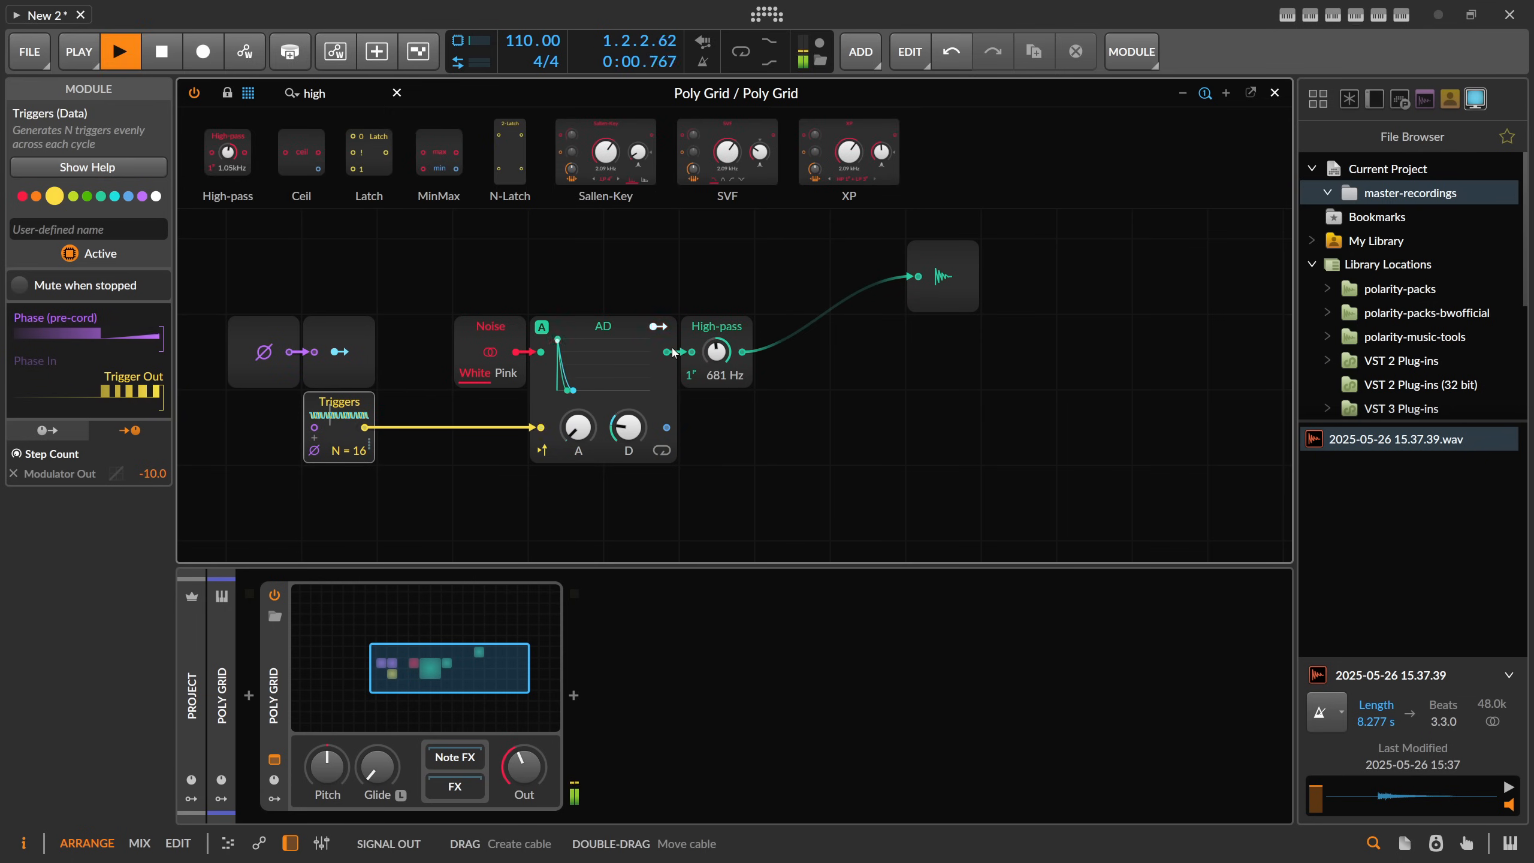
Step: Stop playback, insert Stereo Split and Stereo Merge between Triggers and the AD envelope, and connect their left and right channels
{"action": "key", "text": "space"}
{"action": "left_click", "coordinate": [382, 307]}
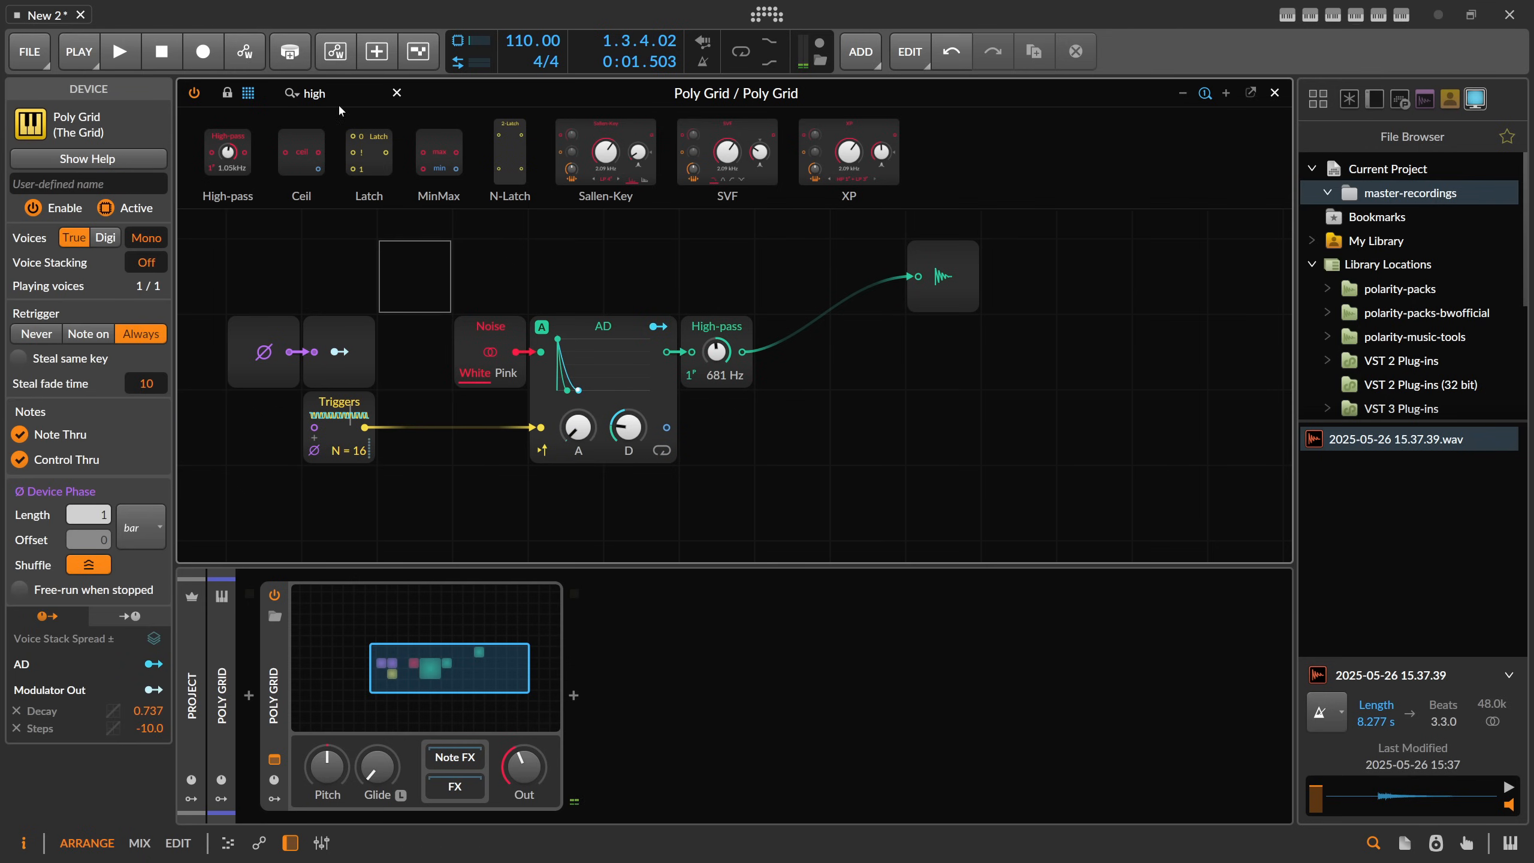
{"action": "left_click", "coordinate": [397, 92]}
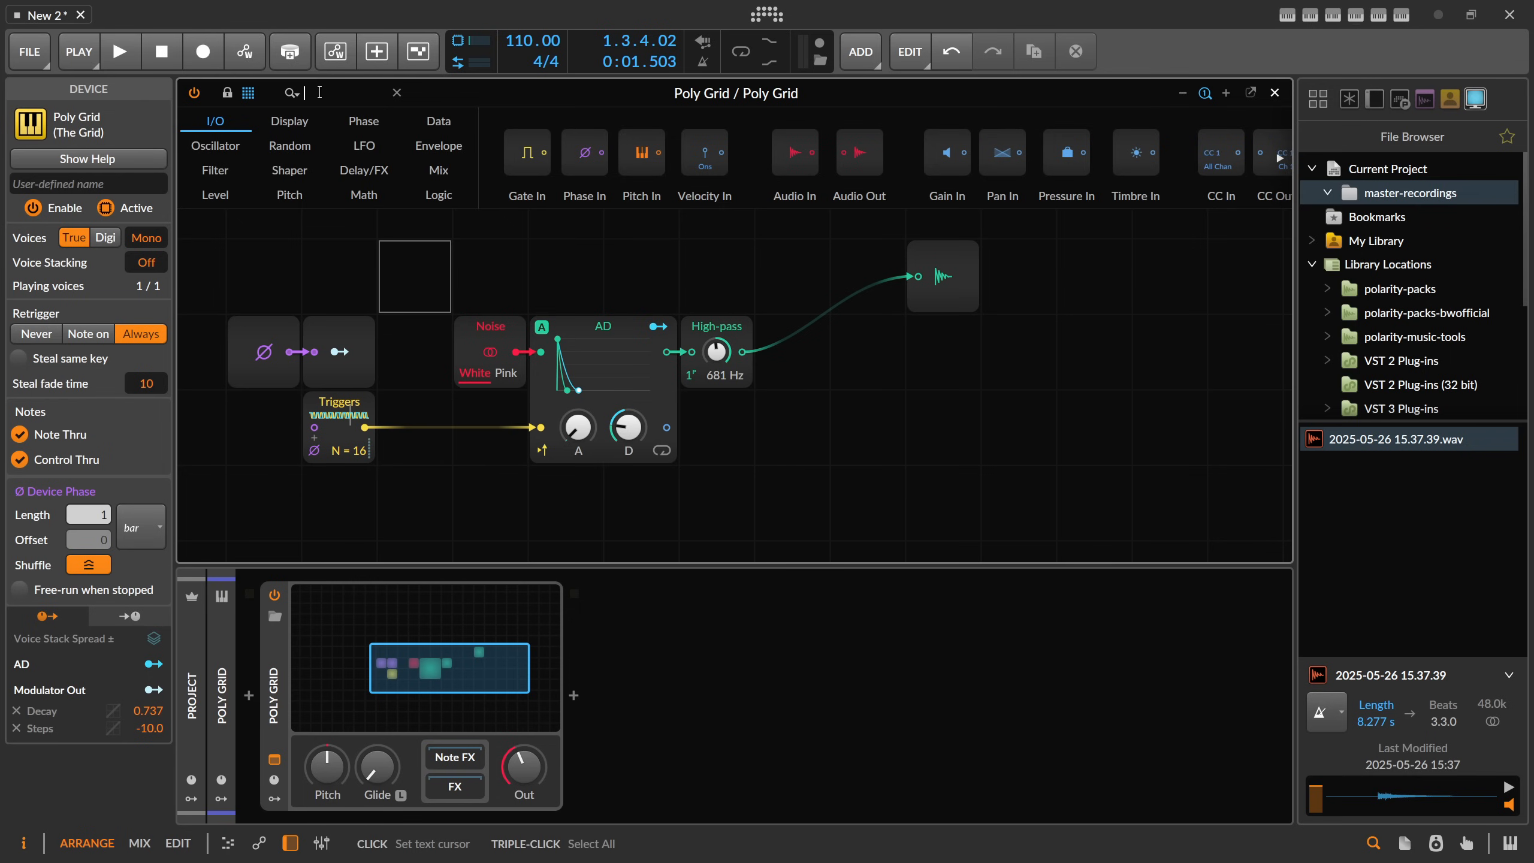
{"action": "type", "text": "stere"}
{"action": "left_click_drag", "start_coordinate": [330, 154], "coordinate": [382, 417]}
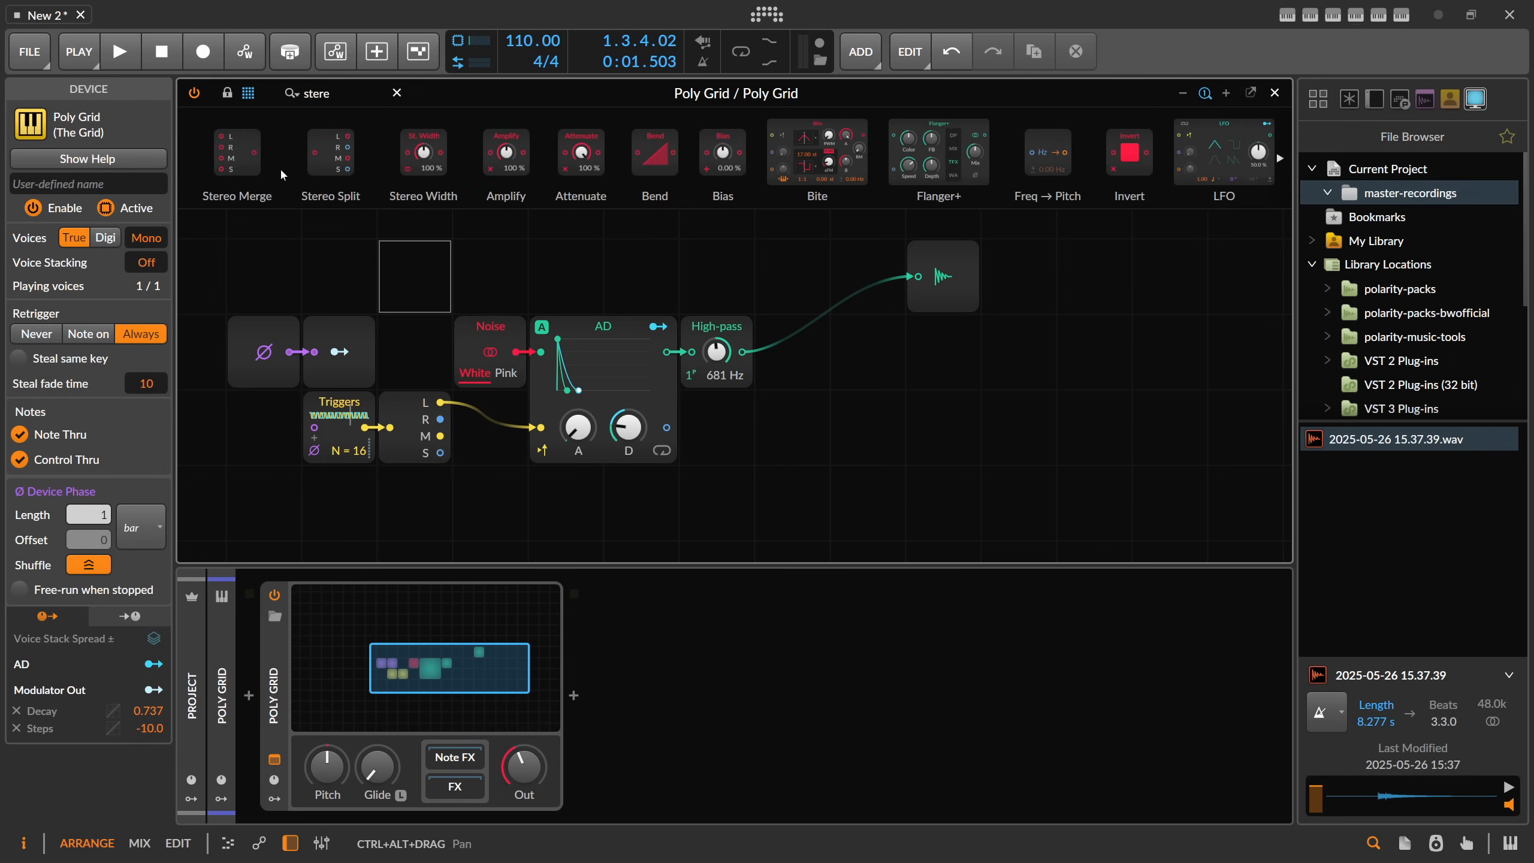
{"action": "left_click_drag", "start_coordinate": [447, 409], "coordinate": [448, 409]}
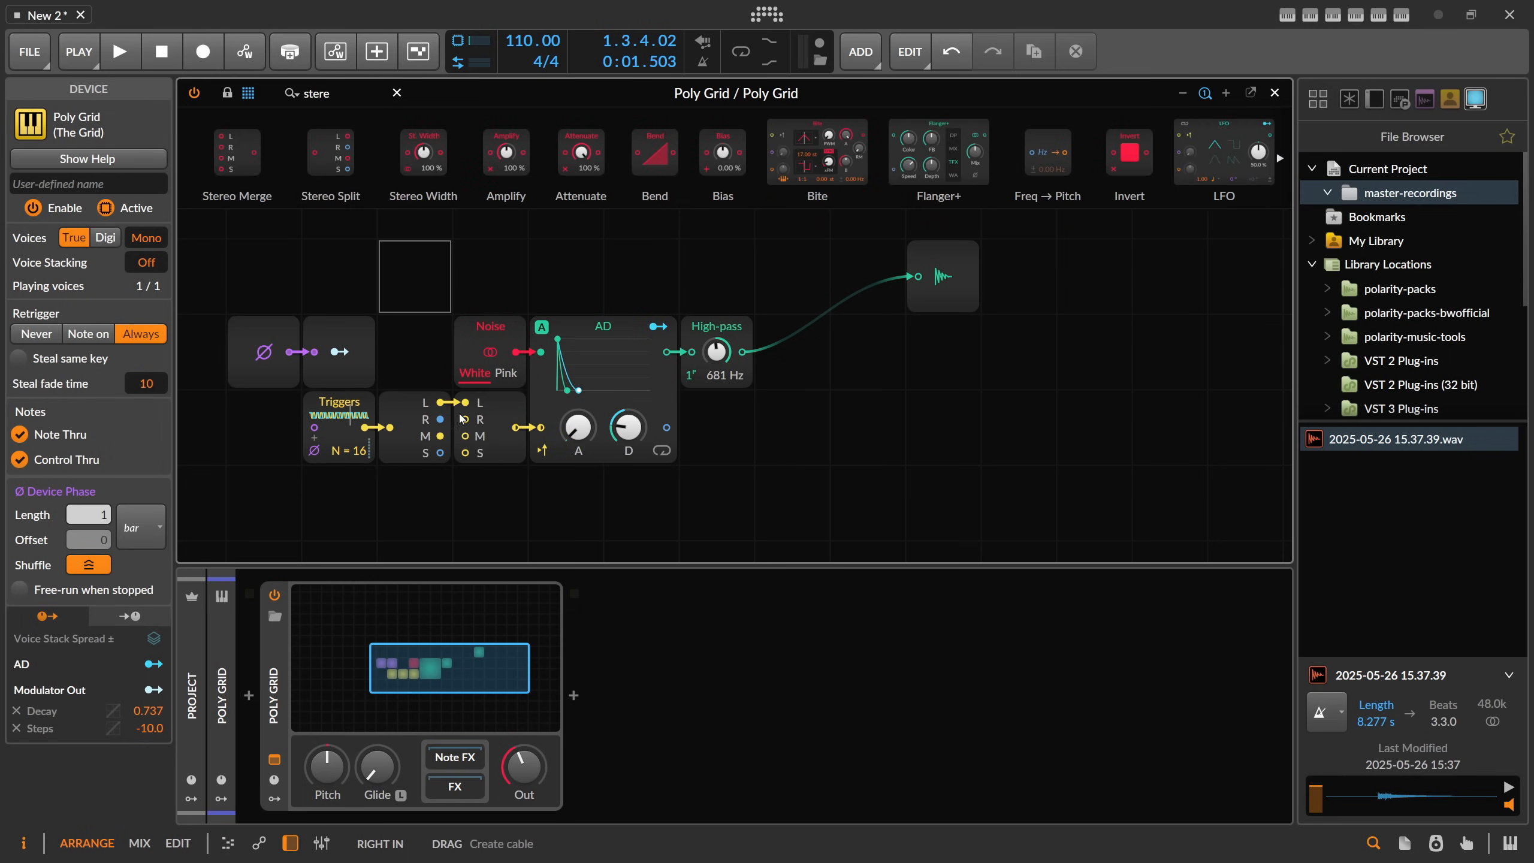
{"action": "left_click", "coordinate": [492, 455]}
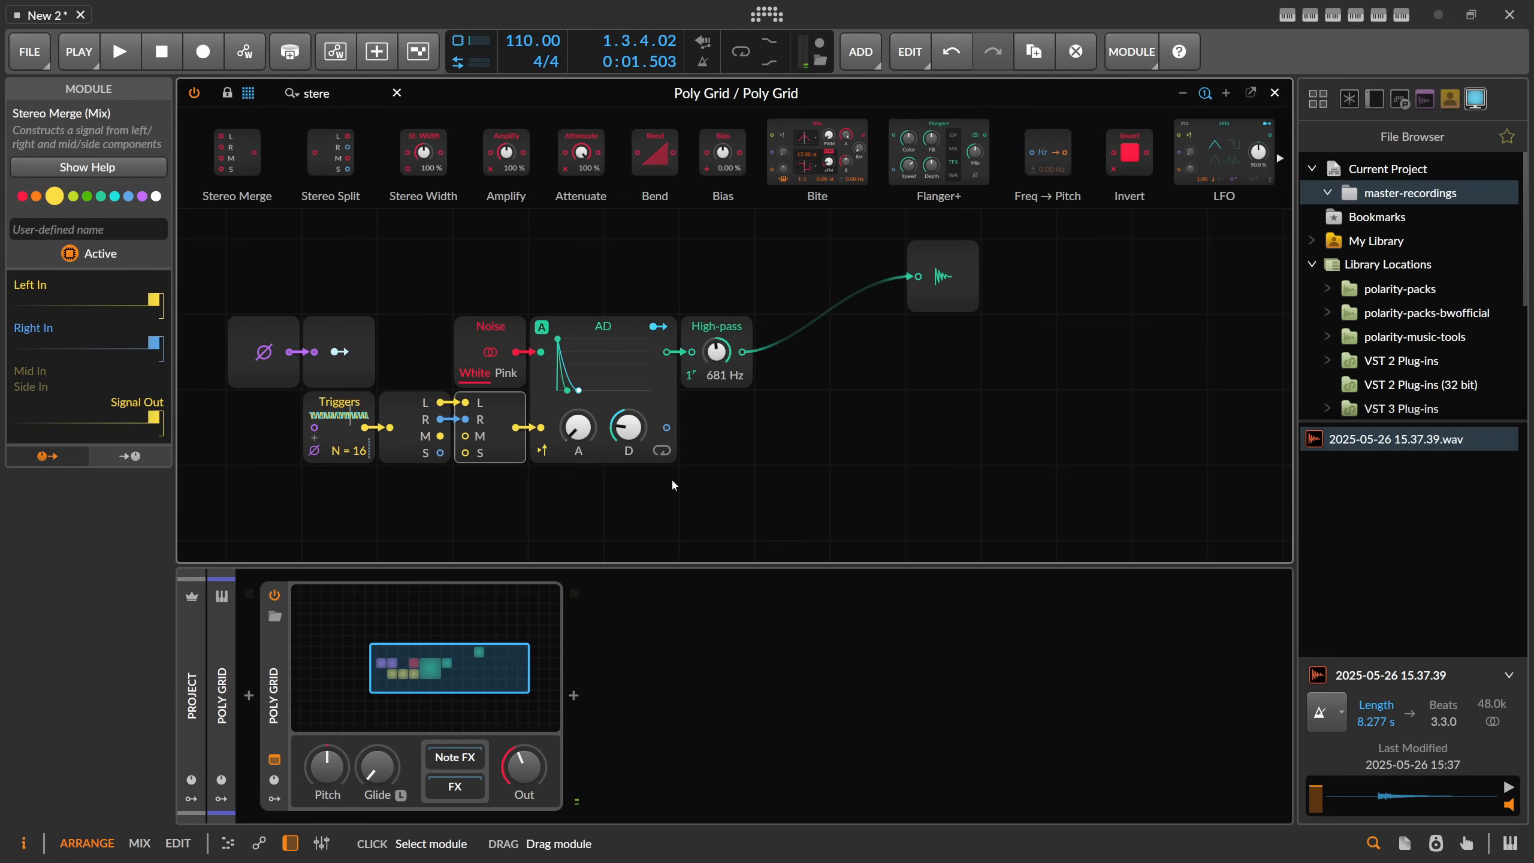
Step: Shift the noise, merge, envelope, filter and output modules away from Stereo Split and insert a Long Delay on its right channel
{"action": "left_click_drag", "start_coordinate": [969, 467], "coordinate": [476, 257]}
{"action": "left_click_drag", "start_coordinate": [514, 329], "coordinate": [599, 328]}
{"action": "left_click", "coordinate": [549, 511]}
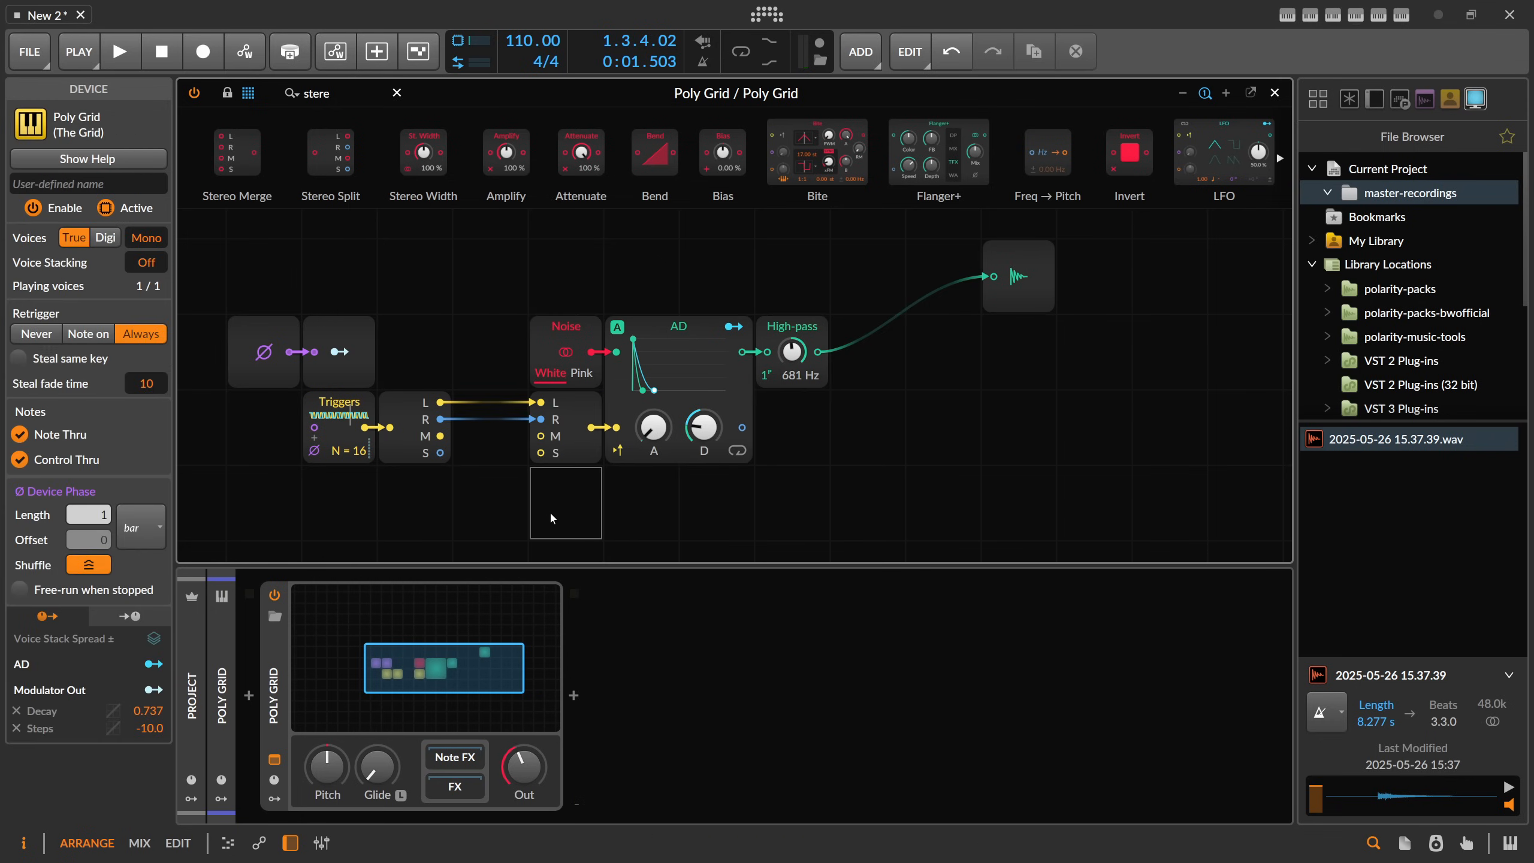
{"action": "type", "text": "delay"}
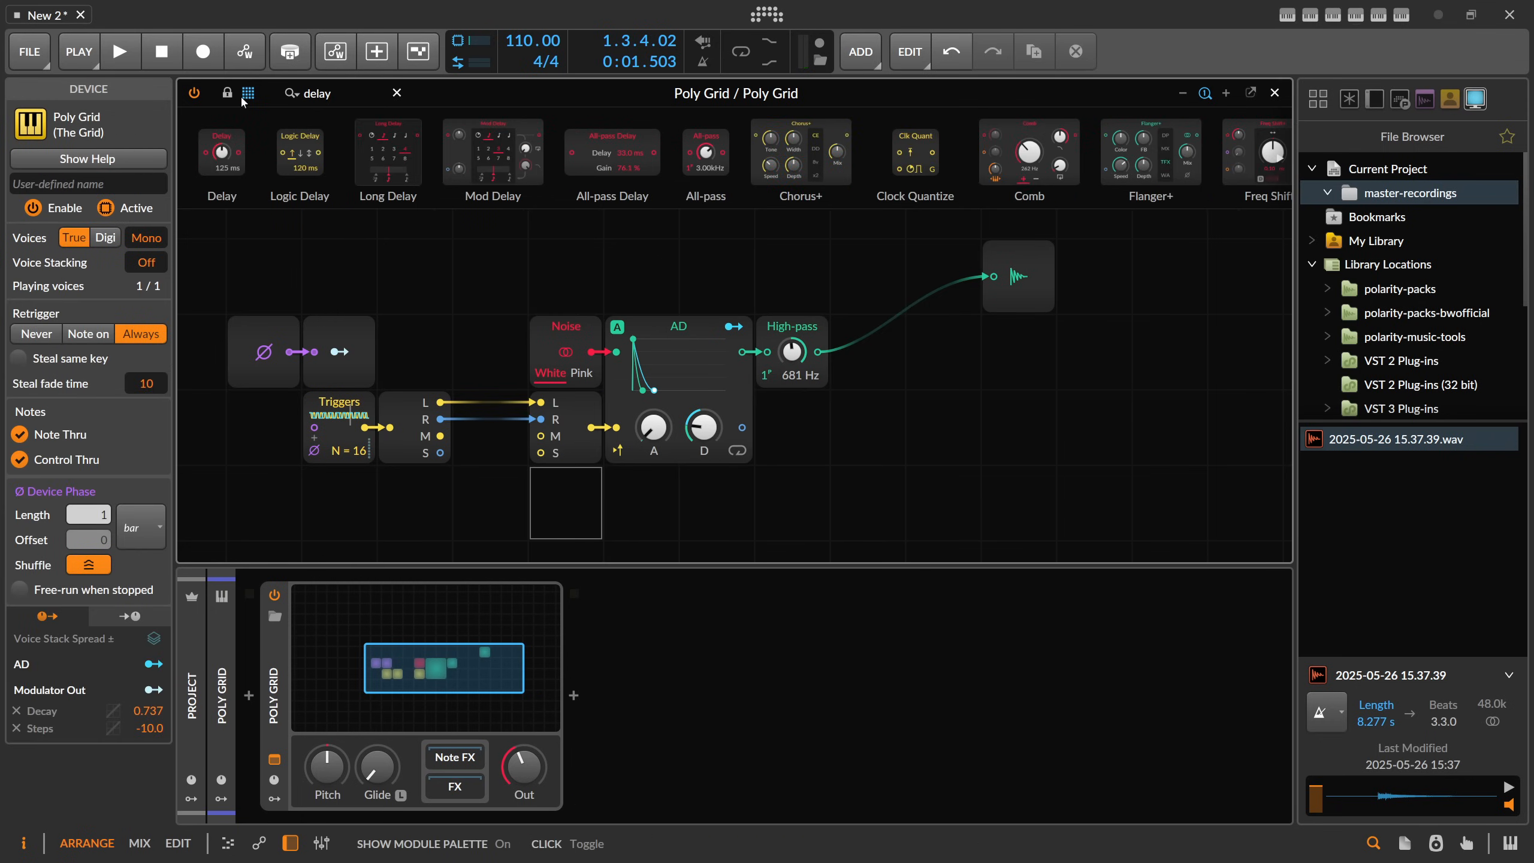
{"action": "left_click_drag", "start_coordinate": [388, 151], "coordinate": [471, 420]}
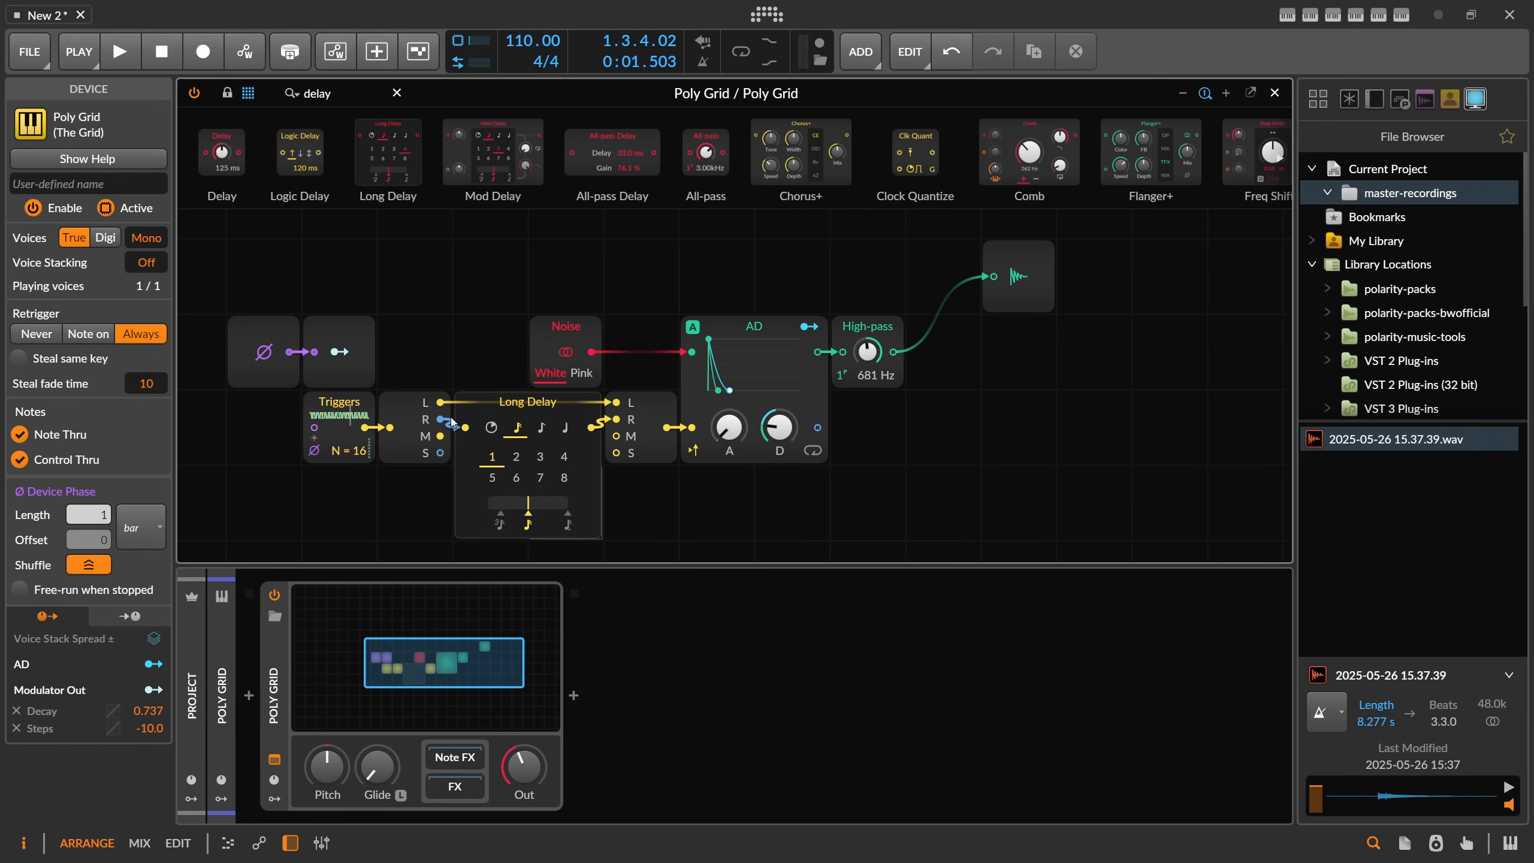
Step: Set Poly Grid's output level to about -9.4 dB while auditioning the delayed pattern
{"action": "key", "text": "space"}
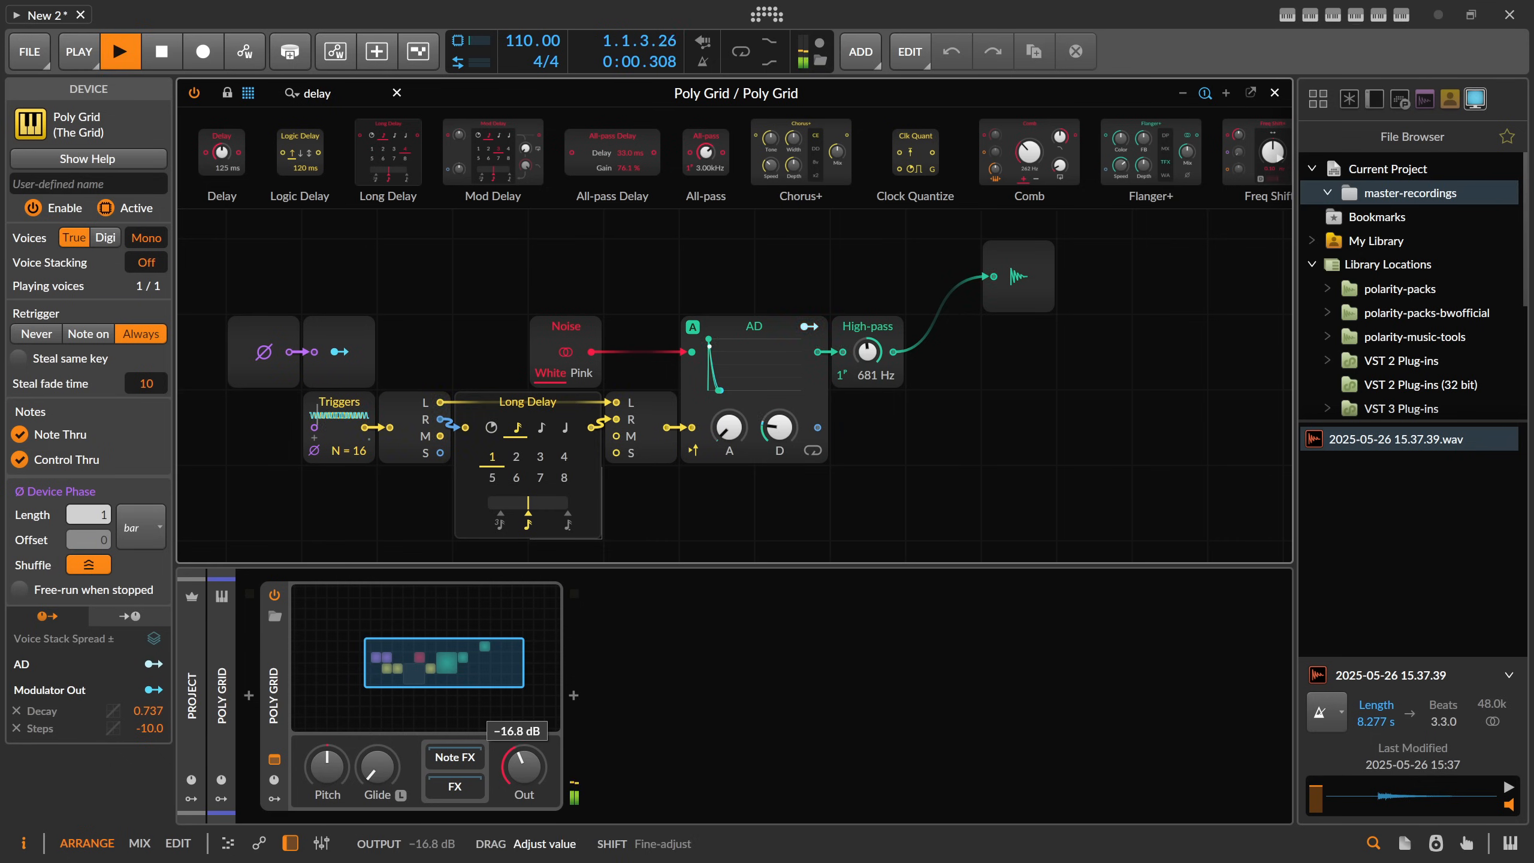
{"action": "left_click_drag", "start_coordinate": [525, 766], "coordinate": [525, 841]}
{"action": "key", "text": "space"}
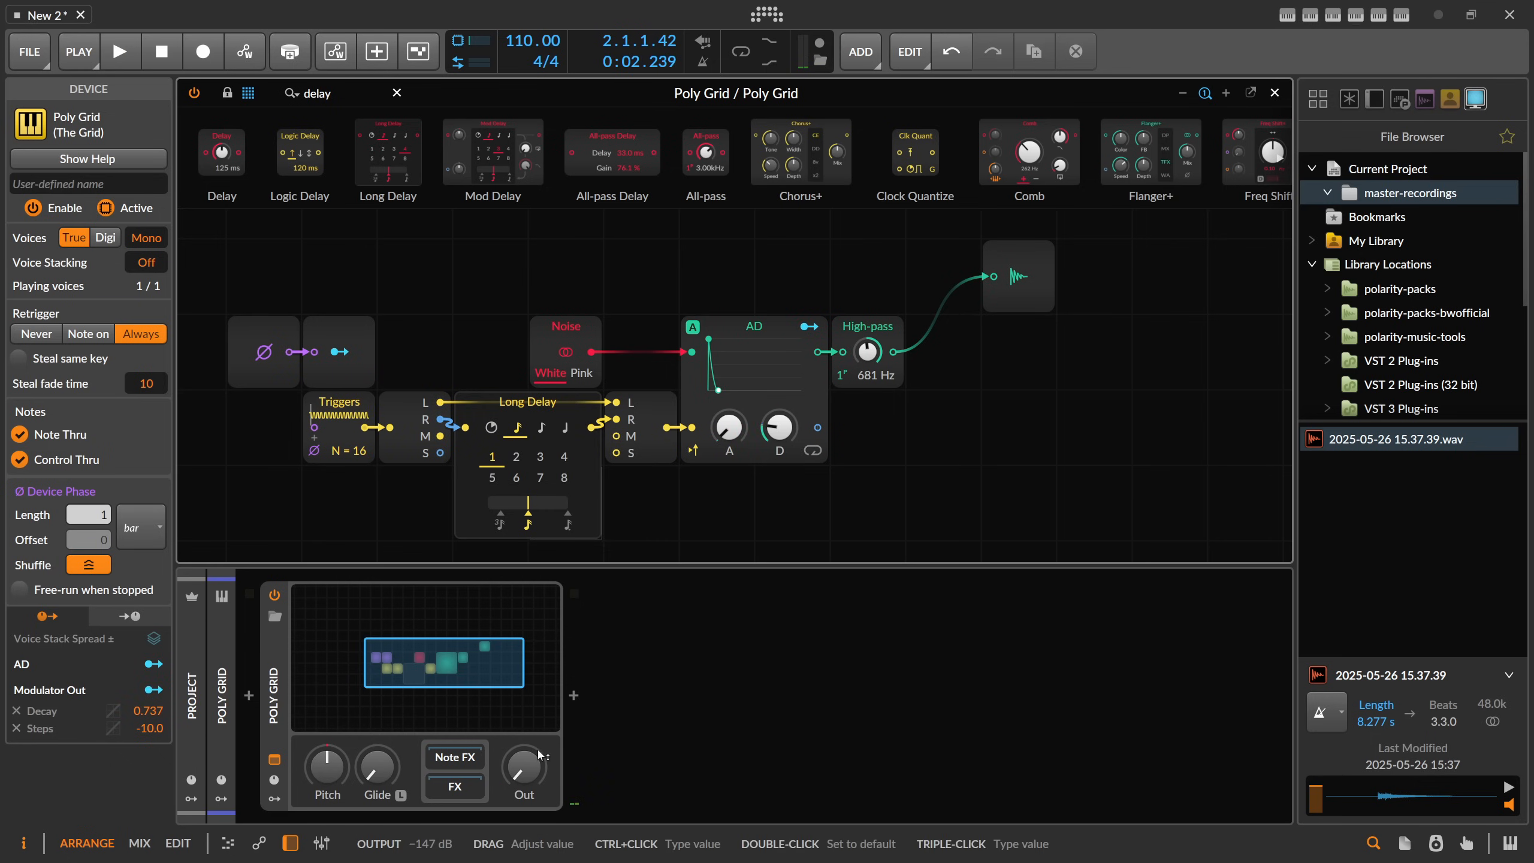
{"action": "left_click_drag", "start_coordinate": [525, 767], "coordinate": [525, 742]}
{"action": "key", "text": "space"}
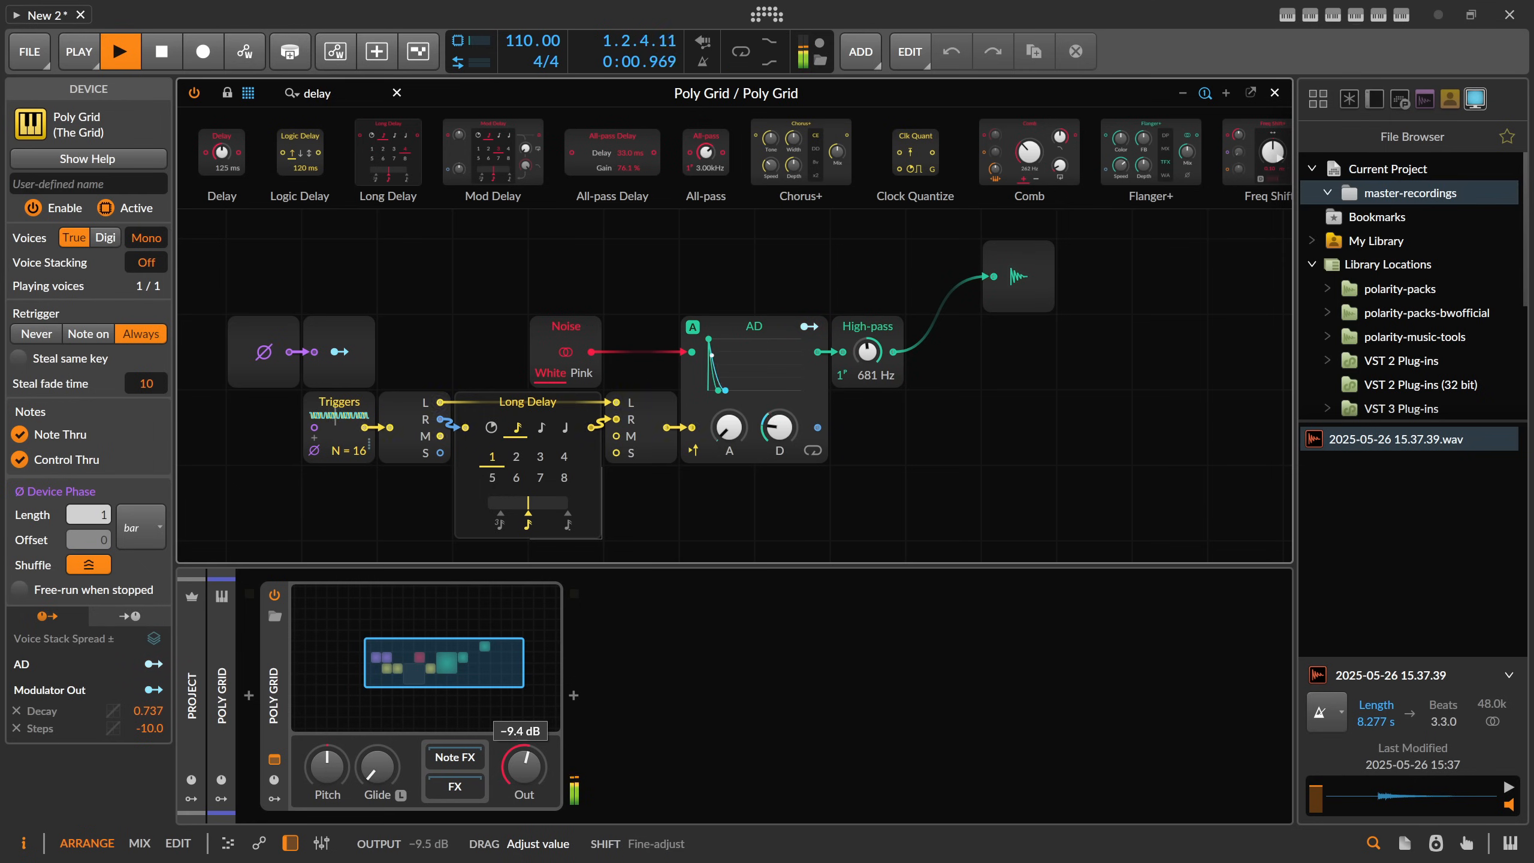
Step: Set the Modulator Out's modulation of the AD decay to 0.634 while auditioning, and stop playback
{"action": "right_click", "coordinate": [780, 428]}
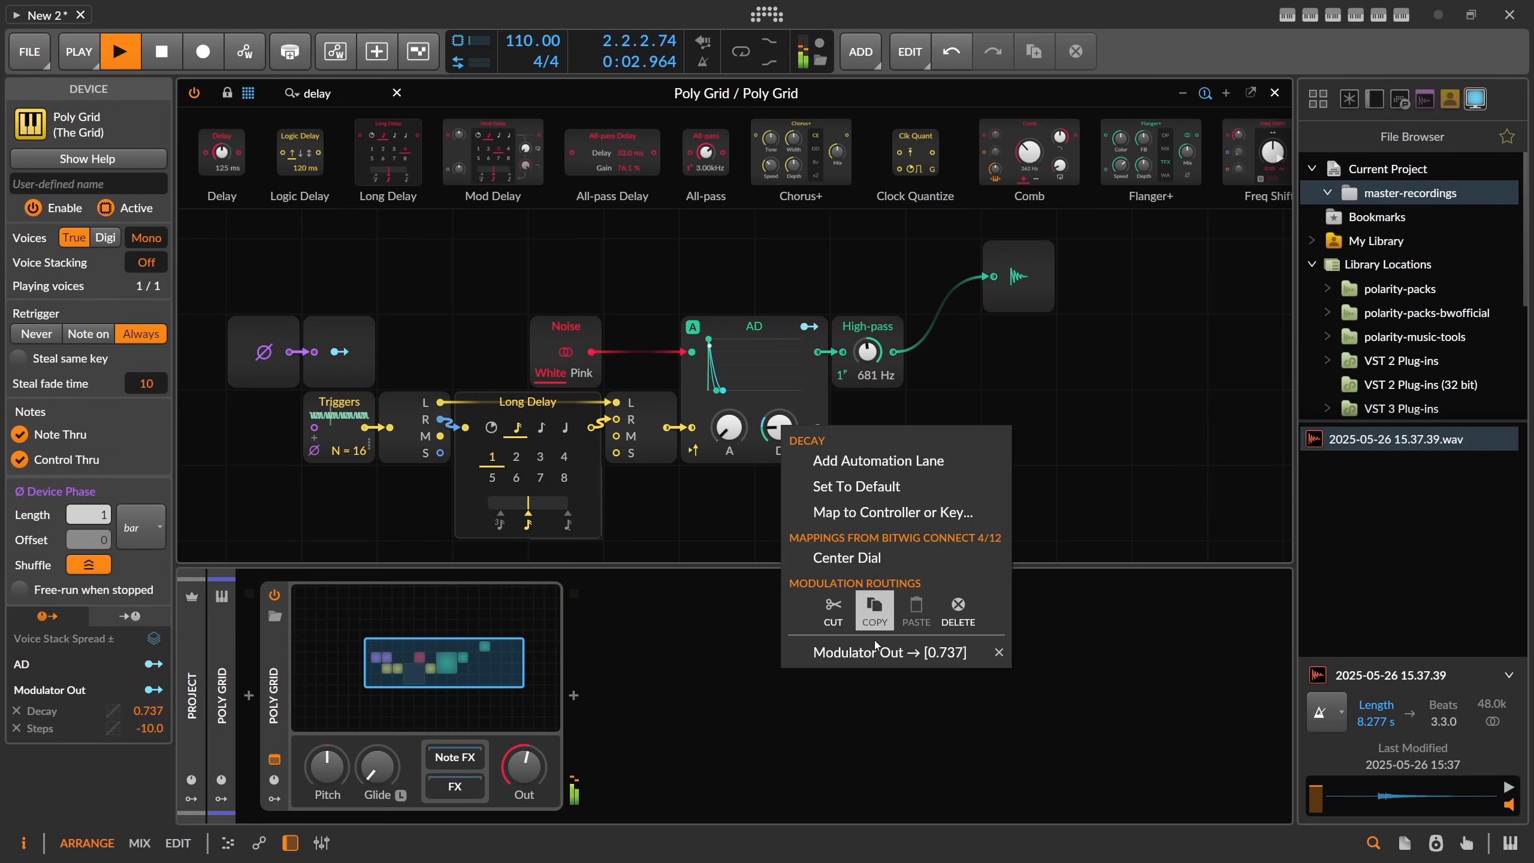
{"action": "left_click", "coordinate": [875, 609]}
{"action": "left_click_drag", "start_coordinate": [780, 427], "coordinate": [779, 394]}
{"action": "left_click", "coordinate": [339, 353]}
{"action": "key", "text": "space"}
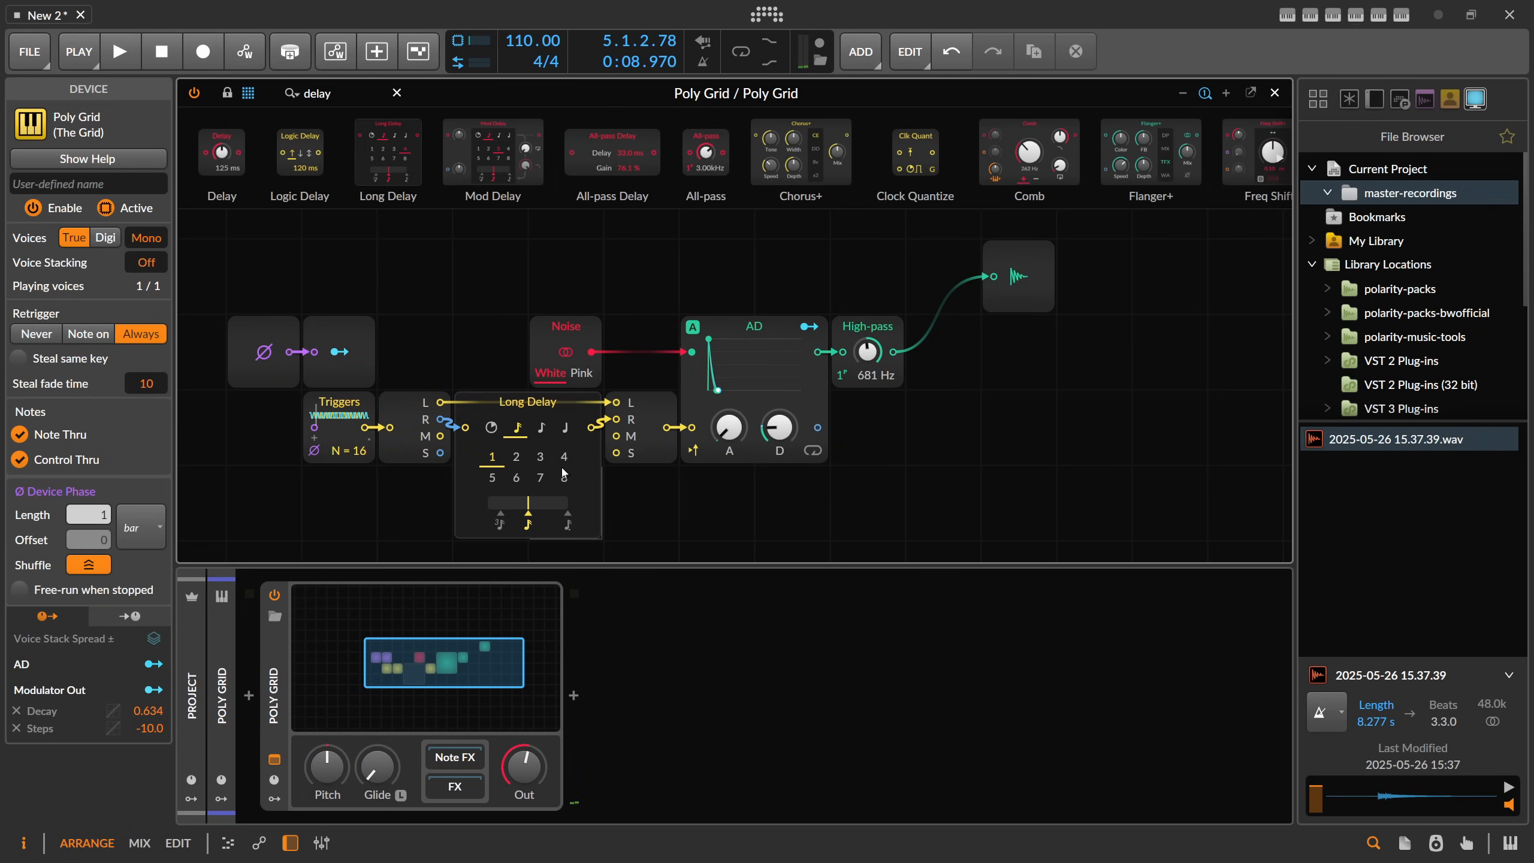
Step: Clear the decay and step count modulations assigned to the Modulator Out fed by Phase In
{"action": "left_click", "coordinate": [341, 352]}
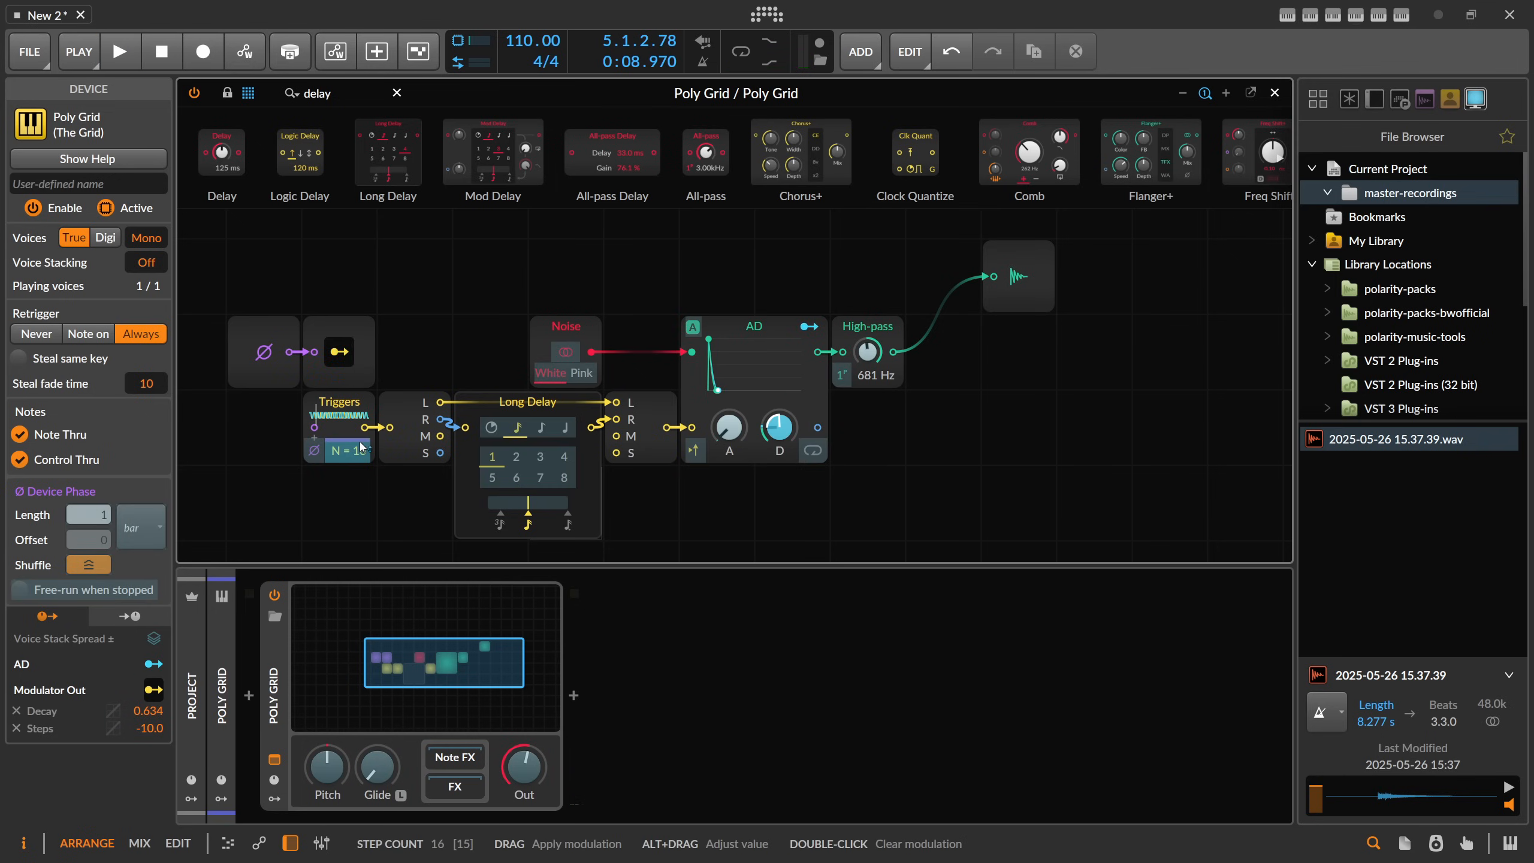
{"action": "double_click", "coordinate": [779, 429]}
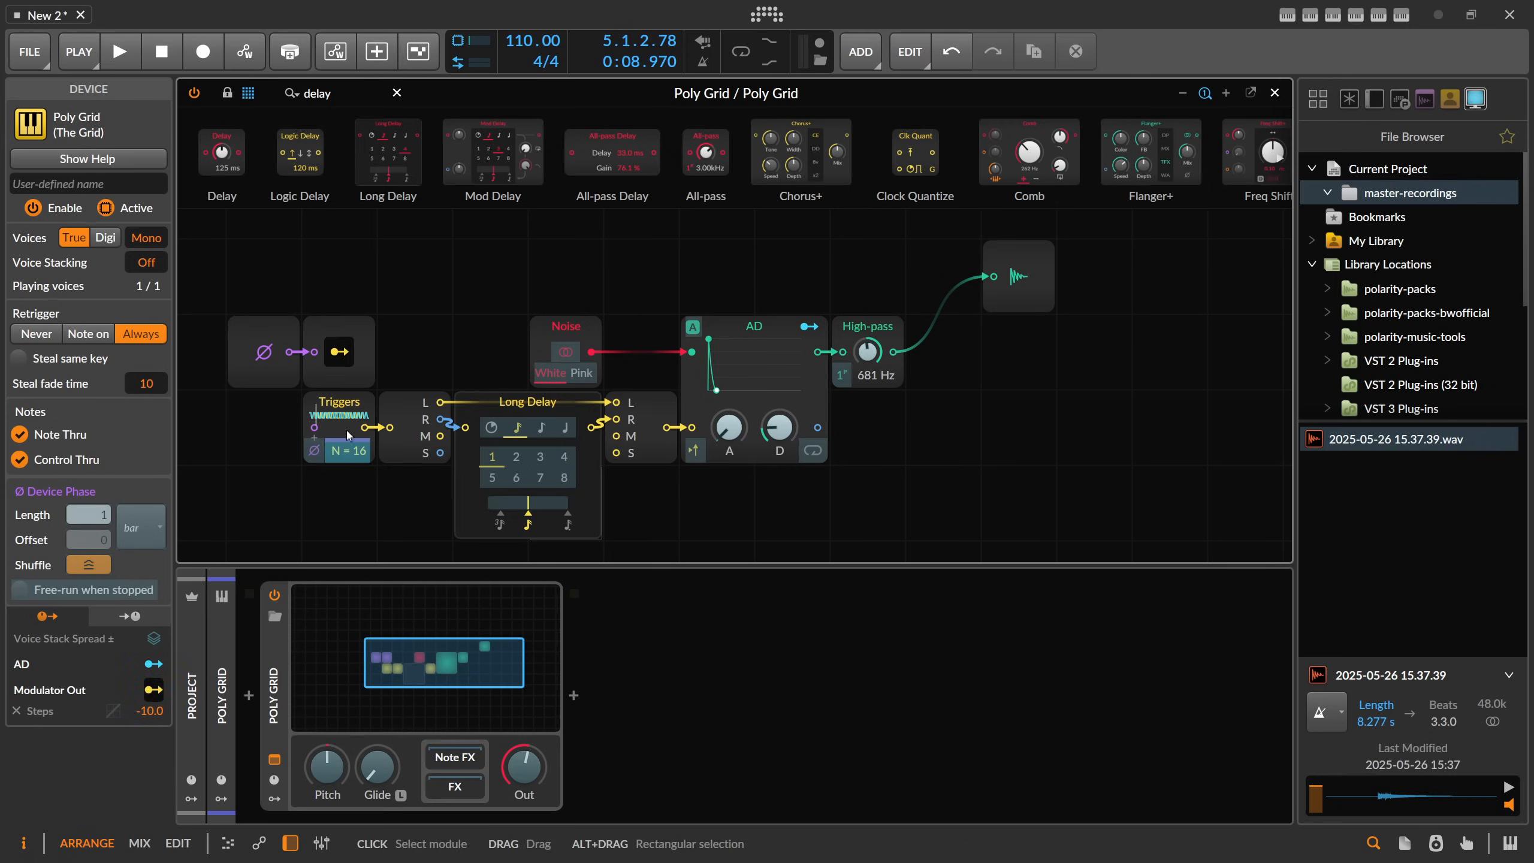
{"action": "double_click", "coordinate": [349, 450]}
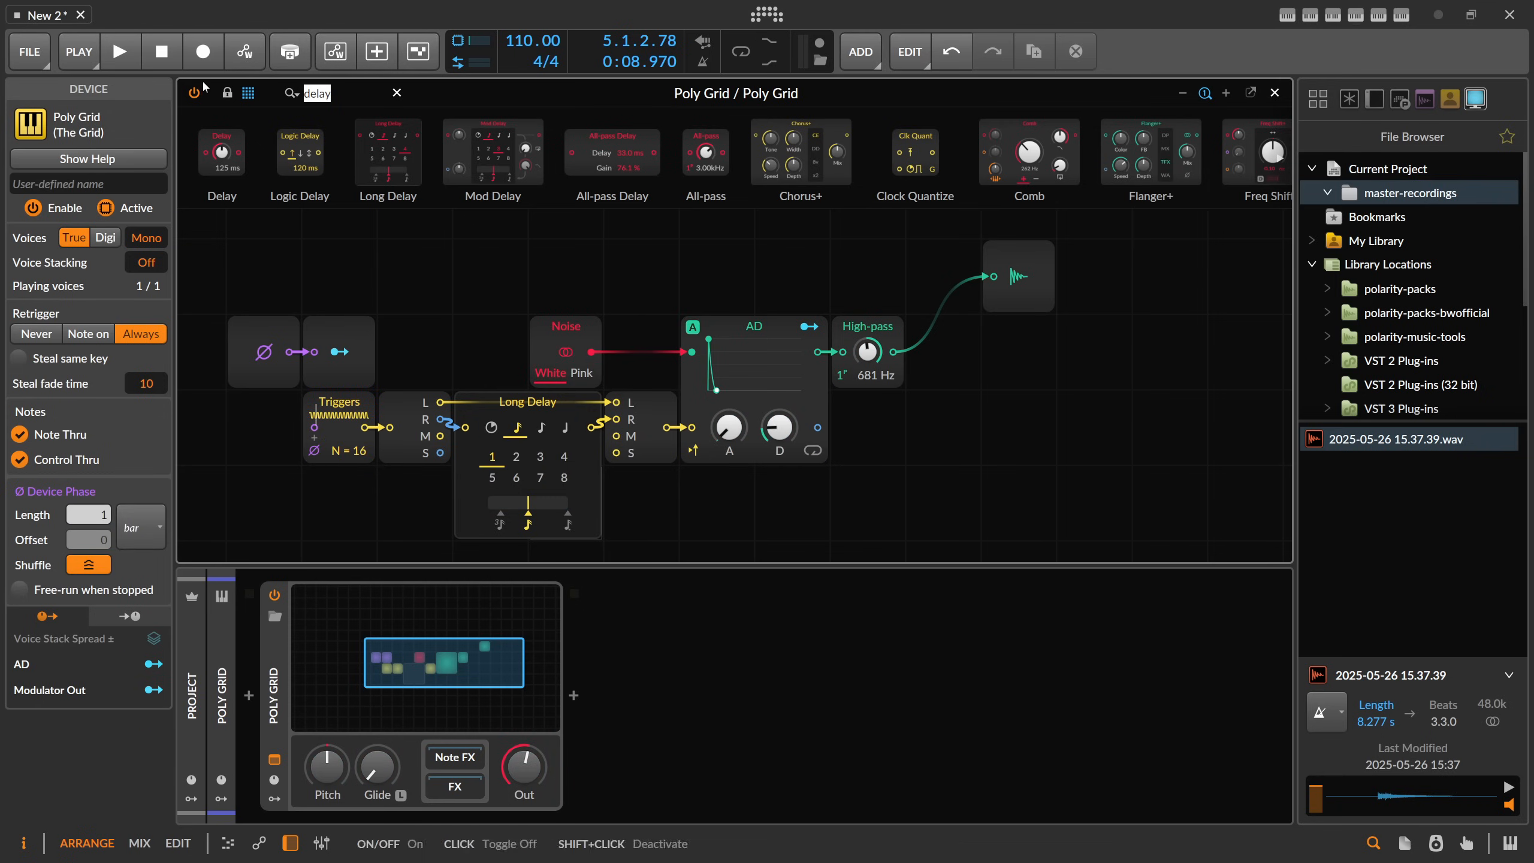
Step: Add a Transport module below Triggers with its timebase set to bar and its length set to 4
{"action": "type", "text": "trans"}
{"action": "left_click_drag", "start_coordinate": [436, 153], "coordinate": [252, 525]}
{"action": "left_click_drag", "start_coordinate": [292, 459], "coordinate": [416, 394]}
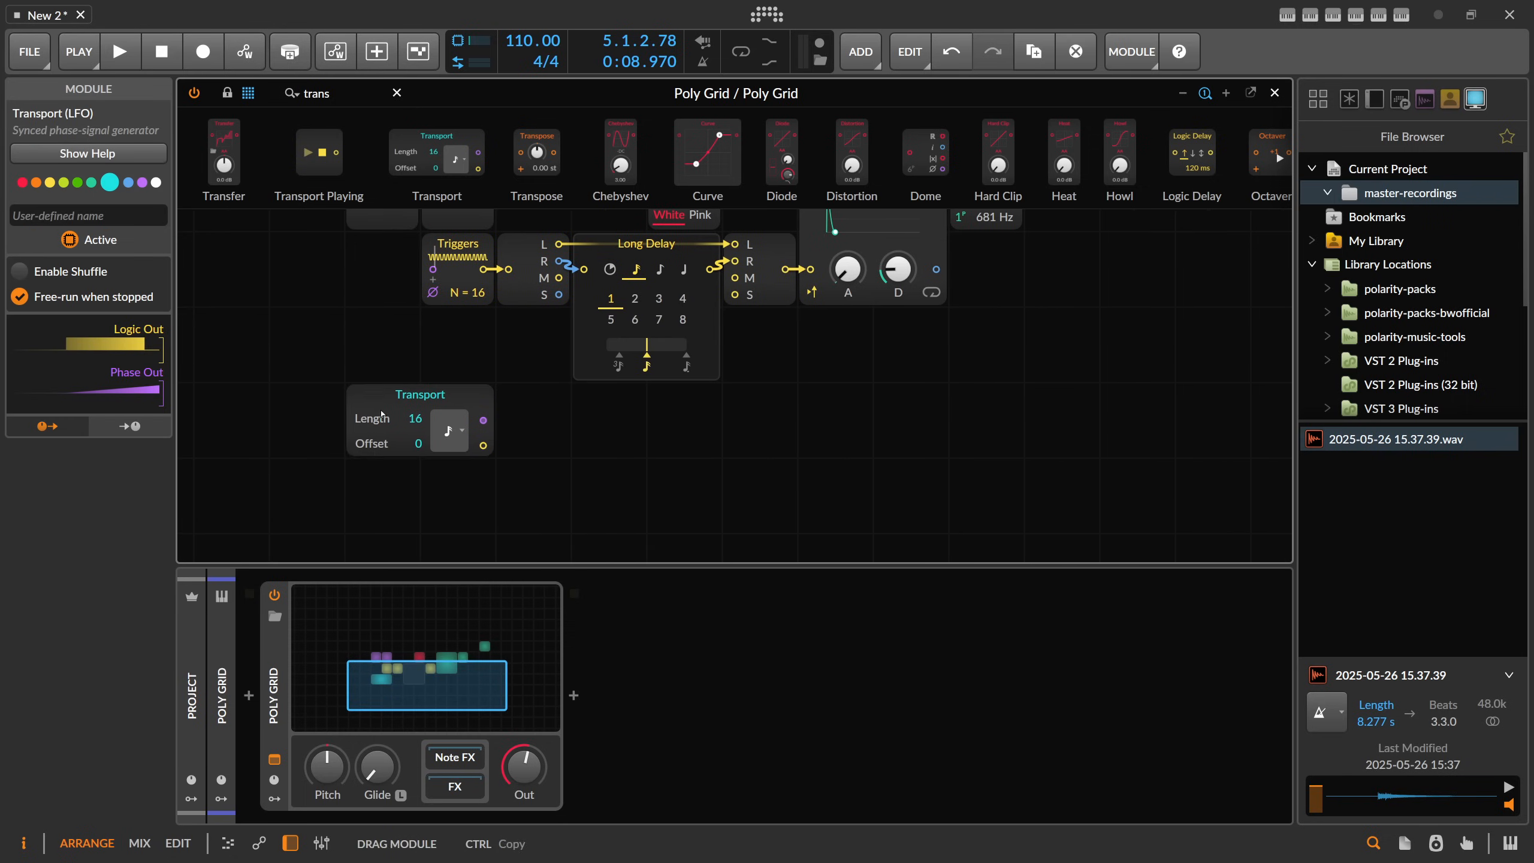
{"action": "left_click", "coordinate": [450, 431]}
{"action": "left_click", "coordinate": [479, 460]}
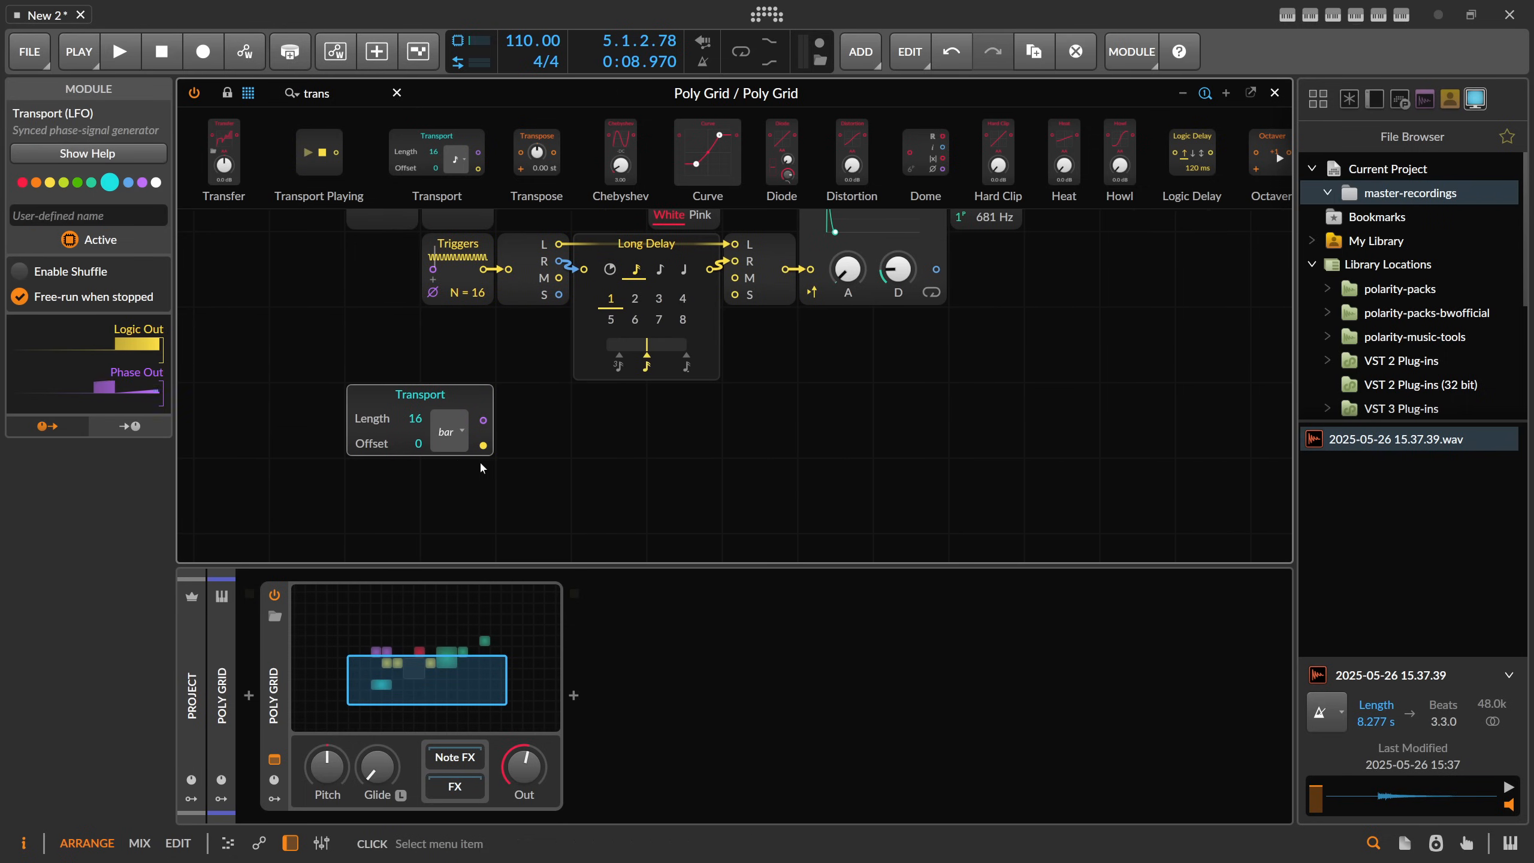
{"action": "double_click", "coordinate": [416, 419]}
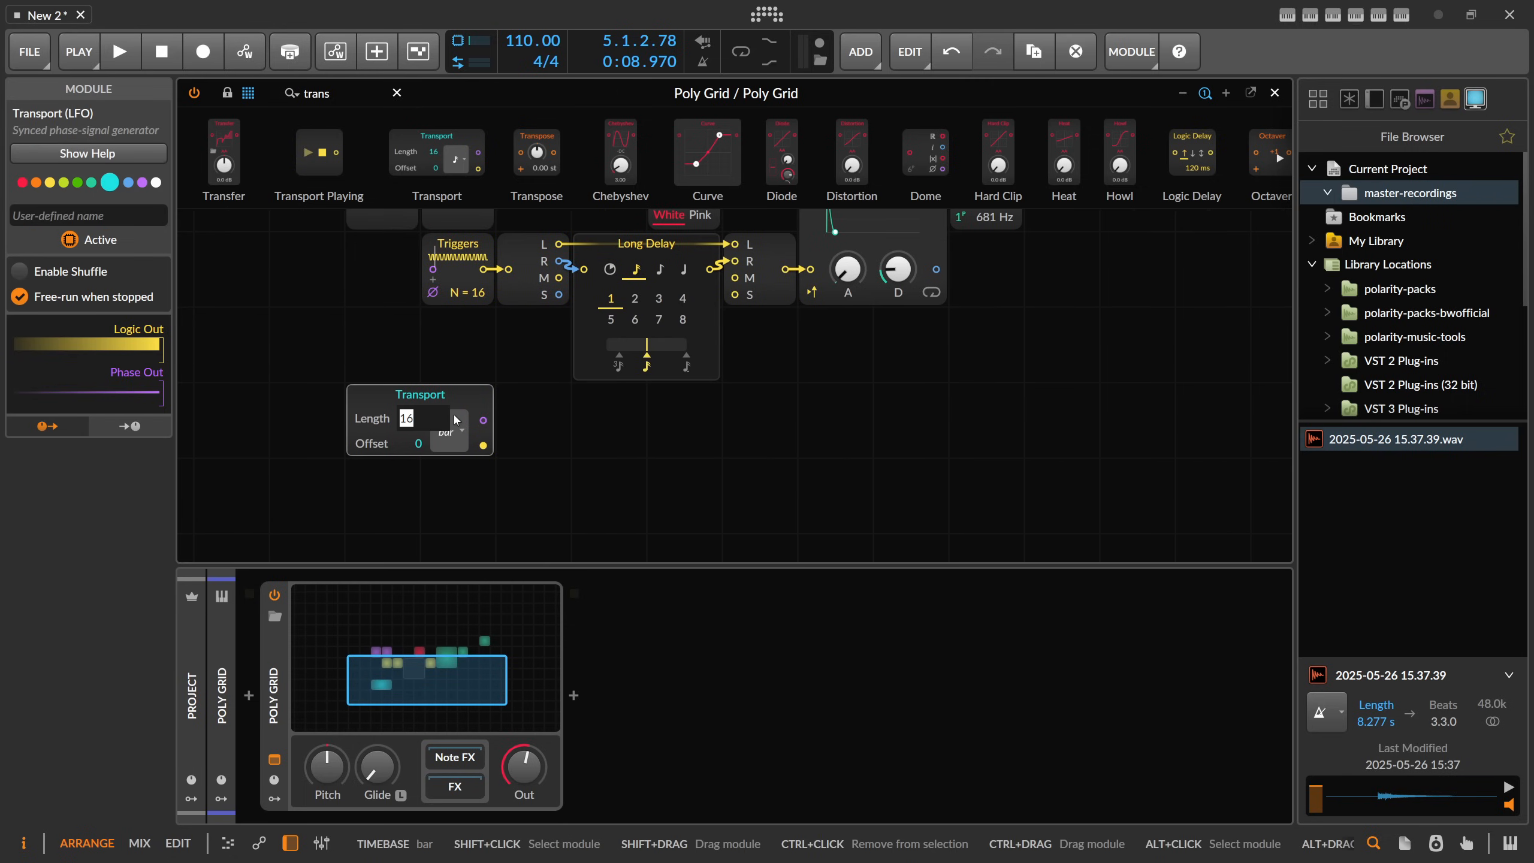
{"action": "type", "text": "4"}
{"action": "key", "text": "Return"}
Step: Add a second Modulator Out beside Transport and feed it from Transport's phase output
{"action": "scroll", "coordinate": [546, 458], "scroll_direction": "up", "scroll_amount": 2}
{"action": "scroll", "coordinate": [547, 458], "scroll_direction": "down", "scroll_amount": 1}
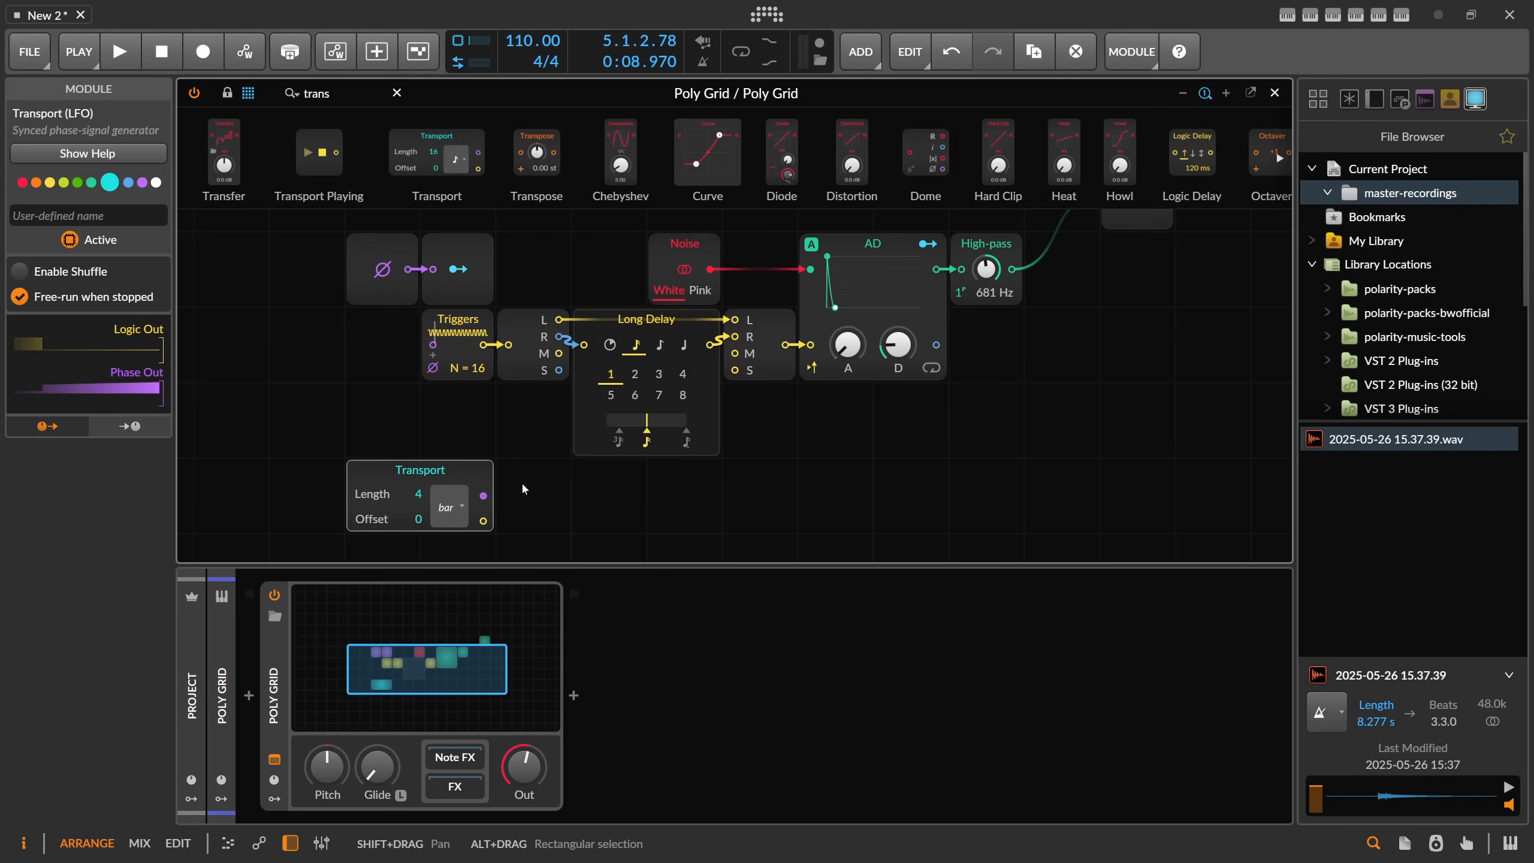
{"action": "left_click", "coordinate": [521, 446]}
{"action": "left_click", "coordinate": [509, 486]}
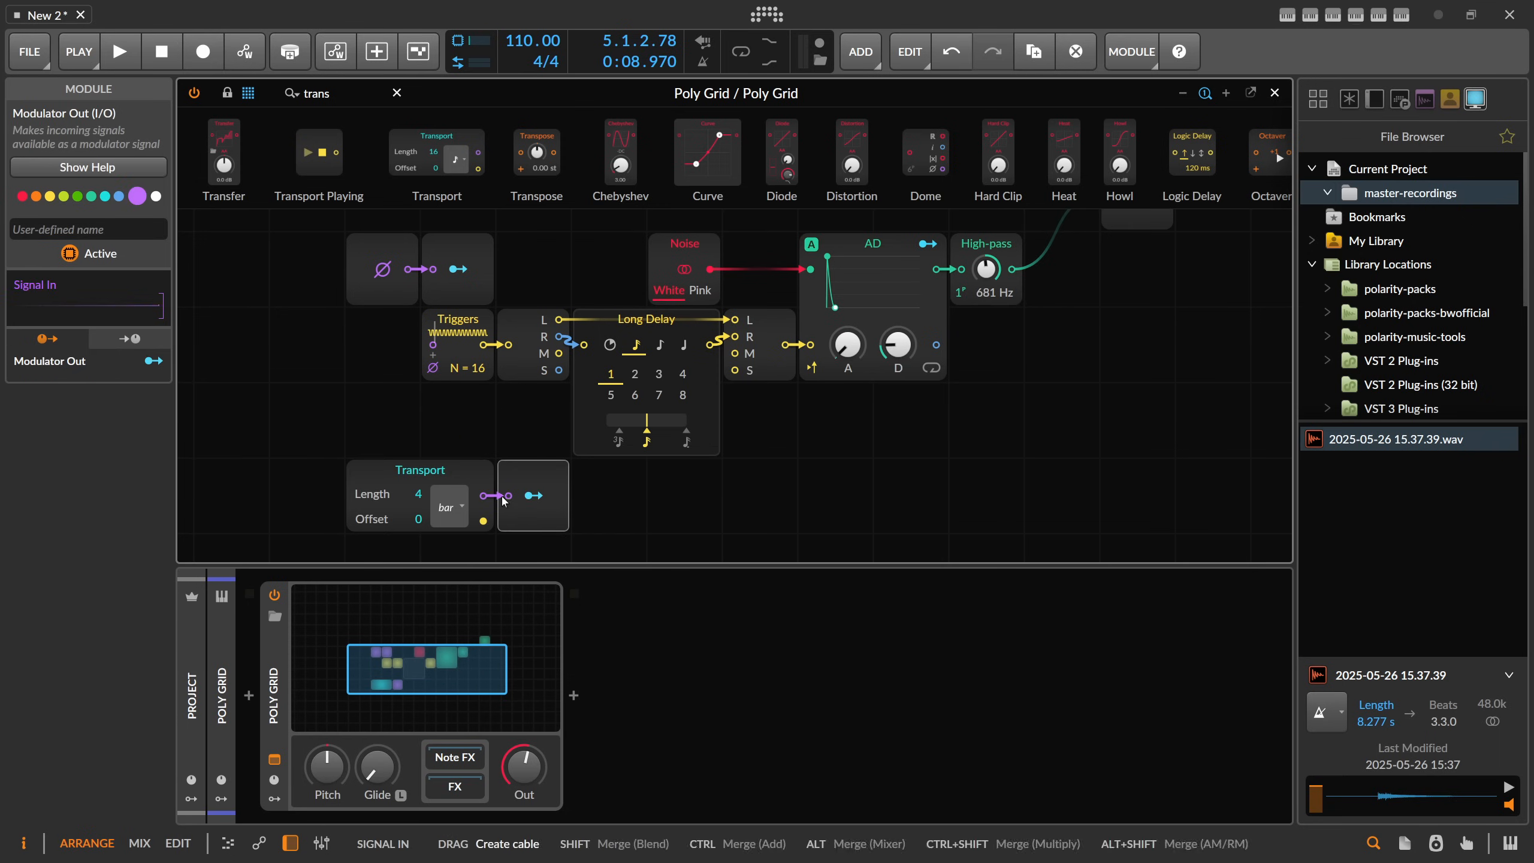
Step: Modulate the AD decay by 1.000 and the Triggers step count by -12.0 from the new Modulator Out, and audition it
{"action": "left_click_drag", "start_coordinate": [533, 496], "coordinate": [899, 291]}
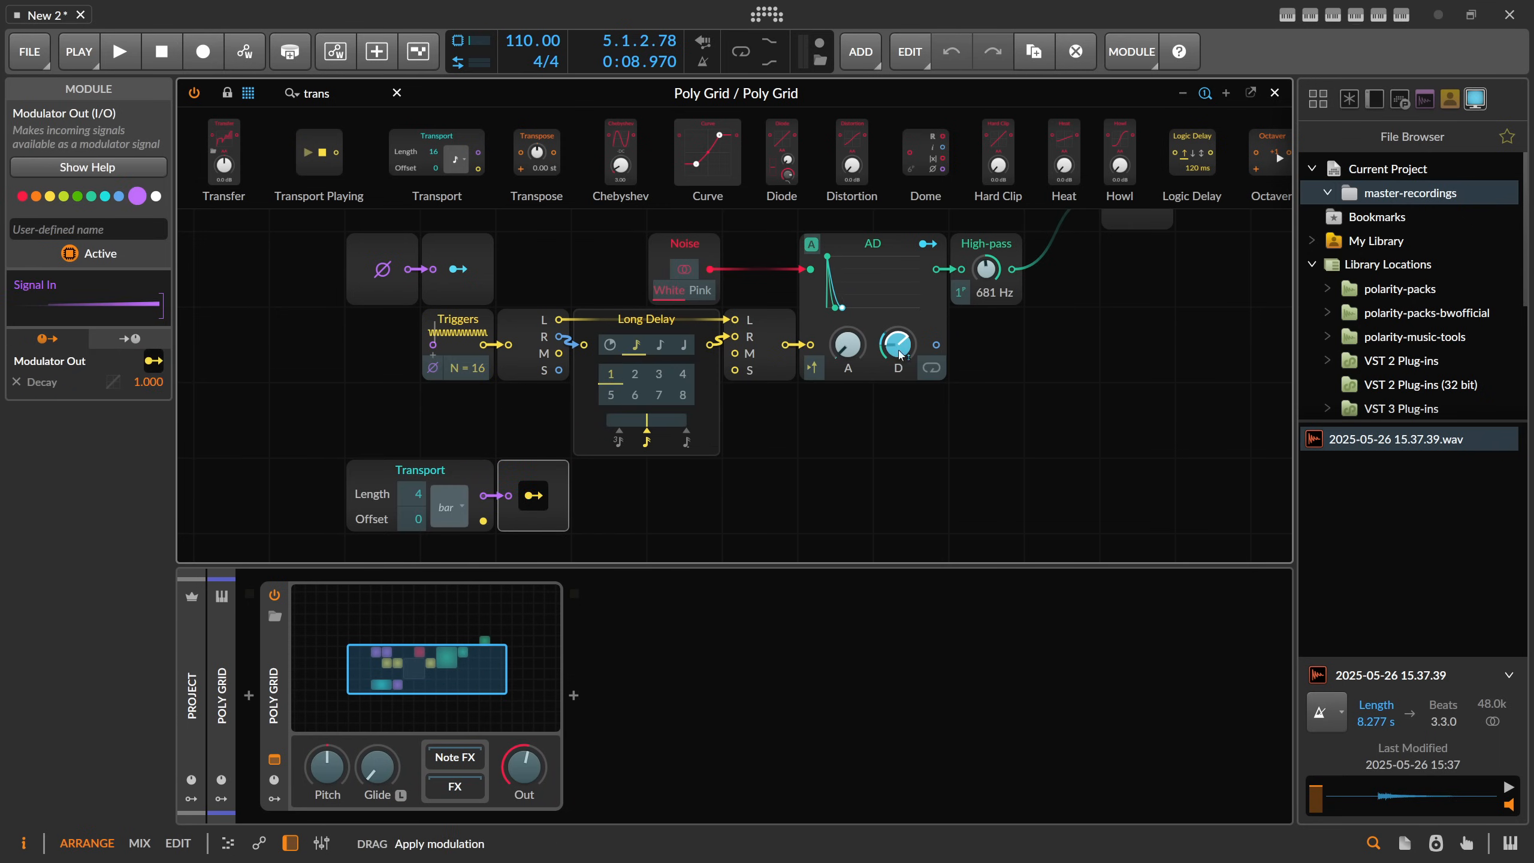
{"action": "left_click_drag", "start_coordinate": [467, 367], "coordinate": [468, 438]}
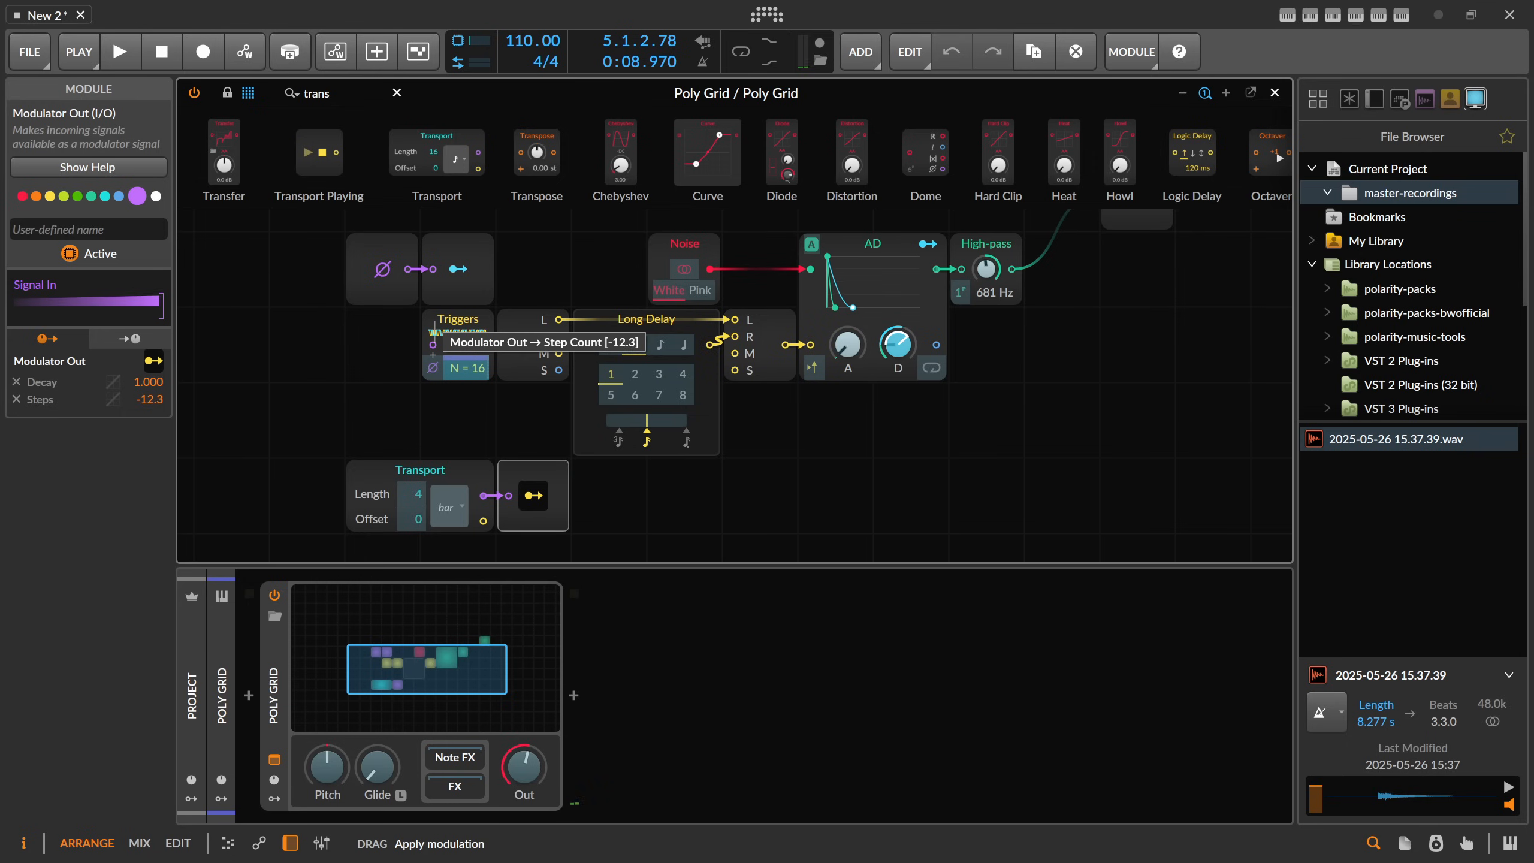
{"action": "left_click_drag", "start_coordinate": [467, 439], "coordinate": [468, 435]}
{"action": "key", "text": "space"}
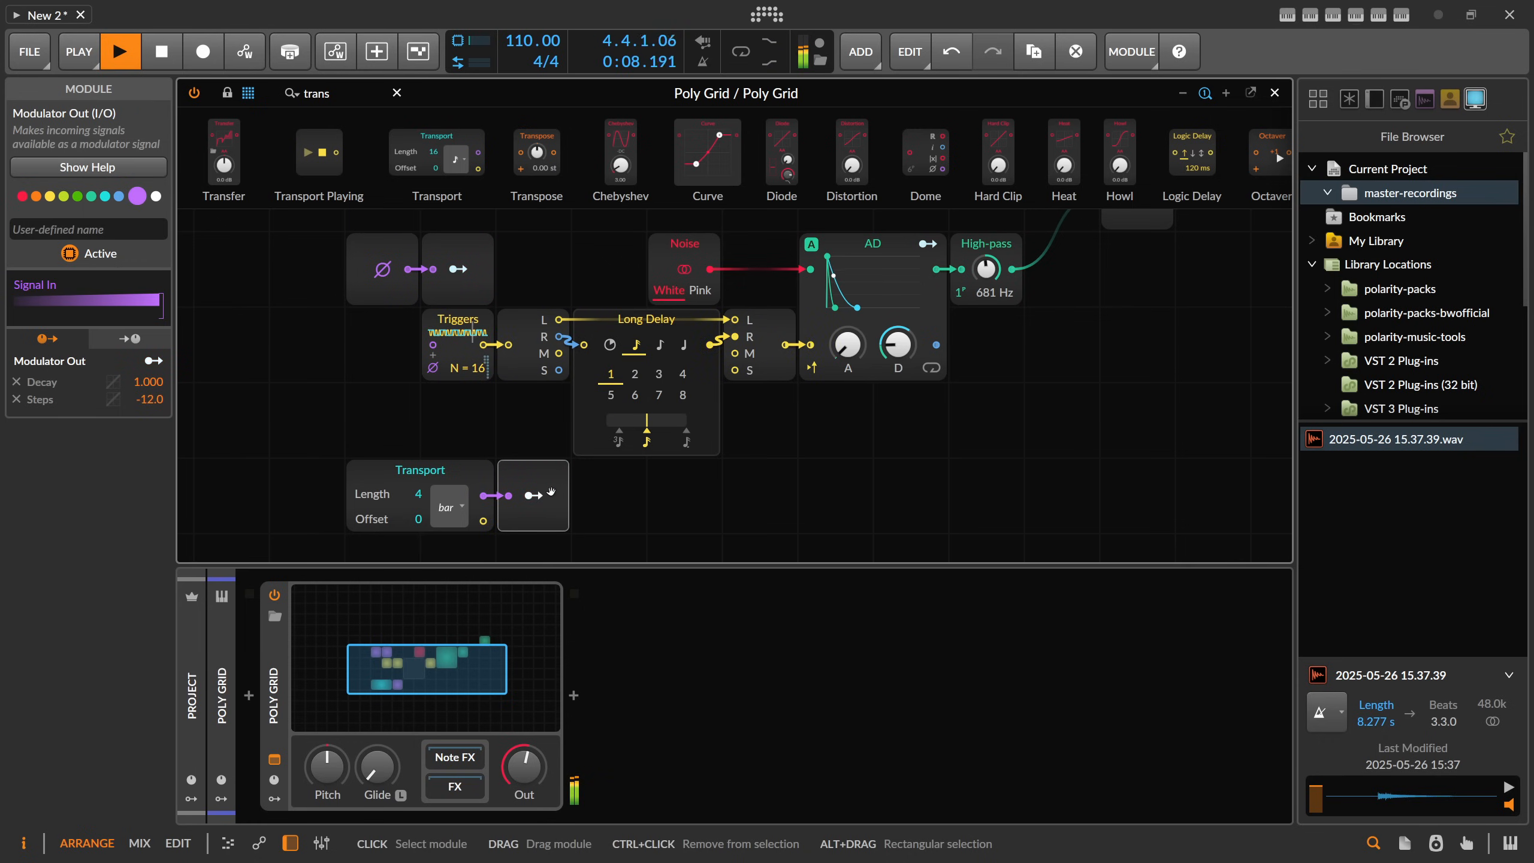
{"action": "key", "text": "space"}
Step: Modulate the High-pass cutoff by 28.57 from the Modulator Out fed by Transport
{"action": "left_click", "coordinate": [534, 496]}
{"action": "left_click_drag", "start_coordinate": [986, 269], "coordinate": [987, 210]}
{"action": "left_click_drag", "start_coordinate": [1082, 288], "coordinate": [893, 367]}
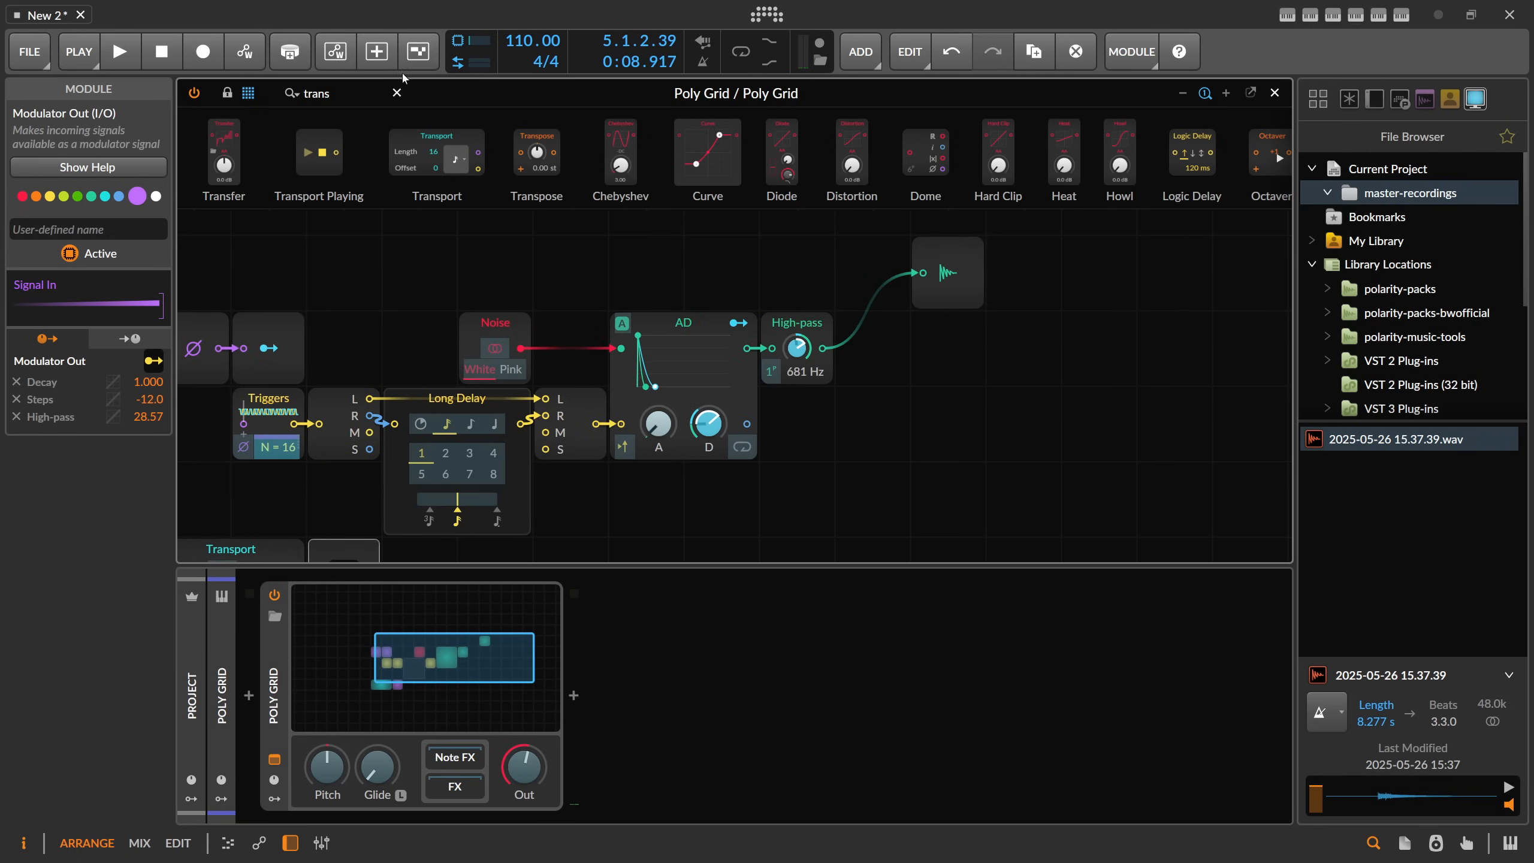
Step: Insert an Amplify module between High-pass and the audio output and modulate its gain by -0.94 from the same Modulator Out
{"action": "left_click_drag", "start_coordinate": [338, 94], "coordinate": [234, 94]}
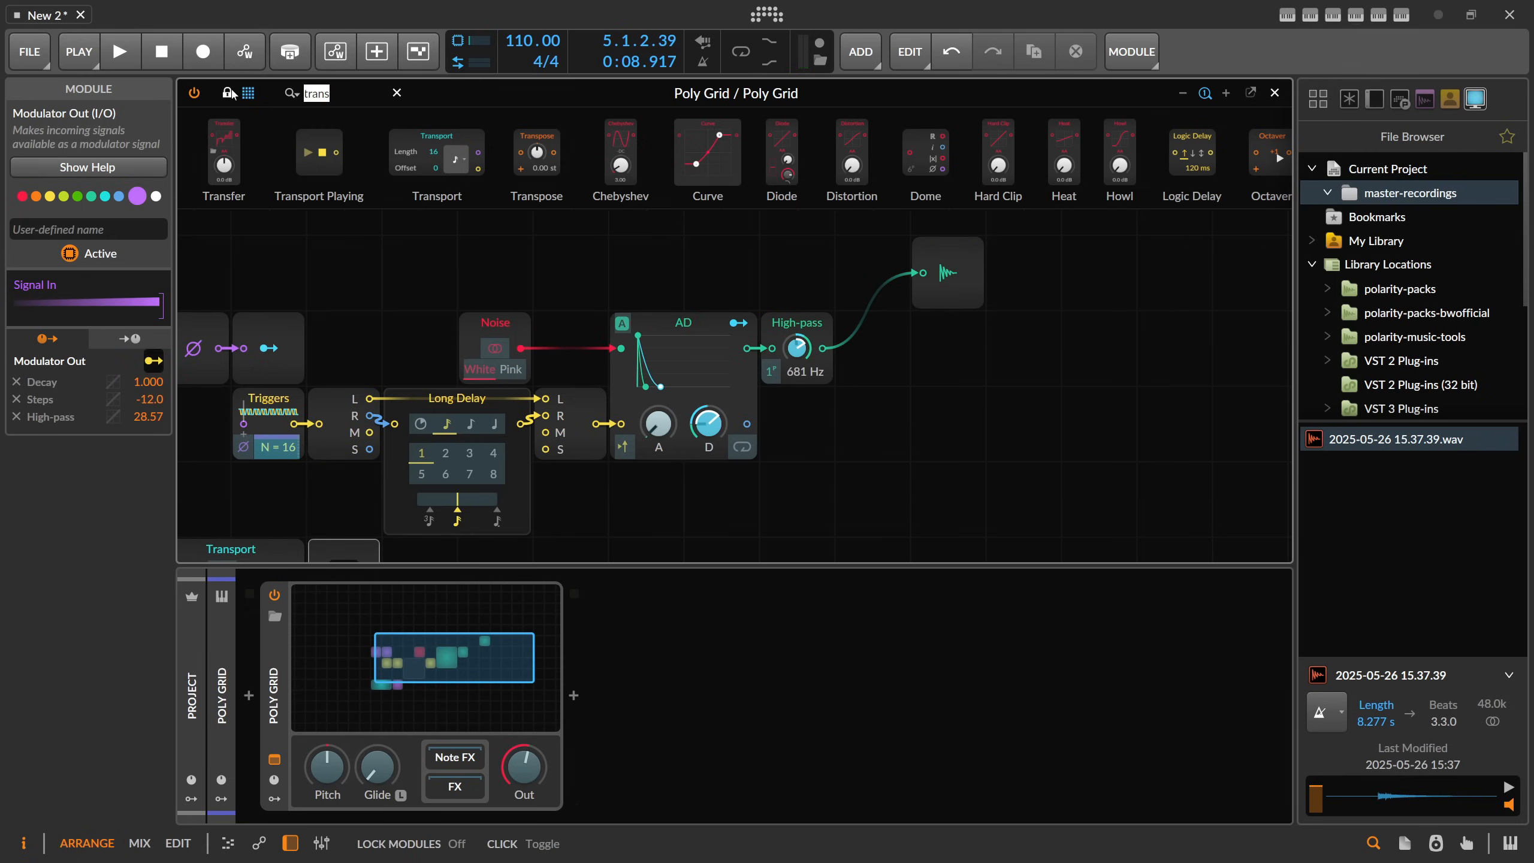
{"action": "type", "text": "am"}
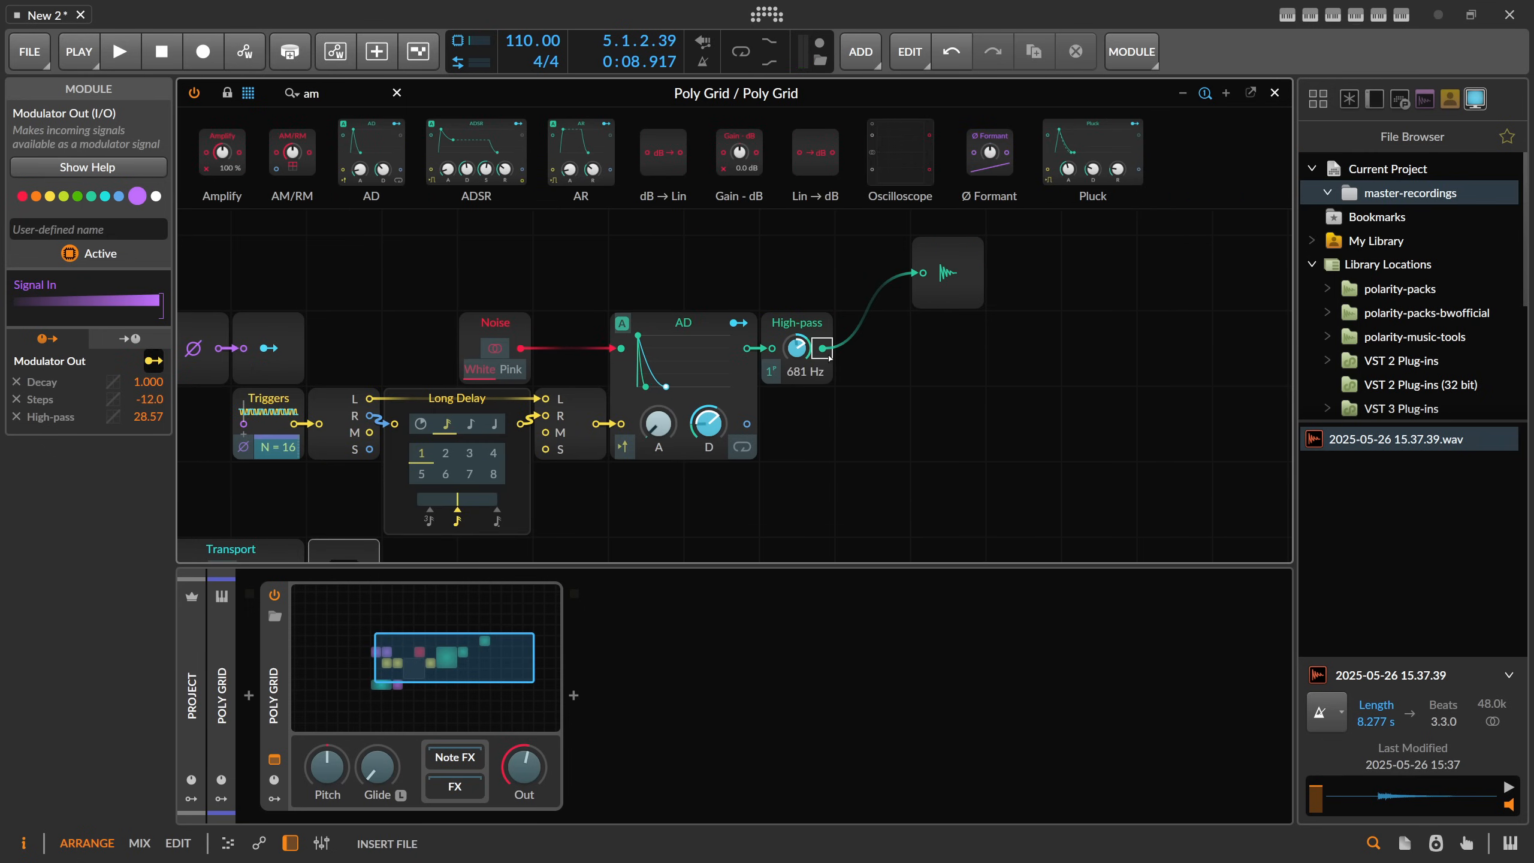
{"action": "left_click_drag", "start_coordinate": [830, 356], "coordinate": [871, 412]}
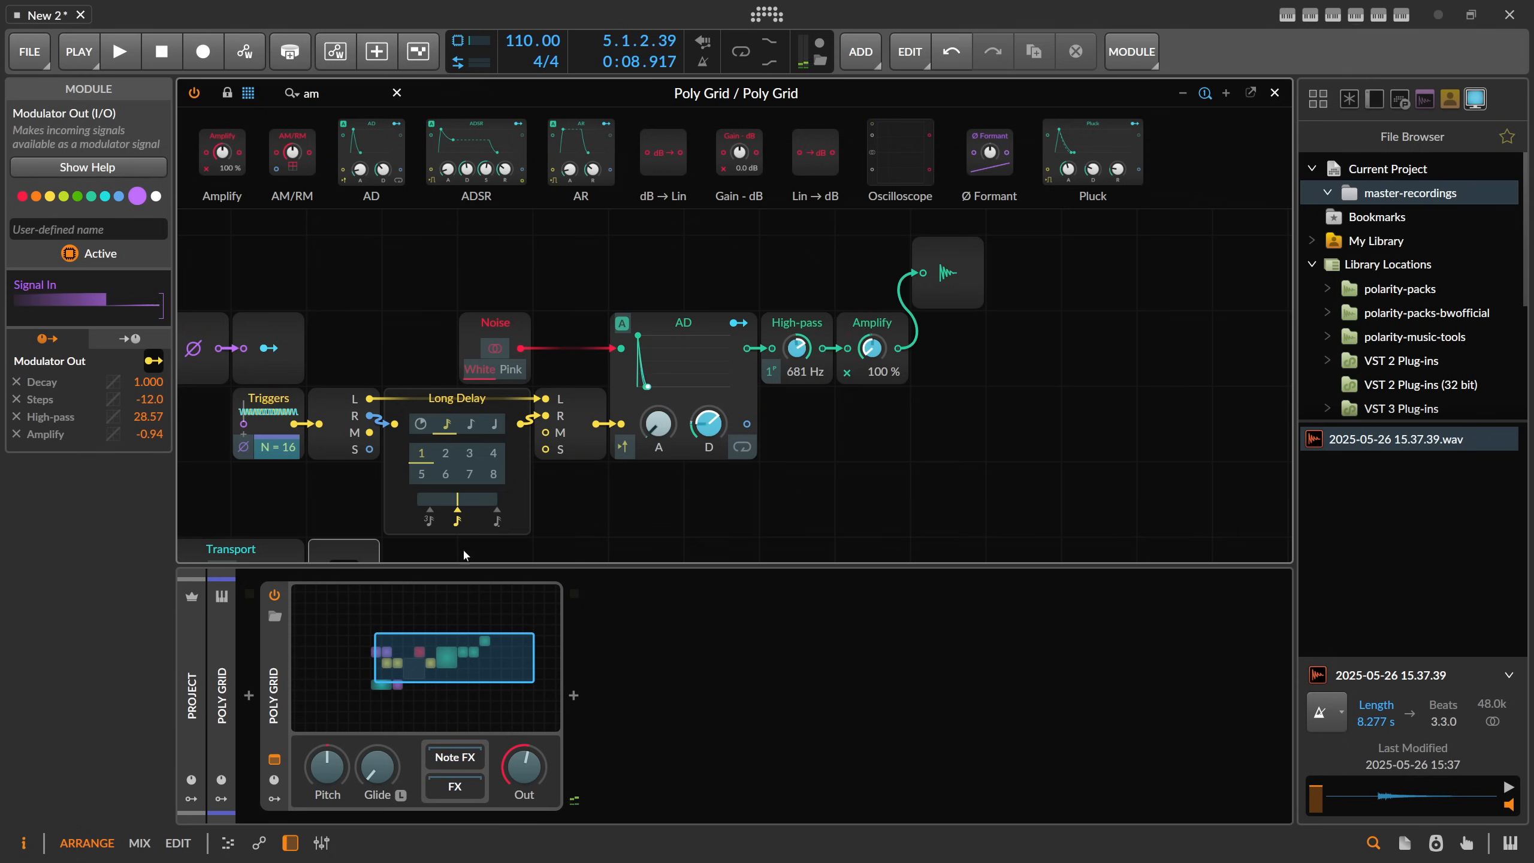
Step: Audition the evolving pattern with the whole patch in view and raise Poly Grid's output level
{"action": "key", "text": "space"}
{"action": "scroll", "coordinate": [387, 477], "scroll_direction": "down", "scroll_amount": 2}
{"action": "scroll", "coordinate": [417, 460], "scroll_direction": "down", "scroll_amount": 1}
{"action": "scroll", "coordinate": [419, 458], "scroll_direction": "down", "scroll_amount": 1}
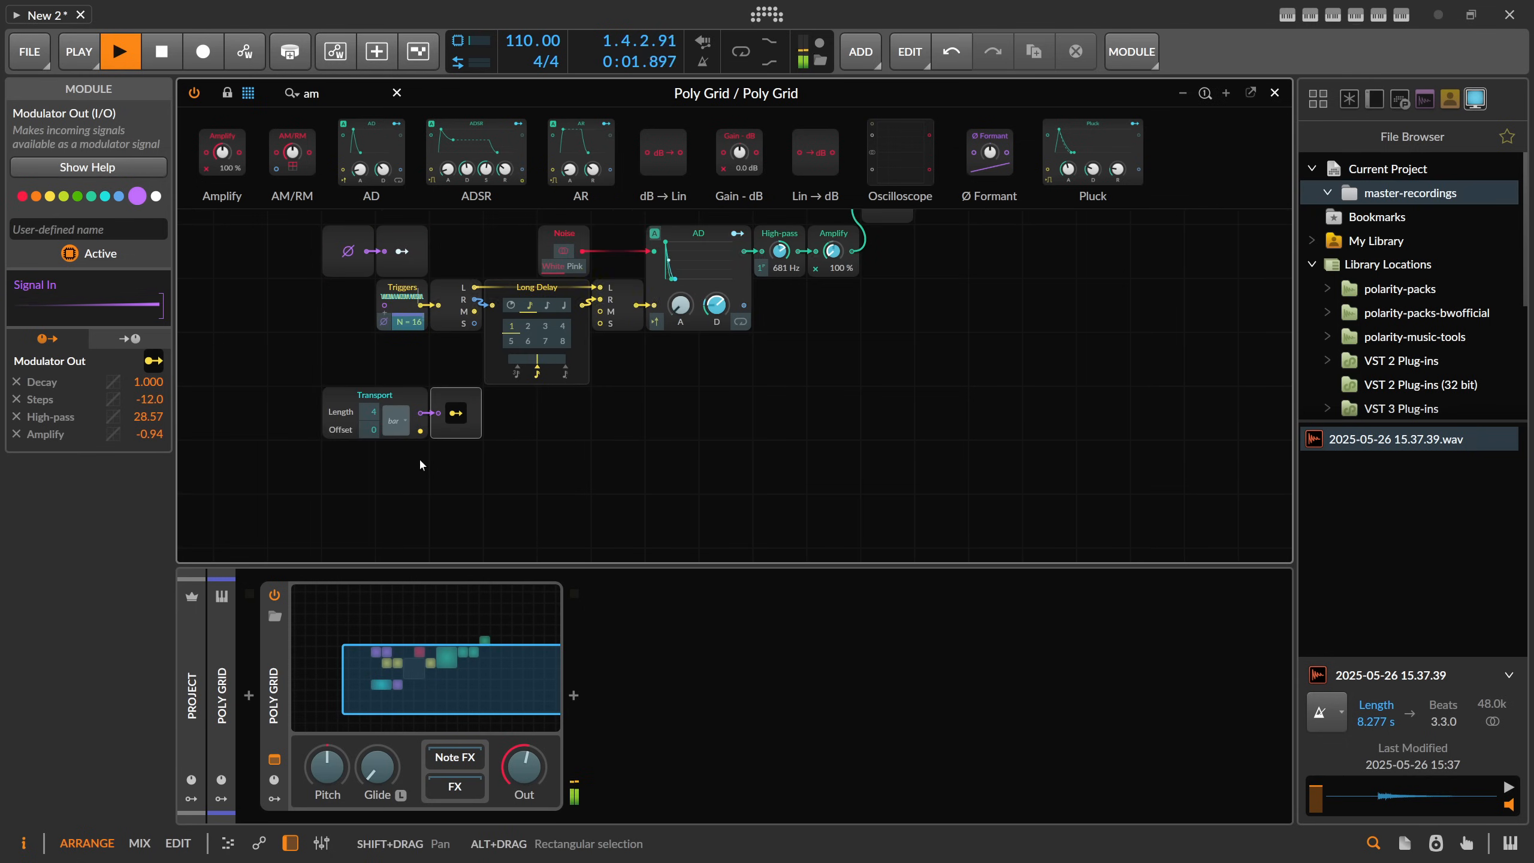
{"action": "scroll", "coordinate": [419, 458], "scroll_direction": "down", "scroll_amount": 1}
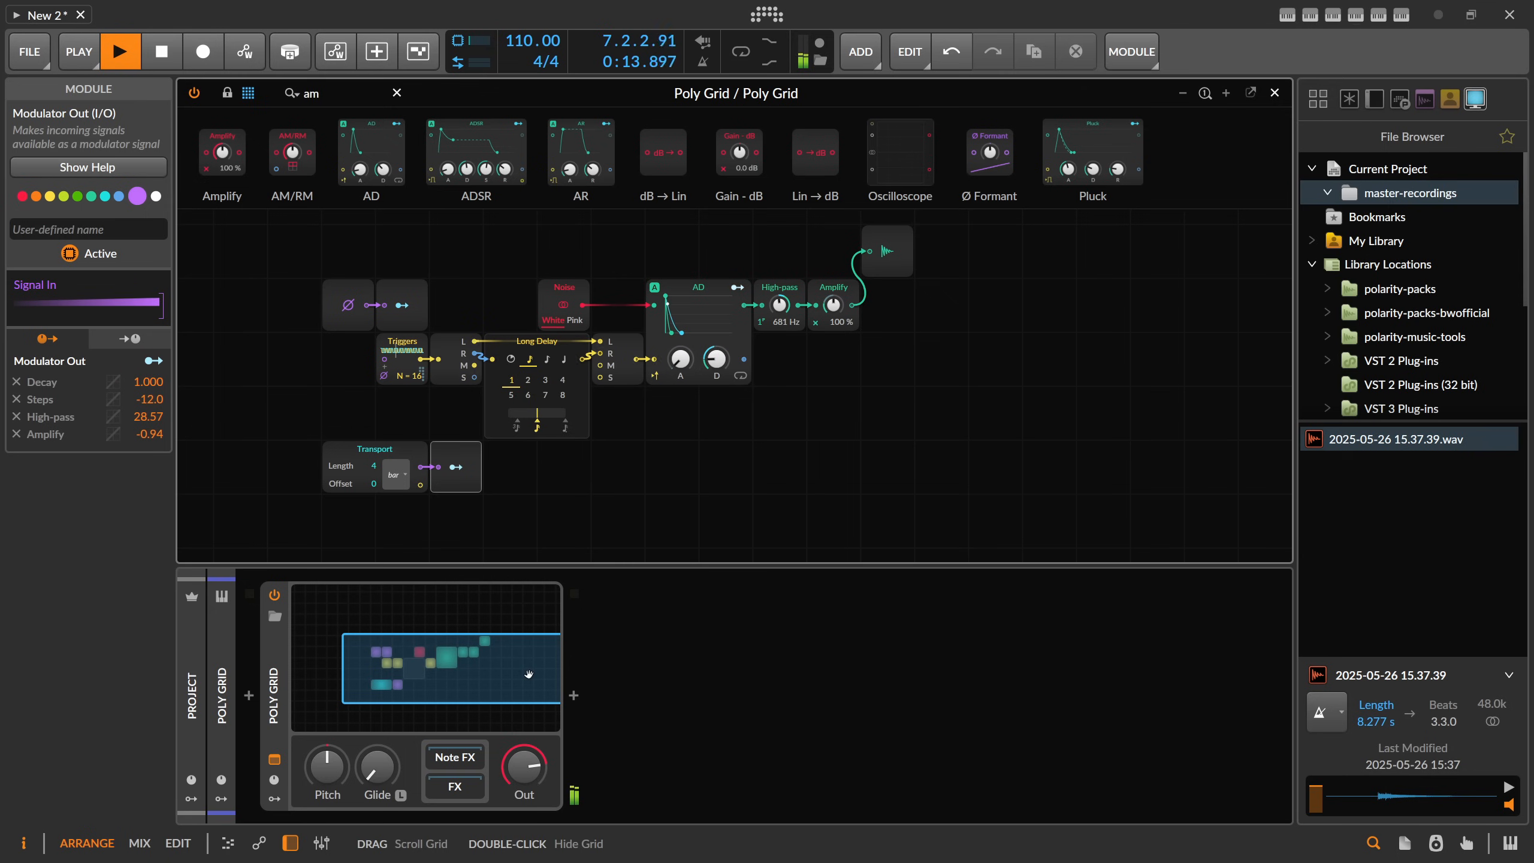
{"action": "left_click", "coordinate": [675, 488]}
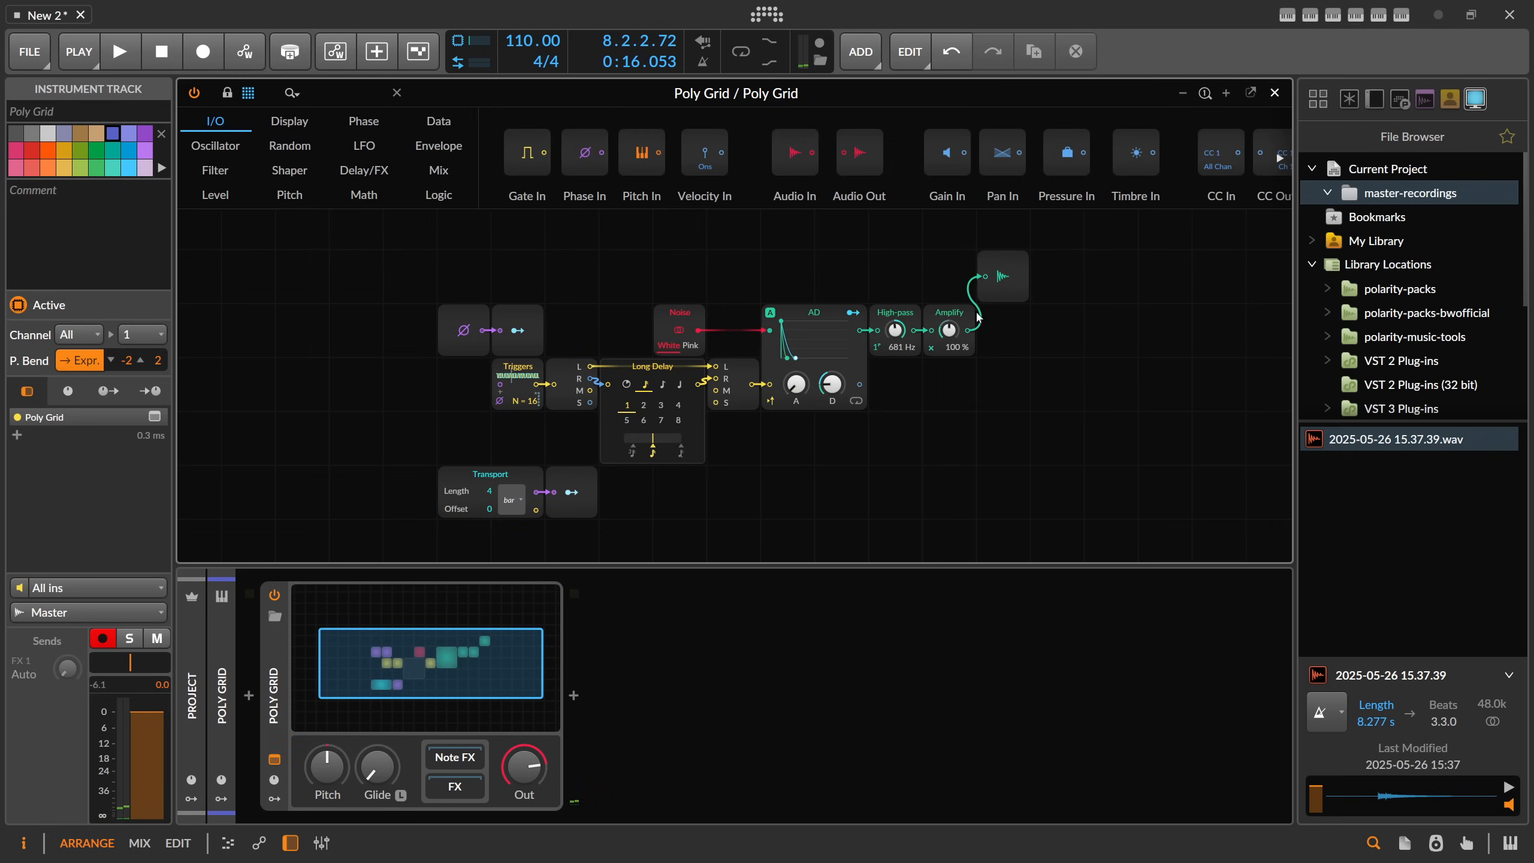
Step: Close the Poly Grid editor and select the first bar, 1.1.1.00 to 2.1.1.00, on the Poly Grid track in the arranger
{"action": "left_click", "coordinate": [1275, 93]}
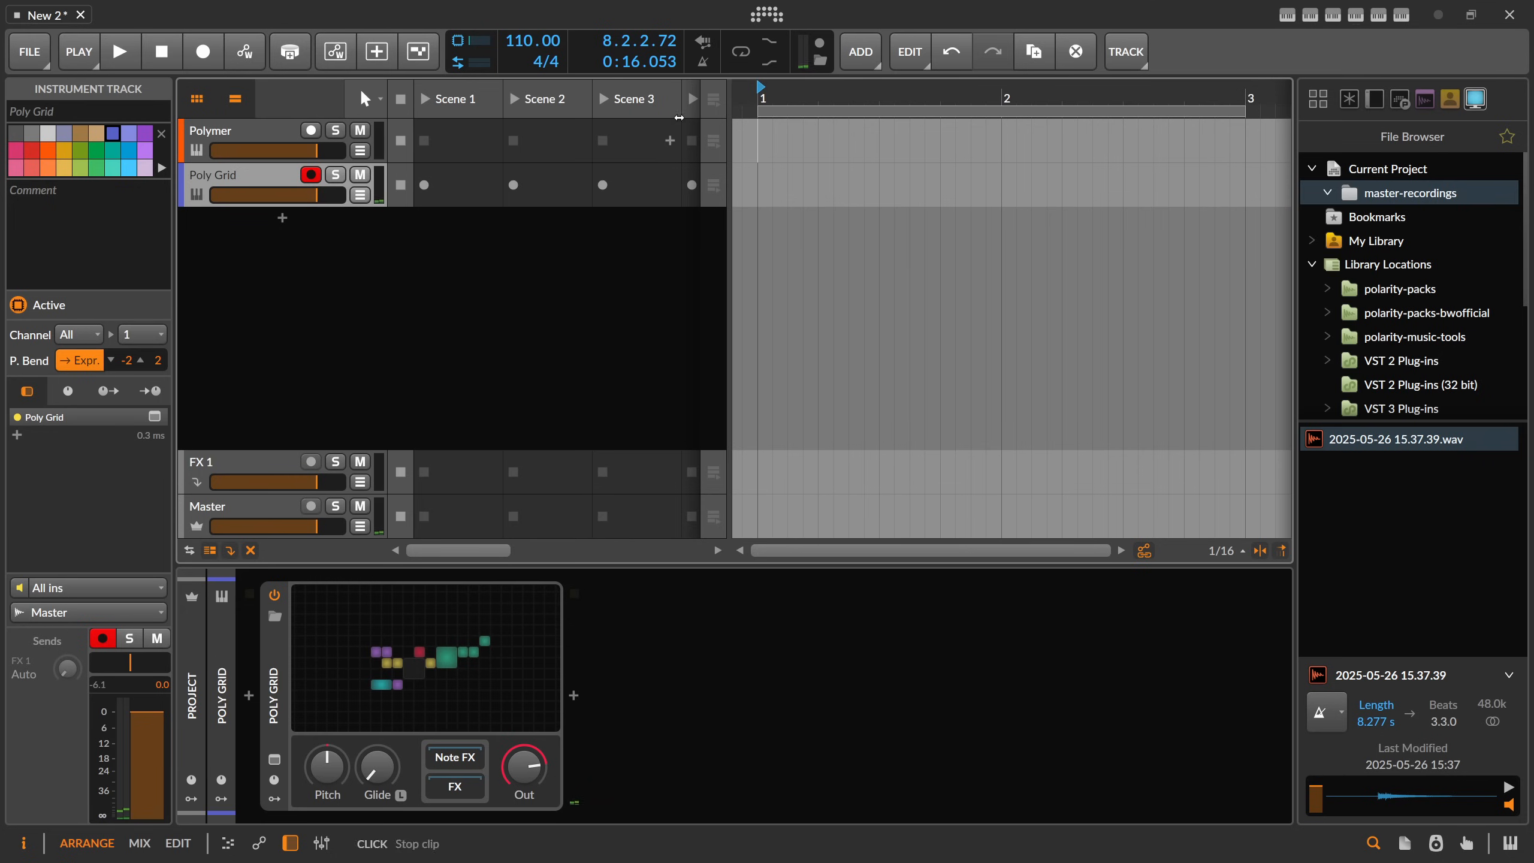
{"action": "left_click_drag", "start_coordinate": [767, 91], "coordinate": [887, 187]}
{"action": "left_click", "coordinate": [769, 198]}
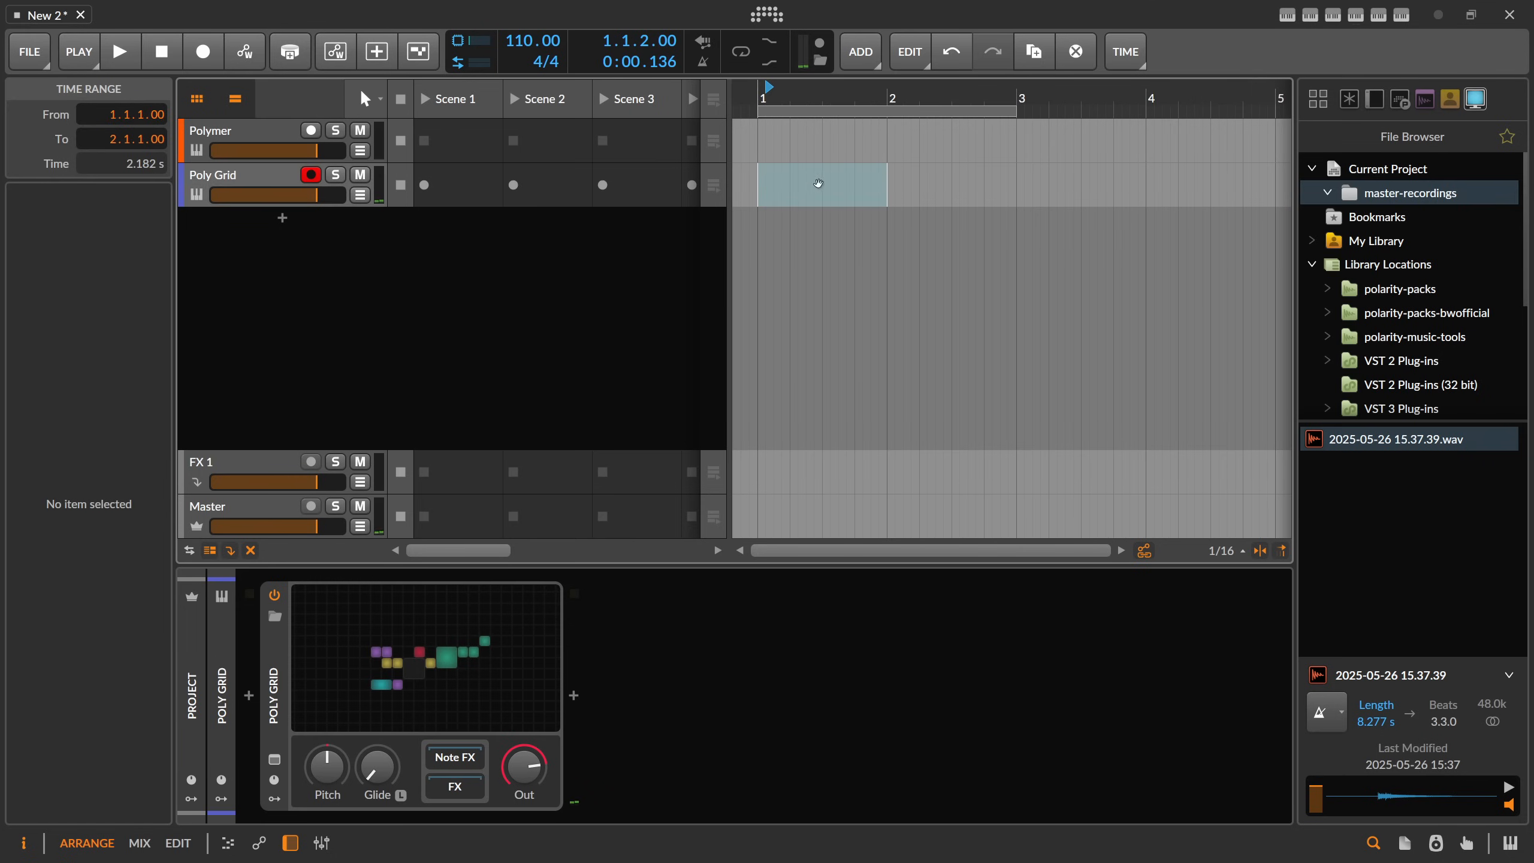
Step: Bounce the selected bar to a new audio track using the Post-Fader source at 32-bit floating-point
{"action": "right_click", "coordinate": [888, 188]}
{"action": "left_click", "coordinate": [895, 431]}
{"action": "left_click", "coordinate": [802, 336]}
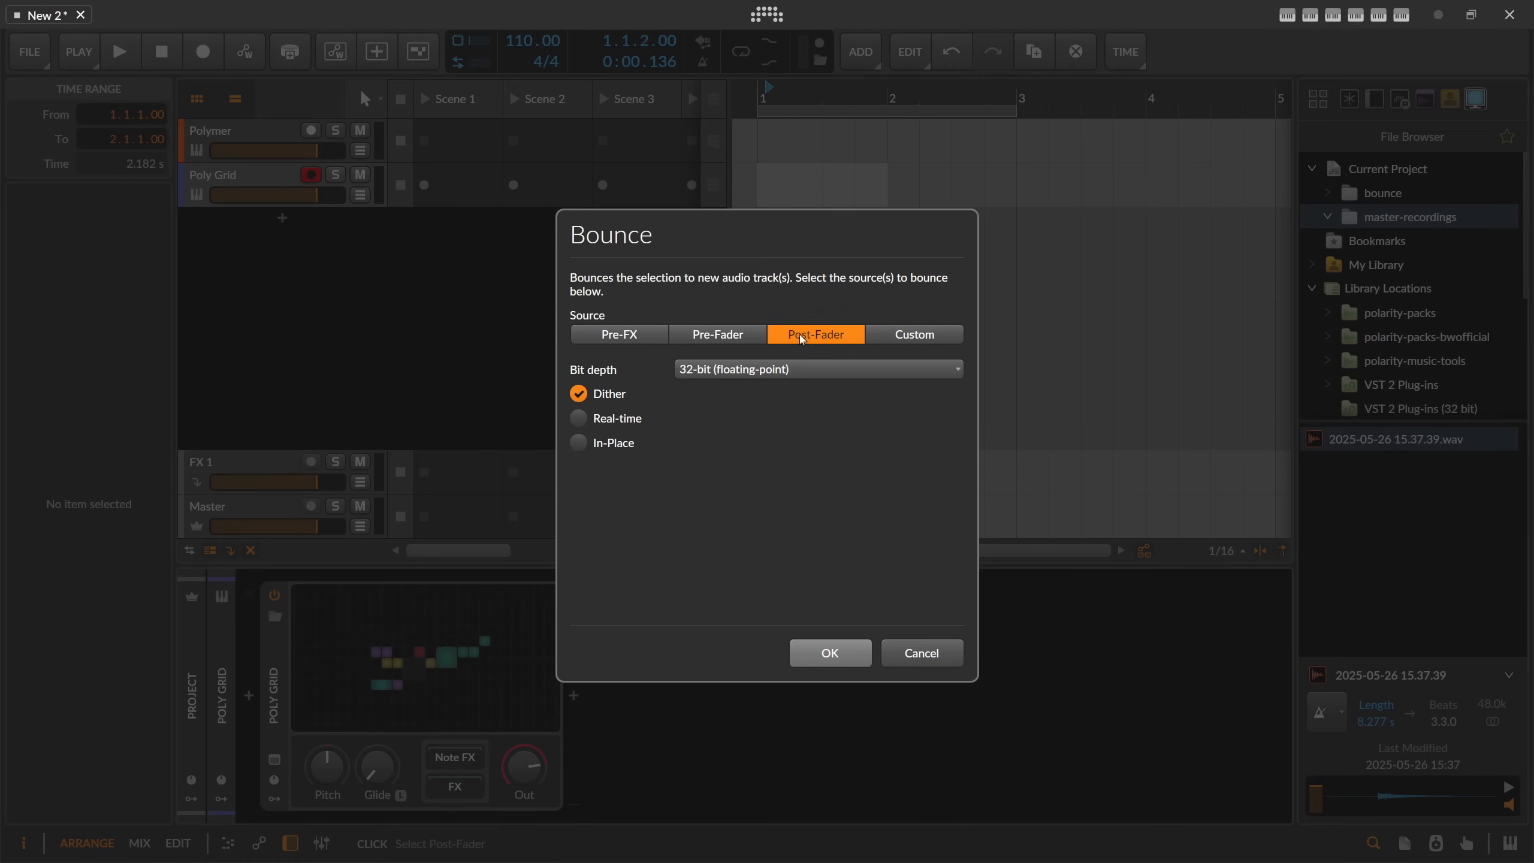
{"action": "left_click", "coordinate": [847, 643]}
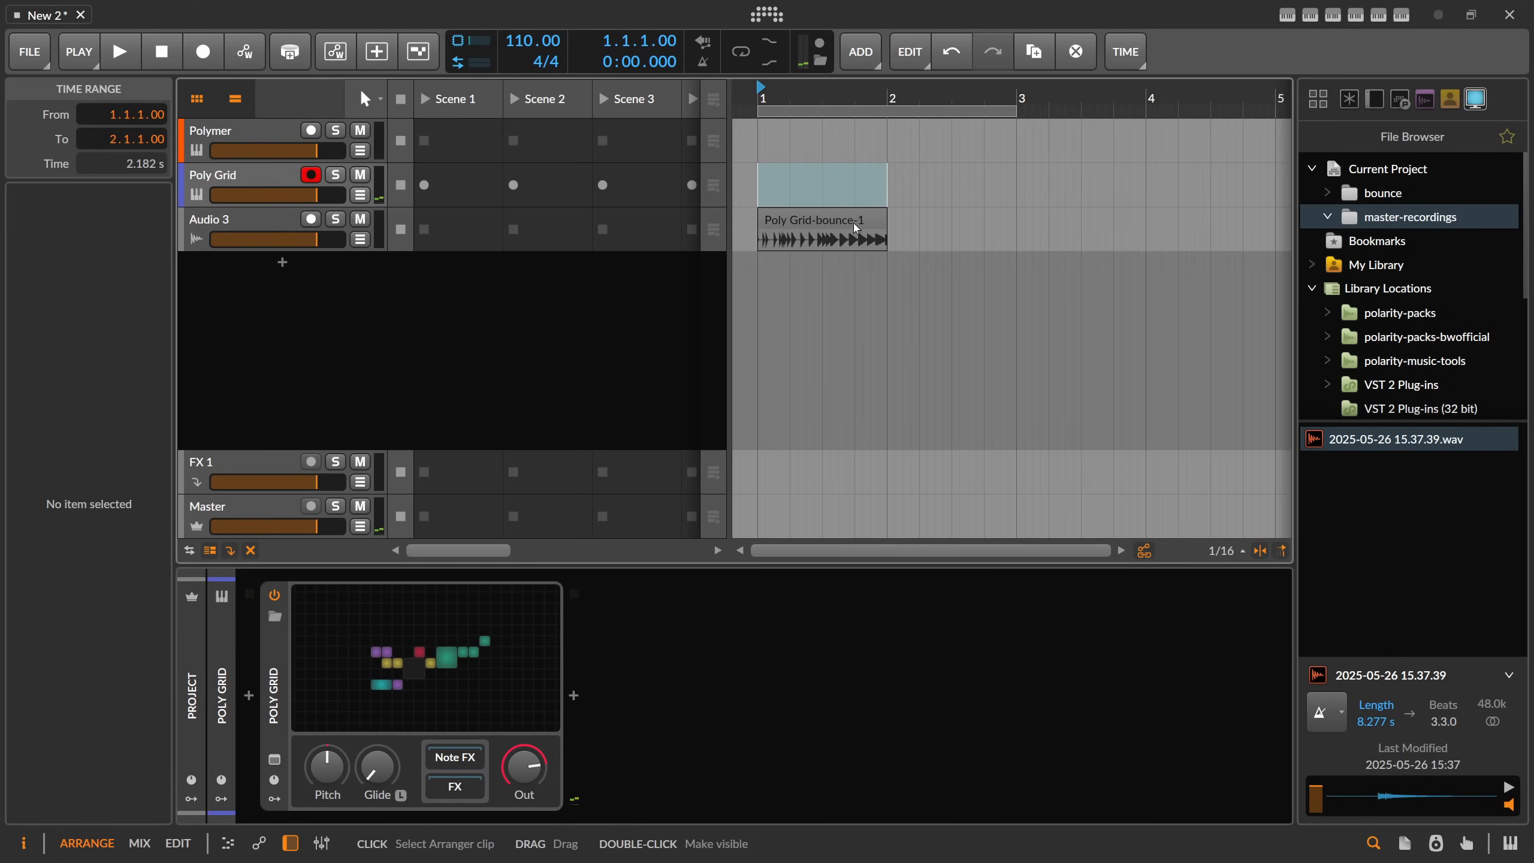
Step: Try extending the one-bar bounced clip on the Audio 3 track, and delete the clip
{"action": "left_click", "coordinate": [854, 223]}
{"action": "left_click_drag", "start_coordinate": [881, 219], "coordinate": [1044, 221]}
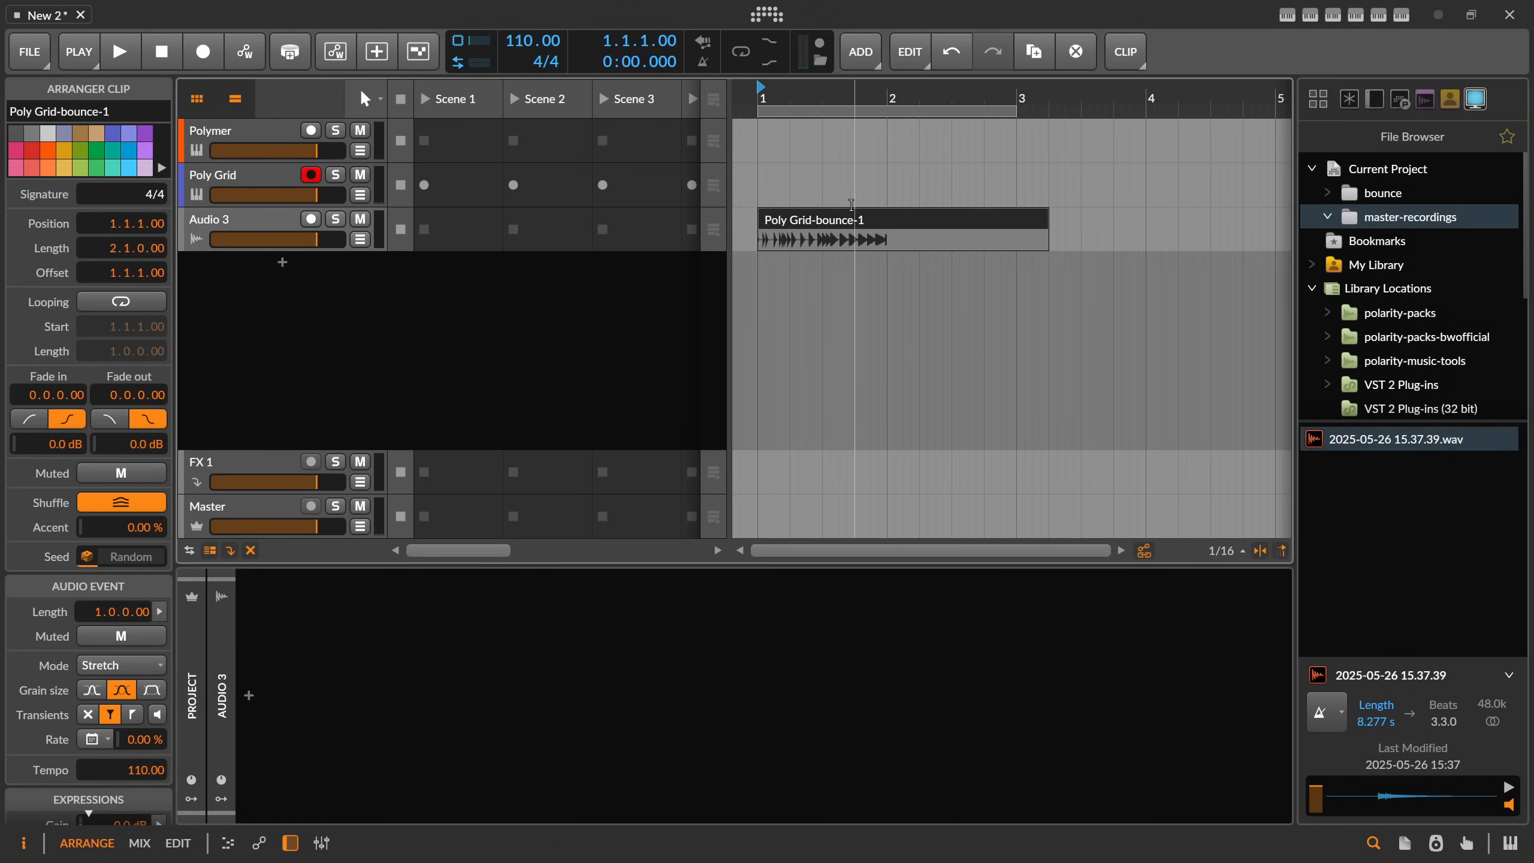
{"action": "key", "text": "Delete"}
Step: Bounce the range 1.1.1.00 to 3.1.1.00 of the Poly Grid track to audio using the Post-Fader source at 32-bit floating-point
{"action": "left_click_drag", "start_coordinate": [759, 185], "coordinate": [1016, 190]}
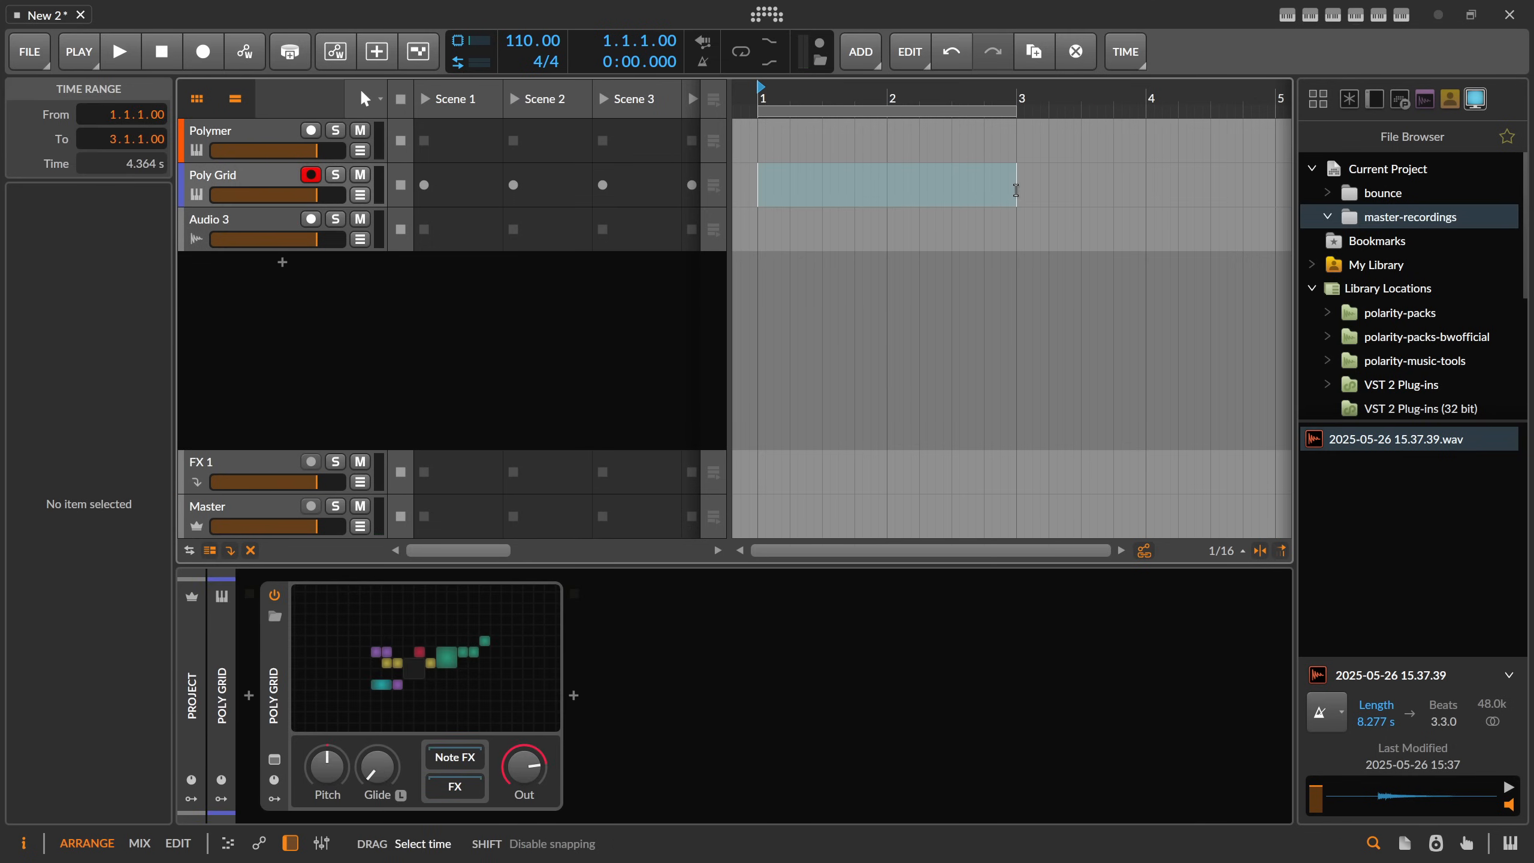
{"action": "right_click", "coordinate": [907, 185]}
{"action": "left_click", "coordinate": [941, 426]}
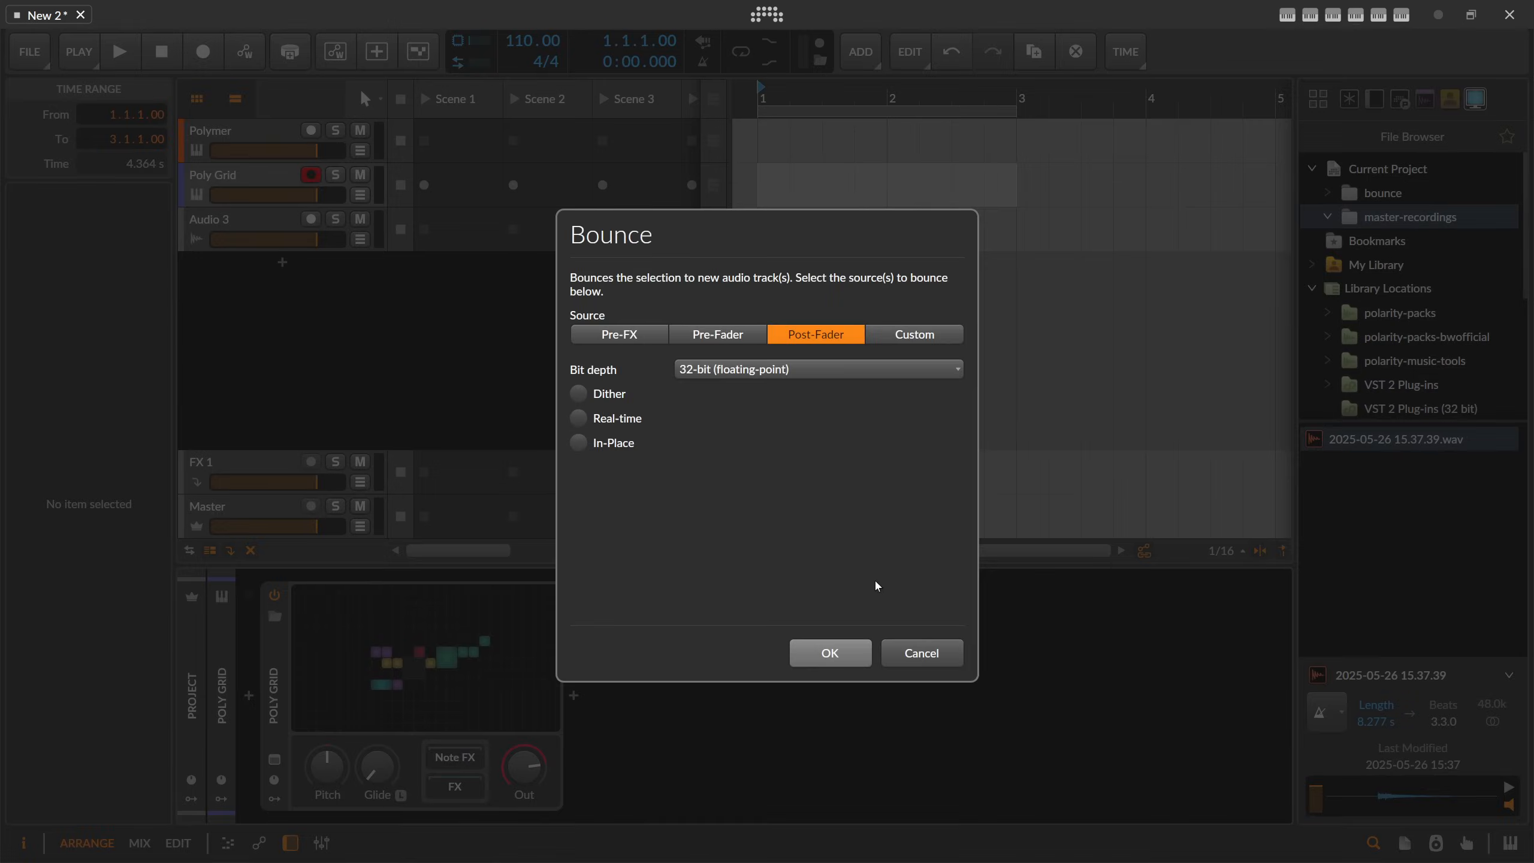
{"action": "left_click", "coordinate": [850, 644]}
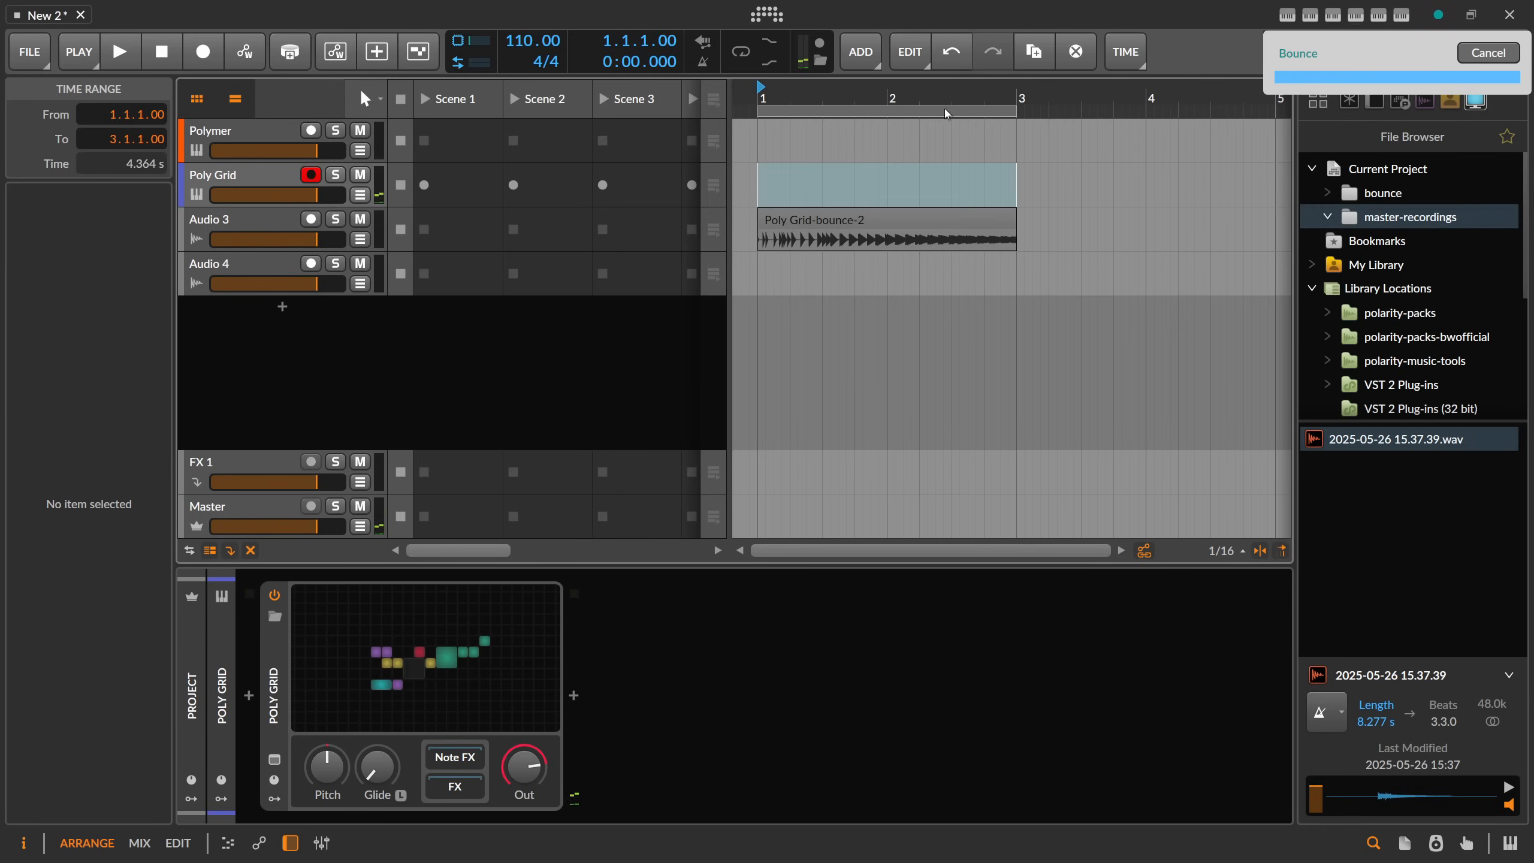
Step: Delete the two-bar bounced clip from the Audio 3 track
{"action": "scroll", "coordinate": [945, 110], "scroll_direction": "down", "scroll_amount": 5}
{"action": "left_click", "coordinate": [802, 219]}
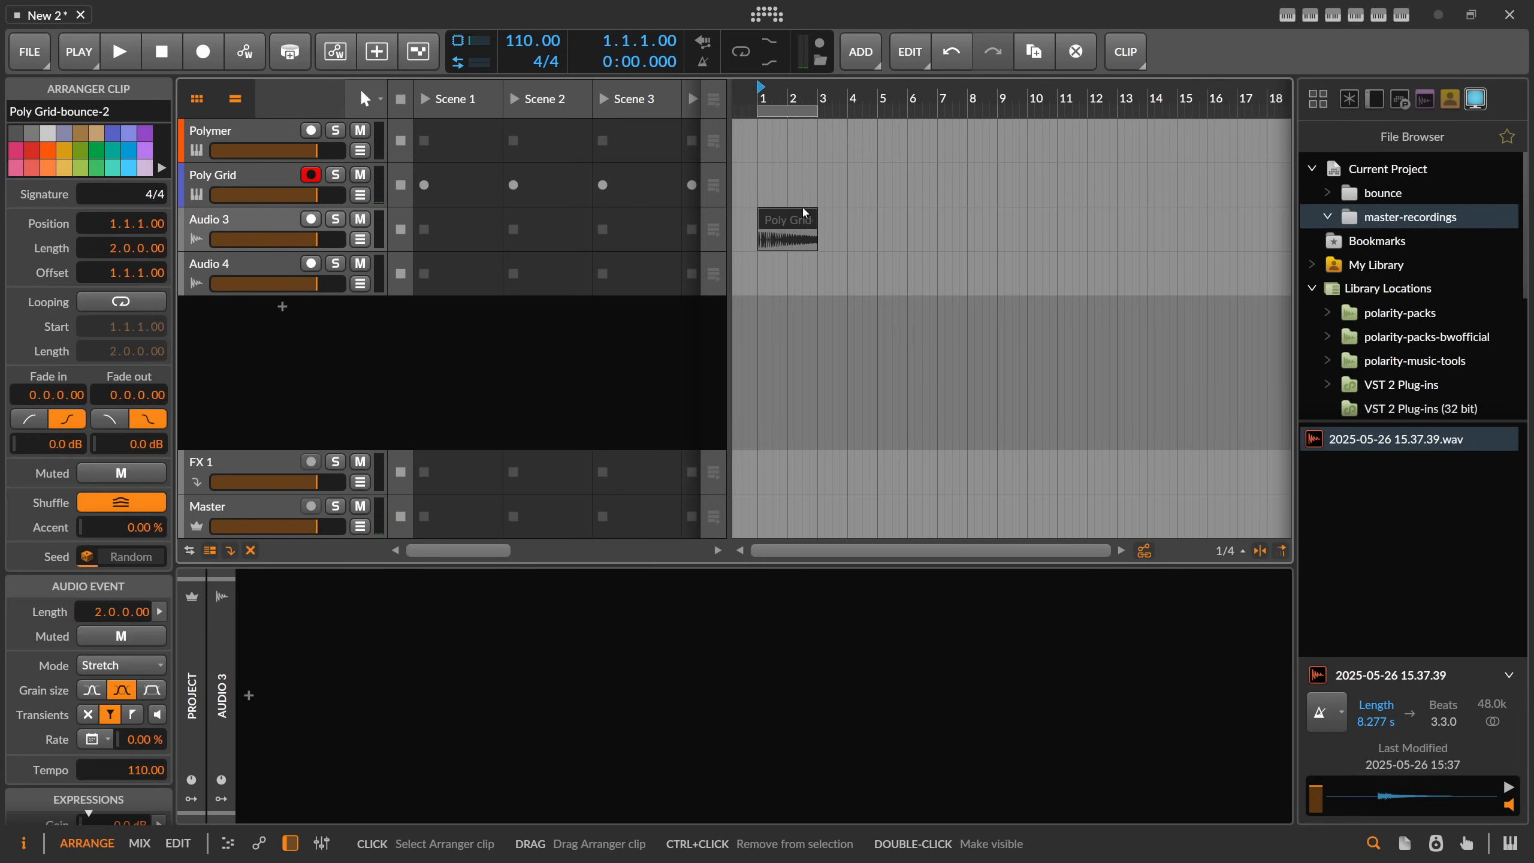
{"action": "key", "text": "Delete"}
Step: Bounce the range 1.1.1.00 to 5.1.1.00 of the empty Audio 3 track to a new audio track
{"action": "left_click_drag", "start_coordinate": [759, 230], "coordinate": [831, 239]}
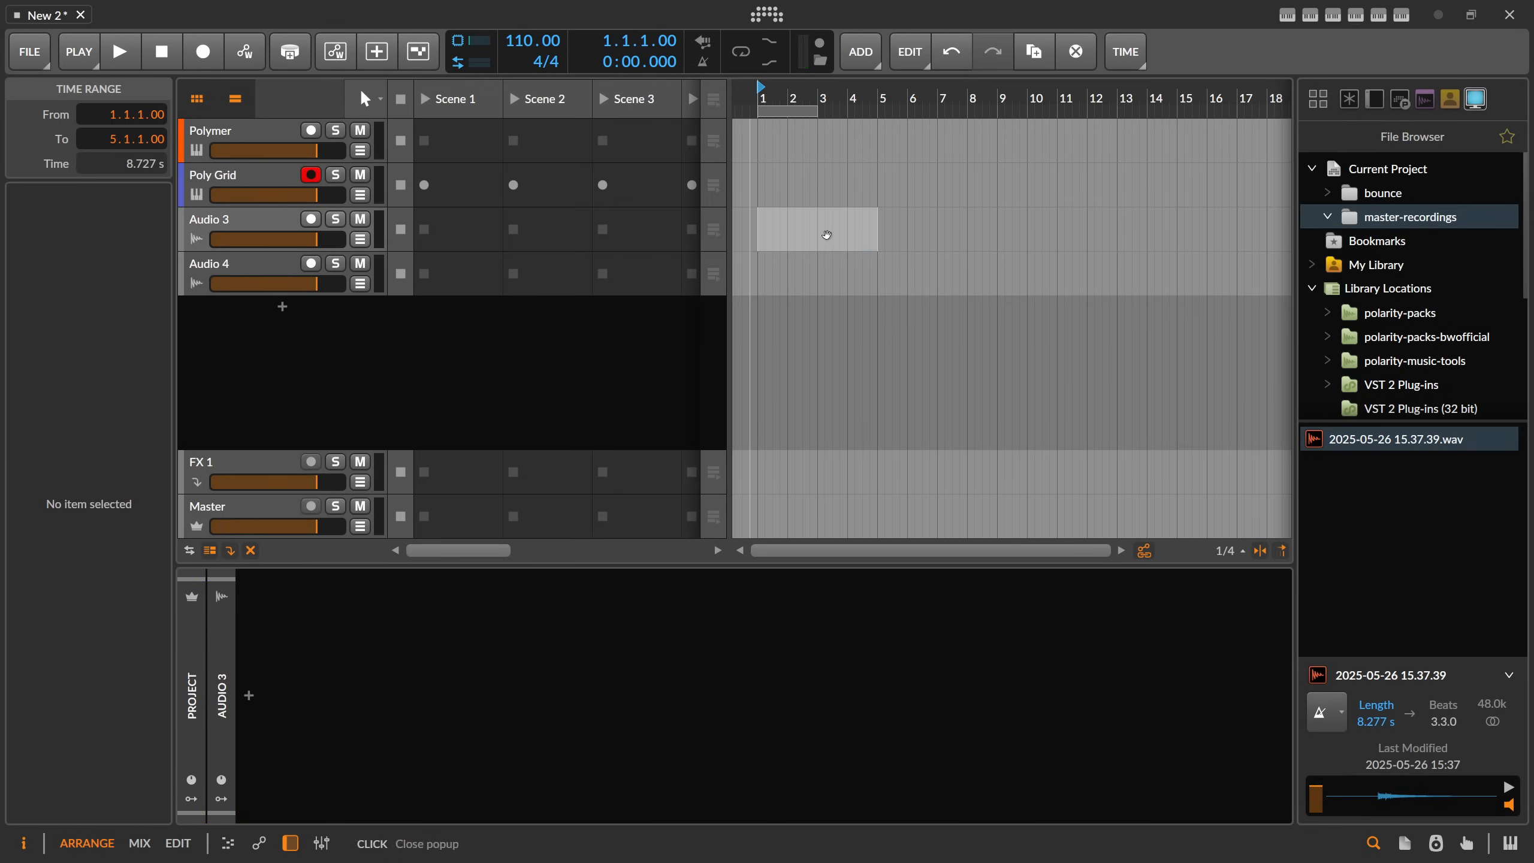
{"action": "right_click", "coordinate": [875, 240]}
{"action": "left_click", "coordinate": [894, 584]}
{"action": "left_click", "coordinate": [861, 644]}
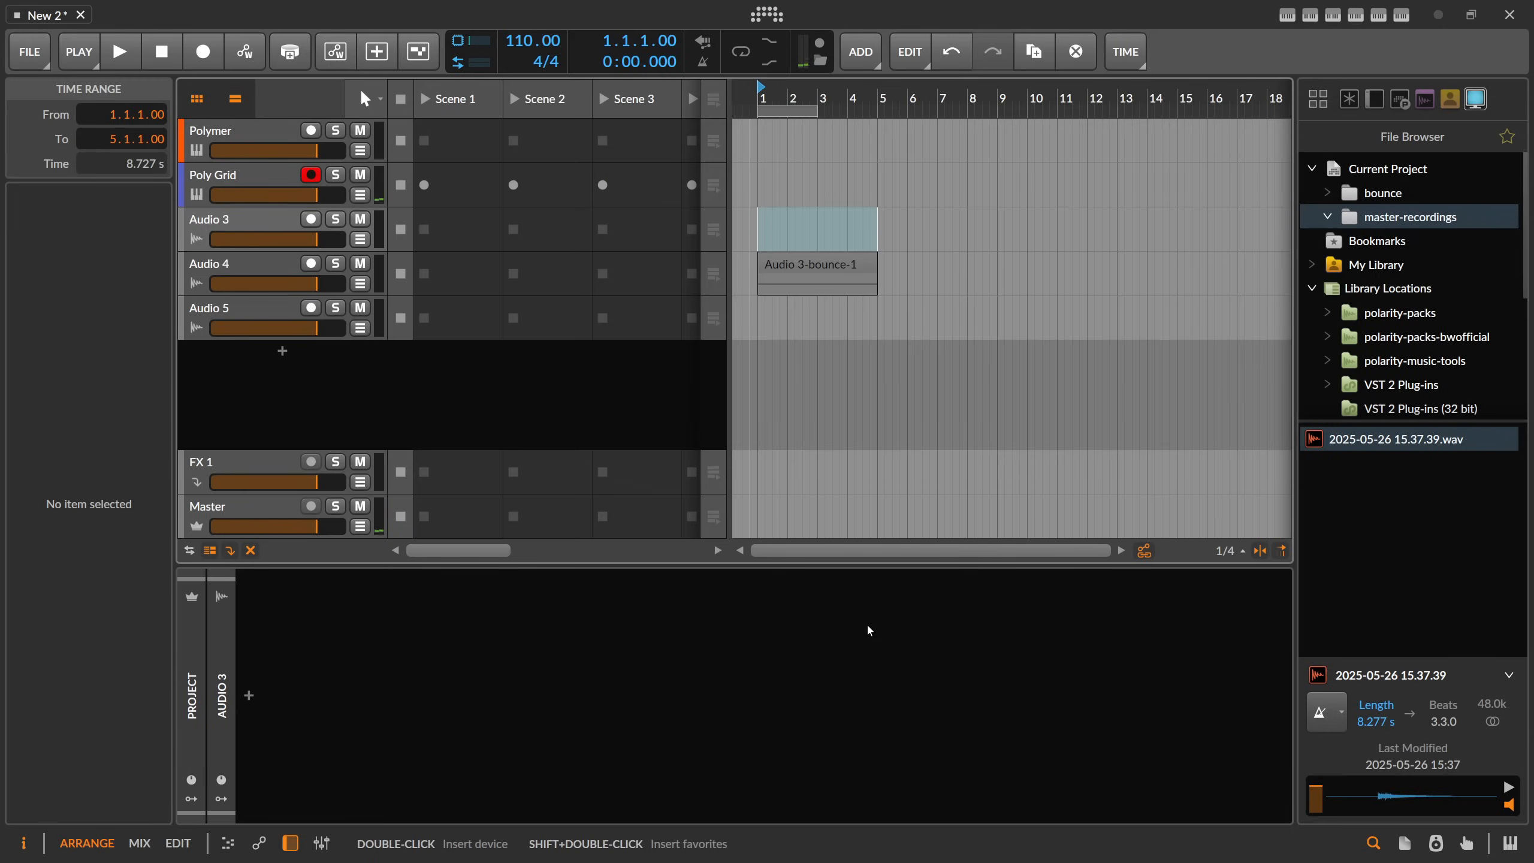
Step: Delete all the audio tracks below Poly Grid, including Audio 3 and its bounces
{"action": "left_click", "coordinate": [249, 229]}
{"action": "key", "text": "Delete"}
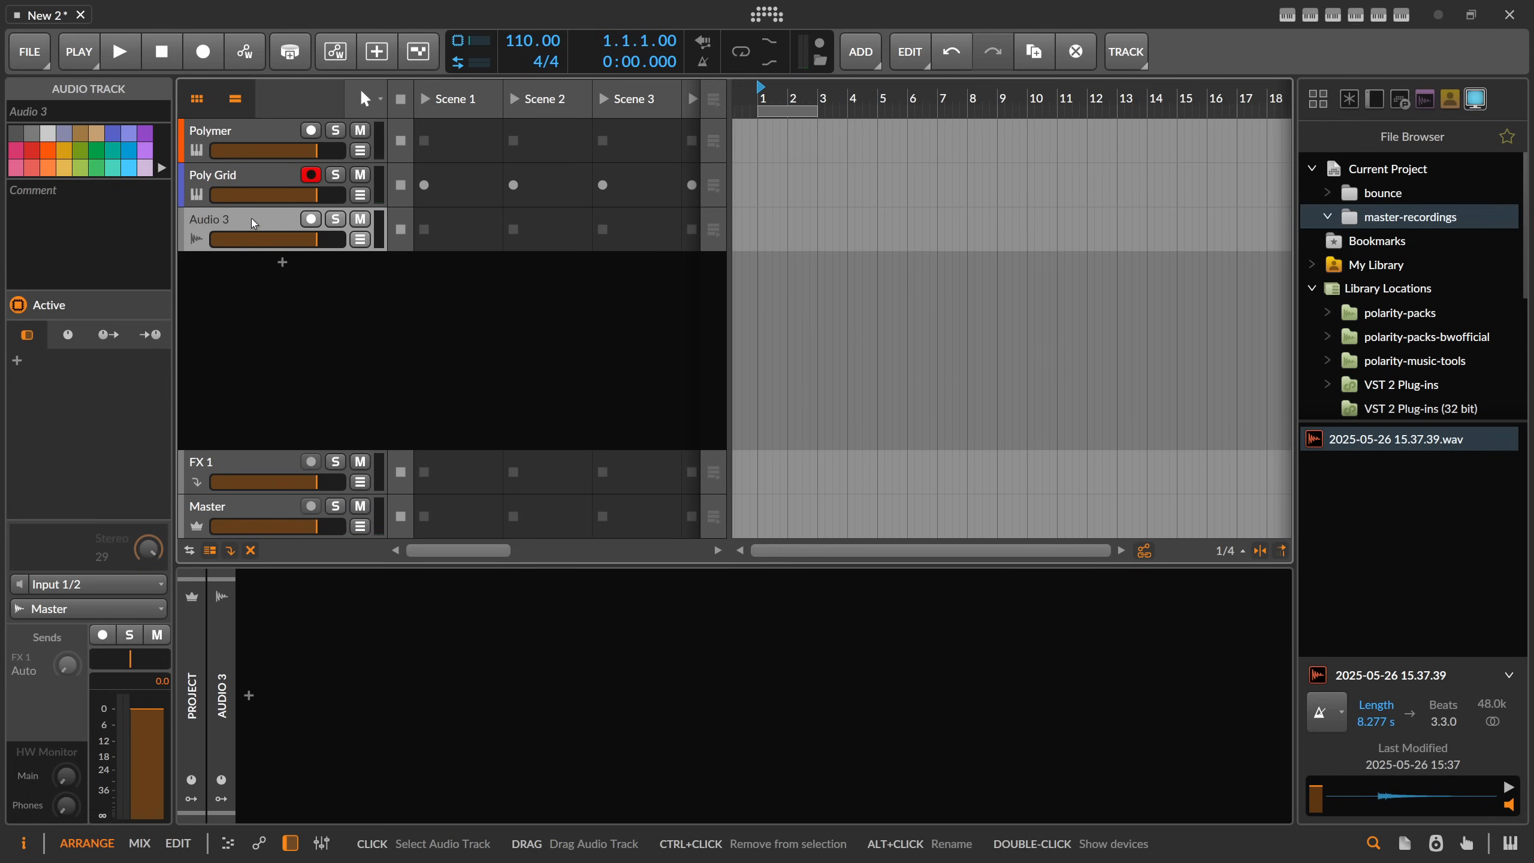
{"action": "key", "text": "Delete"}
Step: Bounce the first four bars, 1.1.1.00 to 5.1.1.00, of the Poly Grid track to a new audio track
{"action": "left_click", "coordinate": [793, 179]}
{"action": "left_click_drag", "start_coordinate": [793, 179], "coordinate": [833, 192]}
{"action": "right_click", "coordinate": [877, 194]}
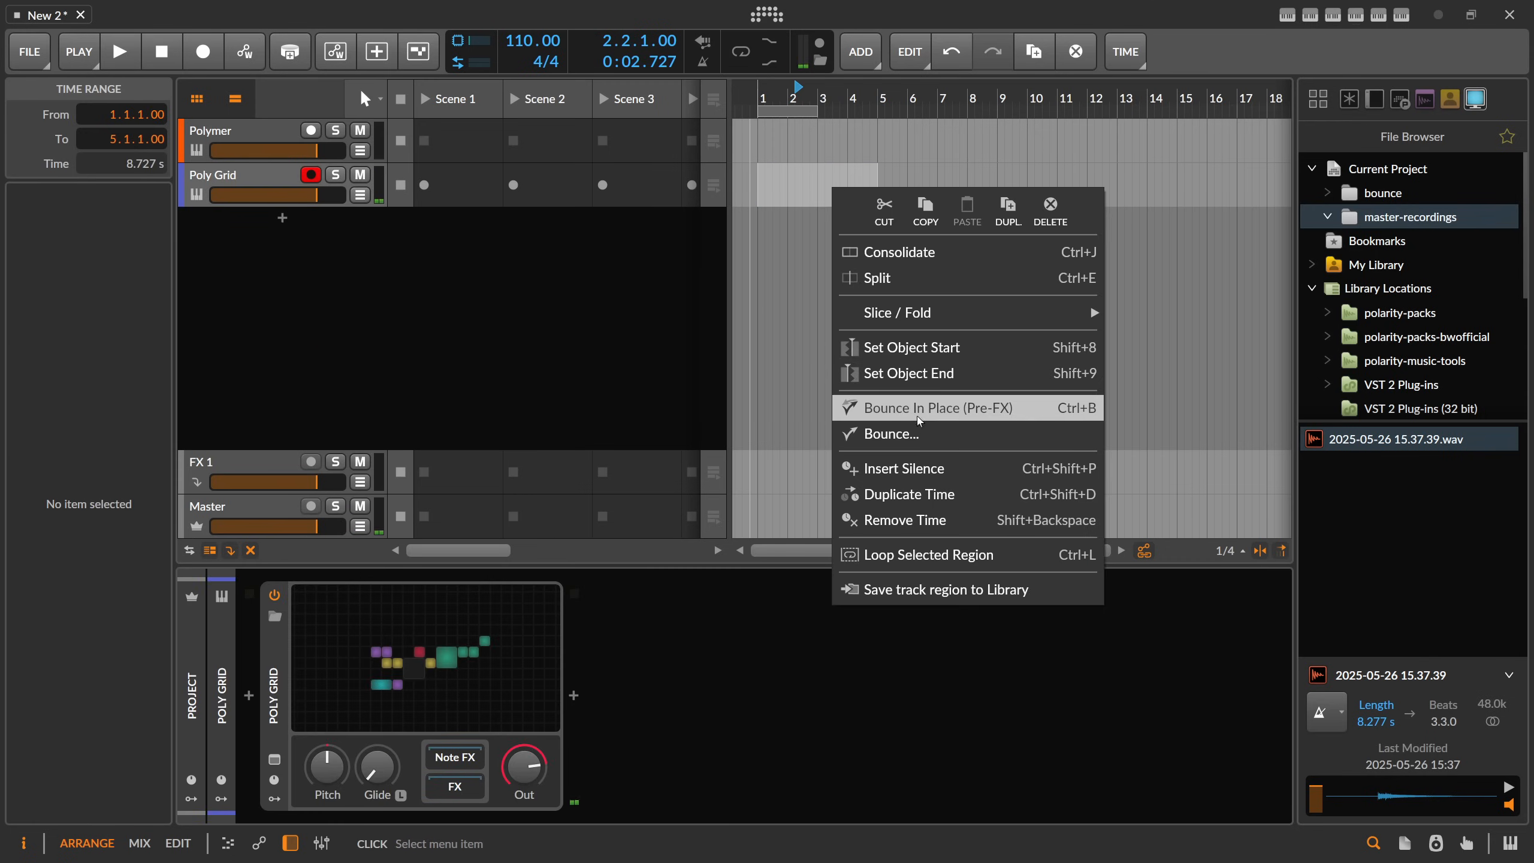
{"action": "left_click", "coordinate": [904, 437]}
{"action": "left_click", "coordinate": [831, 648]}
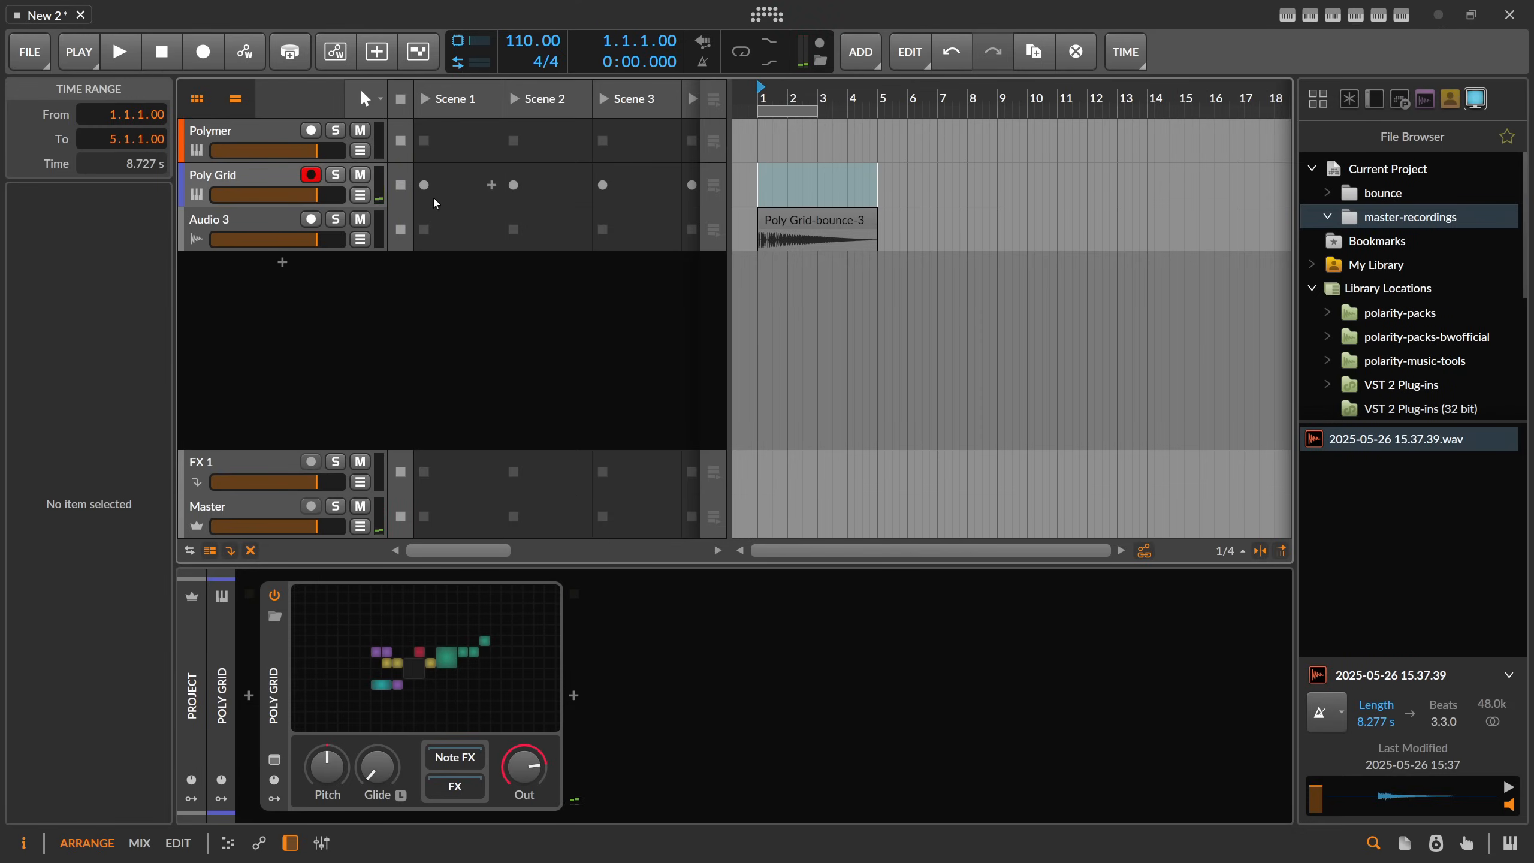
Step: Open the four-bar bounced clip in the detail editor and rename its audio file as "reverv"
{"action": "left_click", "coordinate": [241, 227]}
{"action": "left_click", "coordinate": [778, 224]}
{"action": "key", "text": "Tab"}
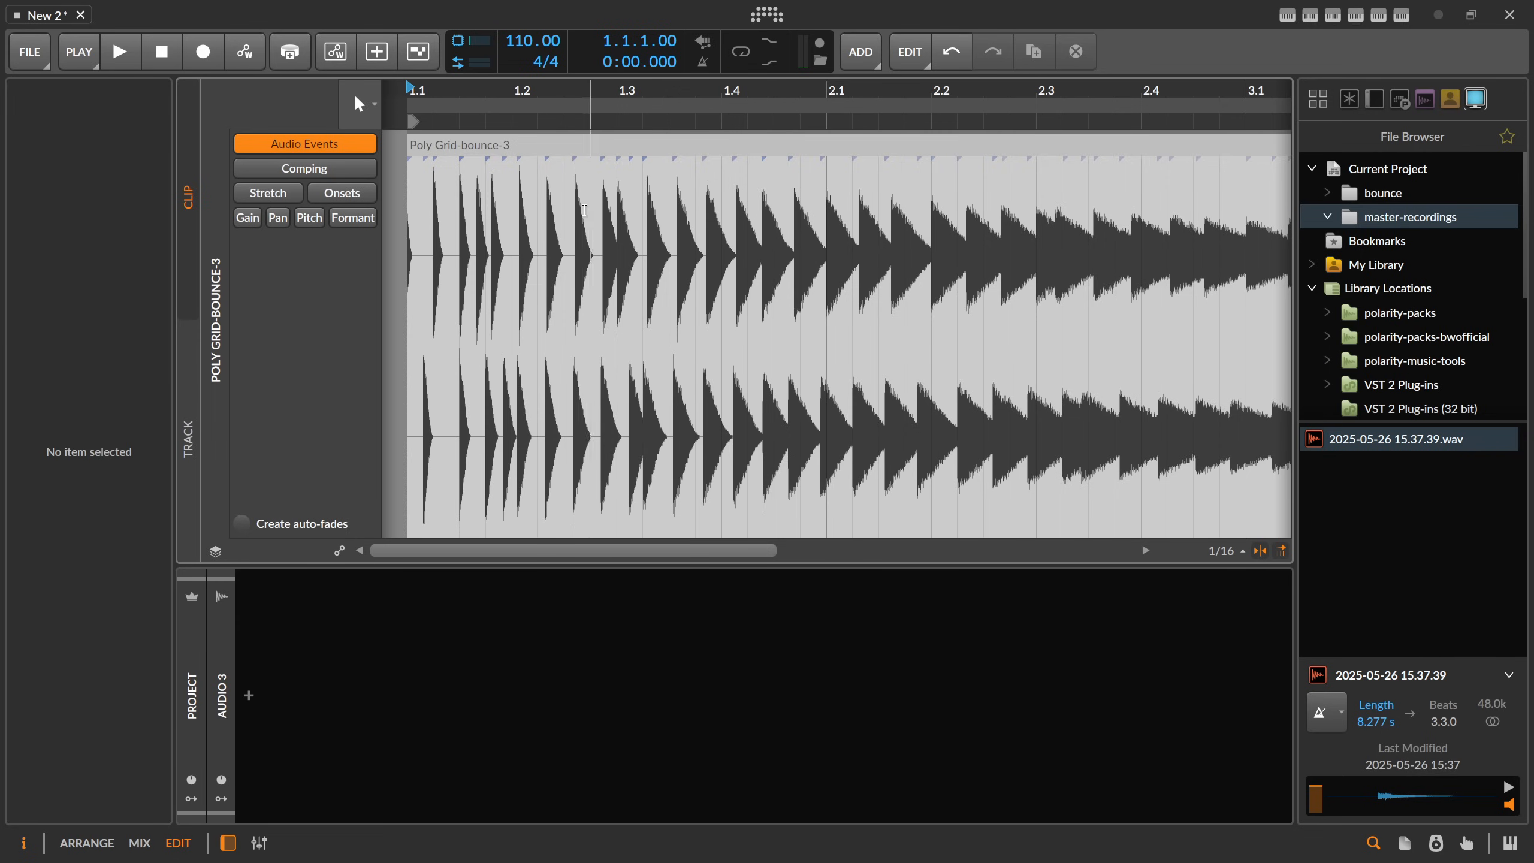
{"action": "left_click", "coordinate": [528, 153]}
{"action": "key", "text": "ctrl+r"}
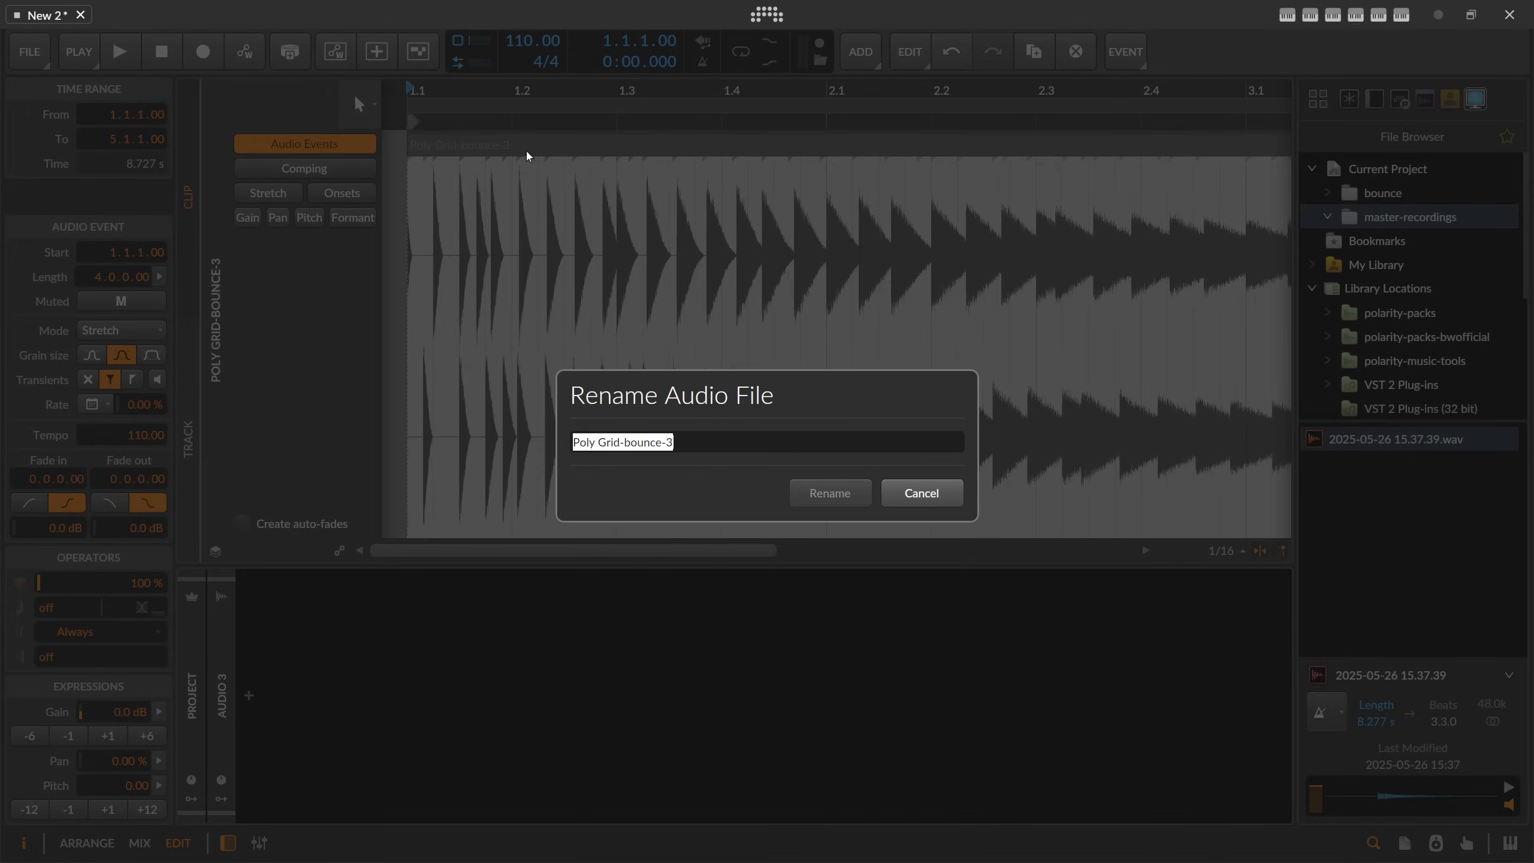
{"action": "type", "text": "r"}
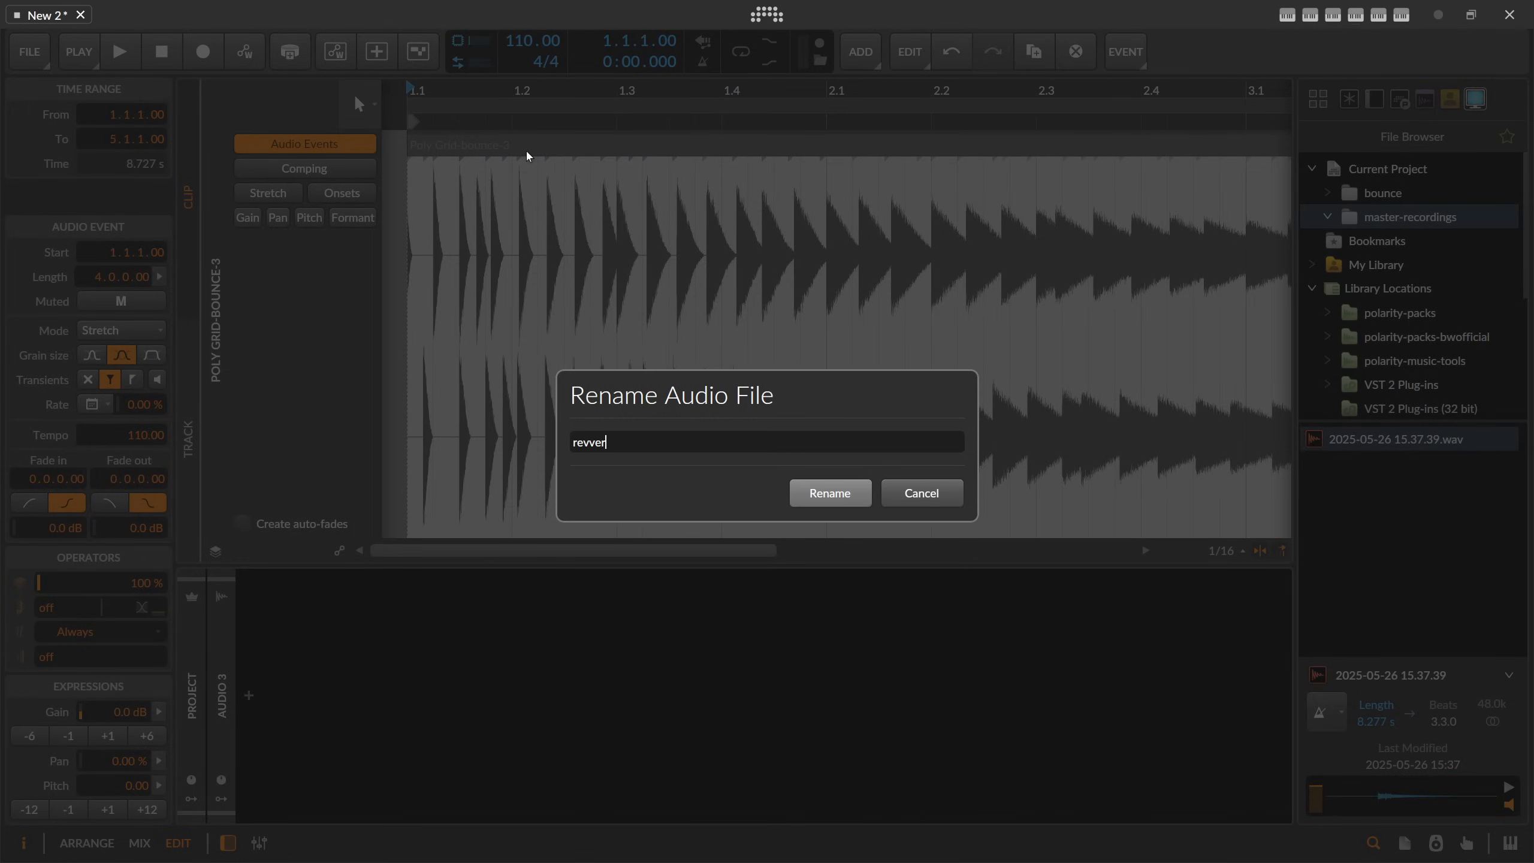
{"action": "type", "text": "evwerv"}
{"action": "key", "text": "Return"}
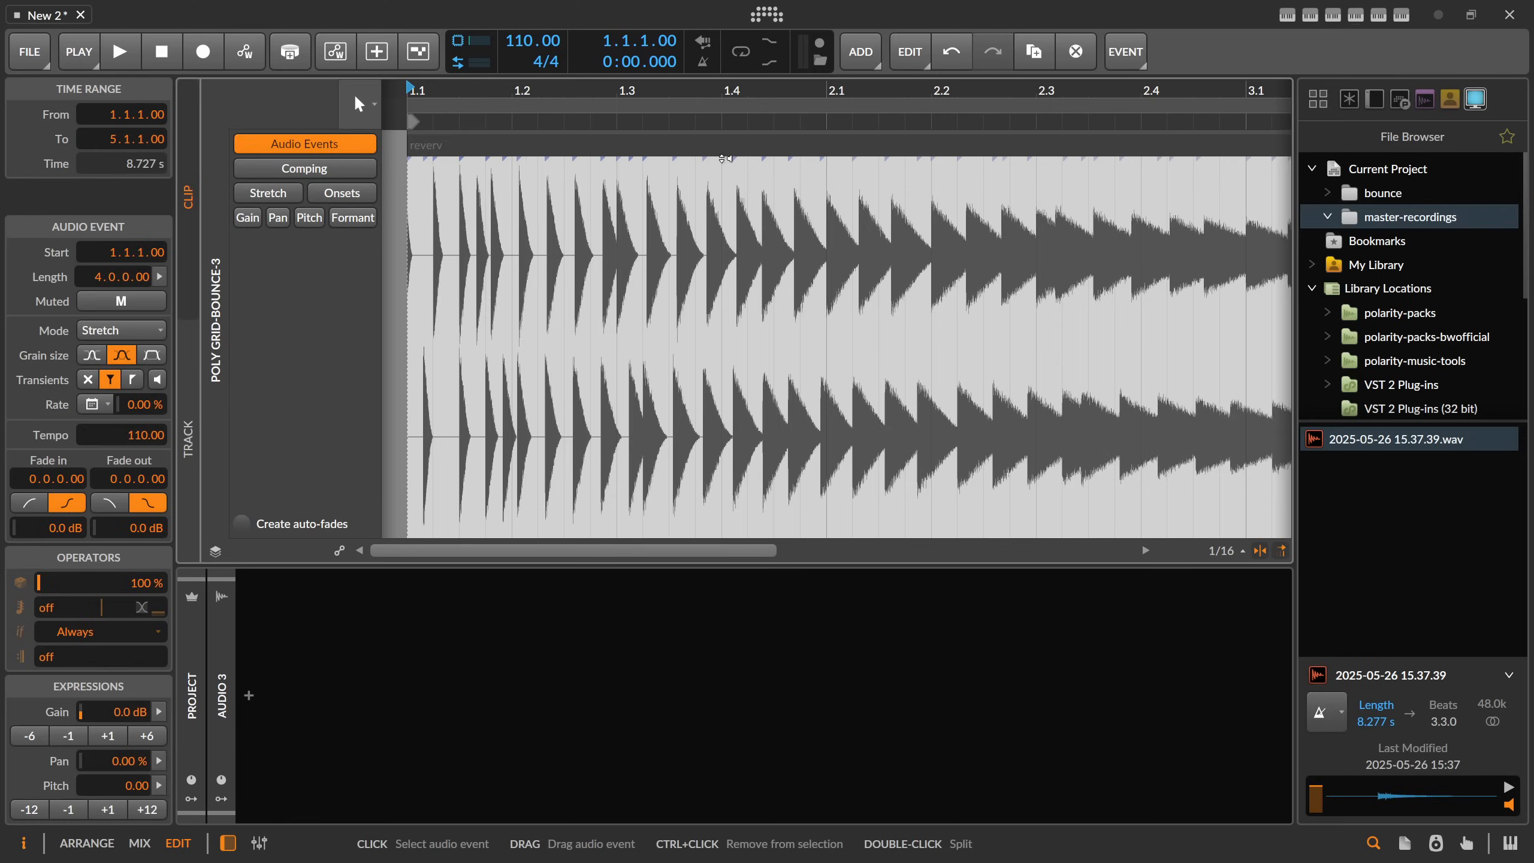
Step: Return to the arranger and add a Convolution device after the existing convolution reverb on the Polymer track
{"action": "key", "text": "Tab"}
{"action": "left_click", "coordinate": [246, 221]}
{"action": "left_click", "coordinate": [249, 176]}
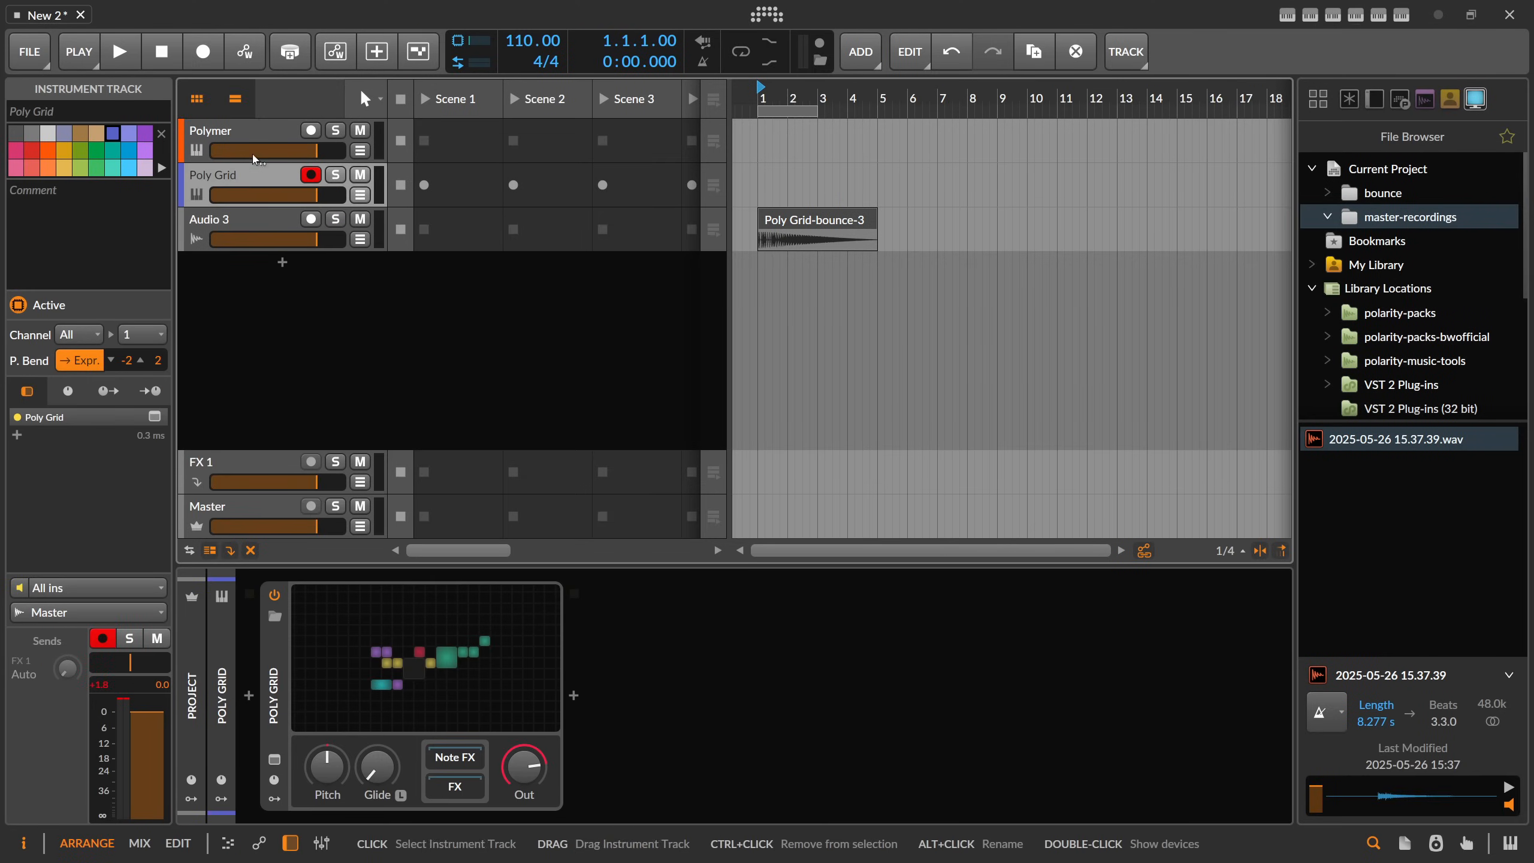
{"action": "left_click", "coordinate": [254, 133]}
{"action": "left_click", "coordinate": [1057, 638]}
{"action": "left_click_drag", "start_coordinate": [964, 819], "coordinate": [1208, 818]}
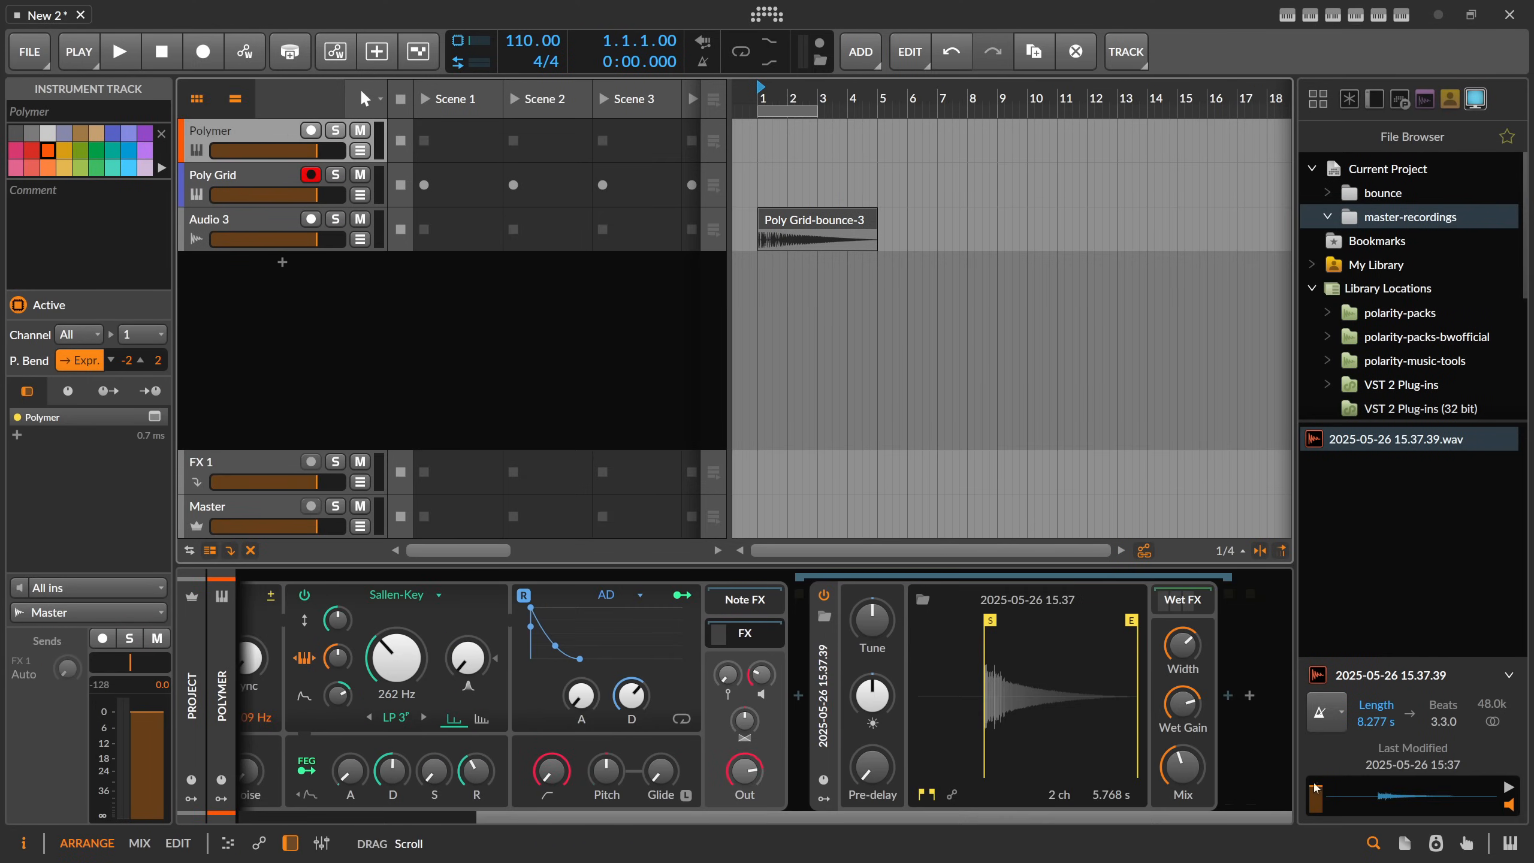
{"action": "left_click", "coordinate": [1227, 695]}
{"action": "type", "text": "convo"}
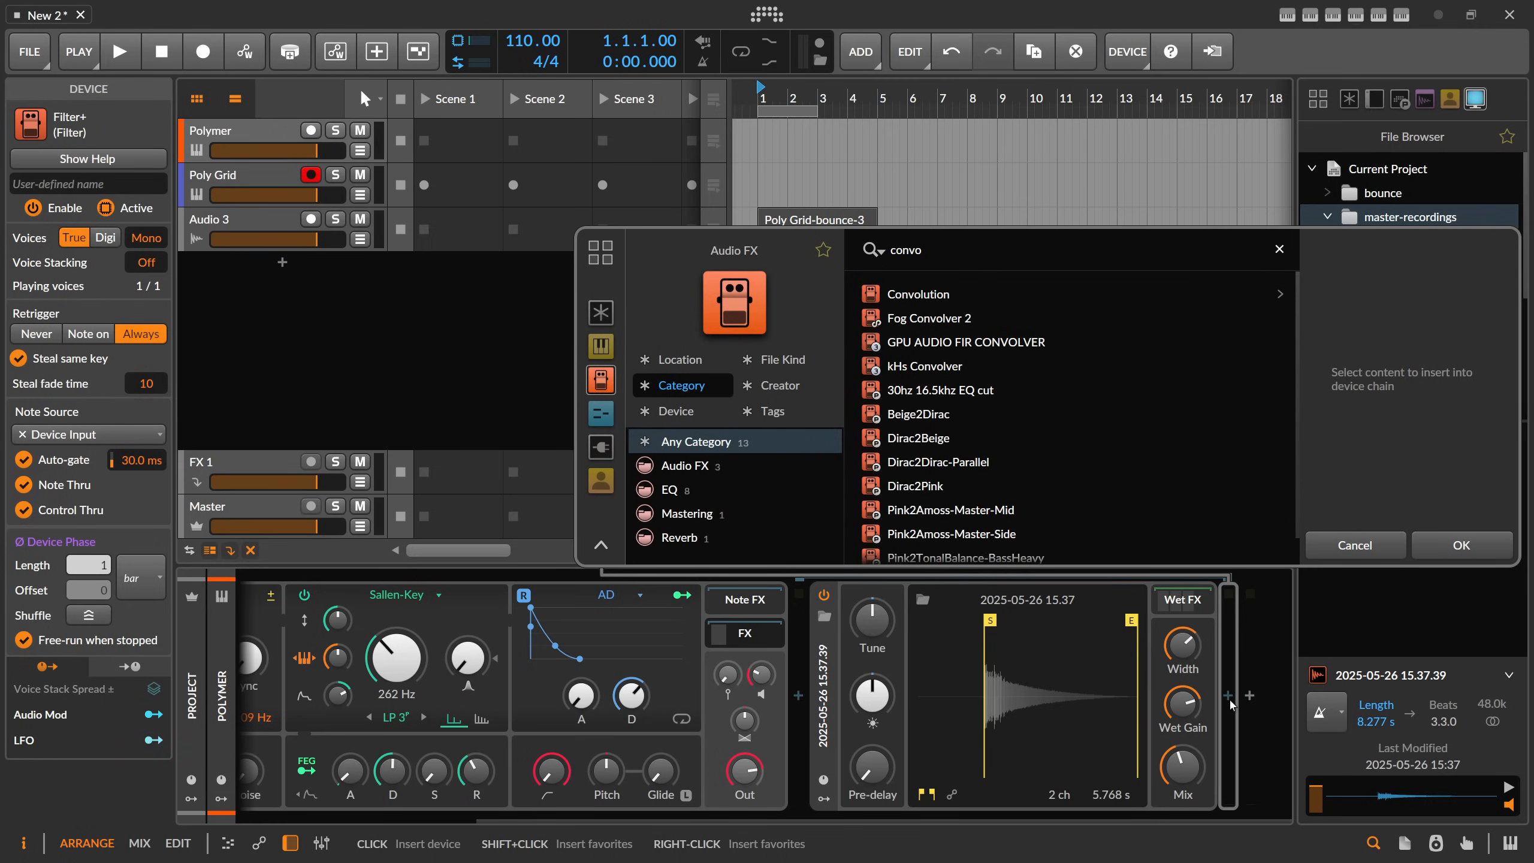
{"action": "key", "text": "Return"}
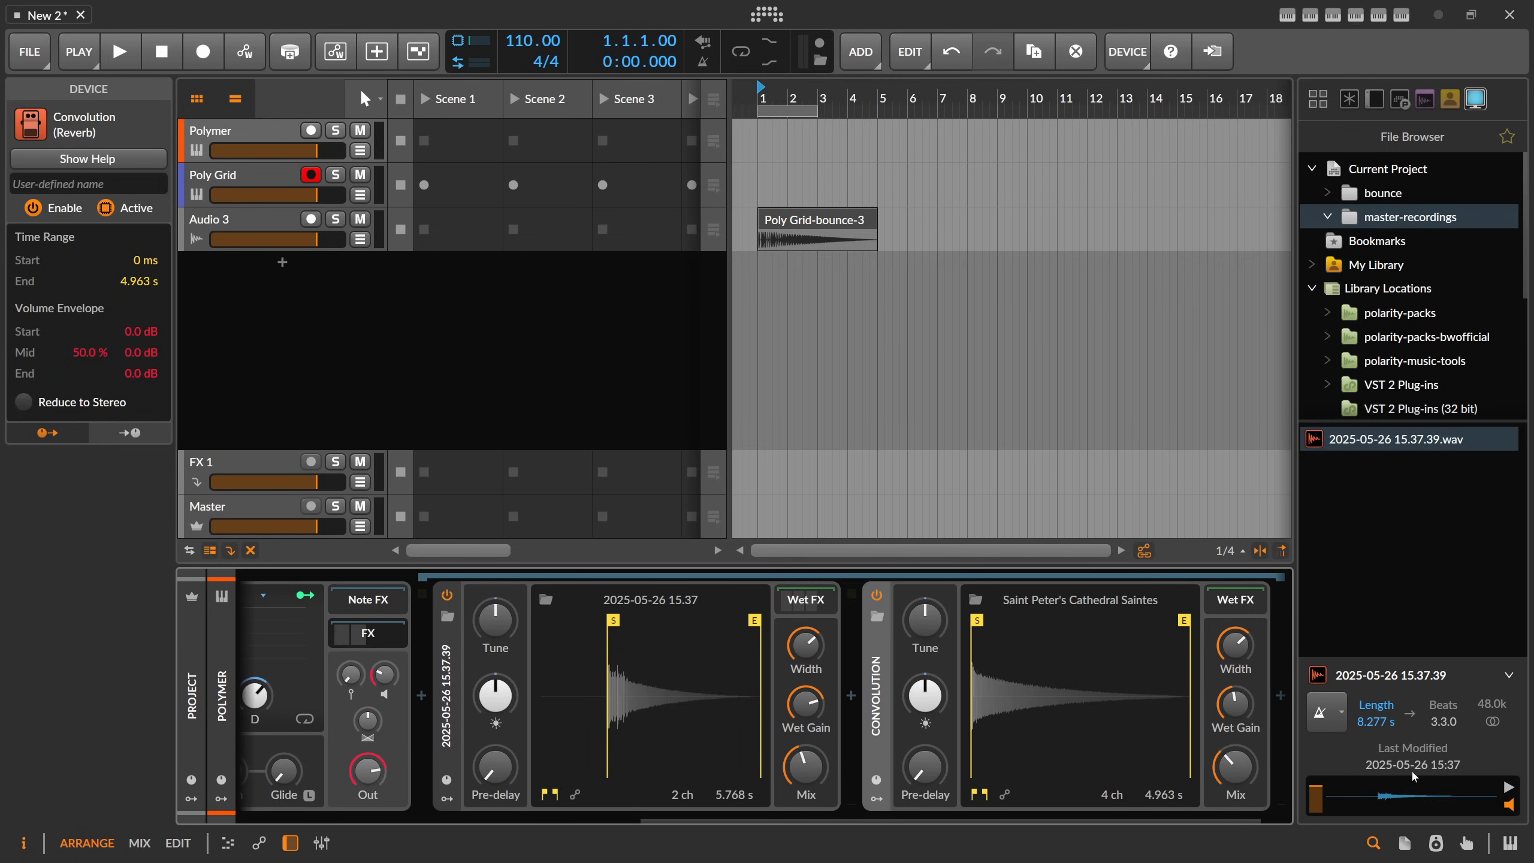
Step: Load reverv.wav from the project's files as the impulse response of the new Convolution device
{"action": "left_click", "coordinate": [1406, 843]}
{"action": "left_click", "coordinate": [1438, 140]}
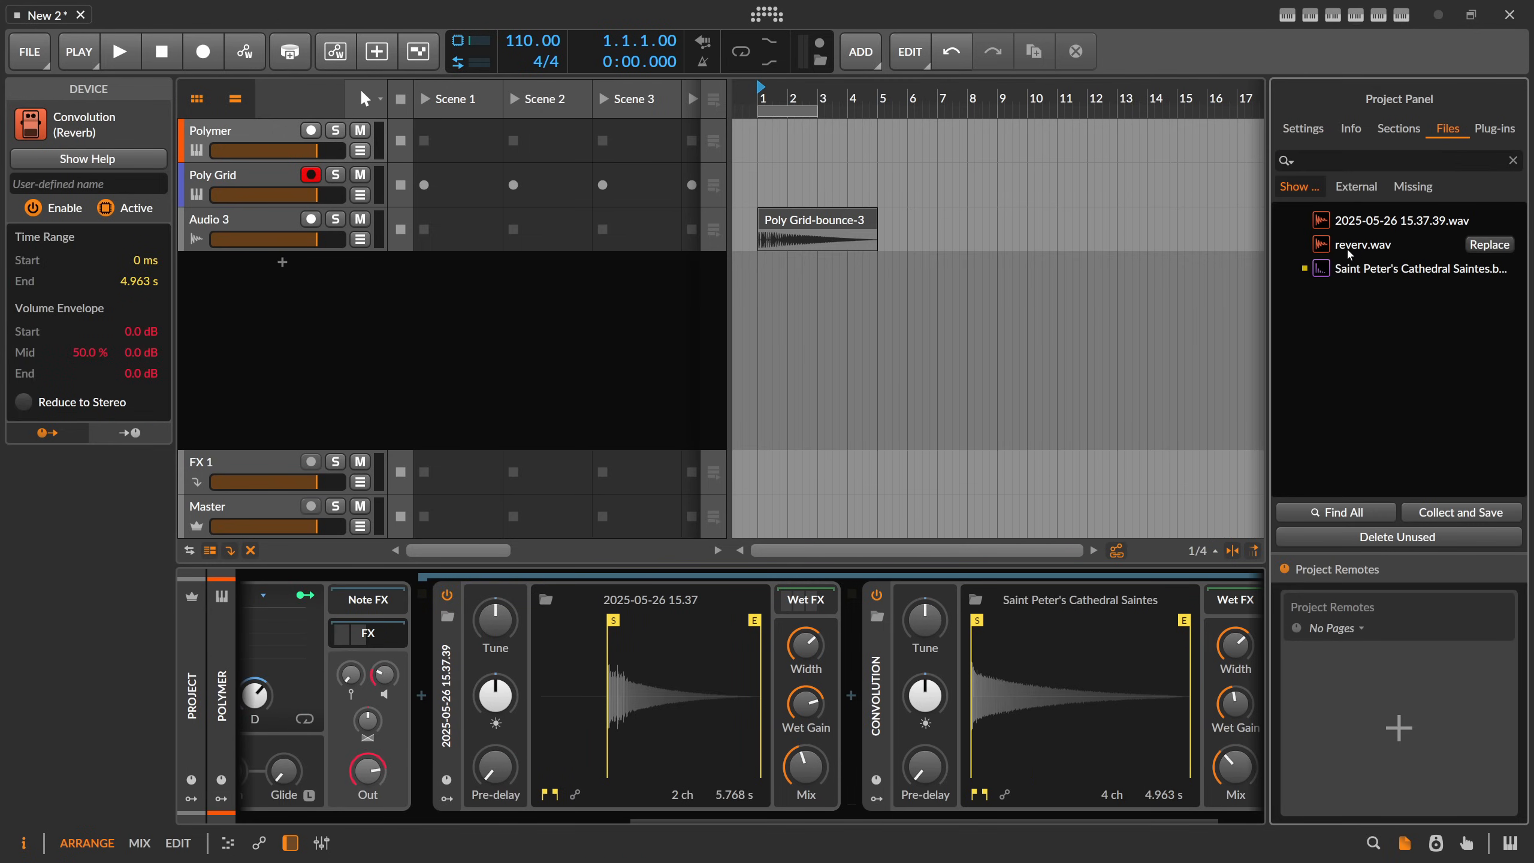
{"action": "left_click_drag", "start_coordinate": [1348, 253], "coordinate": [1118, 728]}
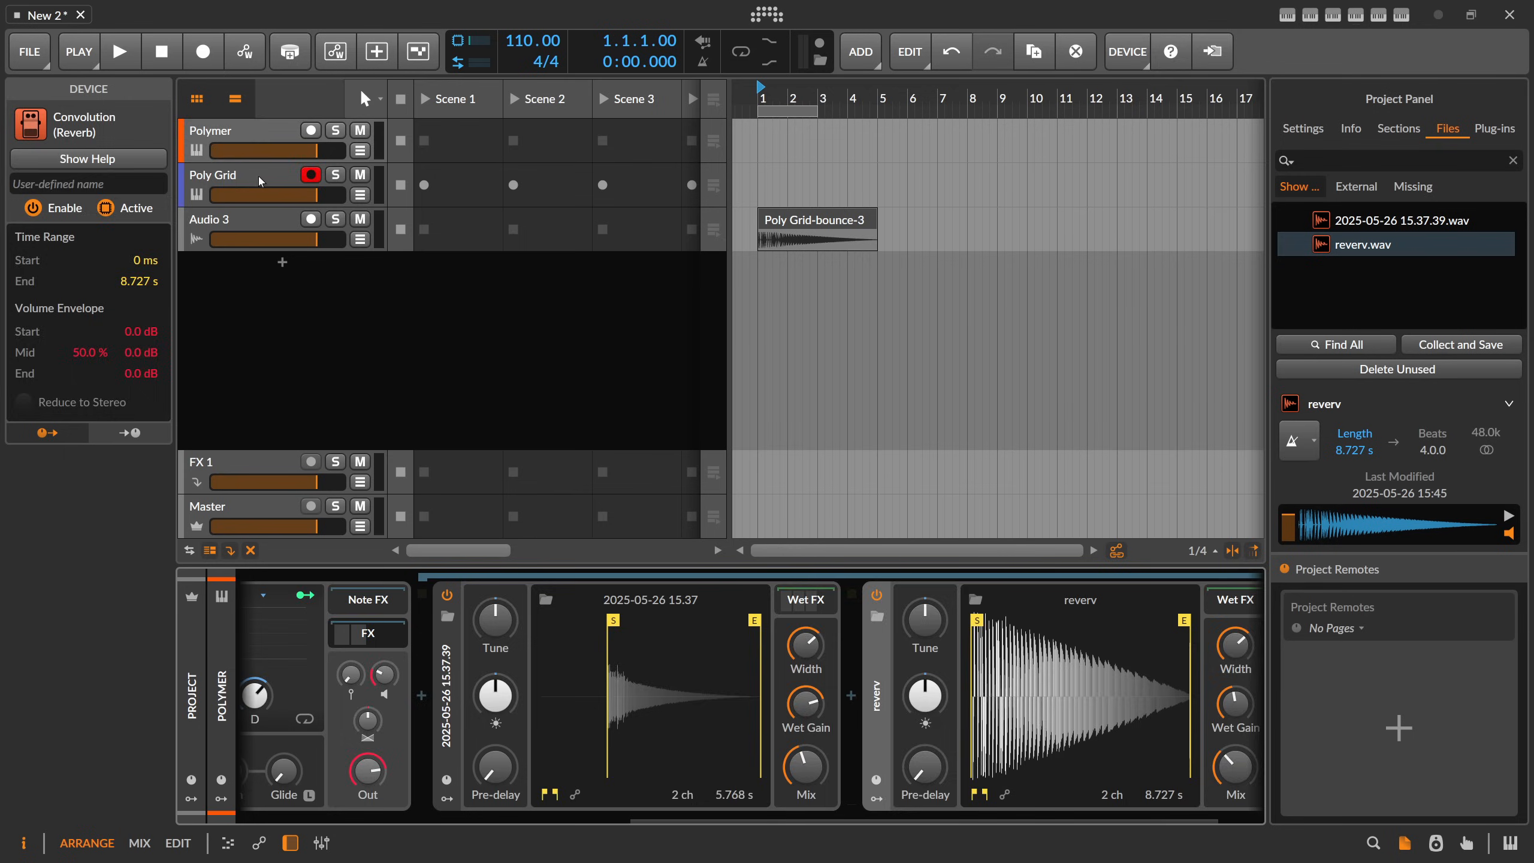
Step: Delete the Poly Grid track and the audio track holding its bounce, keeping only Polymer
{"action": "left_click", "coordinate": [259, 175]}
{"action": "key", "text": "Delete"}
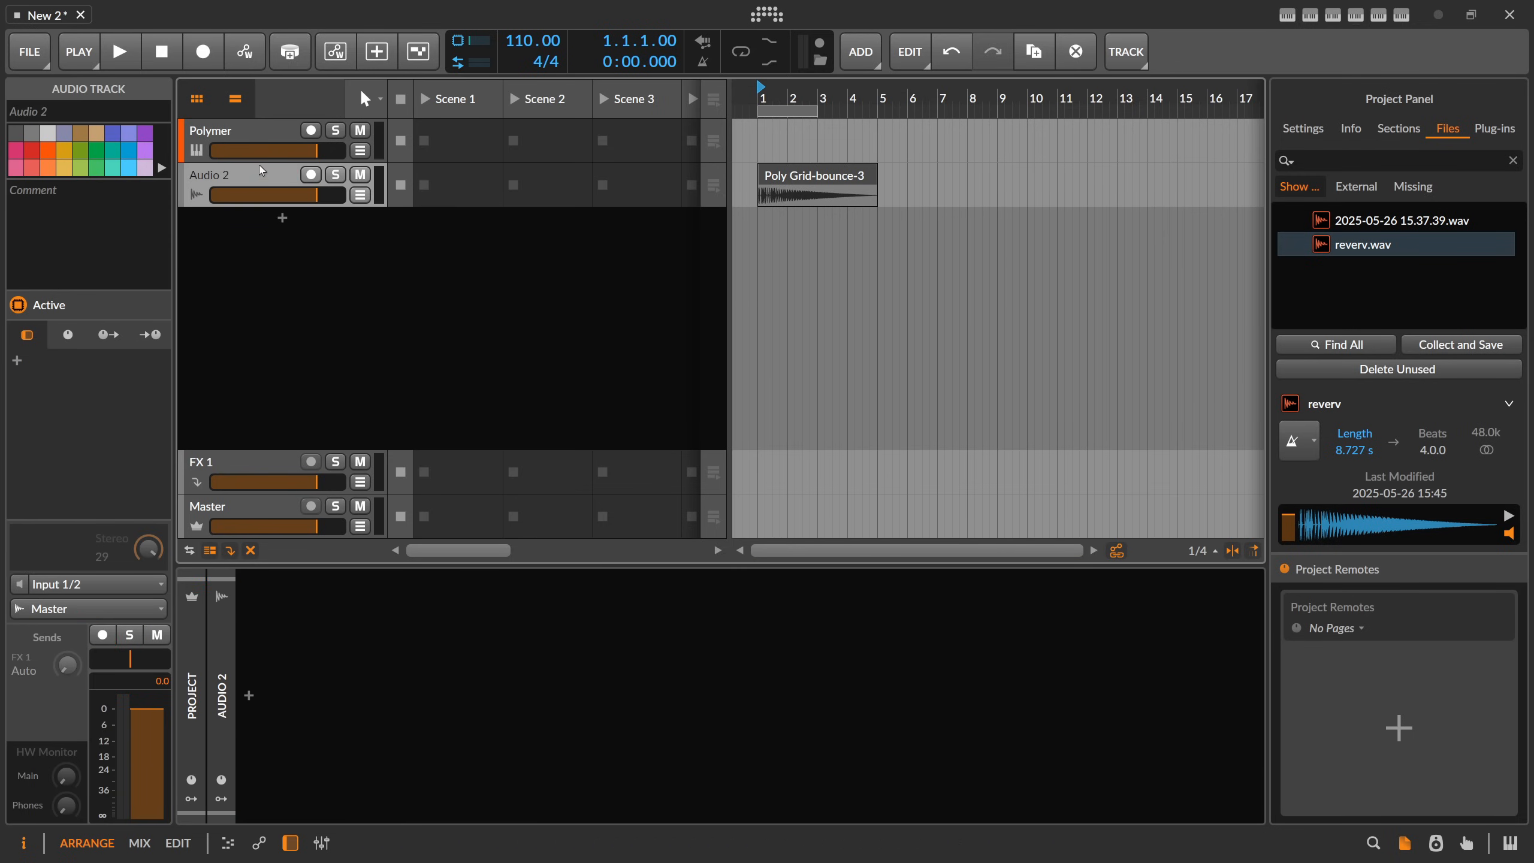
{"action": "key", "text": "Delete"}
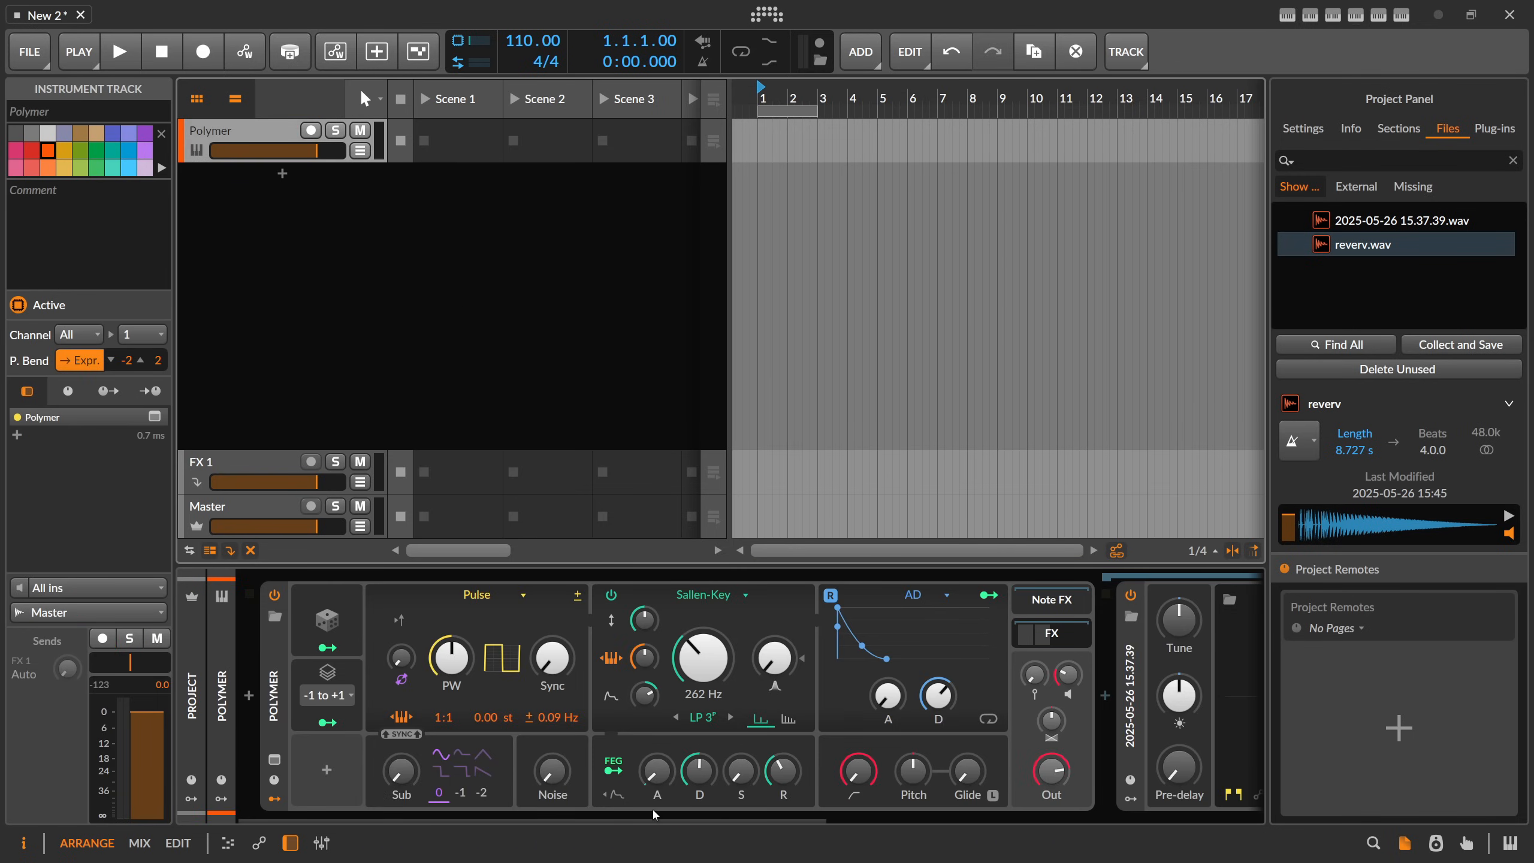
Step: Arm the Polymer track for auditioning and lower the reverv Convolution's mix
{"action": "scroll", "coordinate": [654, 812], "scroll_direction": "right", "scroll_amount": 5}
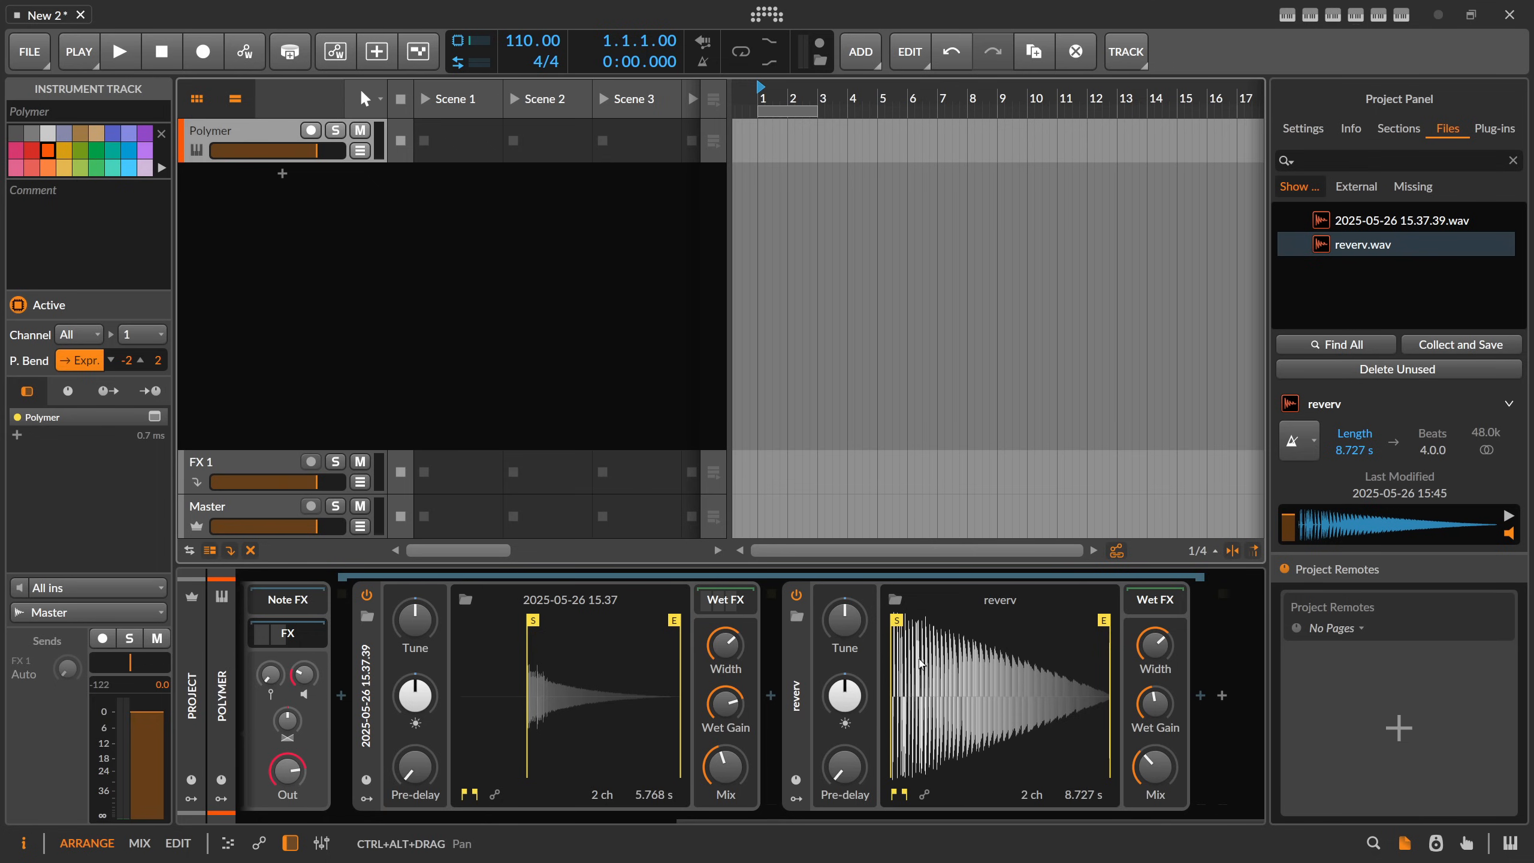
{"action": "left_click", "coordinate": [1138, 766]}
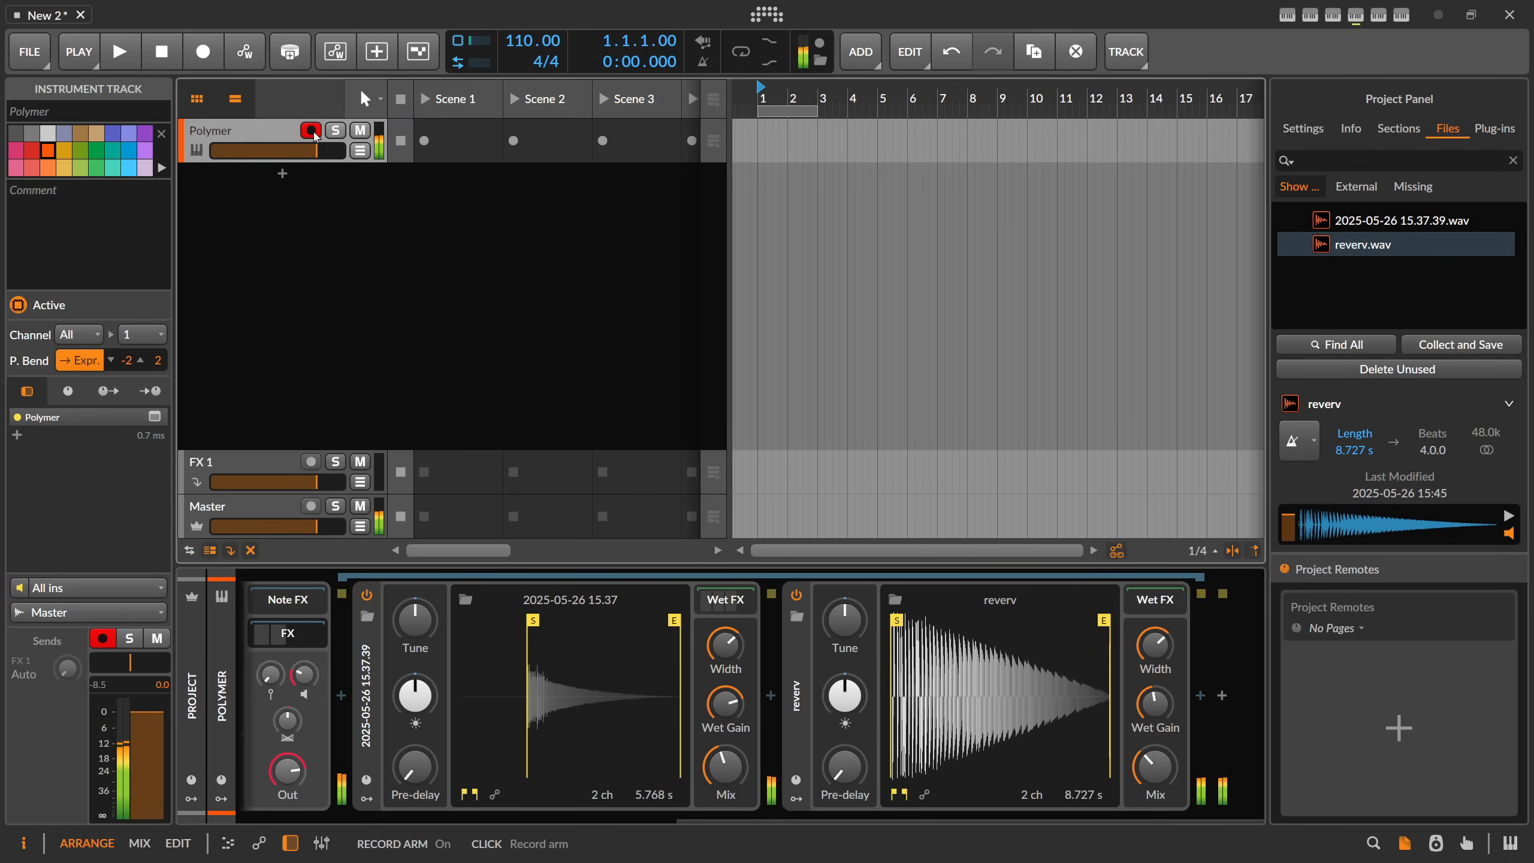
{"action": "left_click_drag", "start_coordinate": [1164, 753], "coordinate": [1164, 784]}
Step: Move the reverv Convolution ahead of the other one, and set its mix to 22.7 % and the other's to 49.4 %
{"action": "left_click_drag", "start_coordinate": [796, 719], "coordinate": [455, 702]}
{"action": "left_click_drag", "start_coordinate": [1155, 767], "coordinate": [1155, 768]}
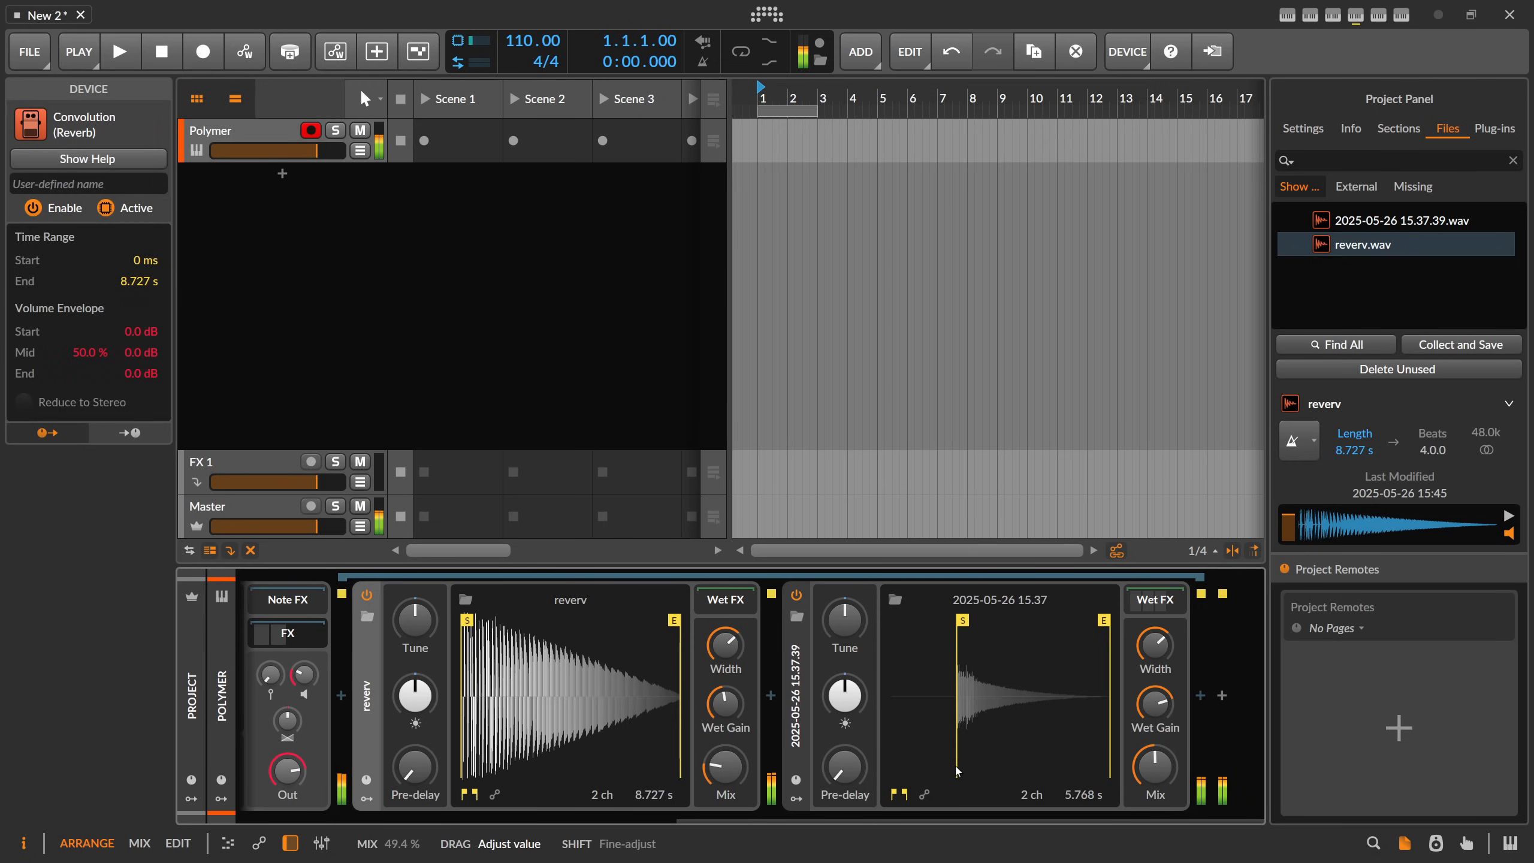
{"action": "left_click_drag", "start_coordinate": [726, 767], "coordinate": [726, 772]}
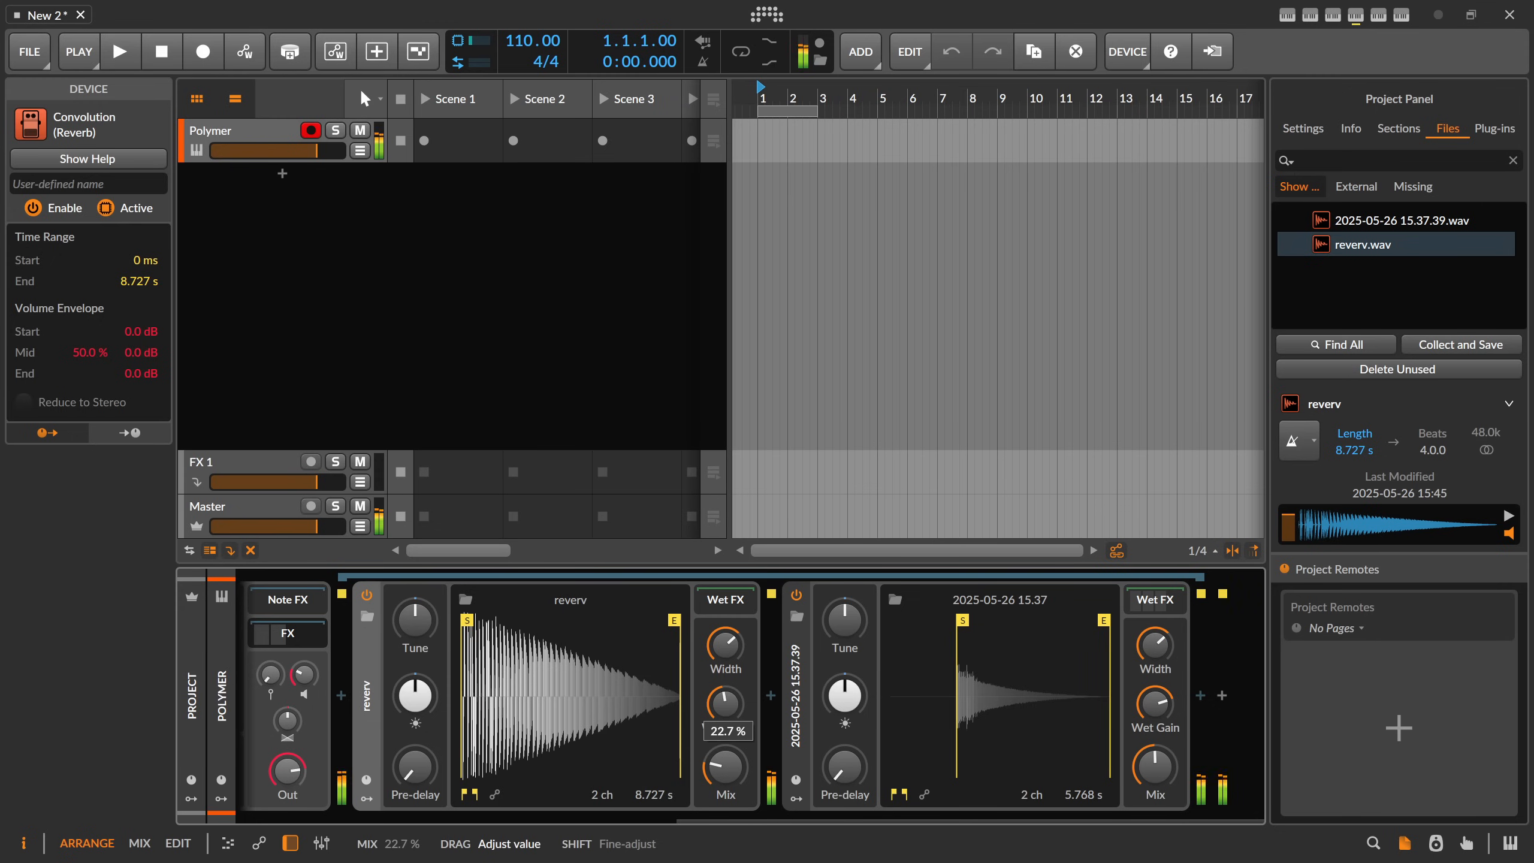
Step: Insert a Delay-2 device after the second Convolution in the Polymer chain
{"action": "left_click", "coordinate": [1200, 696]}
{"action": "type", "text": "d"}
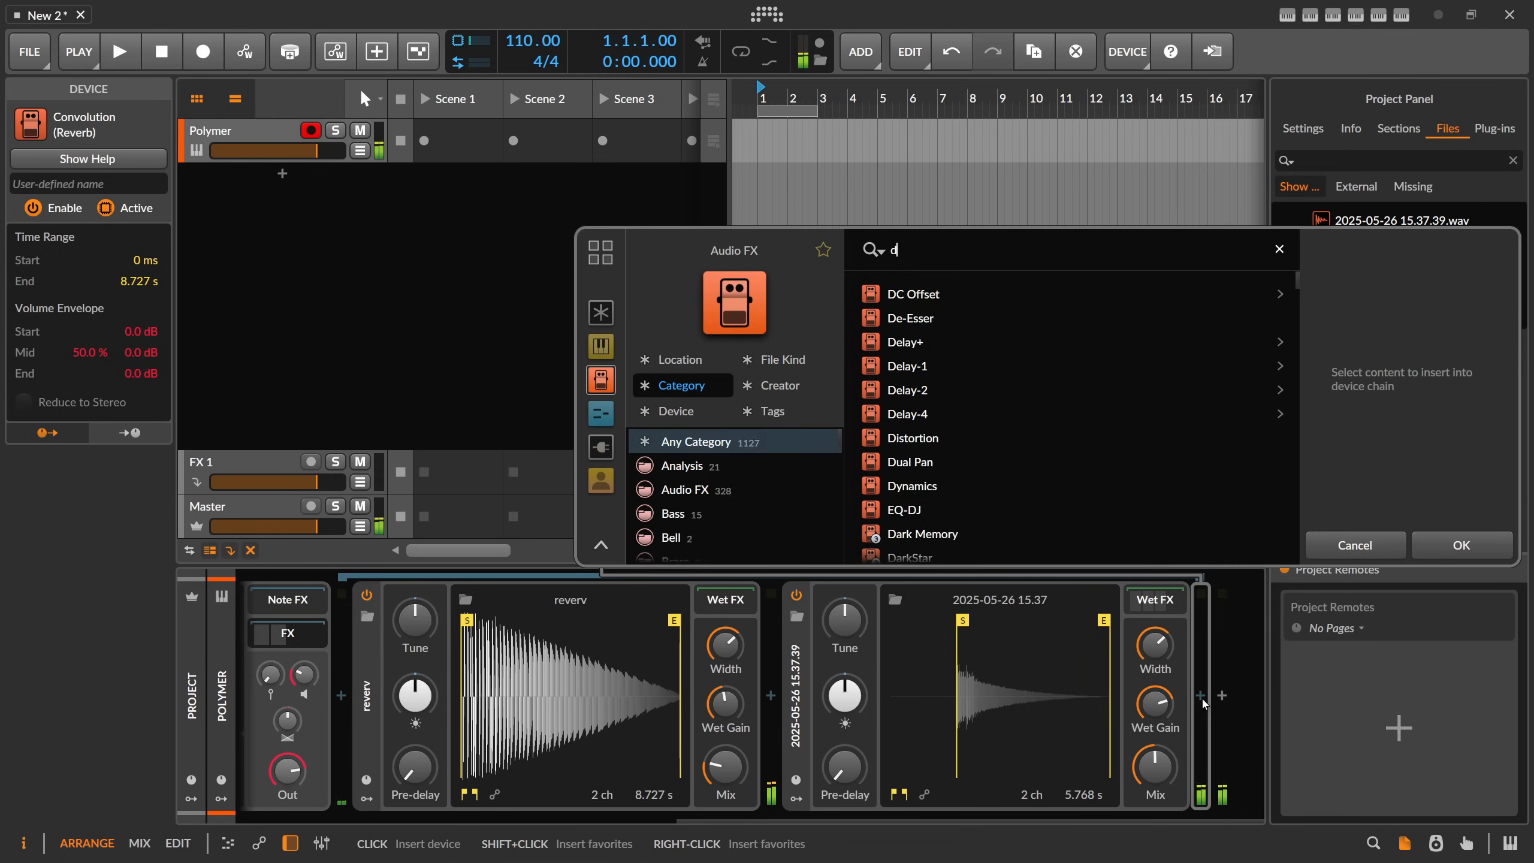
{"action": "type", "text": "elay"}
{"action": "key", "text": "Down"}
{"action": "key", "text": "Down"}
{"action": "key", "text": "Down"}
{"action": "key", "text": "Return"}
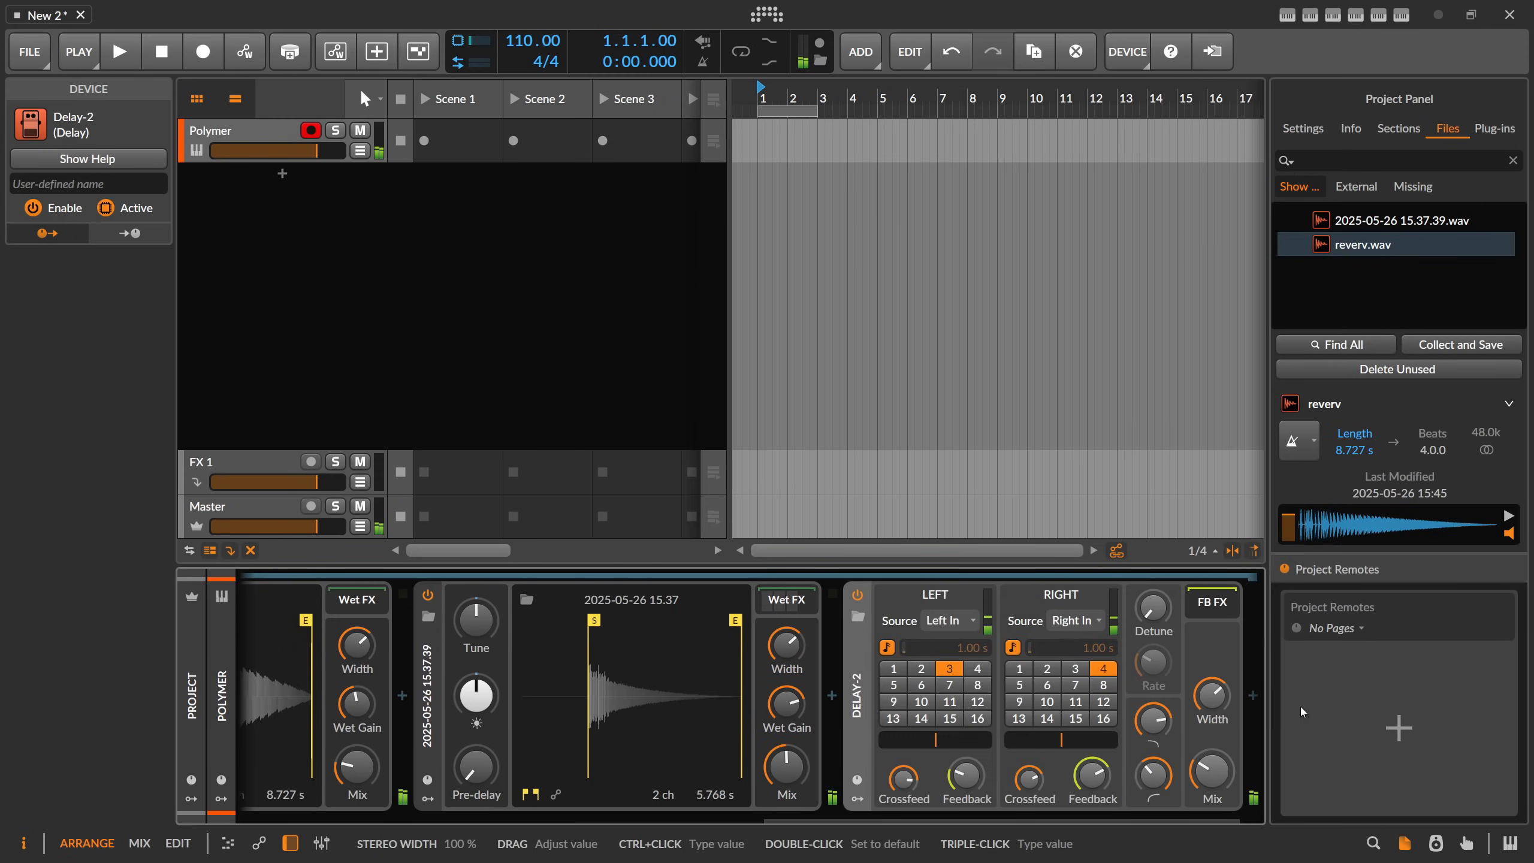
Step: Balance the mix amounts of Delay-2 and both Convolution devices while auditioning, trying 78.3 % on the second Convolution
{"action": "left_click_drag", "start_coordinate": [1212, 771], "coordinate": [1212, 764]}
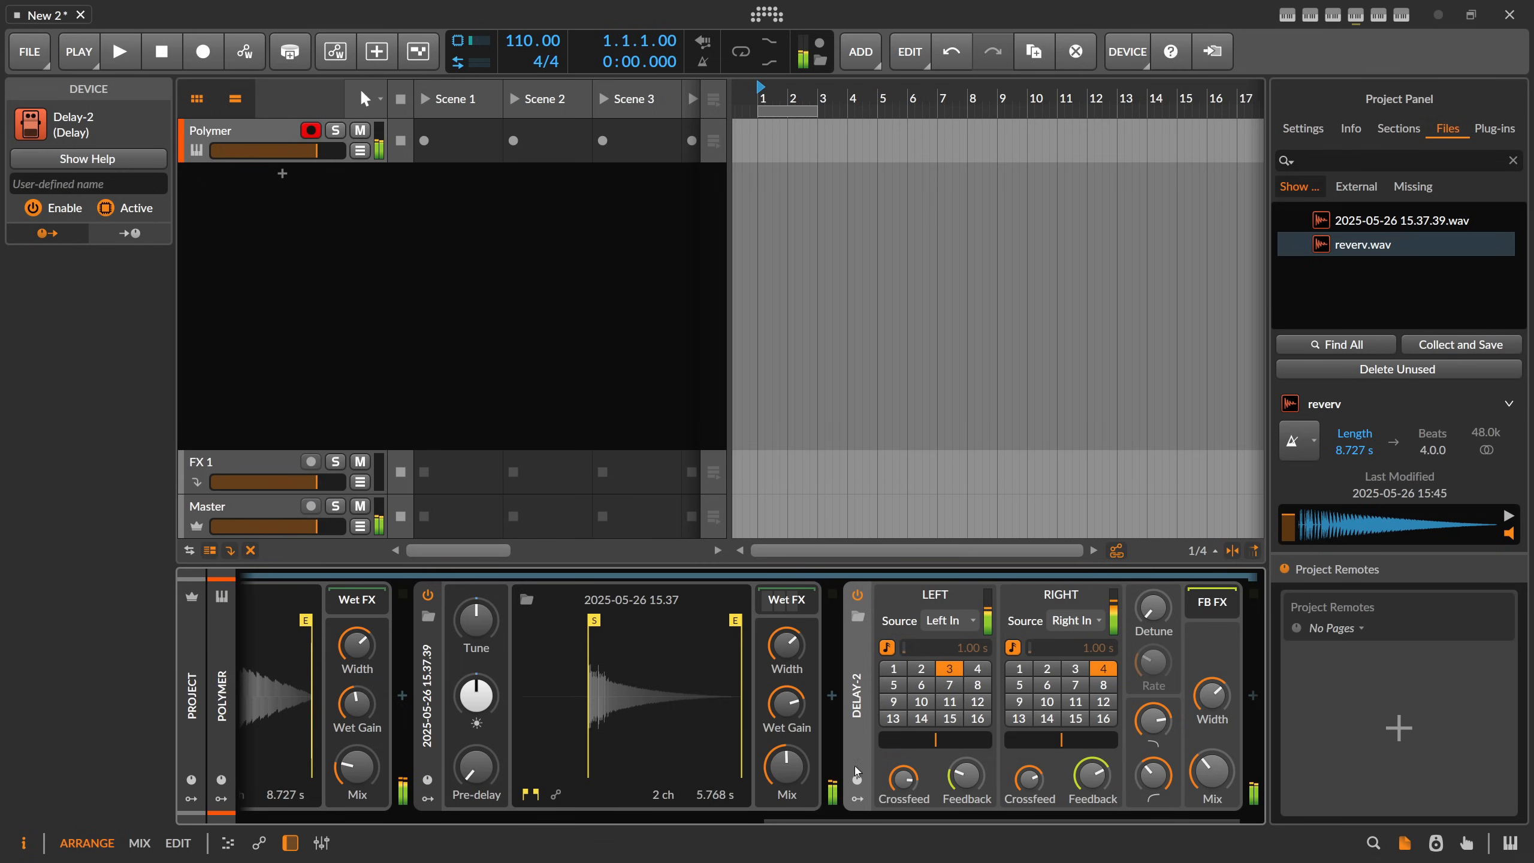
{"action": "left_click_drag", "start_coordinate": [787, 768], "coordinate": [787, 768]}
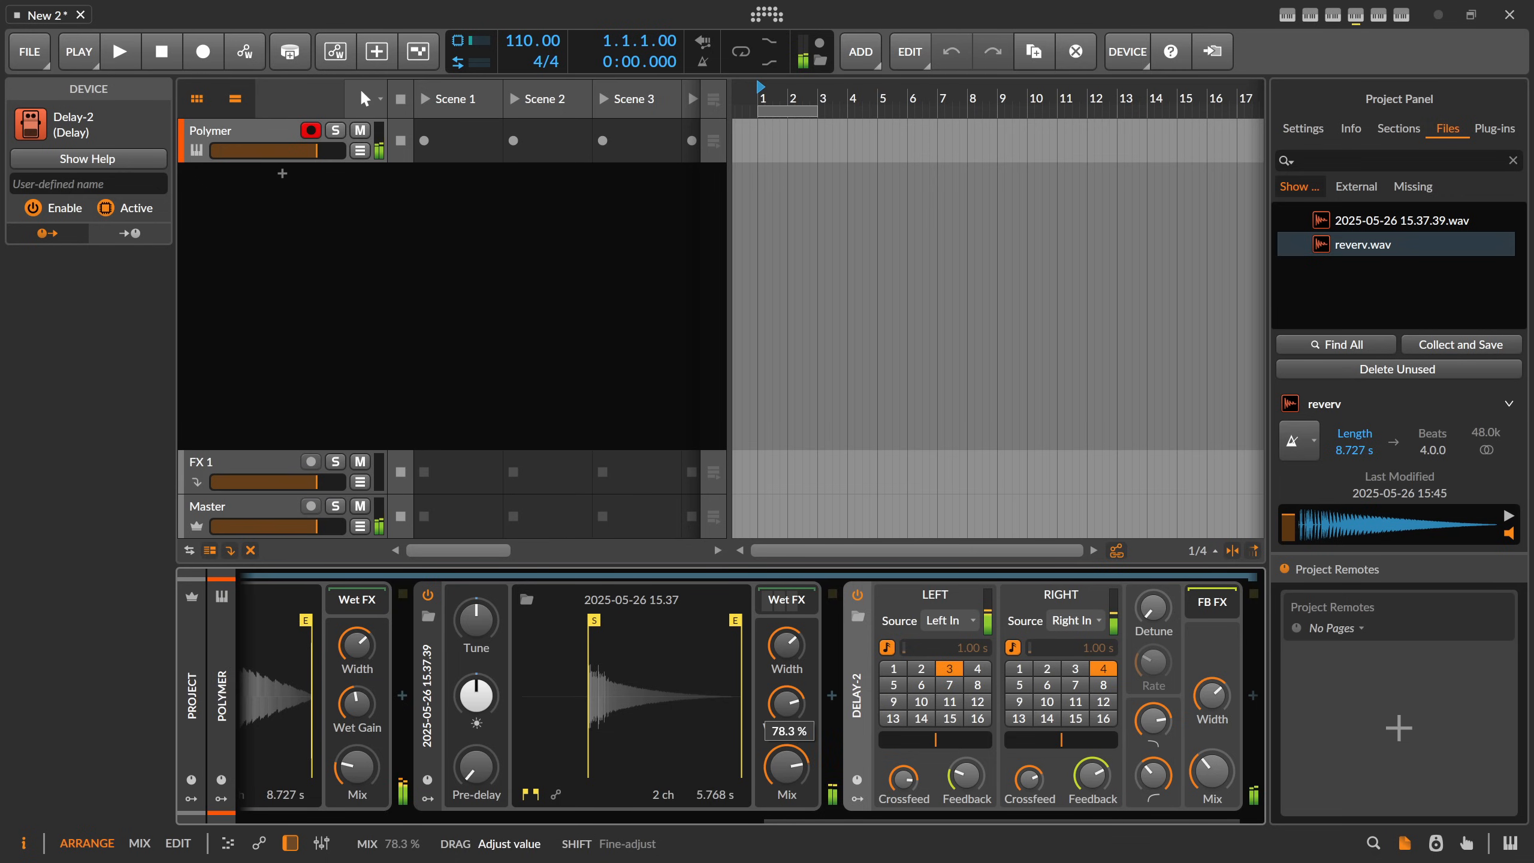
{"action": "left_click_drag", "start_coordinate": [787, 768], "coordinate": [787, 774]}
{"action": "left_click_drag", "start_coordinate": [358, 768], "coordinate": [358, 758]}
Step: Shape the reverv impulse's volume envelope into a swell, with start and end at the minimum and the midpoint slightly below 0 dB
{"action": "left_click_drag", "start_coordinate": [666, 818], "coordinate": [492, 822]}
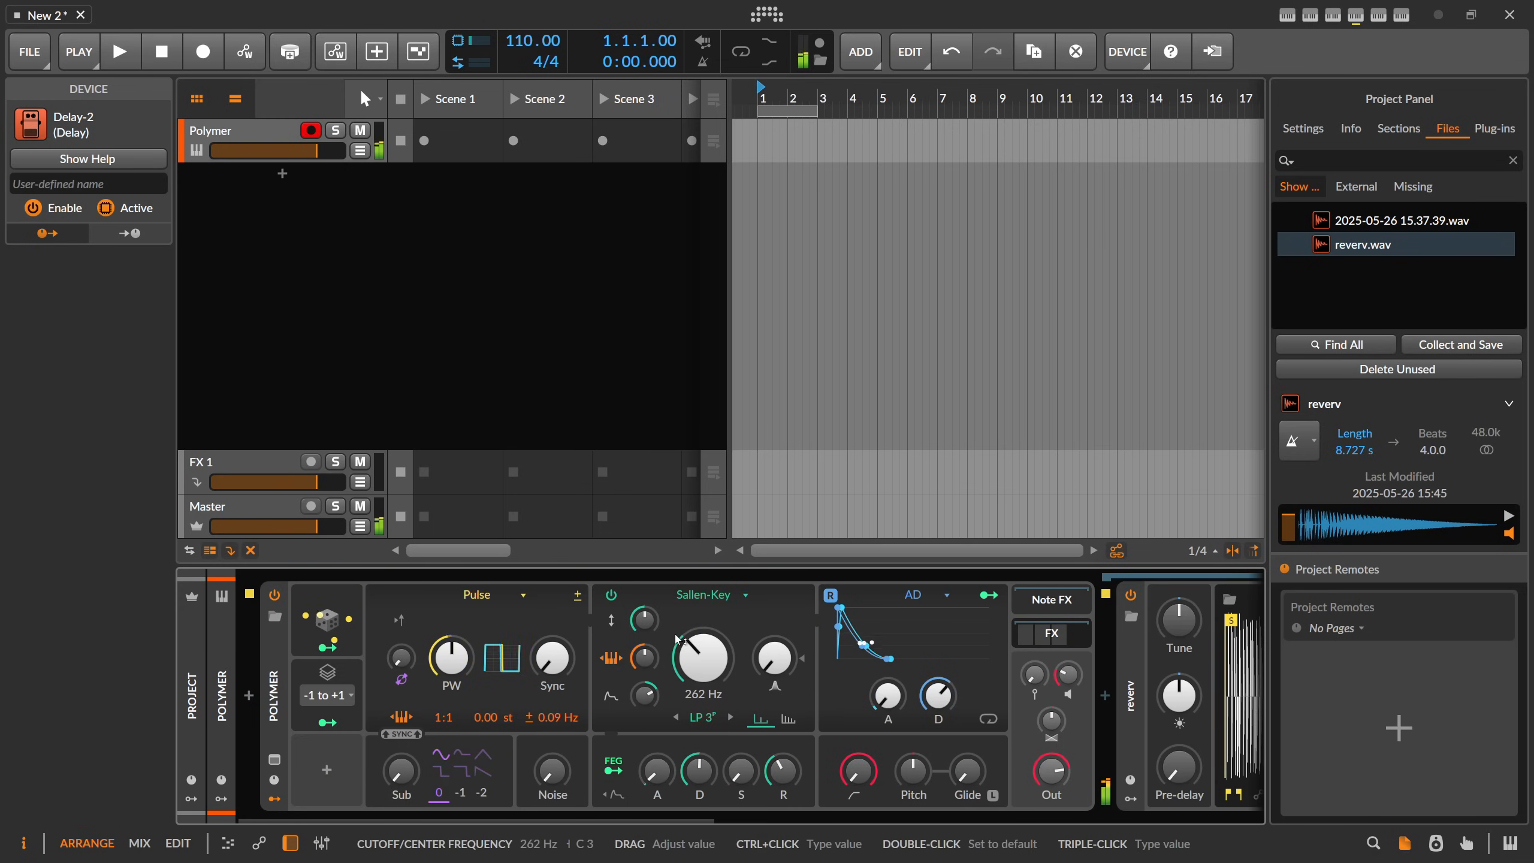
{"action": "left_click_drag", "start_coordinate": [654, 816], "coordinate": [882, 770]}
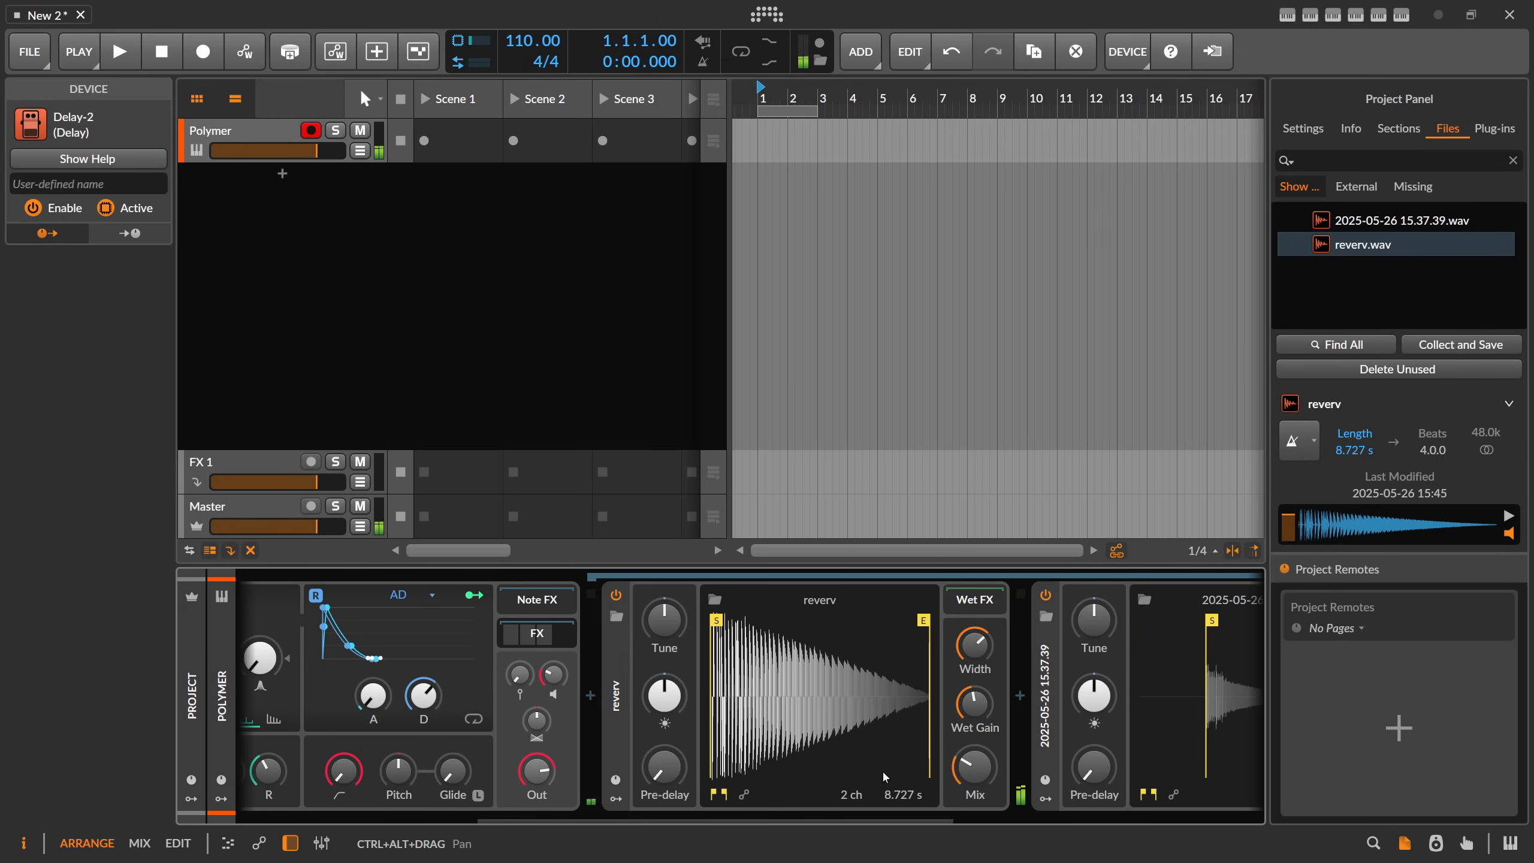
{"action": "left_click", "coordinate": [745, 792]}
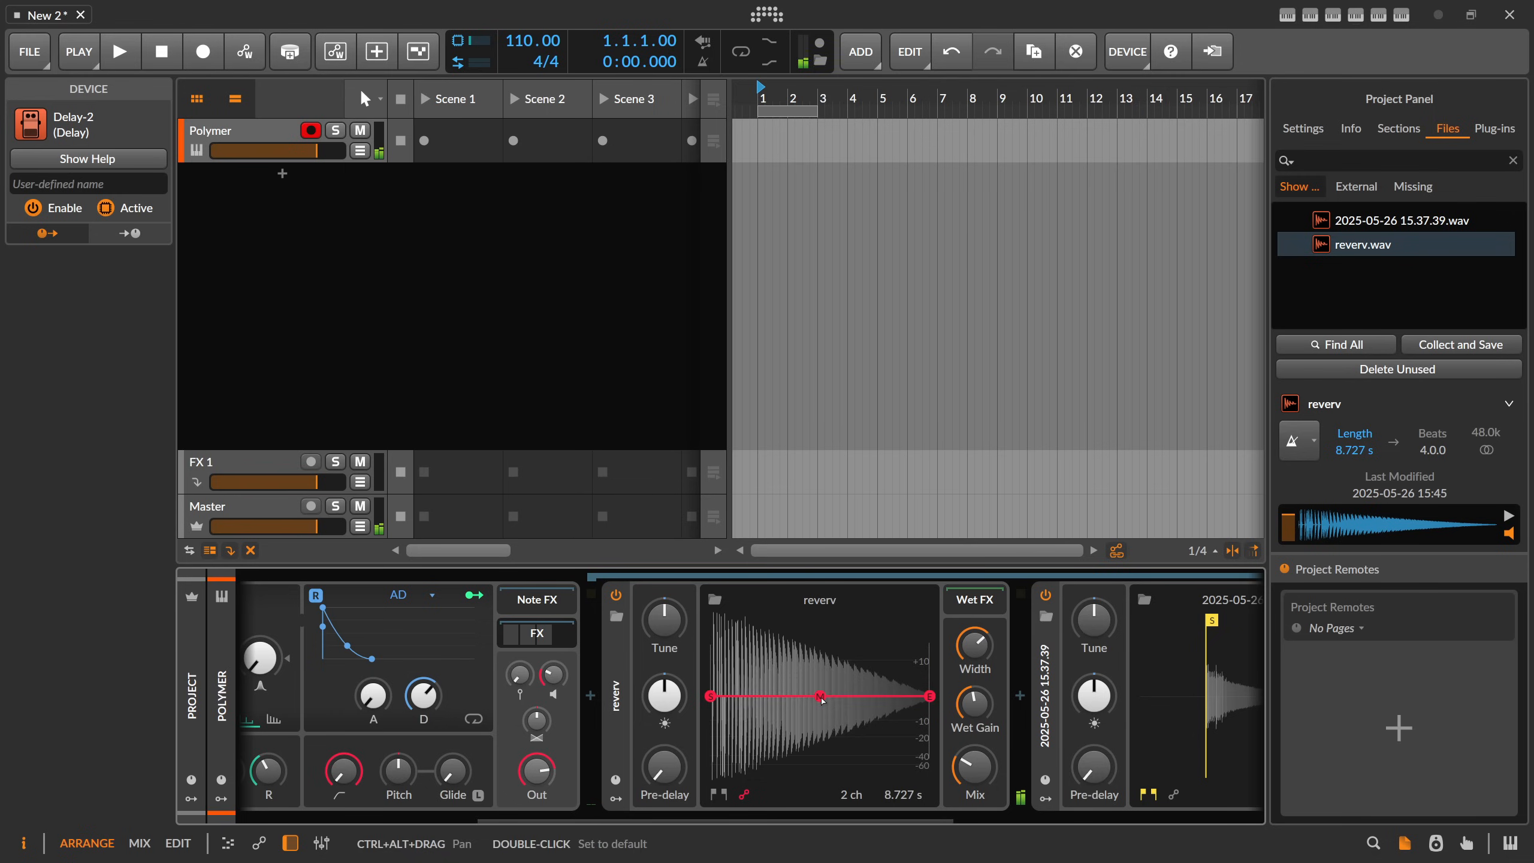
{"action": "left_click_drag", "start_coordinate": [822, 698], "coordinate": [917, 729]}
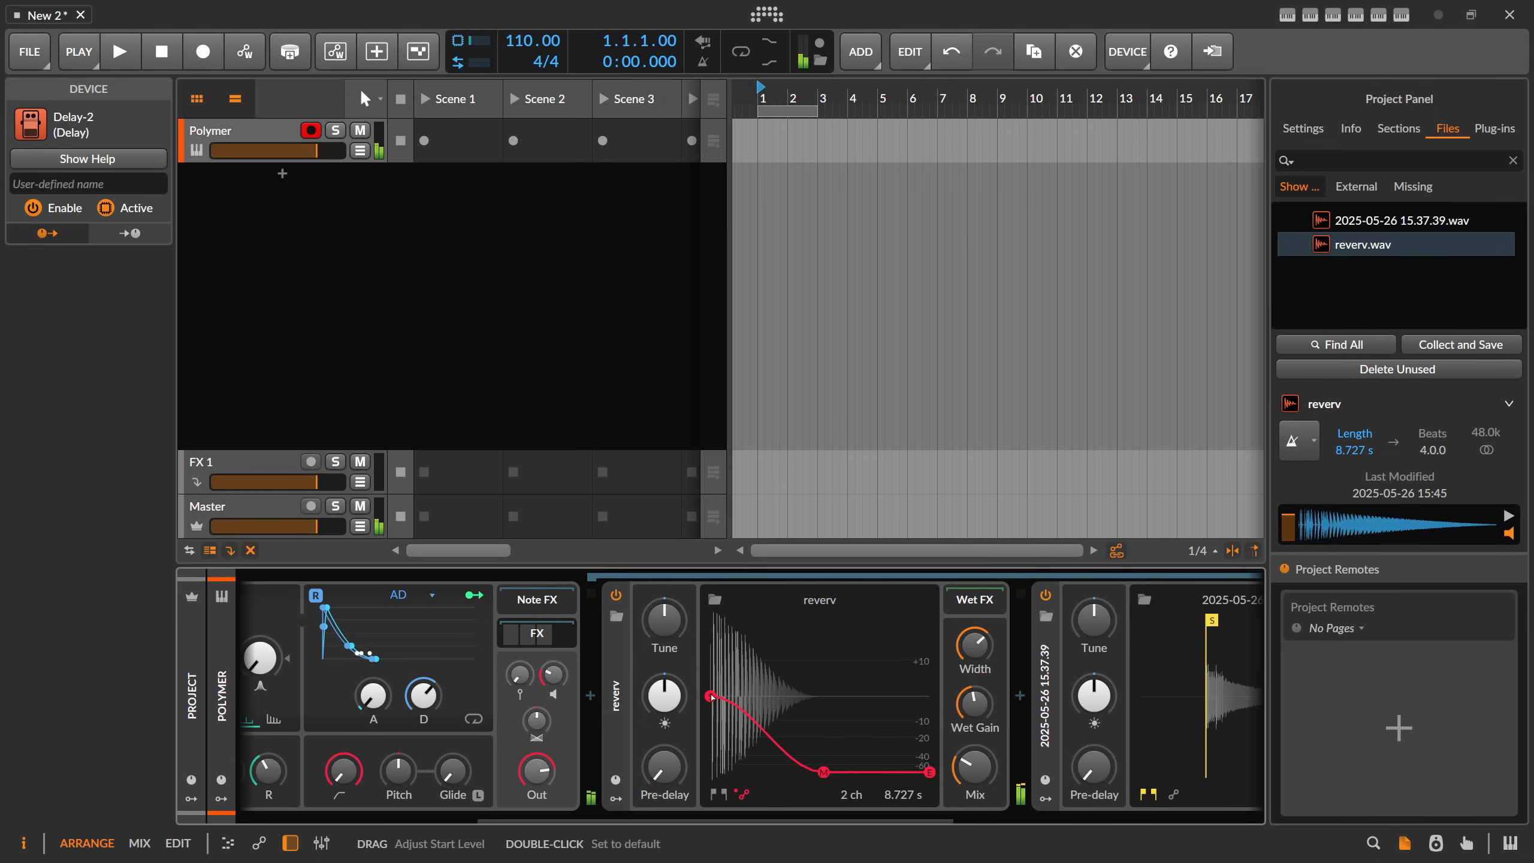
{"action": "left_click_drag", "start_coordinate": [710, 697], "coordinate": [827, 721]}
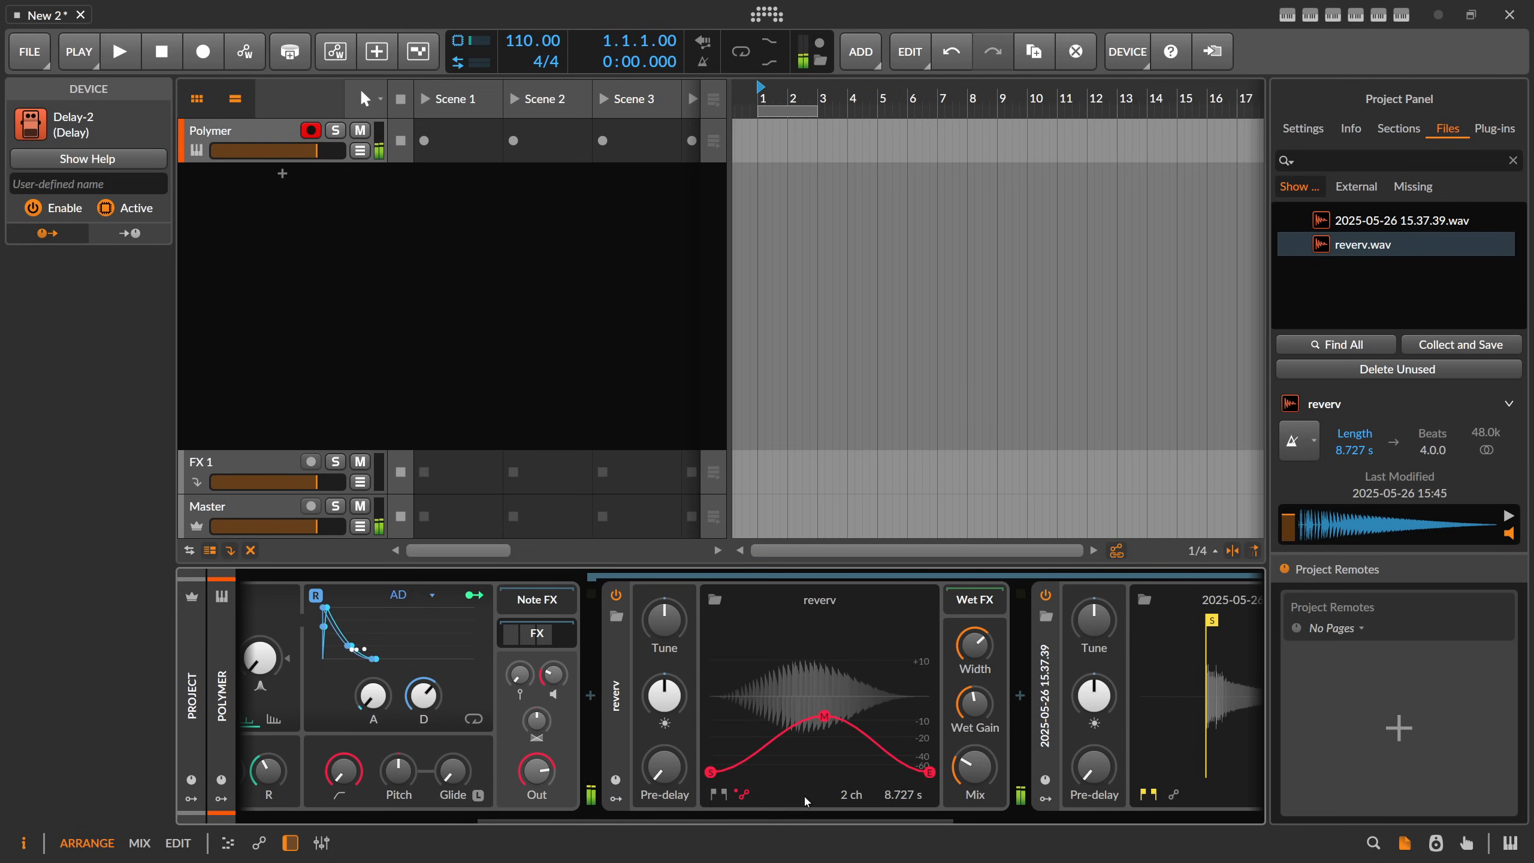
Step: Raise the midpoint of the reverv impulse's volume envelope above 0 dB and shift it earlier, and set that Convolution's mix to 35.9 %
{"action": "scroll", "coordinate": [817, 810], "scroll_direction": "right", "scroll_amount": 10}
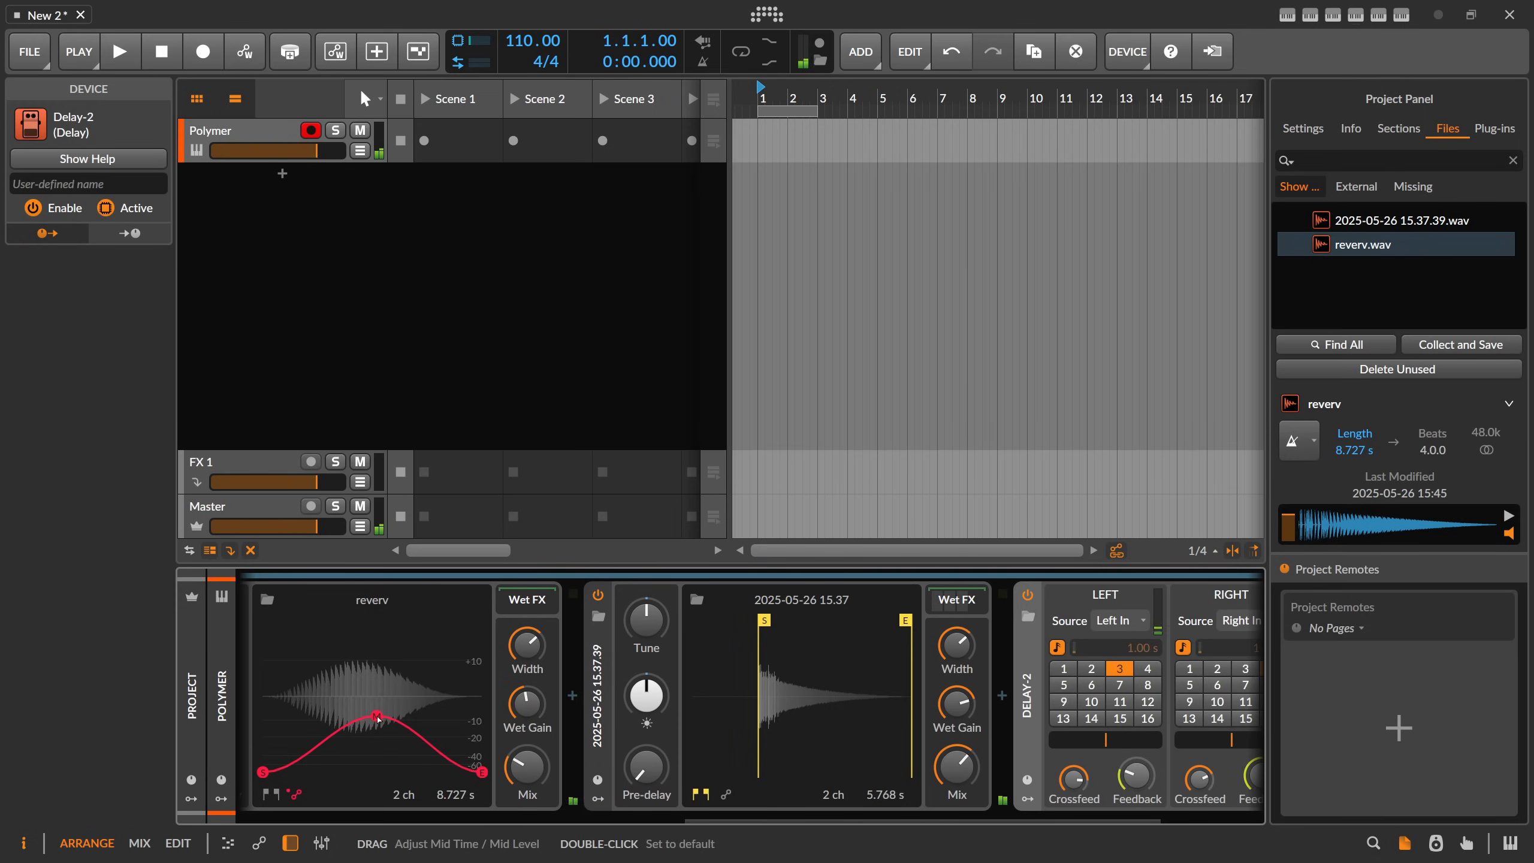
{"action": "left_click_drag", "start_coordinate": [377, 717], "coordinate": [377, 664]}
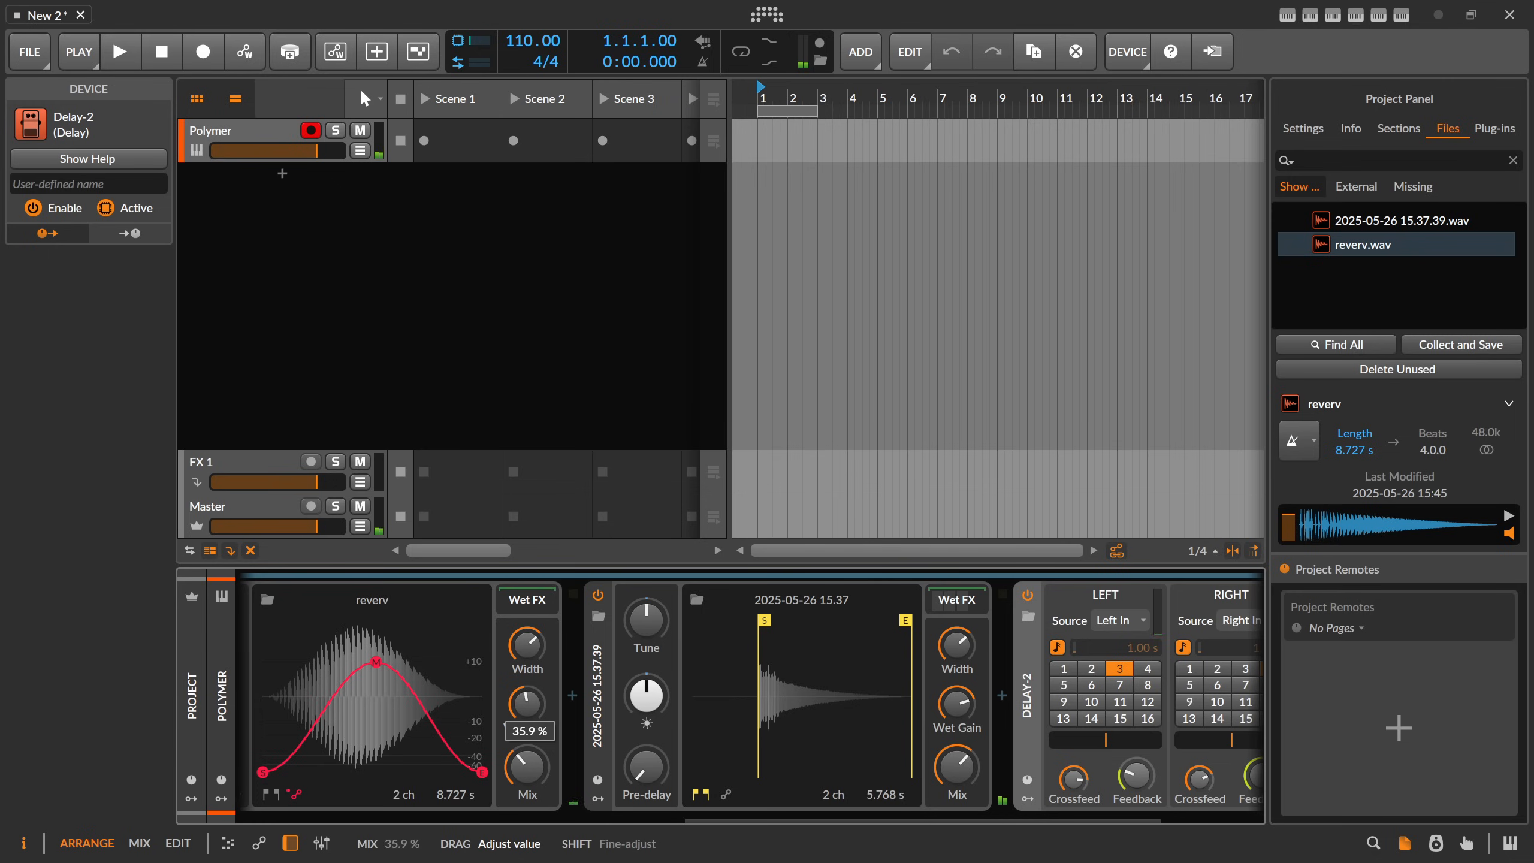
{"action": "left_click_drag", "start_coordinate": [377, 665], "coordinate": [328, 669]}
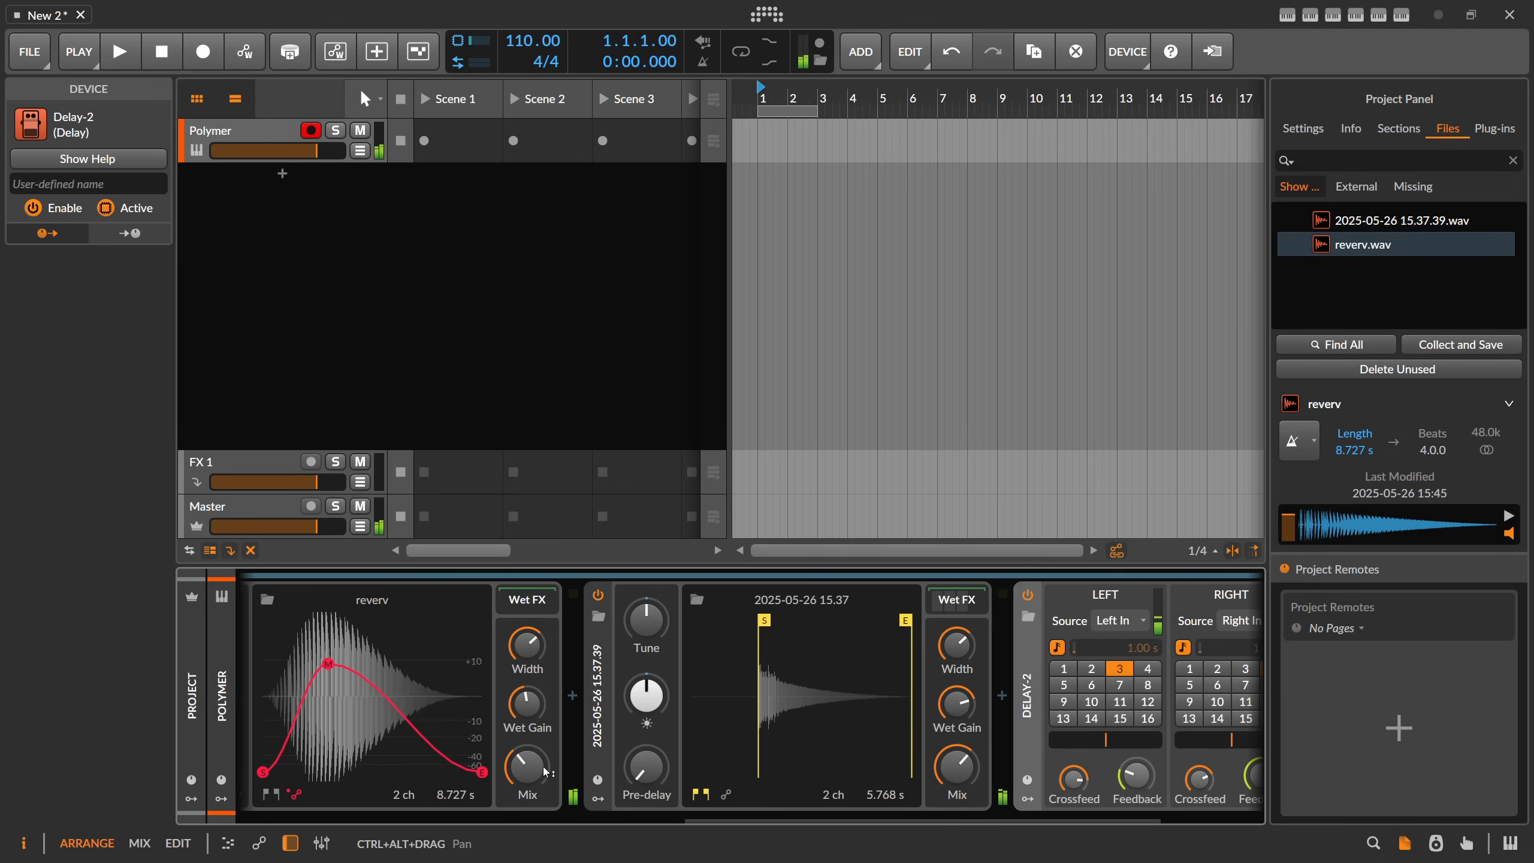
{"action": "left_click_drag", "start_coordinate": [328, 664], "coordinate": [327, 678]}
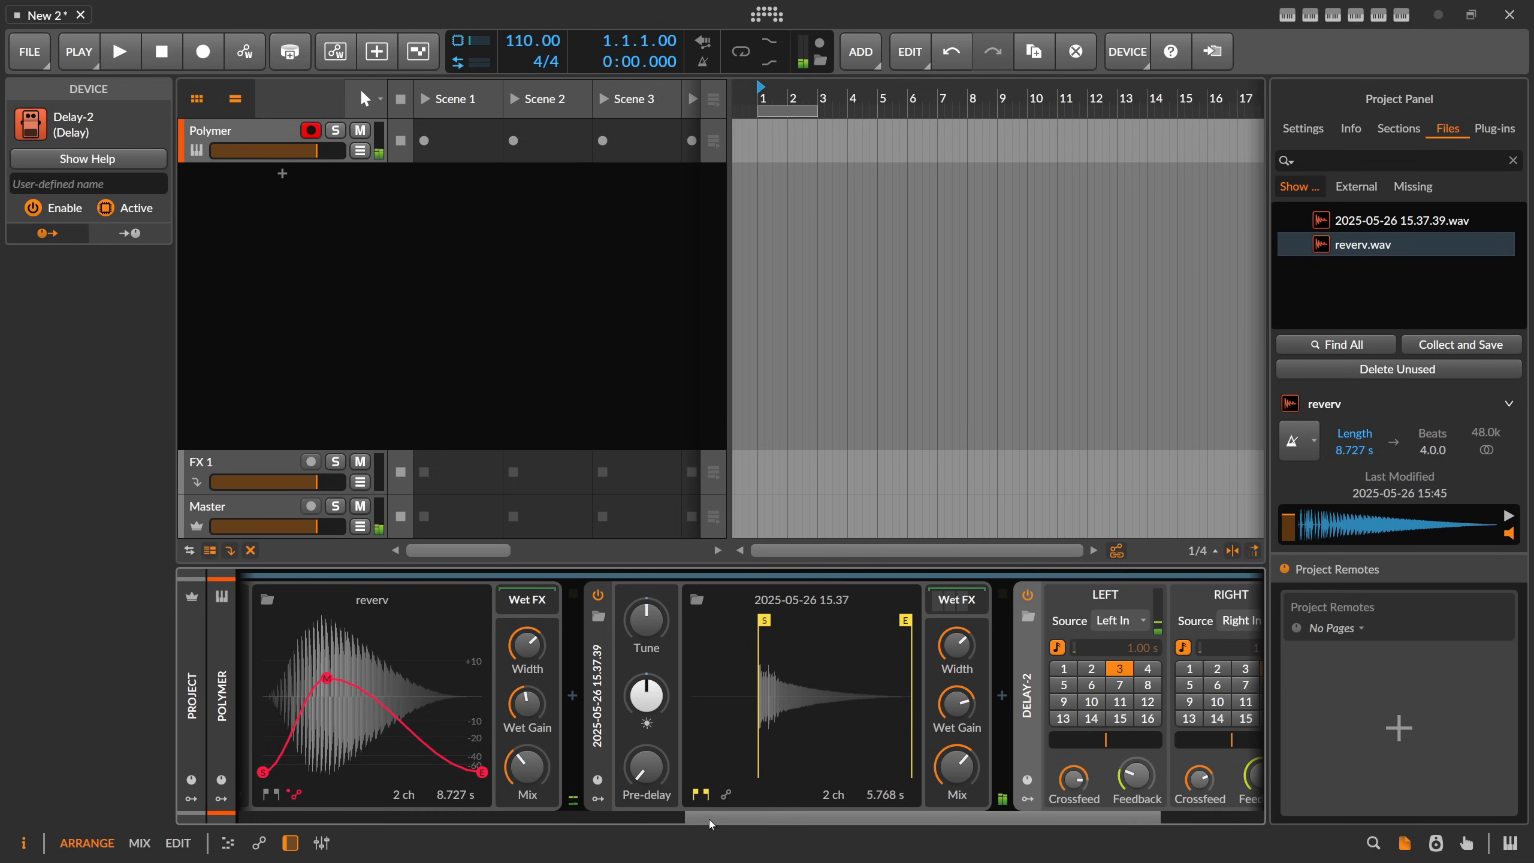
Step: Lengthen the Polymer's amplitude and filter envelope attacks, the filter's to 4.50 s, and try a cutoff modulation amount of 35.91 st
{"action": "left_click_drag", "start_coordinate": [713, 820], "coordinate": [372, 826]}
{"action": "left_click_drag", "start_coordinate": [669, 698], "coordinate": [669, 623]}
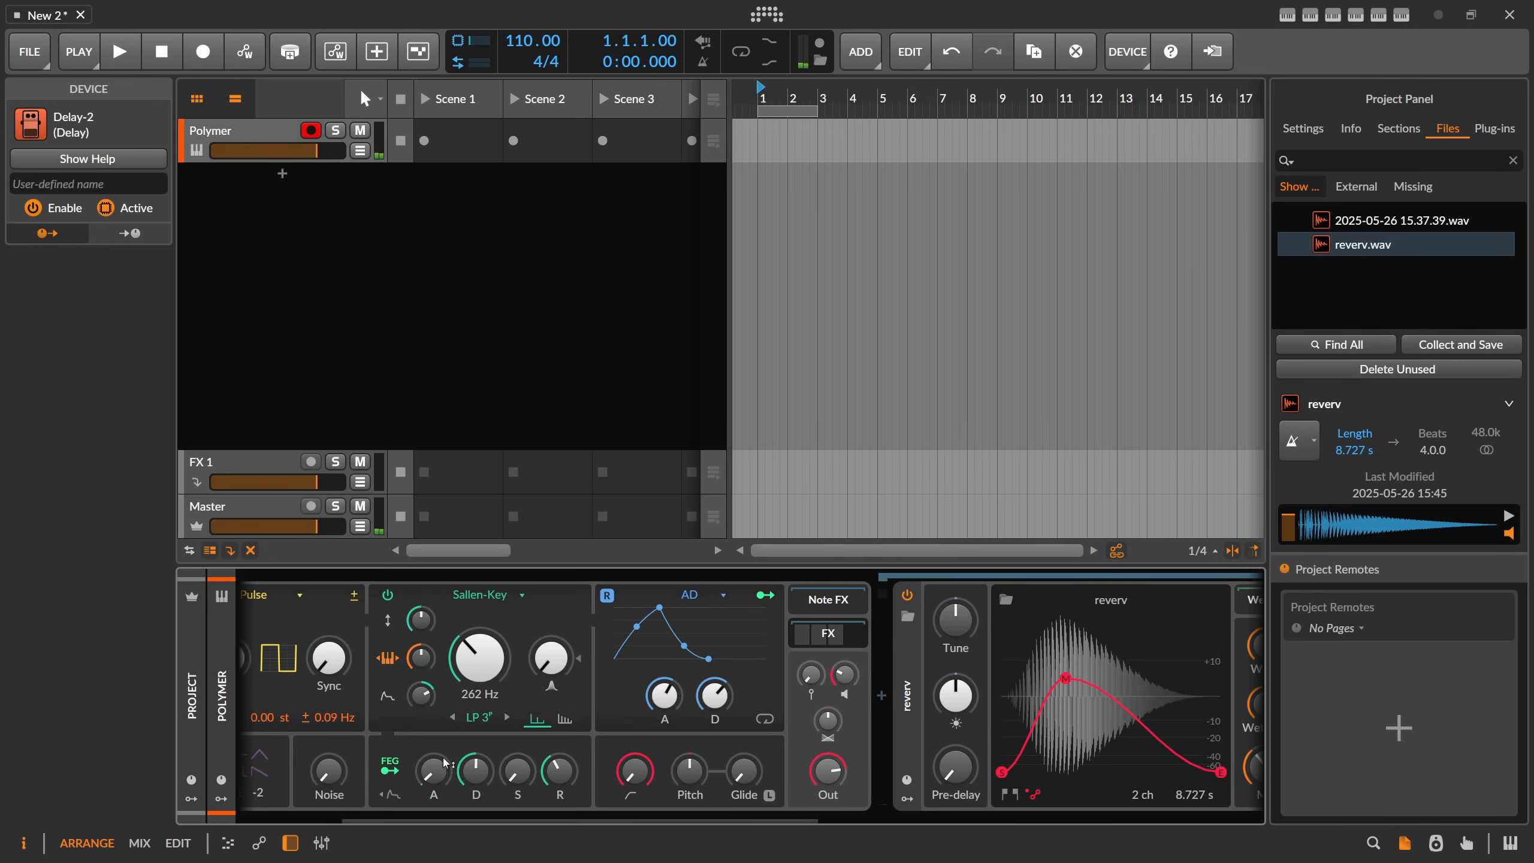
{"action": "left_click_drag", "start_coordinate": [434, 772], "coordinate": [434, 659]}
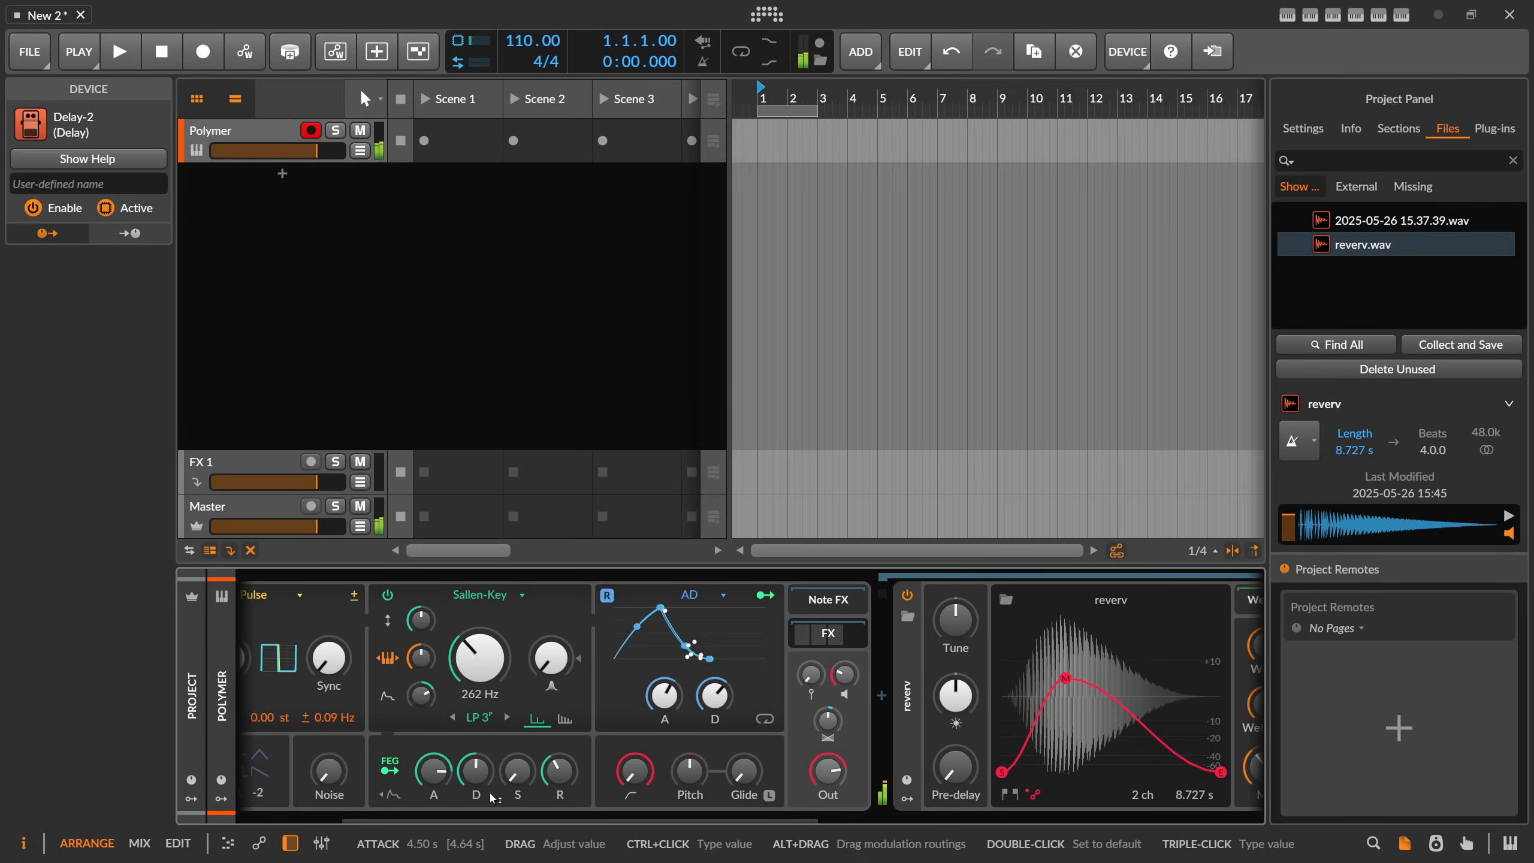
{"action": "left_click_drag", "start_coordinate": [578, 817], "coordinate": [474, 817]}
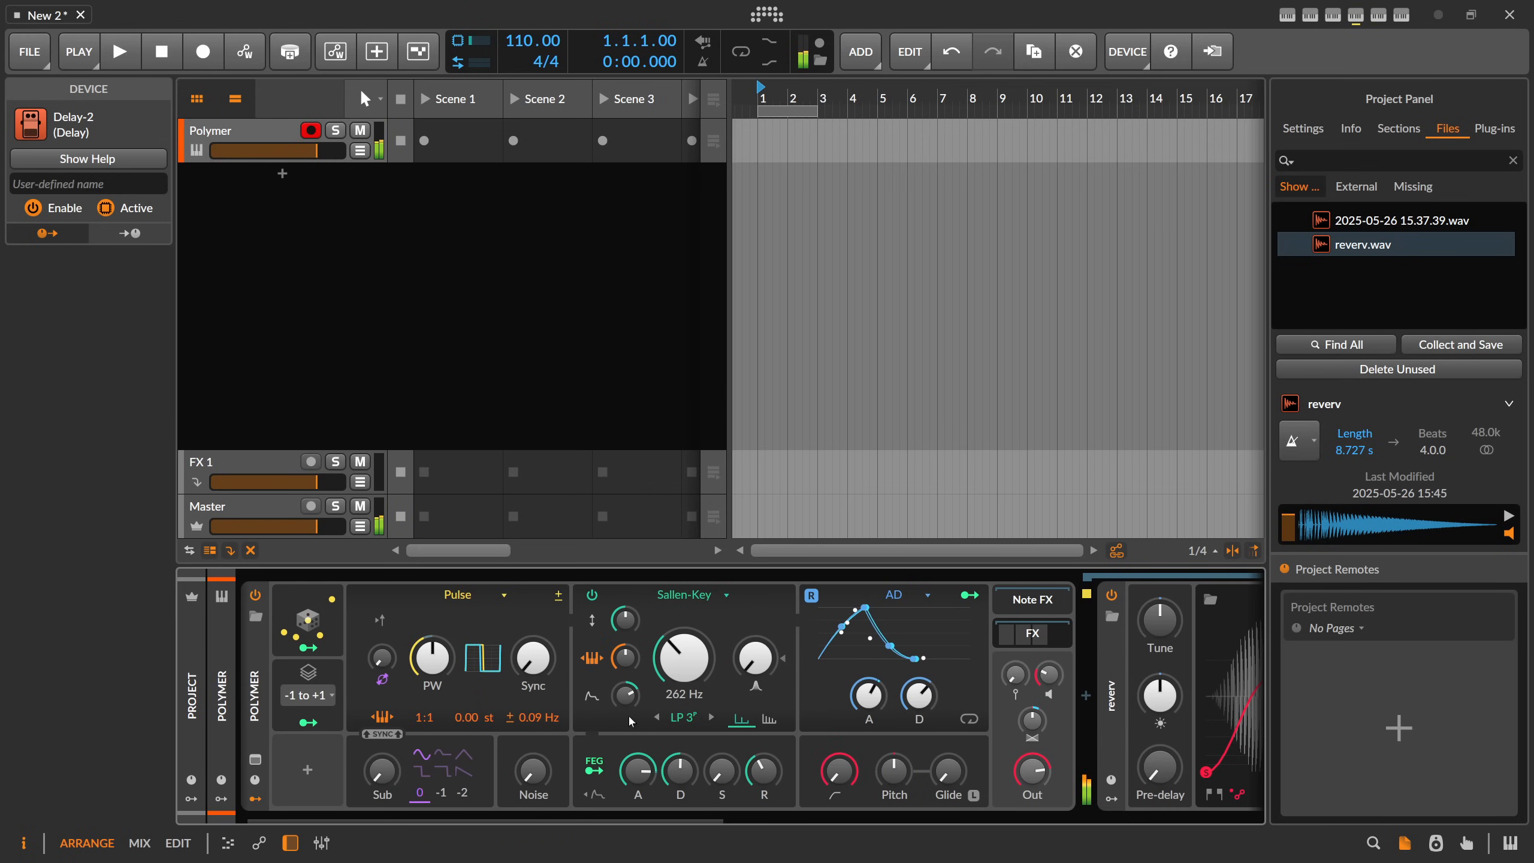
{"action": "left_click_drag", "start_coordinate": [625, 657], "coordinate": [625, 641]}
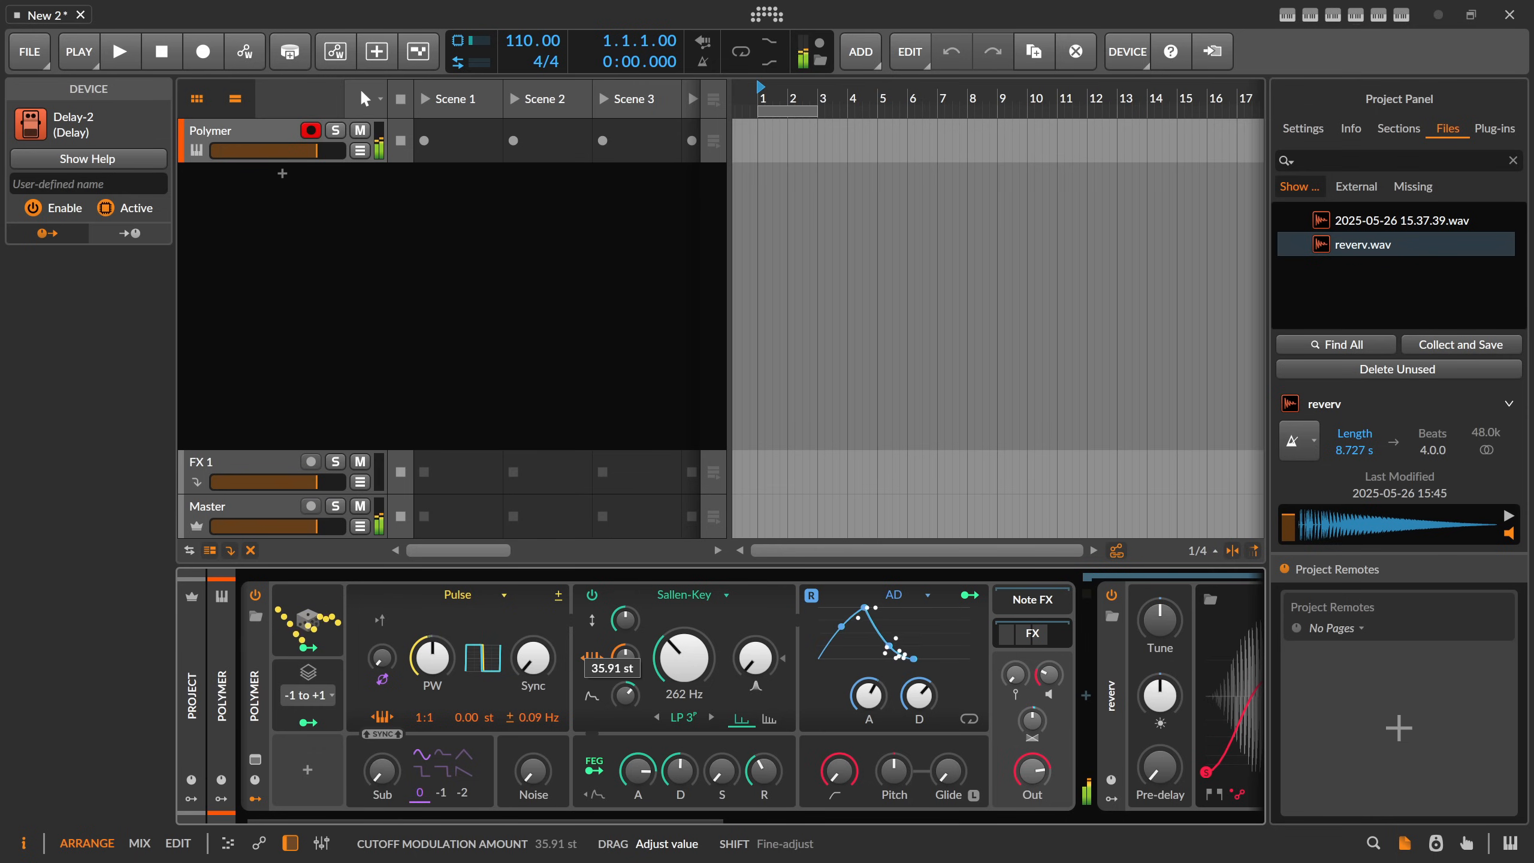
Step: Lower the midpoint of the reverv impulse's volume envelope to about 0 dB
{"action": "scroll", "coordinate": [852, 688], "scroll_direction": "right", "scroll_amount": 6}
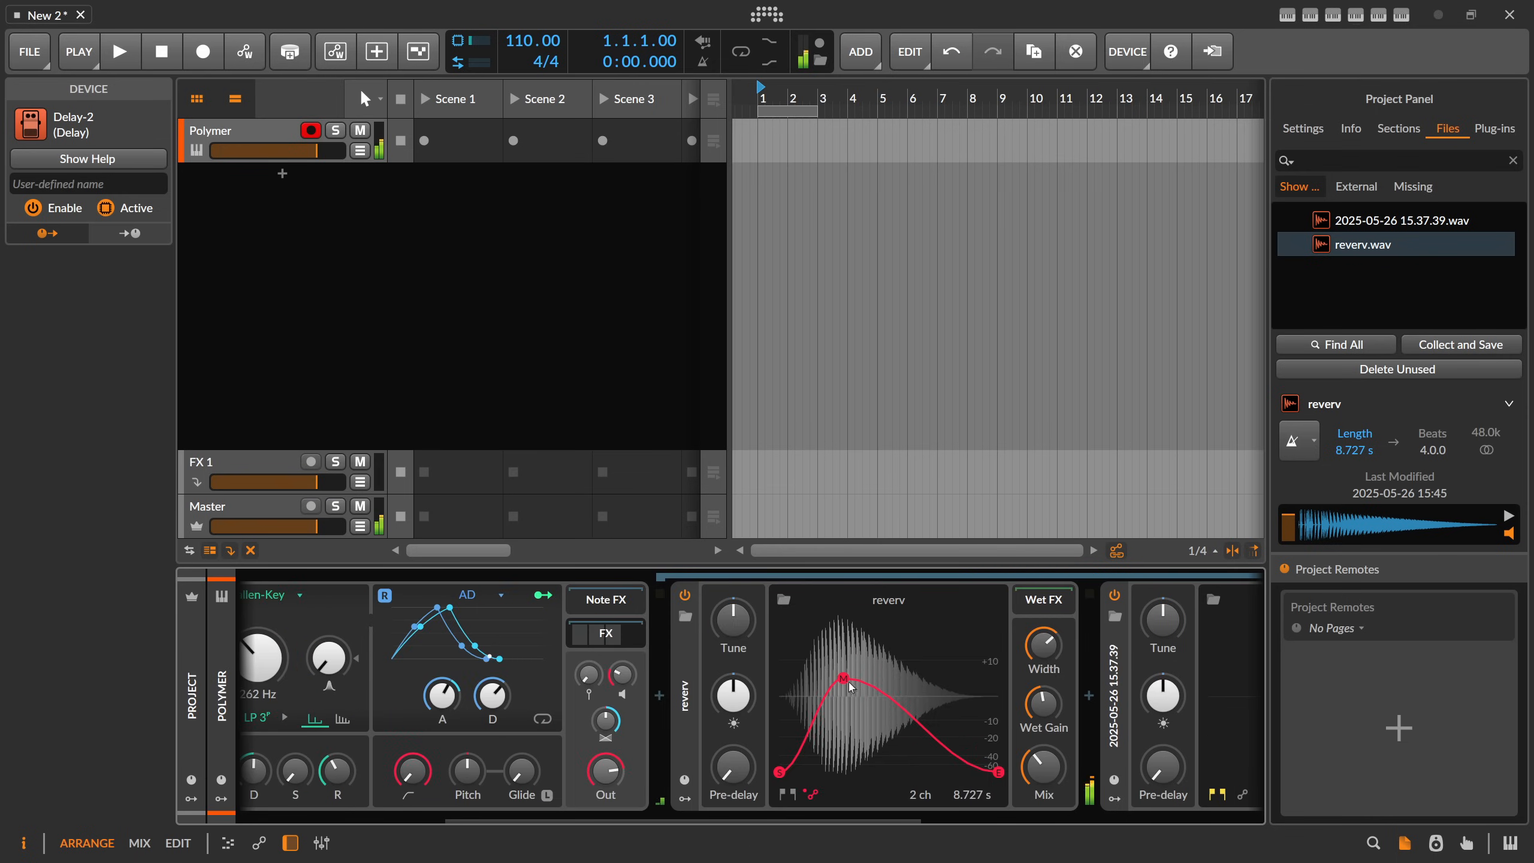
{"action": "left_click_drag", "start_coordinate": [850, 683], "coordinate": [844, 687]}
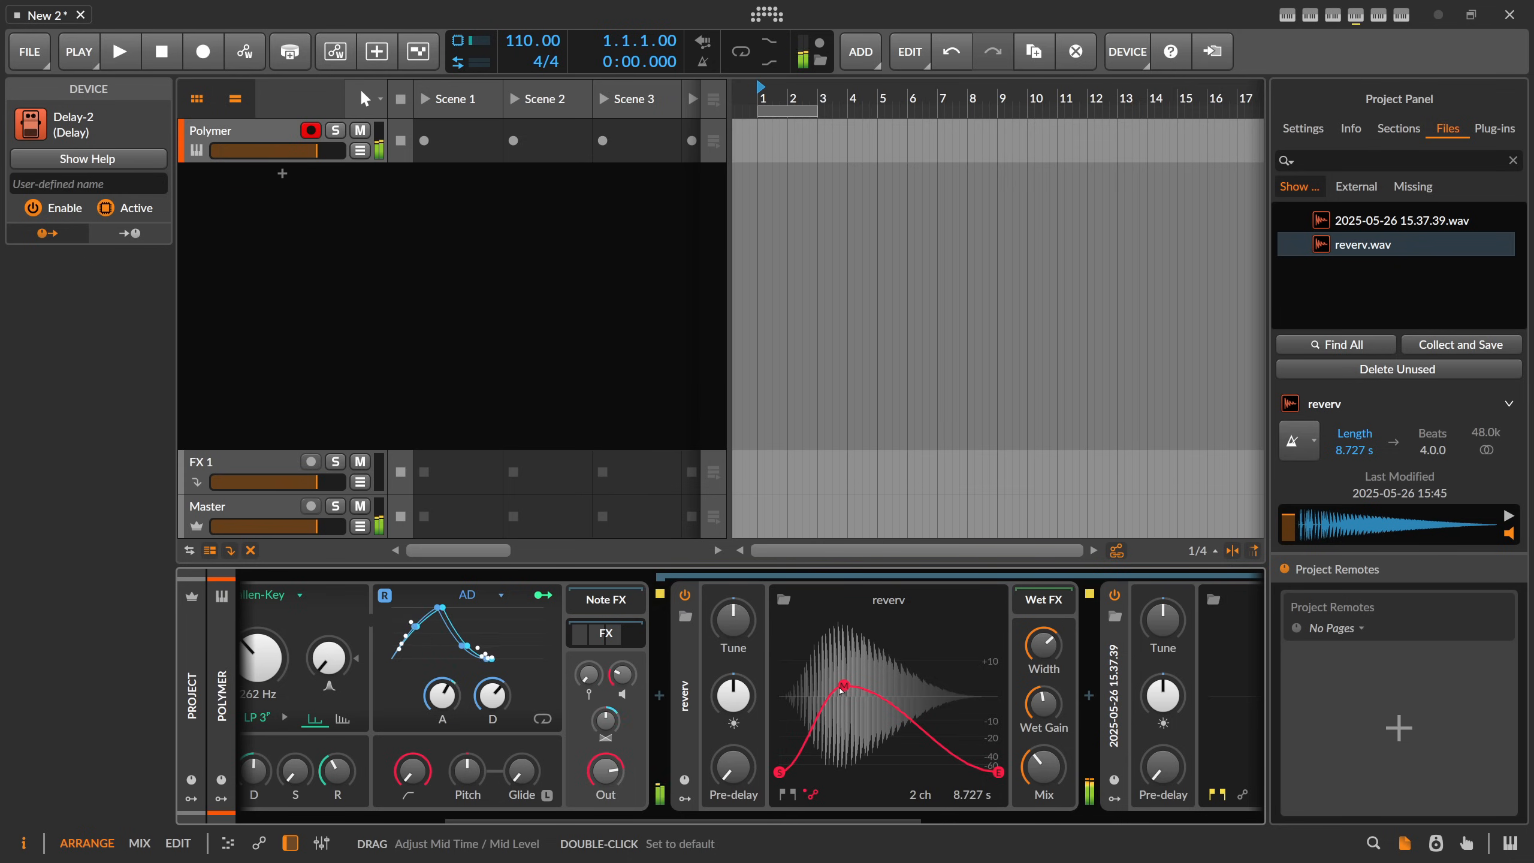
{"action": "left_click_drag", "start_coordinate": [845, 688], "coordinate": [846, 696]}
Step: Shorten the attack times of the Polymer's amplitude and filter envelopes
{"action": "left_click_drag", "start_coordinate": [770, 821], "coordinate": [610, 821]}
{"action": "left_click_drag", "start_coordinate": [787, 696], "coordinate": [787, 760]}
{"action": "left_click_drag", "start_coordinate": [556, 771], "coordinate": [556, 847]}
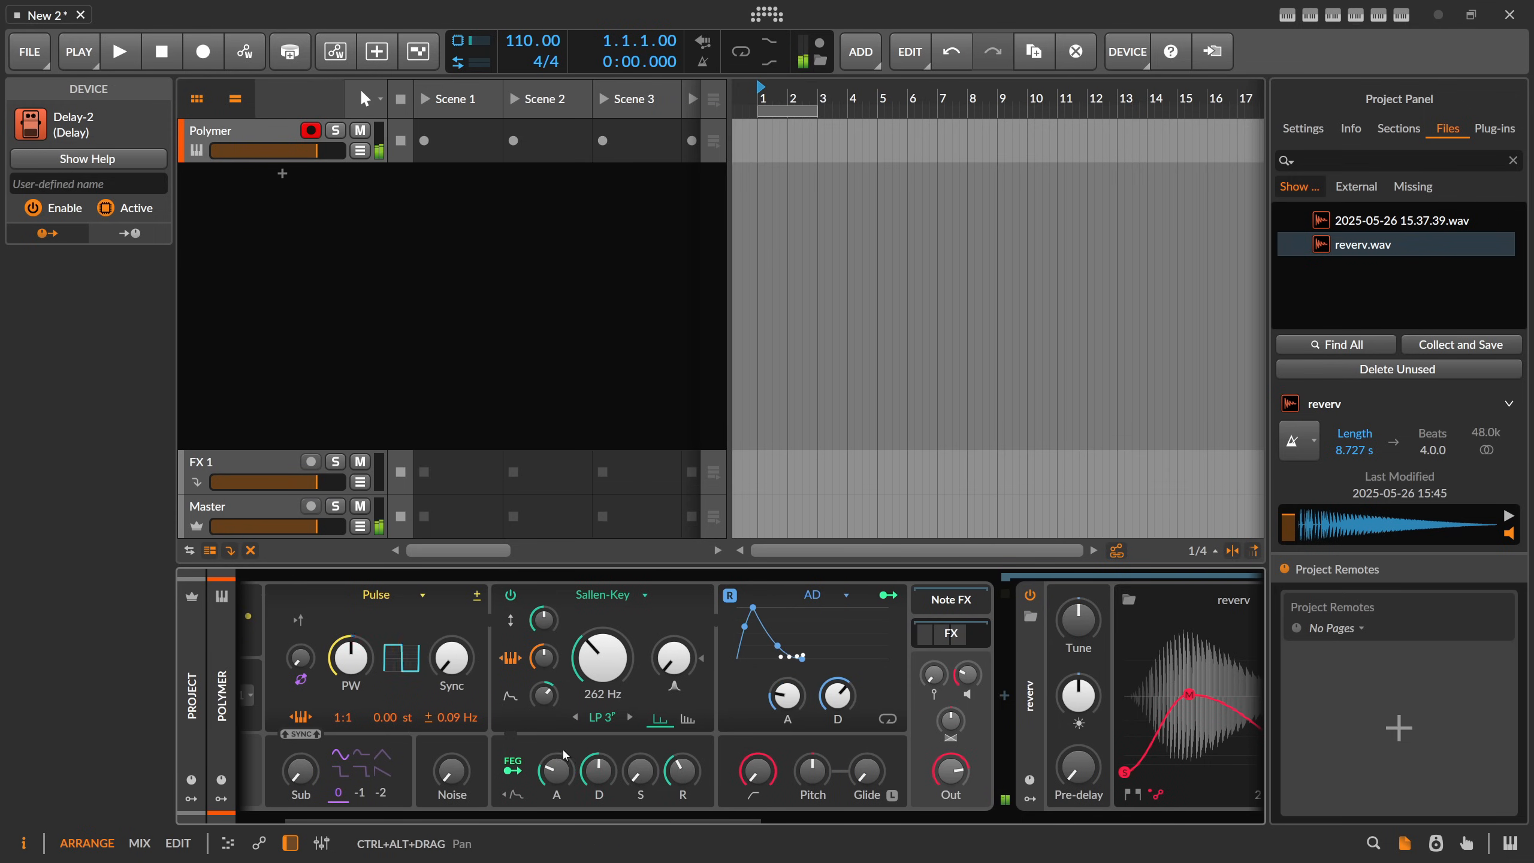
{"action": "left_click_drag", "start_coordinate": [555, 770], "coordinate": [555, 781]}
Step: Create a one-bar Scene 1 clip on the Polymer track and draw sixteenth notes D#3, F#3, F3, D#3 and A#2
{"action": "double_click", "coordinate": [473, 155]}
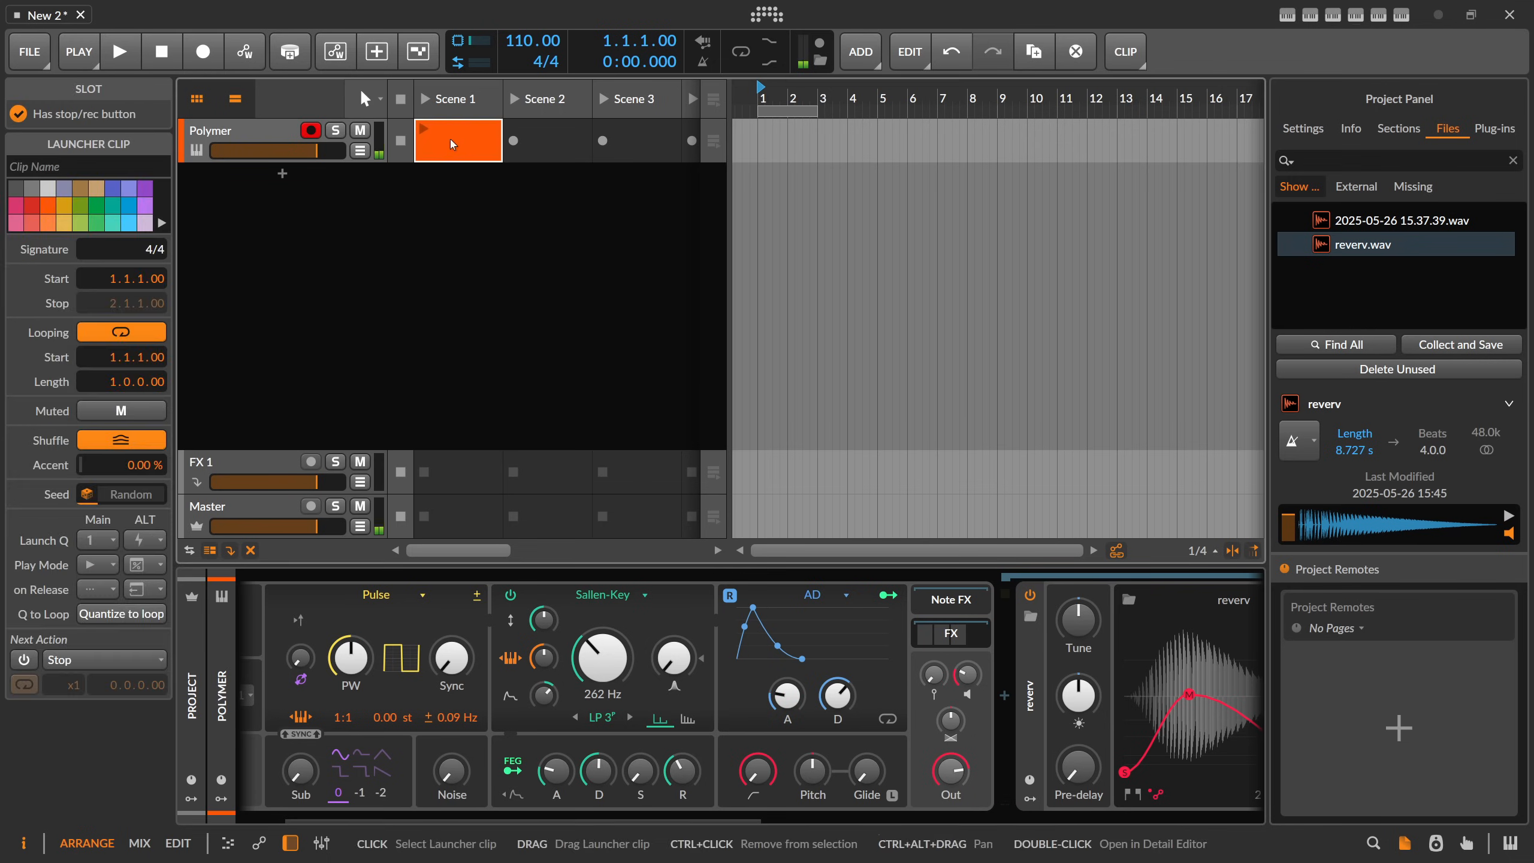
{"action": "double_click", "coordinate": [472, 155]}
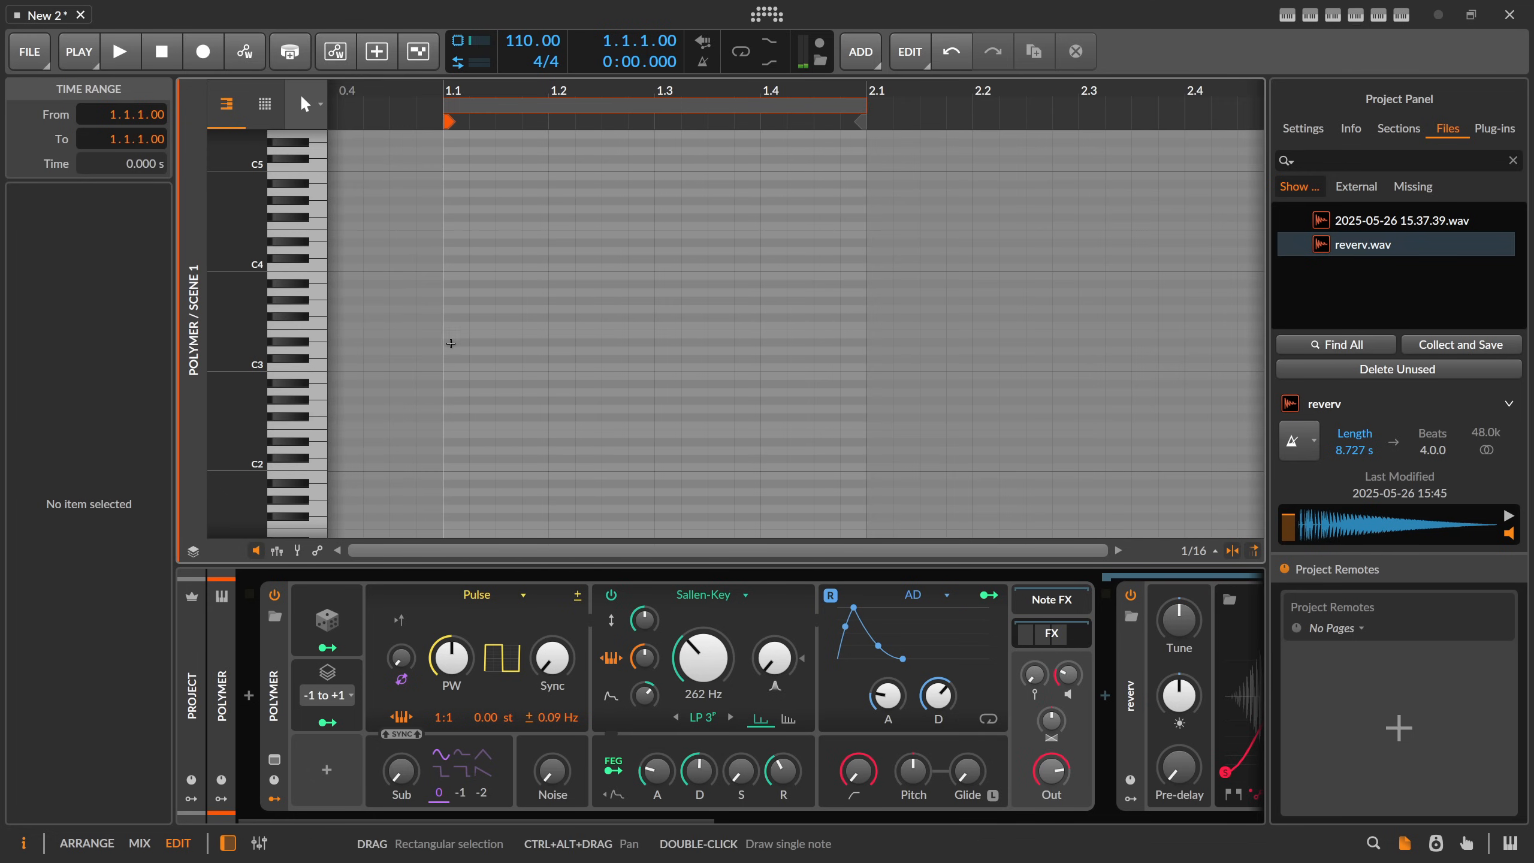
{"action": "double_click", "coordinate": [451, 343]}
{"action": "double_click", "coordinate": [562, 317]}
{"action": "double_click", "coordinate": [637, 319]}
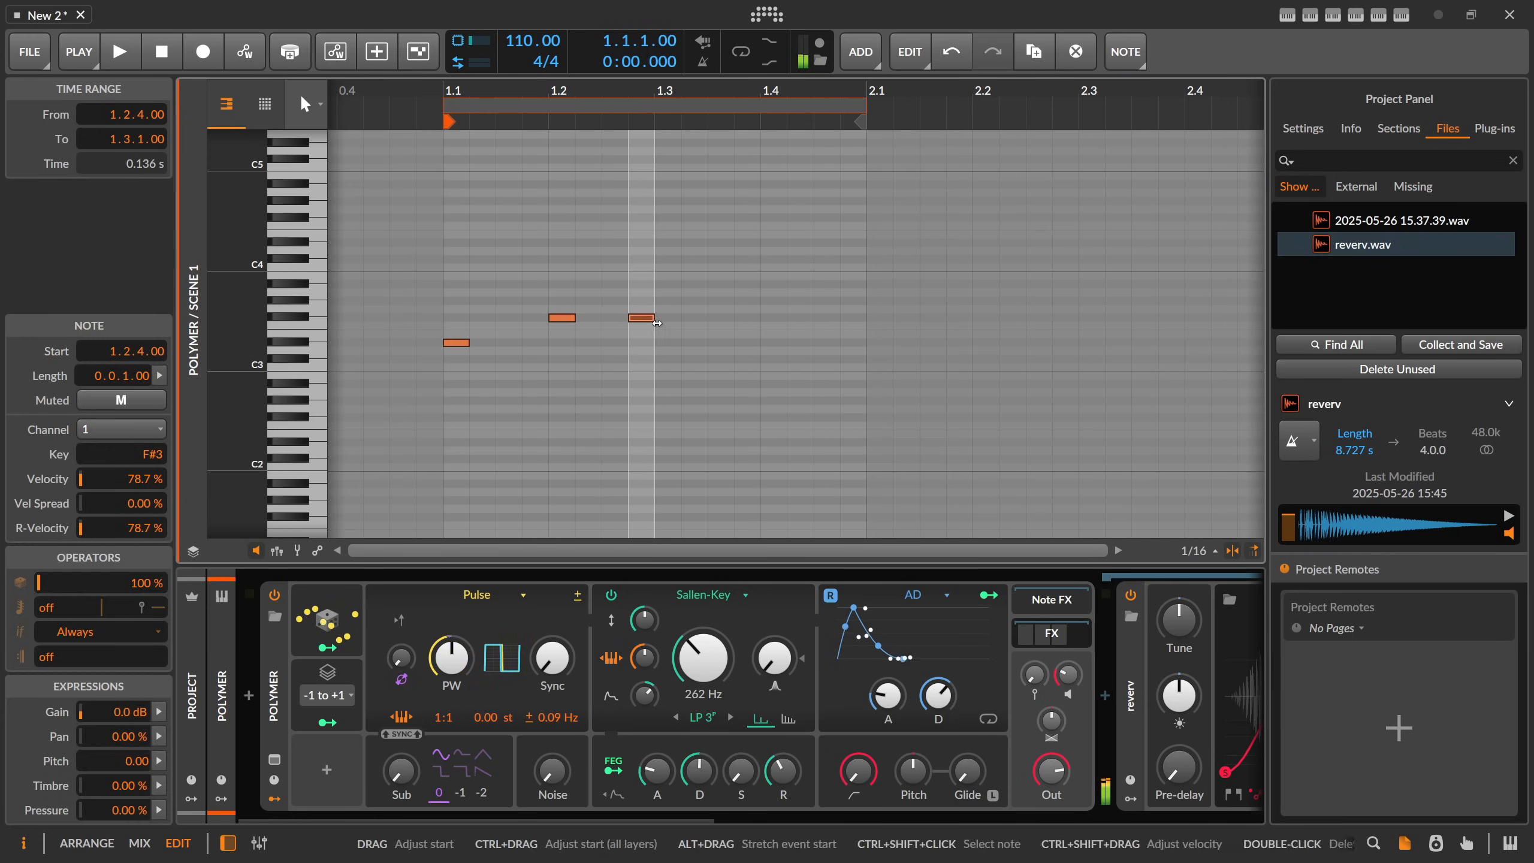
{"action": "left_click_drag", "start_coordinate": [640, 319], "coordinate": [638, 327]}
{"action": "double_click", "coordinate": [775, 343]}
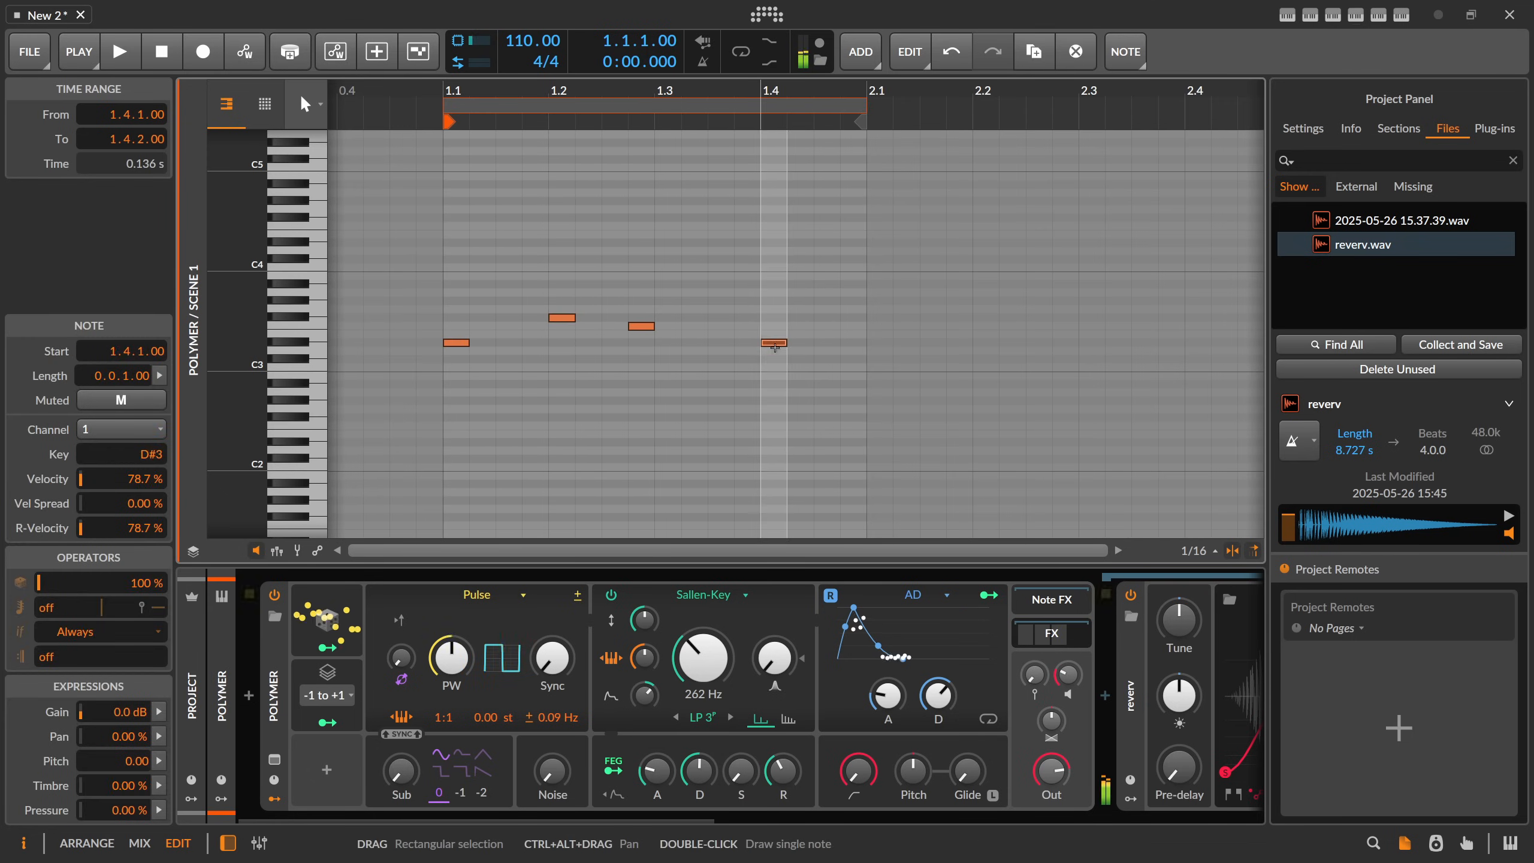
Step: Launch the Scene 1 clip on the Polymer track and check its notes during playback
{"action": "key", "text": "alt+1"}
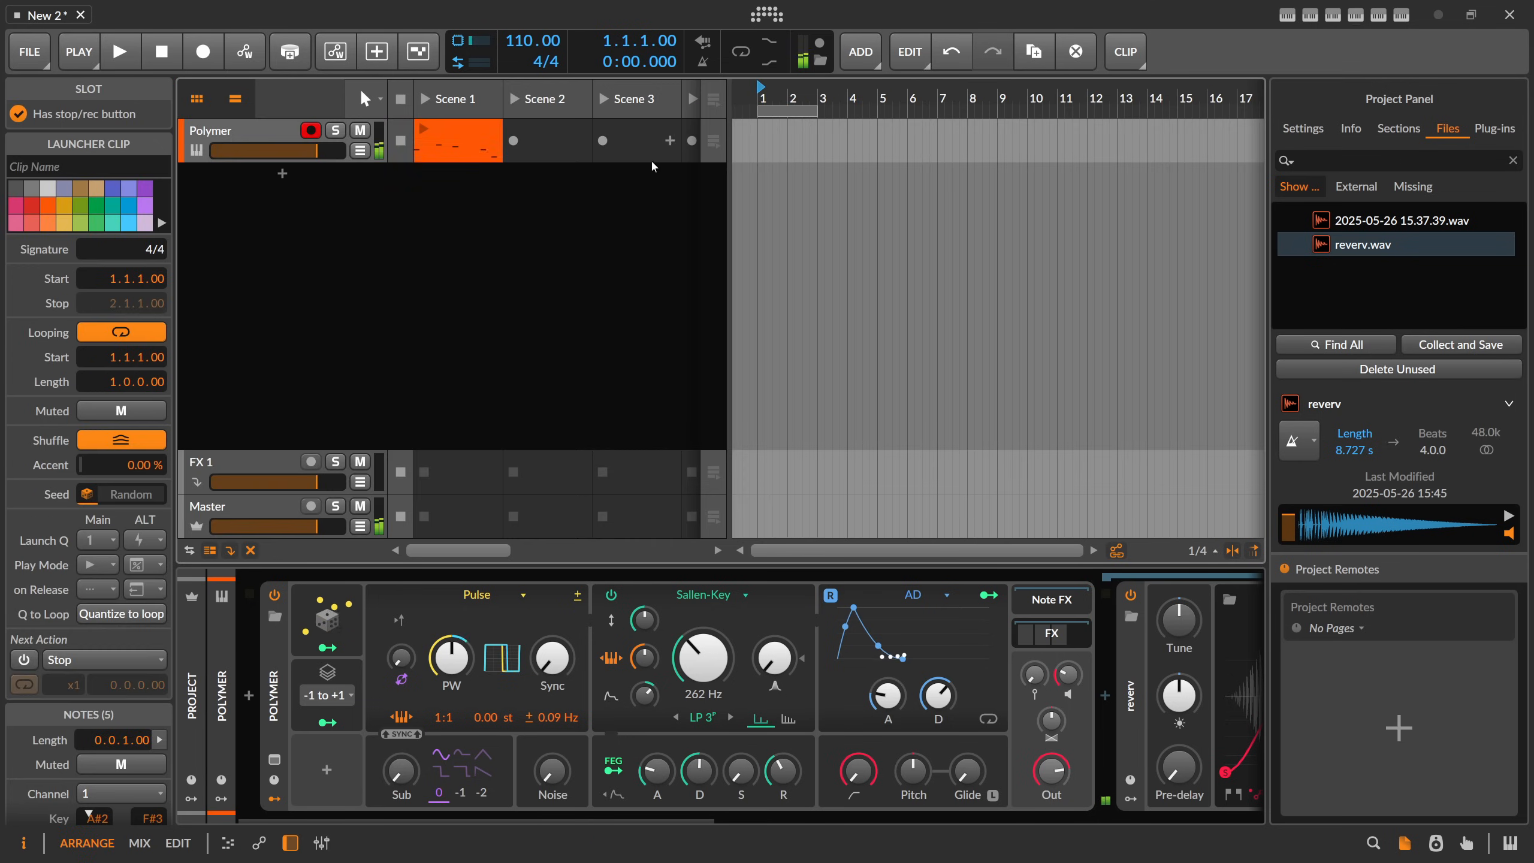
{"action": "left_click", "coordinate": [425, 130]}
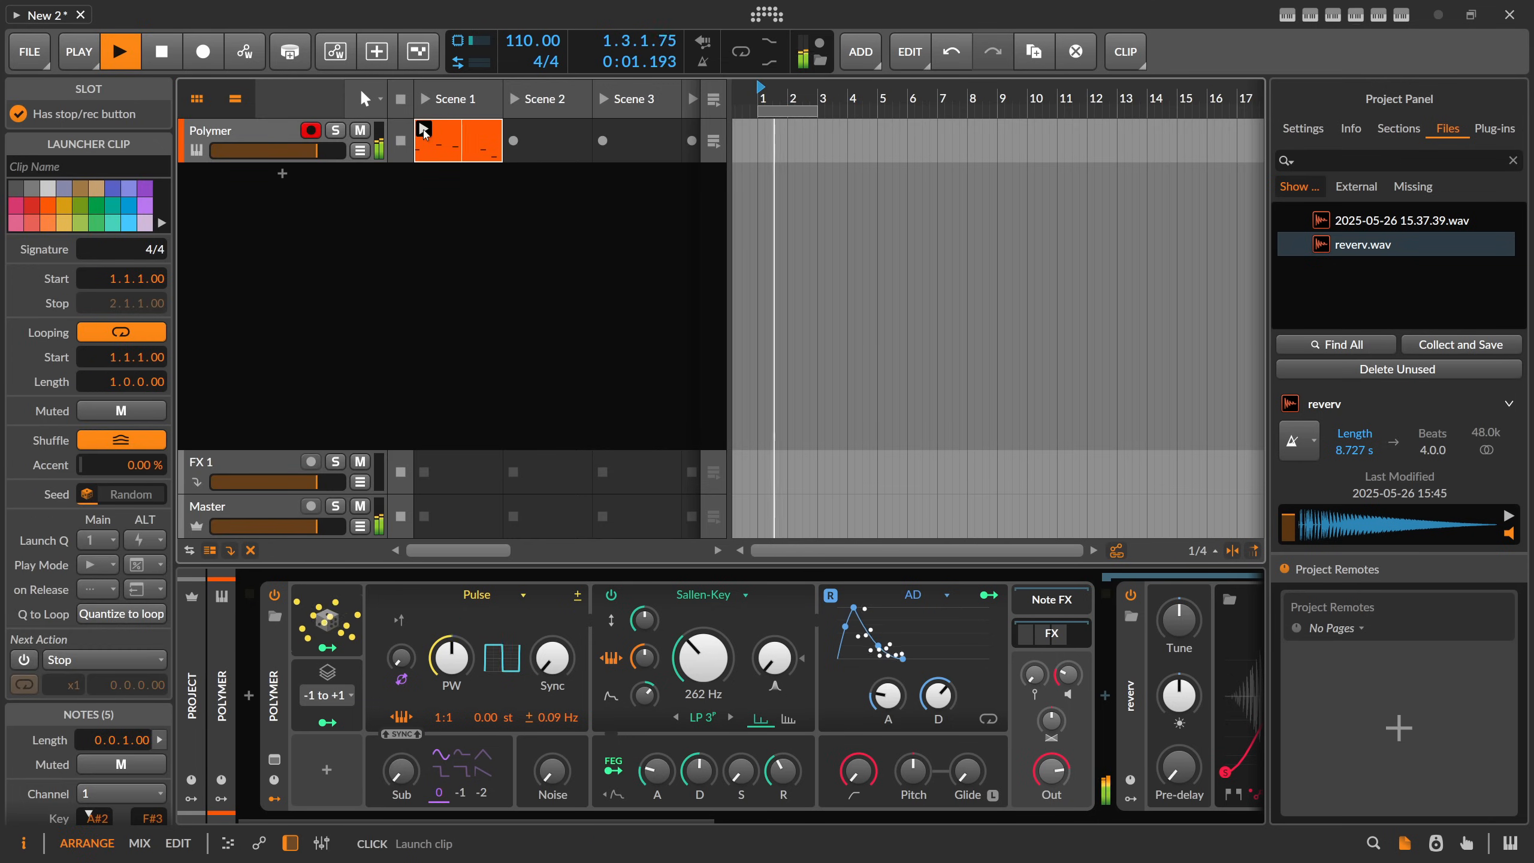
{"action": "key", "text": "alt+3"}
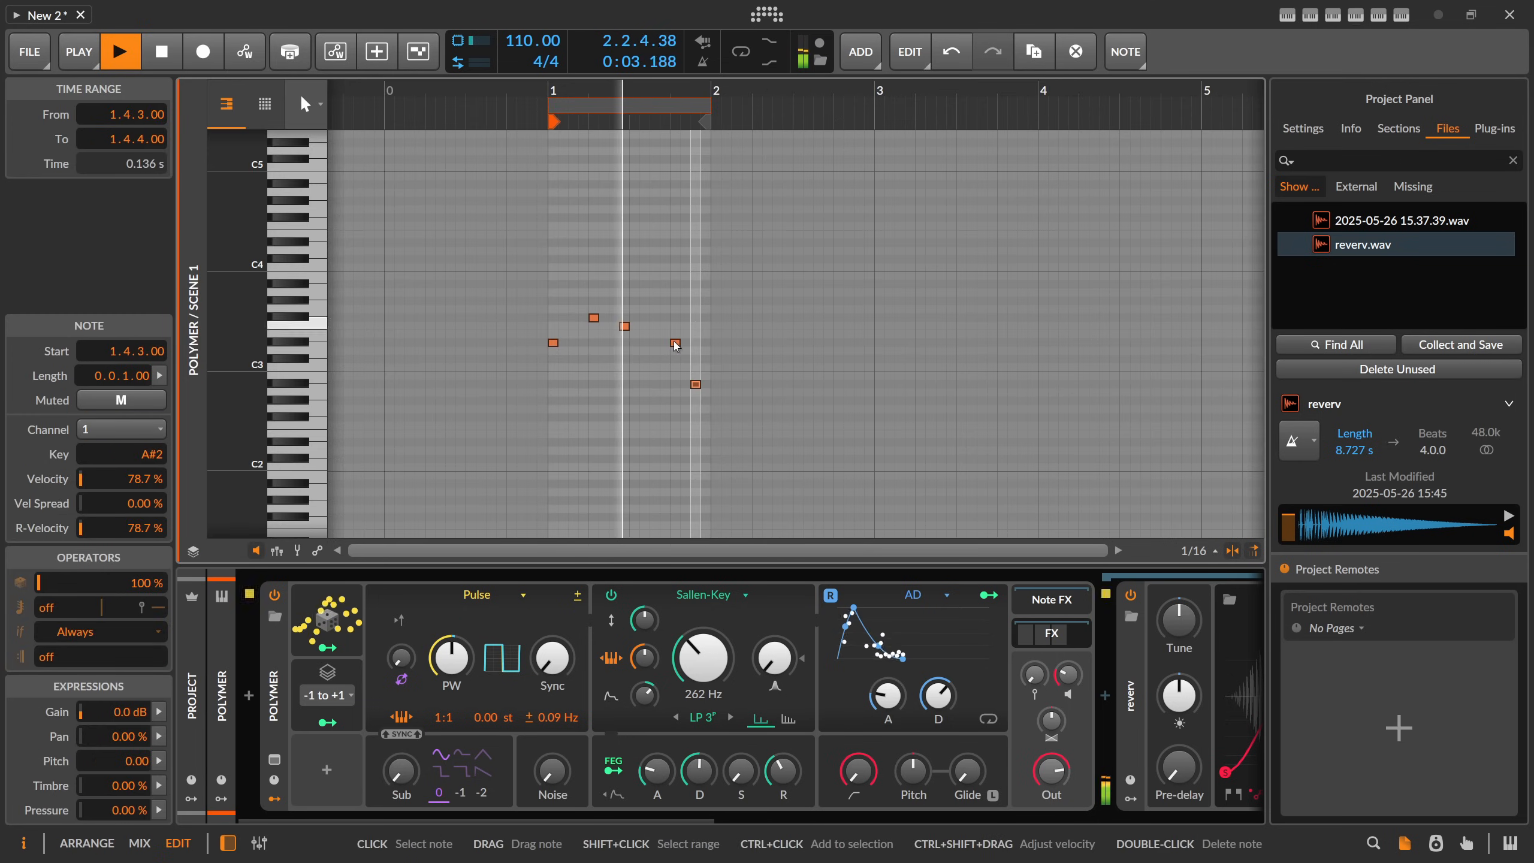
{"action": "key", "text": "alt+1"}
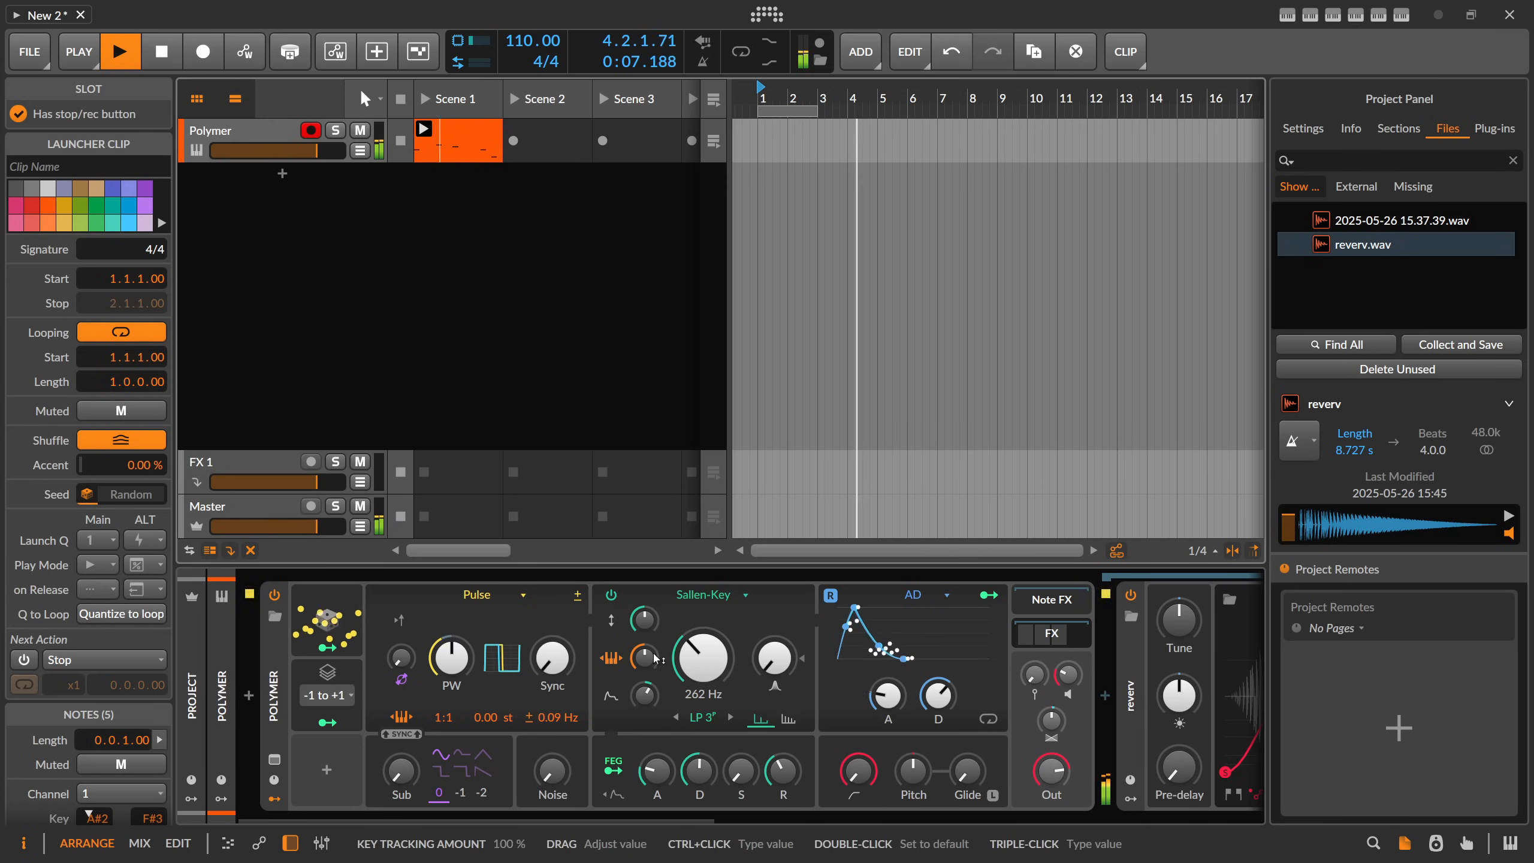
Step: Switch the Sallen-Key filter to LP 4 and tighten both envelopes with shorter attacks and a cutoff modulation amount of 29.05 st
{"action": "left_click", "coordinate": [731, 718]}
{"action": "left_click_drag", "start_coordinate": [887, 696], "coordinate": [887, 712]}
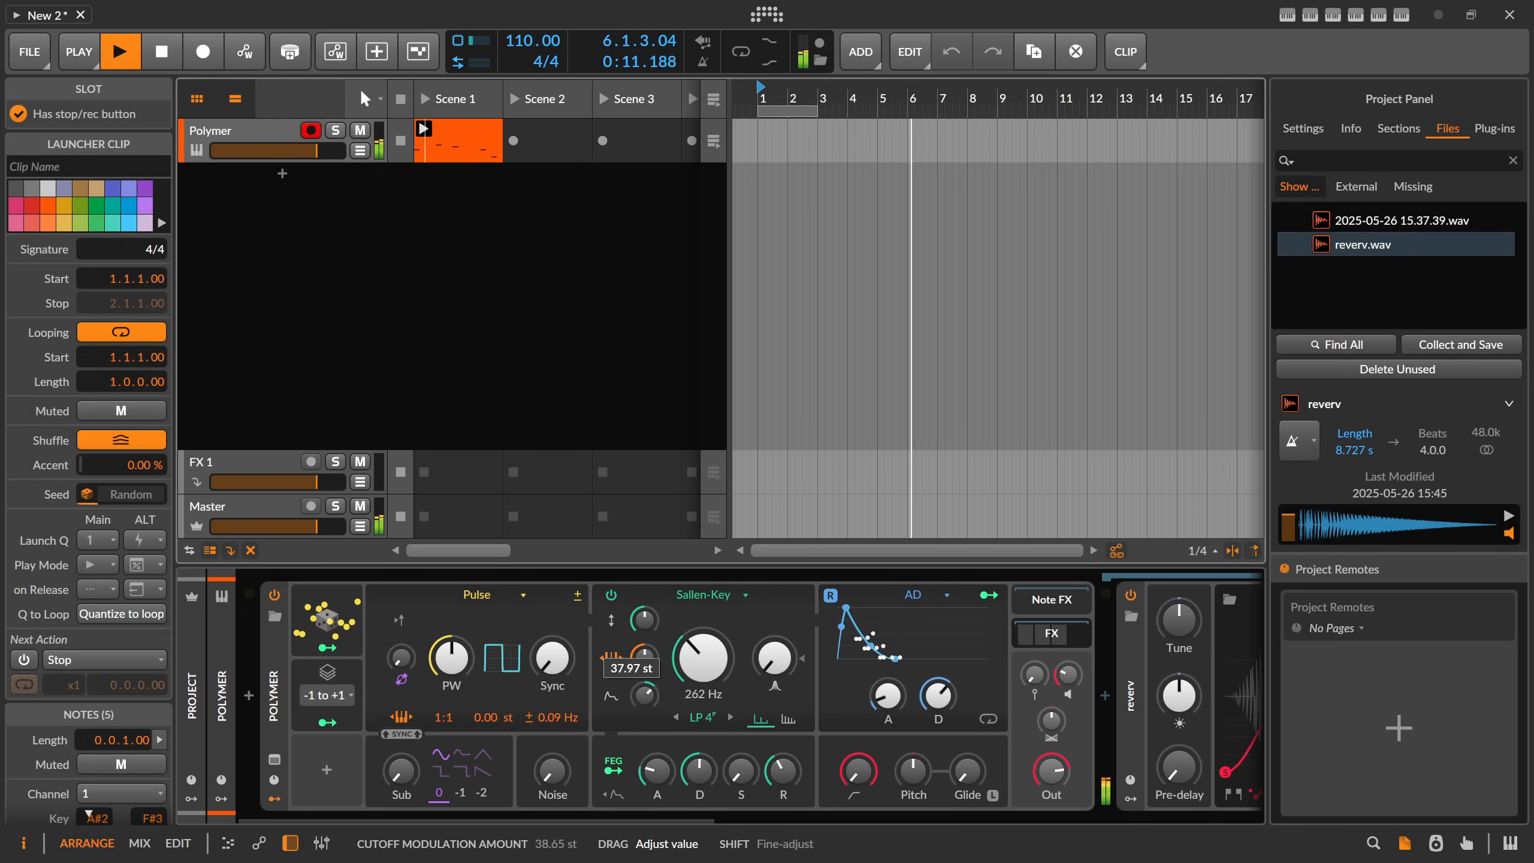
{"action": "left_click_drag", "start_coordinate": [657, 772], "coordinate": [700, 777]}
{"action": "left_click_drag", "start_coordinate": [644, 695], "coordinate": [644, 703]}
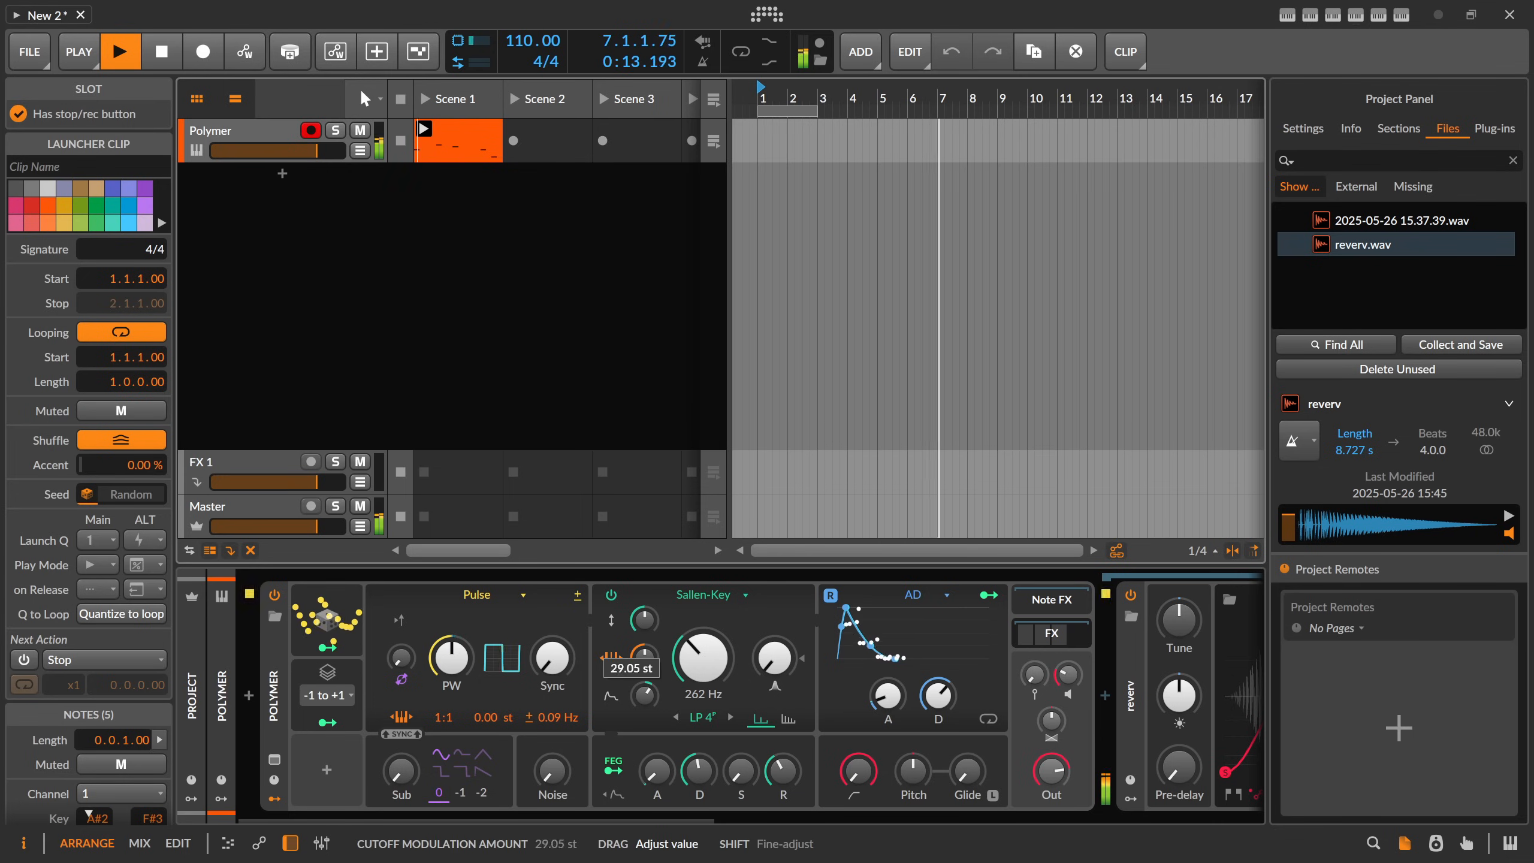
Step: Add a sixteenth A#3 note at 1.3.3 to the playing clip and slightly raise the Polymer filter's cutoff modulation amount
{"action": "double_click", "coordinate": [459, 145]}
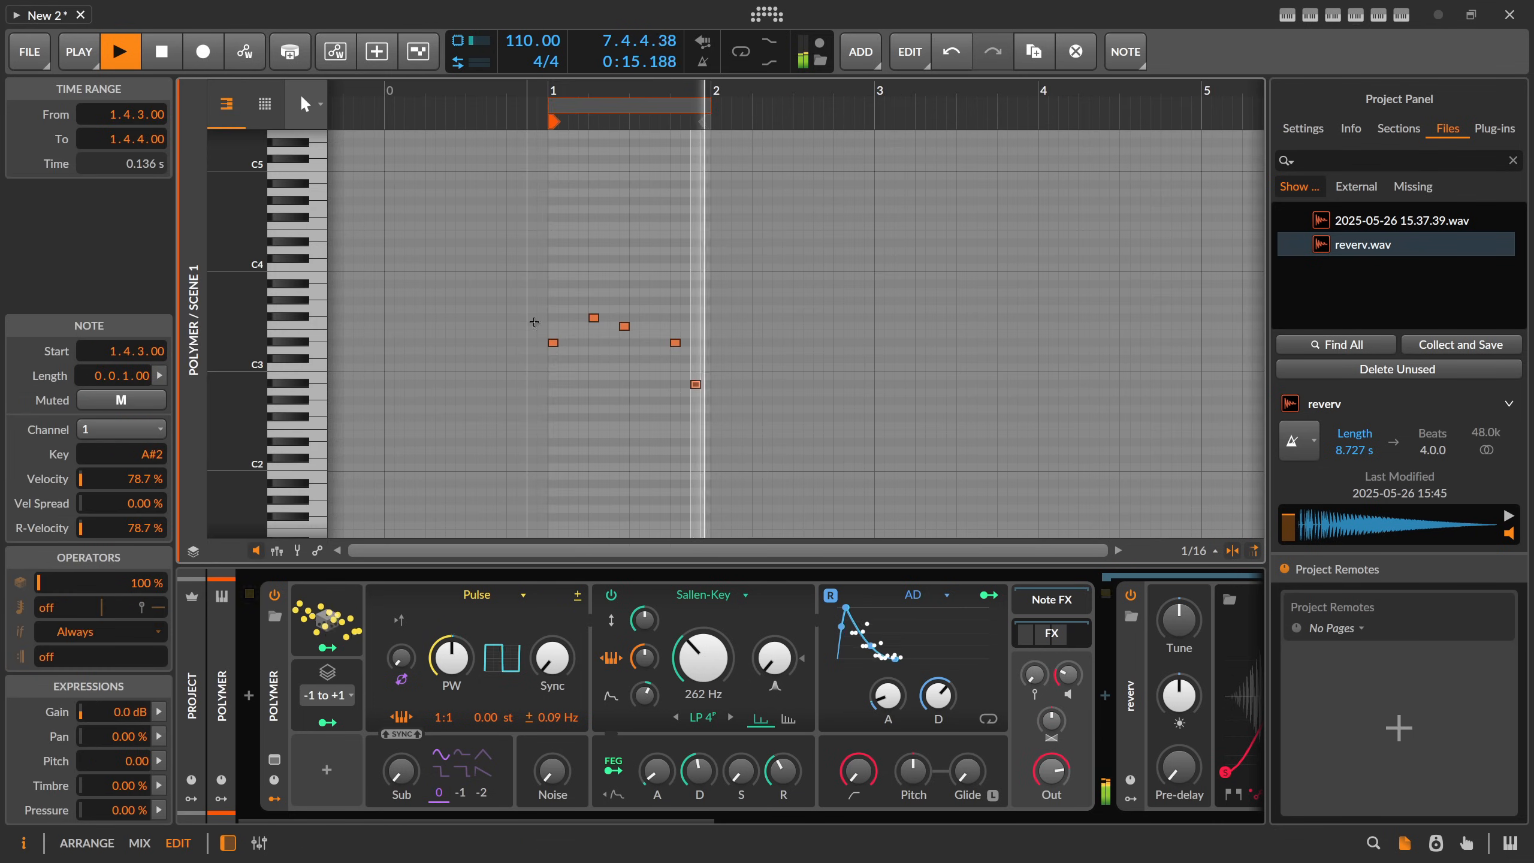
{"action": "double_click", "coordinate": [656, 284]}
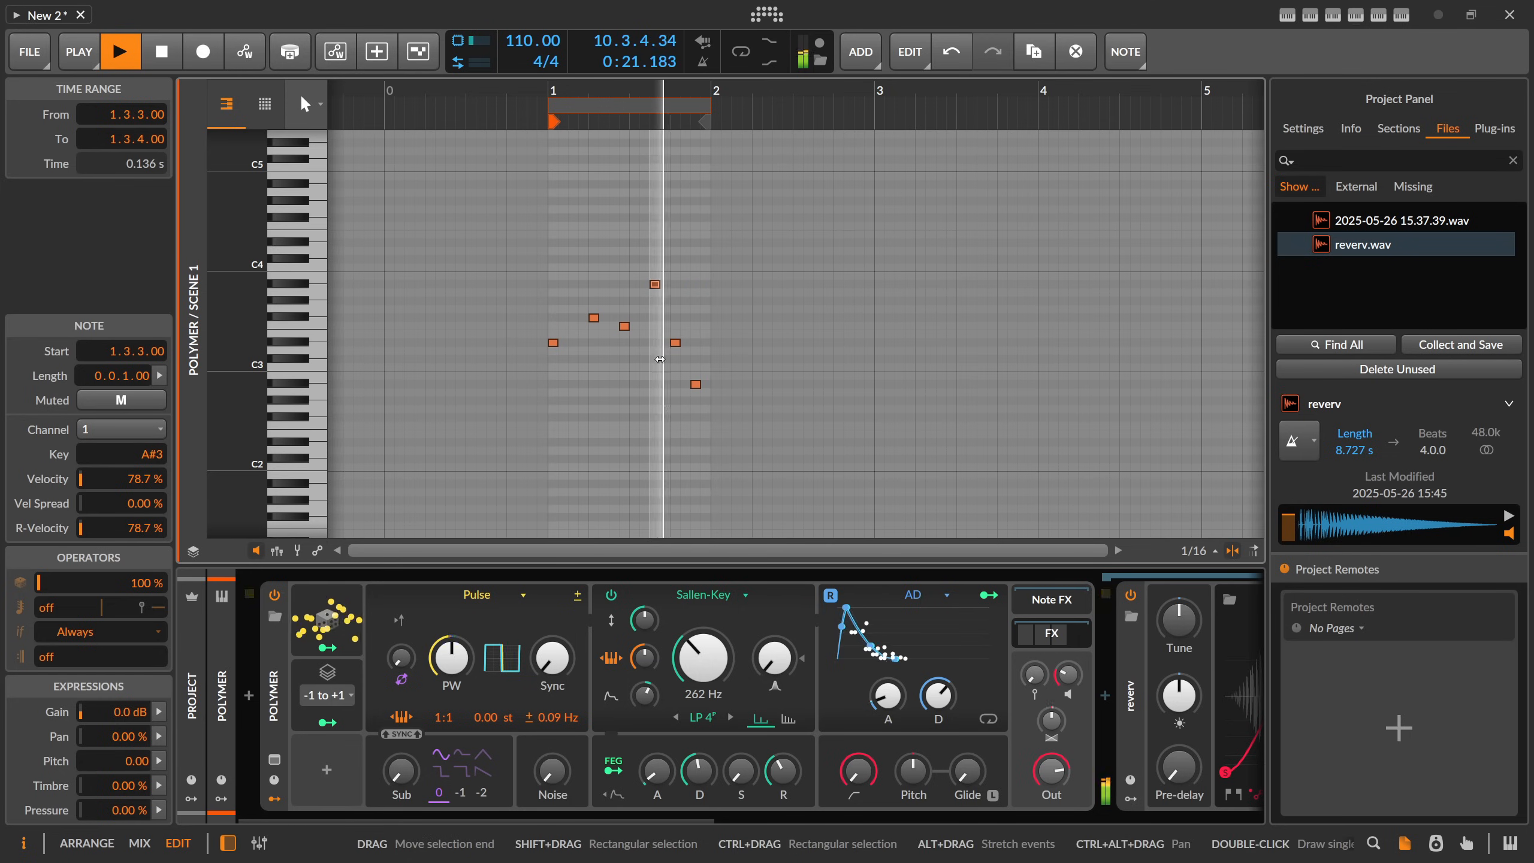
{"action": "left_click_drag", "start_coordinate": [644, 696], "coordinate": [644, 683]}
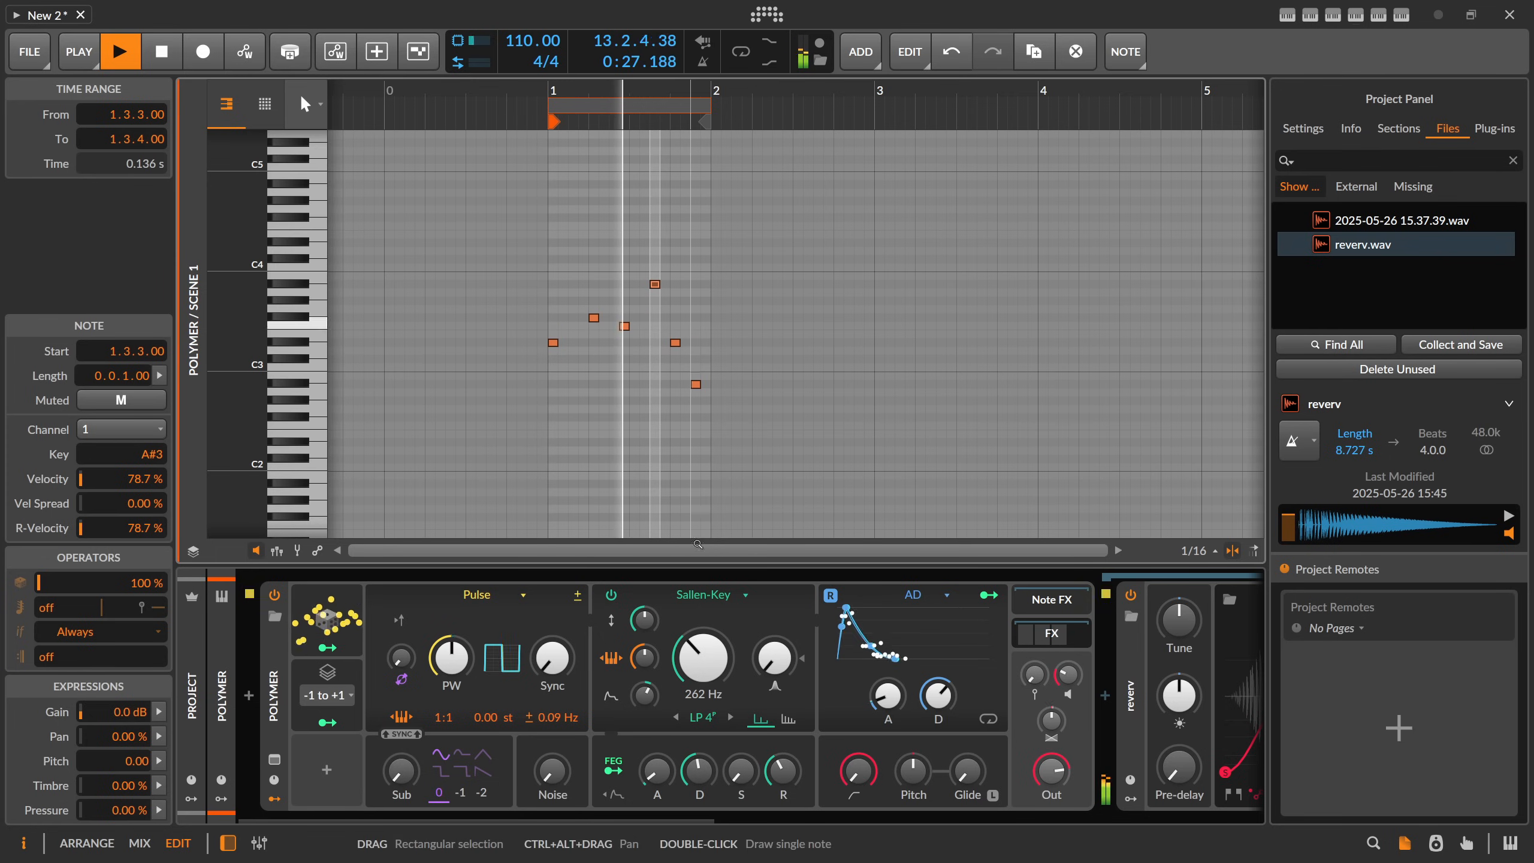
{"action": "scroll", "coordinate": [820, 775], "scroll_direction": "right", "scroll_amount": 10}
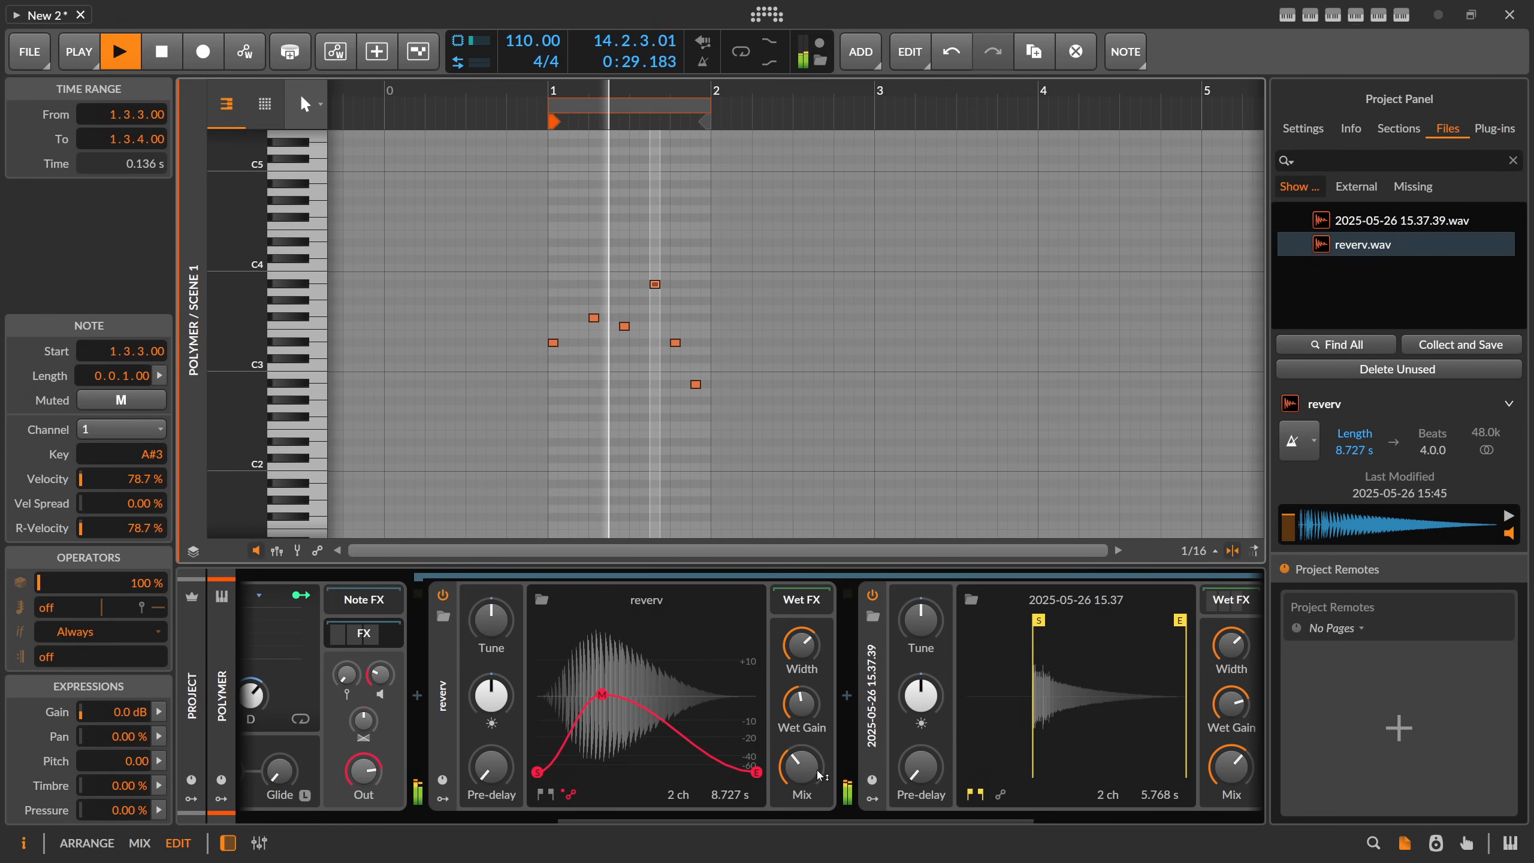
Step: Lower the Mix of the 2025-05-26 15.37.39 convolution reverb to about 45 %
{"action": "scroll", "coordinate": [820, 775], "scroll_direction": "right", "scroll_amount": 5}
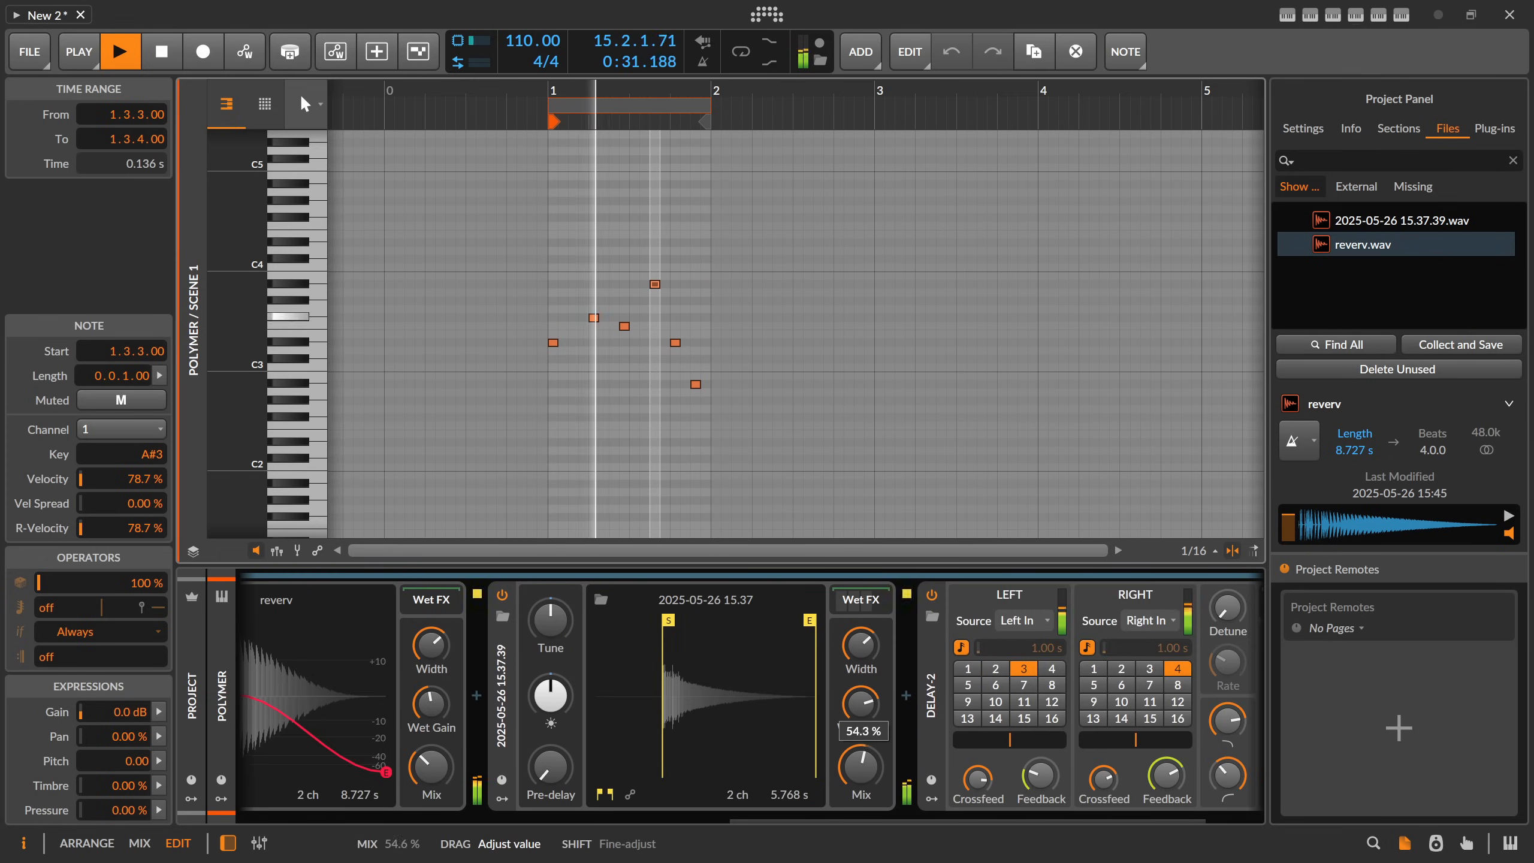
{"action": "mouse_move", "coordinate": [861, 767]}
{"action": "left_mouse_down"}
{"action": "mouse_move", "coordinate": [860, 803]}
{"action": "mouse_move", "coordinate": [860, 789]}
{"action": "left_mouse_up"}
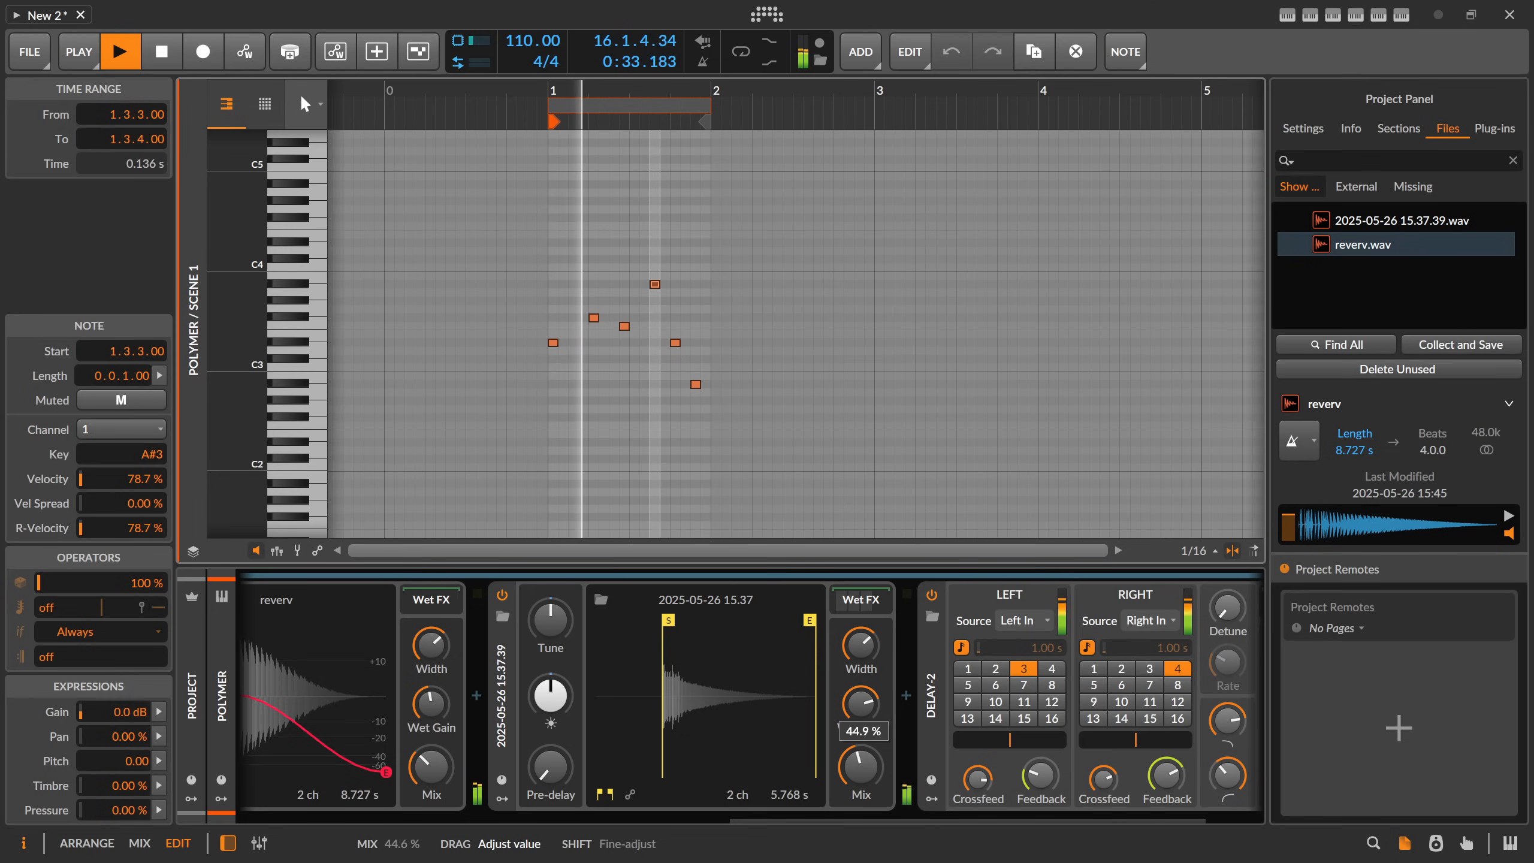
{"action": "scroll", "coordinate": [1026, 786], "scroll_direction": "right", "scroll_amount": 3}
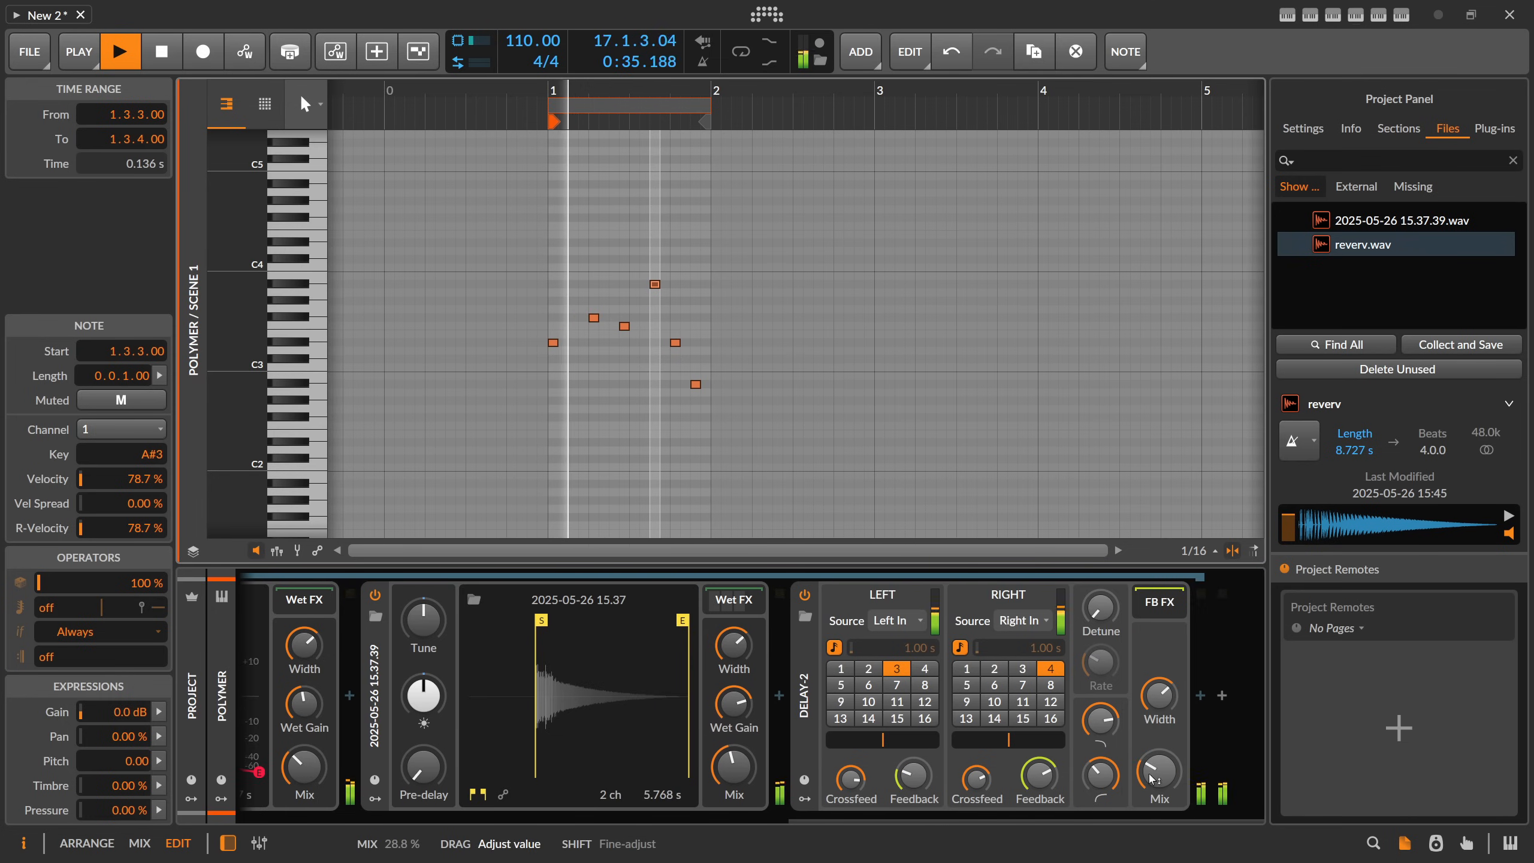
Step: Leave the note editor for the arrangement view and stop playback
{"action": "scroll", "coordinate": [509, 795], "scroll_direction": "left", "scroll_amount": 10}
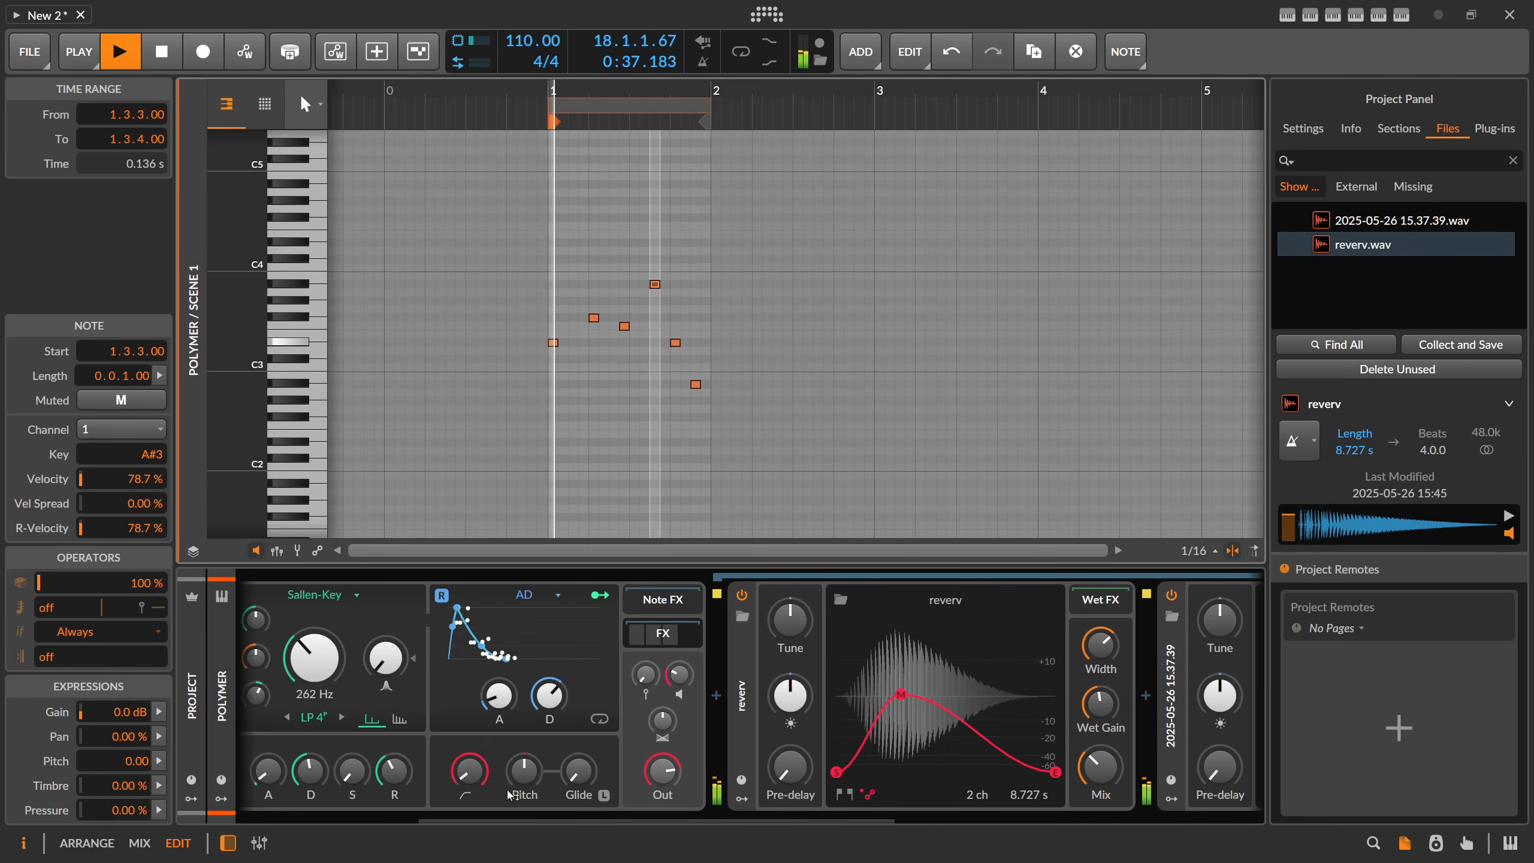
{"action": "left_click_drag", "start_coordinate": [508, 821], "coordinate": [320, 819]}
{"action": "left_click", "coordinate": [575, 315]}
{"action": "key", "text": "Tab"}
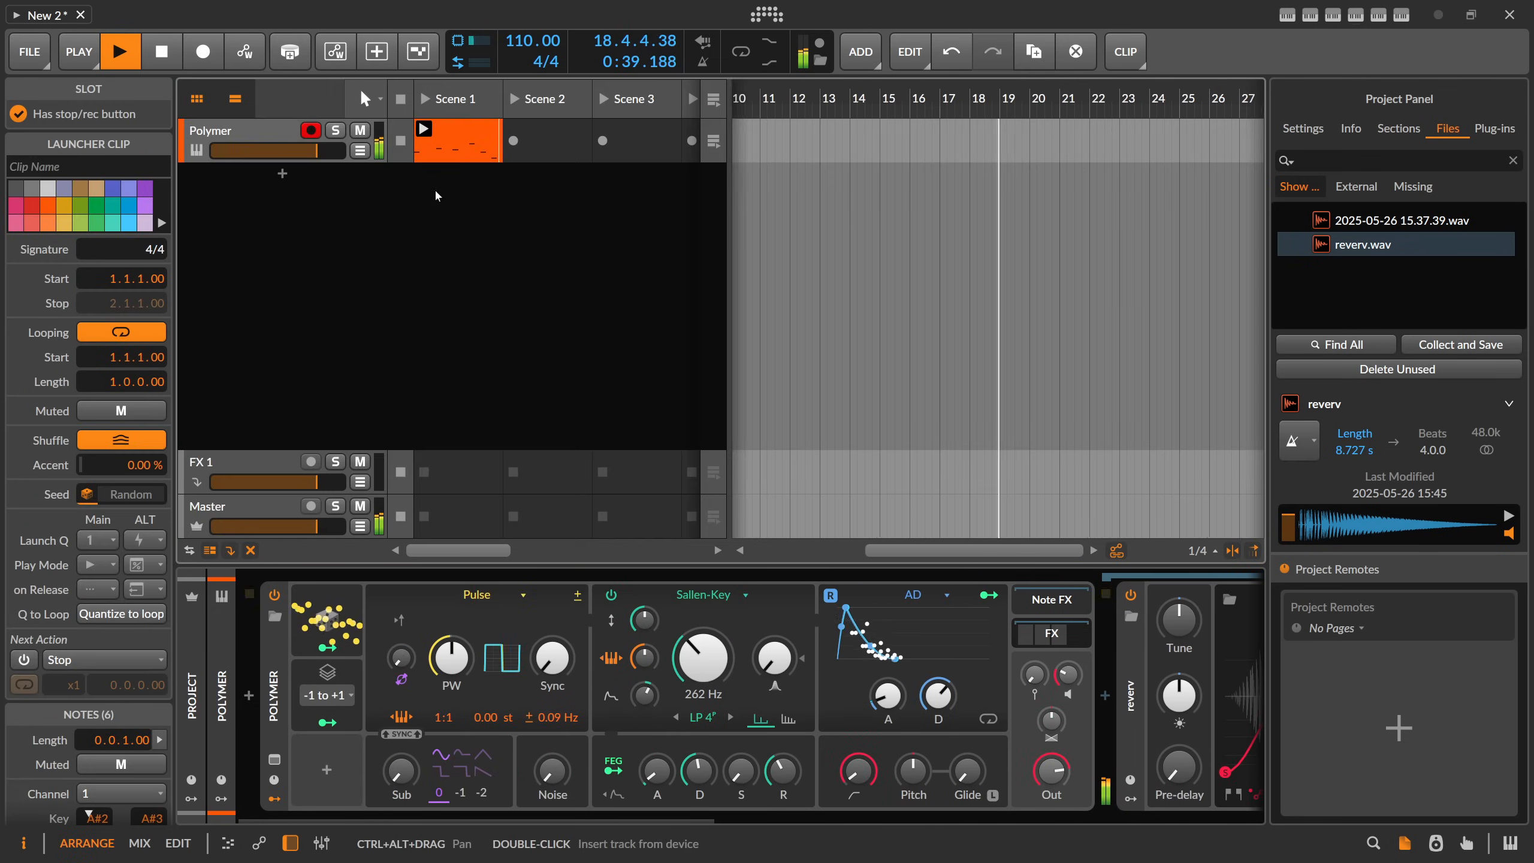
{"action": "key", "text": "space"}
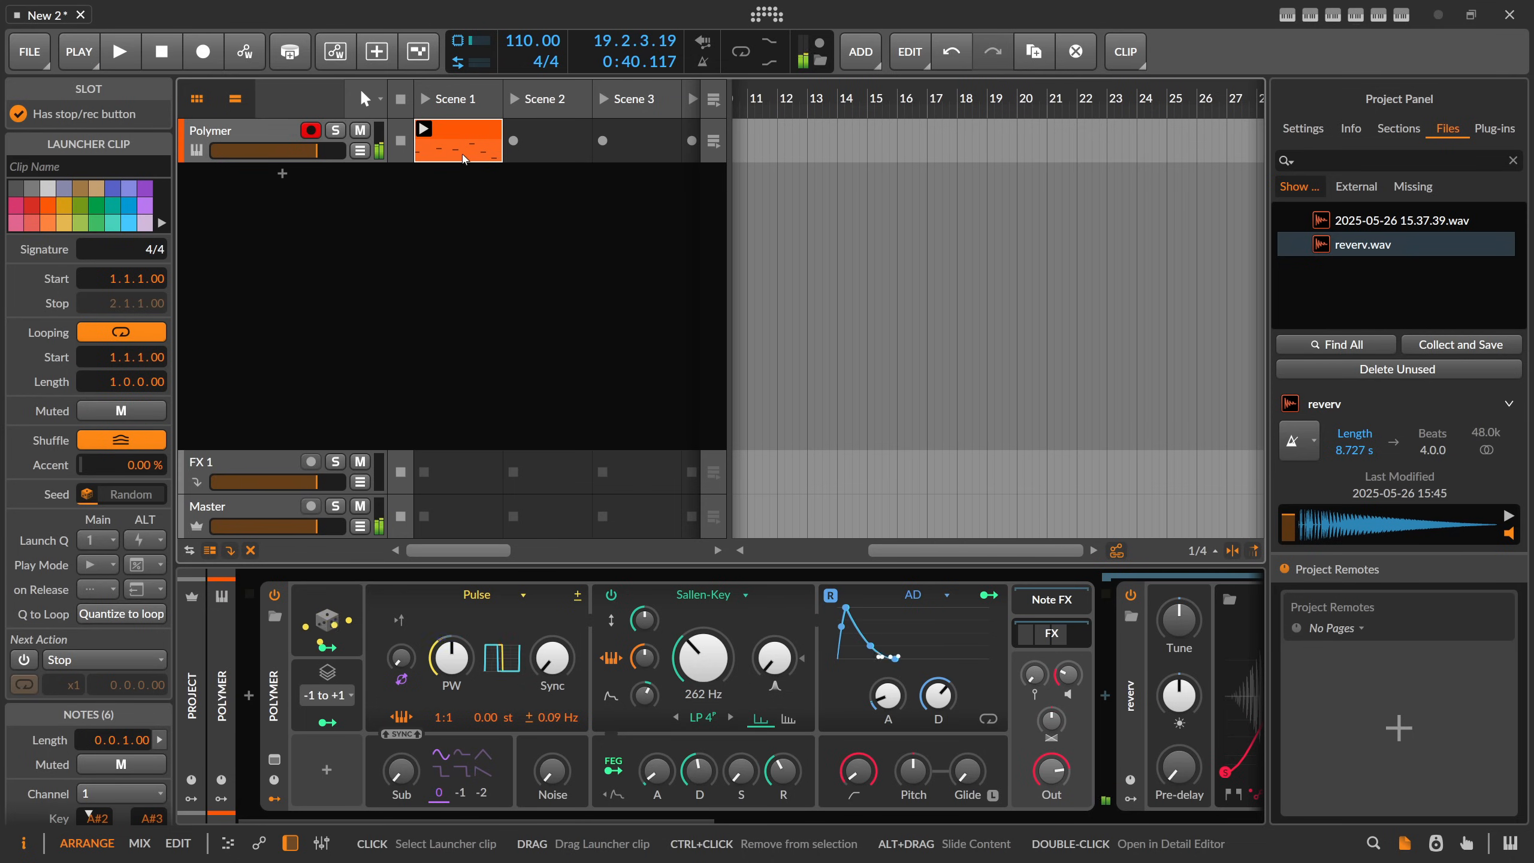
Step: Insert a Note Grid device in front of the Polymer synth on the Polymer track
{"action": "left_click", "coordinate": [258, 140]}
{"action": "left_click", "coordinate": [248, 696]}
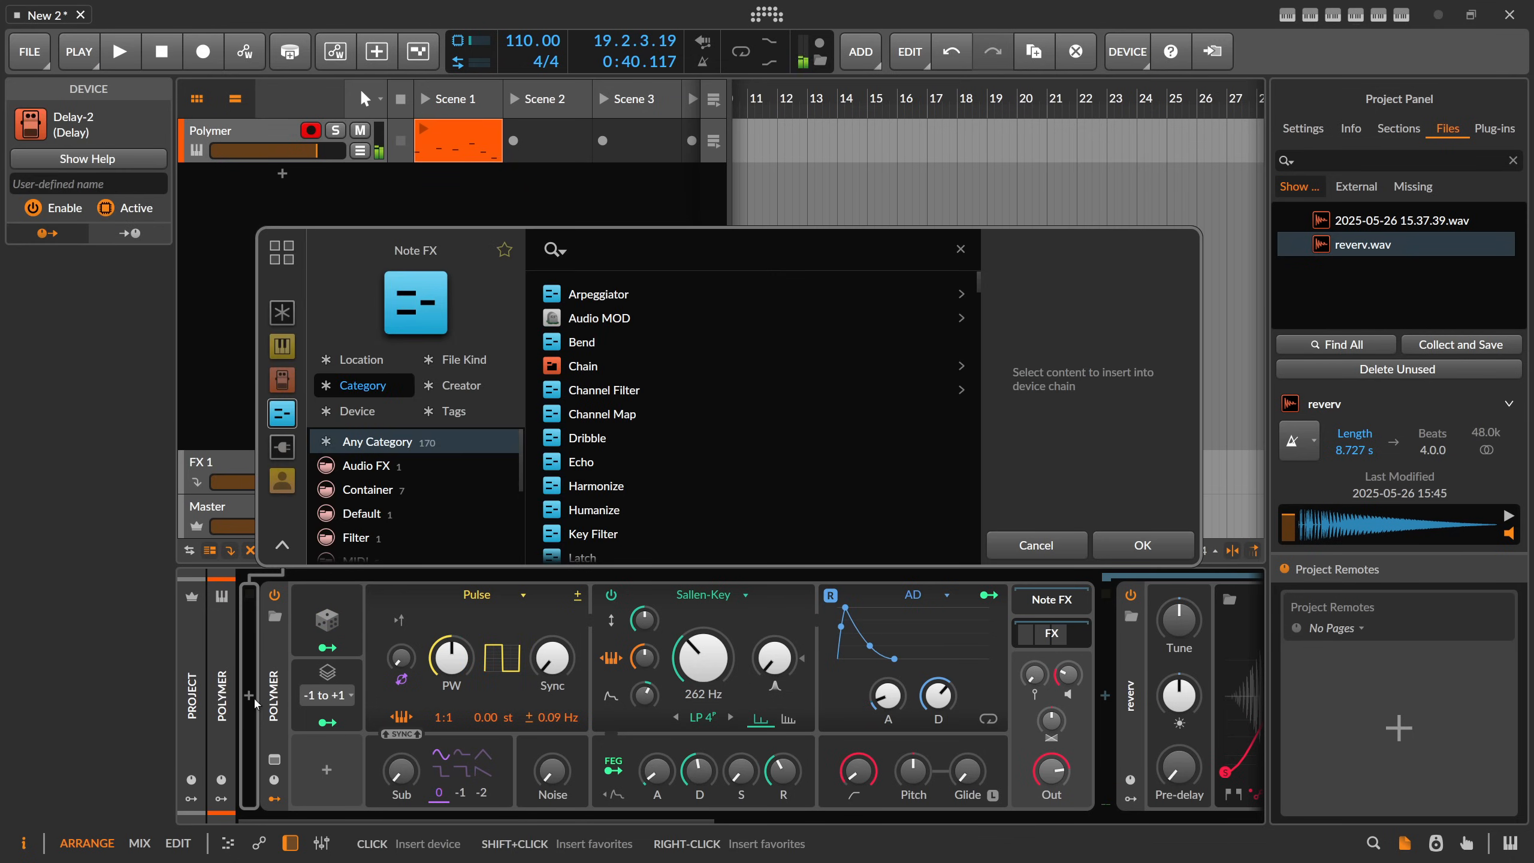
{"action": "type", "text": "note grod"}
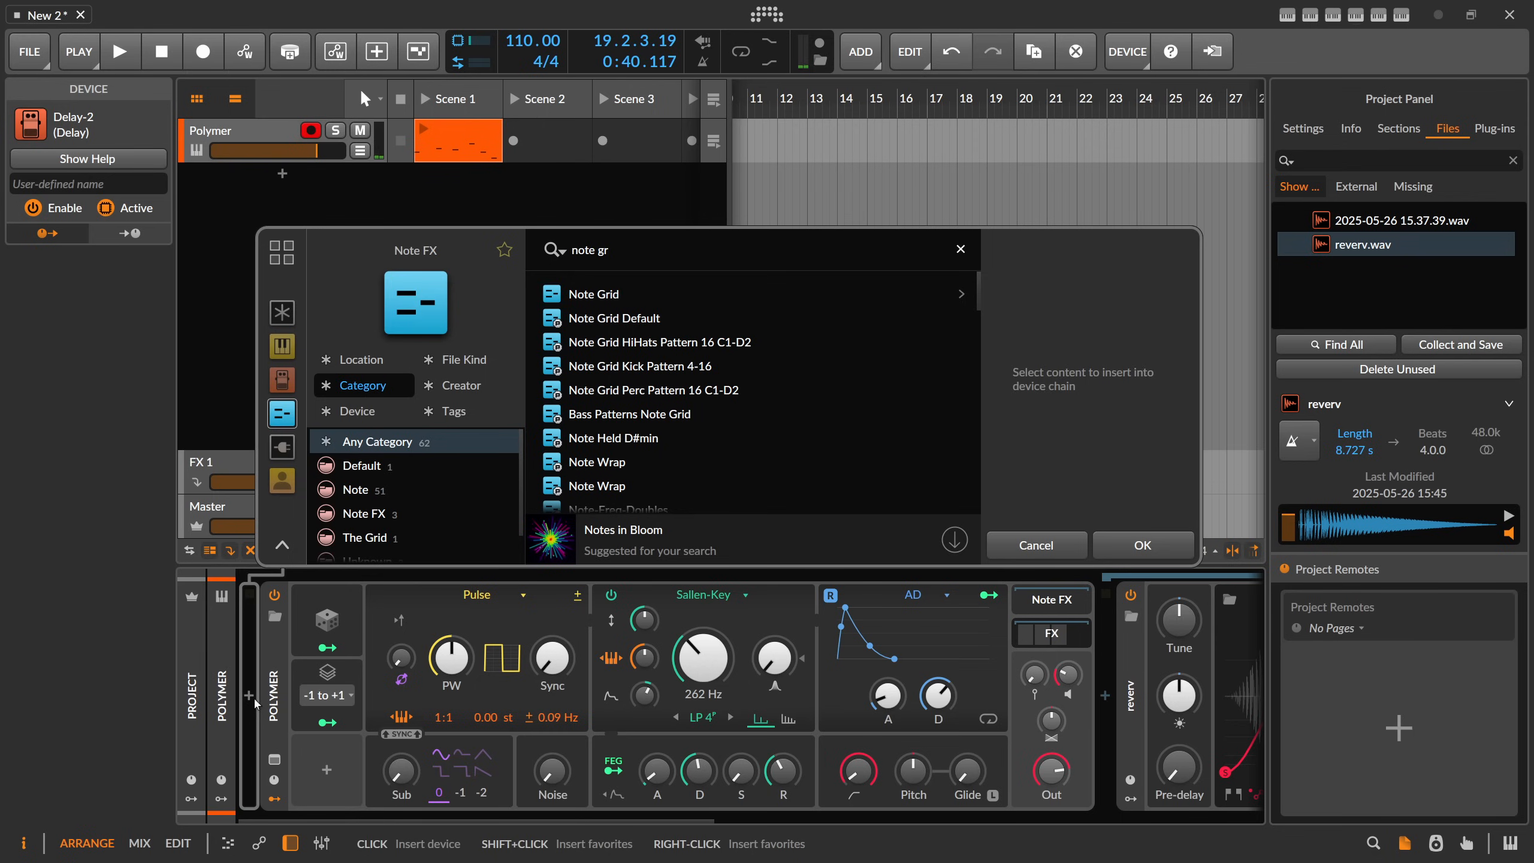
{"action": "key", "text": "Down"}
{"action": "key", "text": "Return"}
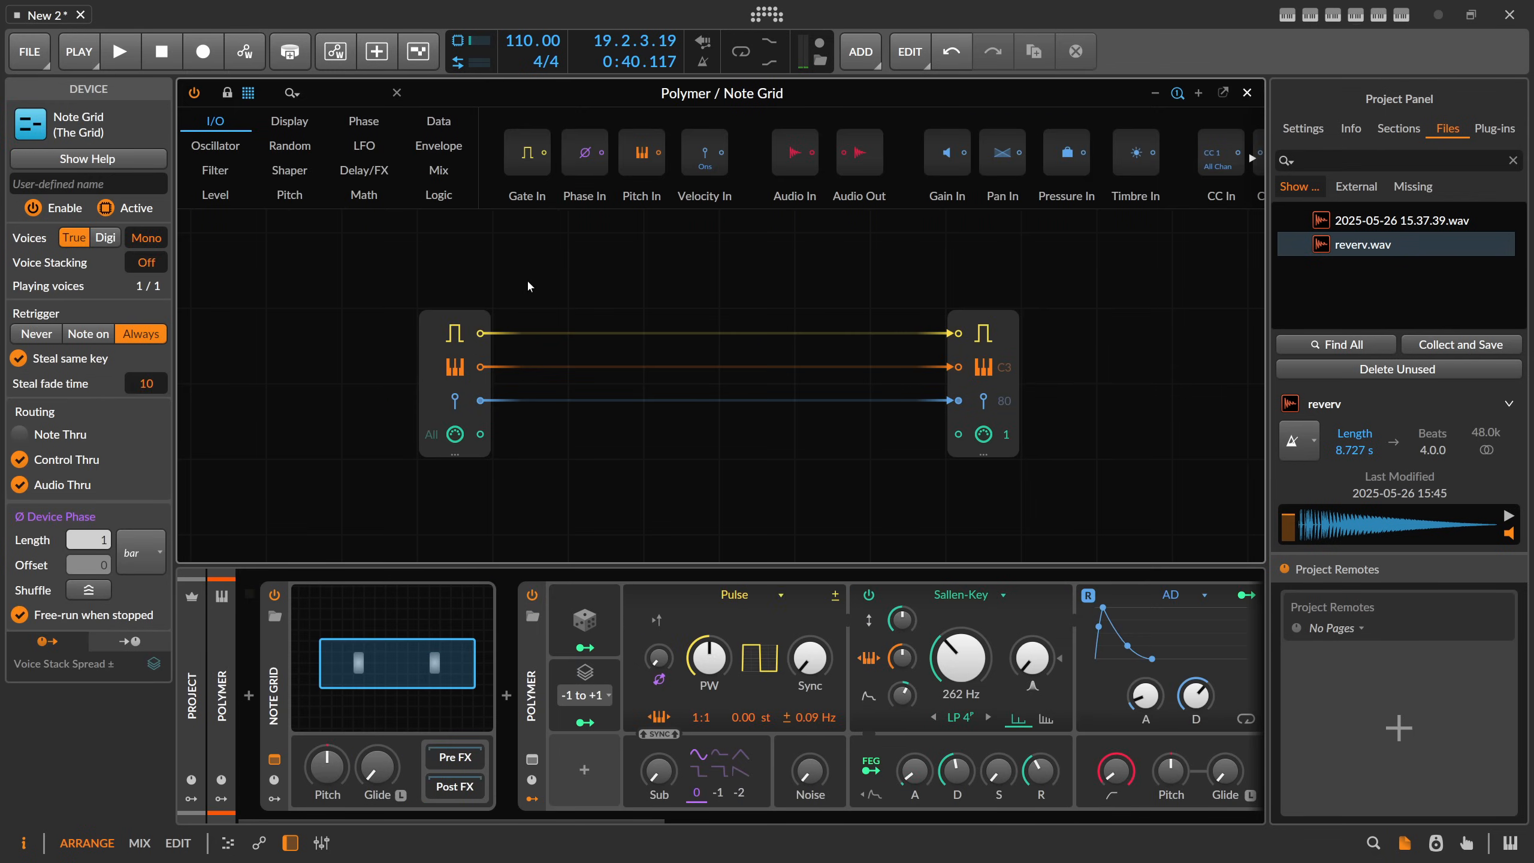
Step: Delete the default note input module from the Note Grid, leaving only the output module
{"action": "scroll", "coordinate": [532, 284], "scroll_direction": "down", "scroll_amount": 3}
{"action": "scroll", "coordinate": [558, 283], "scroll_direction": "down", "scroll_amount": 1}
{"action": "left_click_drag", "start_coordinate": [456, 295], "coordinate": [571, 414]}
{"action": "key", "text": "Delete"}
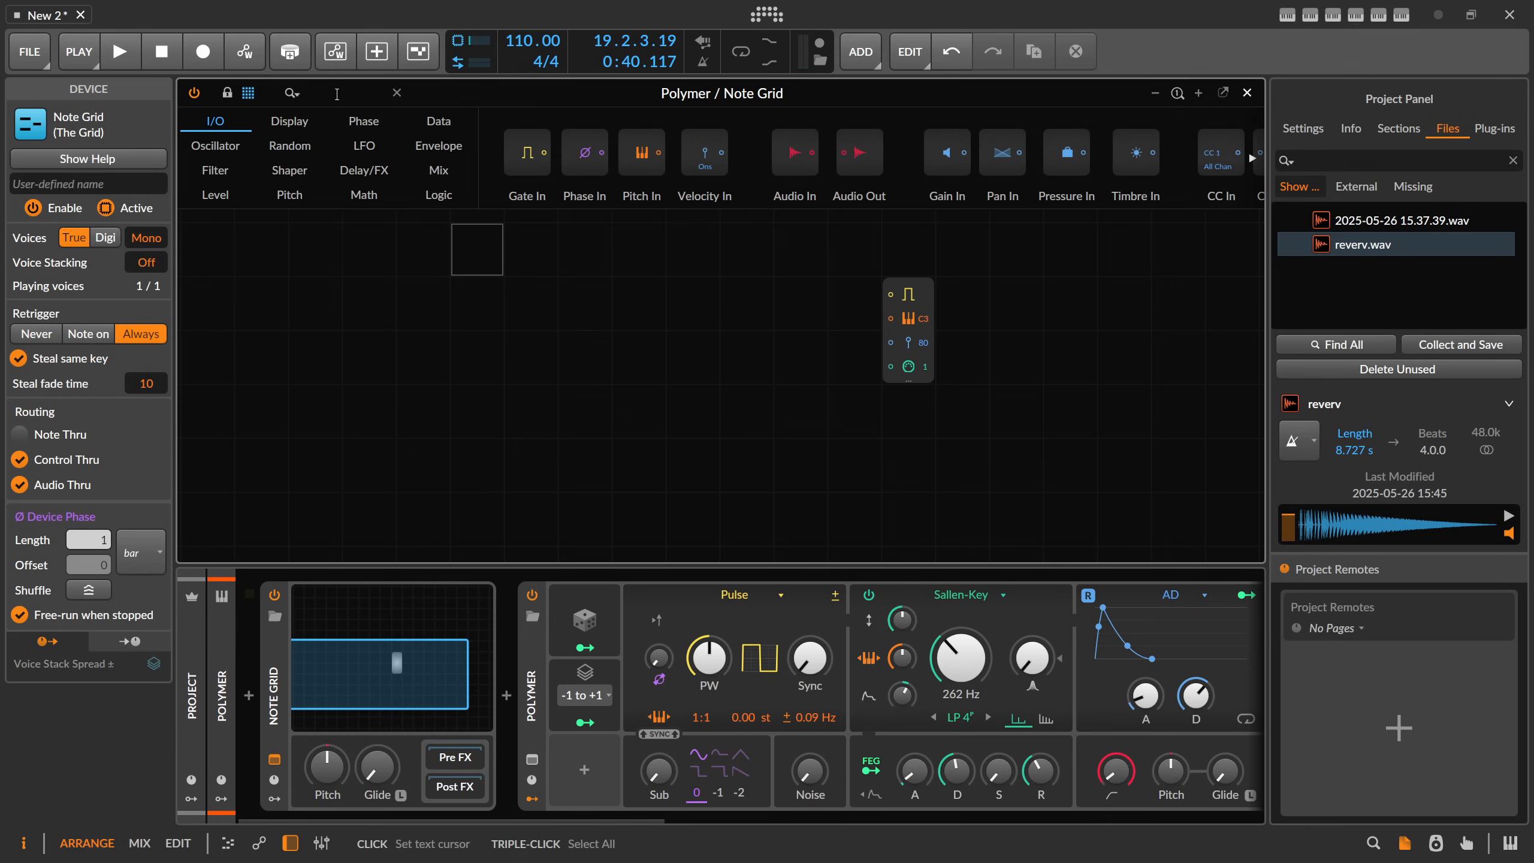
Step: Find the Scrawl oscillator and place it in the Note Grid, ahead of the output module
{"action": "type", "text": "s"}
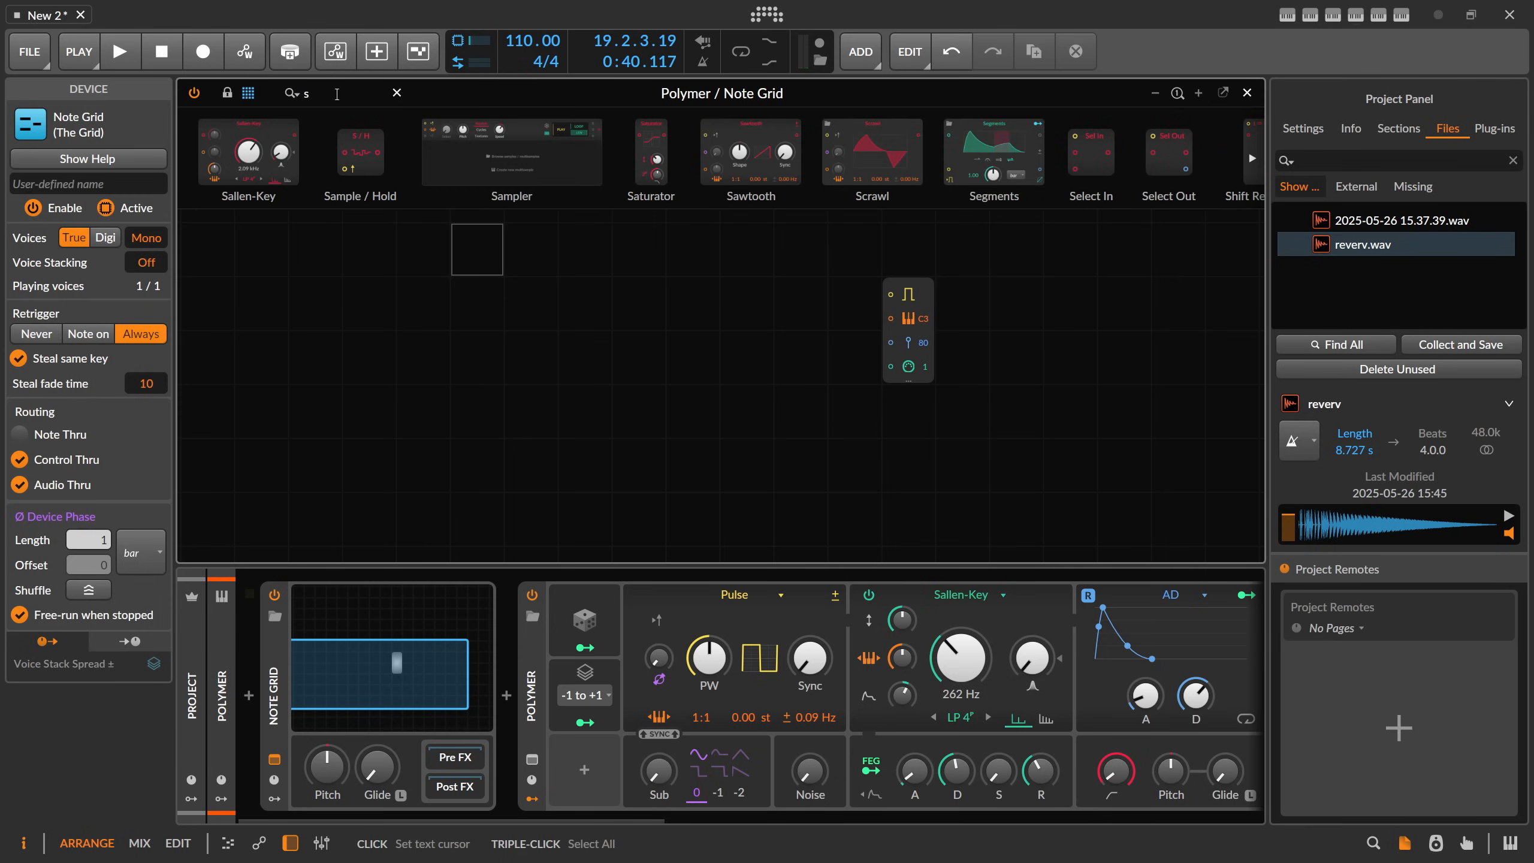
{"action": "type", "text": "cra"}
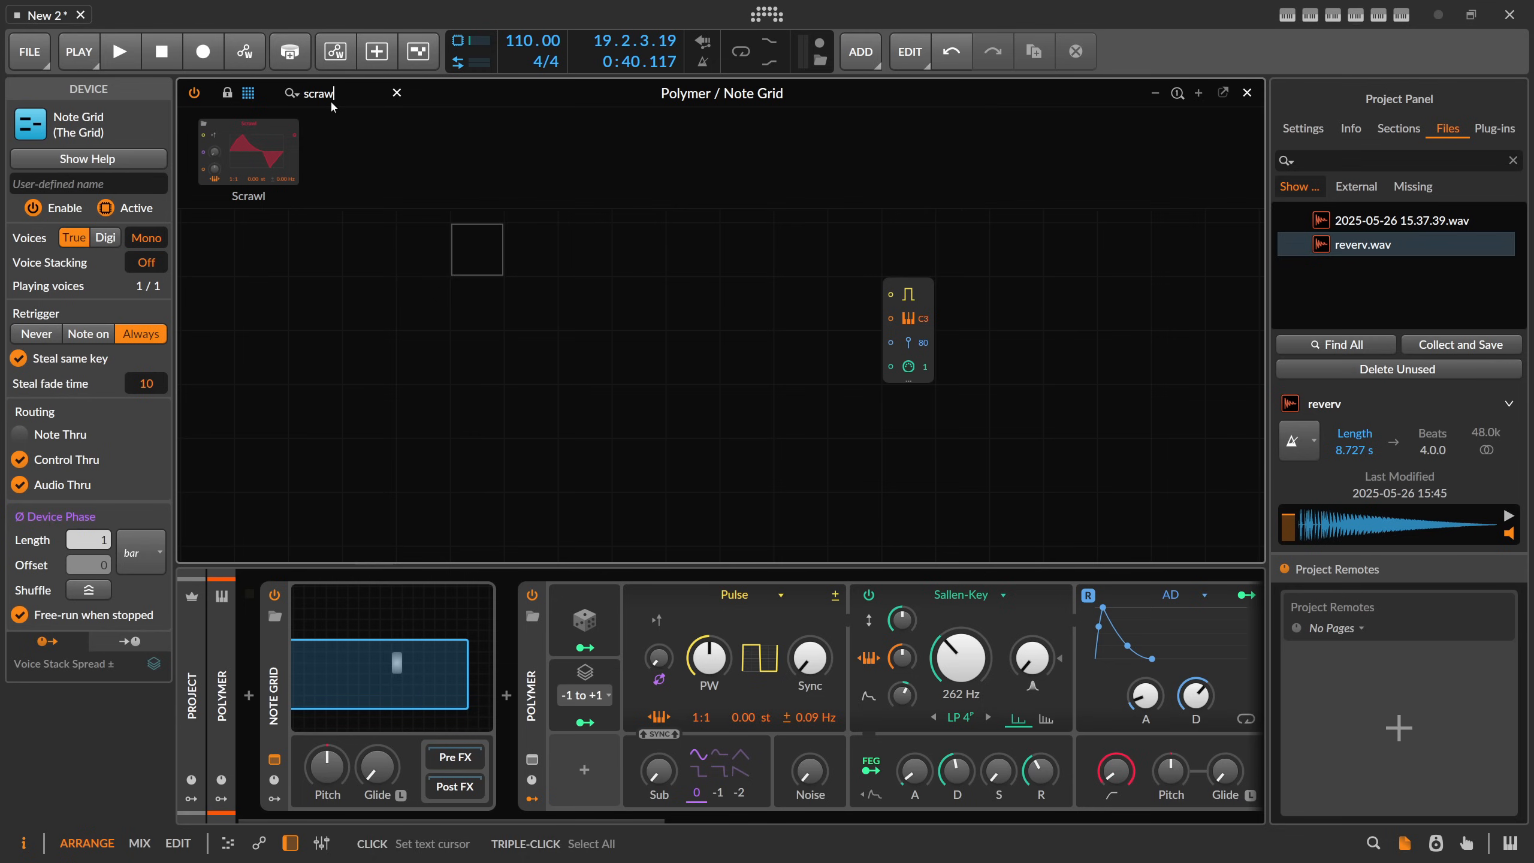
{"action": "type", "text": "w"}
{"action": "left_click_drag", "start_coordinate": [254, 154], "coordinate": [529, 426]}
{"action": "scroll", "coordinate": [508, 318], "scroll_direction": "up", "scroll_amount": 1}
{"action": "left_click_drag", "start_coordinate": [442, 400], "coordinate": [642, 296]}
{"action": "scroll", "coordinate": [584, 291], "scroll_direction": "up", "scroll_amount": 1}
Step: Connect a Phase In module to Scrawl's phase input, with 100 % phase modulation amount and a 0:1 pitch ratio
{"action": "triple_click", "coordinate": [361, 96]}
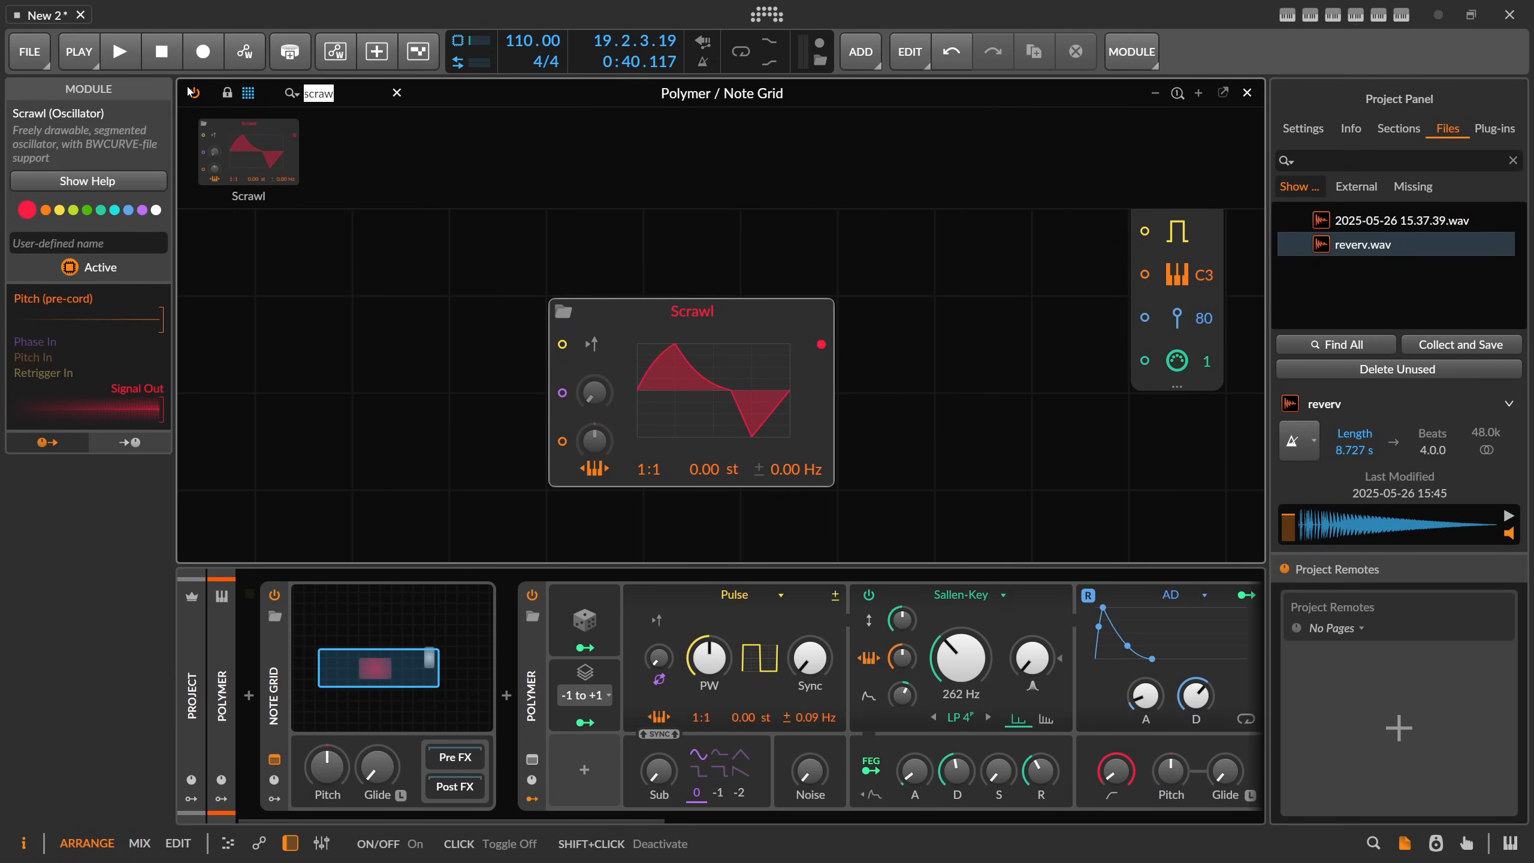
{"action": "type", "text": "phase"}
{"action": "mouse_move", "coordinate": [477, 183]}
{"action": "left_mouse_down"}
{"action": "mouse_move", "coordinate": [393, 350]}
{"action": "mouse_move", "coordinate": [306, 442]}
{"action": "mouse_move", "coordinate": [562, 392]}
{"action": "left_mouse_up"}
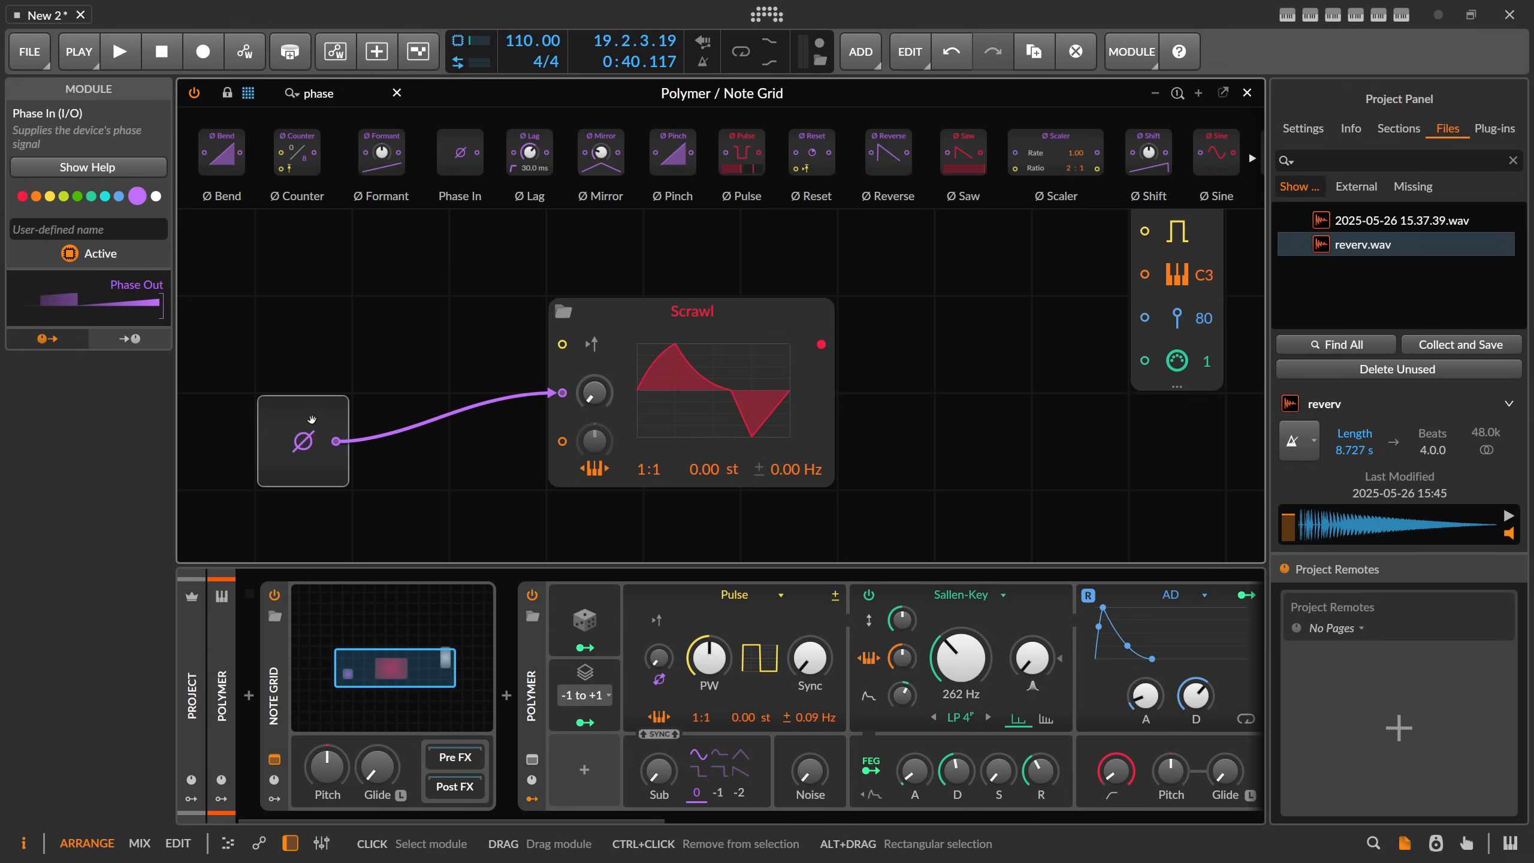
{"action": "triple_click", "coordinate": [591, 390]}
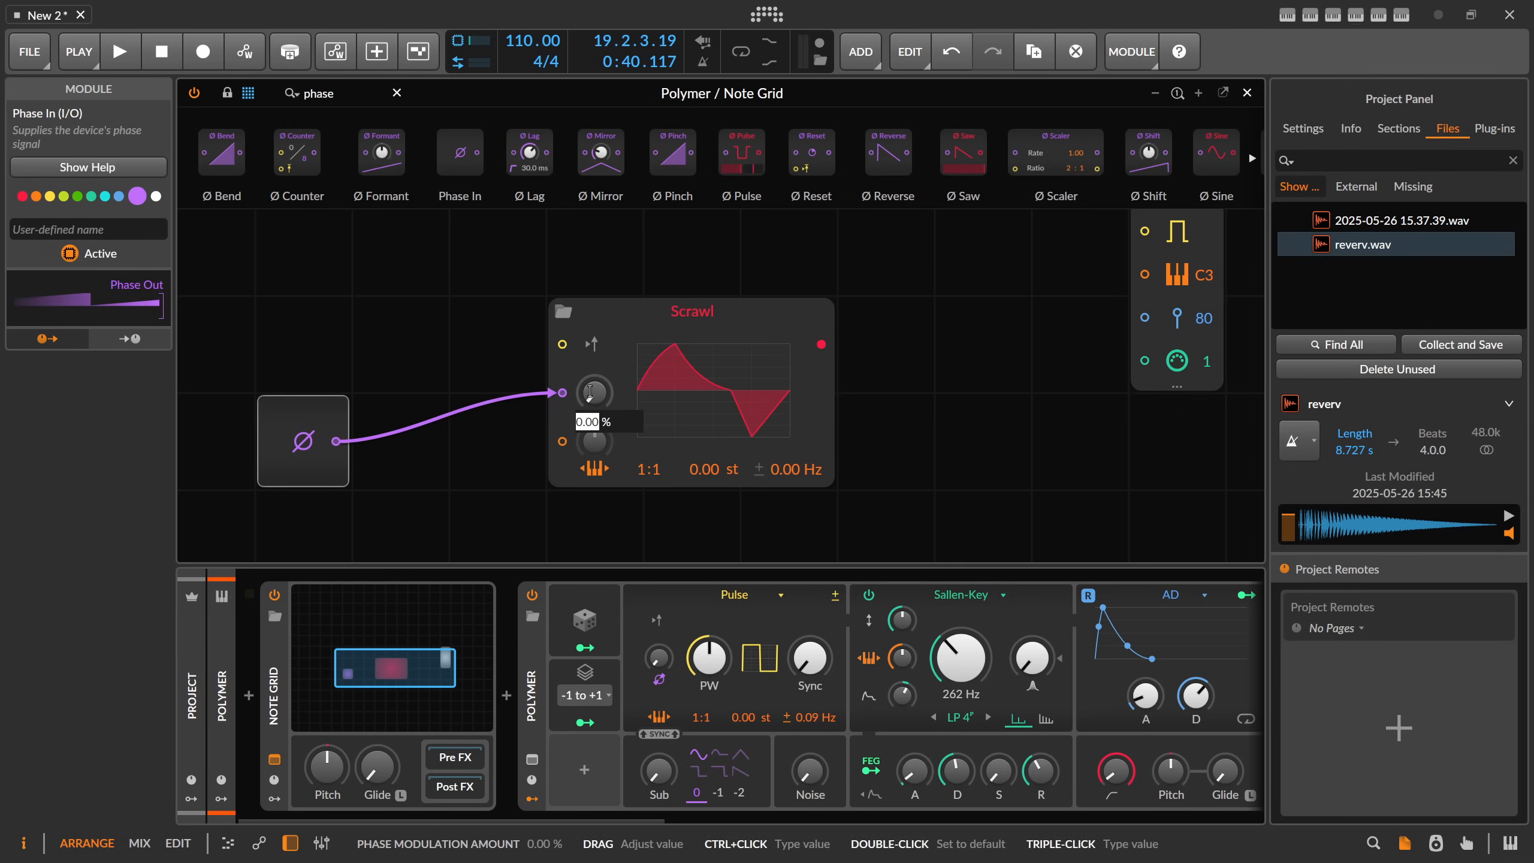
{"action": "type", "text": "100"}
{"action": "key", "text": "Return"}
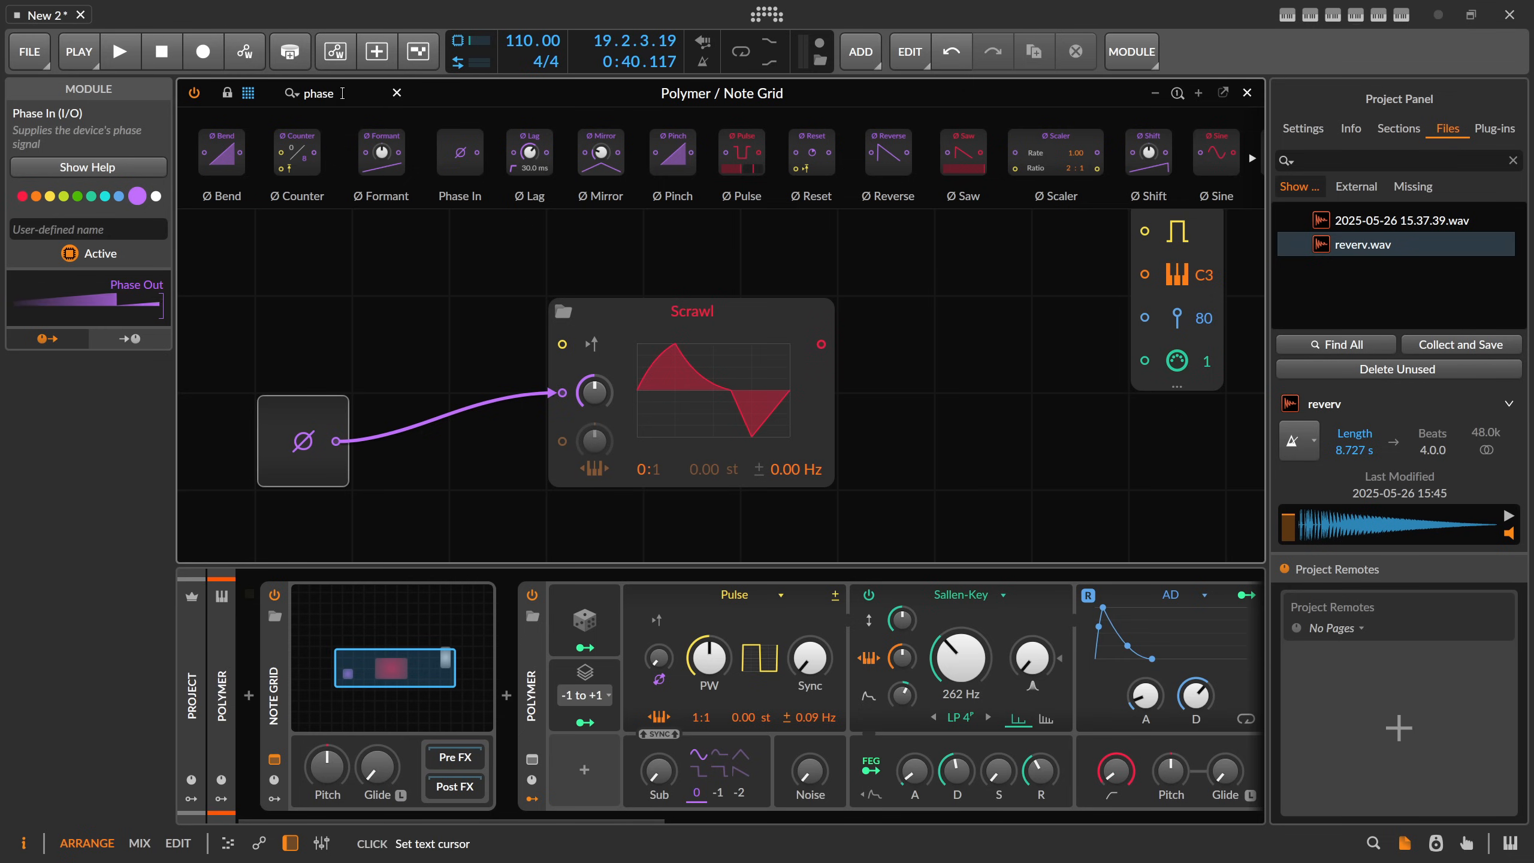
Step: Attach an Oscilloscope to Scrawl's signal output and set its mode to Slow
{"action": "type", "text": "osc"}
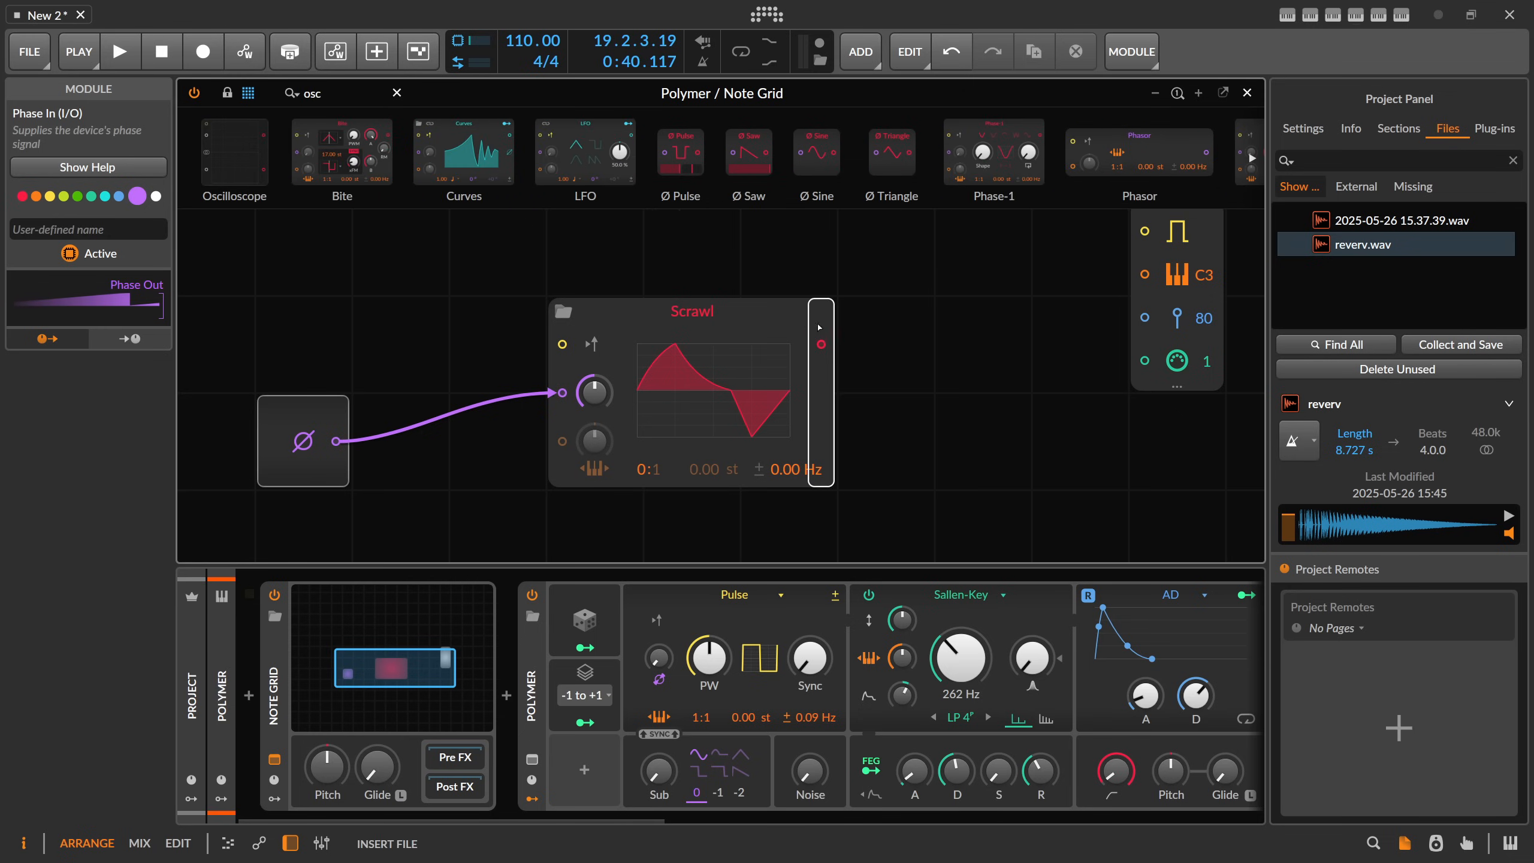
{"action": "left_click", "coordinate": [819, 327]}
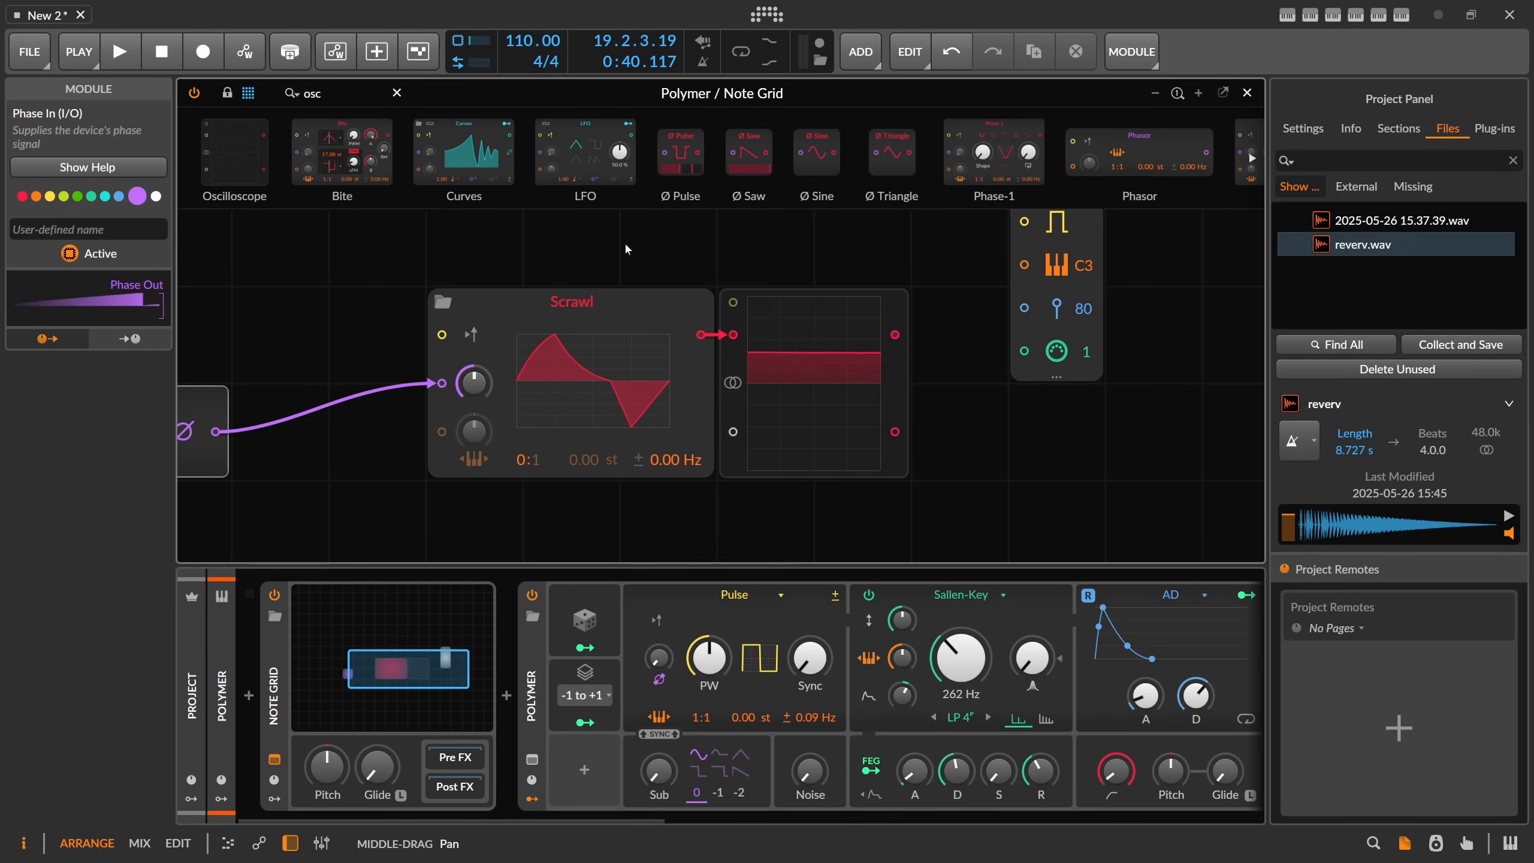
{"action": "left_click", "coordinate": [774, 391]}
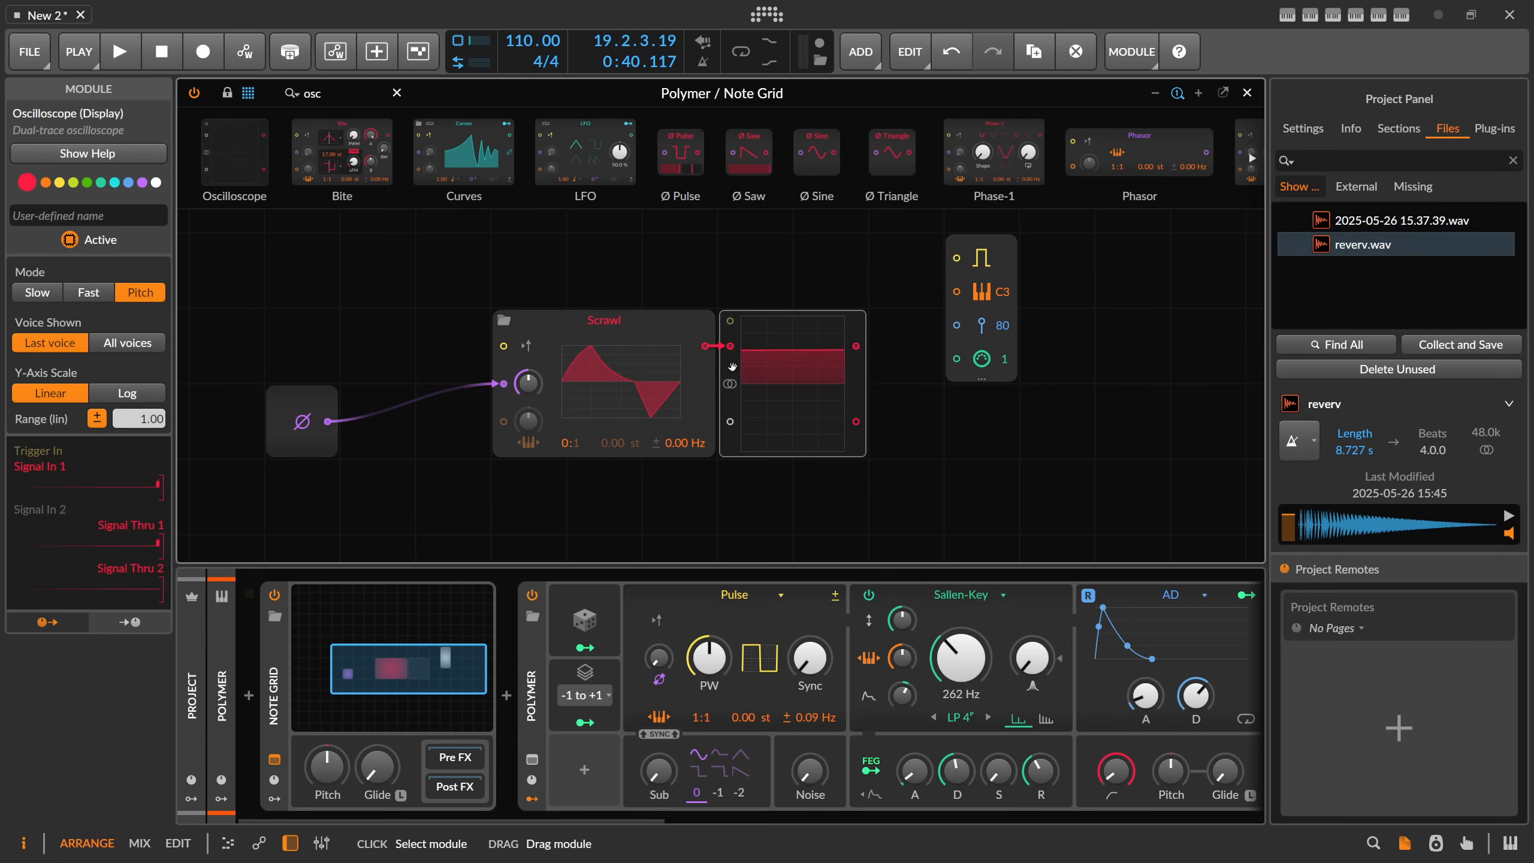
{"action": "left_click", "coordinate": [15, 286]}
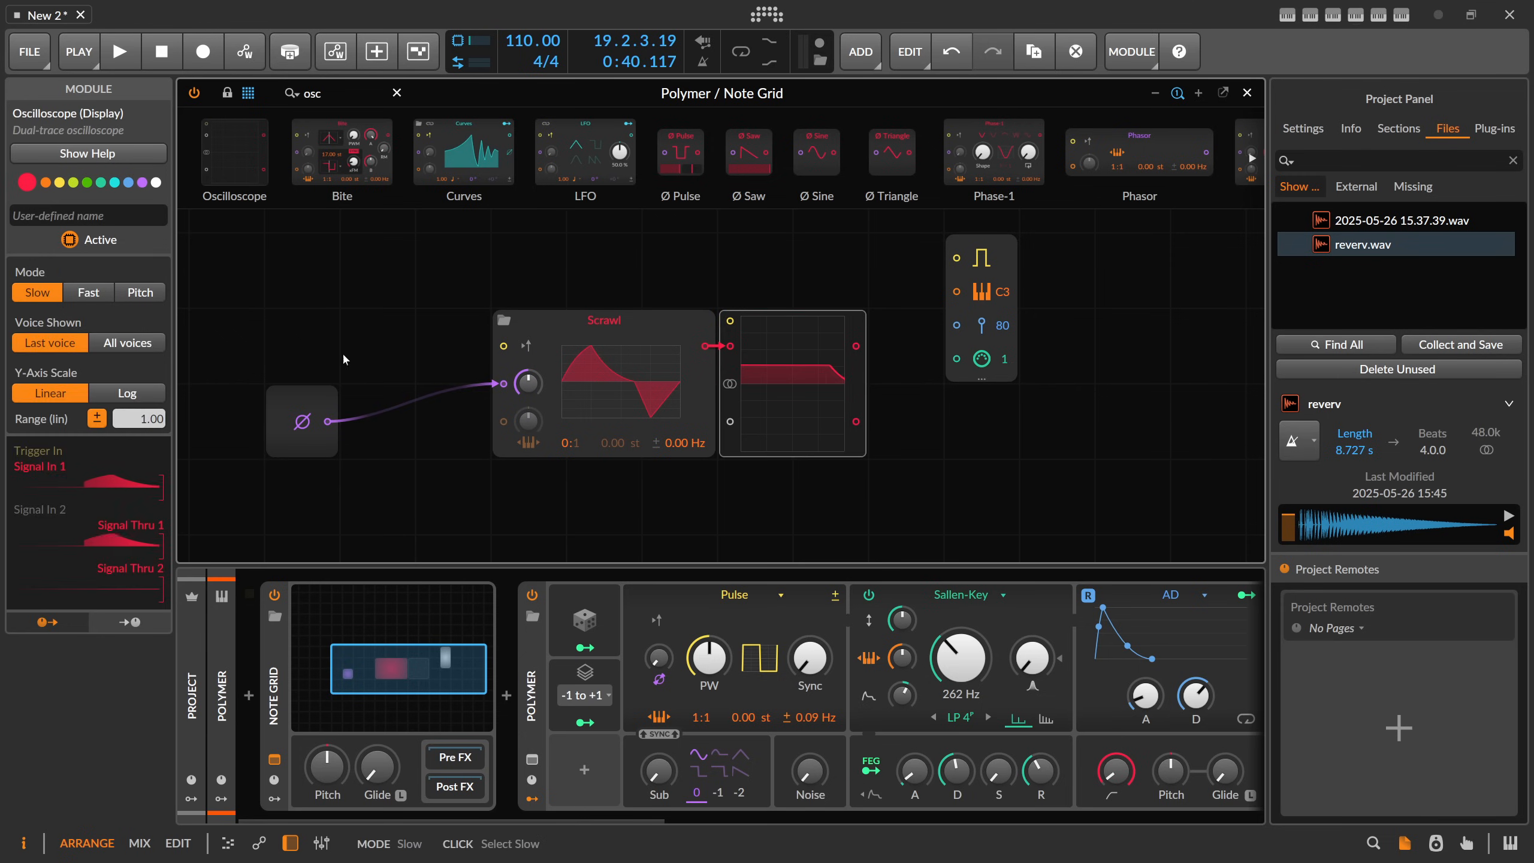
Step: Open Scrawl's curve for editing and draw a nearly flat freehand line of points across the full cycle along the zero line
{"action": "left_click", "coordinate": [643, 401]}
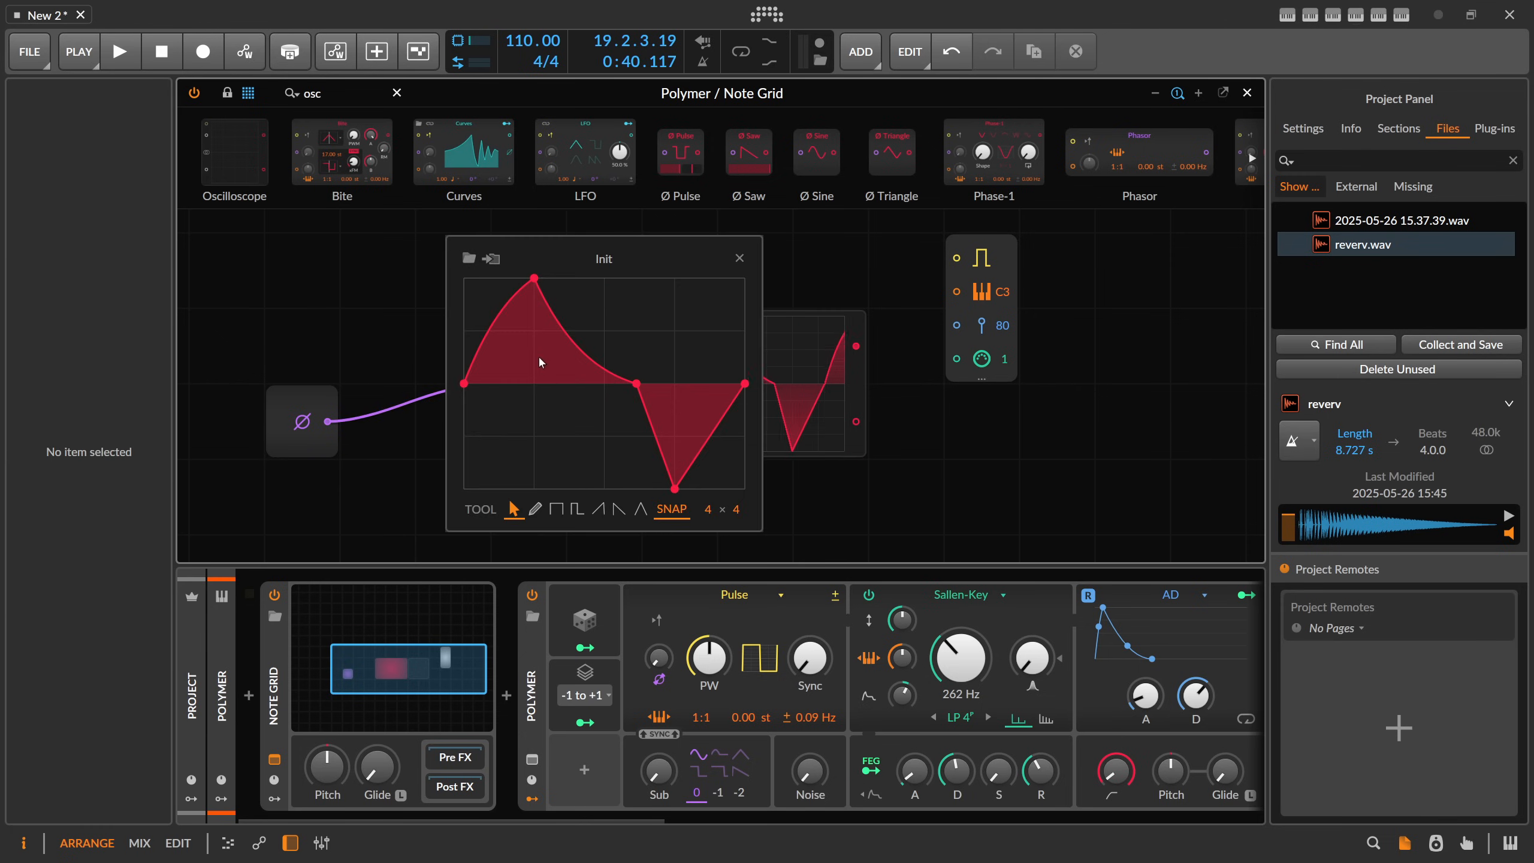
{"action": "left_click", "coordinate": [535, 508]}
{"action": "mouse_move", "coordinate": [483, 379]}
{"action": "left_mouse_down"}
{"action": "mouse_move", "coordinate": [665, 354]}
{"action": "mouse_move", "coordinate": [522, 366]}
{"action": "mouse_move", "coordinate": [638, 379]}
{"action": "left_mouse_up"}
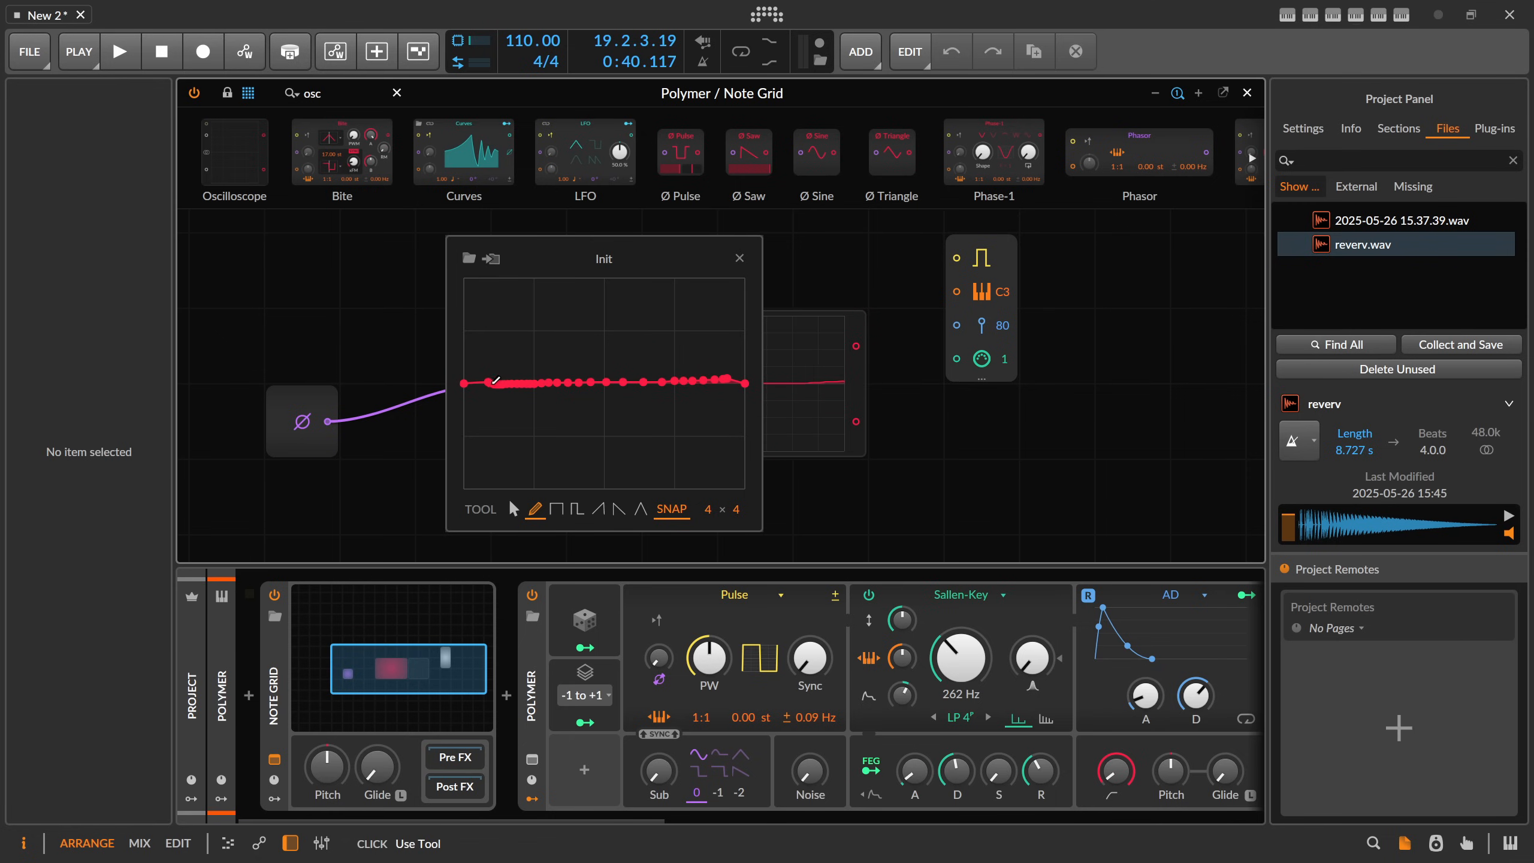
{"action": "left_click_drag", "start_coordinate": [493, 384], "coordinate": [483, 384]}
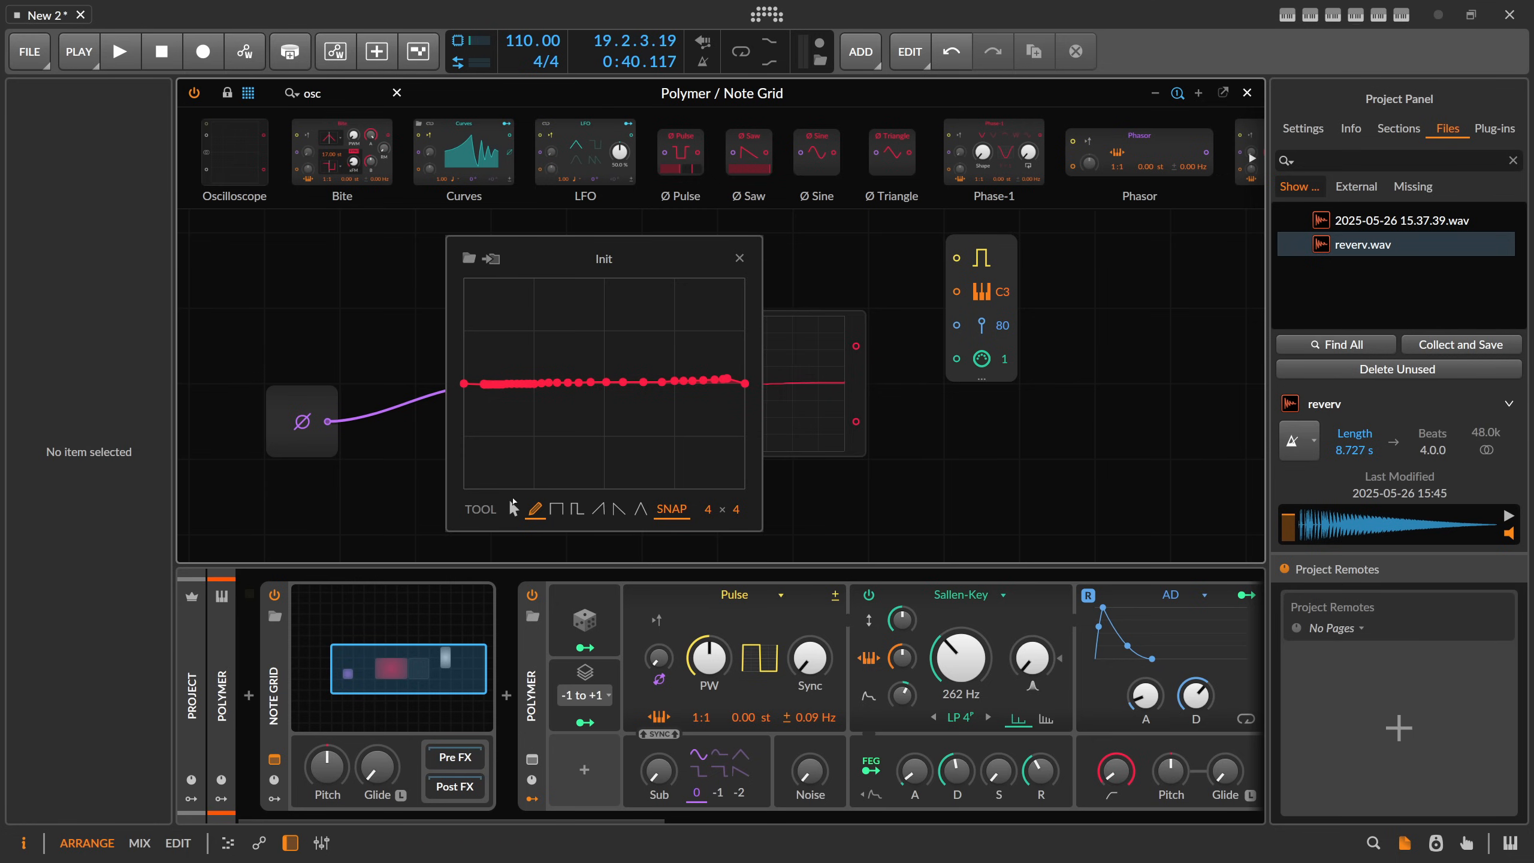
Step: Select all drawn Scrawl points, scatter their values with histogram chaos to a mean of 4.46 %, and close the curve editor
{"action": "key", "text": "1"}
{"action": "mouse_move", "coordinate": [476, 307]}
{"action": "left_mouse_down"}
{"action": "mouse_move", "coordinate": [566, 413]}
{"action": "mouse_move", "coordinate": [737, 461]}
{"action": "left_mouse_up"}
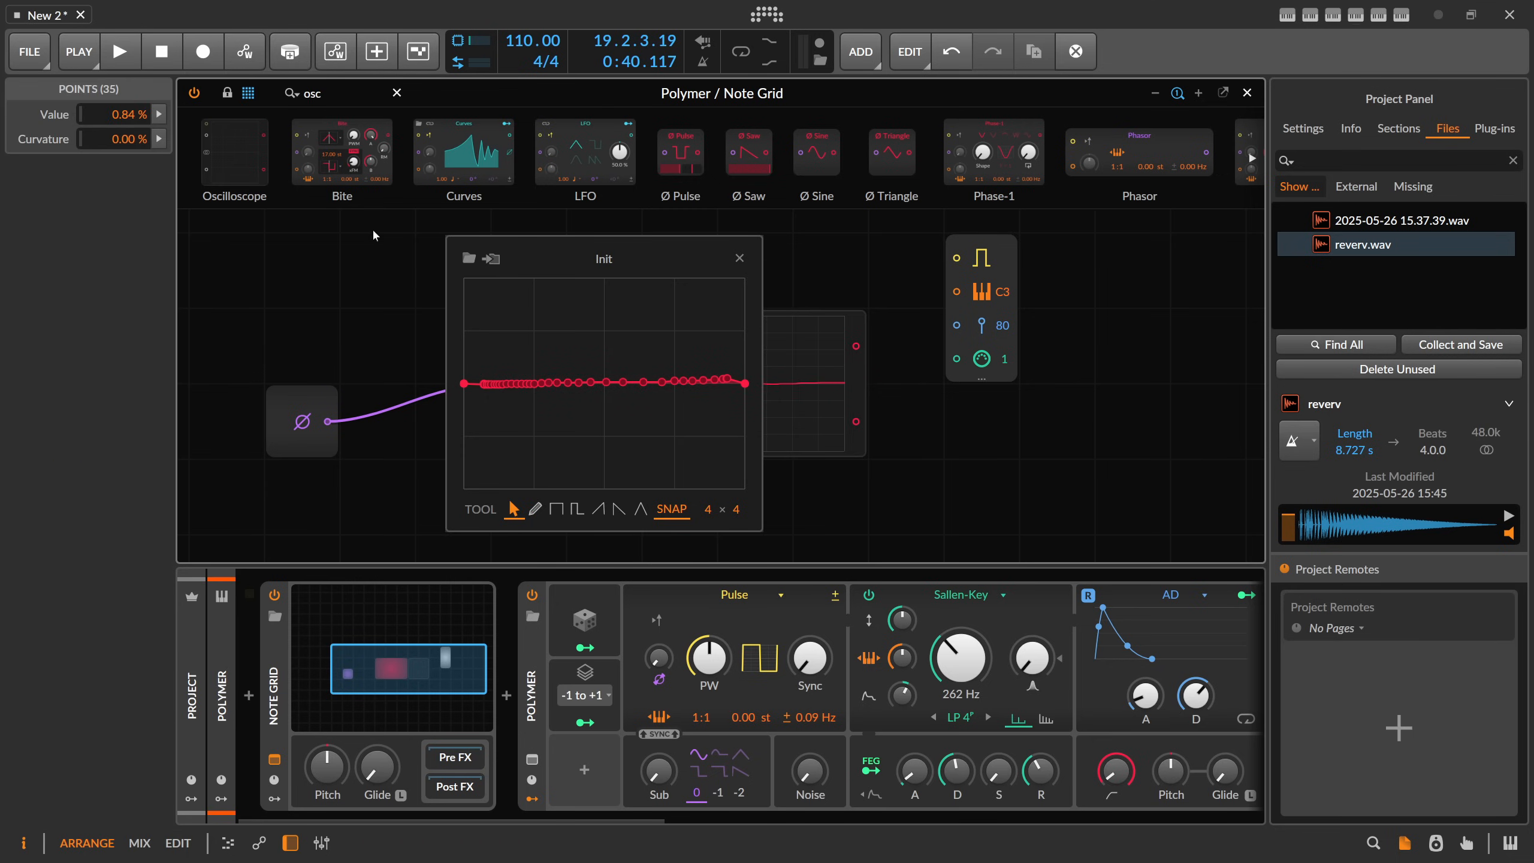
{"action": "left_click", "coordinate": [159, 114]}
{"action": "mouse_move", "coordinate": [455, 224]}
{"action": "left_mouse_down"}
{"action": "mouse_move", "coordinate": [454, 142]}
{"action": "mouse_move", "coordinate": [454, 224]}
{"action": "left_mouse_up"}
{"action": "left_click_drag", "start_coordinate": [358, 224], "coordinate": [358, 300]}
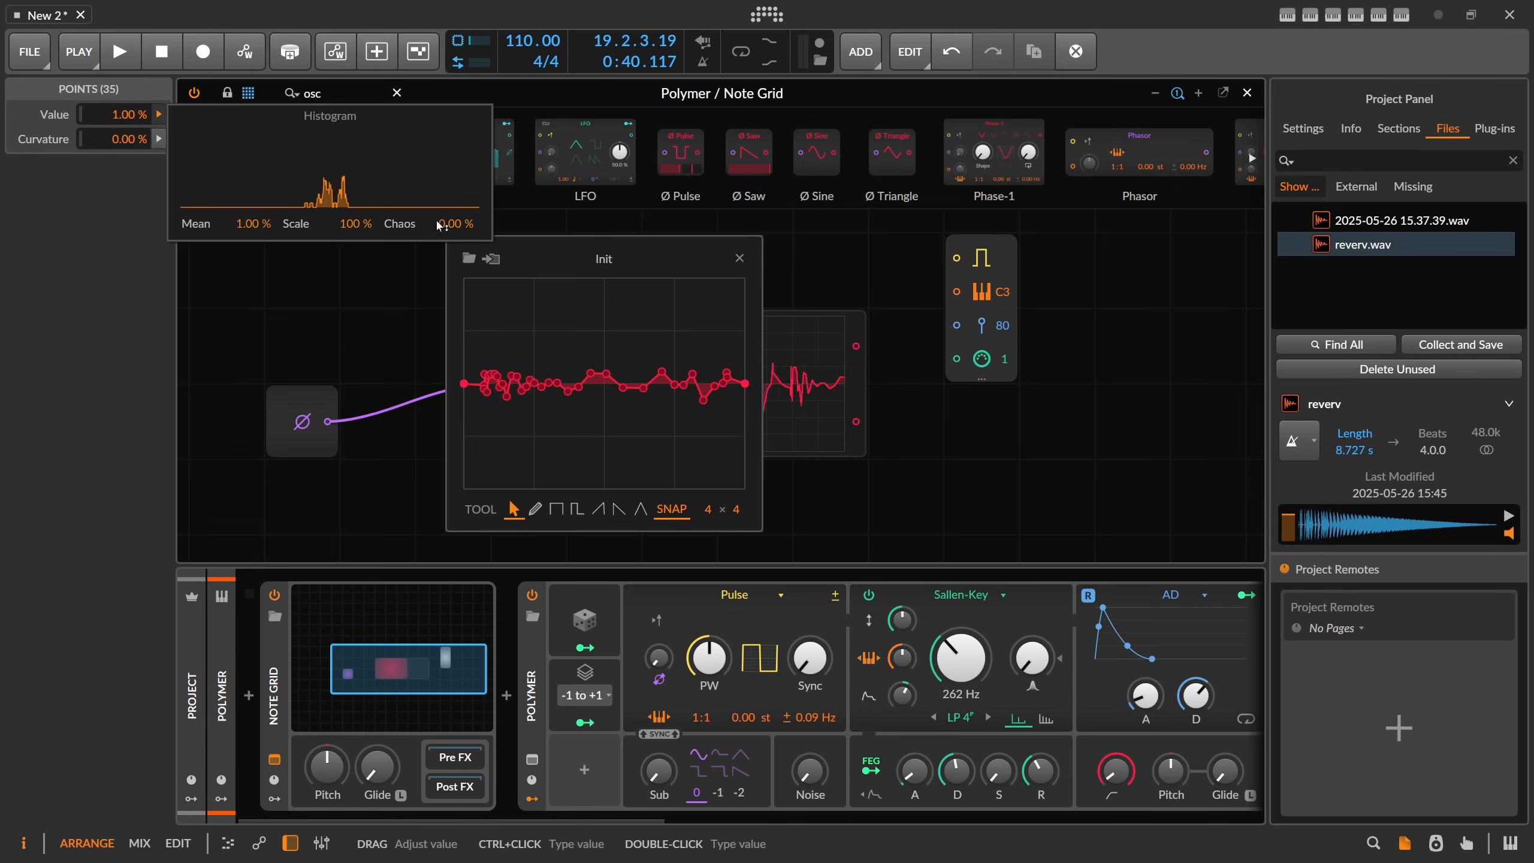
{"action": "left_click_drag", "start_coordinate": [443, 225], "coordinate": [443, 170]}
{"action": "left_click_drag", "start_coordinate": [367, 225], "coordinate": [367, 270]}
{"action": "left_click_drag", "start_coordinate": [452, 224], "coordinate": [452, 209]}
{"action": "left_click_drag", "start_coordinate": [364, 224], "coordinate": [364, 258]}
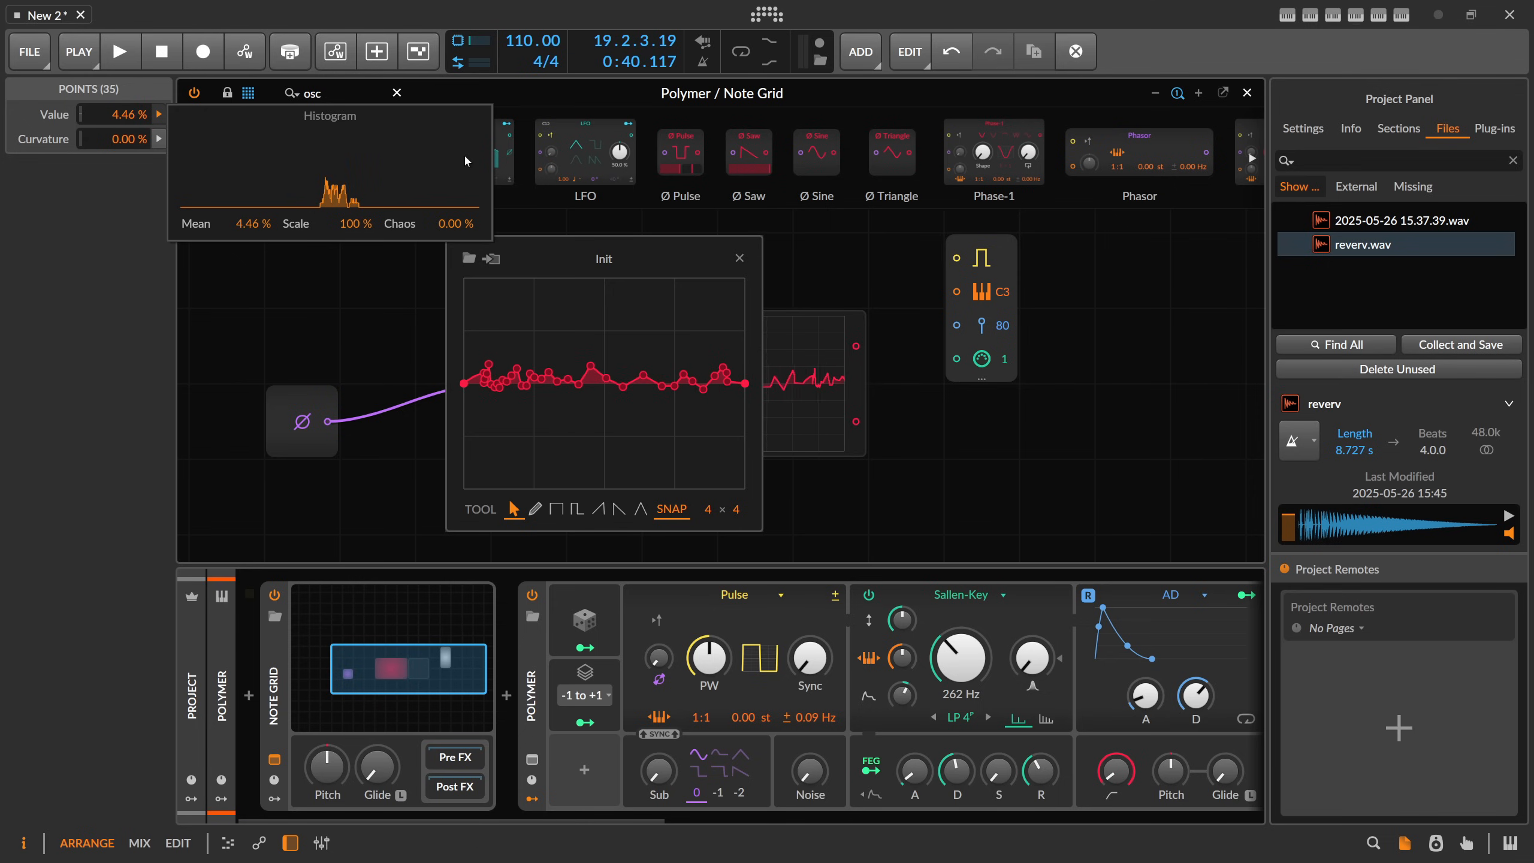
{"action": "left_click", "coordinate": [742, 265]}
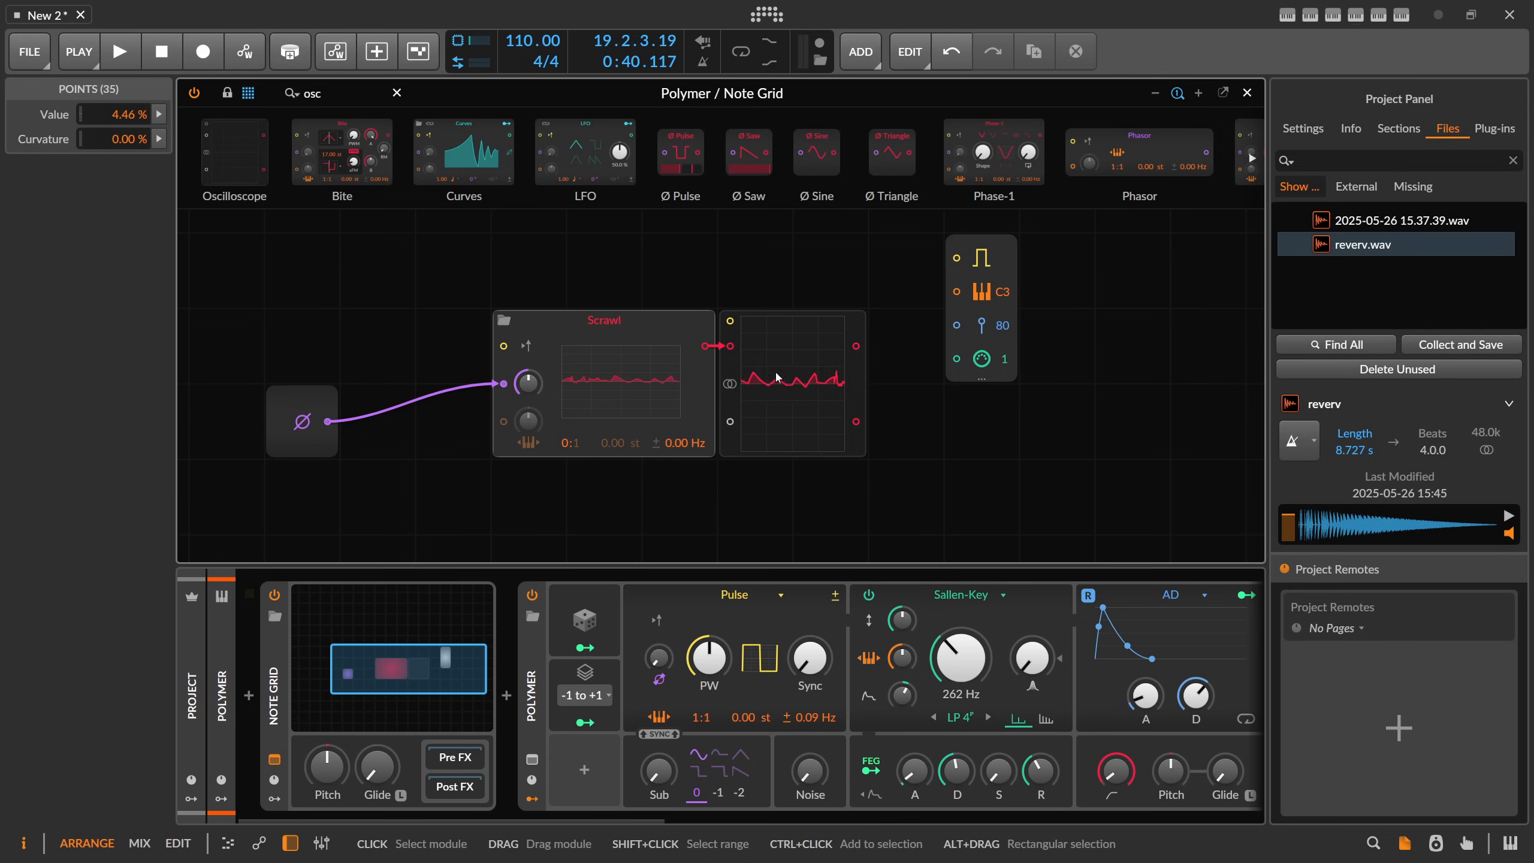
Step: Move the output module farther away and add Pitch Quantize after the Oscilloscope with C#, D#, F, F#, G# and A# enabled
{"action": "left_click_drag", "start_coordinate": [634, 272], "coordinate": [452, 265]}
{"action": "left_click_drag", "start_coordinate": [828, 262], "coordinate": [1133, 263]}
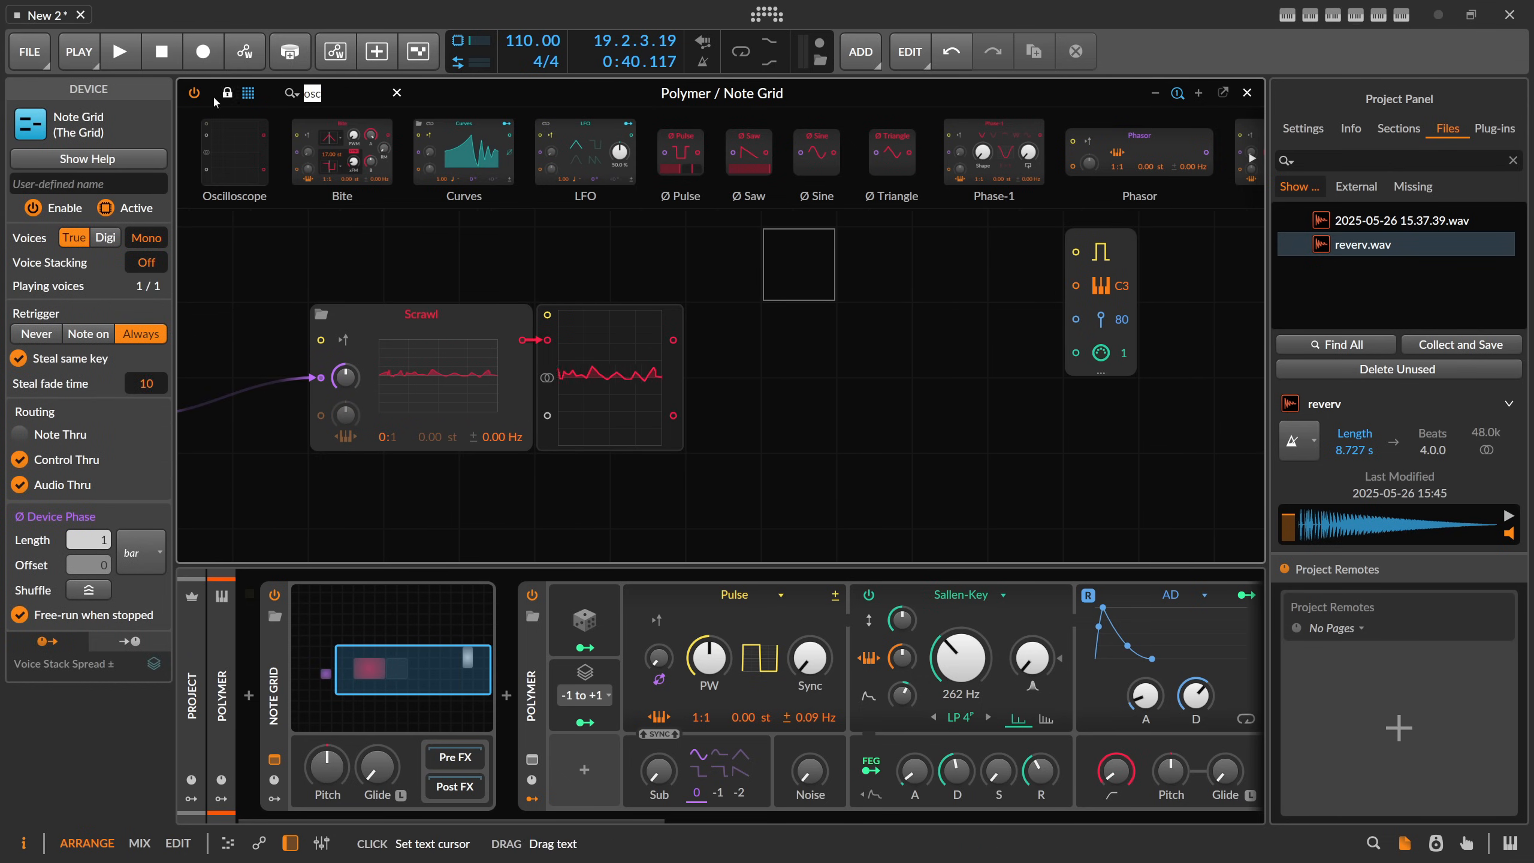
{"action": "type", "text": "pit"}
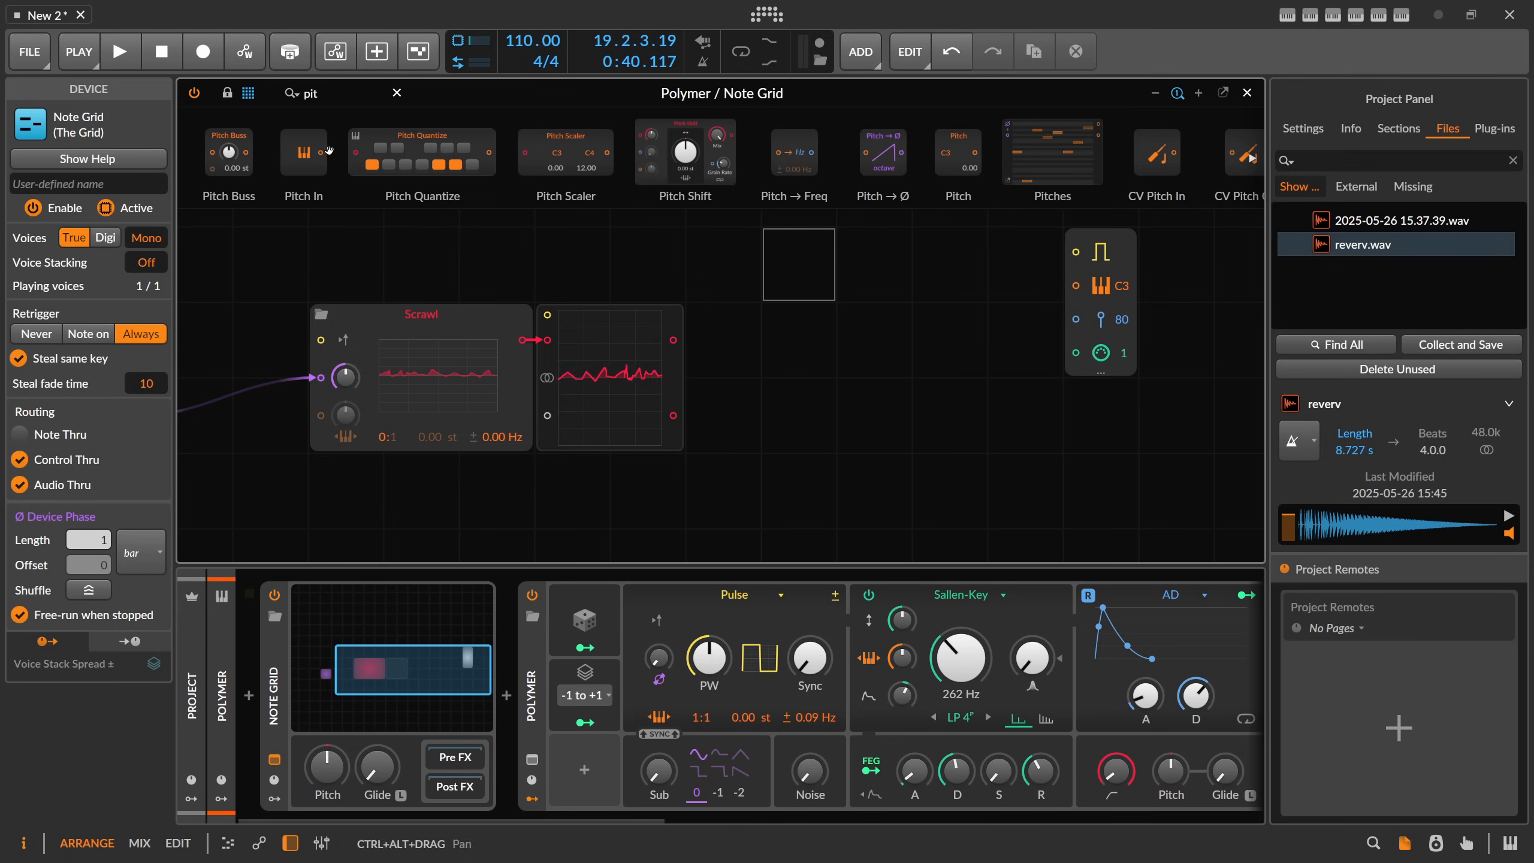
{"action": "left_click_drag", "start_coordinate": [387, 152], "coordinate": [740, 336]}
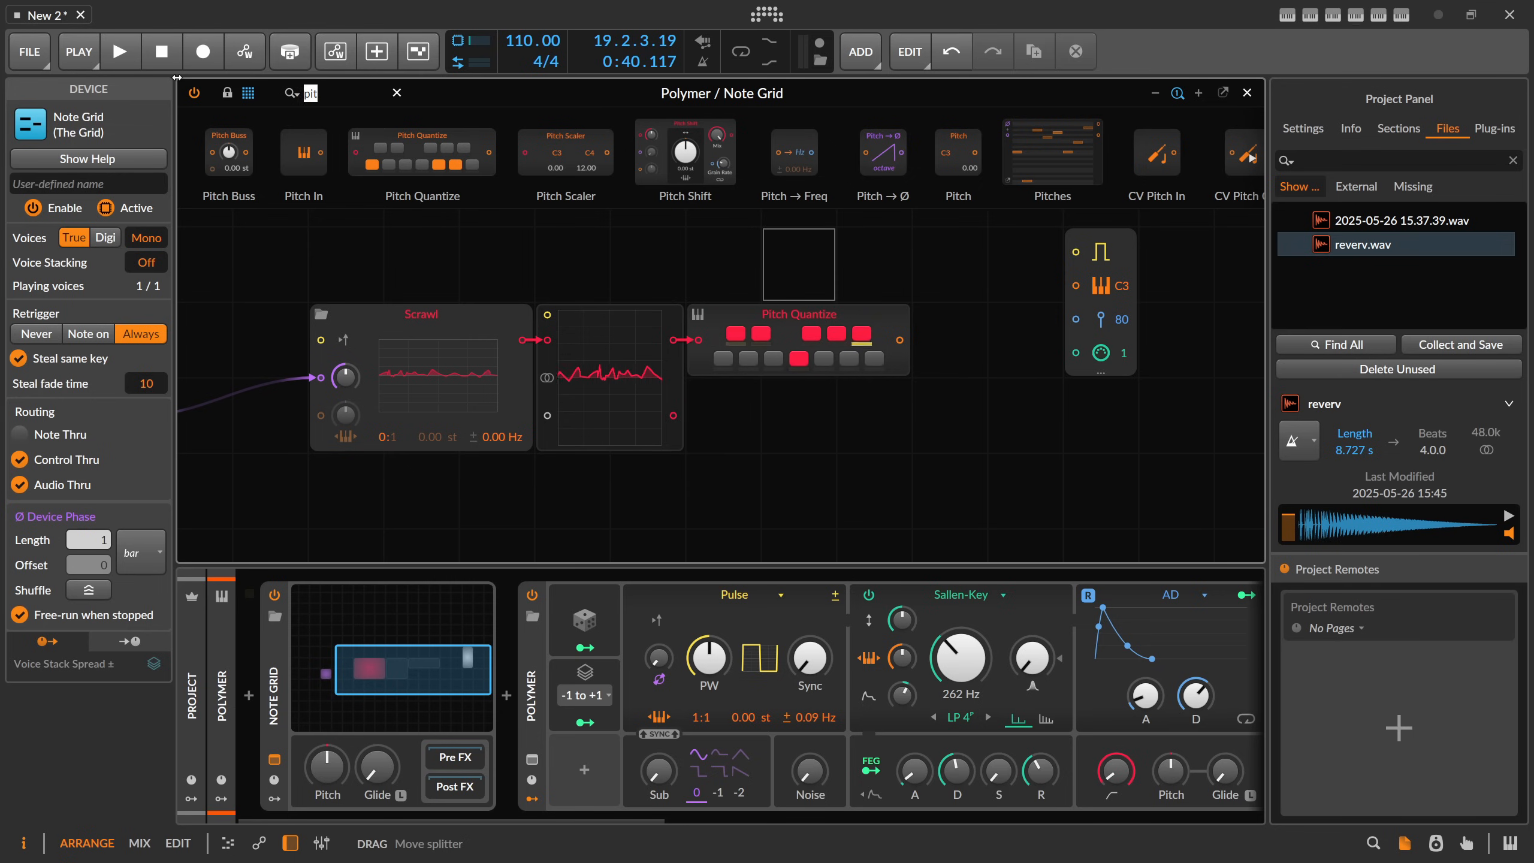
Step: Insert a Transpose module between the Oscilloscope and Pitch Quantize, and set it to 3 semitones
{"action": "key", "text": "BackSpace"}
{"action": "key", "text": "BackSpace"}
{"action": "key", "text": "BackSpace"}
{"action": "type", "text": "tran"}
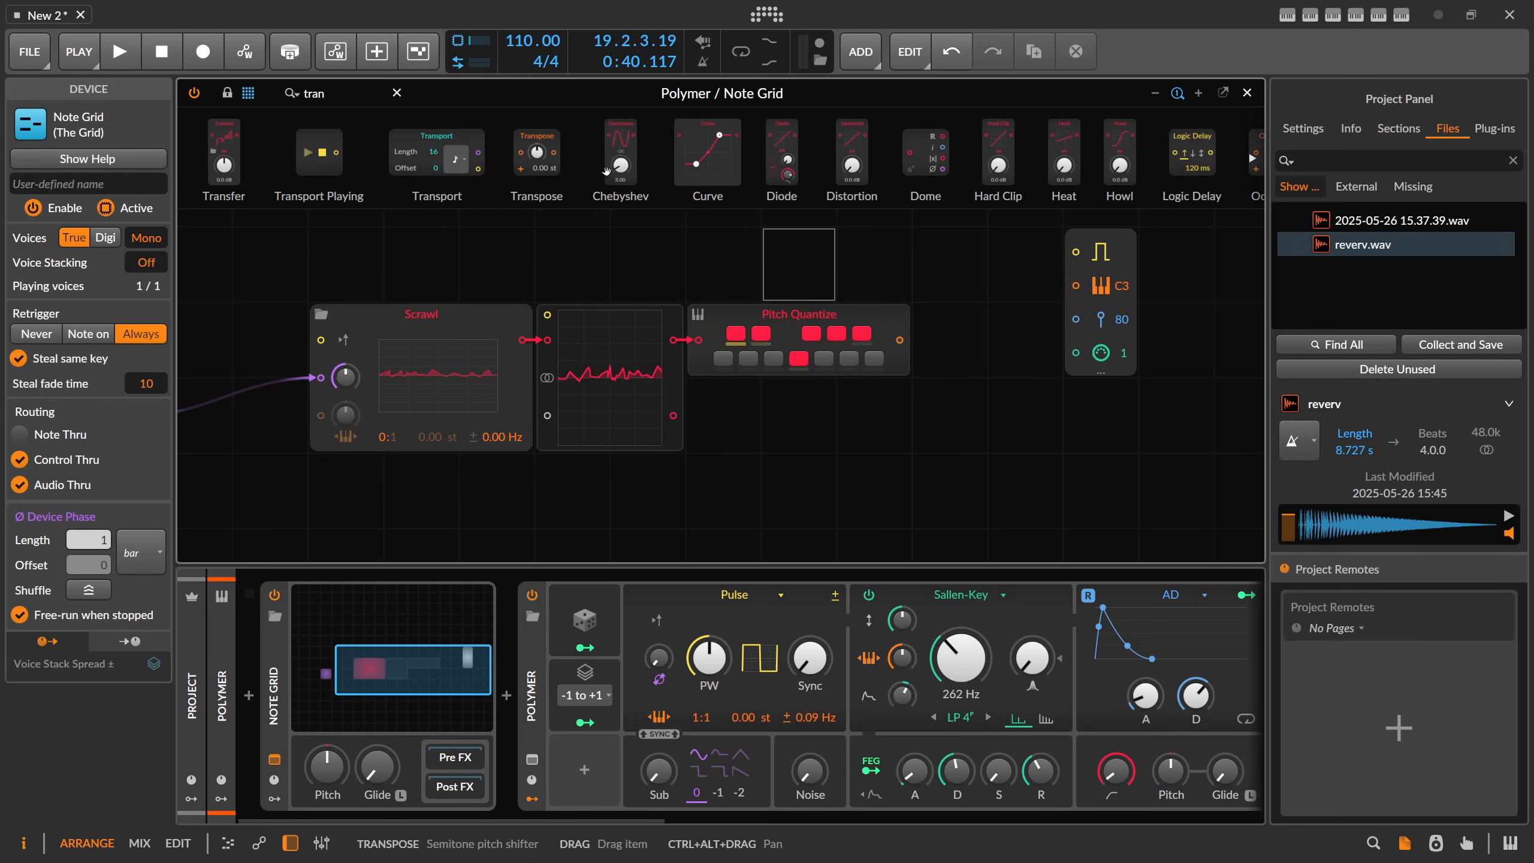
{"action": "left_click_drag", "start_coordinate": [536, 156], "coordinate": [679, 348]}
{"action": "left_click", "coordinate": [715, 339], "text": "ctrl"}
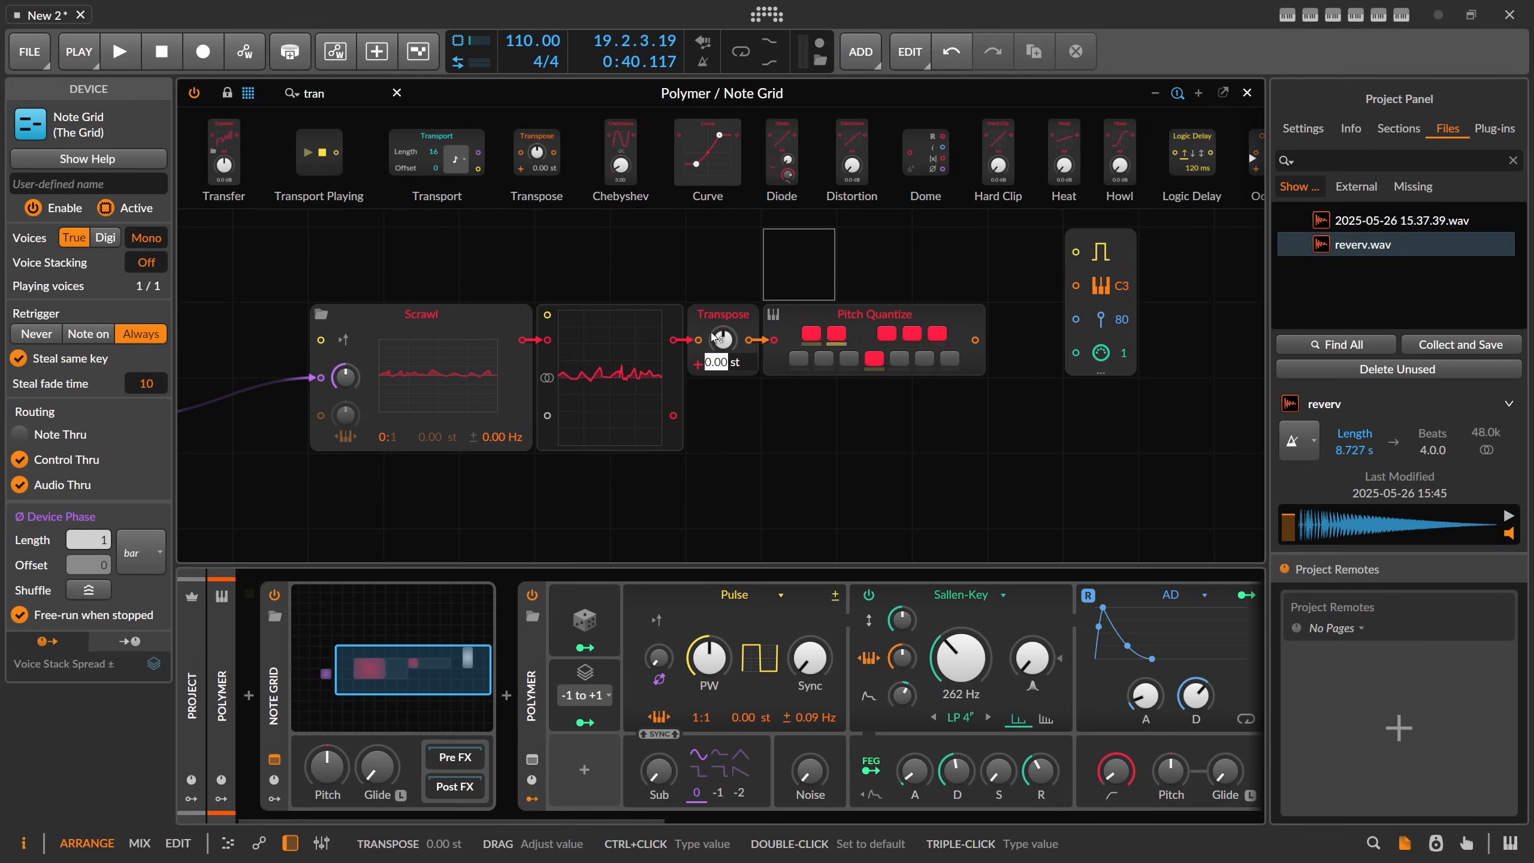
{"action": "key", "text": "Return"}
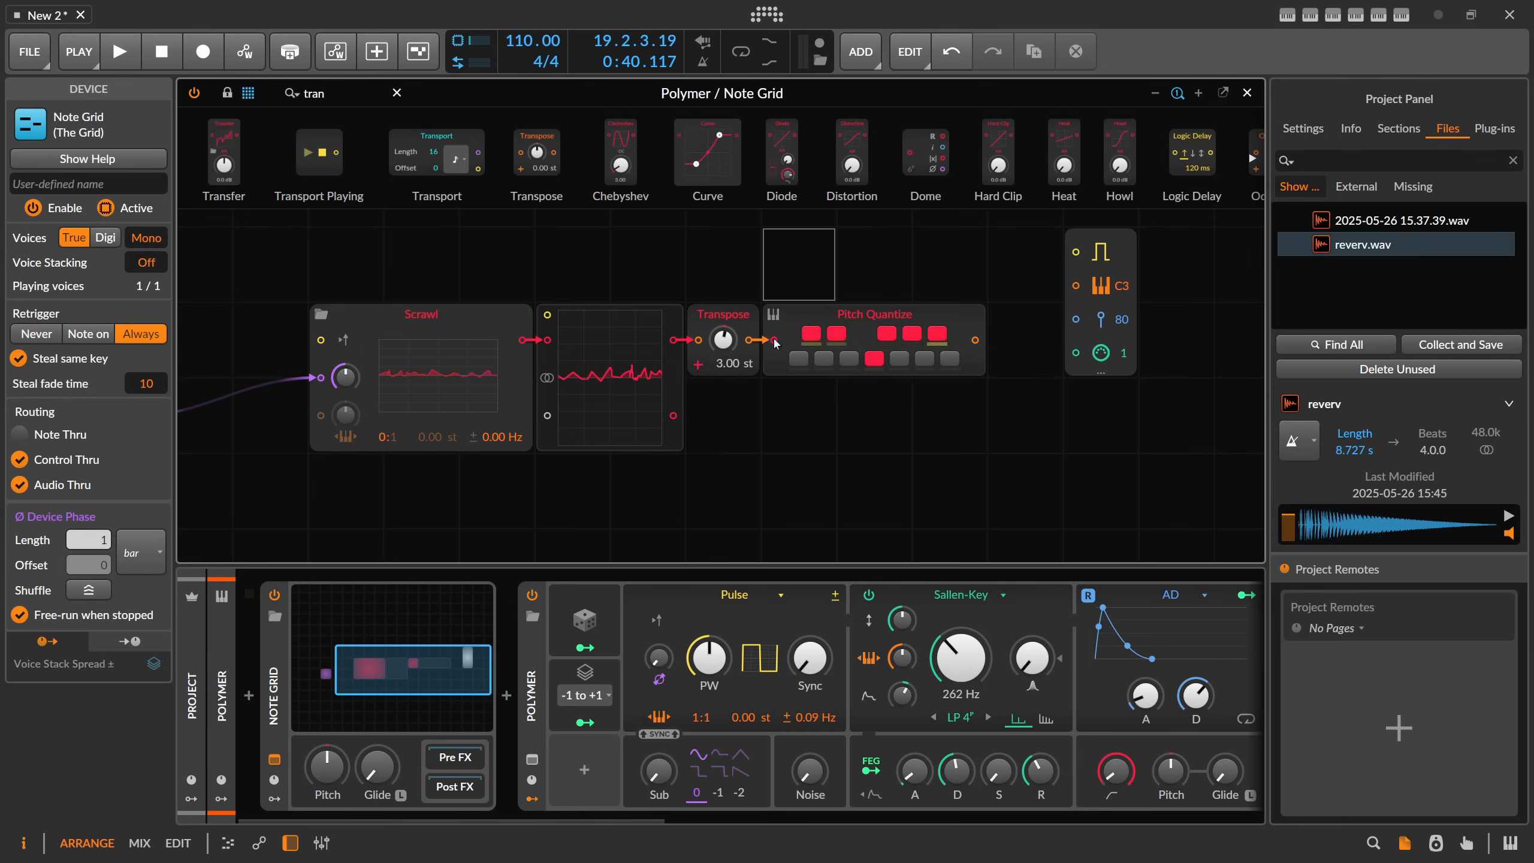
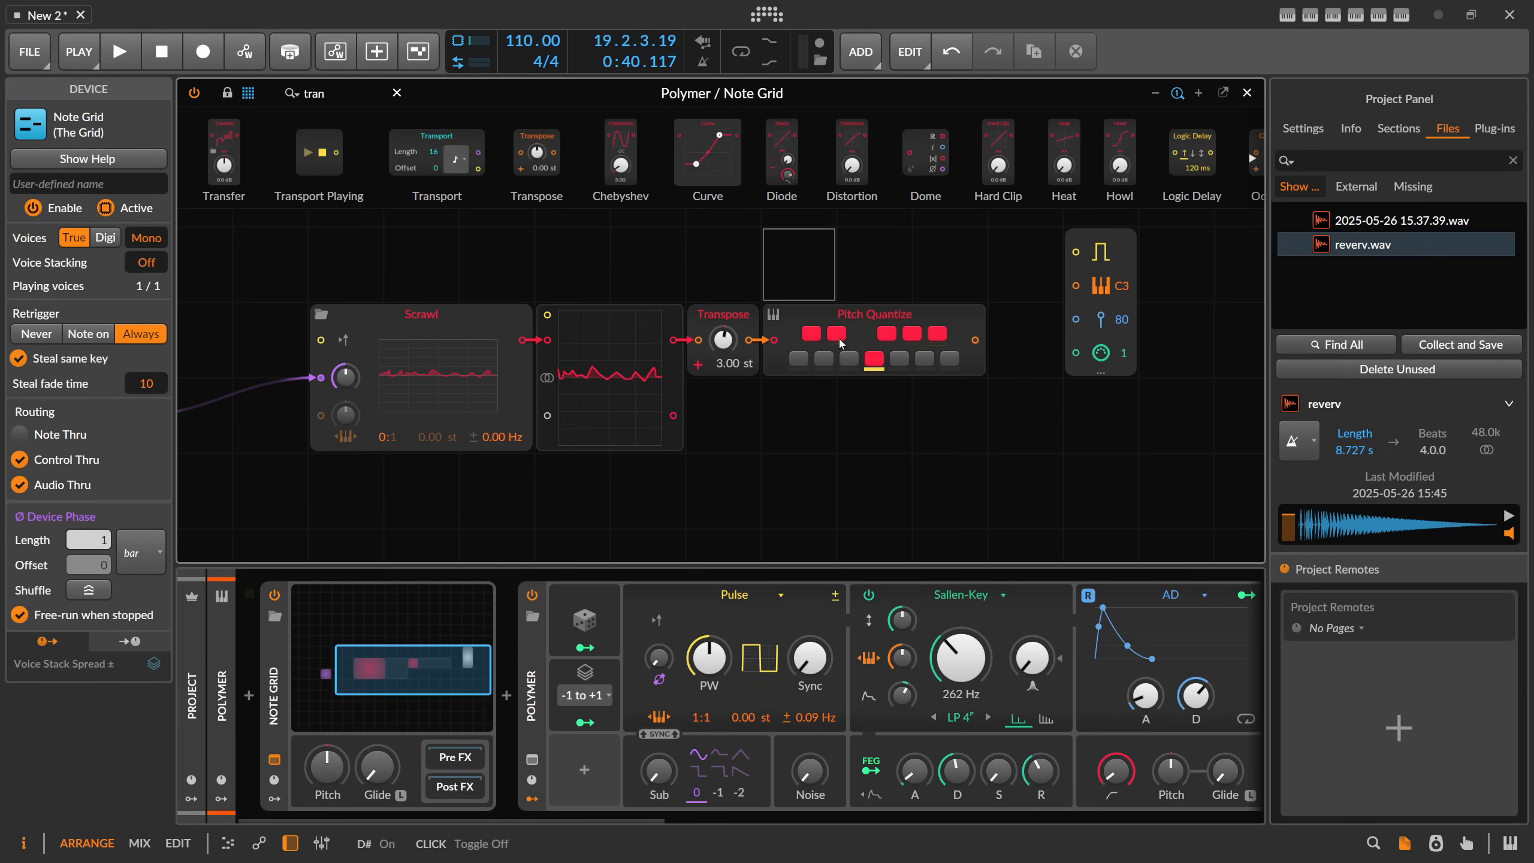
Step: Open Scrawl's curve, widen the editor, set the points just inside the start and end to 0.00 %, and close it
{"action": "left_click", "coordinate": [483, 378]}
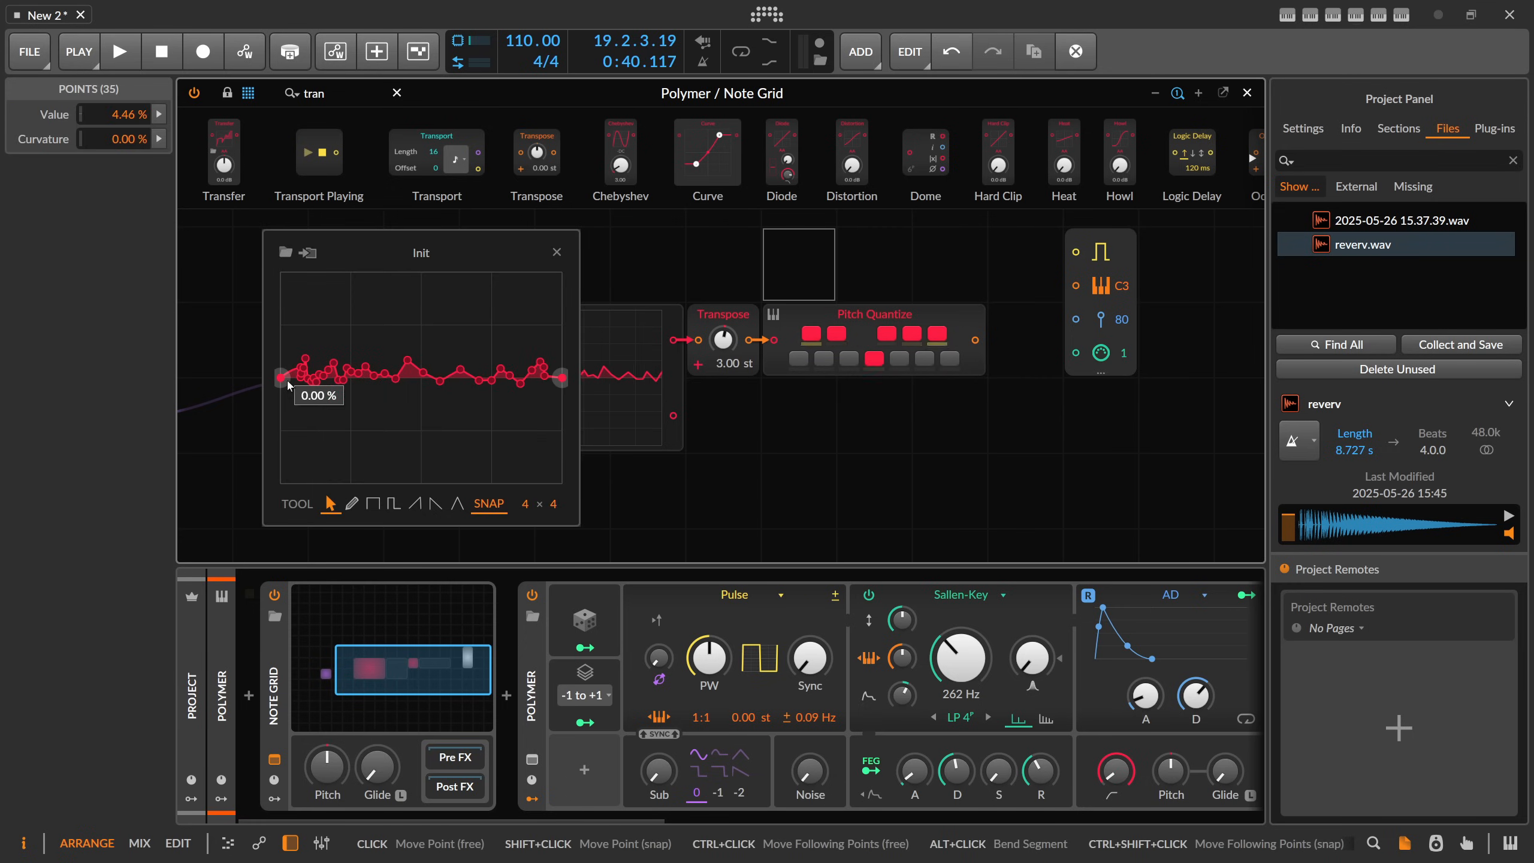
{"action": "mouse_move", "coordinate": [327, 373]}
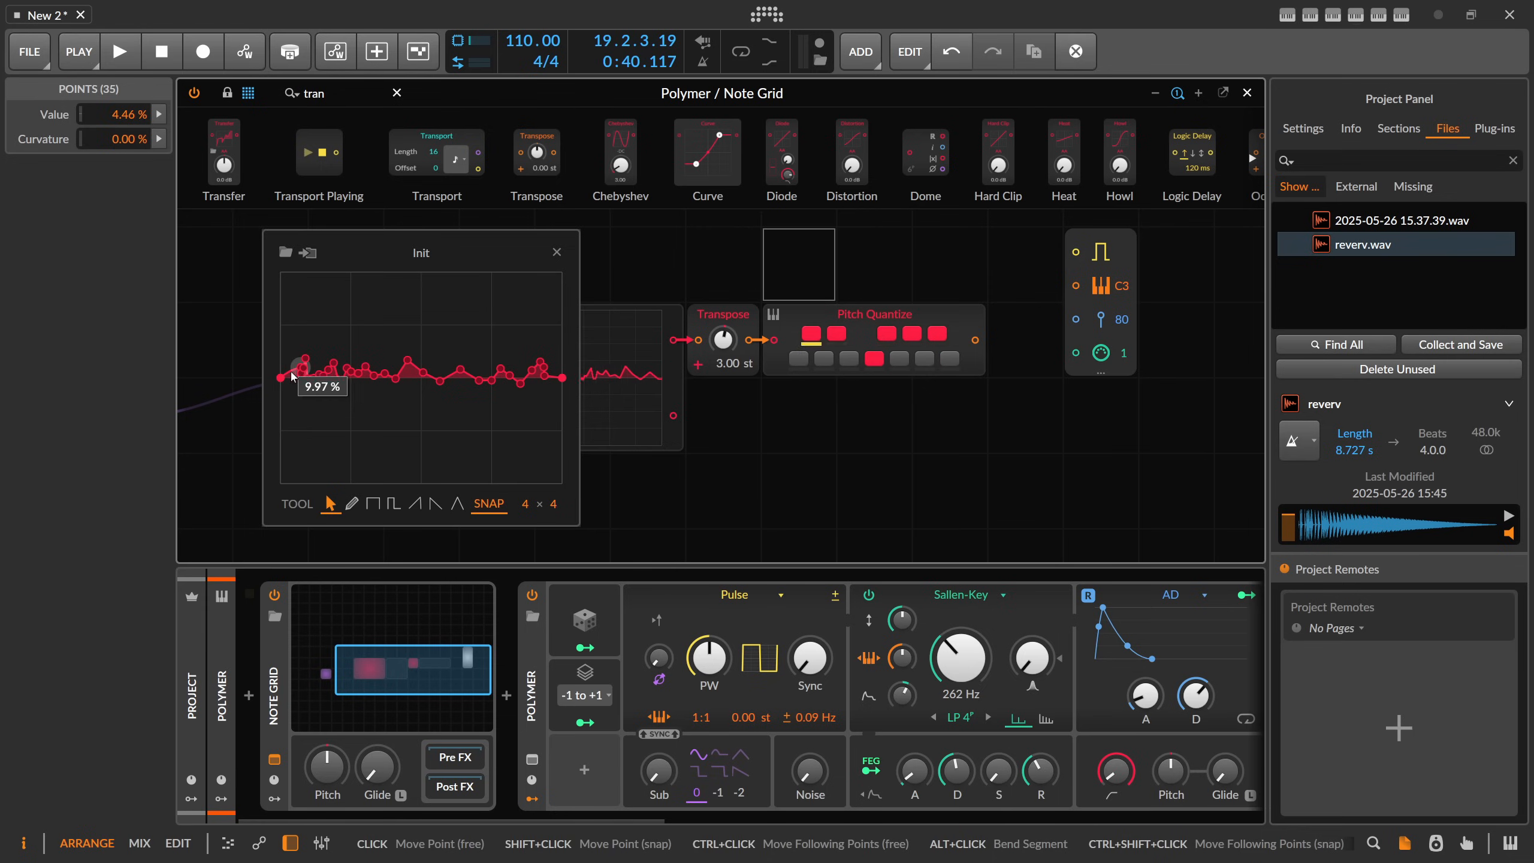
{"action": "left_click", "coordinate": [298, 340]}
{"action": "left_click_drag", "start_coordinate": [581, 474], "coordinate": [992, 469]}
{"action": "left_click", "coordinate": [234, 378]}
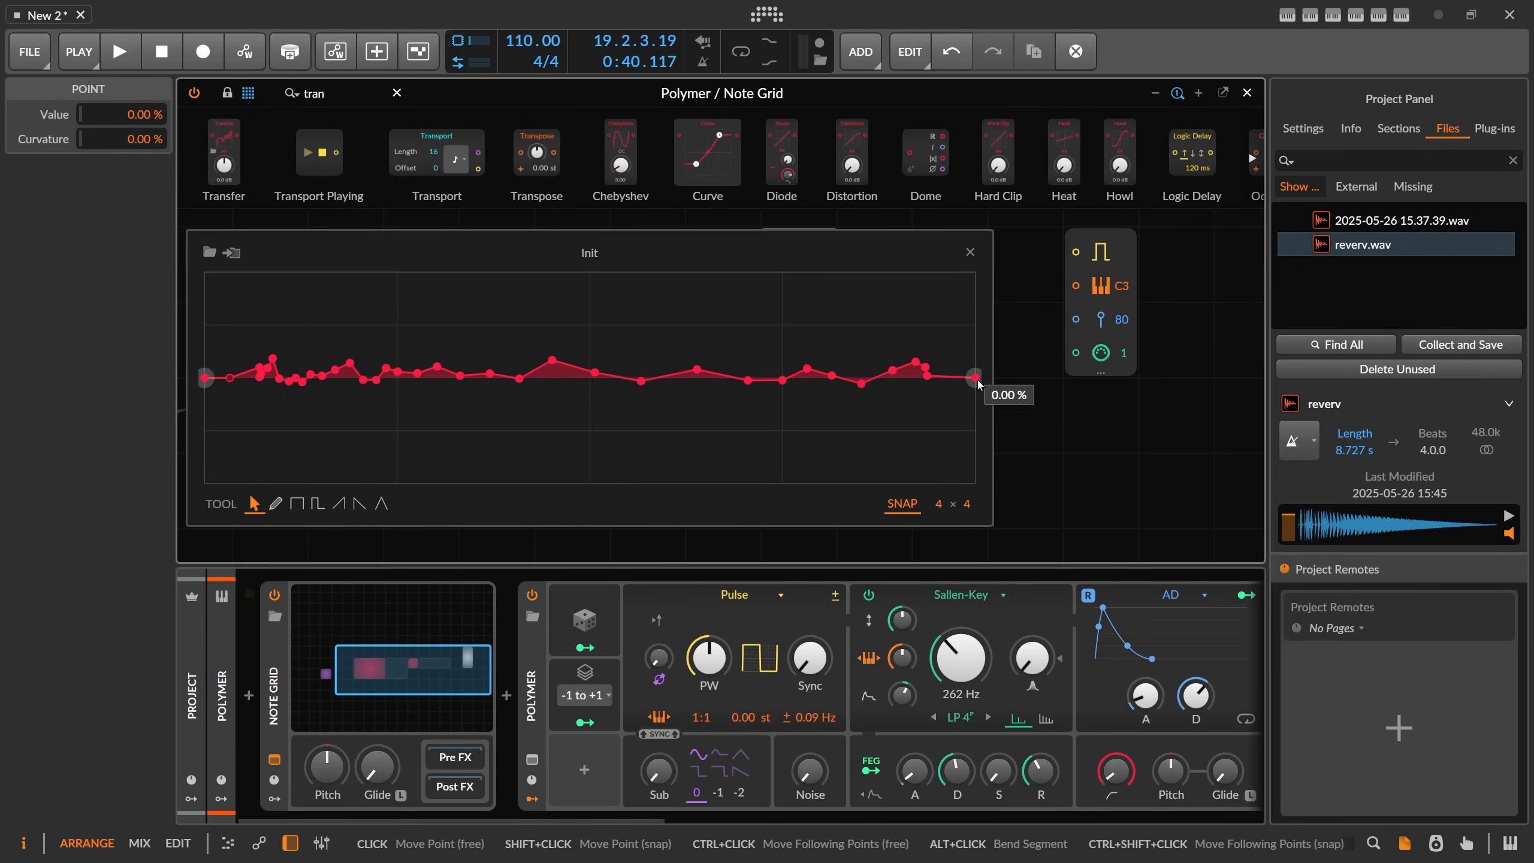
{"action": "left_click_drag", "start_coordinate": [929, 382], "coordinate": [928, 391]}
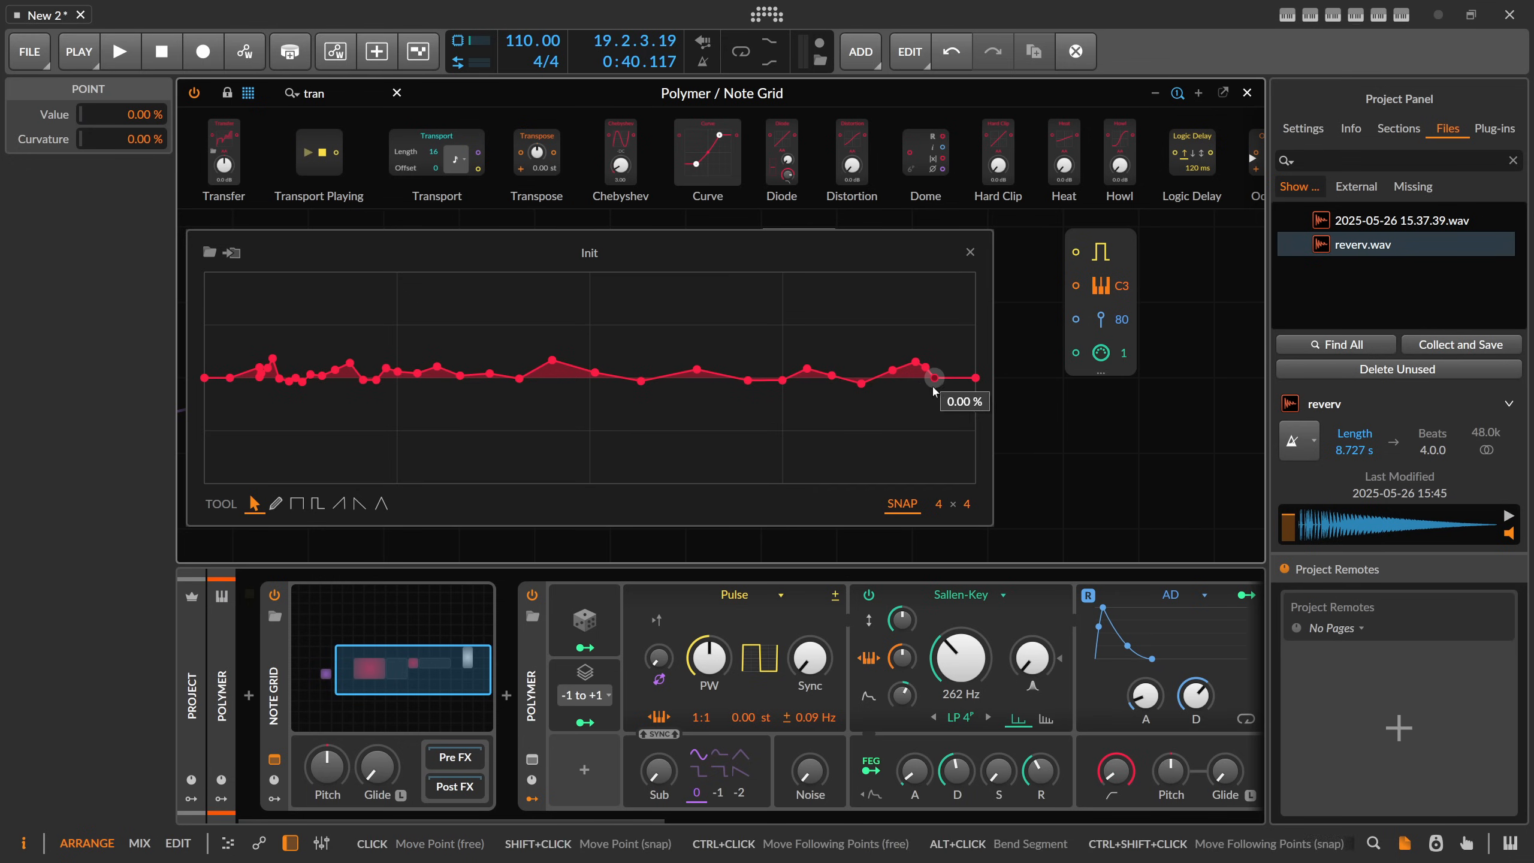
{"action": "left_click", "coordinate": [971, 252]}
Step: Move the Note Out module farther away from Pitch Quantize to make room for more modules
{"action": "scroll", "coordinate": [620, 260], "scroll_direction": "down", "scroll_amount": 3}
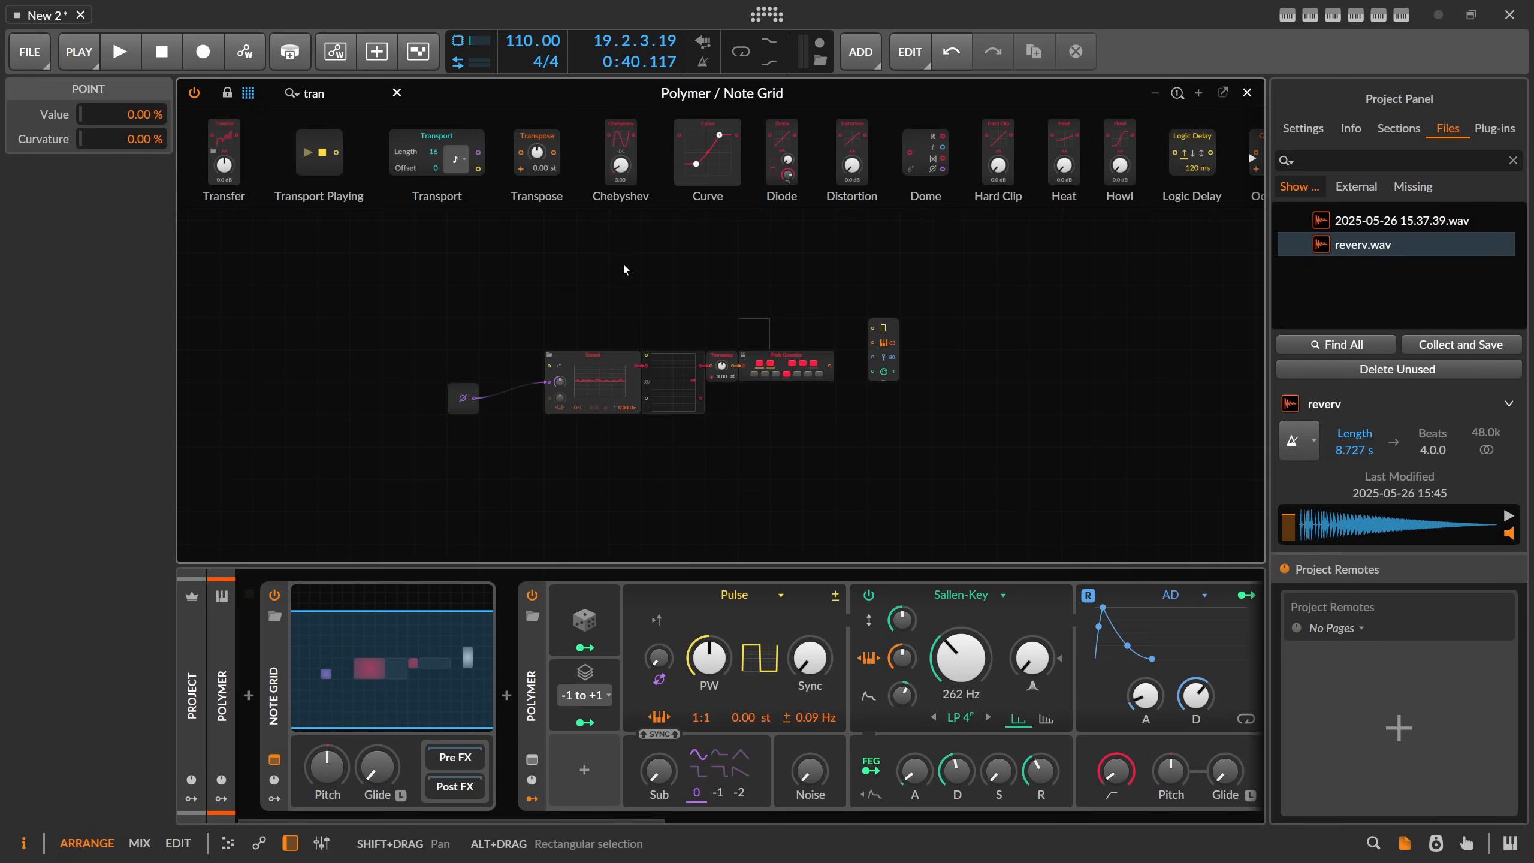
{"action": "left_click_drag", "start_coordinate": [727, 267], "coordinate": [584, 273]}
{"action": "left_click_drag", "start_coordinate": [749, 337], "coordinate": [849, 373]}
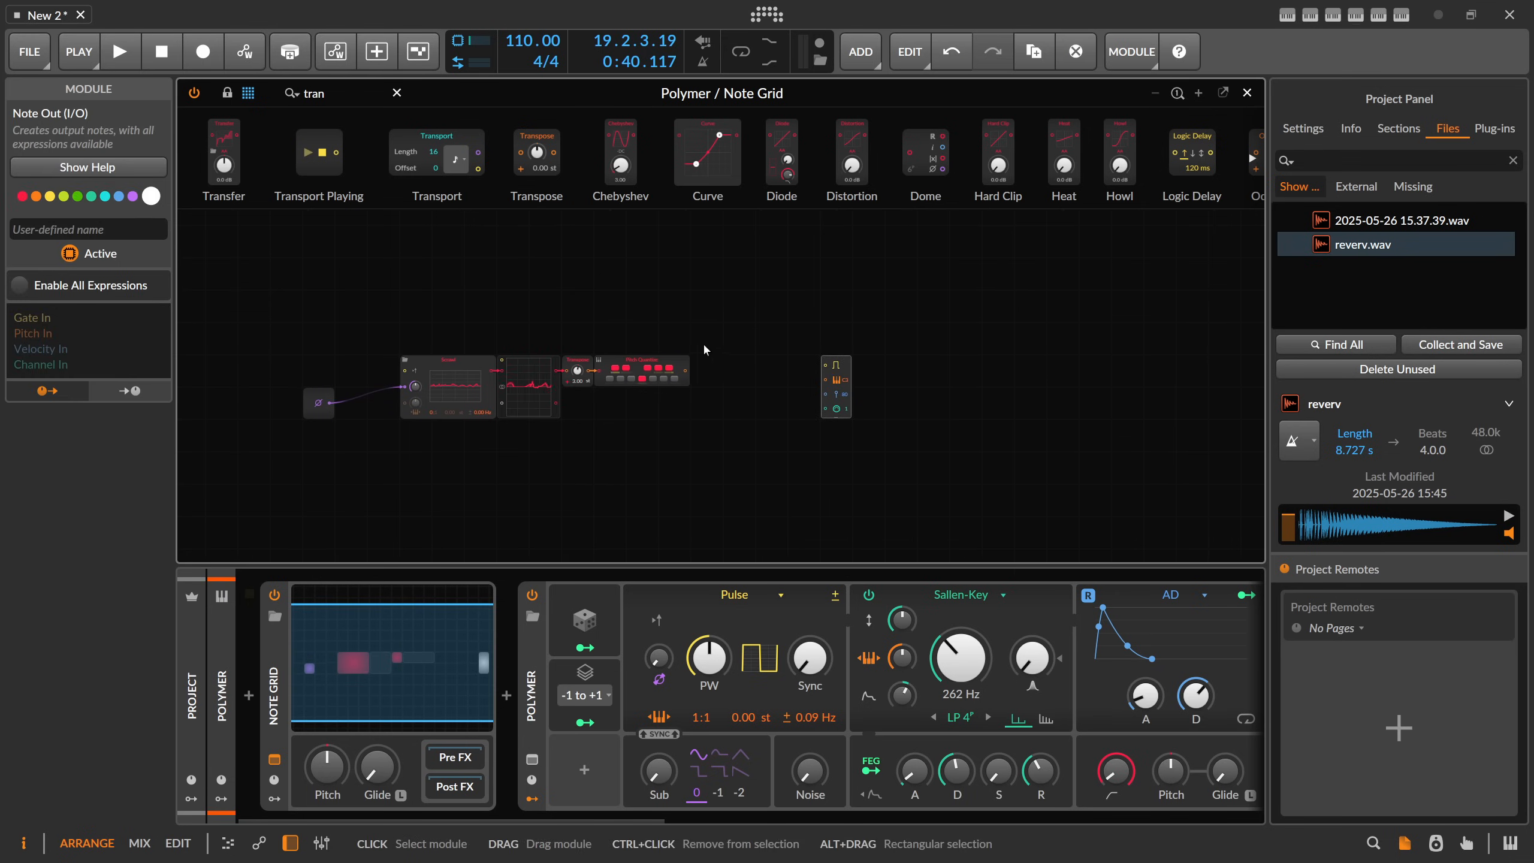
Step: Add a Triggers module below Pitch Quantize and duplicate it directly underneath
{"action": "scroll", "coordinate": [659, 317], "scroll_direction": "up", "scroll_amount": 1}
{"action": "left_click_drag", "start_coordinate": [542, 300], "coordinate": [713, 295]}
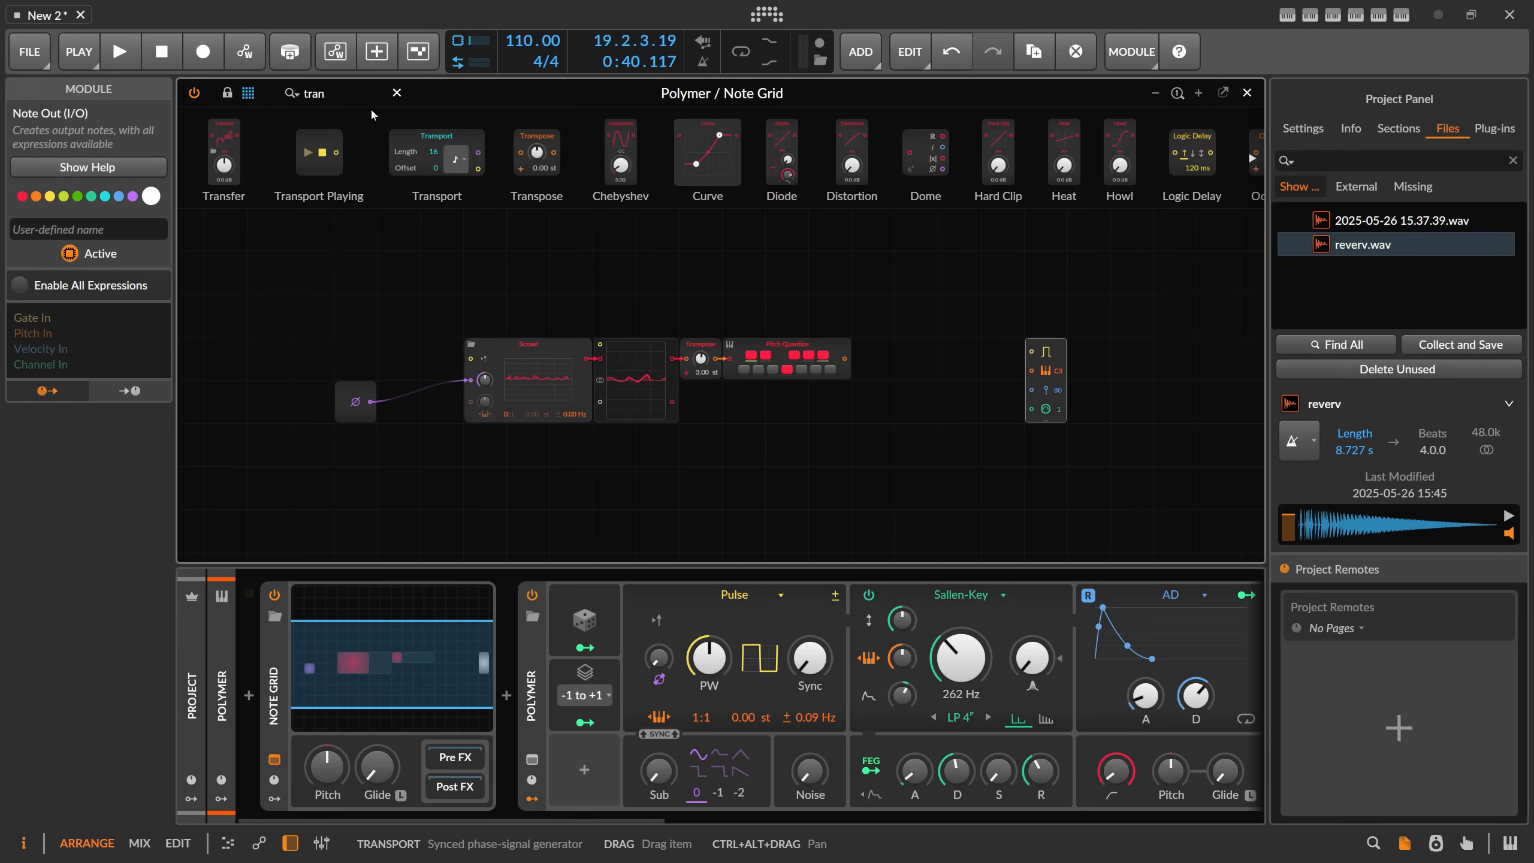
{"action": "left_click_drag", "start_coordinate": [352, 96], "coordinate": [209, 93]}
{"action": "type", "text": "trigger"}
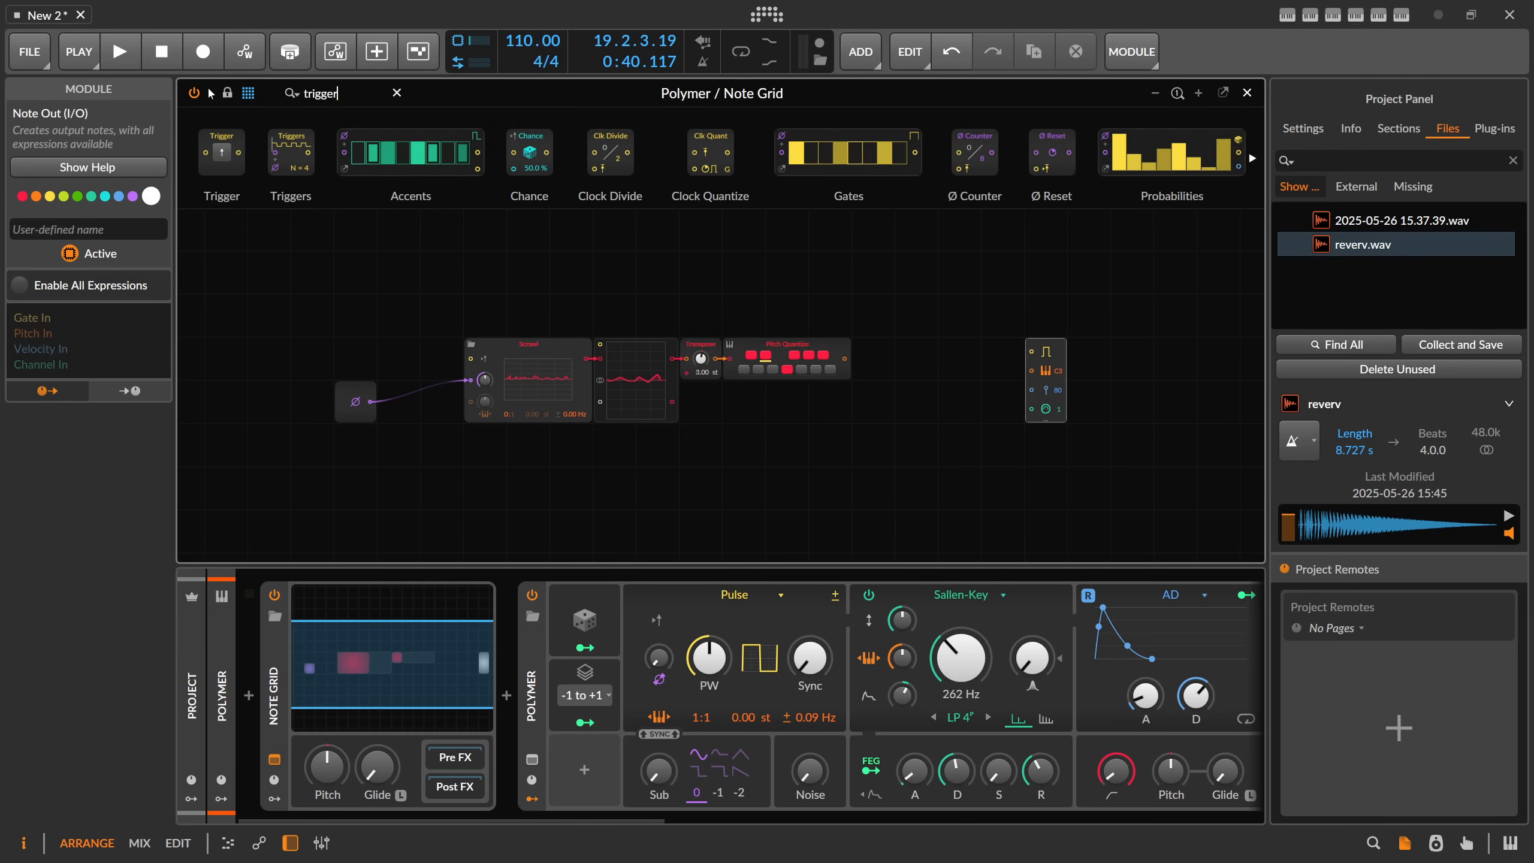
{"action": "left_click_drag", "start_coordinate": [784, 459], "coordinate": [786, 460]}
{"action": "key", "text": "ctrl+d"}
{"action": "scroll", "coordinate": [818, 468], "scroll_direction": "down", "scroll_amount": 2}
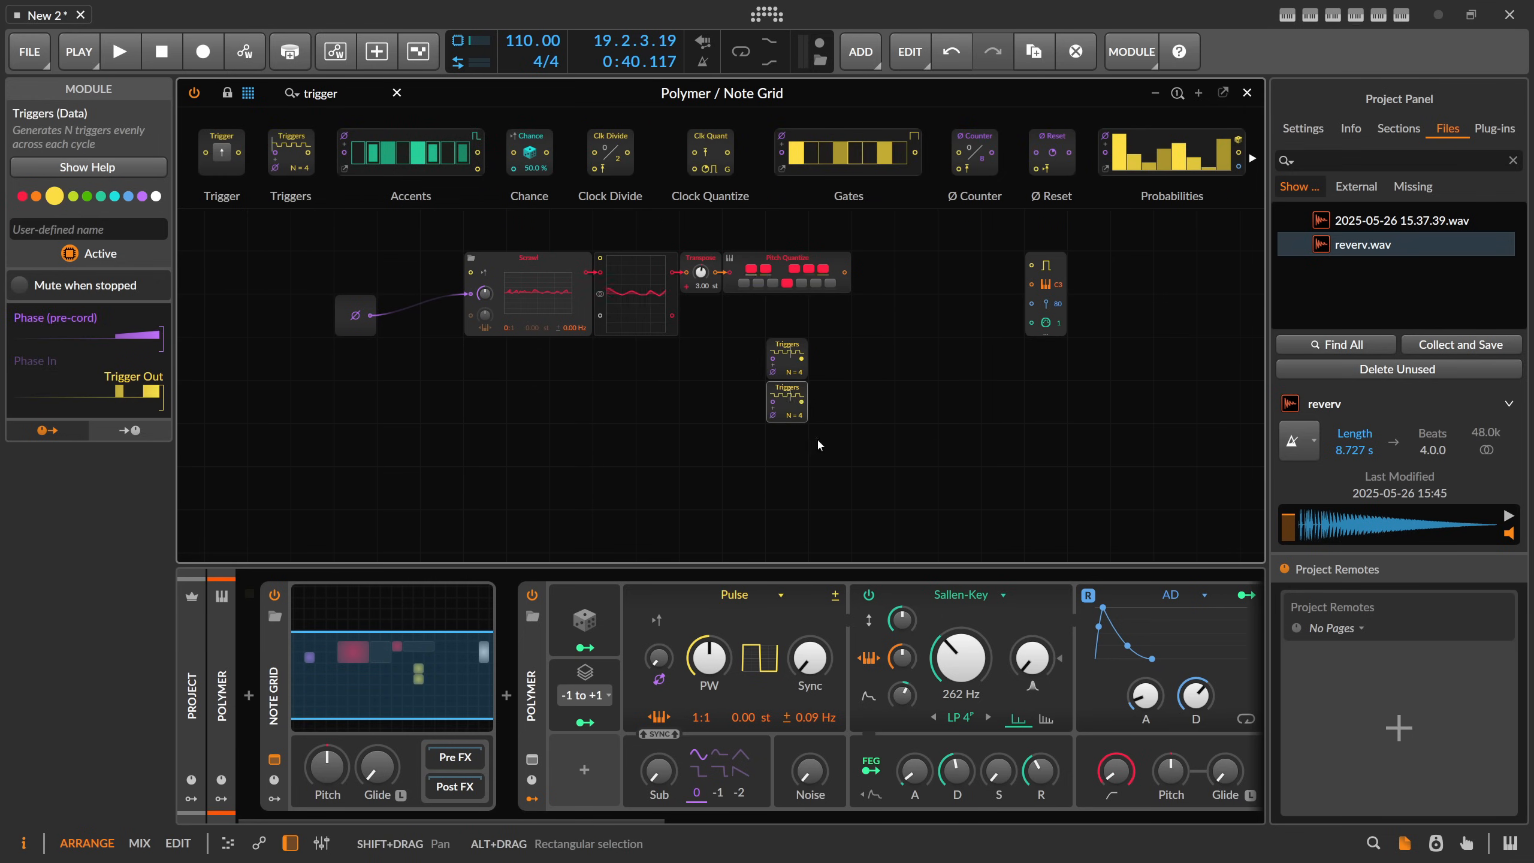
Step: Set the lower Triggers module to 16 steps and the upper one to 9 steps
{"action": "scroll", "coordinate": [817, 438], "scroll_direction": "up", "scroll_amount": 1}
{"action": "double_click", "coordinate": [841, 428]}
{"action": "type", "text": "16"}
{"action": "key", "text": "Return"}
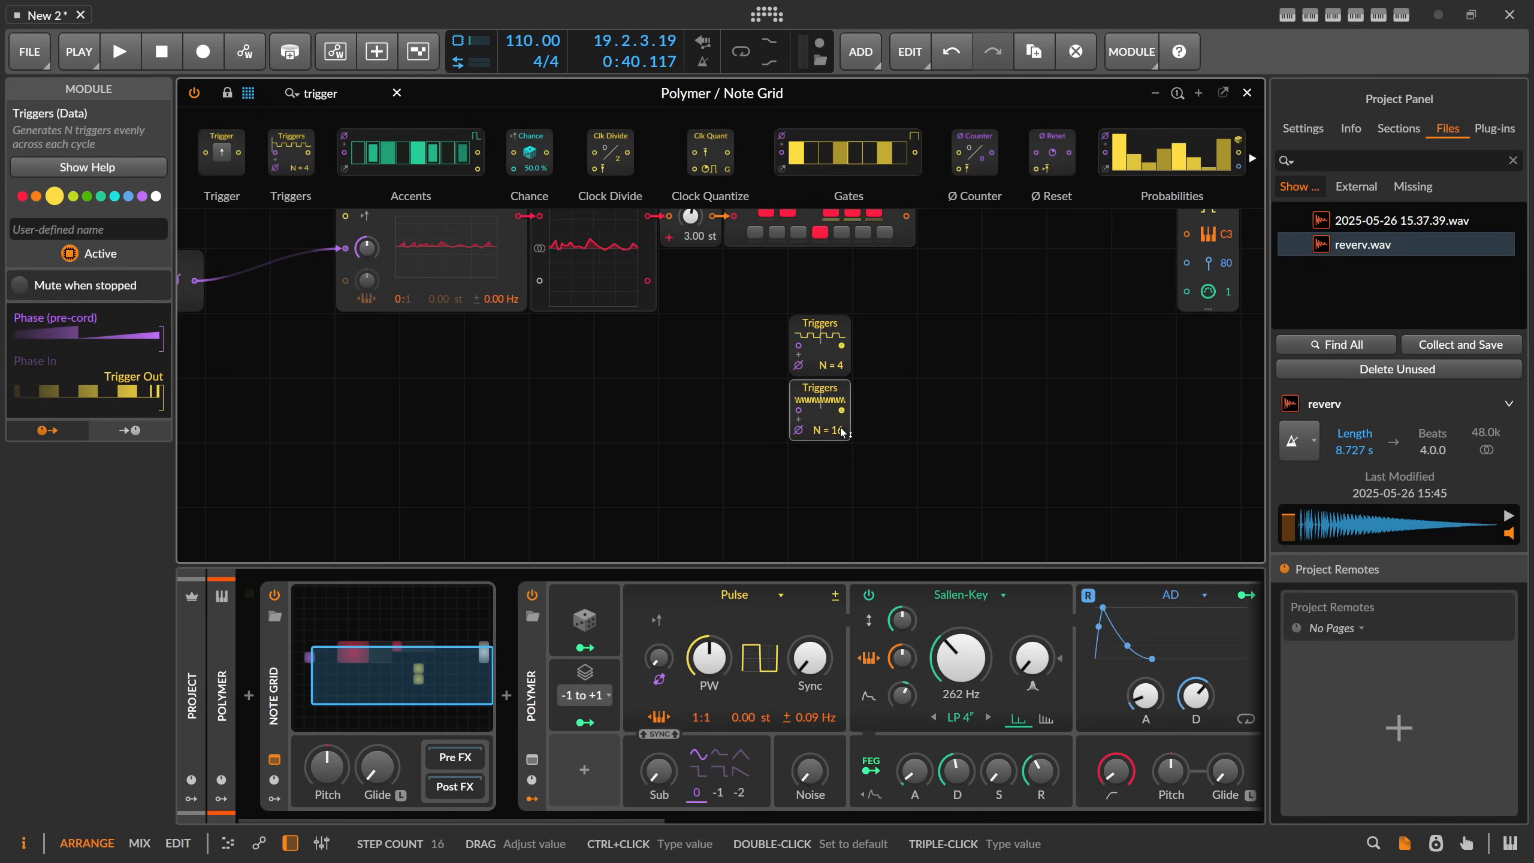
{"action": "double_click", "coordinate": [840, 363]}
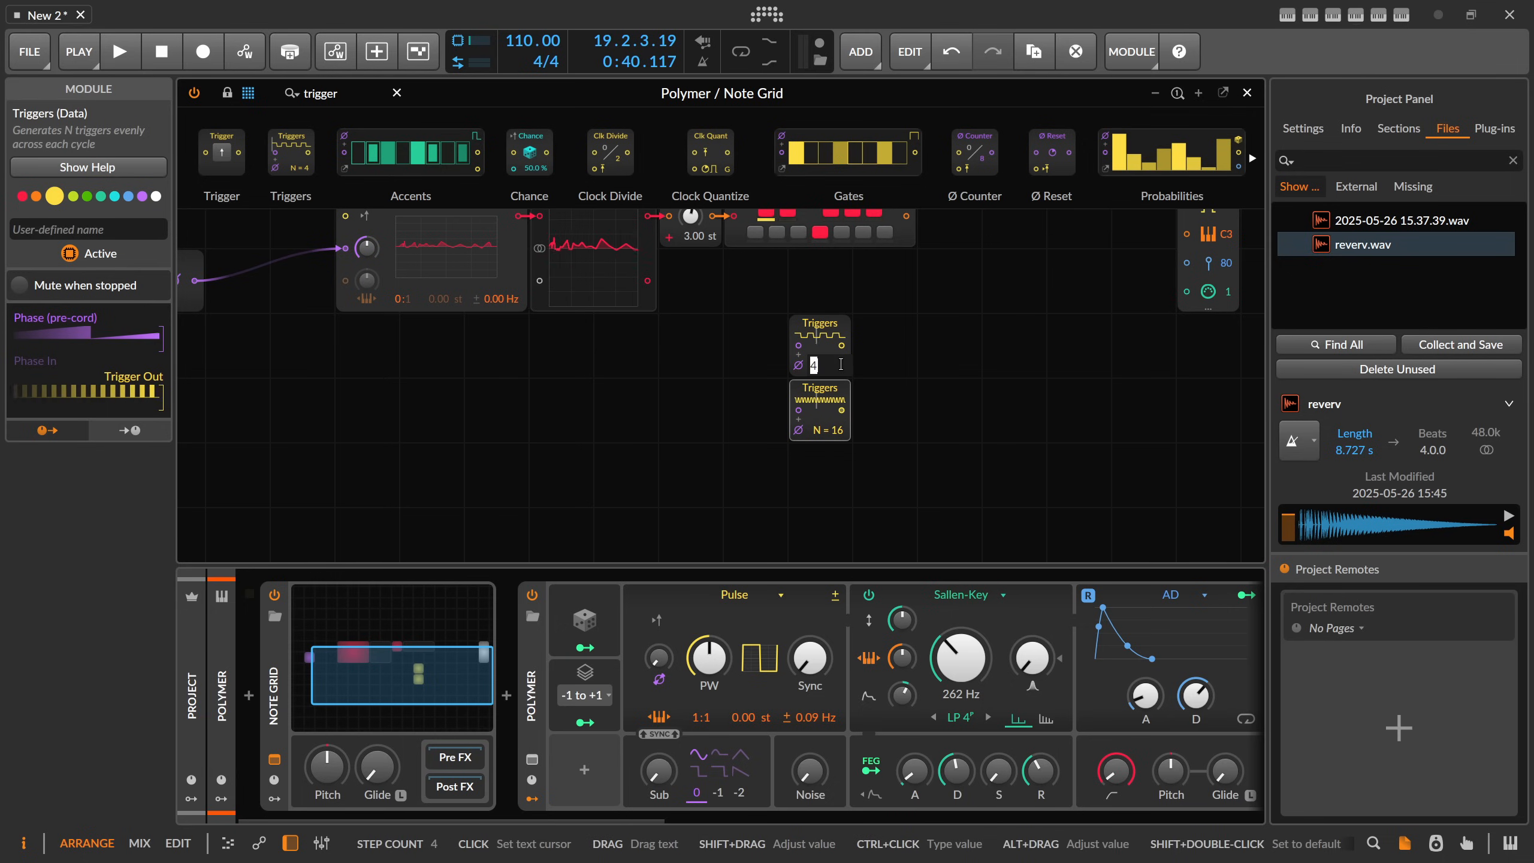
{"action": "type", "text": "9"}
{"action": "key", "text": "Return"}
Step: Add Clock Quantize fed by both Triggers, wire it to Note Out's gate, and connect Pitch Quantize to its pitch input
{"action": "type", "text": "clock"}
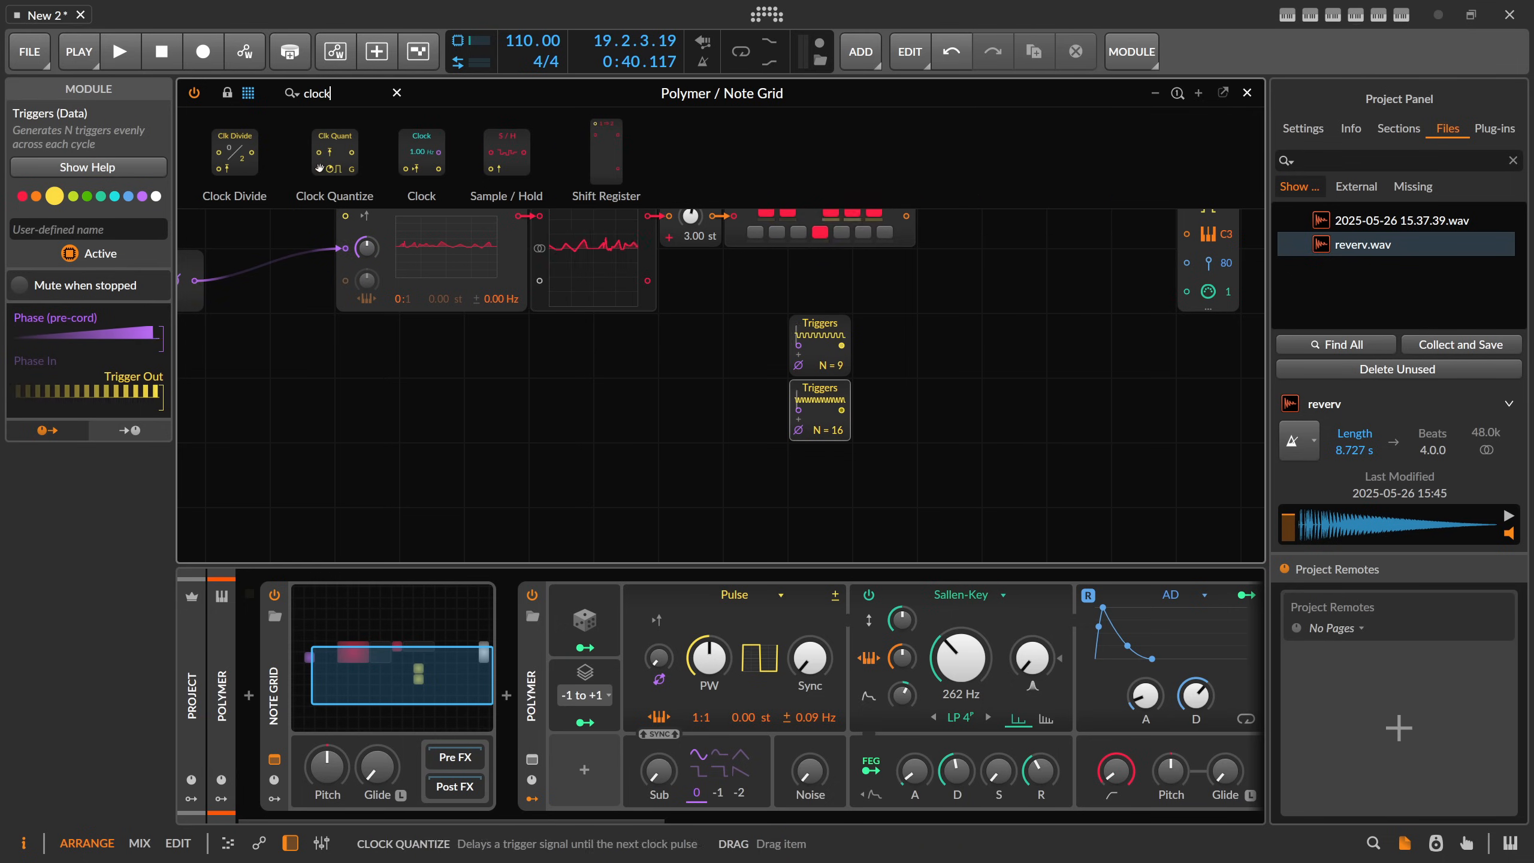
{"action": "left_click_drag", "start_coordinate": [334, 152], "coordinate": [1186, 335]}
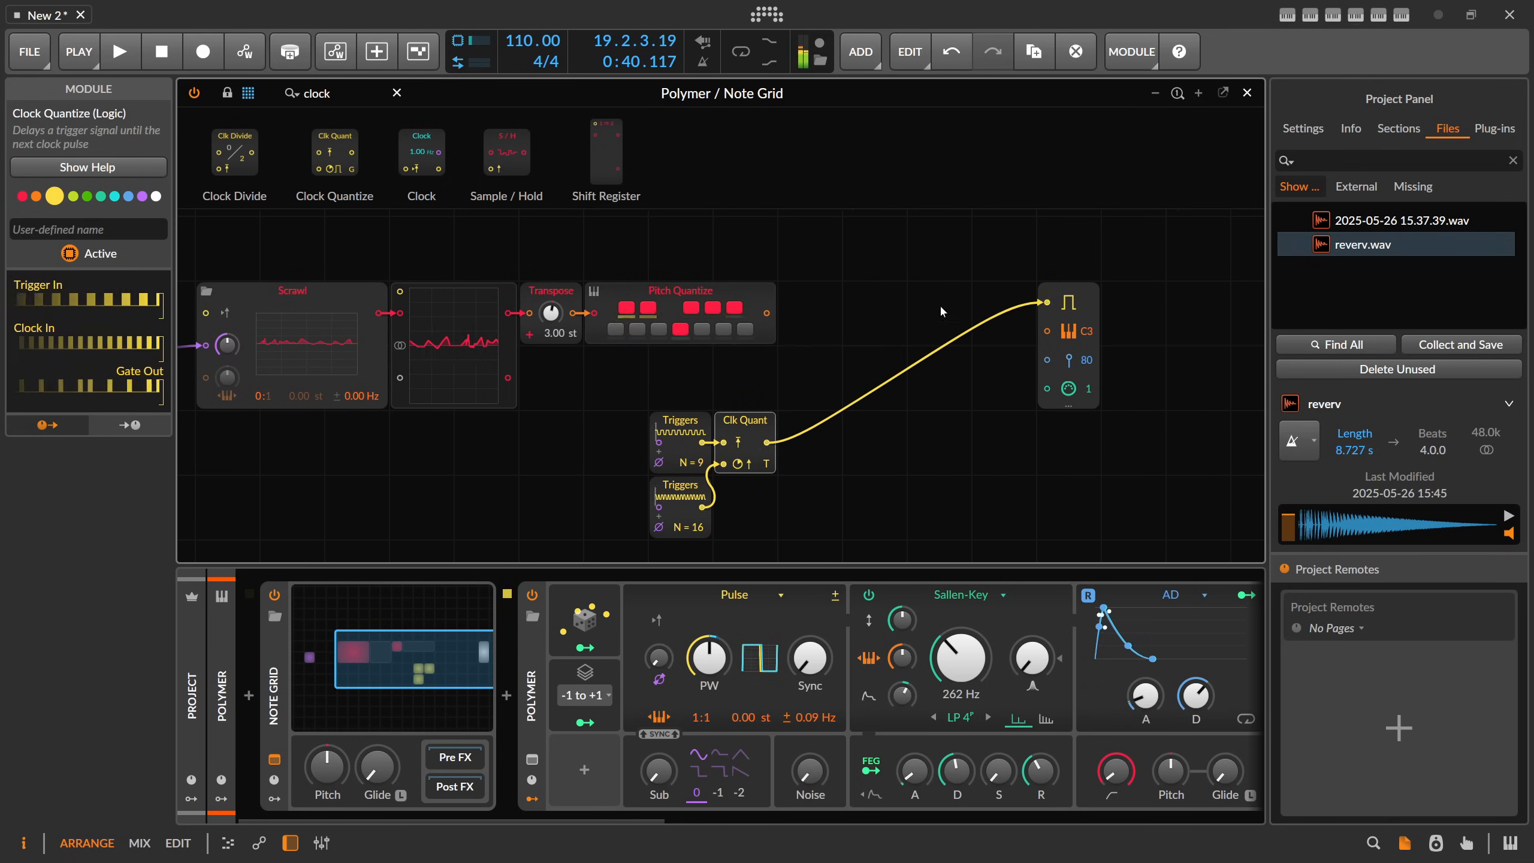
{"action": "left_click_drag", "start_coordinate": [767, 312], "coordinate": [1049, 332]}
Step: Insert a Sample / Hold between Pitch Quantize and Note Out's pitch input, triggered by Clock Quantize's output
{"action": "left_click", "coordinate": [317, 93]}
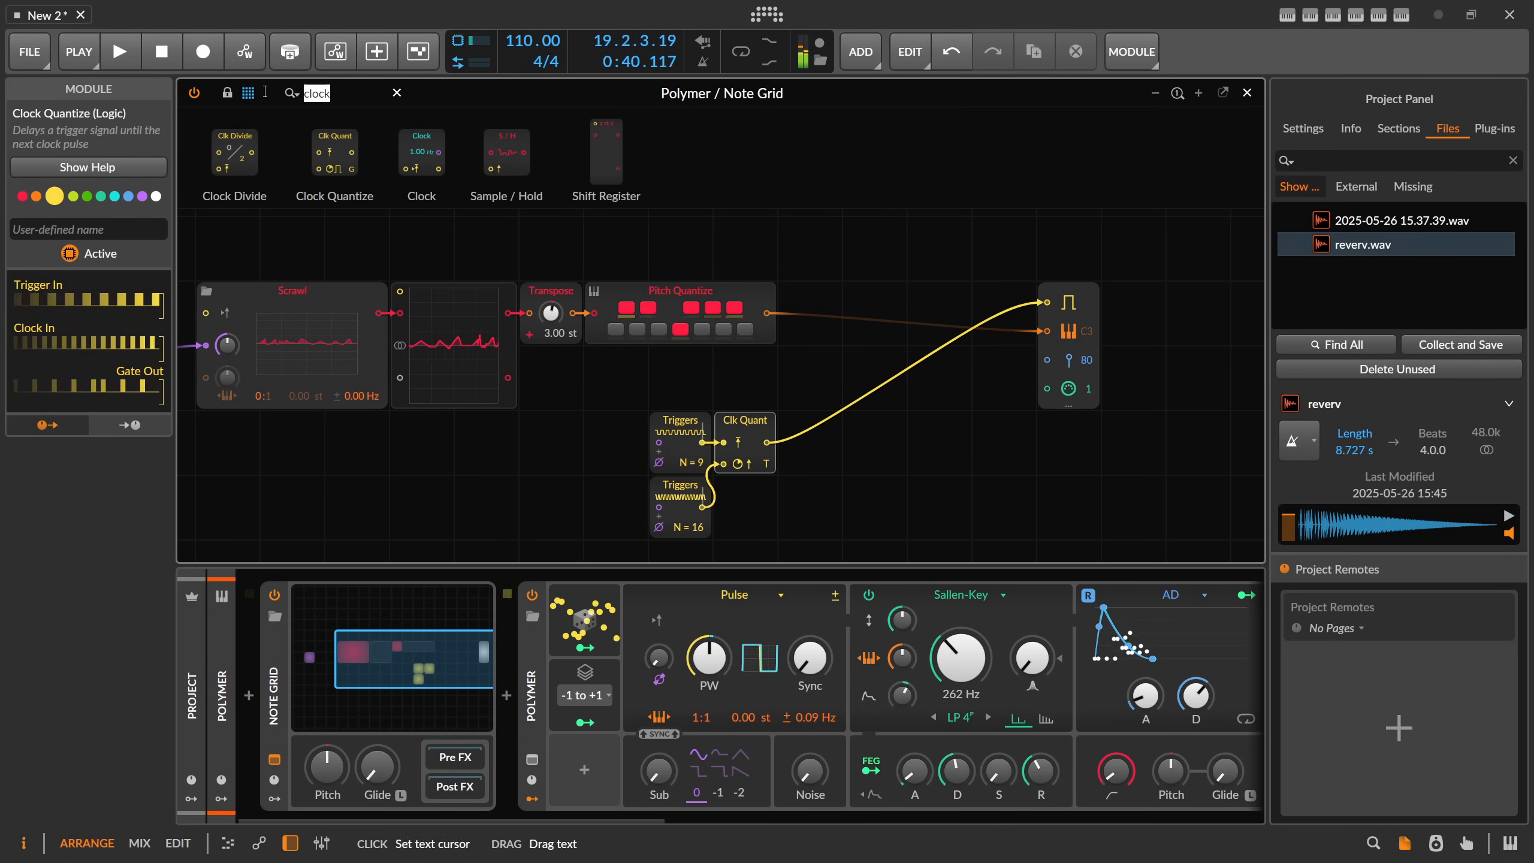
{"action": "type", "text": "sam"}
{"action": "left_click_drag", "start_coordinate": [239, 152], "coordinate": [1004, 377]}
{"action": "left_click_drag", "start_coordinate": [767, 443], "coordinate": [982, 399]}
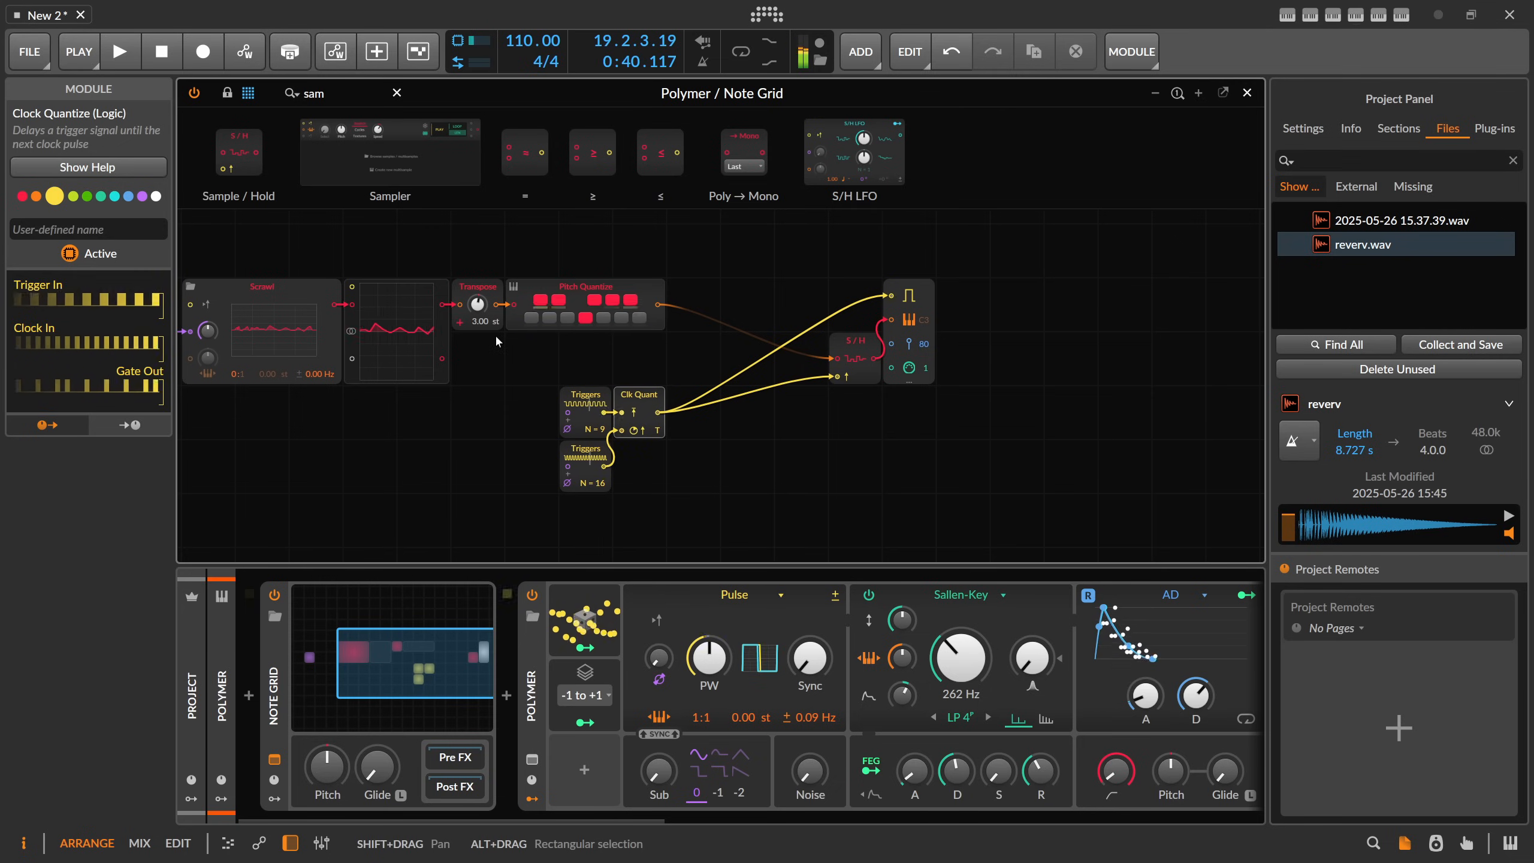
Step: Open Scrawl's curve with all its points selected, and set Polymer's voice level to about -26.6 dB
{"action": "left_click_drag", "start_coordinate": [439, 354], "coordinate": [657, 363]}
{"action": "left_click", "coordinate": [524, 359]}
{"action": "left_click_drag", "start_coordinate": [219, 273], "coordinate": [919, 424]}
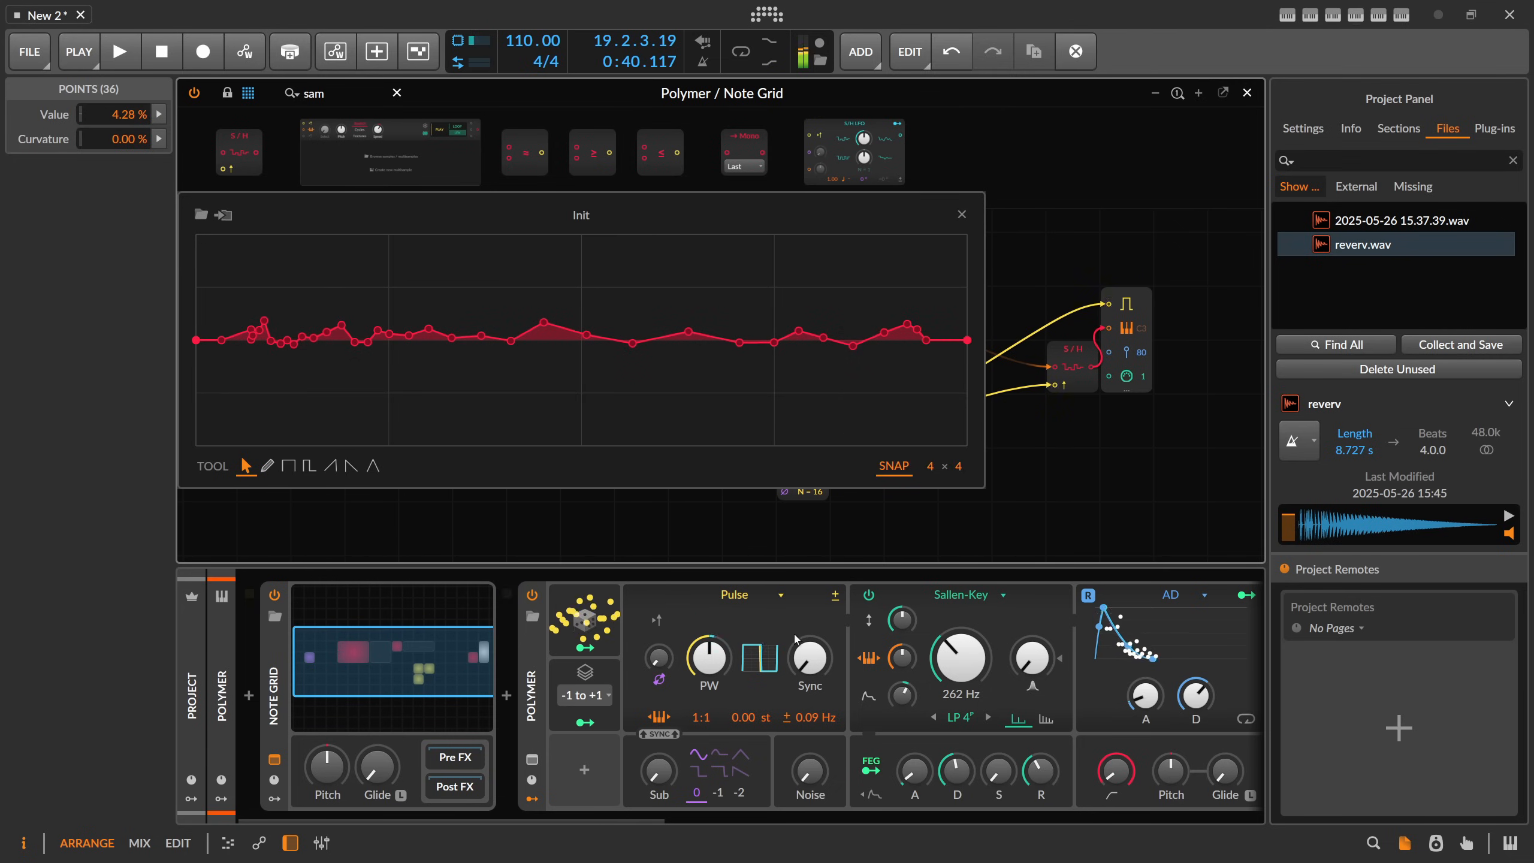
{"action": "scroll", "coordinate": [695, 803], "scroll_direction": "right", "scroll_amount": 10}
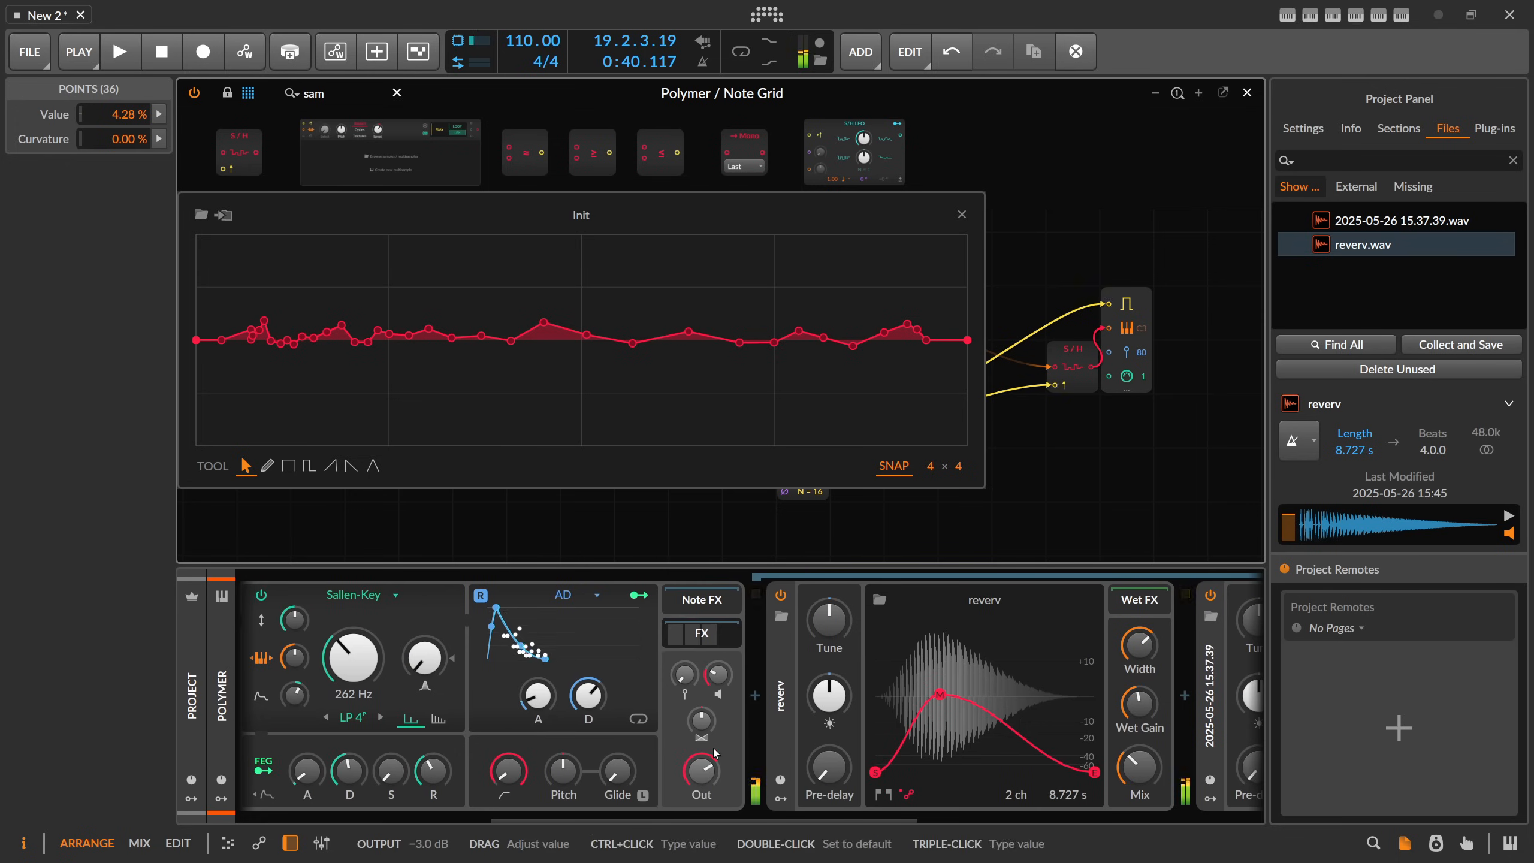
{"action": "left_click", "coordinate": [703, 773]}
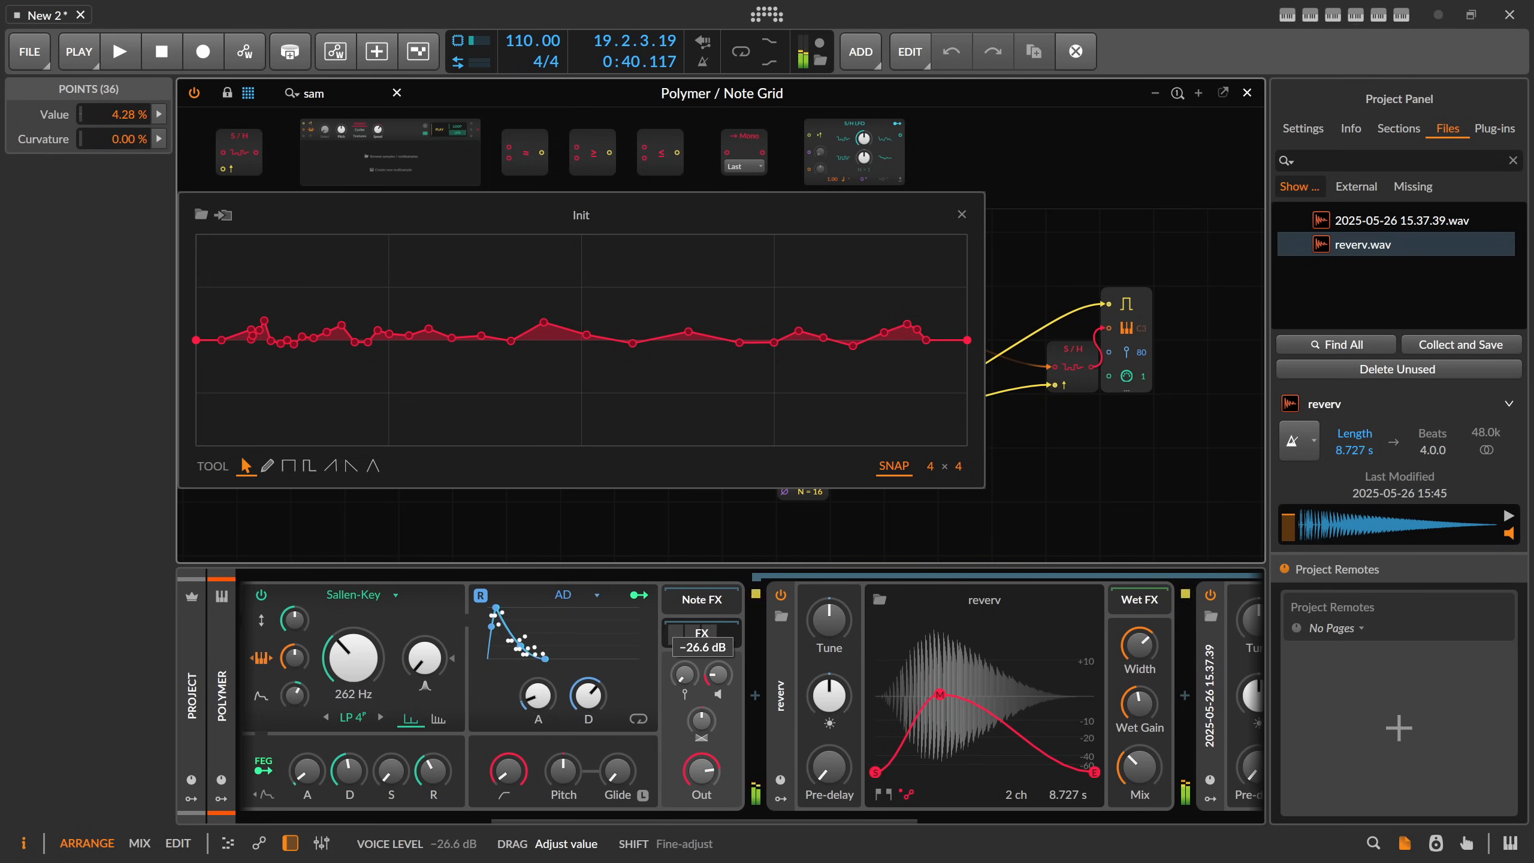
Step: Scatter the selected Scrawl points with histogram chaos to a mean of 16.6 %, and close the curve editor
{"action": "left_click", "coordinate": [159, 115]}
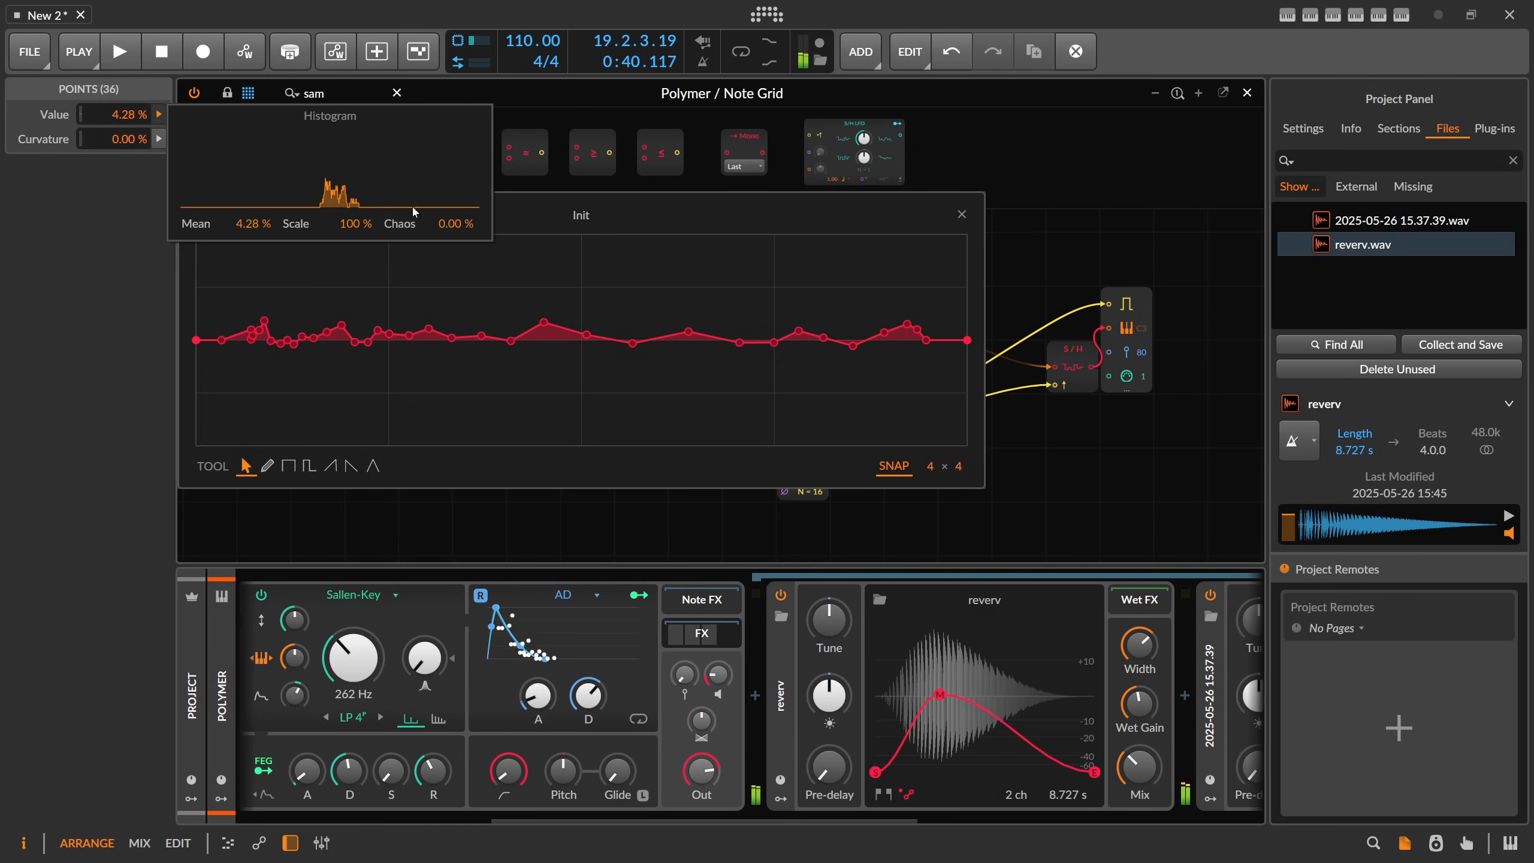
{"action": "left_click_drag", "start_coordinate": [415, 211], "coordinate": [414, 151]}
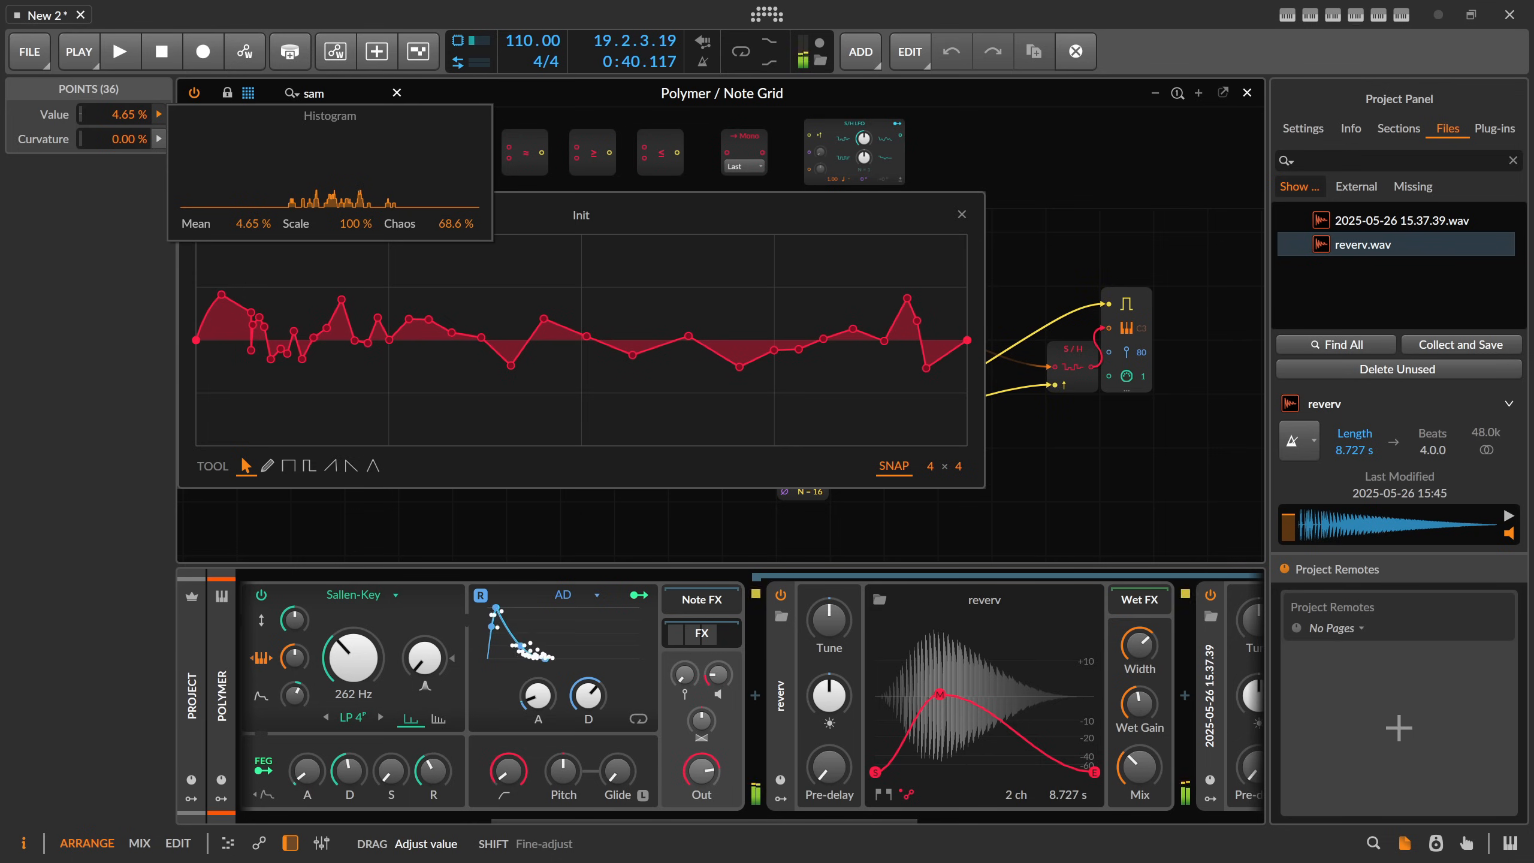
{"action": "left_click_drag", "start_coordinate": [393, 230], "coordinate": [392, 237]}
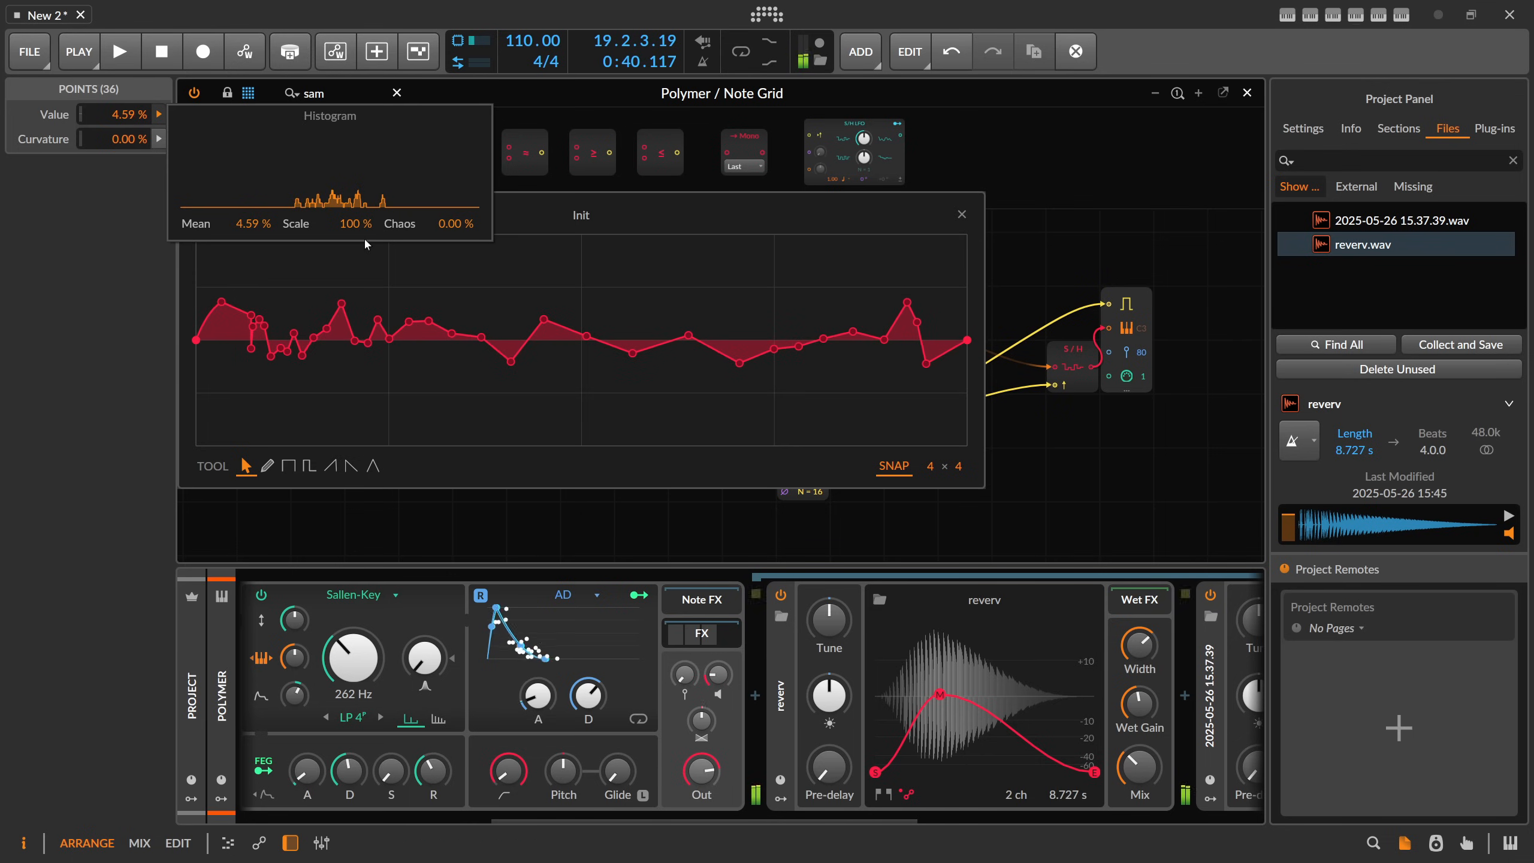
{"action": "left_click_drag", "start_coordinate": [361, 235], "coordinate": [357, 200]}
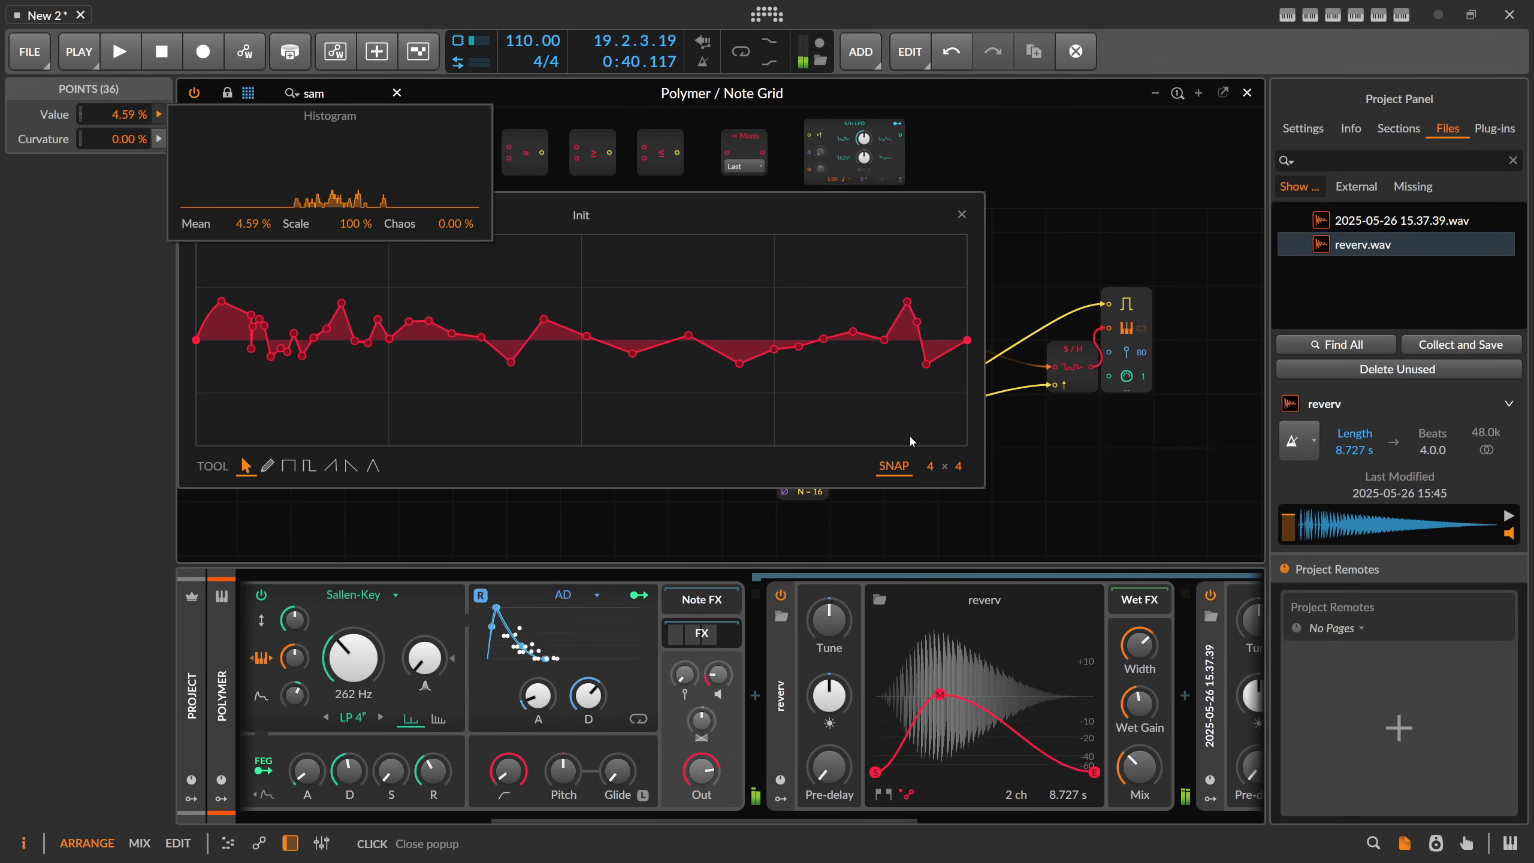
{"action": "mouse_move", "coordinate": [456, 223]}
{"action": "left_mouse_down"}
{"action": "mouse_move", "coordinate": [456, 182]}
{"action": "mouse_move", "coordinate": [457, 229]}
{"action": "left_mouse_up"}
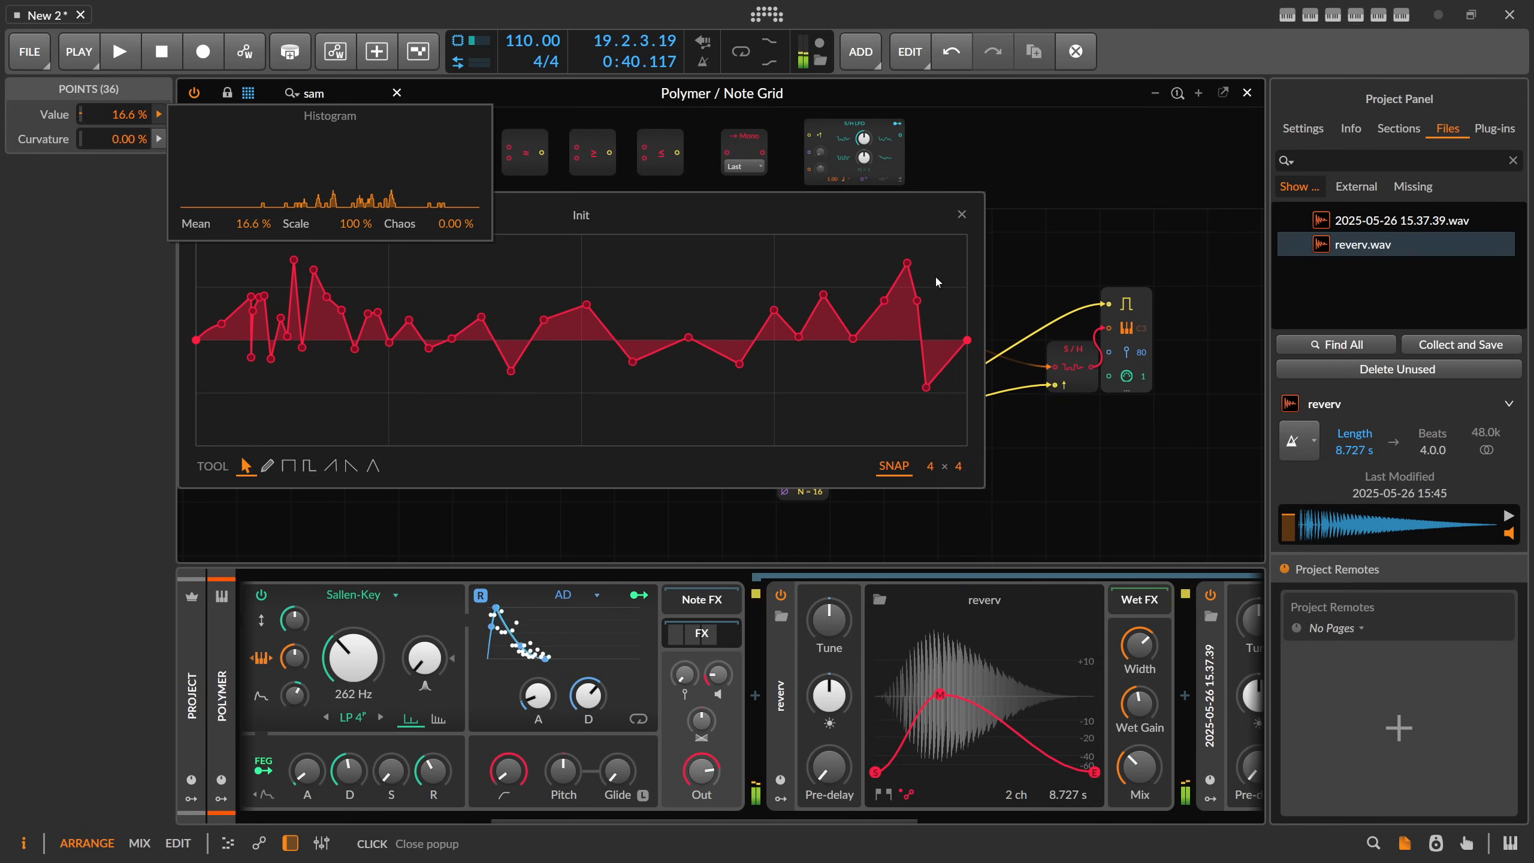
{"action": "left_click", "coordinate": [1000, 259]}
{"action": "left_click", "coordinate": [1003, 261]}
Step: Find the Transport module and add it below the Phase In module
{"action": "scroll", "coordinate": [633, 257], "scroll_direction": "down", "scroll_amount": 1}
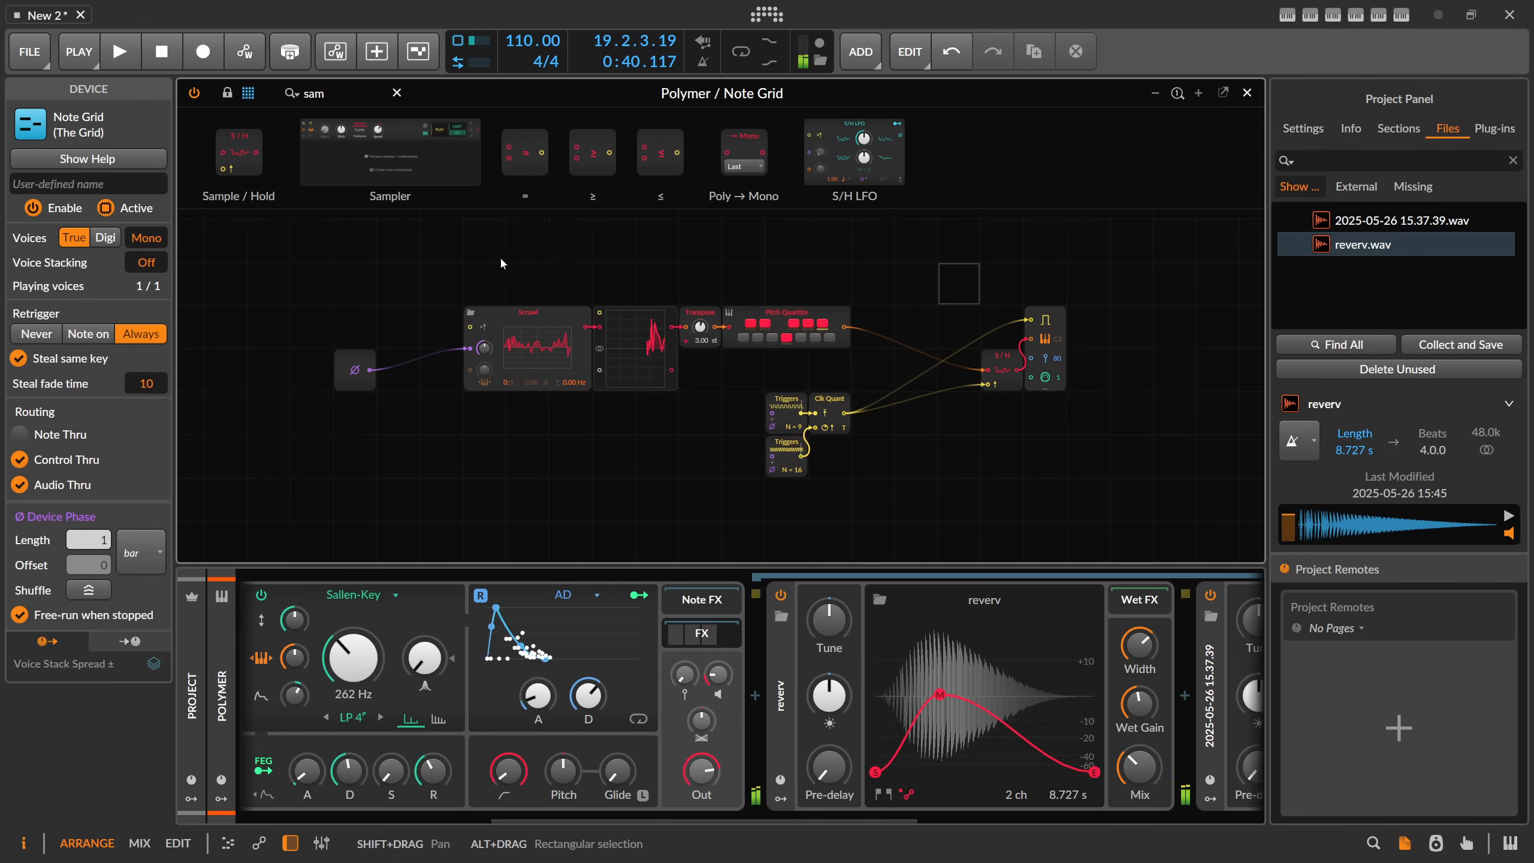
{"action": "left_click_drag", "start_coordinate": [500, 260], "coordinate": [555, 221]}
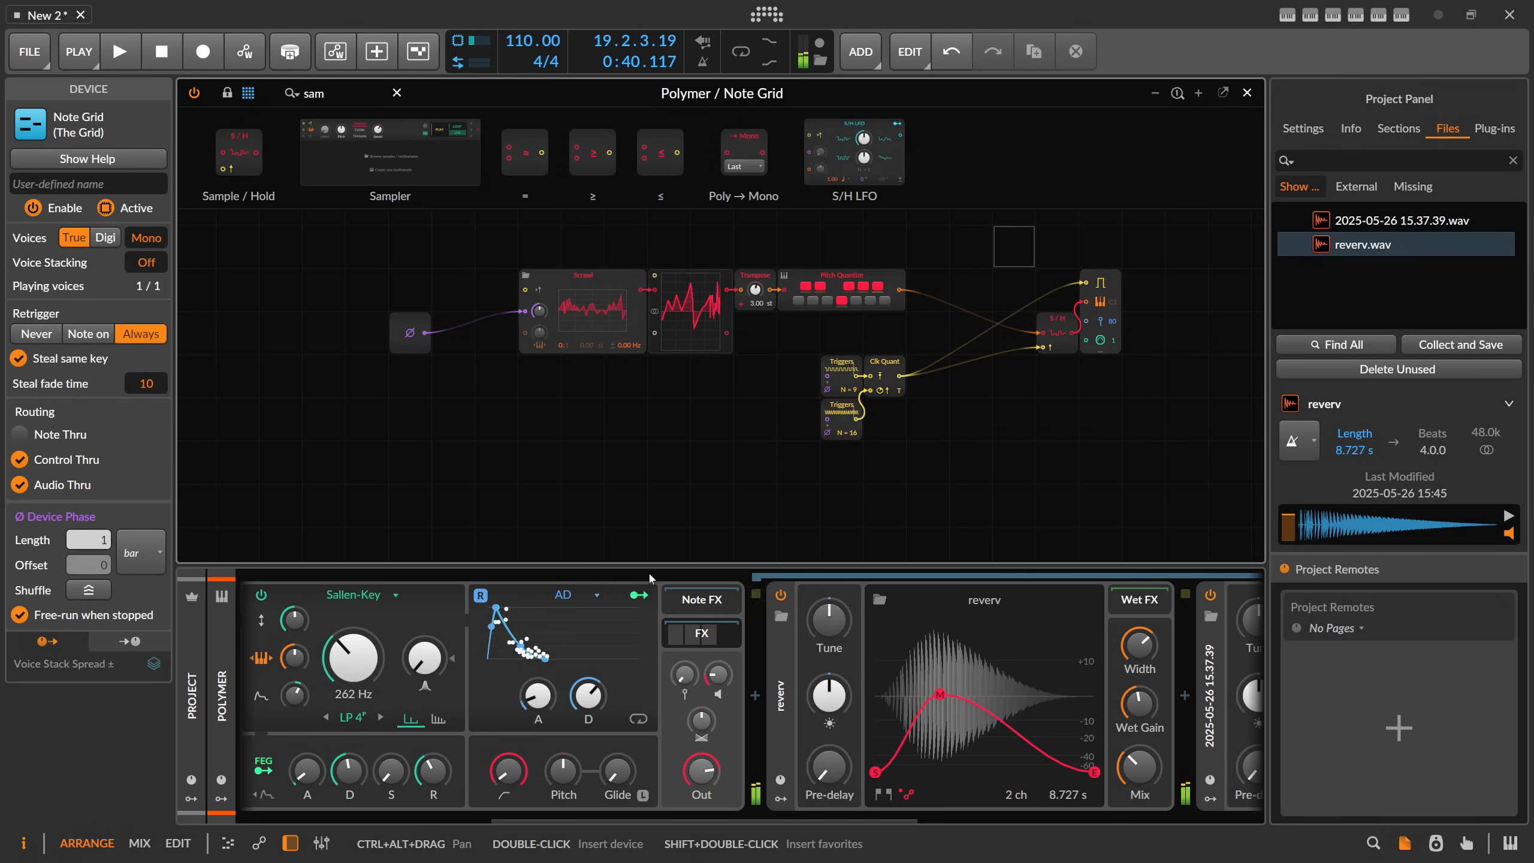
{"action": "left_click", "coordinate": [423, 336]}
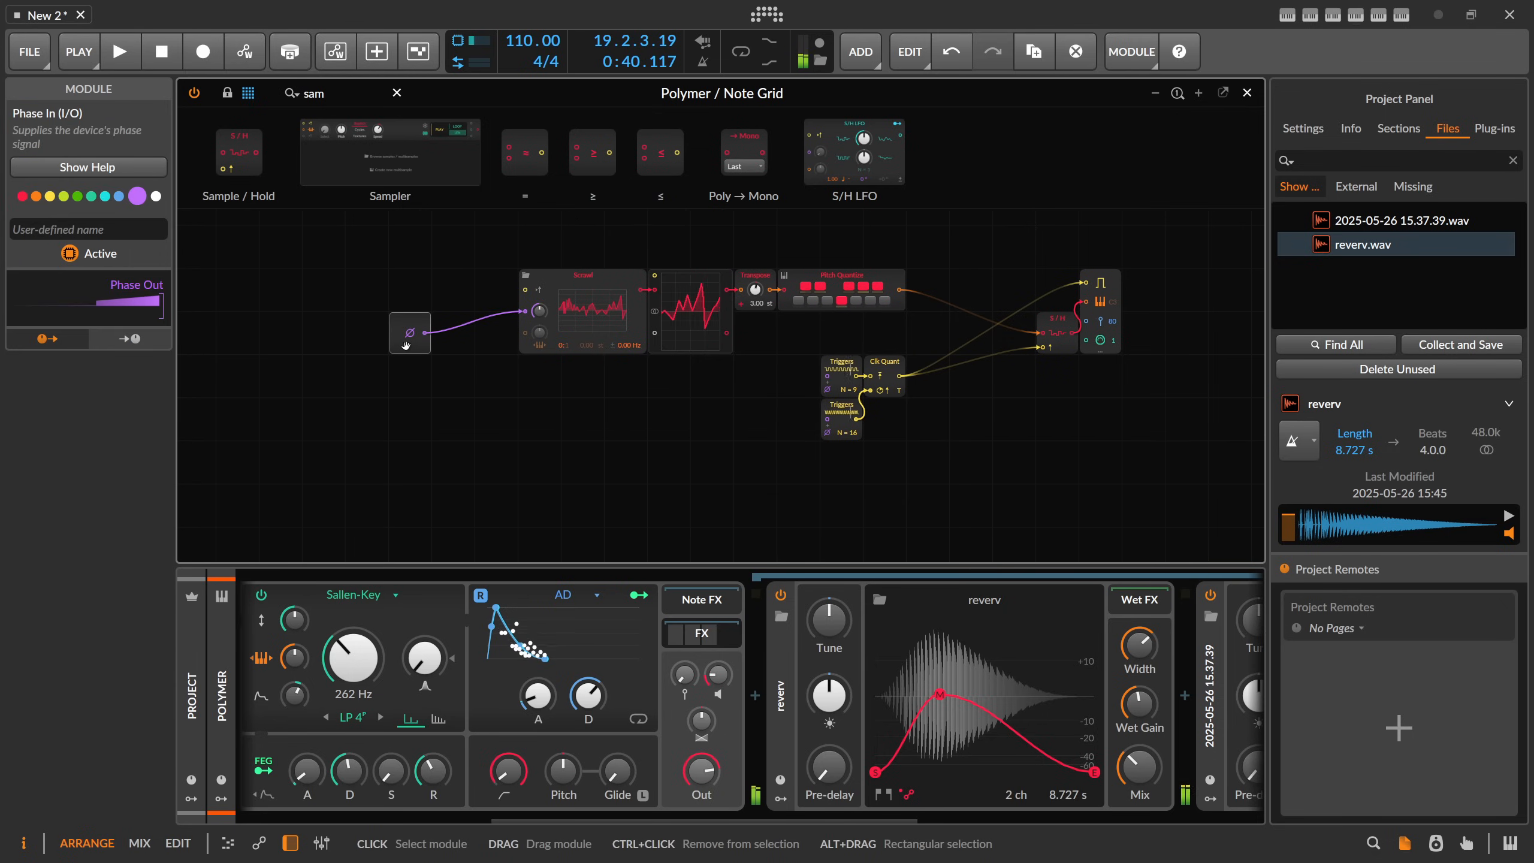
{"action": "left_click_drag", "start_coordinate": [336, 95], "coordinate": [213, 97]}
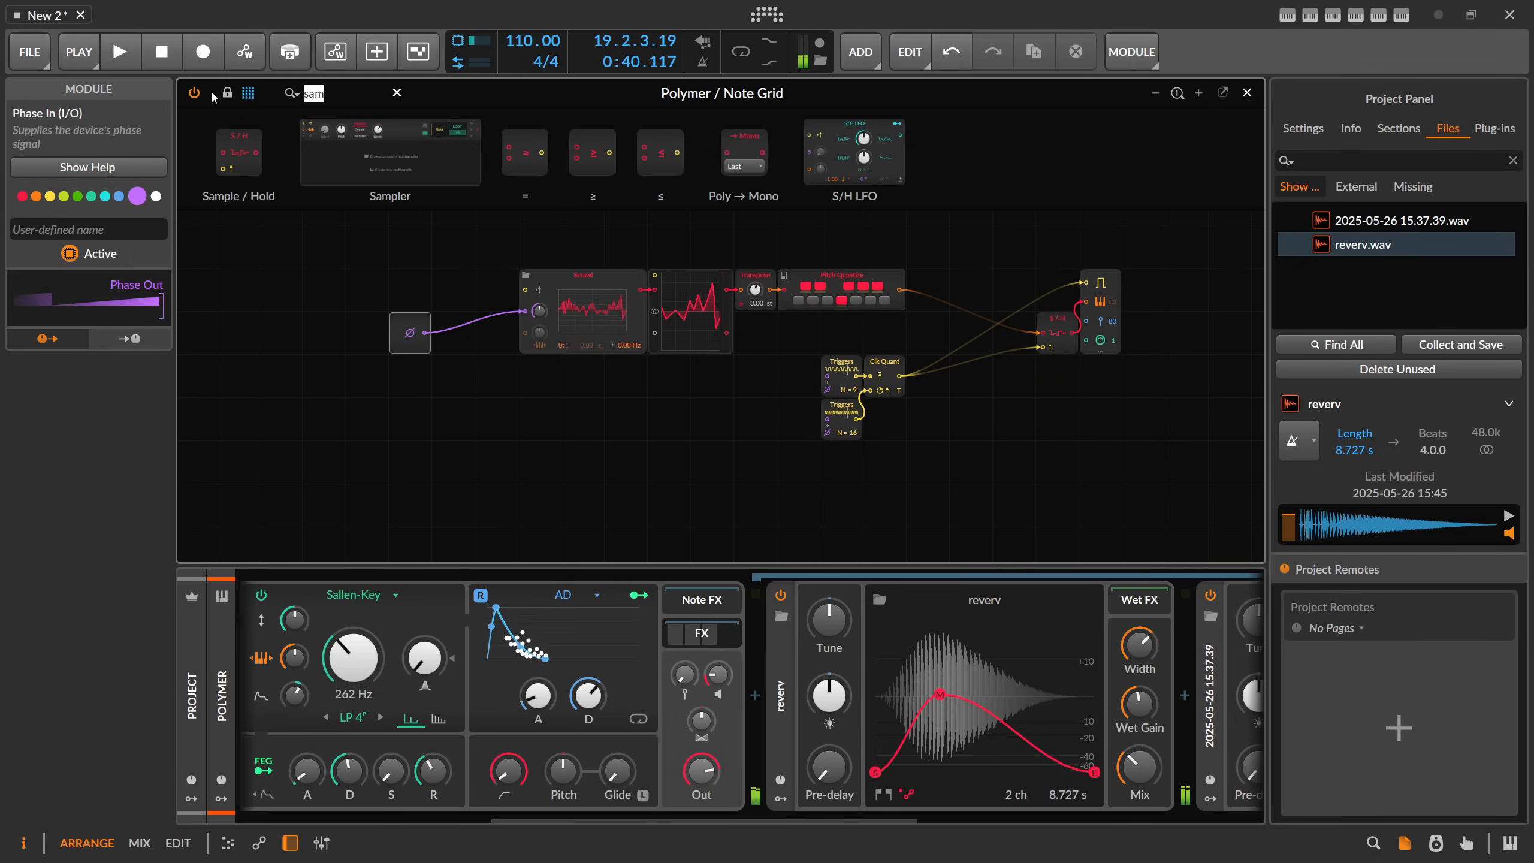
{"action": "type", "text": "trans"}
{"action": "left_click_drag", "start_coordinate": [437, 156], "coordinate": [373, 409]}
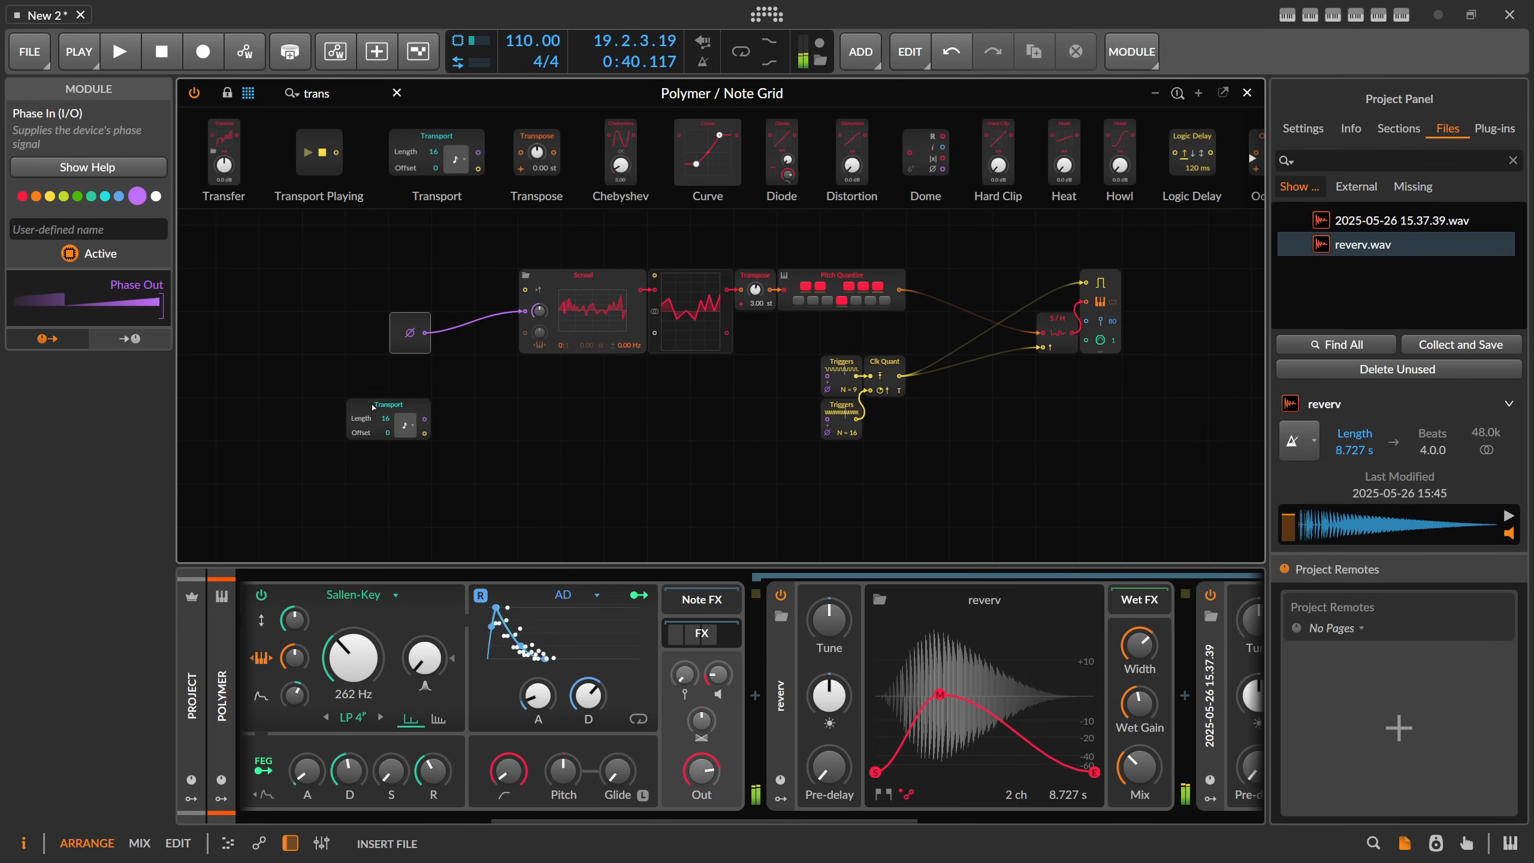
Step: Set the Transport module's timebase to bar and its length to 2
{"action": "scroll", "coordinate": [369, 409], "scroll_direction": "up", "scroll_amount": 5}
{"action": "left_click", "coordinate": [436, 437]}
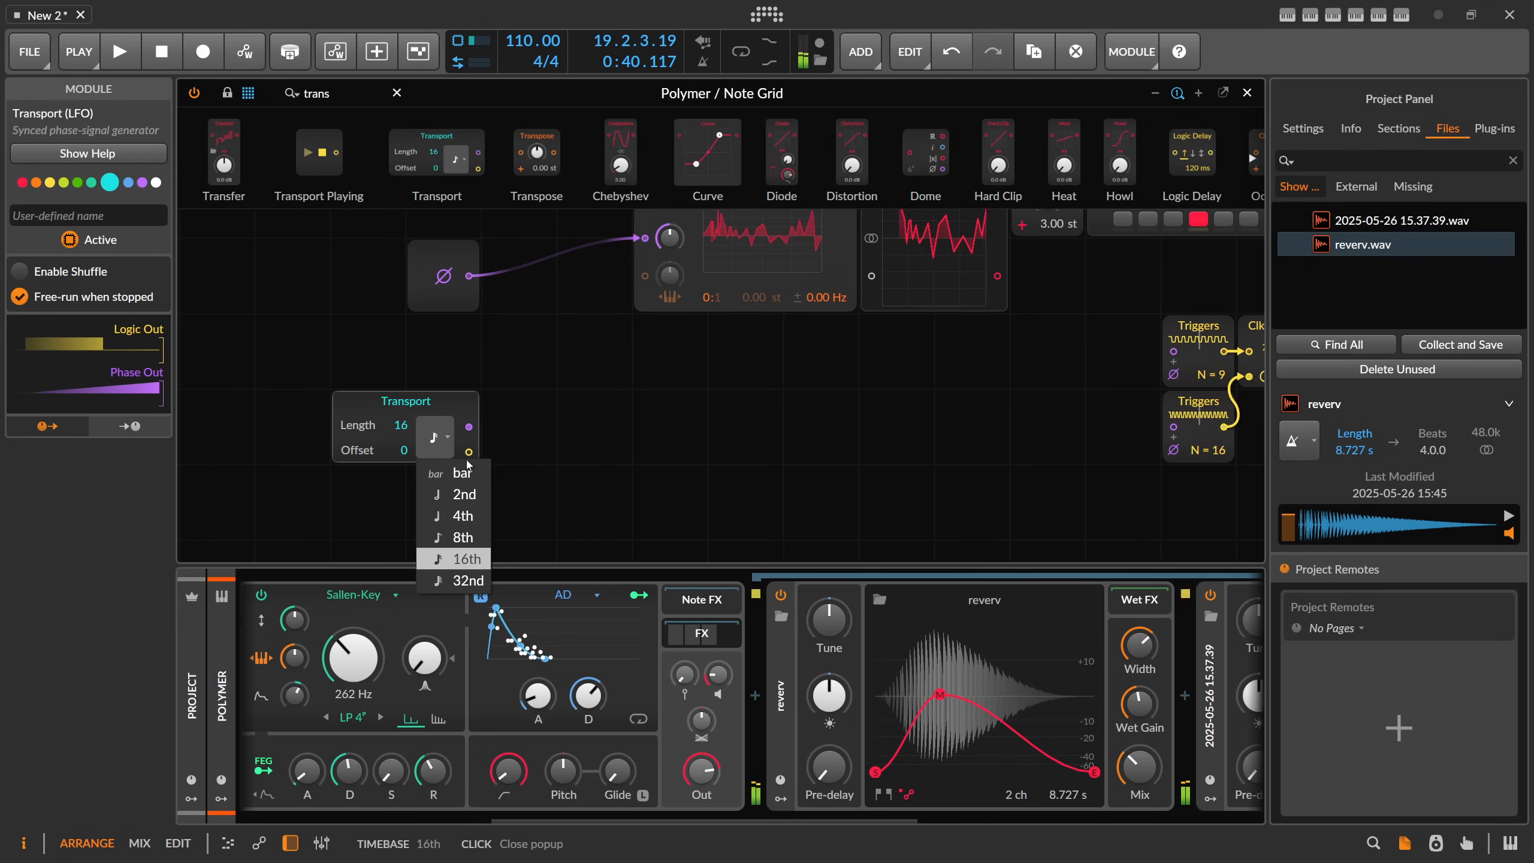
{"action": "left_click", "coordinate": [462, 473]}
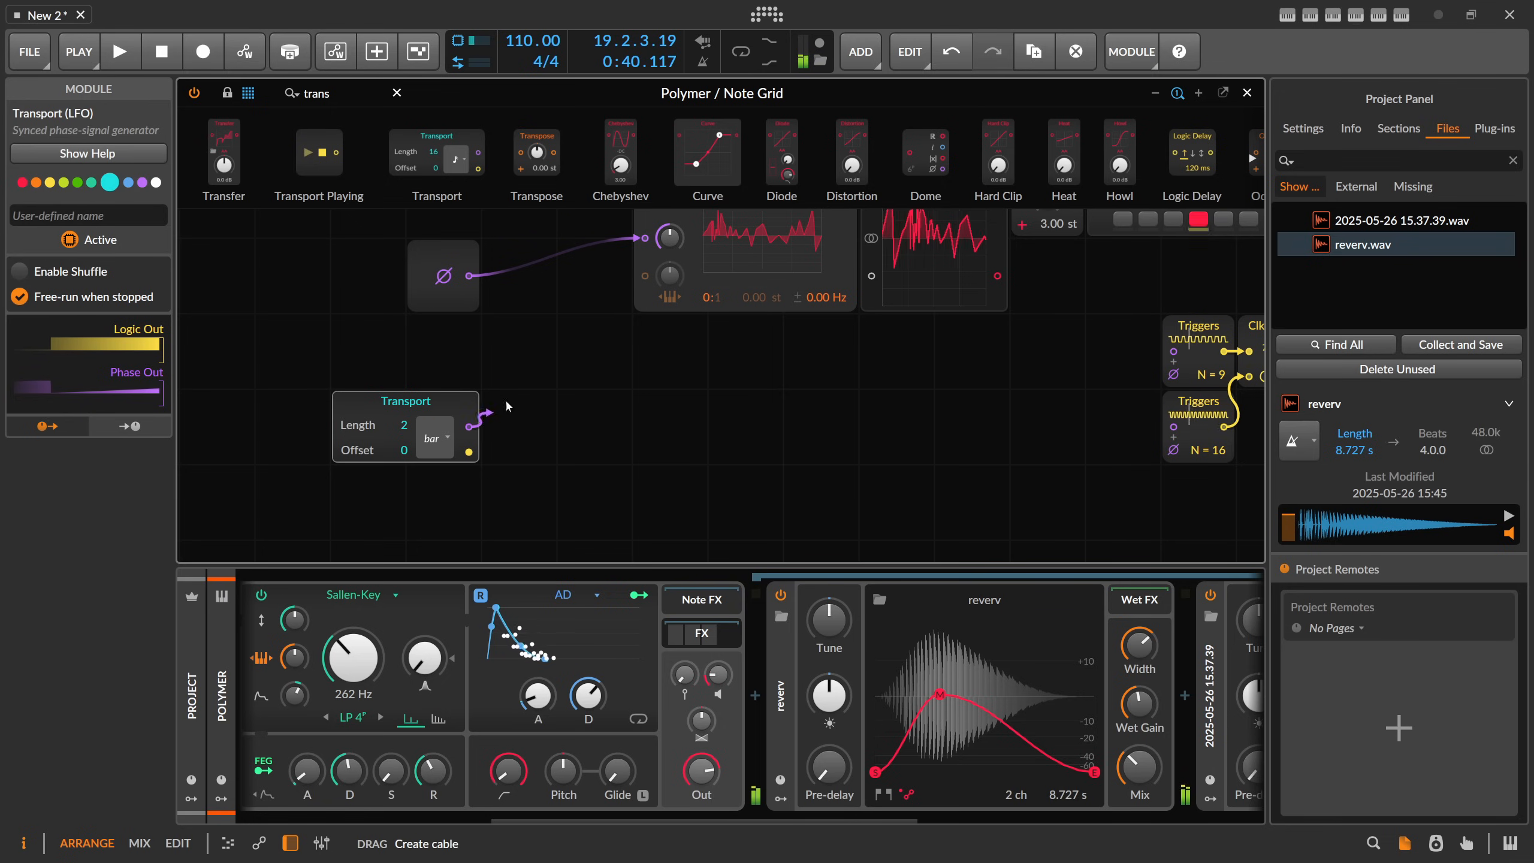
Step: Connect Transport's phase output to Scrawl's phase input and delete the Phase In module
{"action": "left_click_drag", "start_coordinate": [506, 405], "coordinate": [645, 238]}
{"action": "left_click", "coordinate": [474, 263]}
{"action": "key", "text": "Delete"}
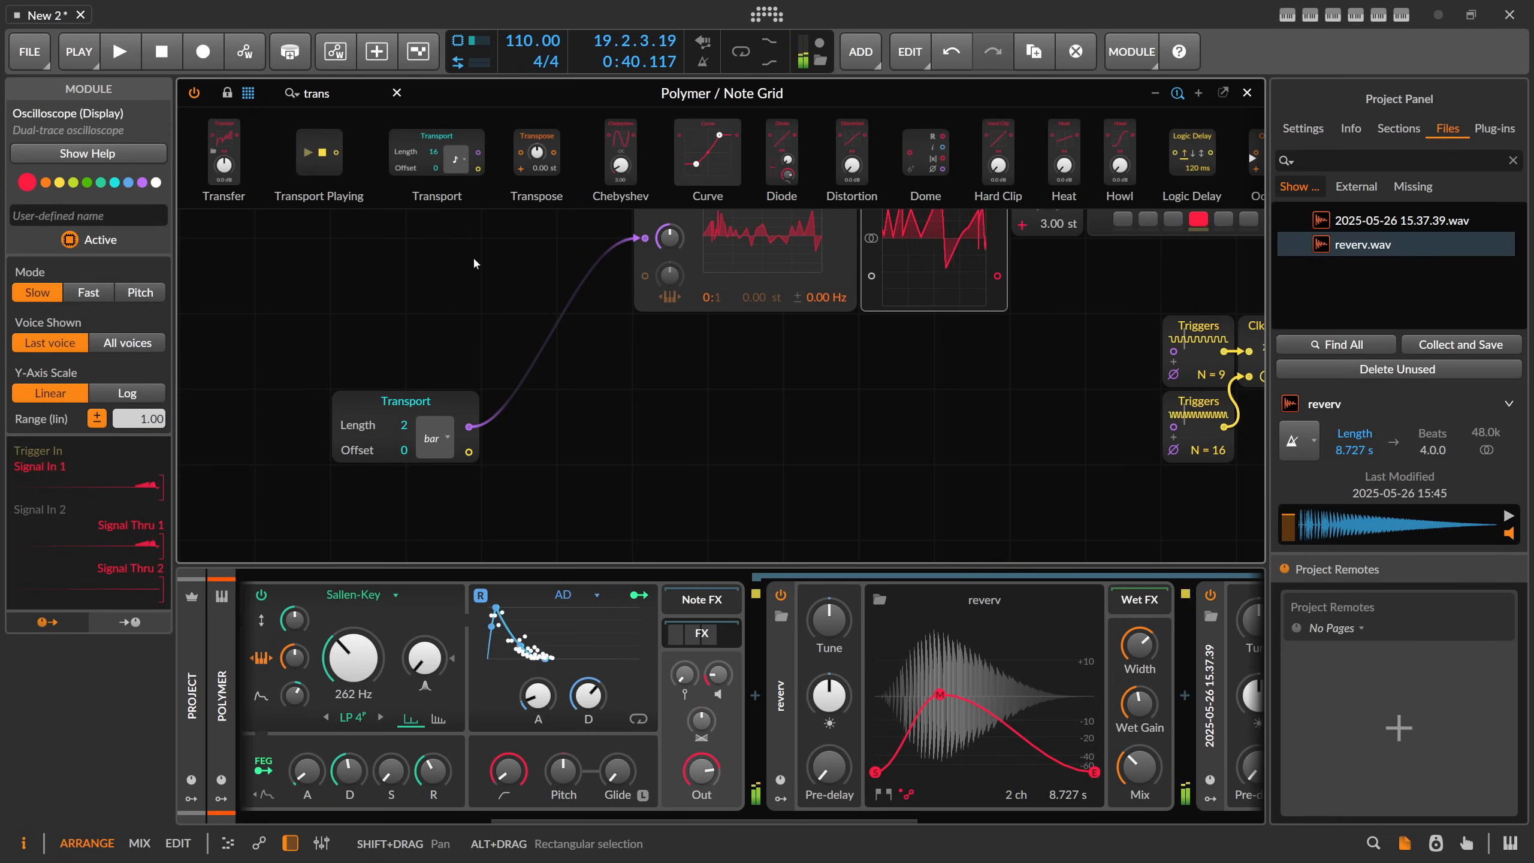
Step: Reopen Scrawl's curve and shift all selected points down together until the second point sits on the zero line
{"action": "scroll", "coordinate": [474, 263], "scroll_direction": "down", "scroll_amount": 1}
{"action": "left_click_drag", "start_coordinate": [581, 282], "coordinate": [463, 347]}
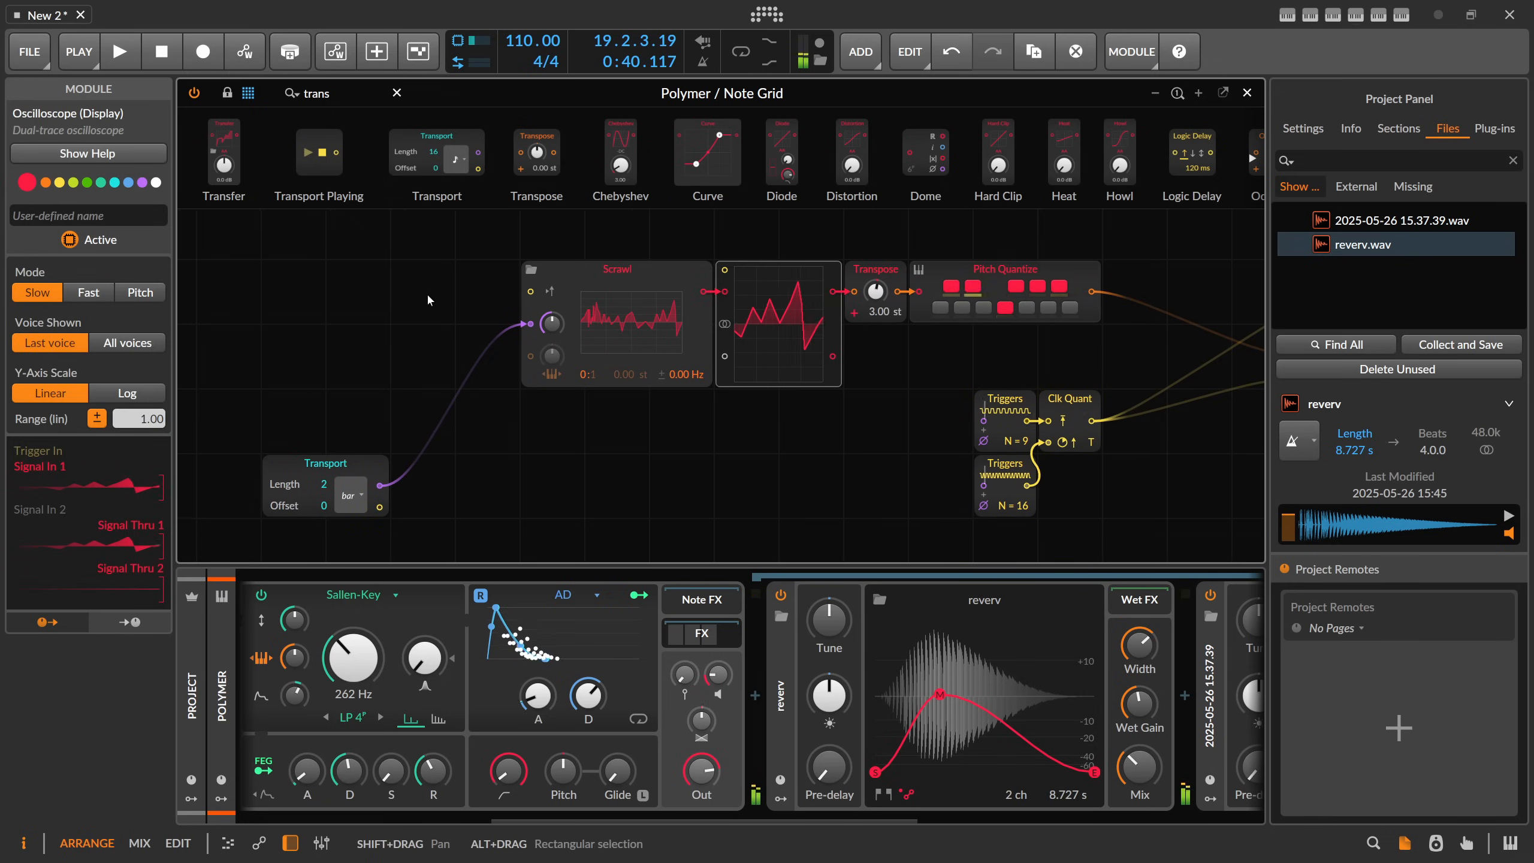
{"action": "left_click", "coordinate": [619, 321]}
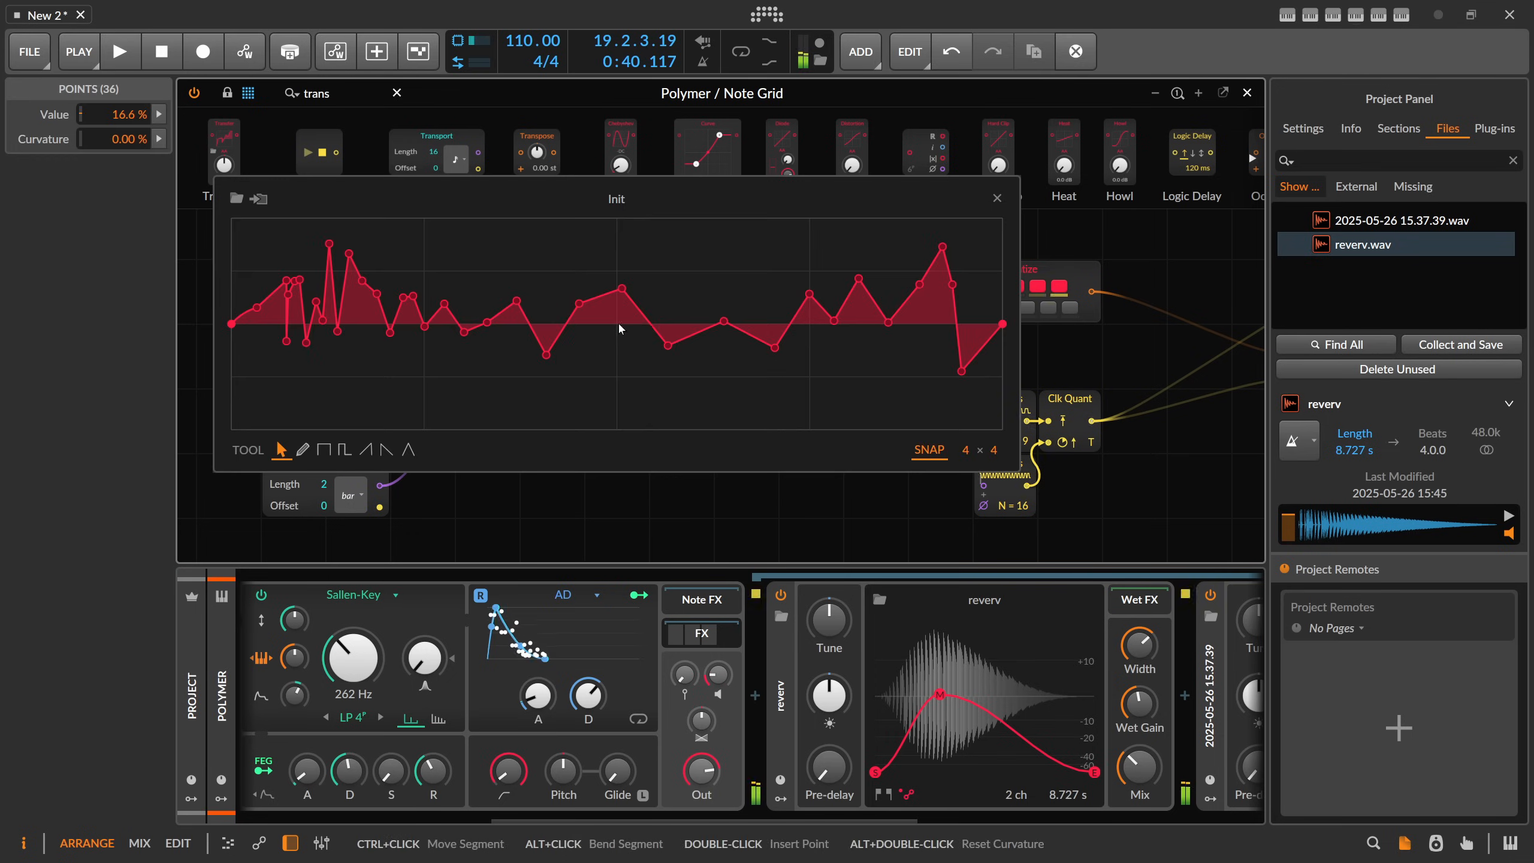
{"action": "left_click_drag", "start_coordinate": [257, 307], "coordinate": [258, 324]}
Step: Raise the curve's last low point to -31.7 % and move the second point slightly later along the zero line
{"action": "left_click", "coordinate": [930, 388]}
{"action": "left_click_drag", "start_coordinate": [964, 387], "coordinate": [967, 358]}
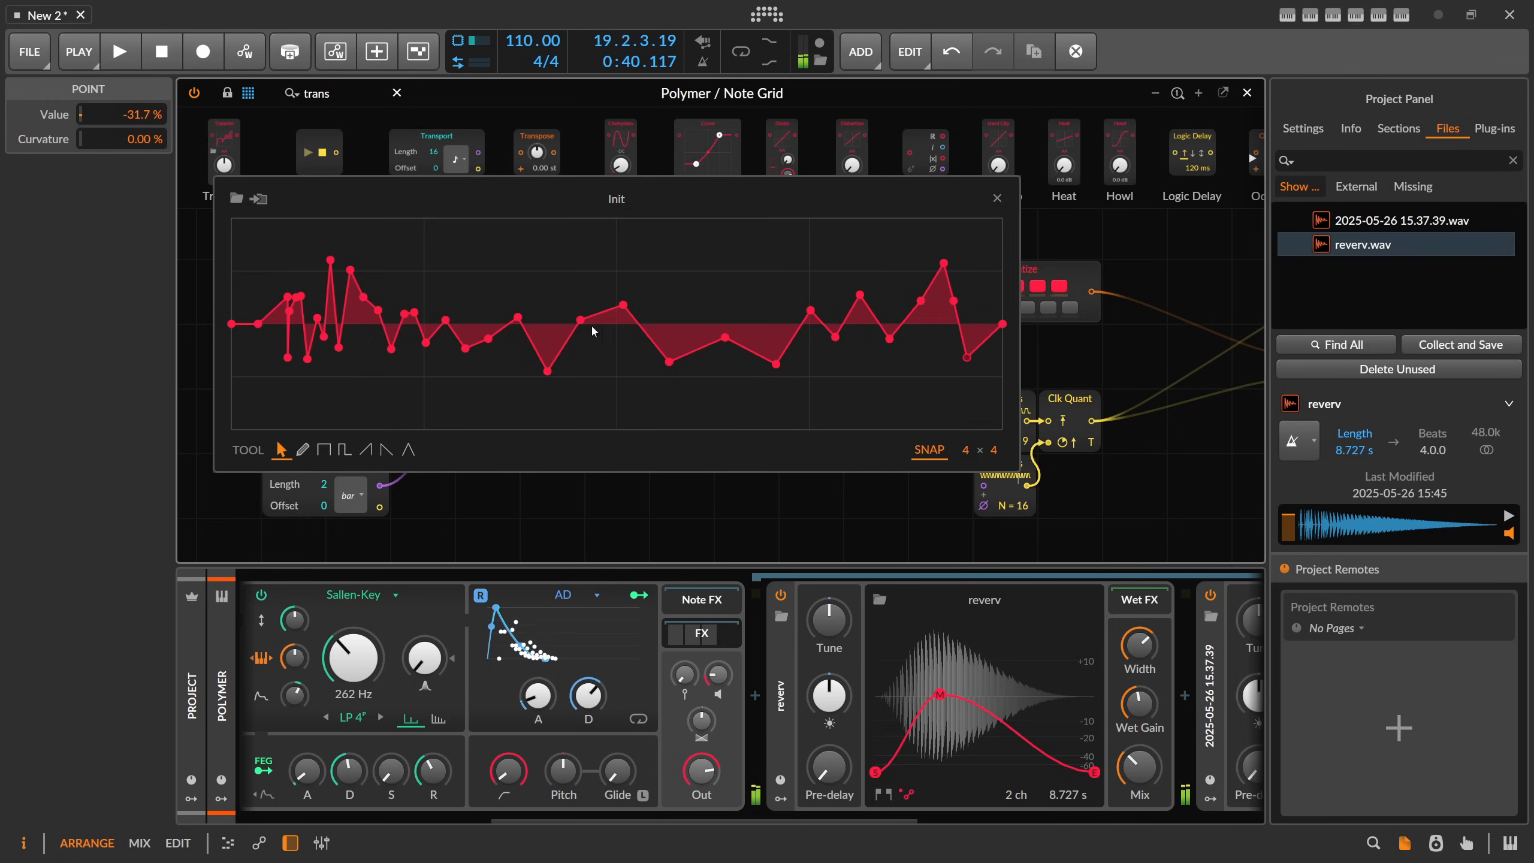
{"action": "left_click_drag", "start_coordinate": [259, 325], "coordinate": [276, 325]}
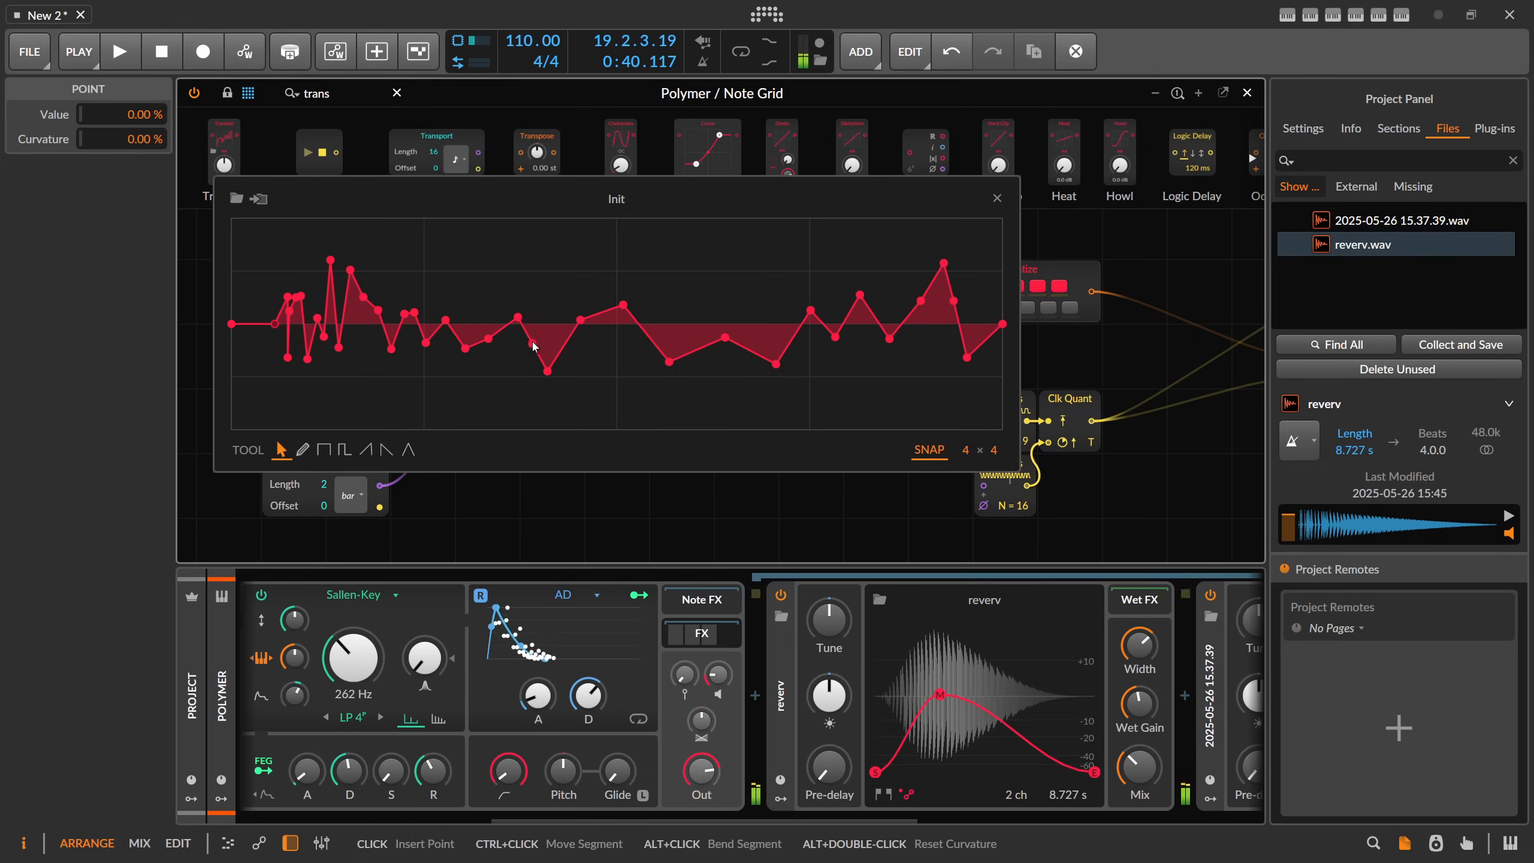
Step: Move the curve's low point past the midpoint onto the zero line and compress the values of all 36 inner points to about half
{"action": "left_click_drag", "start_coordinate": [725, 338], "coordinate": [675, 327]}
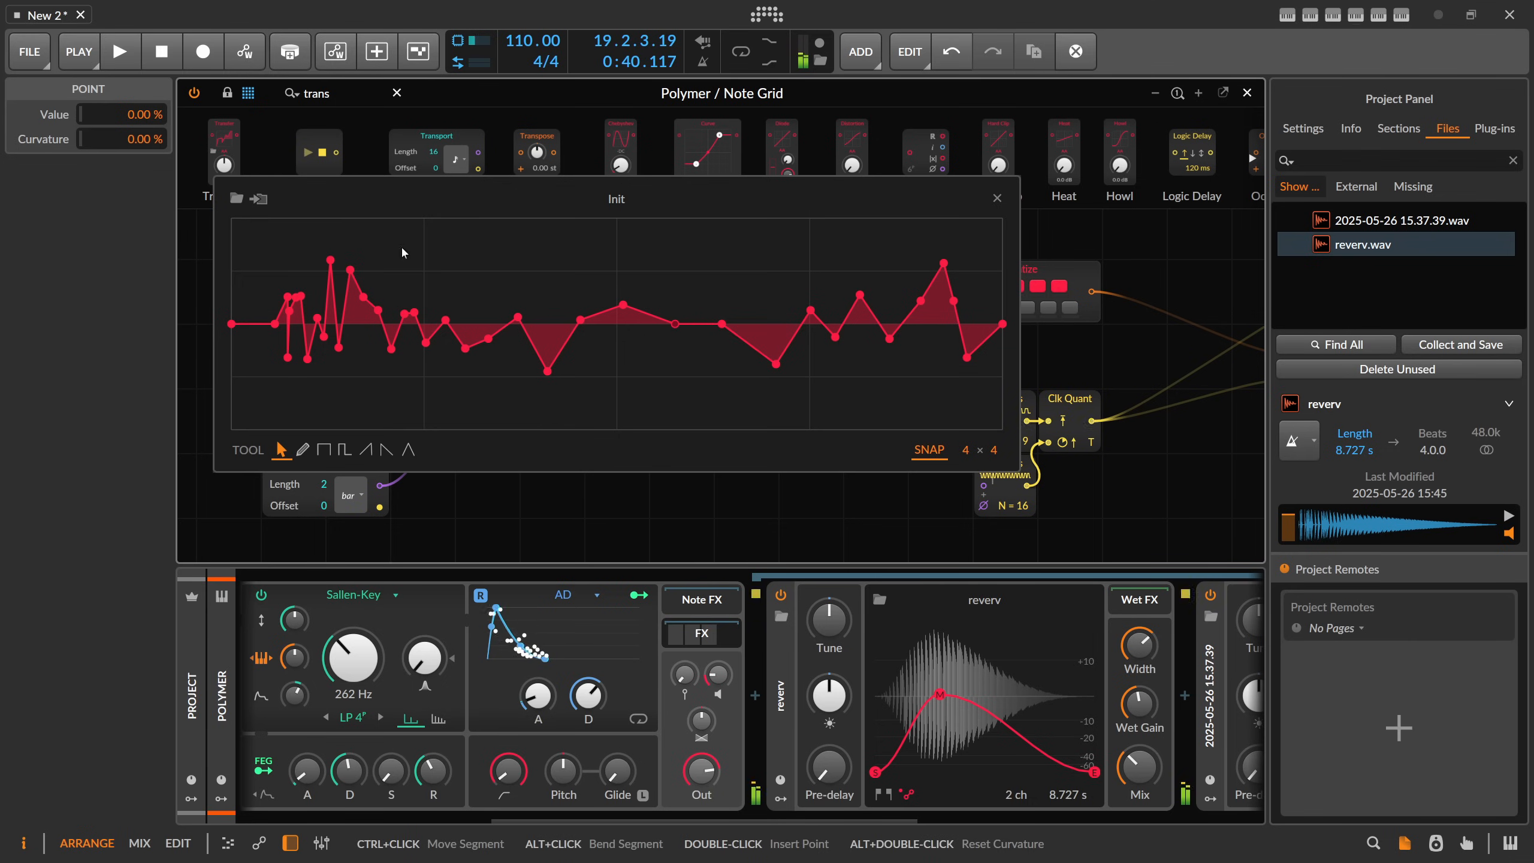
{"action": "left_click_drag", "start_coordinate": [263, 242], "coordinate": [984, 427]}
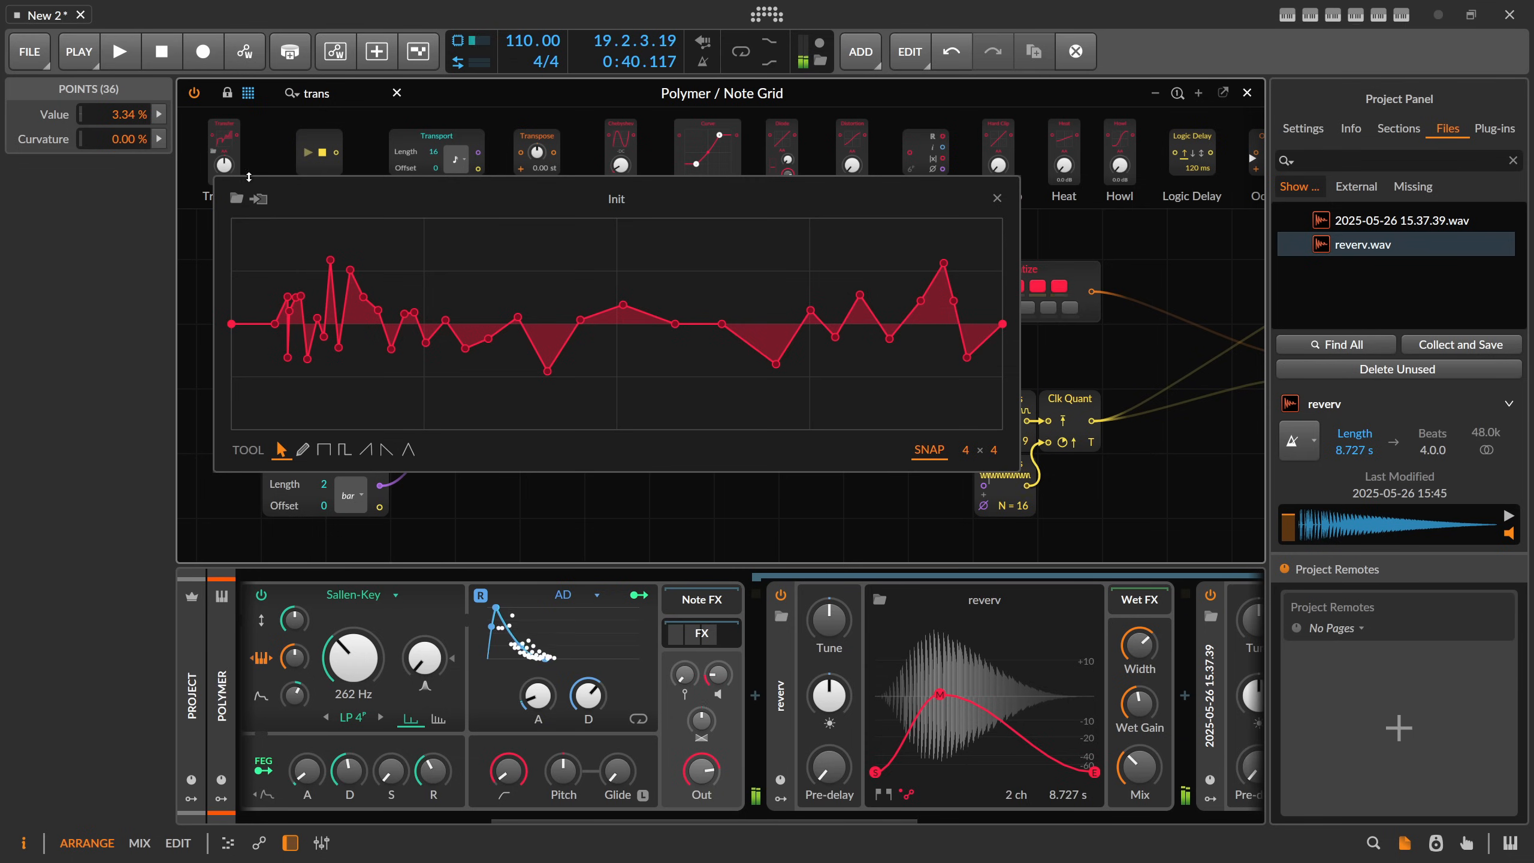
{"action": "left_click", "coordinate": [158, 114]}
{"action": "left_click_drag", "start_coordinate": [358, 227], "coordinate": [358, 254]}
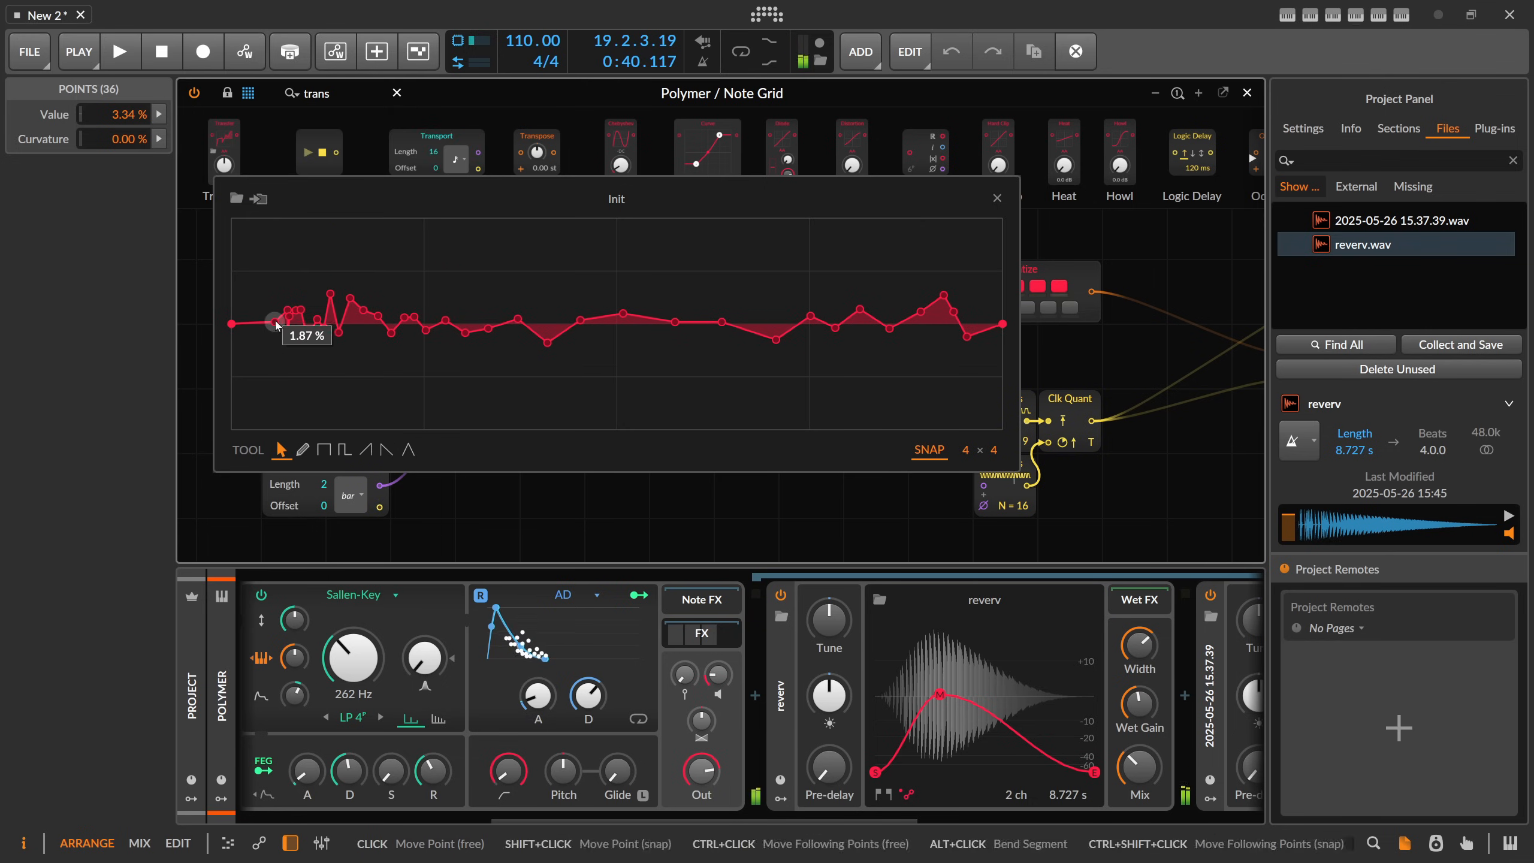
Step: Shift the compressed points so the second point sits at 0.00 %, nudge it slightly later and close the curve editor
{"action": "left_click_drag", "start_coordinate": [274, 321], "coordinate": [274, 323]}
{"action": "left_click", "coordinate": [264, 341]}
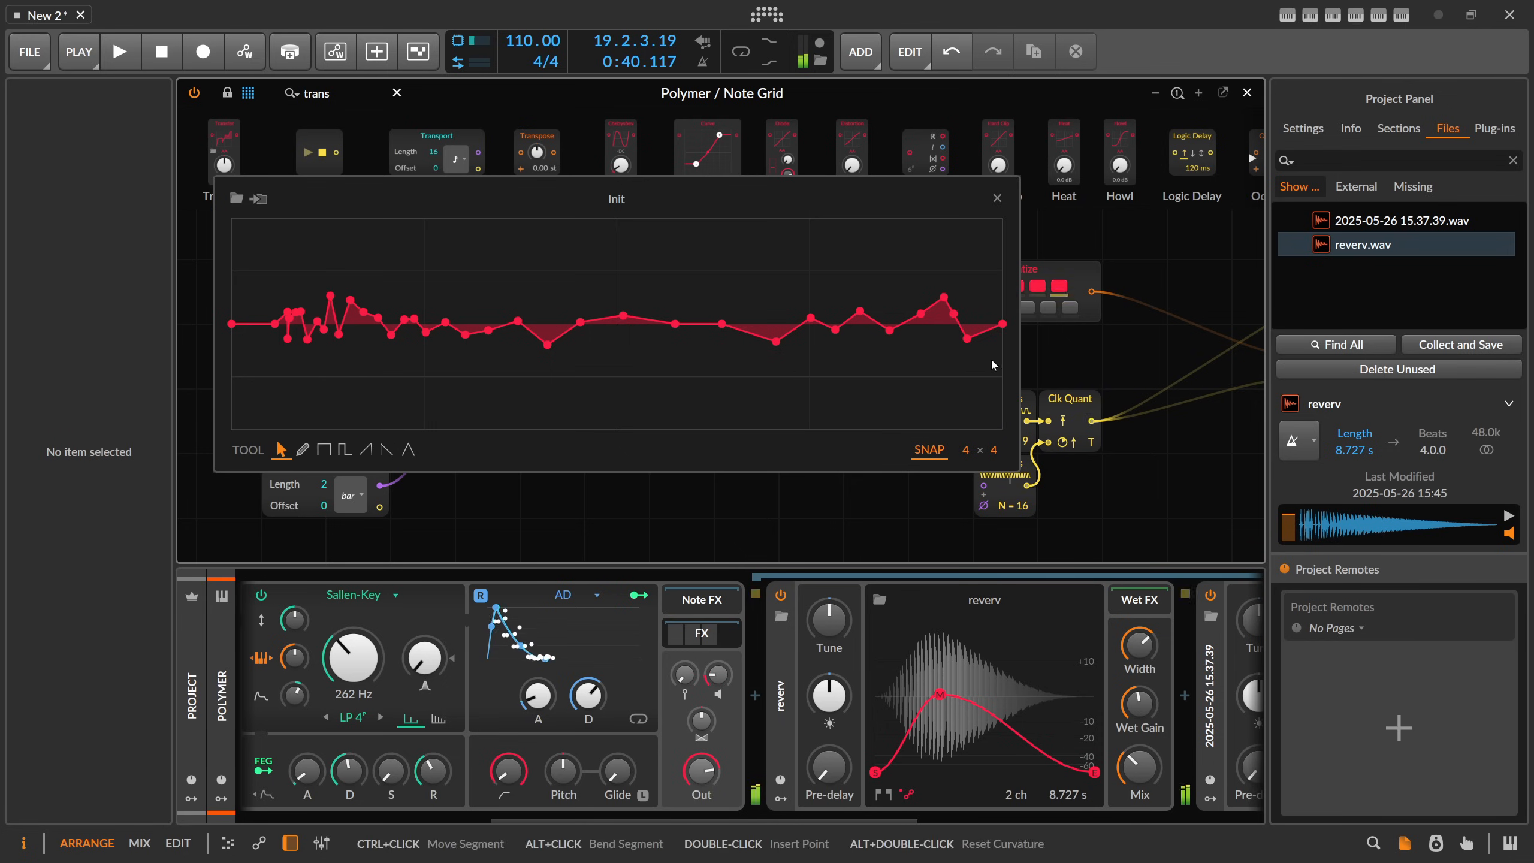
{"action": "left_click", "coordinate": [999, 326]}
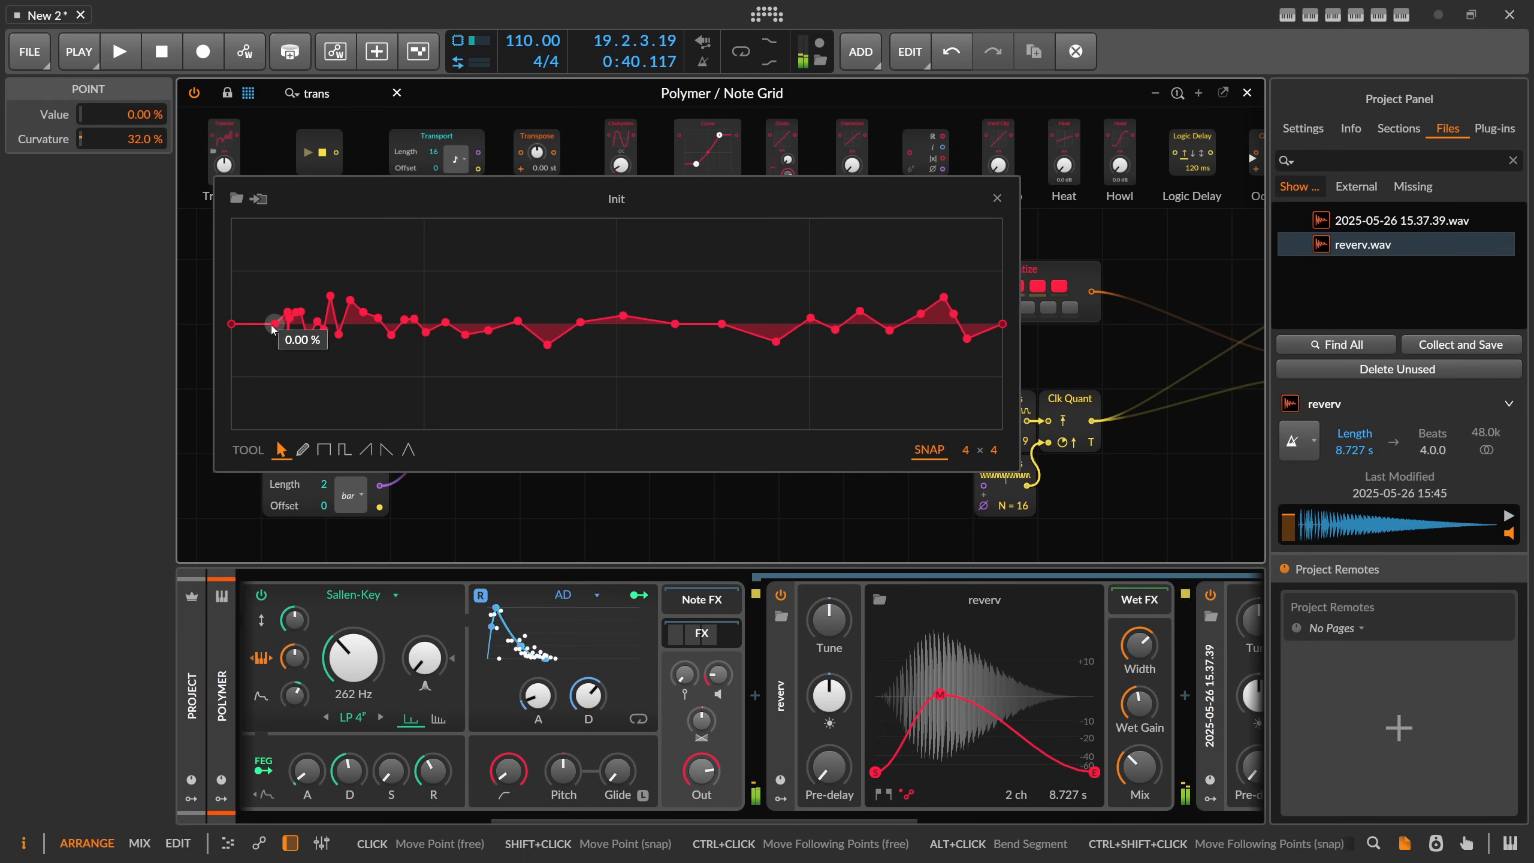
{"action": "left_click_drag", "start_coordinate": [275, 325], "coordinate": [277, 325]}
{"action": "left_click", "coordinate": [997, 199]}
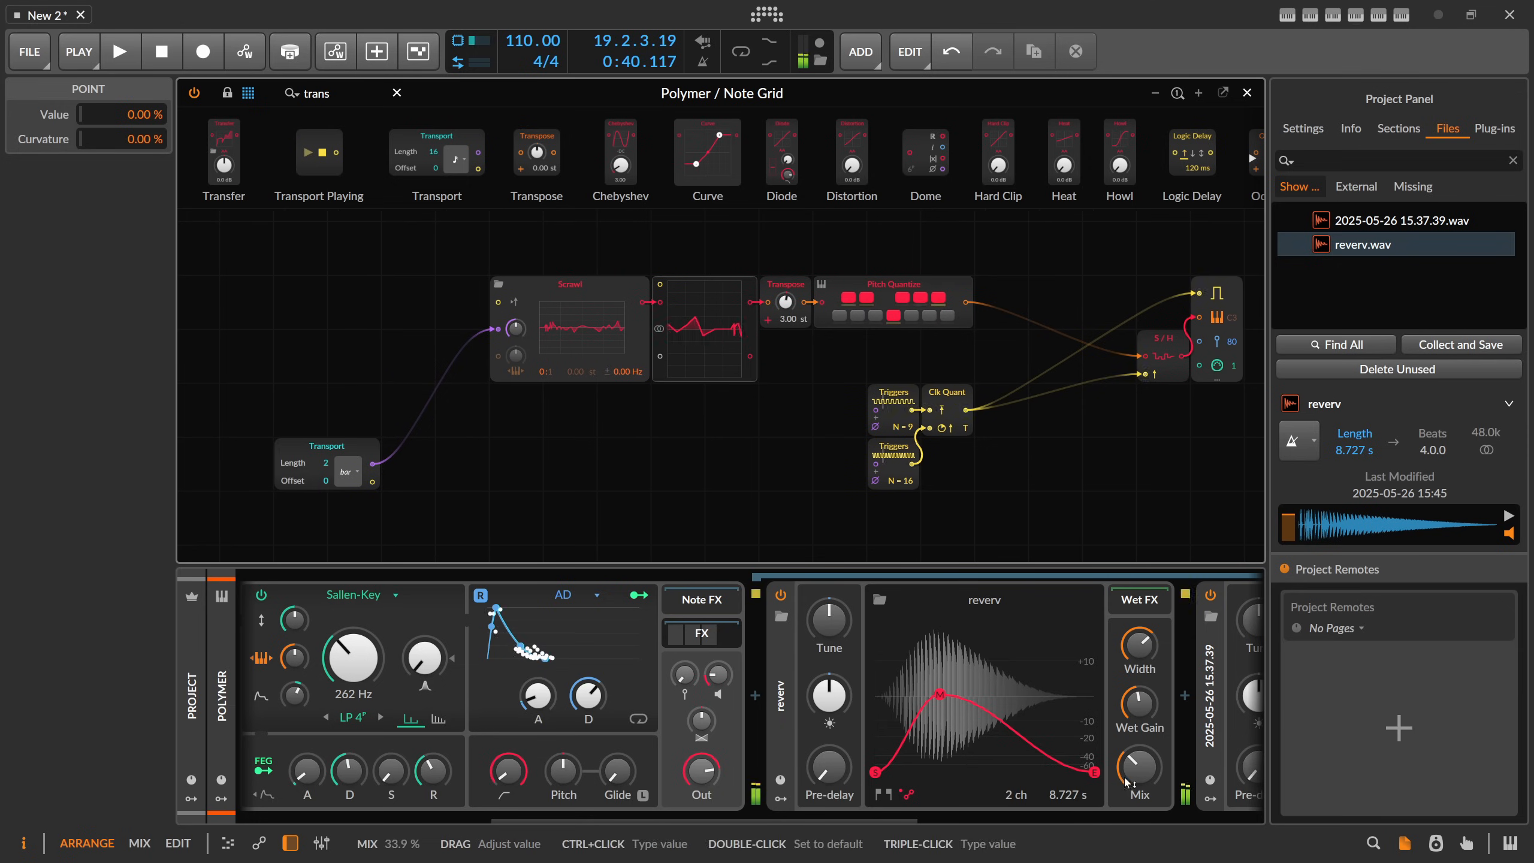
Step: Add a Modulator Out module beside Transport and connect Transport's phase output to its input
{"action": "left_click_drag", "start_coordinate": [743, 415], "coordinate": [598, 418]}
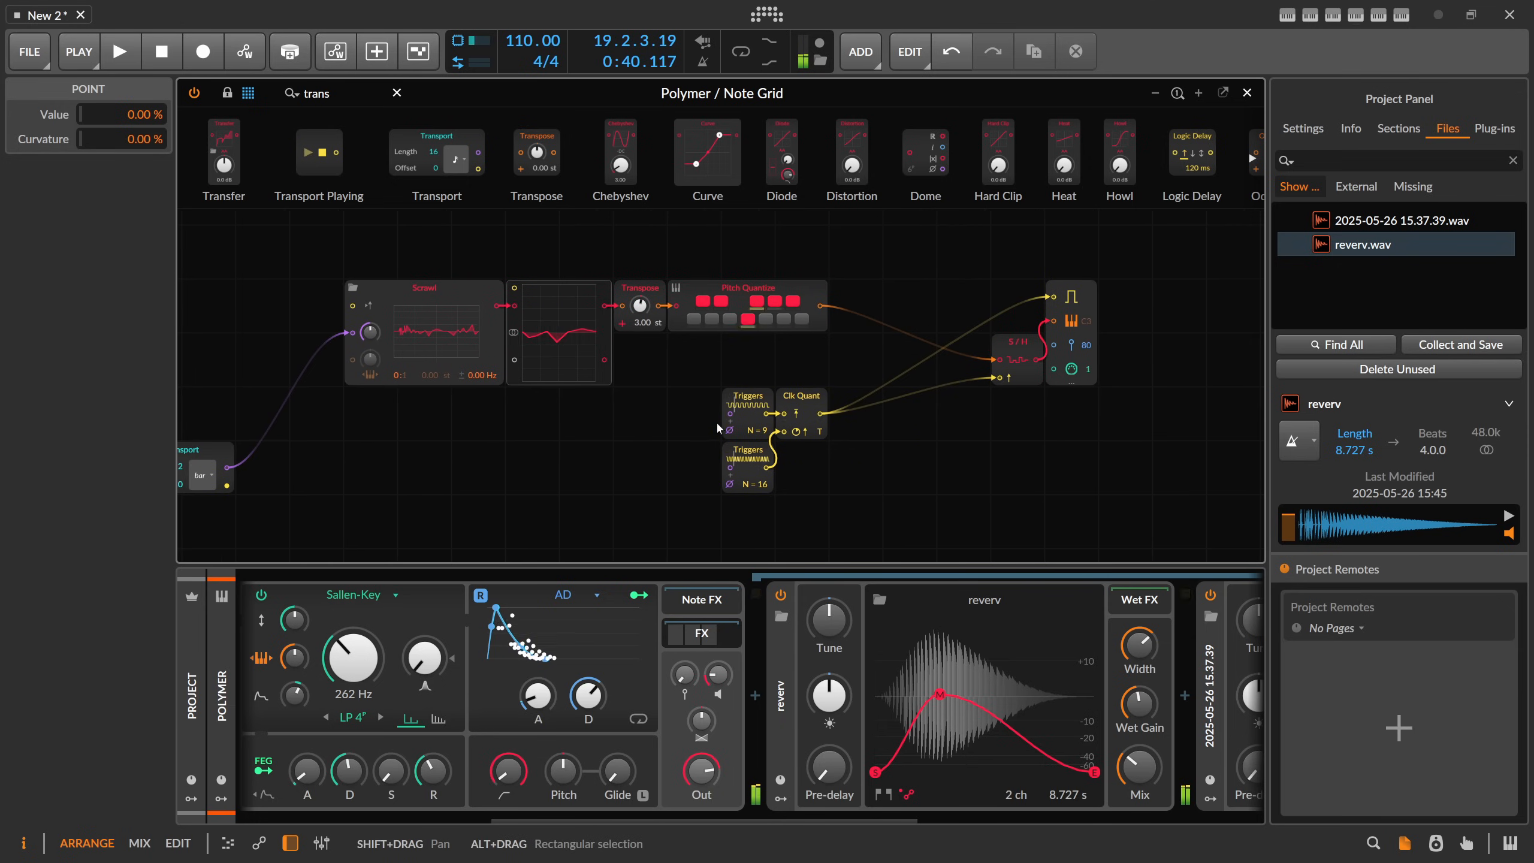
{"action": "scroll", "coordinate": [658, 422], "scroll_direction": "up", "scroll_amount": 4}
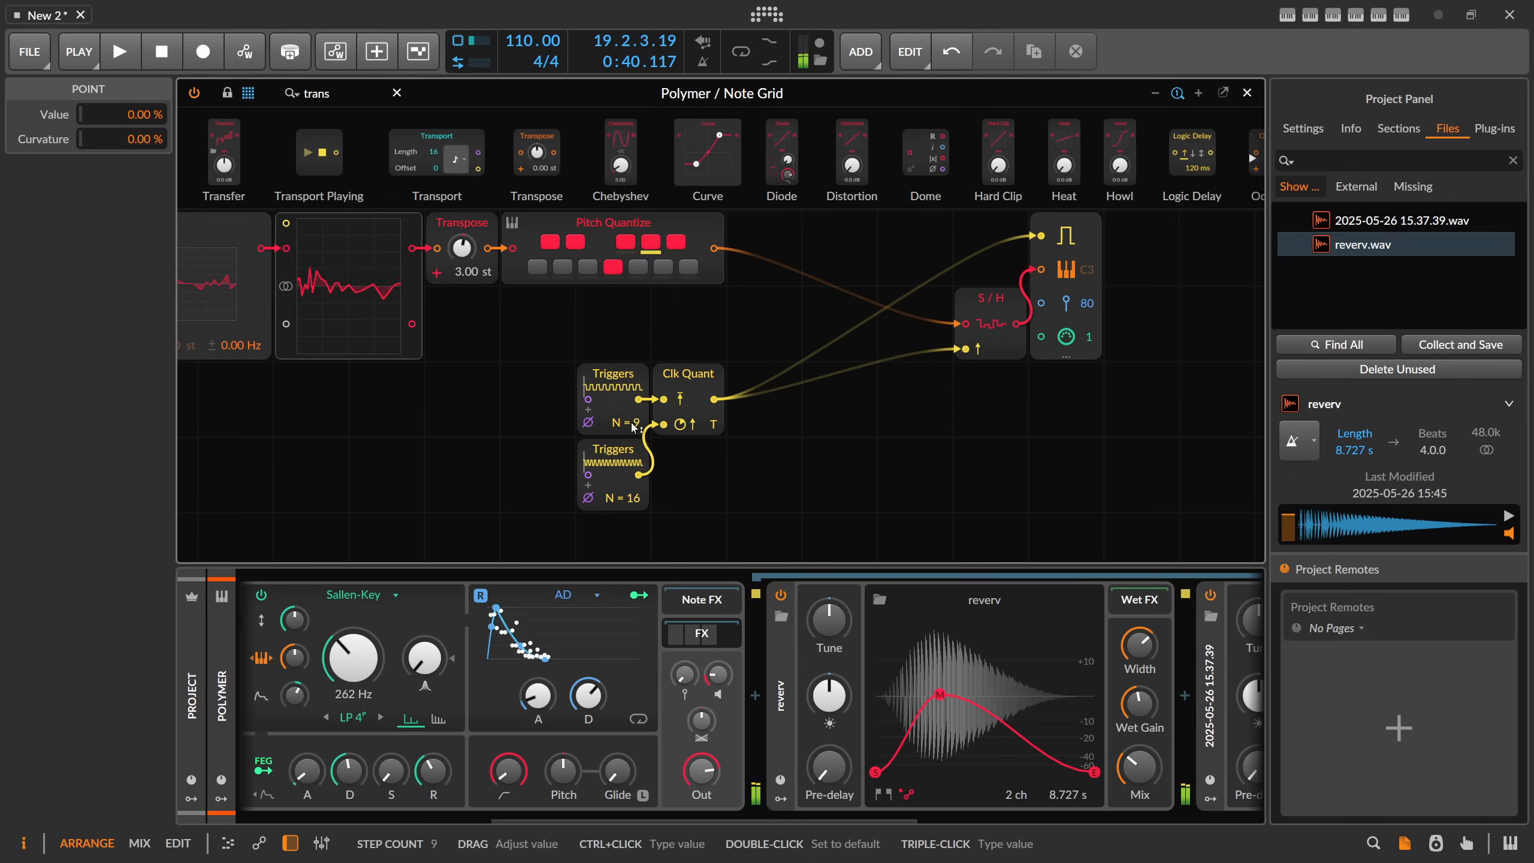
{"action": "scroll", "coordinate": [523, 413], "scroll_direction": "up", "scroll_amount": 2}
{"action": "scroll", "coordinate": [523, 413], "scroll_direction": "down", "scroll_amount": 2}
{"action": "left_click_drag", "start_coordinate": [497, 408], "coordinate": [883, 326]}
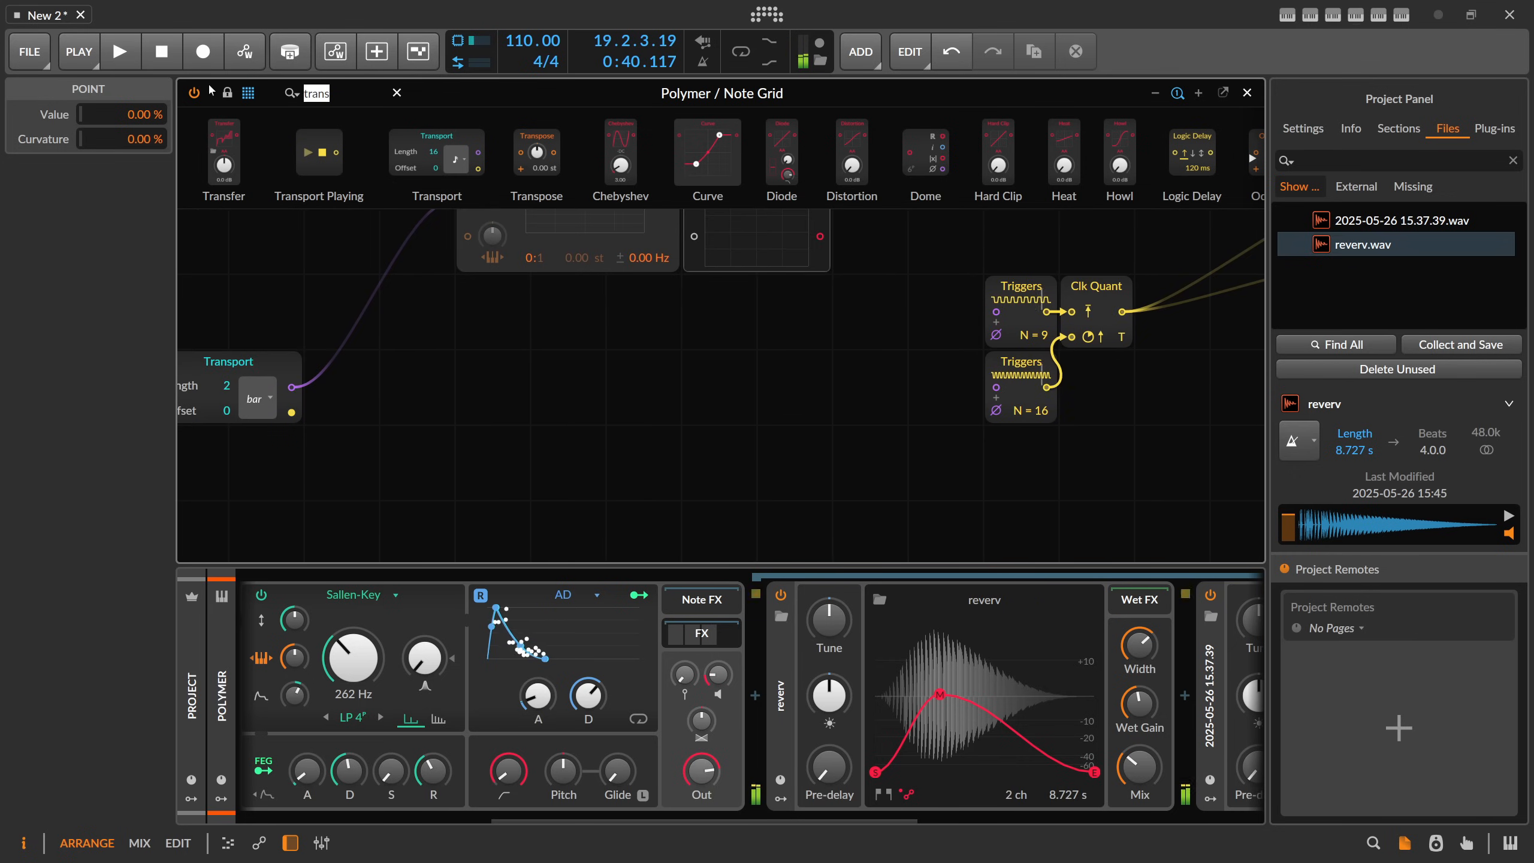
{"action": "type", "text": "mod"}
{"action": "left_click_drag", "start_coordinate": [363, 153], "coordinate": [416, 387]}
{"action": "left_click", "coordinate": [258, 359]}
{"action": "left_click_drag", "start_coordinate": [264, 327], "coordinate": [446, 319]}
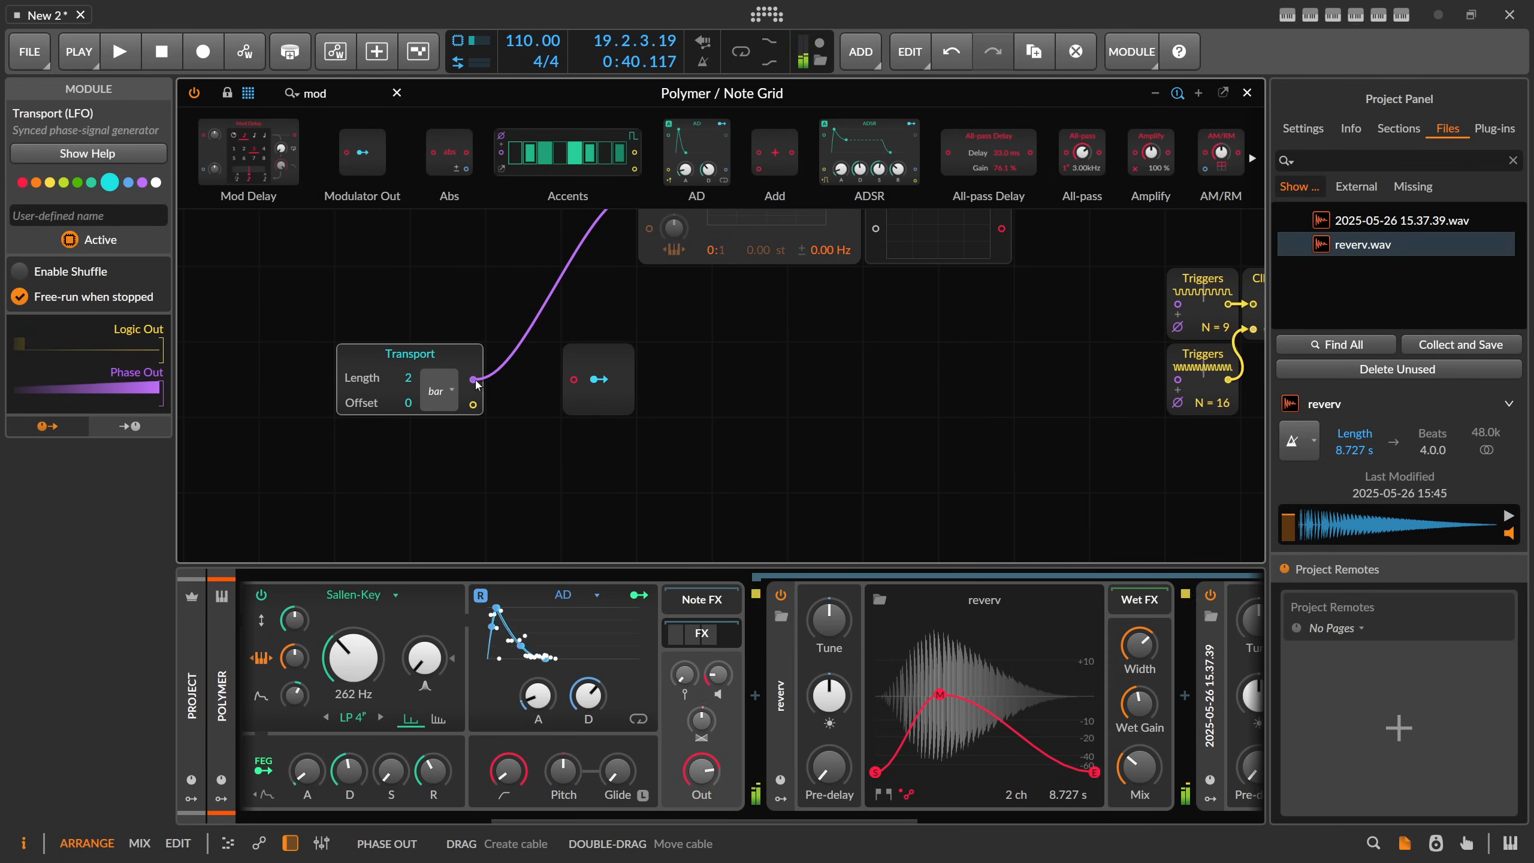
{"action": "left_click_drag", "start_coordinate": [473, 379], "coordinate": [574, 379]}
Step: Assign Modulator Out to the step count of the Triggers module with N = 9, with a modulation amount of -3.00
{"action": "left_click", "coordinate": [599, 379]}
{"action": "left_click_drag", "start_coordinate": [1109, 336], "coordinate": [801, 387]}
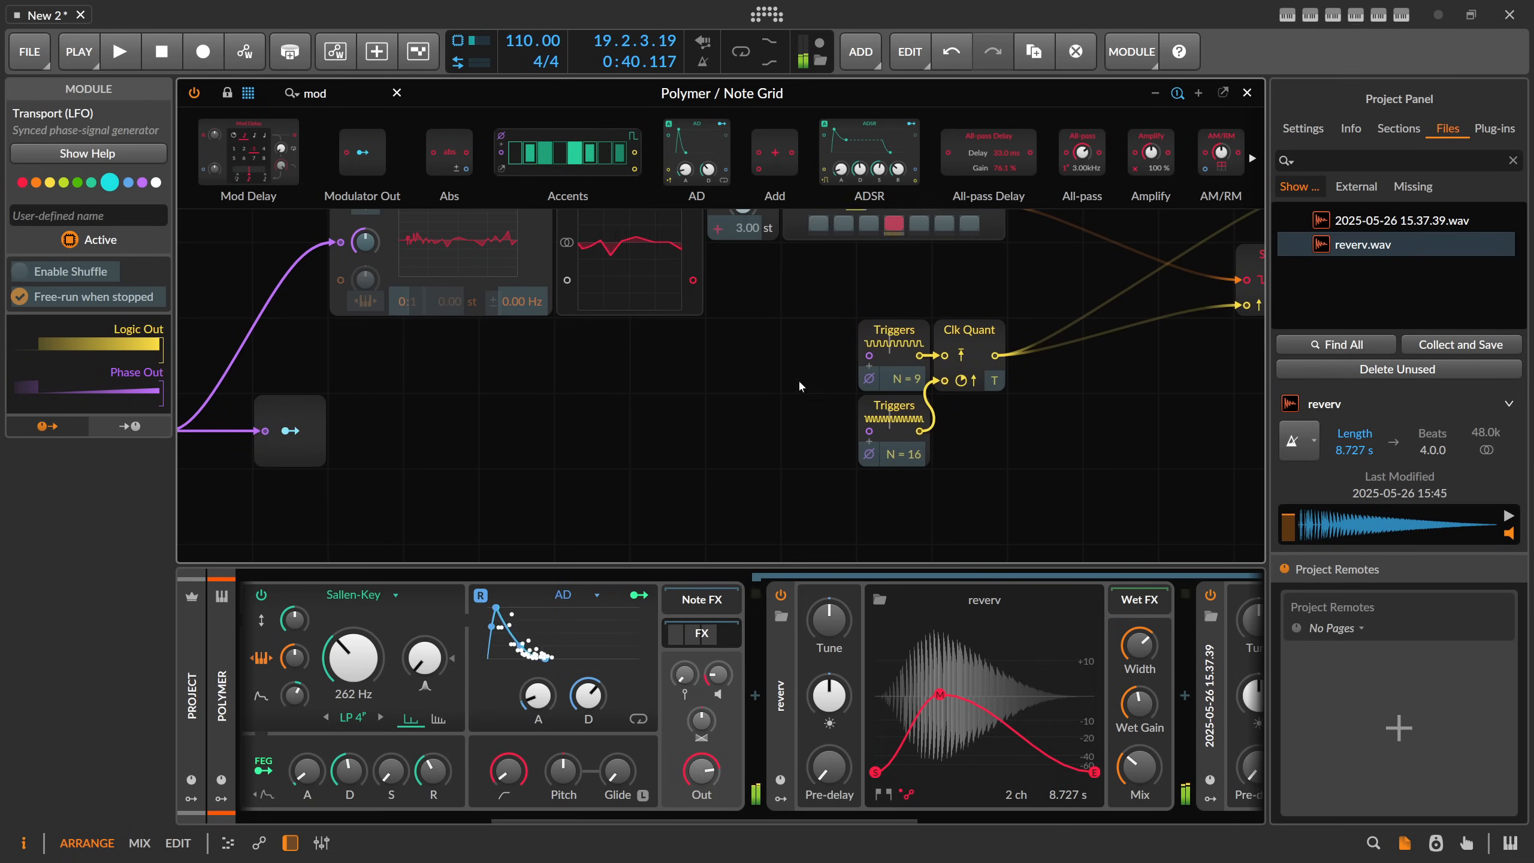
{"action": "left_click_drag", "start_coordinate": [904, 379], "coordinate": [905, 409]}
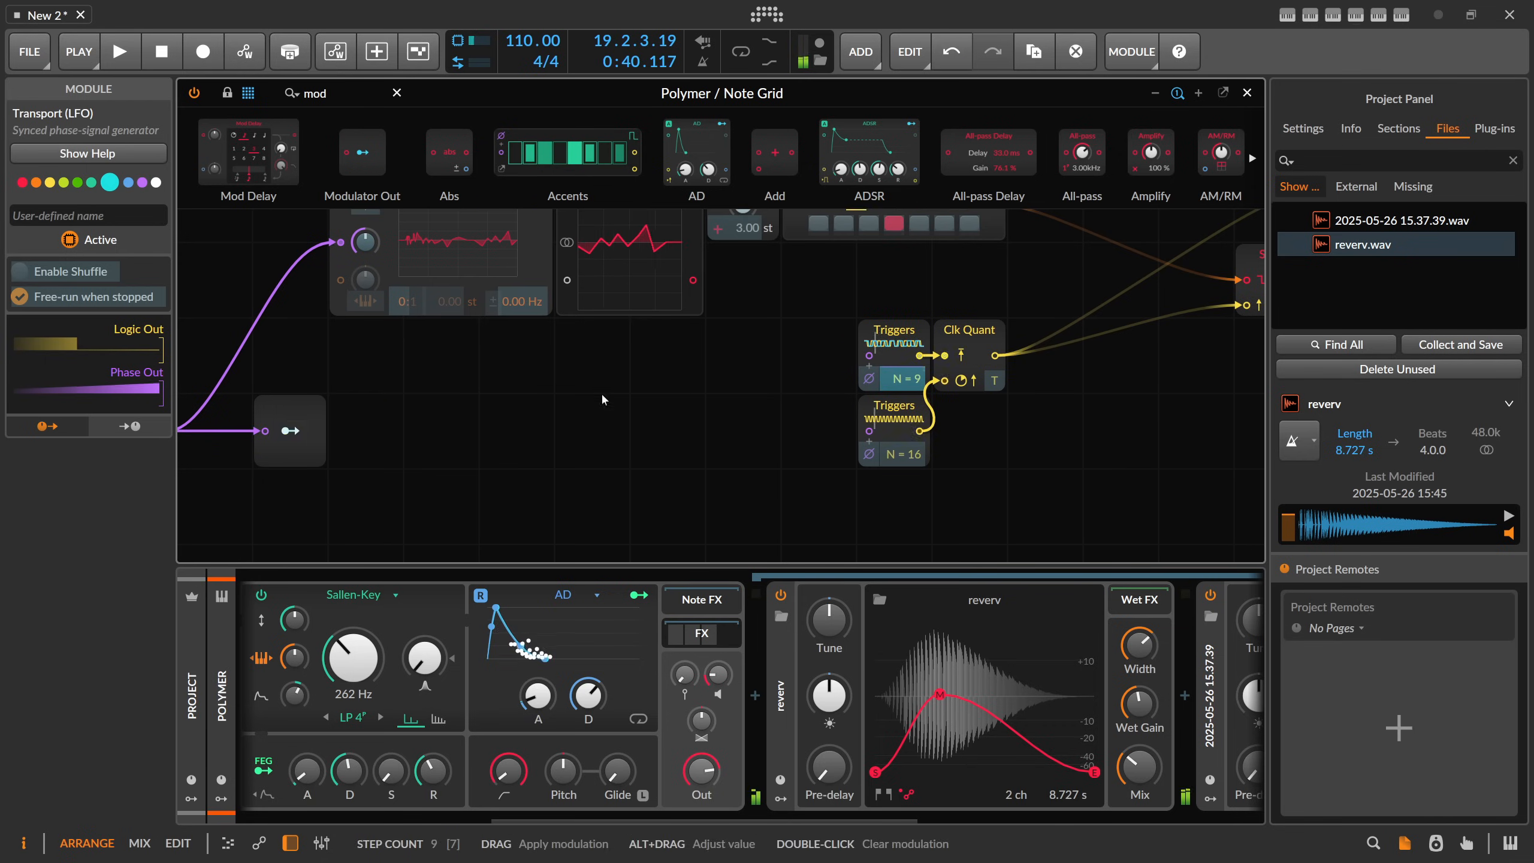
Step: Lower the Mix of the reverv convolution reverb slightly and check the effects that follow it in the device chain
{"action": "scroll", "coordinate": [482, 375], "scroll_direction": "down", "scroll_amount": 3}
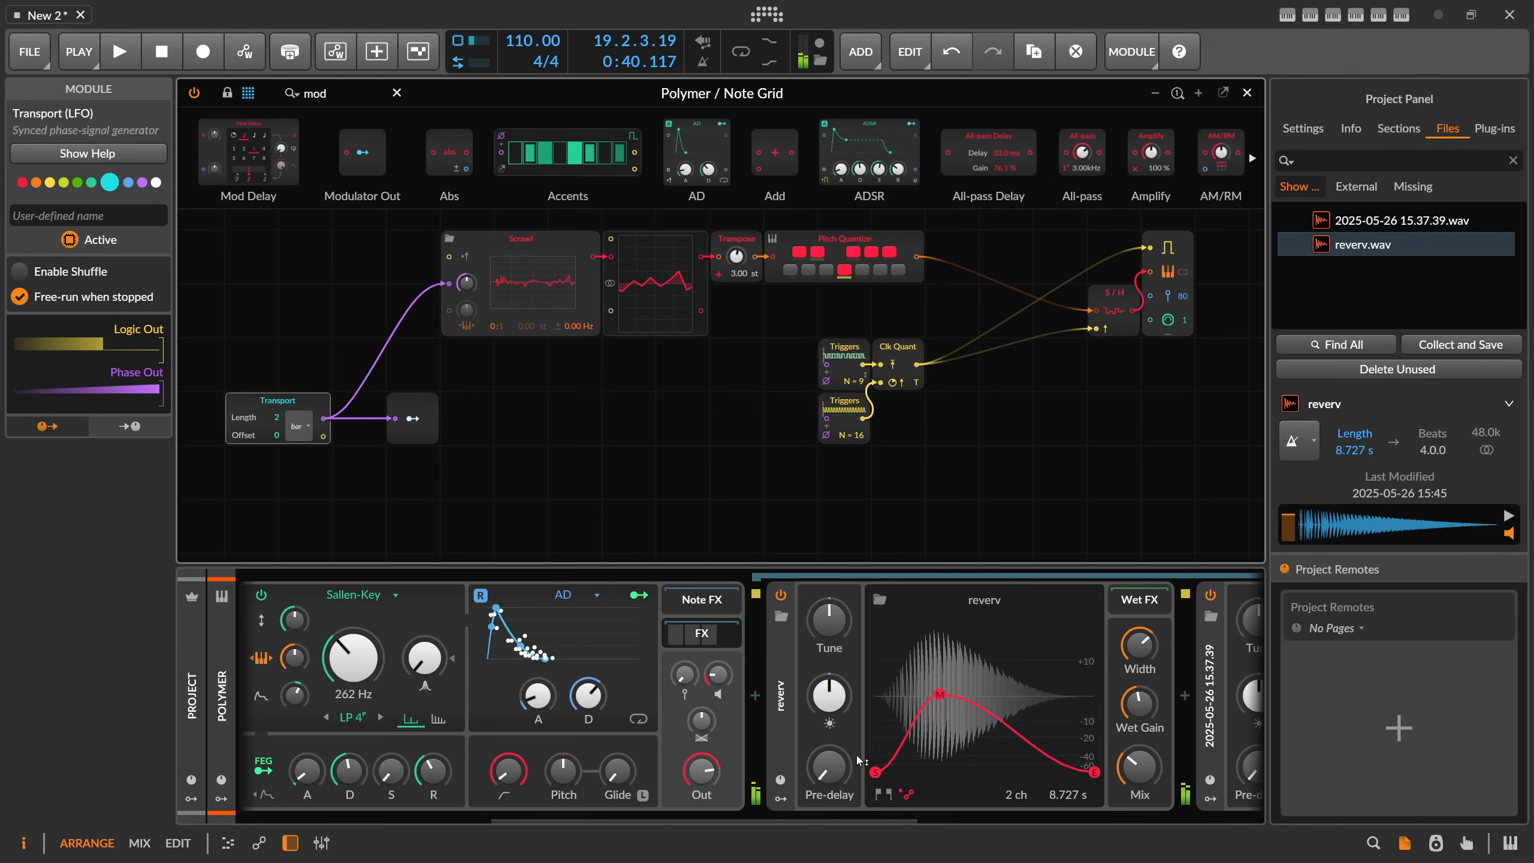
{"action": "left_click_drag", "start_coordinate": [1140, 767], "coordinate": [1139, 766]}
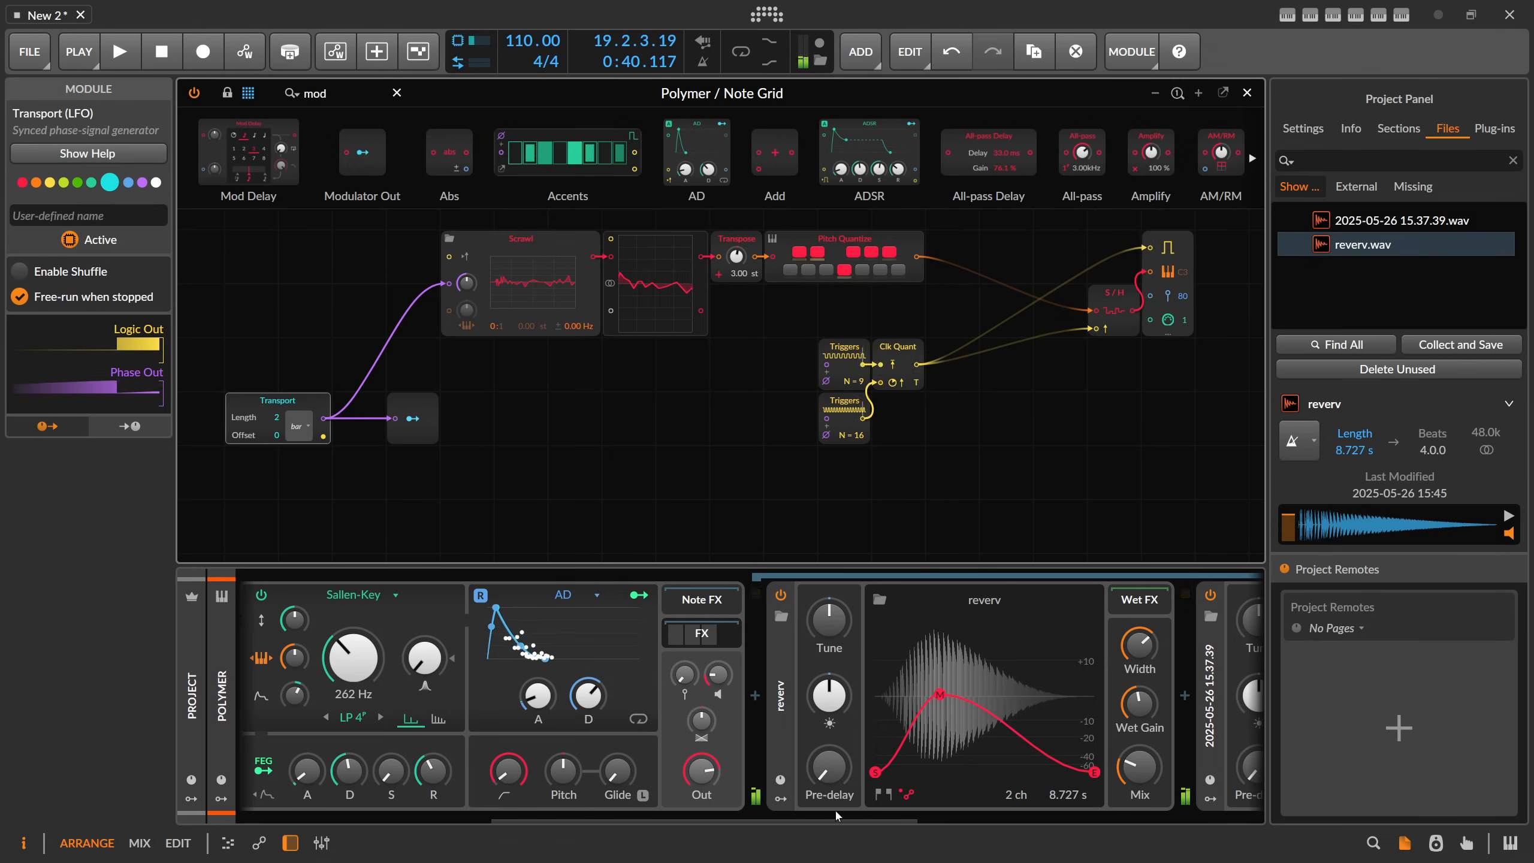
{"action": "left_click_drag", "start_coordinate": [779, 819], "coordinate": [1014, 807]}
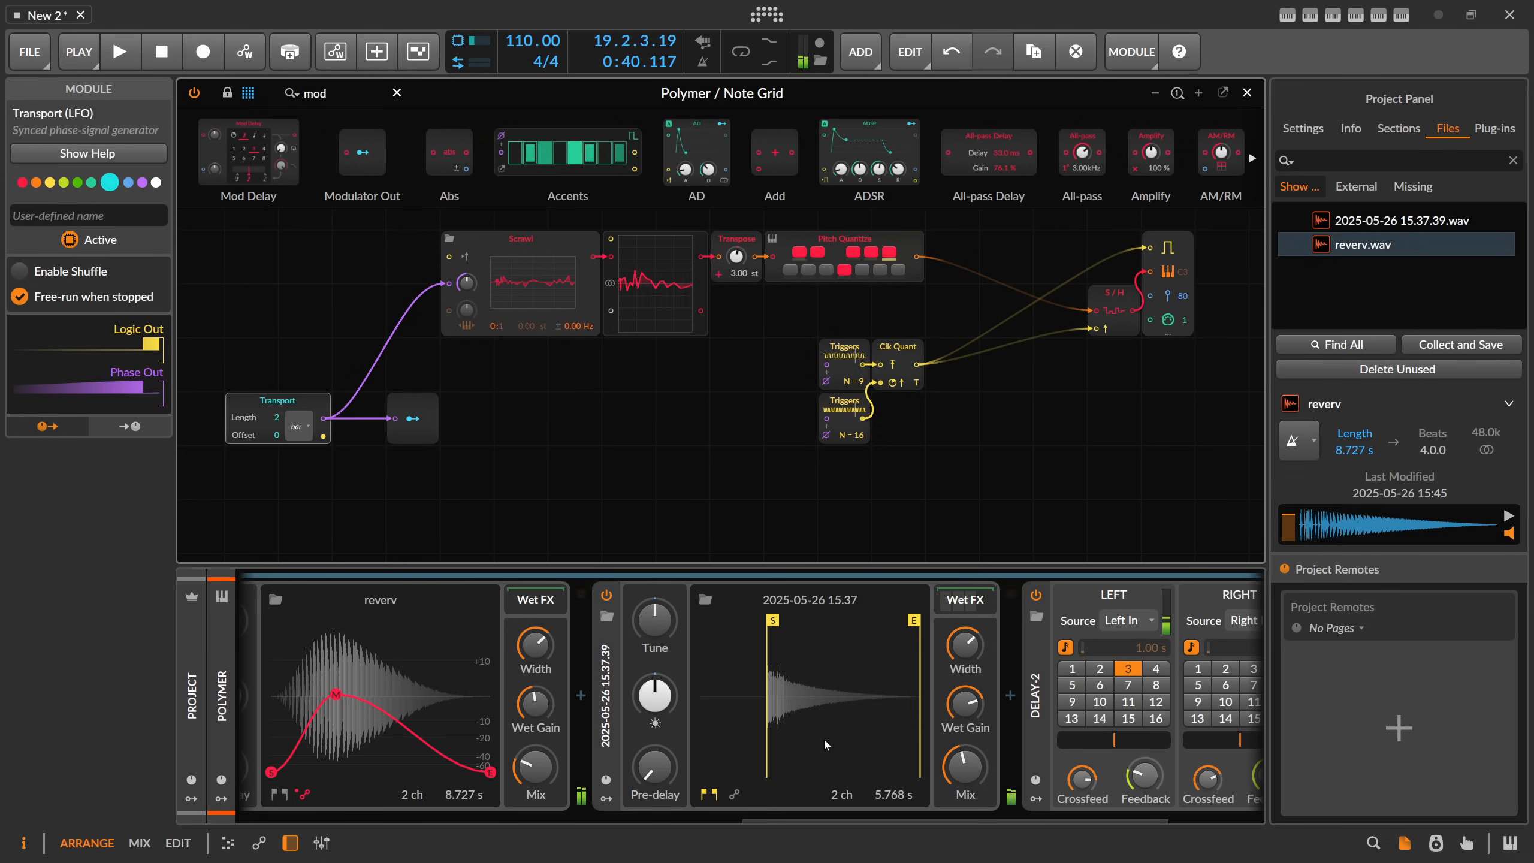
{"action": "scroll", "coordinate": [505, 546], "scroll_direction": "down", "scroll_amount": 1}
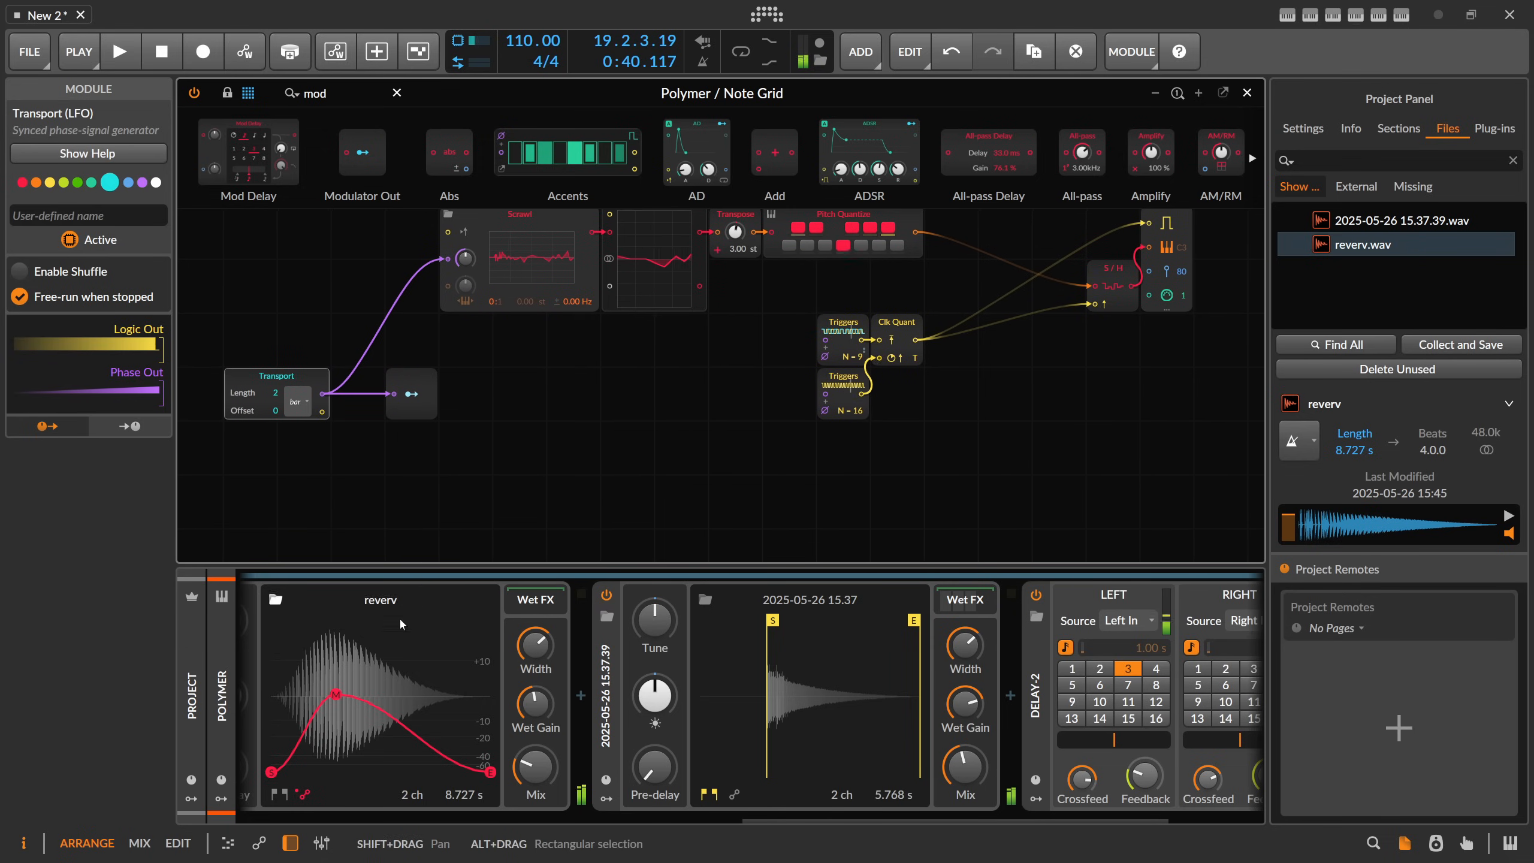
Step: Add a Button modulator to the Note Grid device and name it "fifth"
{"action": "scroll", "coordinate": [470, 812], "scroll_direction": "up", "scroll_amount": 6}
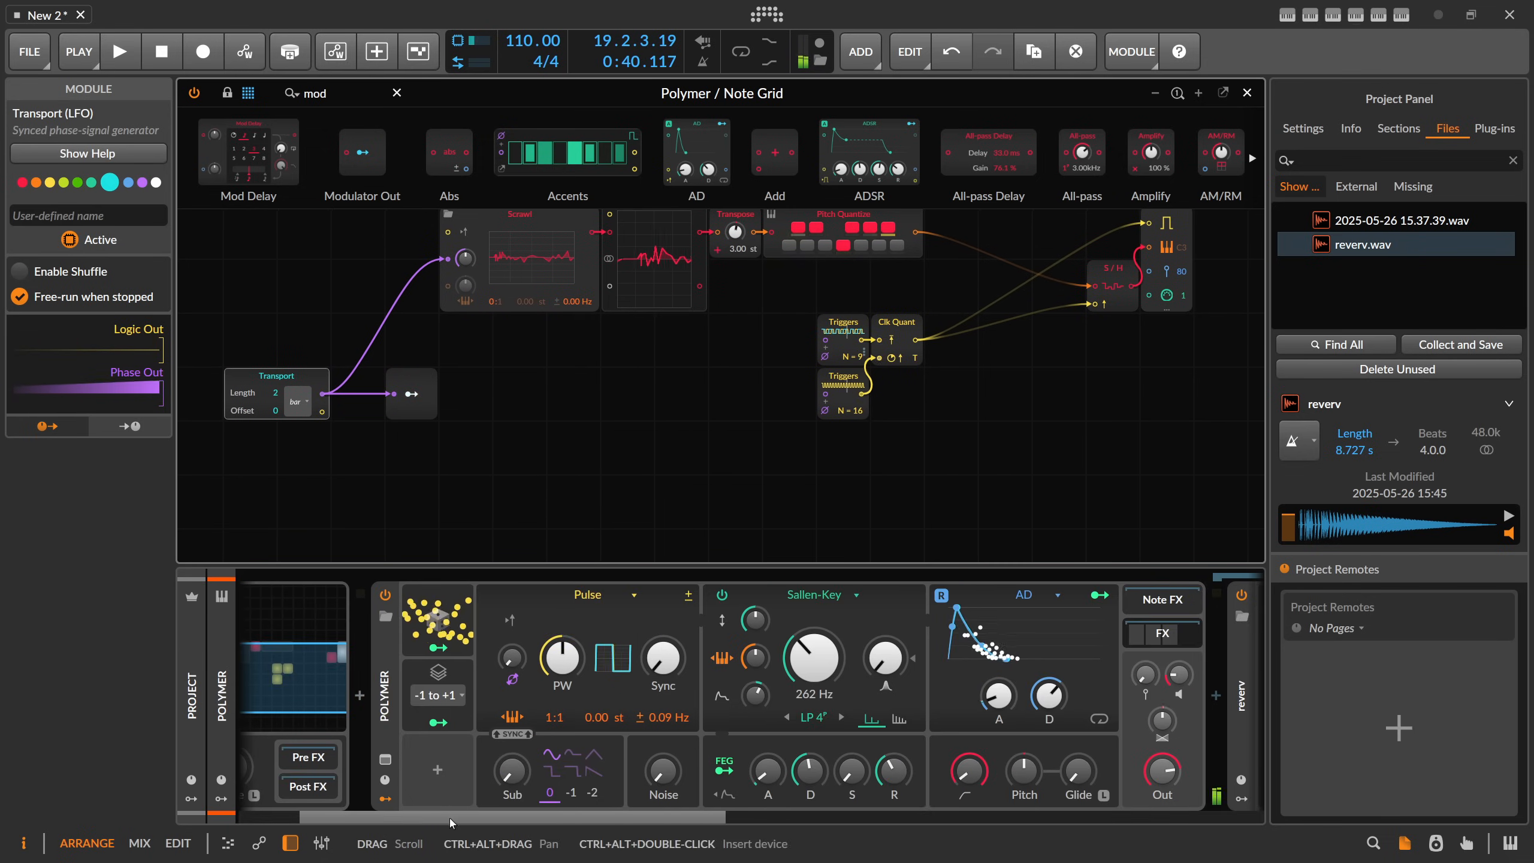
{"action": "left_click_drag", "start_coordinate": [589, 817], "coordinate": [686, 820]}
{"action": "scroll", "coordinate": [304, 633], "scroll_direction": "up", "scroll_amount": 4}
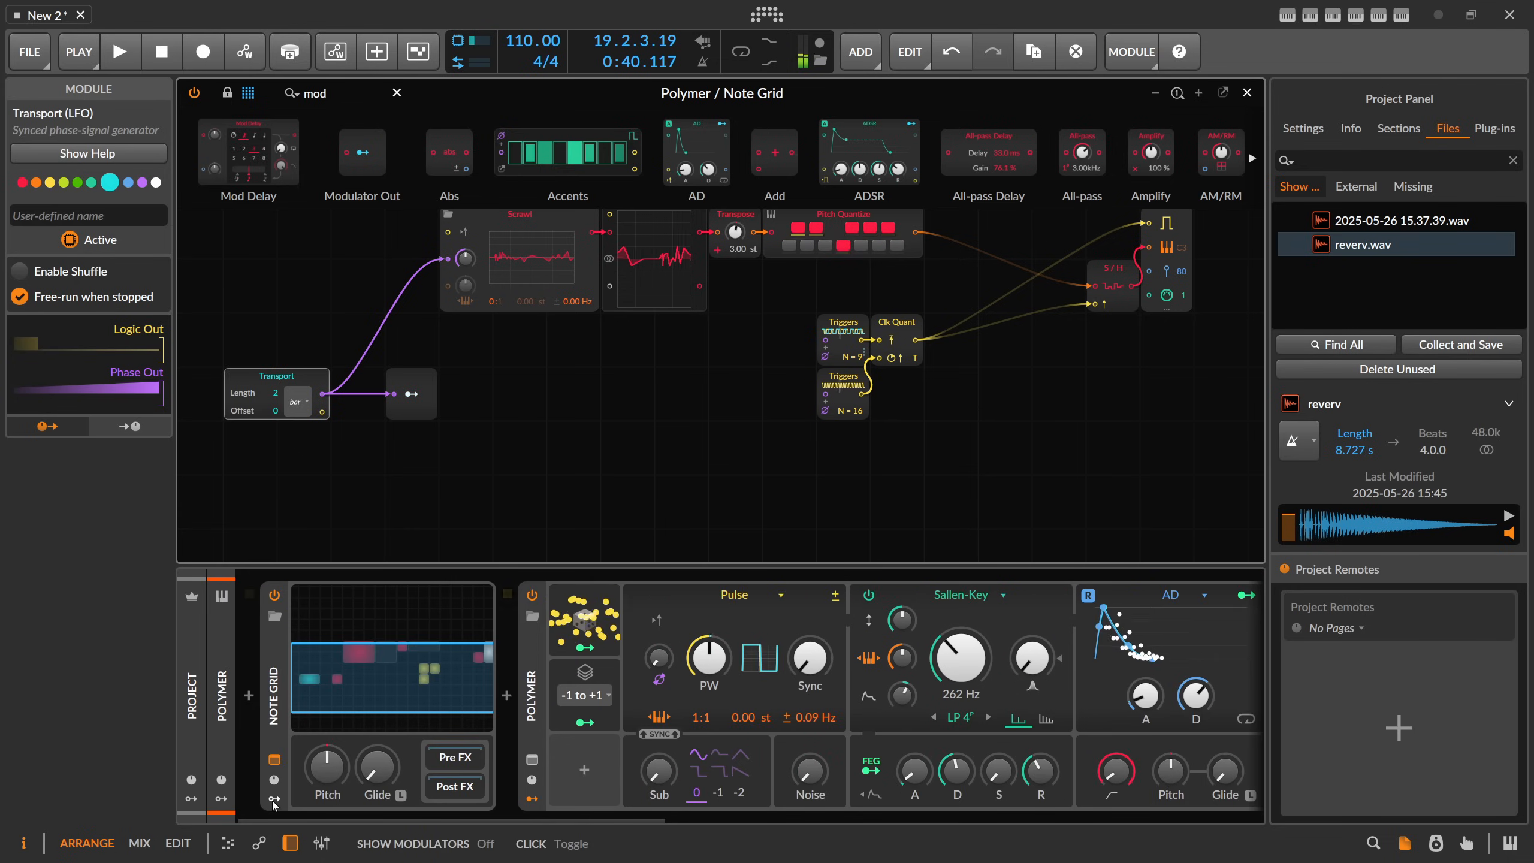
{"action": "left_click", "coordinate": [307, 622]}
{"action": "type", "text": "butt"}
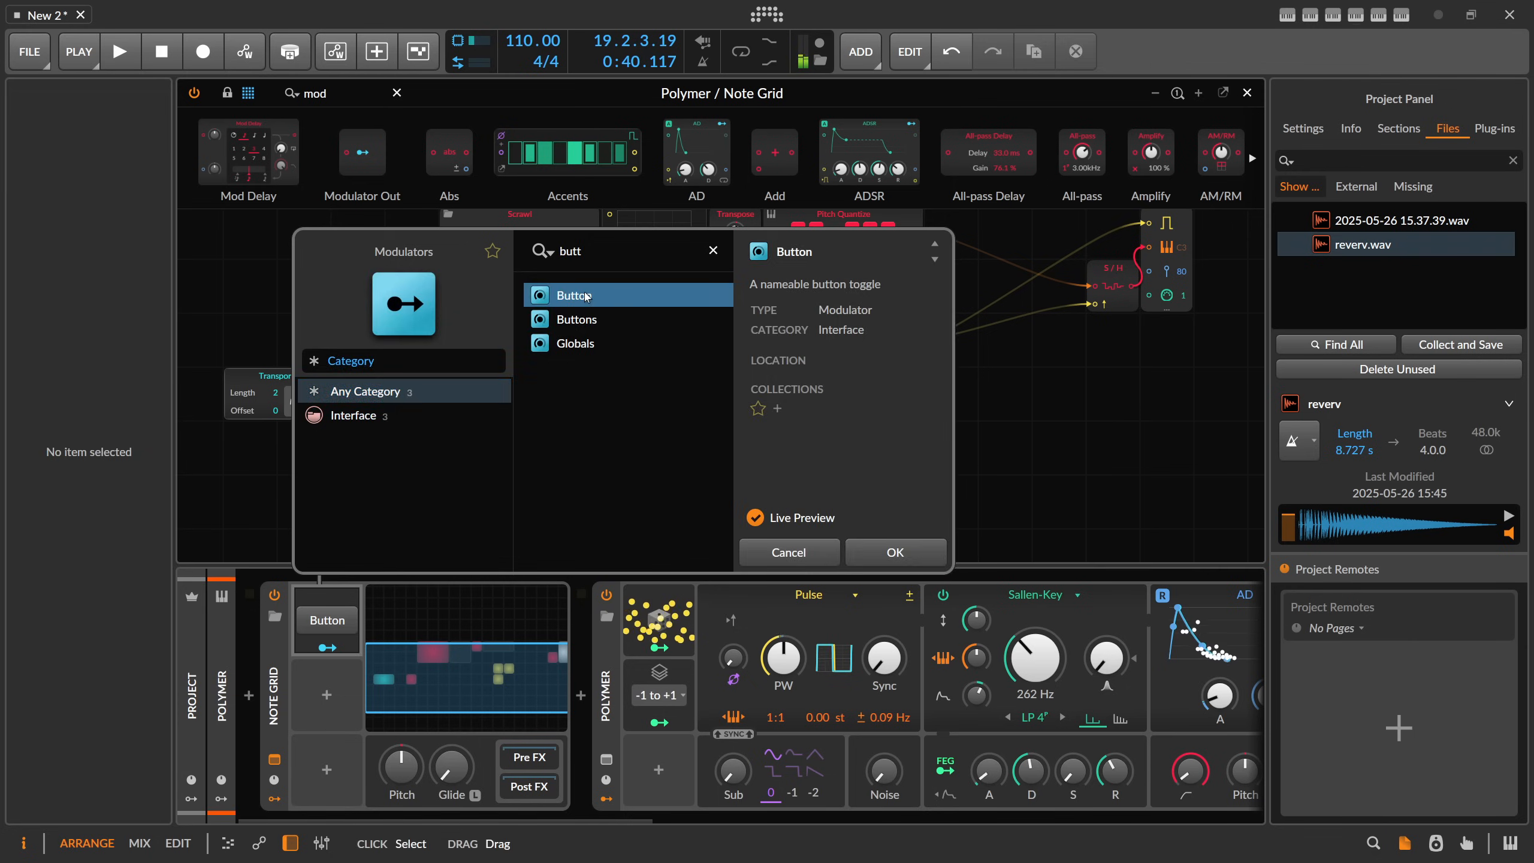
{"action": "key", "text": "Return"}
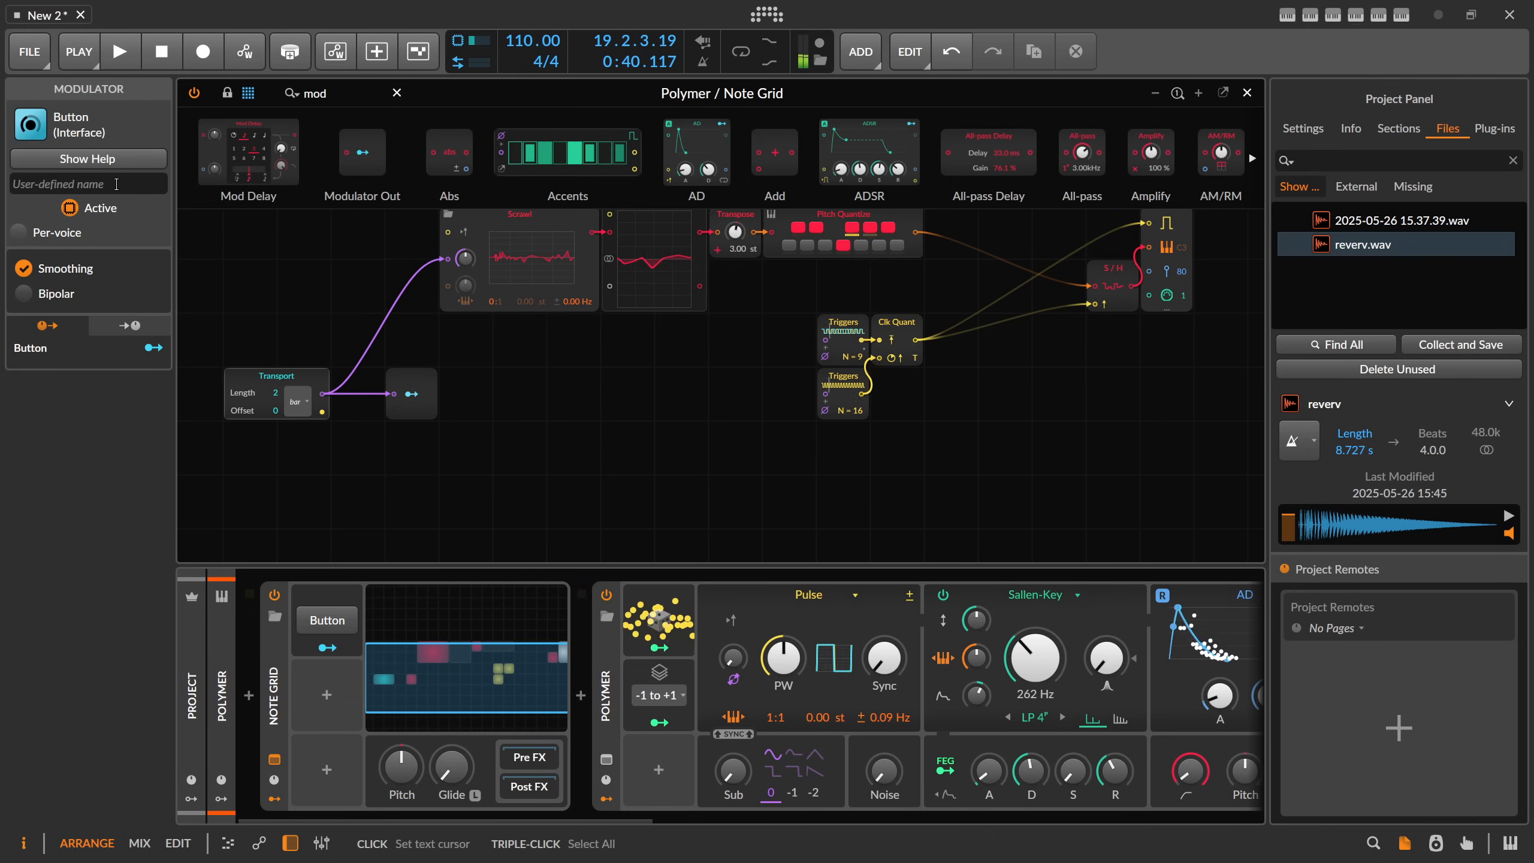
{"action": "left_click", "coordinate": [116, 180]}
{"action": "type", "text": "fifth"}
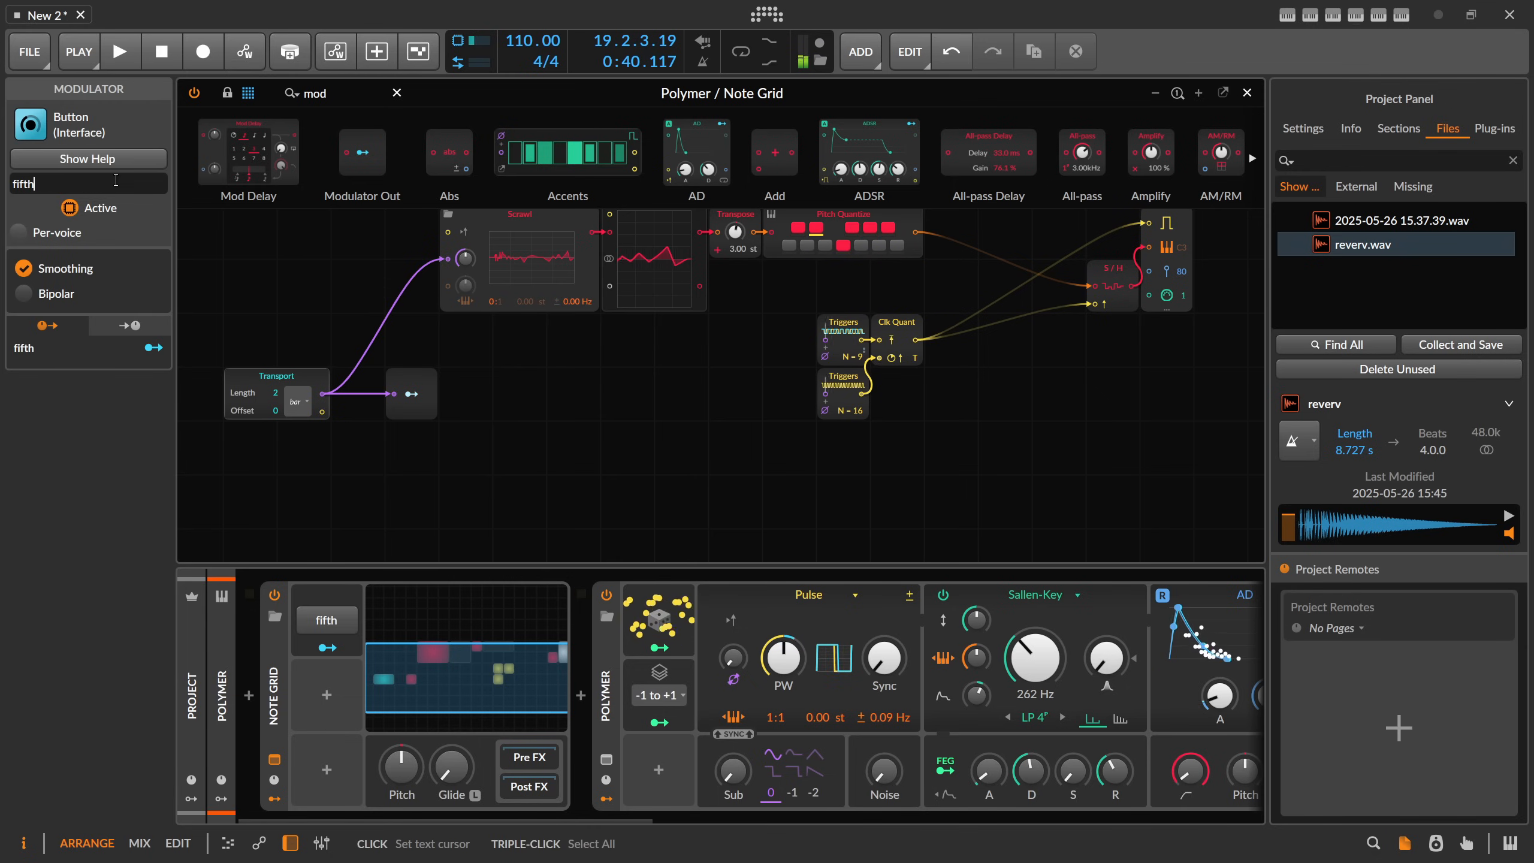
Step: Insert a second Transpose module between the 3.00 st Transpose and Pitch Quantize
{"action": "left_click_drag", "start_coordinate": [342, 94], "coordinate": [205, 89]}
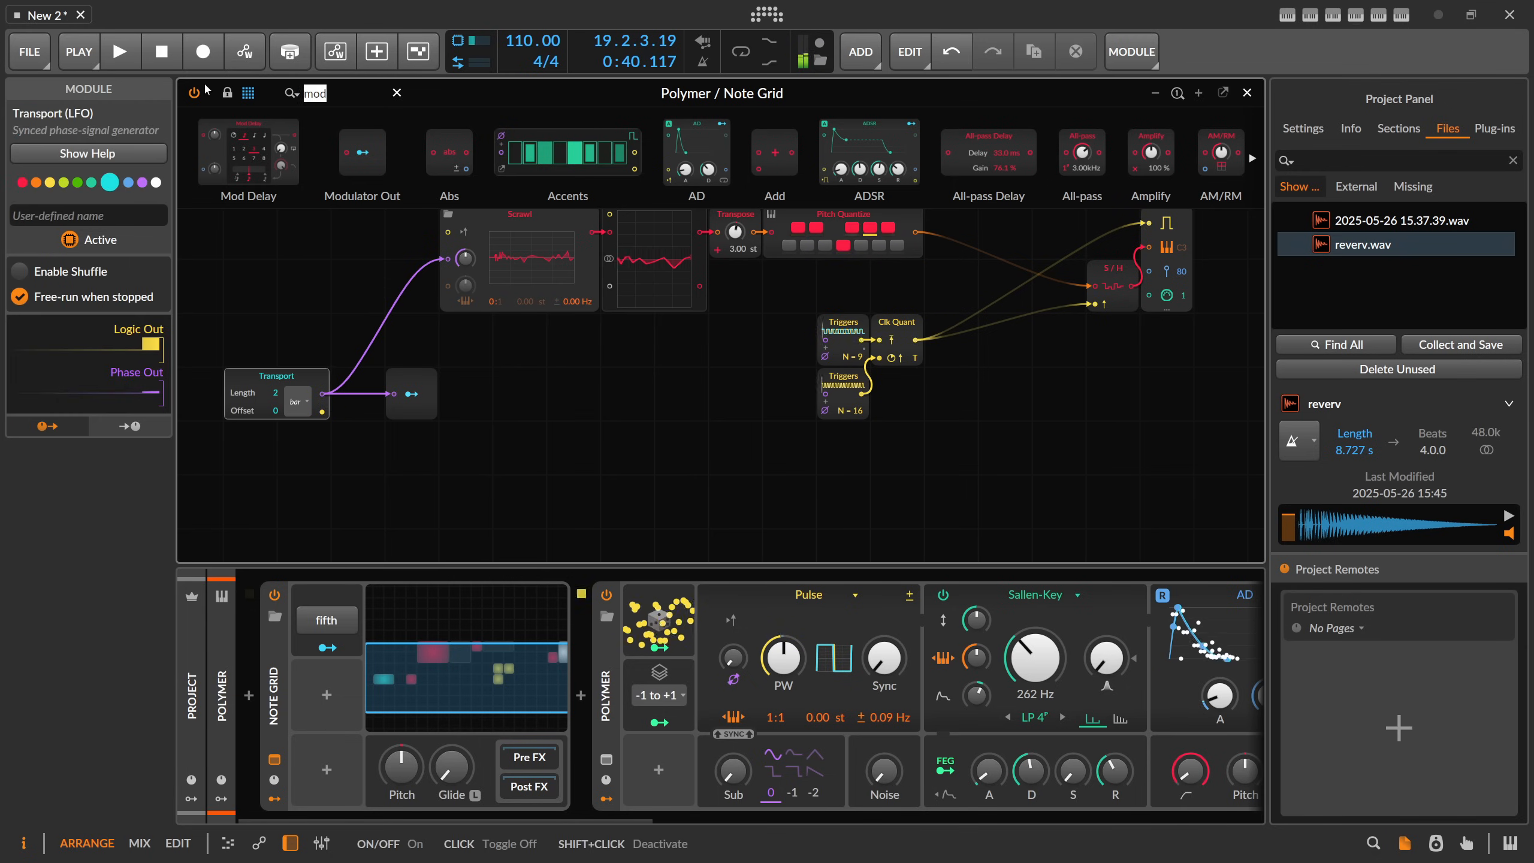
{"action": "type", "text": "trans"}
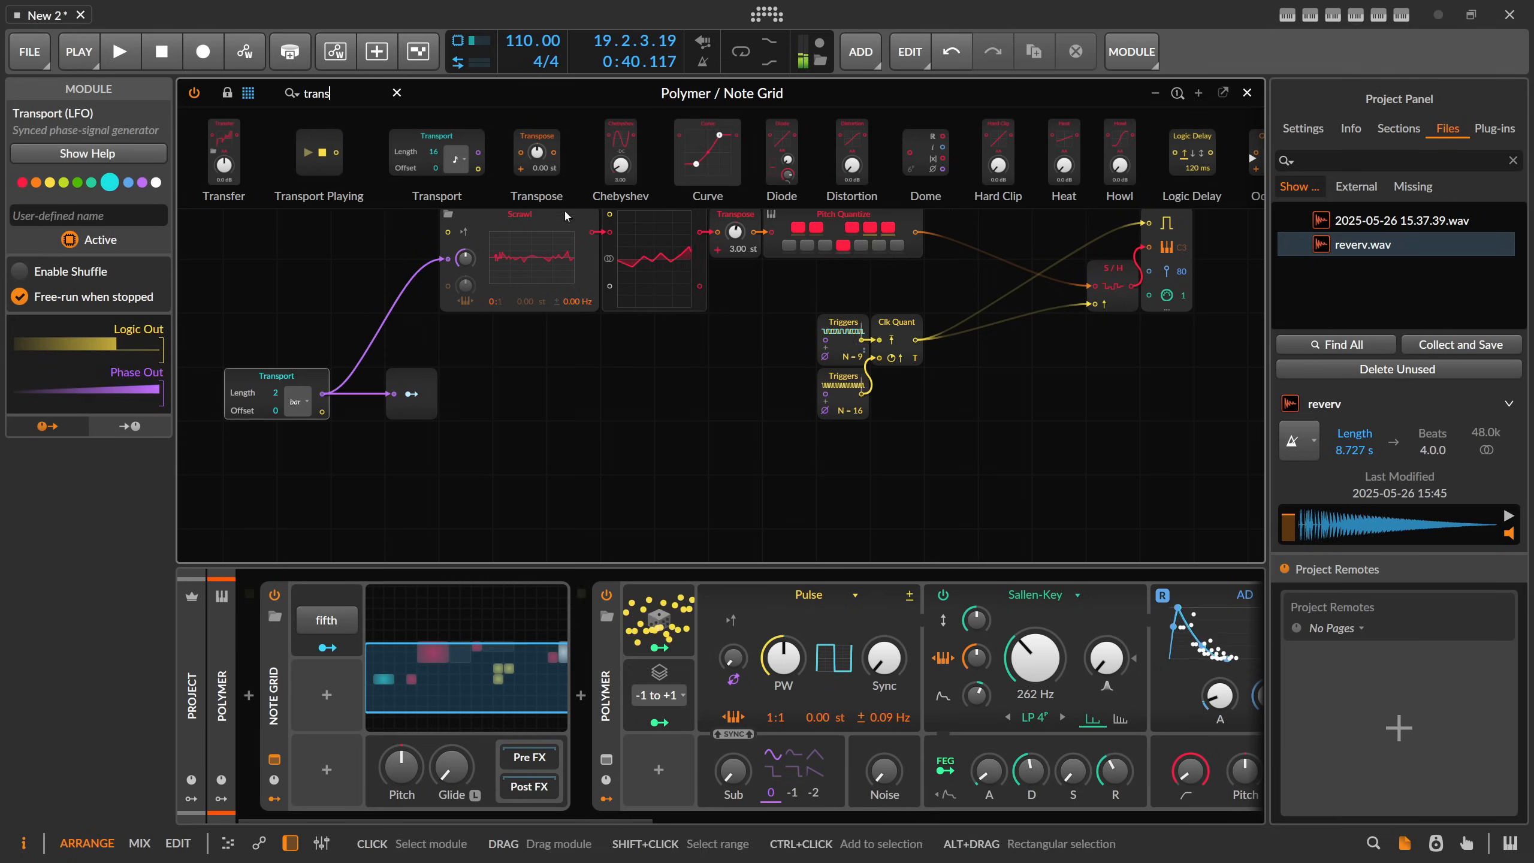
{"action": "left_click_drag", "start_coordinate": [627, 223], "coordinate": [667, 376]}
{"action": "scroll", "coordinate": [740, 351], "scroll_direction": "up", "scroll_amount": 2}
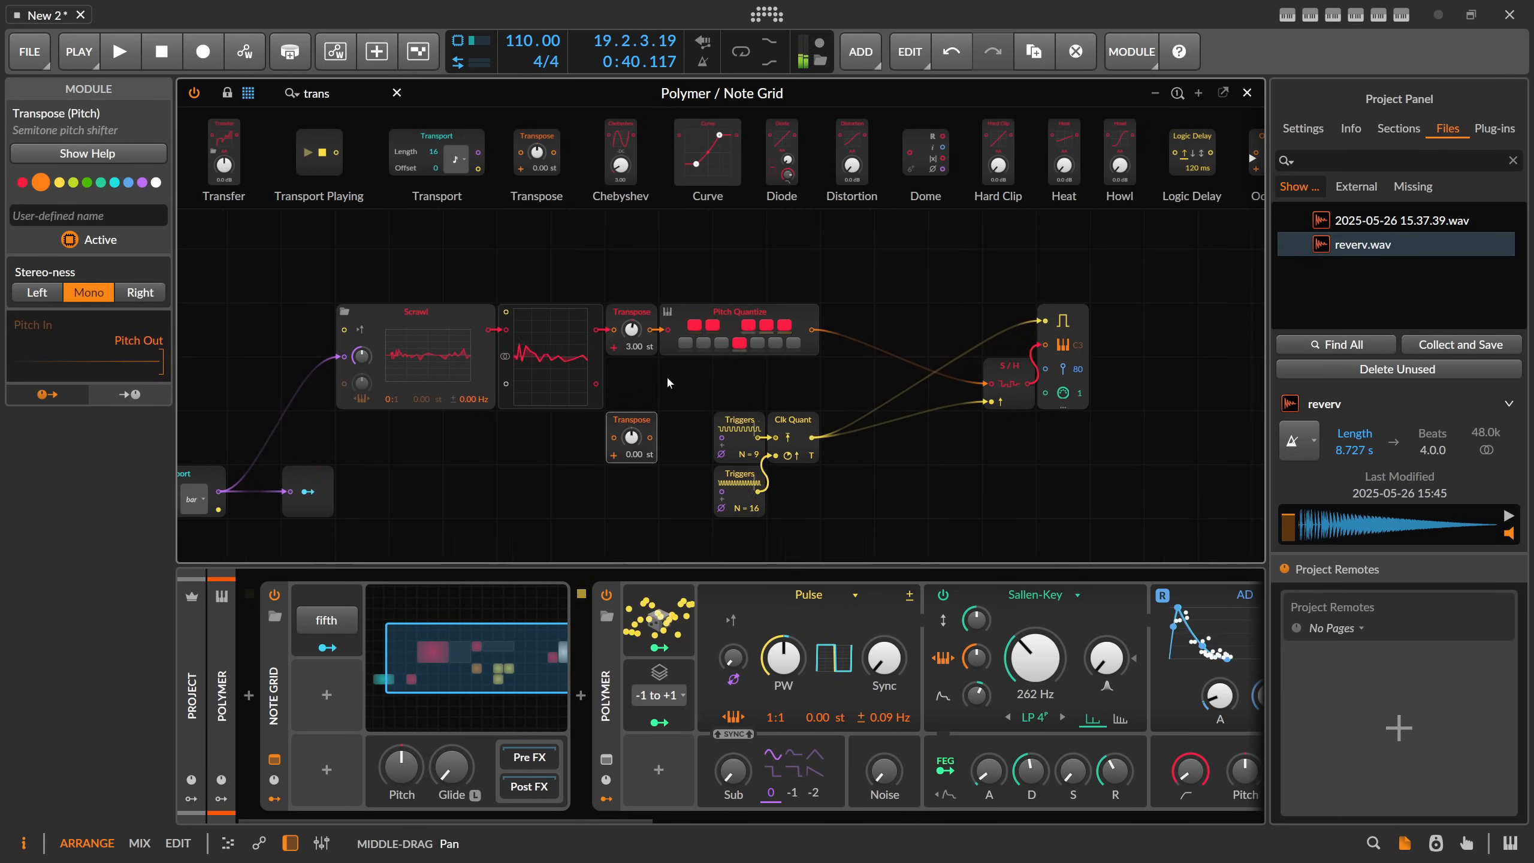
{"action": "left_click_drag", "start_coordinate": [621, 422], "coordinate": [736, 342]}
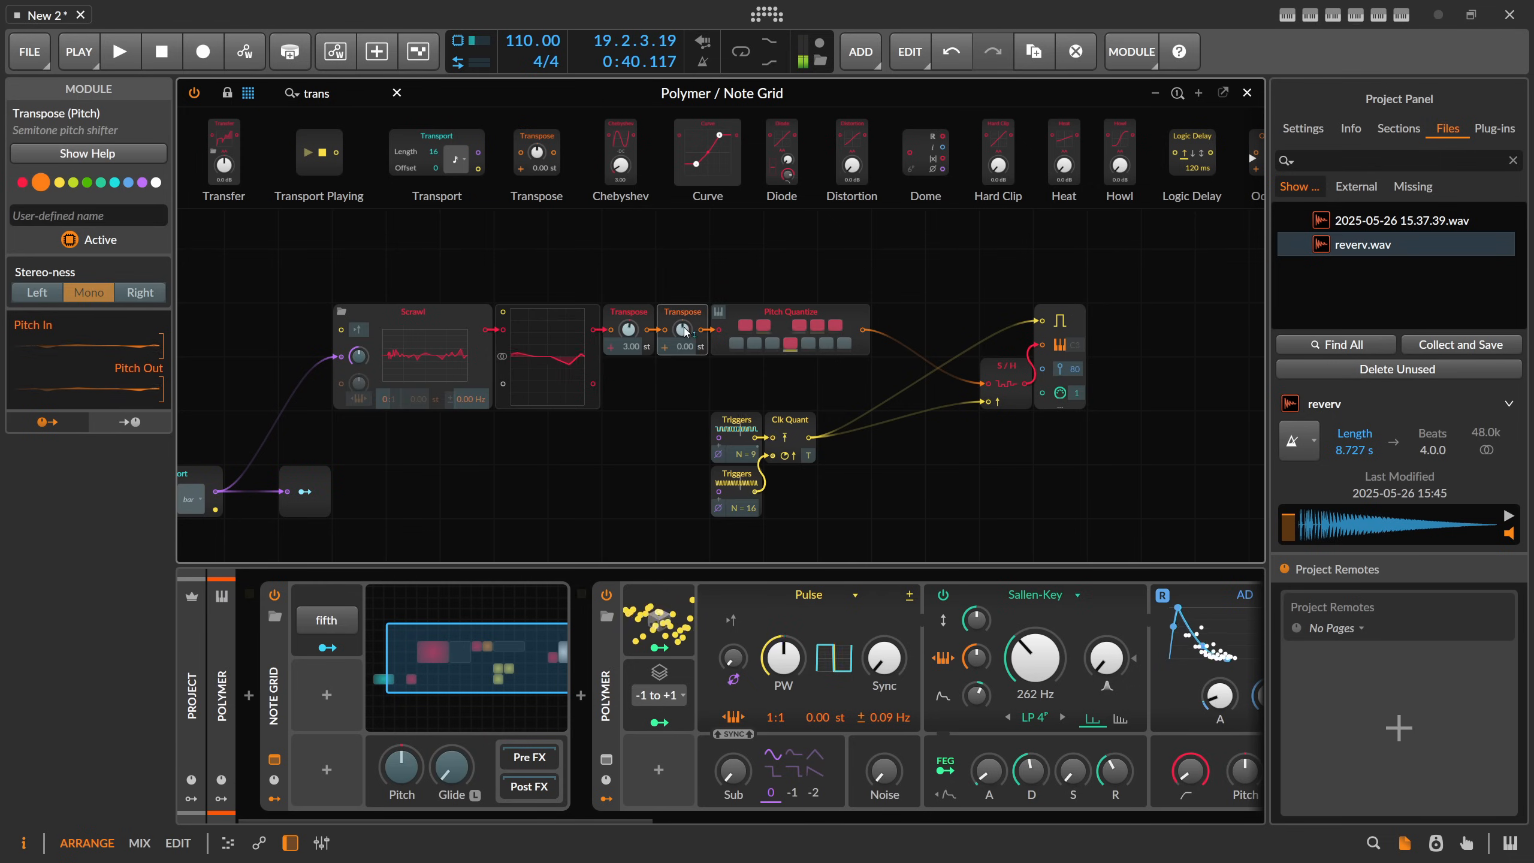
Step: Assign the fifth button to the second Transpose module's amount with a modulation of -5 semitones
{"action": "left_click", "coordinate": [313, 598]}
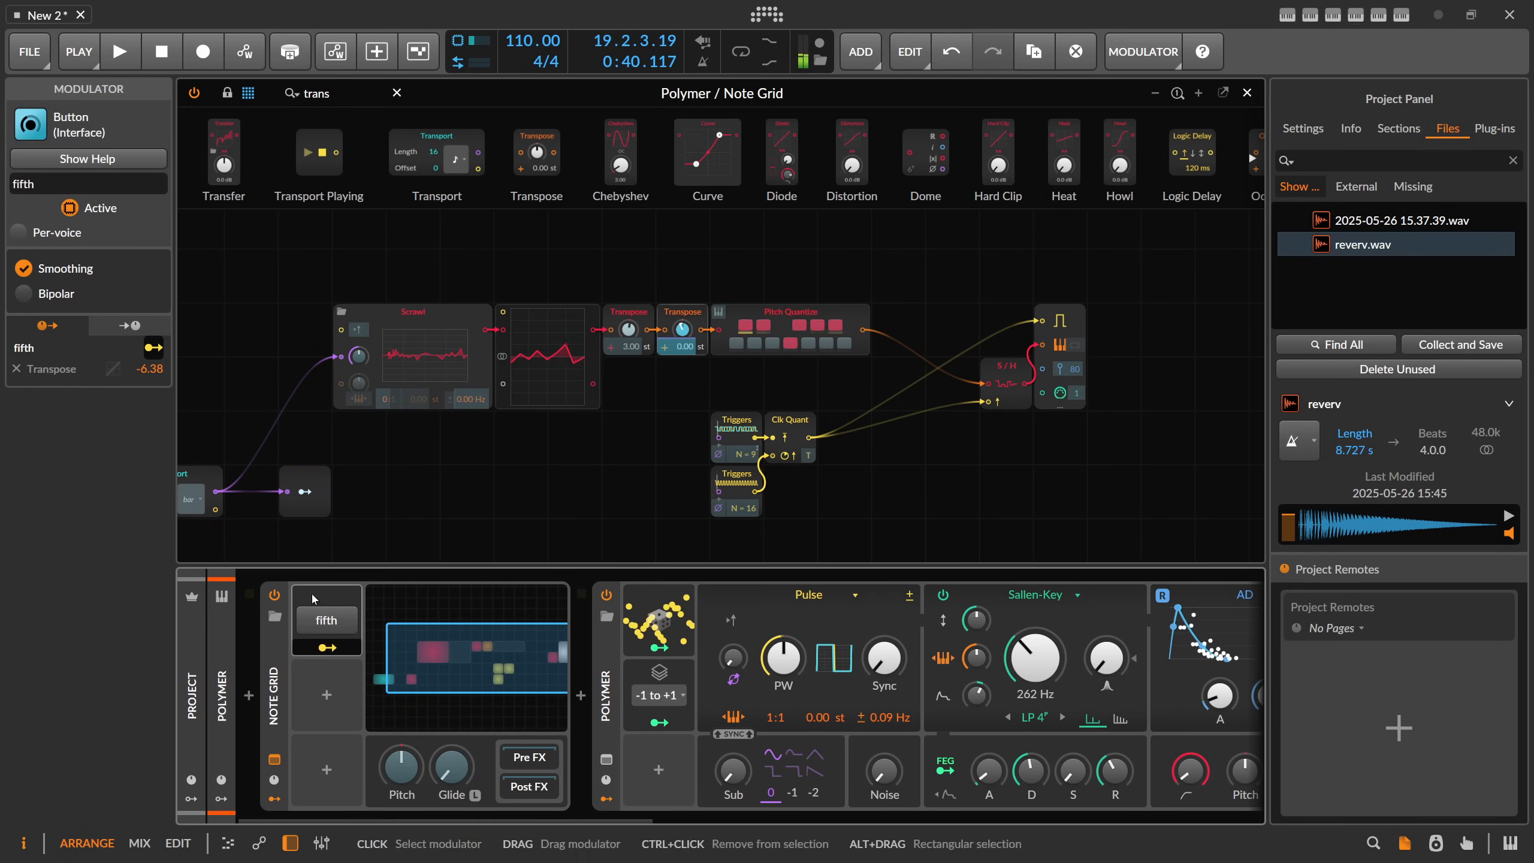
{"action": "double_click", "coordinate": [150, 369]}
{"action": "type", "text": "-5"}
{"action": "key", "text": "Return"}
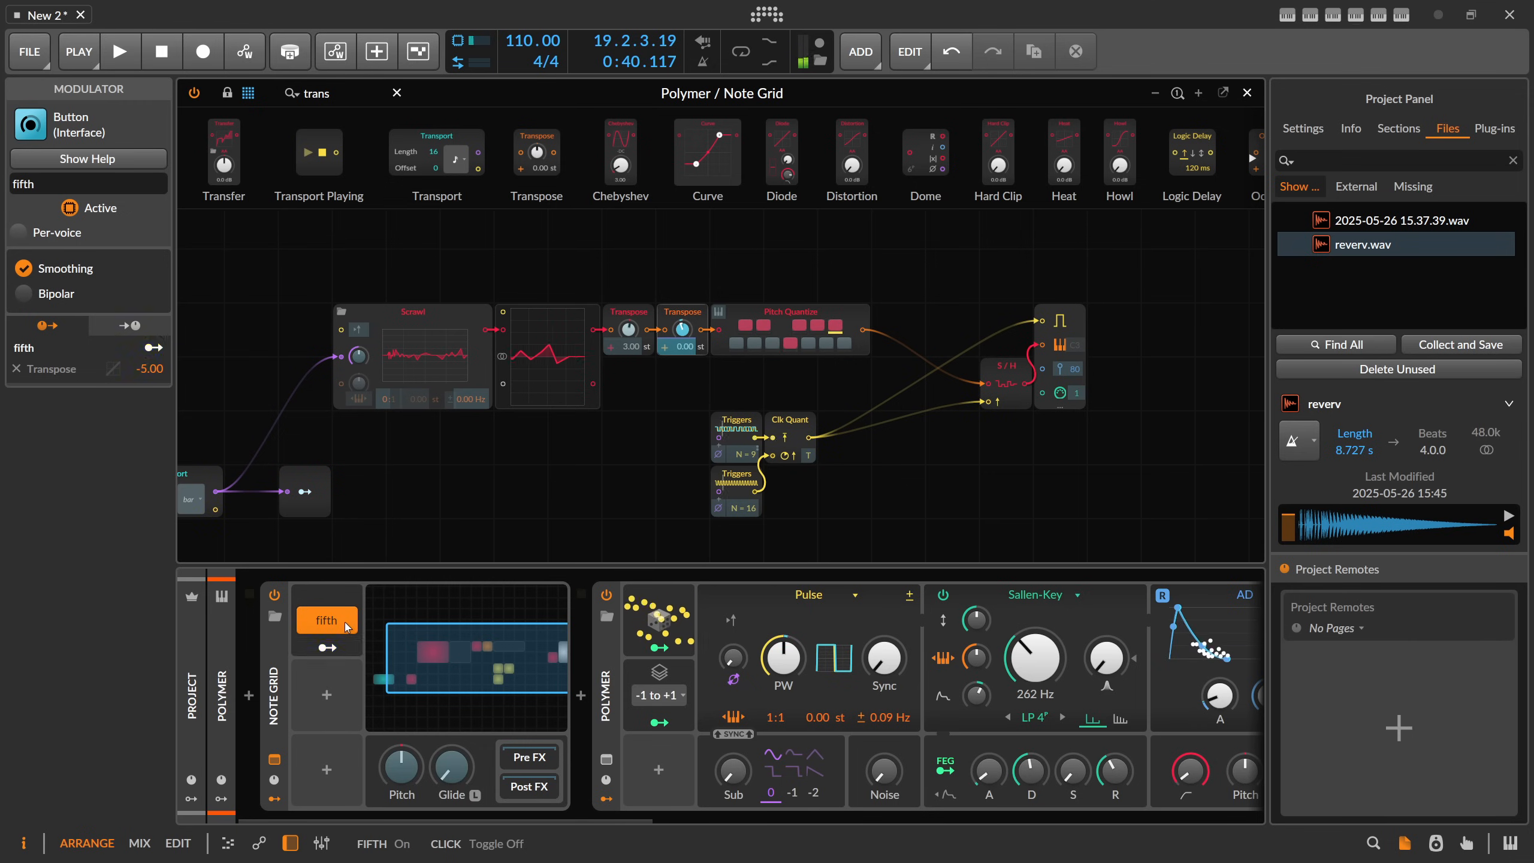
Step: Set the fifth button's Transpose modulation to 7 semitones, test the toggle and leave it switched off
{"action": "double_click", "coordinate": [146, 366]}
{"action": "type", "text": "7"}
{"action": "key", "text": "Return"}
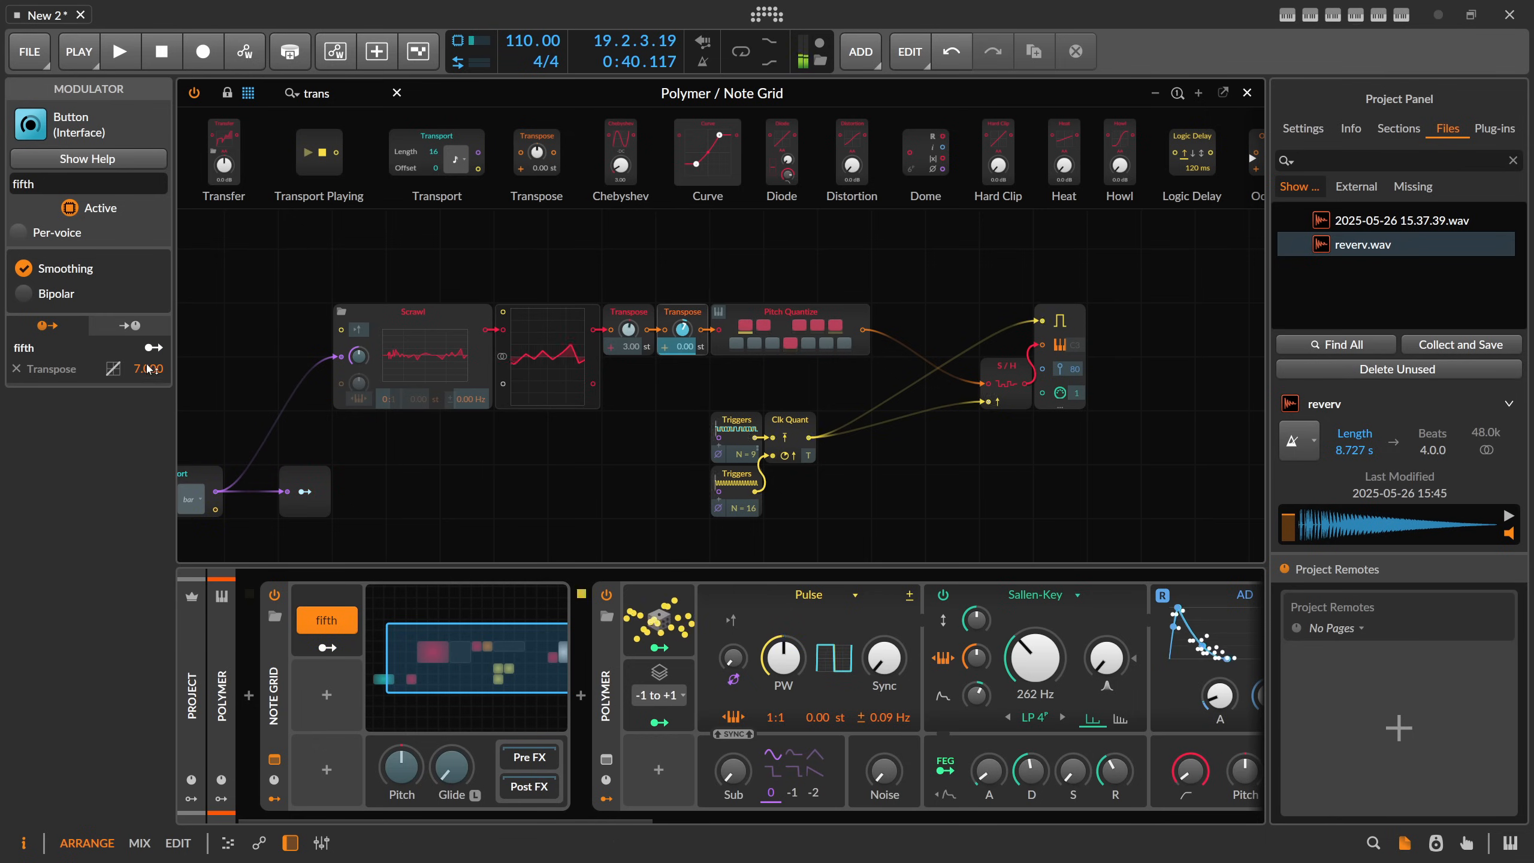
{"action": "left_click", "coordinate": [336, 629]}
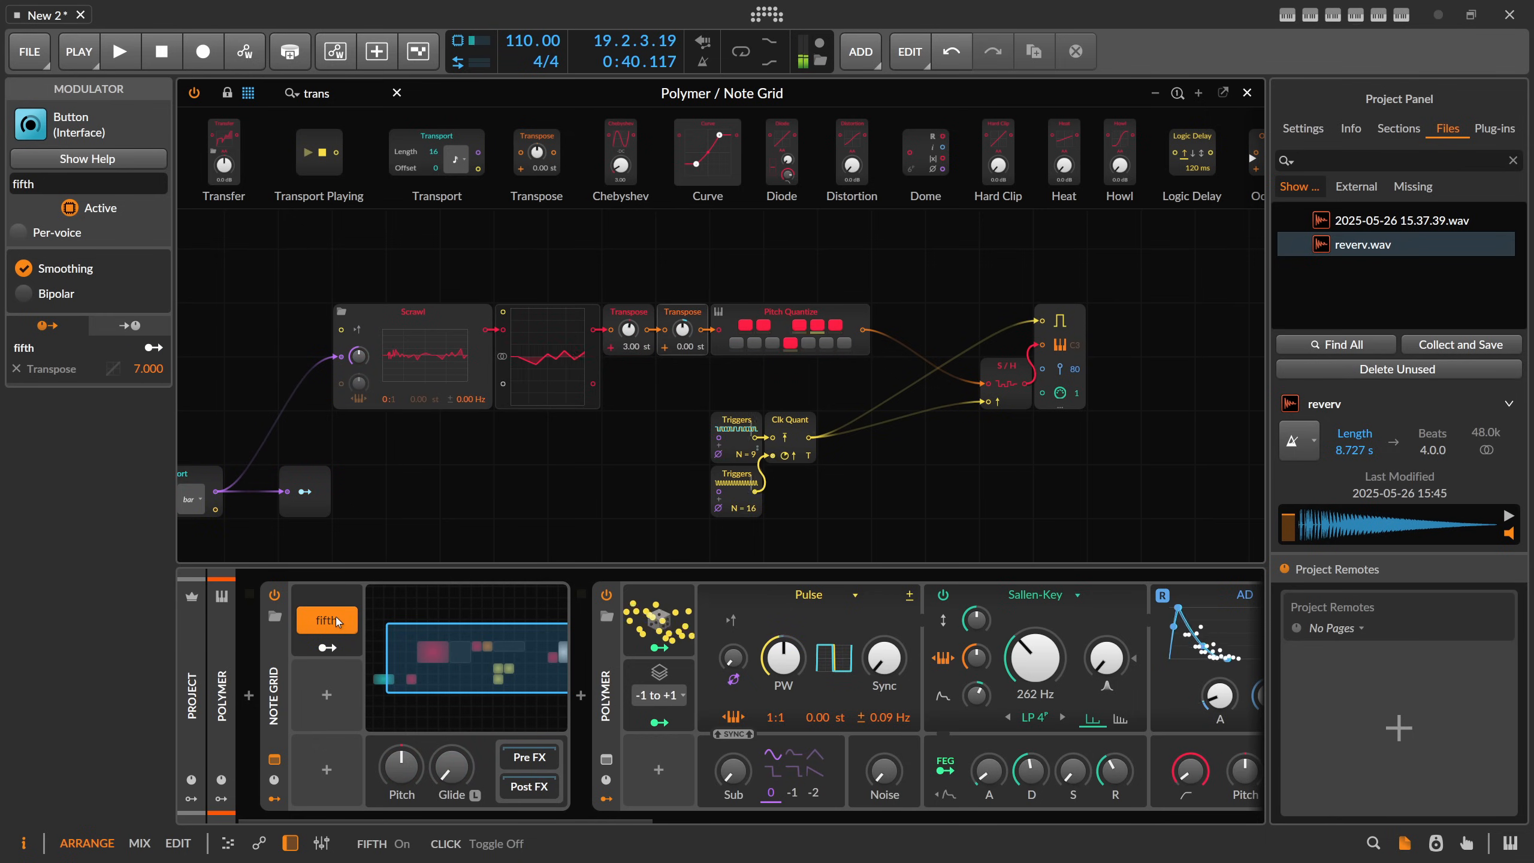
{"action": "left_click", "coordinate": [337, 623]}
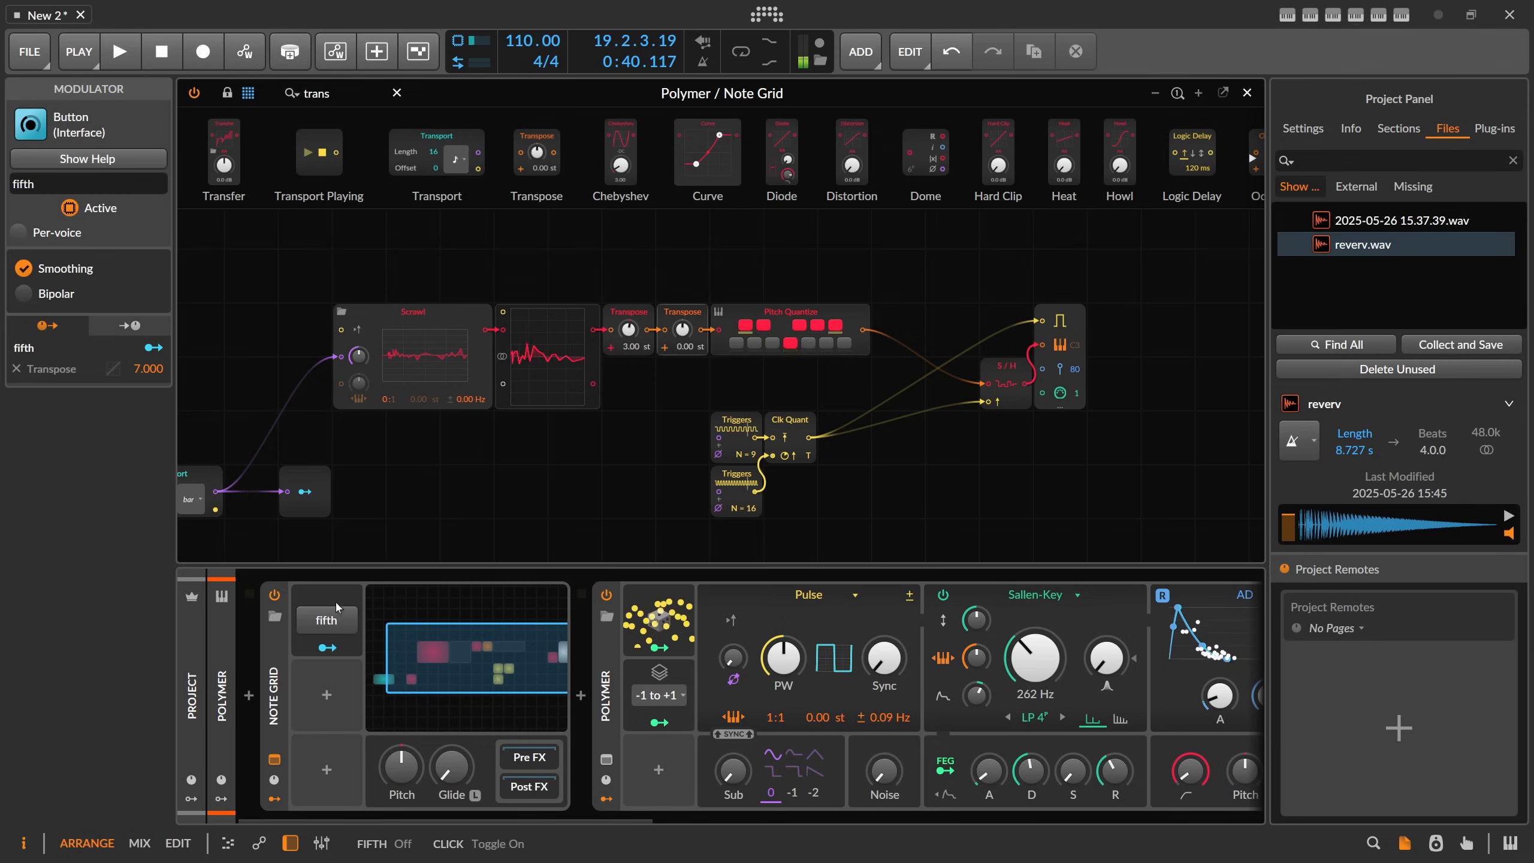
{"action": "scroll", "coordinate": [452, 472], "scroll_direction": "down", "scroll_amount": 1}
{"action": "left_click_drag", "start_coordinate": [449, 473], "coordinate": [574, 454]}
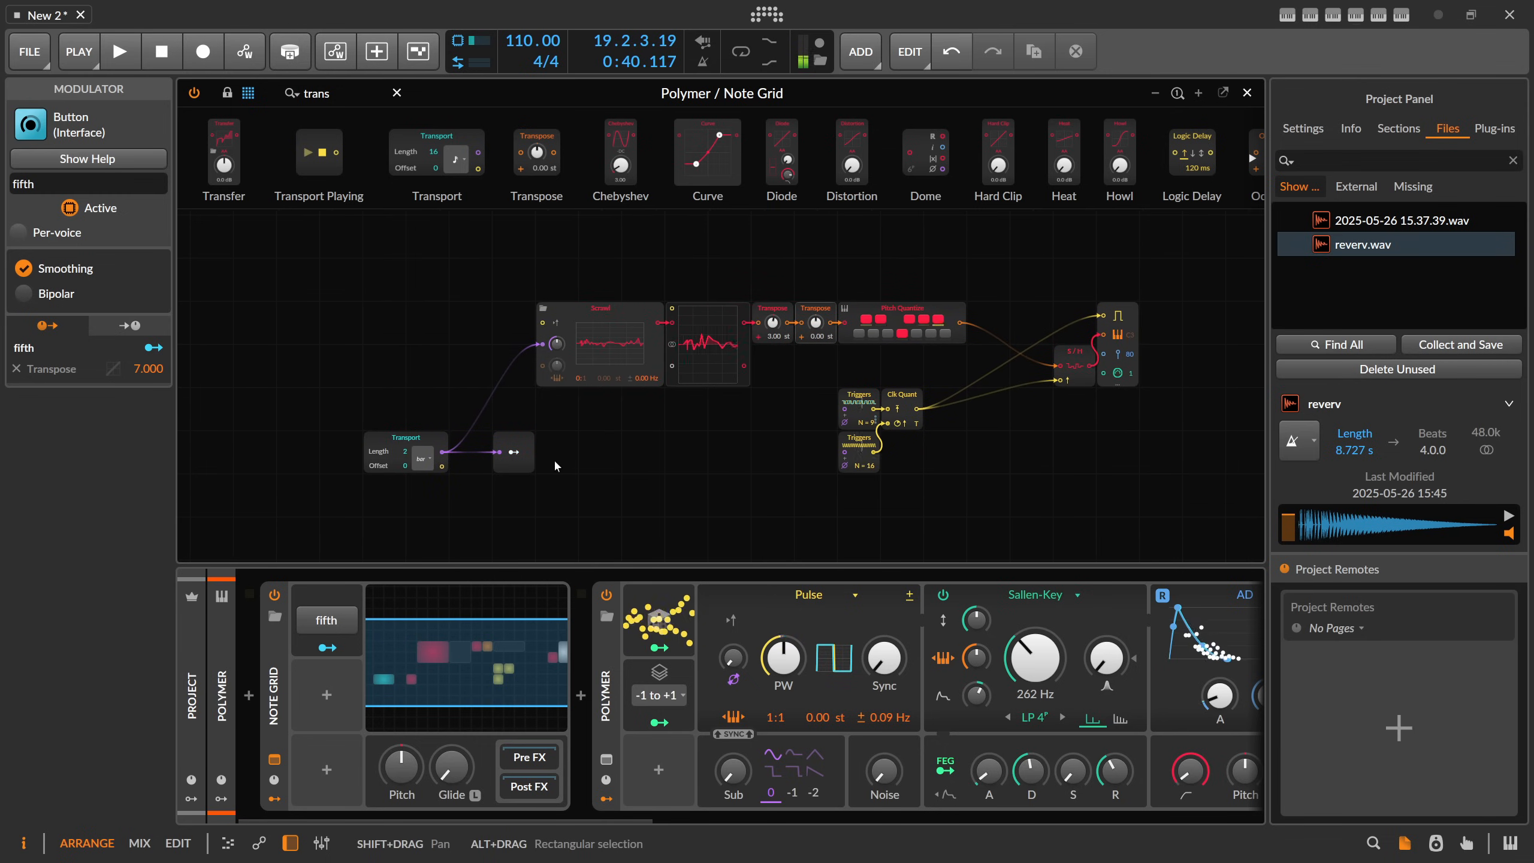
{"action": "left_click_drag", "start_coordinate": [672, 443], "coordinate": [497, 478]}
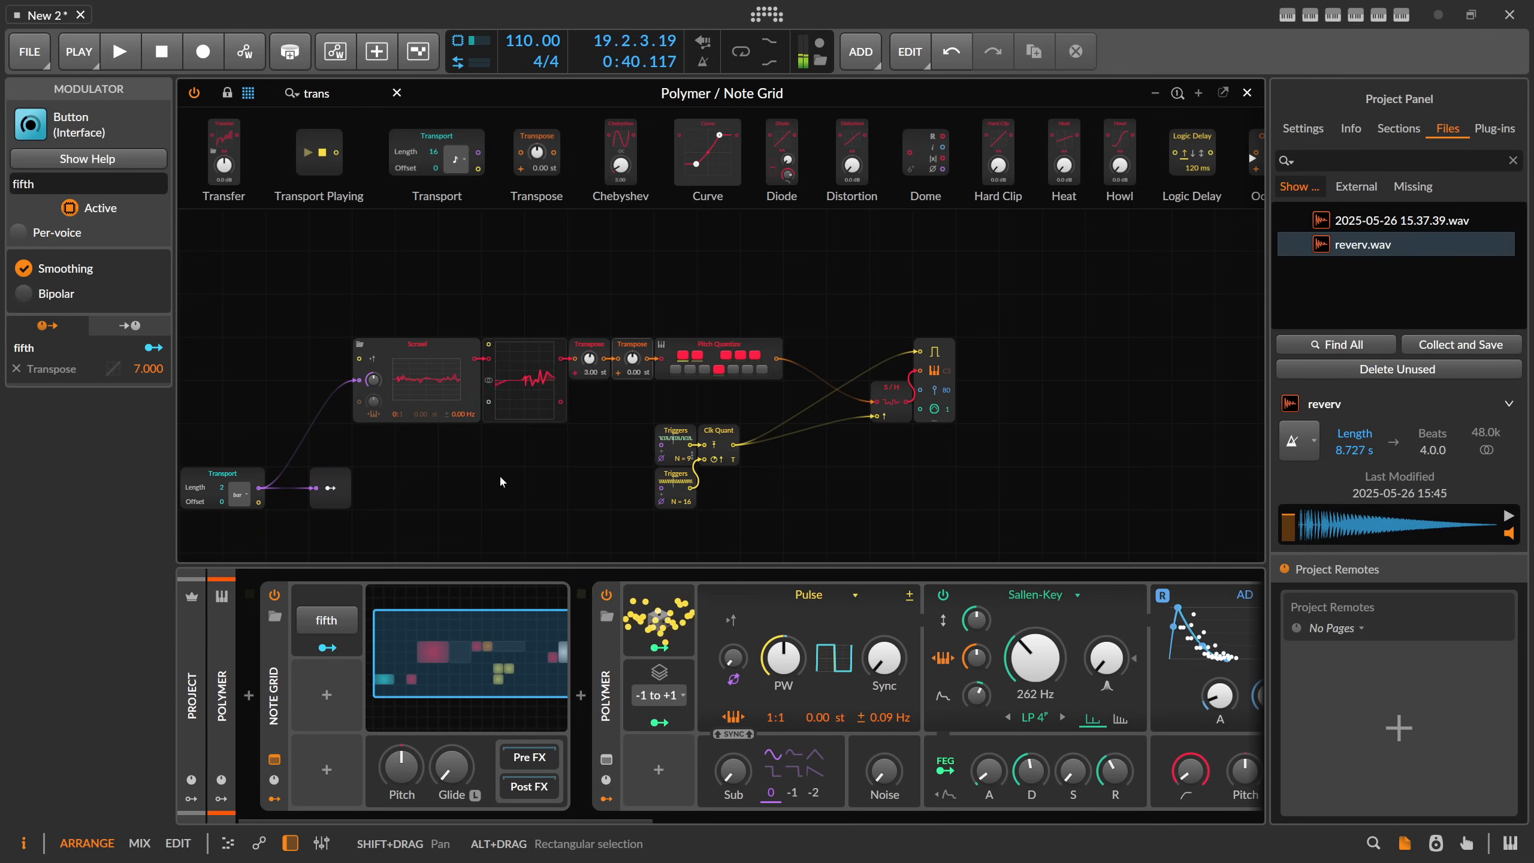
{"action": "scroll", "coordinate": [588, 458], "scroll_direction": "up", "scroll_amount": 2}
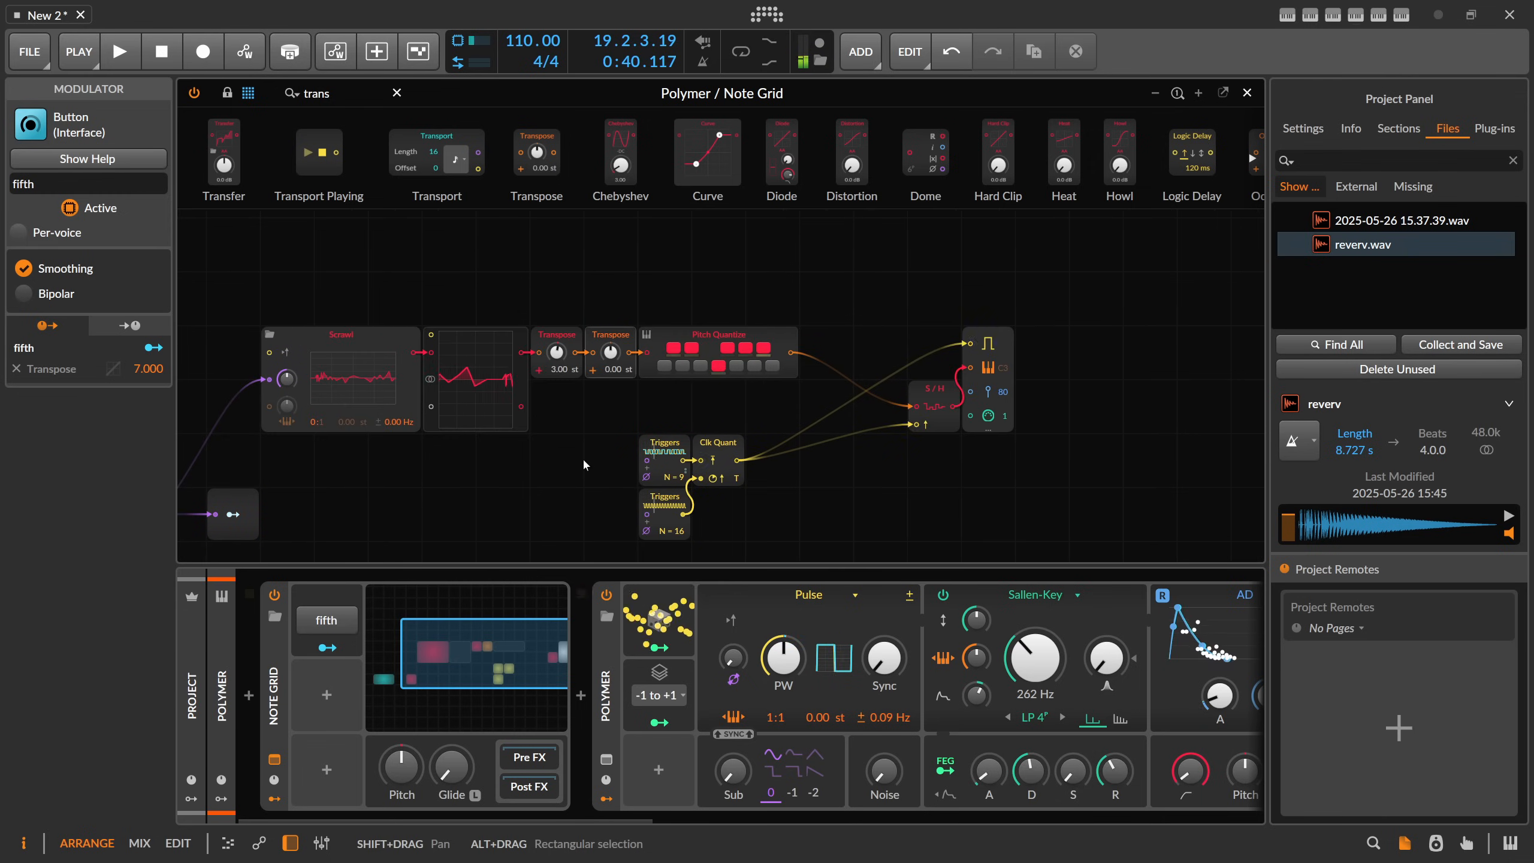
{"action": "left_click", "coordinate": [280, 650]}
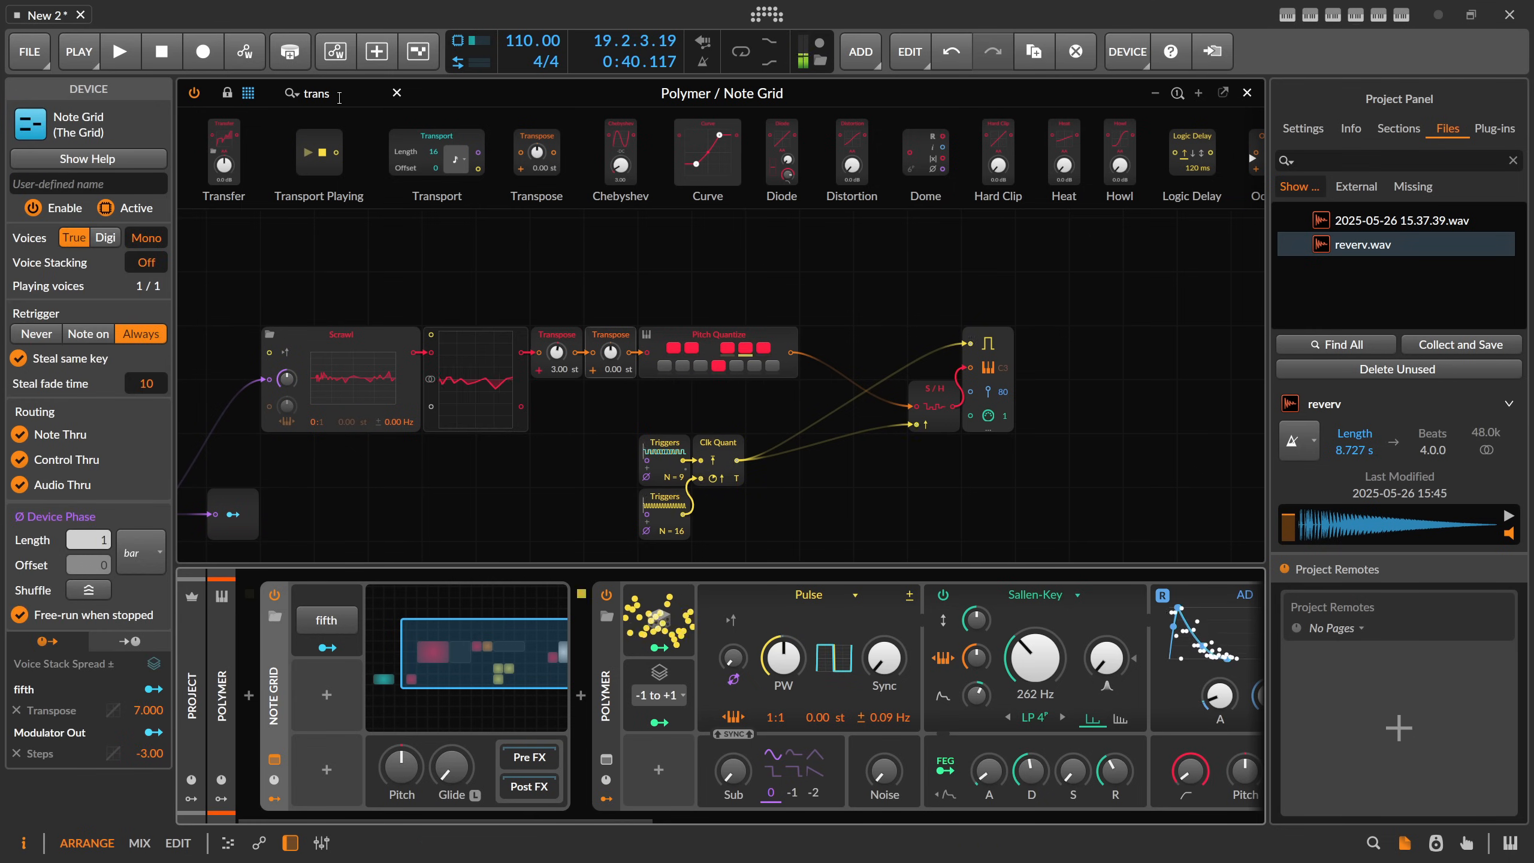
Step: Add a Pitch In module to the Note Grid patch and place it above the 3.00 st Transpose
{"action": "left_click_drag", "start_coordinate": [339, 97], "coordinate": [193, 92]}
{"action": "type", "text": "pitch"}
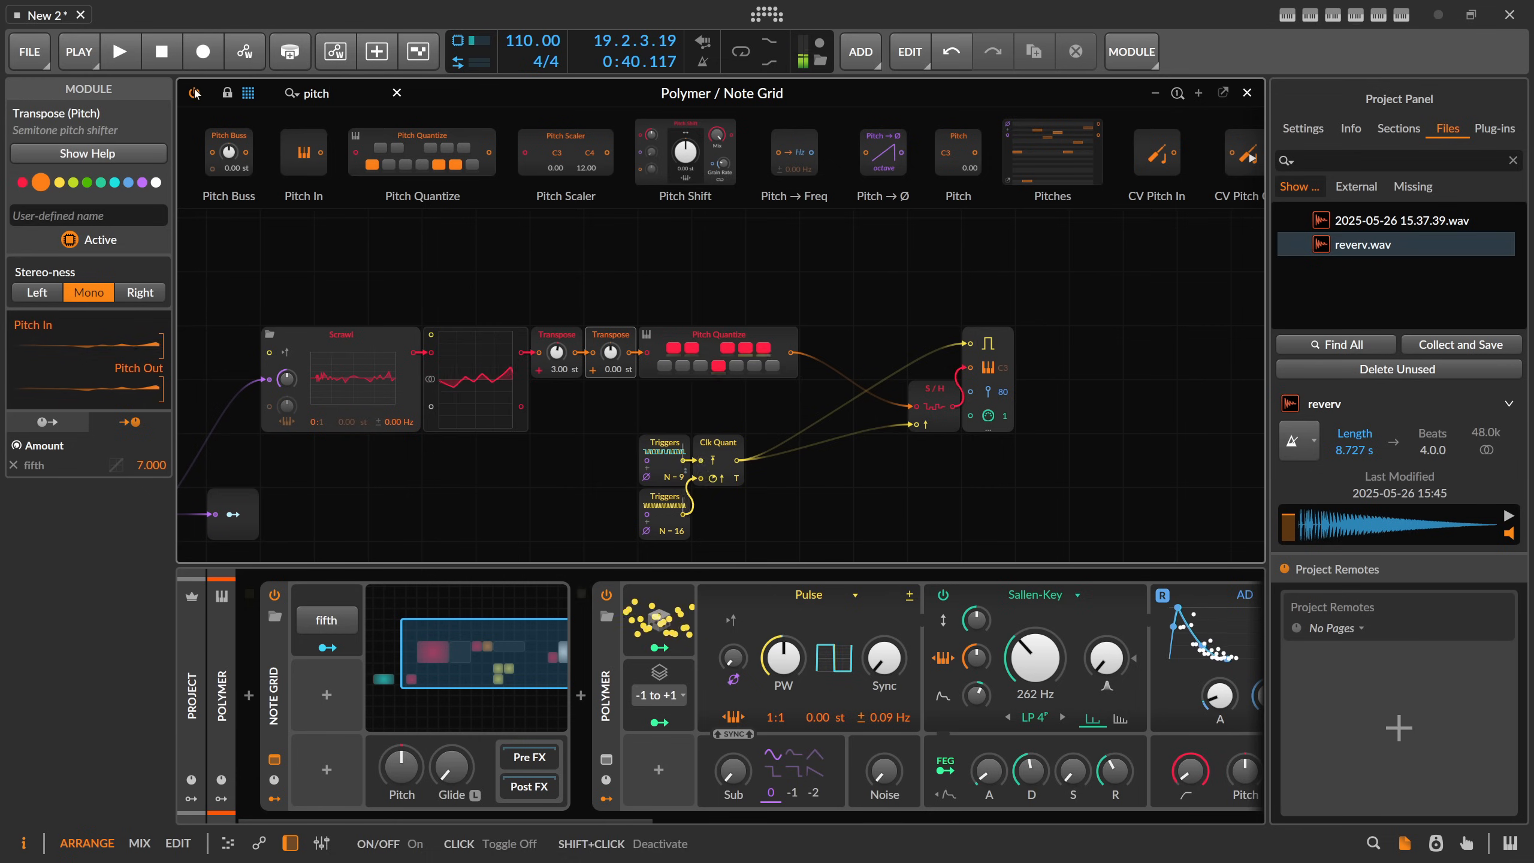
{"action": "left_click_drag", "start_coordinate": [304, 152], "coordinate": [502, 297]}
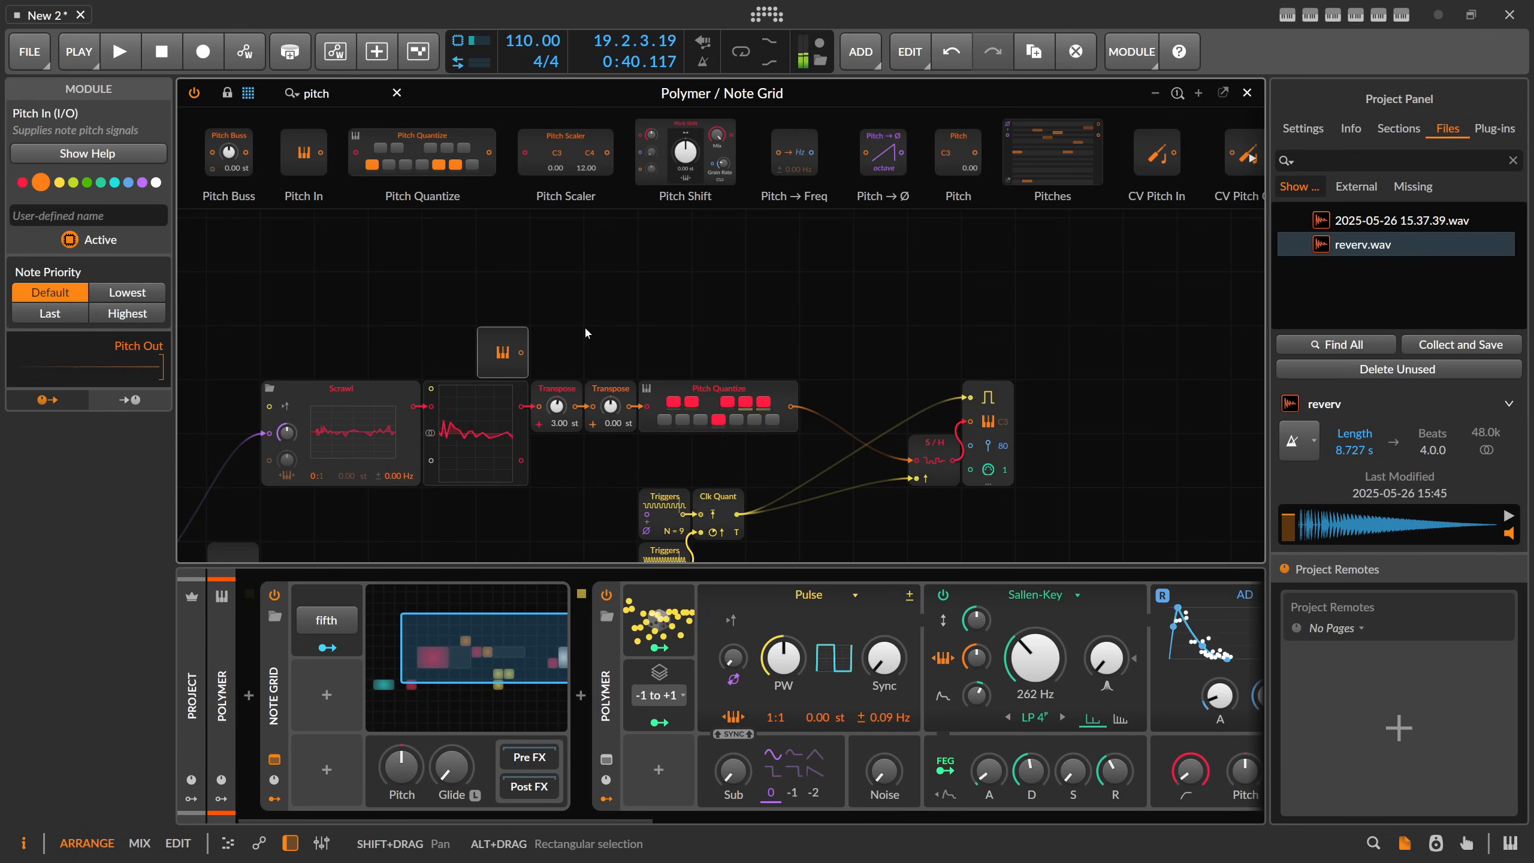
{"action": "key", "text": "ctrl+plus"}
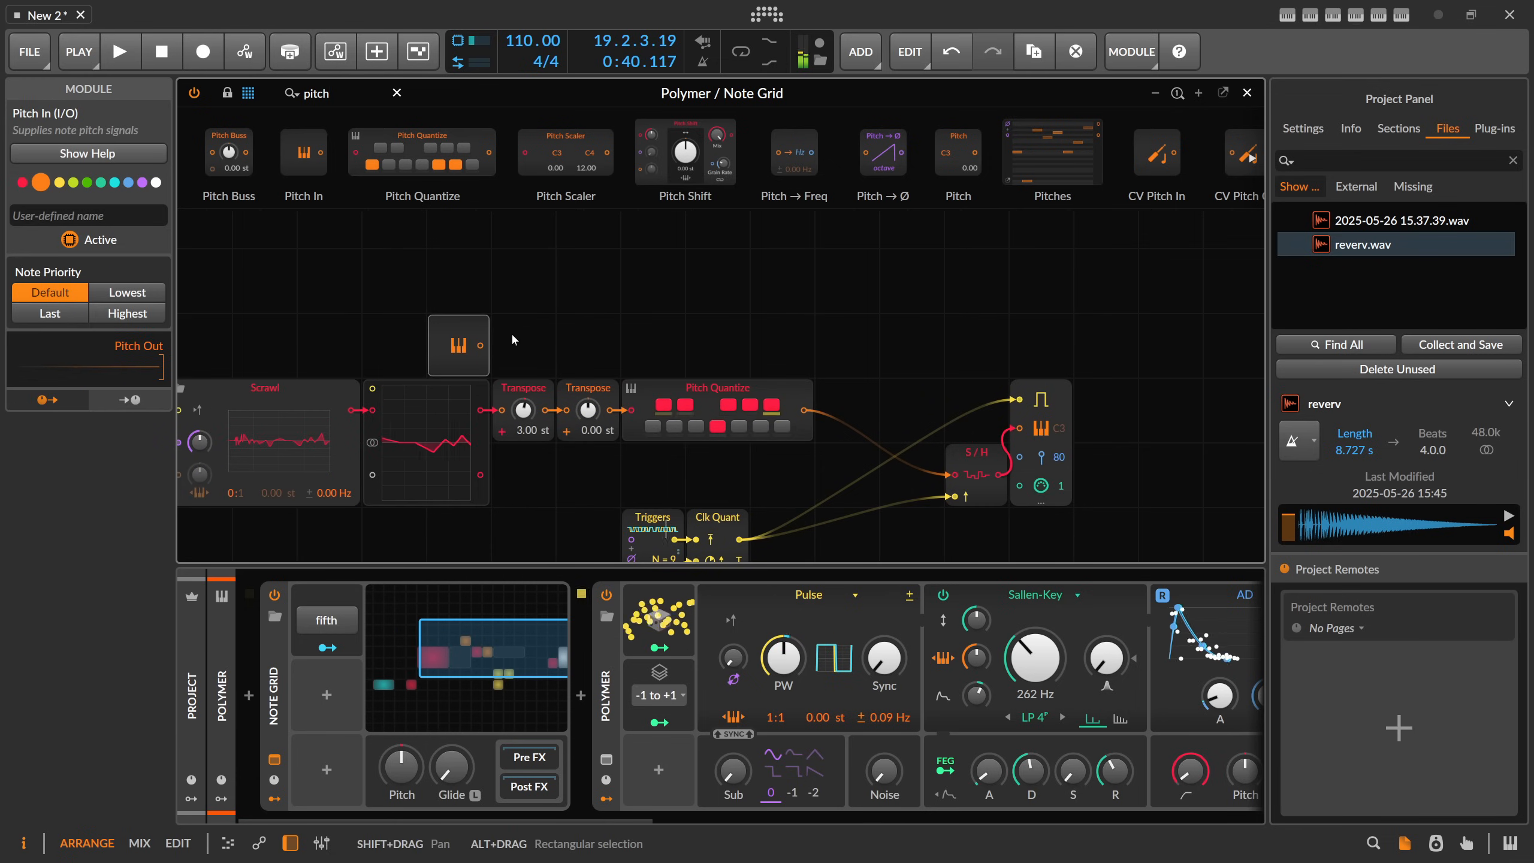
{"action": "left_click_drag", "start_coordinate": [447, 332], "coordinate": [521, 322]}
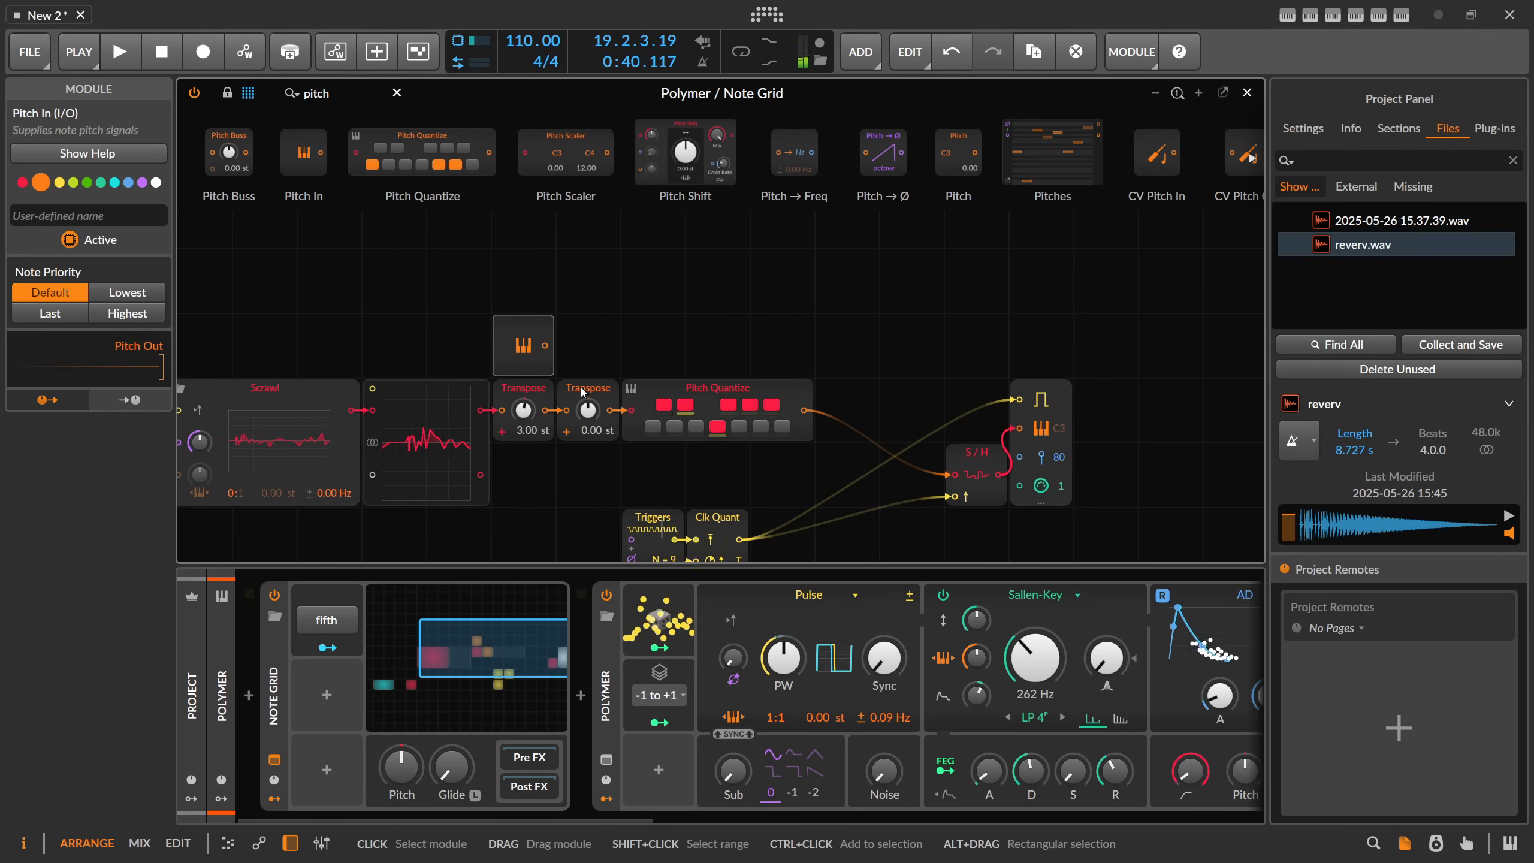
Step: Replace both Transpose modules with an Add module before Pitch Quantize and feed Pitch In into its second input
{"action": "left_click_drag", "start_coordinate": [598, 458], "coordinate": [526, 404]}
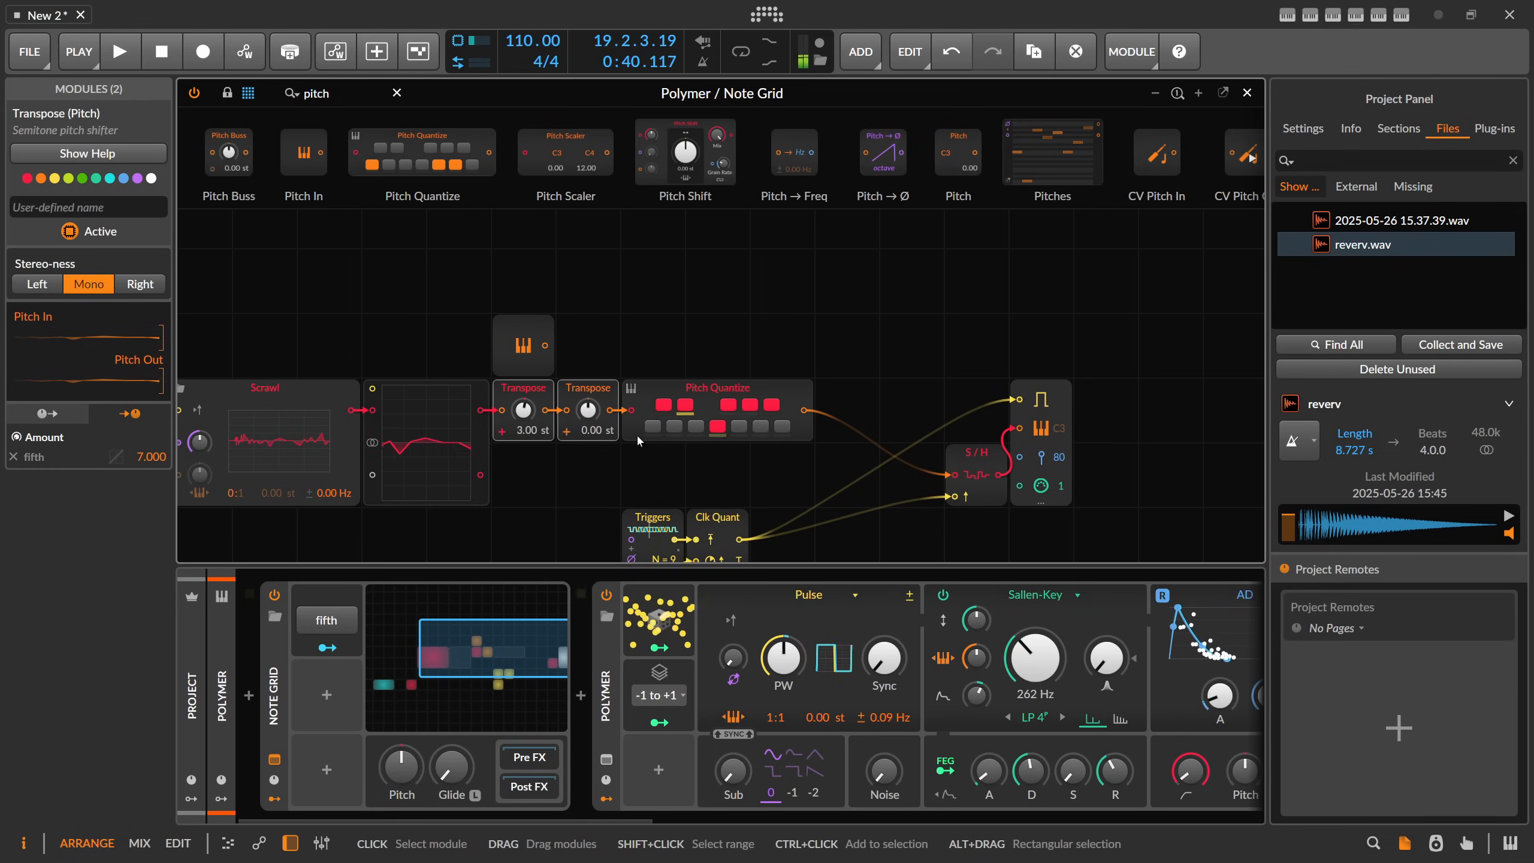
{"action": "key", "text": "Delete"}
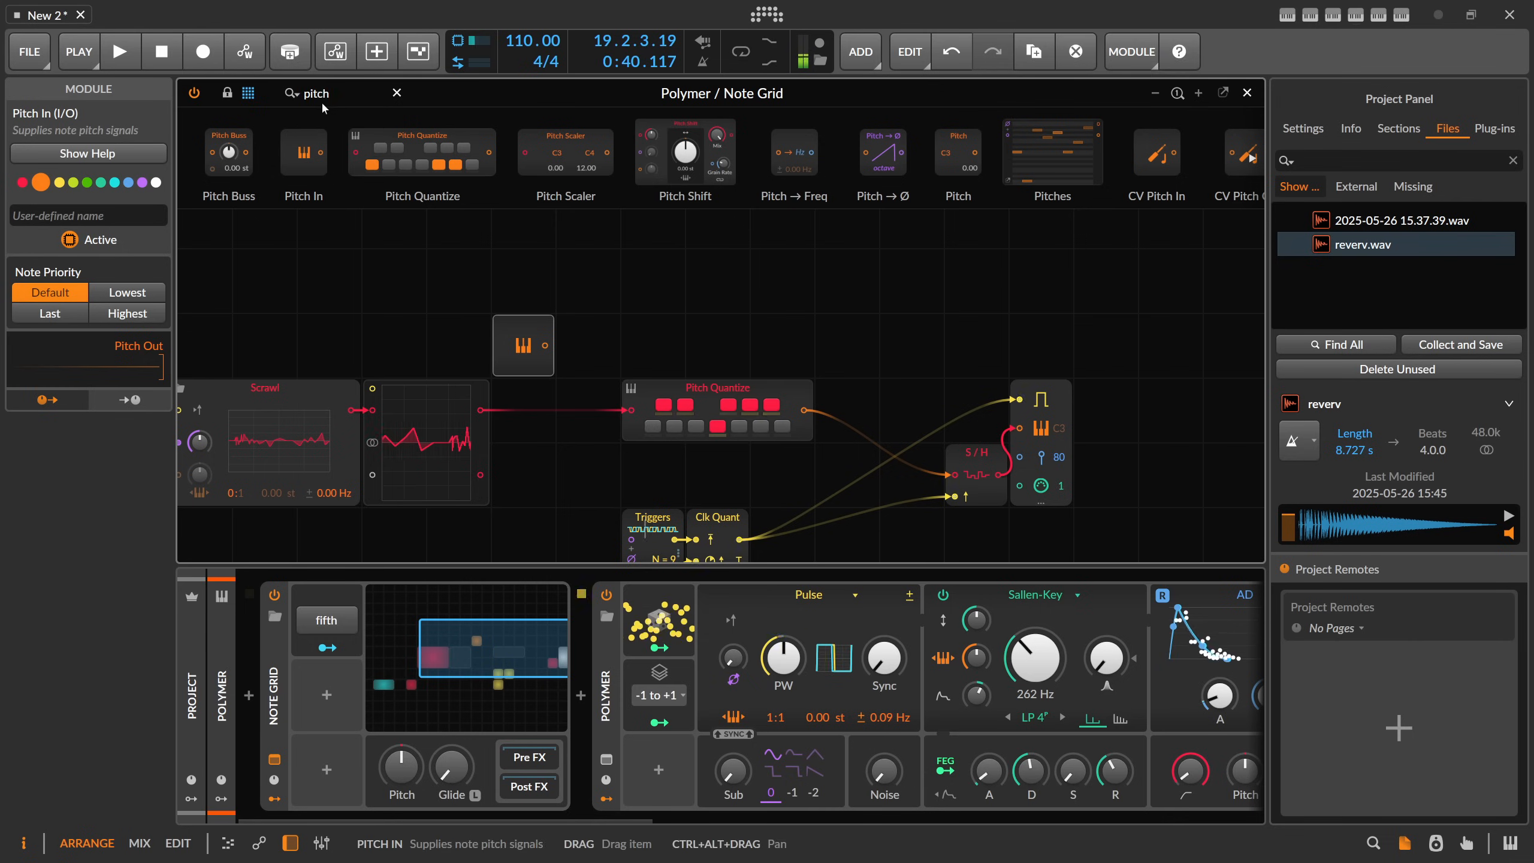
{"action": "type", "text": "add"}
{"action": "left_click_drag", "start_coordinate": [226, 155], "coordinate": [595, 407]}
{"action": "left_click_drag", "start_coordinate": [535, 340], "coordinate": [567, 432]}
{"action": "scroll", "coordinate": [595, 357], "scroll_direction": "down", "scroll_amount": 1}
{"action": "left_click_drag", "start_coordinate": [581, 335], "coordinate": [659, 282]}
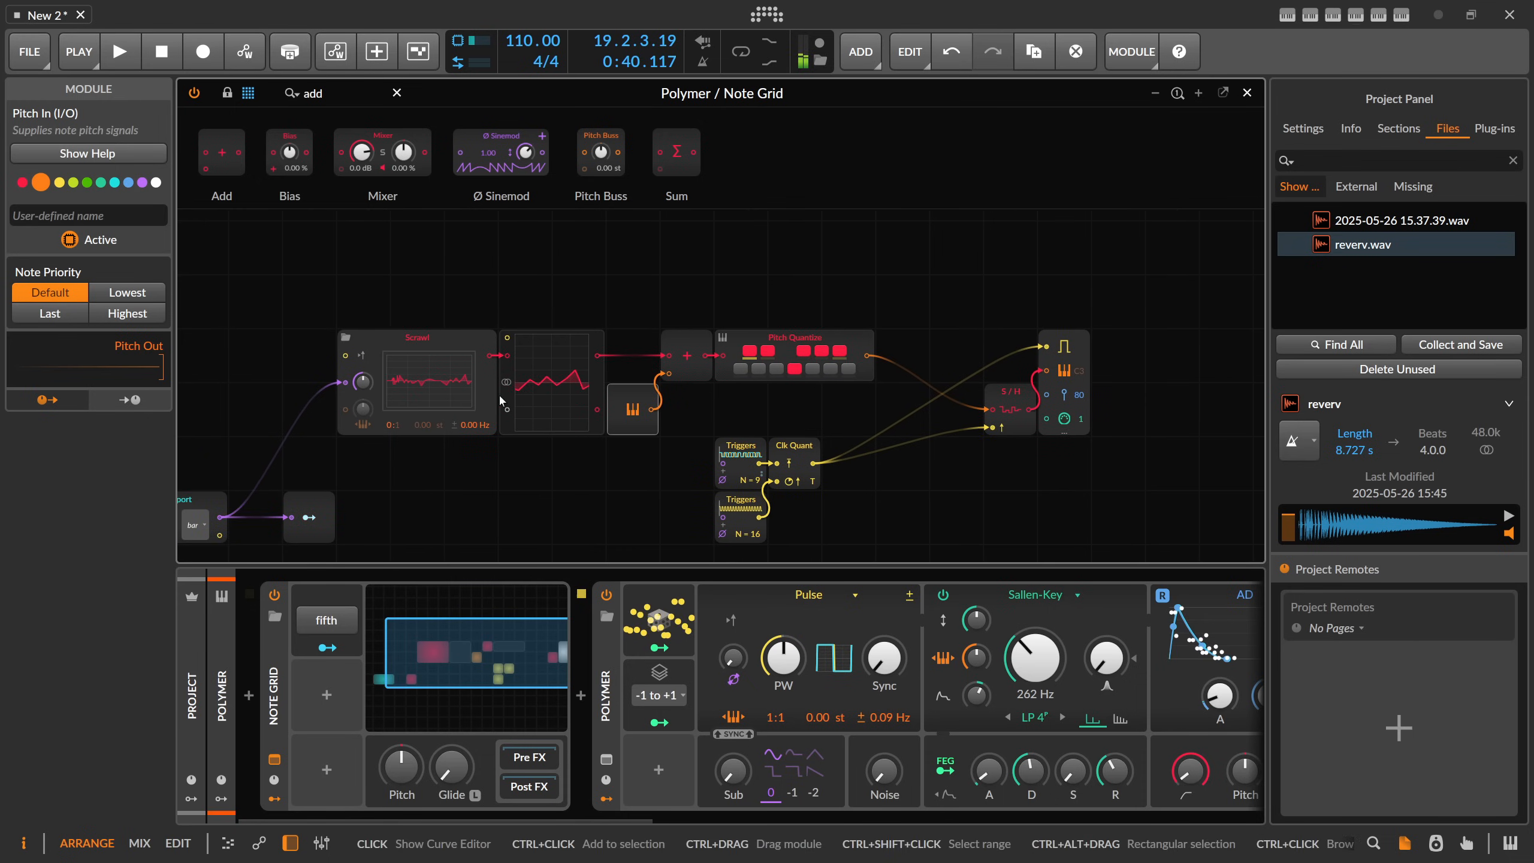
Step: Create a Scene 2 clip on the Polymer track and draw a one-bar D#3 note from its start
{"action": "left_click", "coordinate": [1248, 93]}
{"action": "left_click", "coordinate": [468, 146]}
{"action": "left_click", "coordinate": [540, 145]}
{"action": "double_click", "coordinate": [540, 146]}
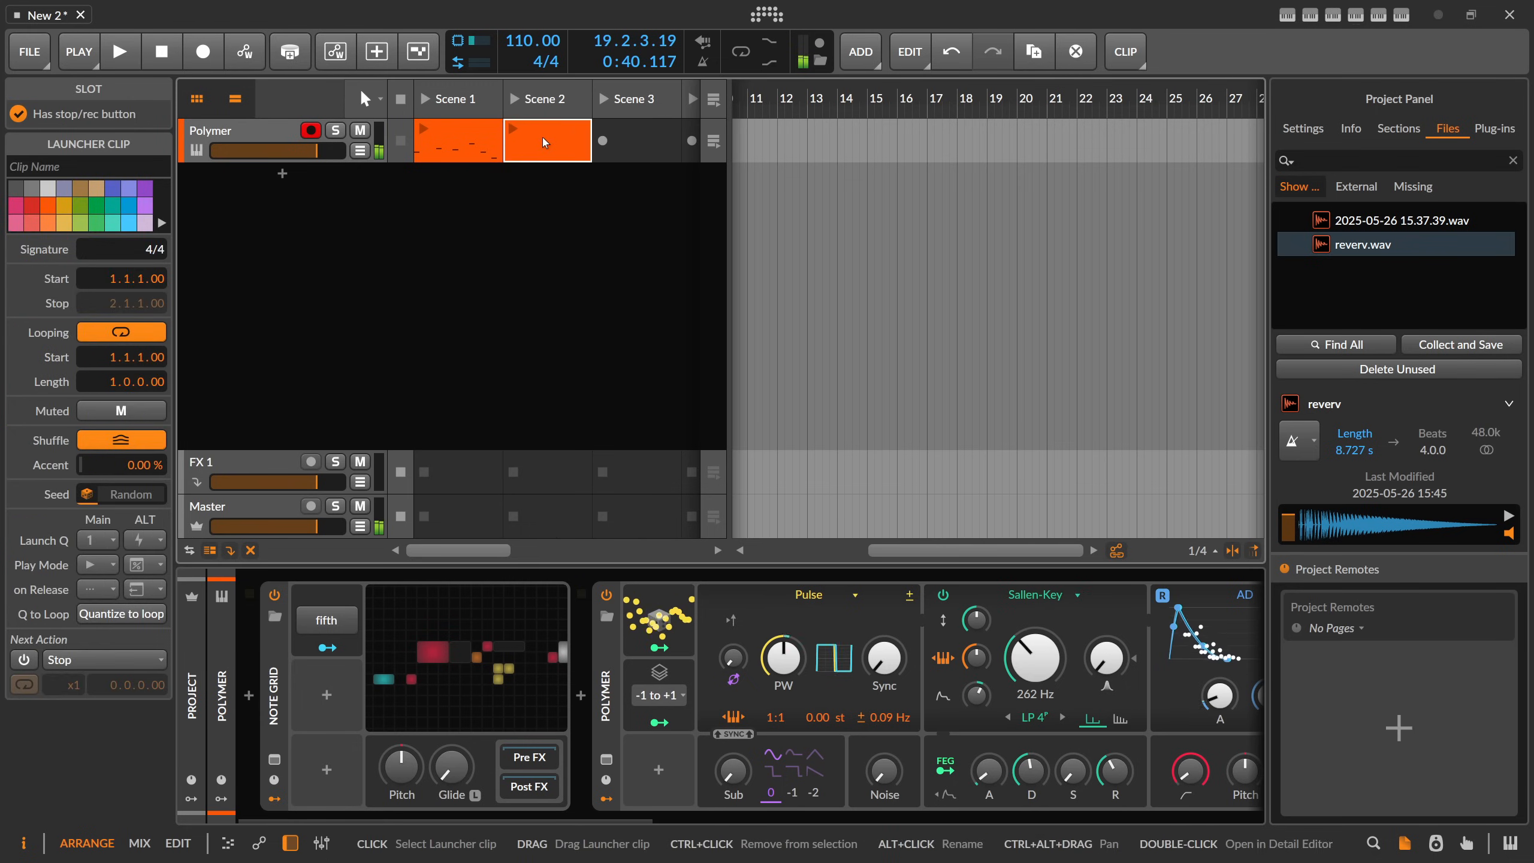
{"action": "double_click", "coordinate": [540, 143]}
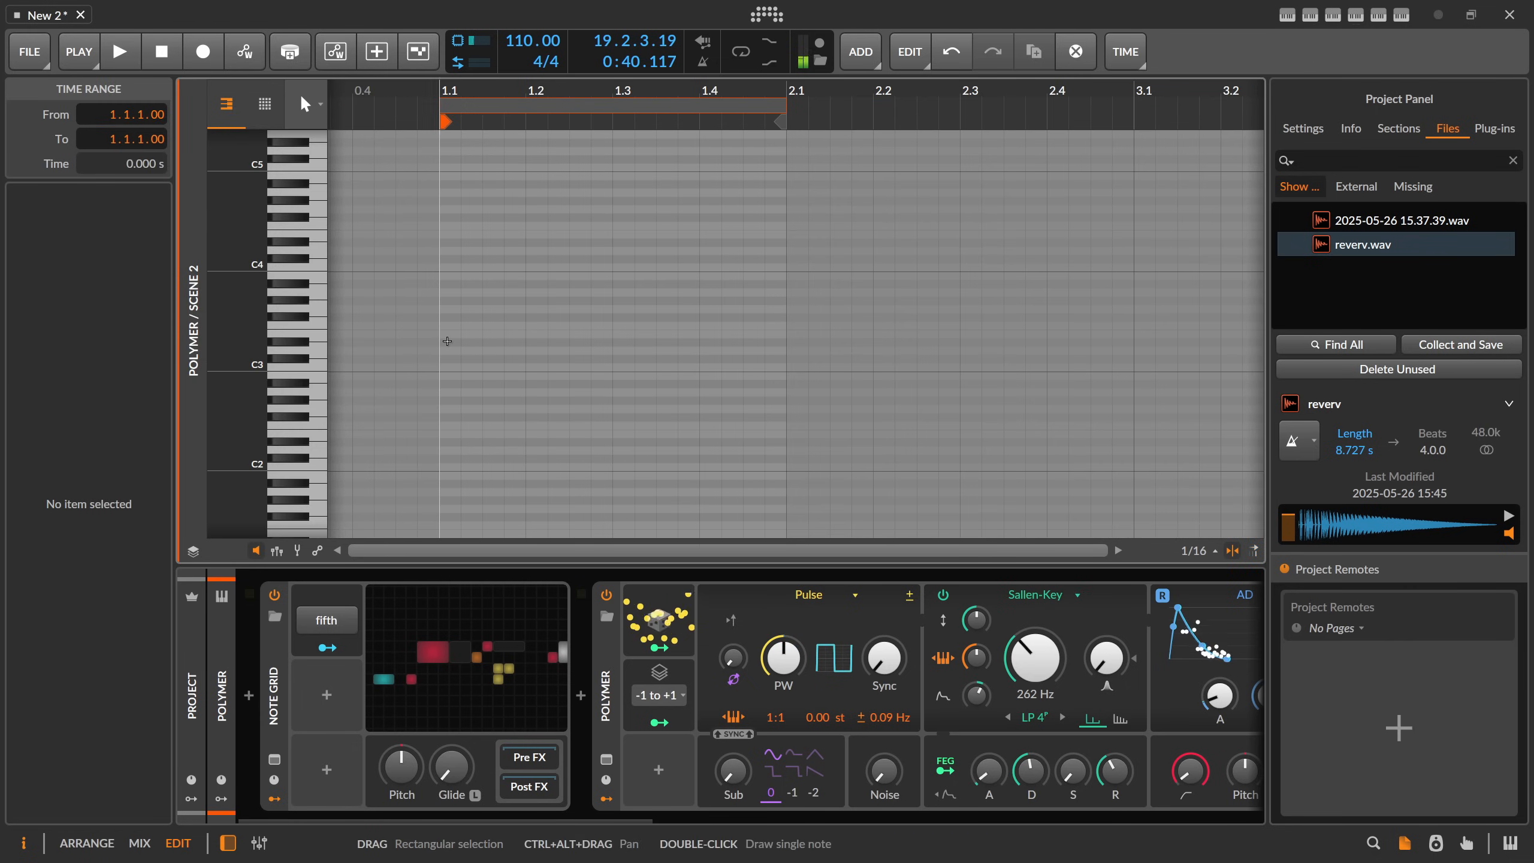
{"action": "double_click", "coordinate": [445, 343]}
{"action": "left_click_drag", "start_coordinate": [459, 343], "coordinate": [786, 343]}
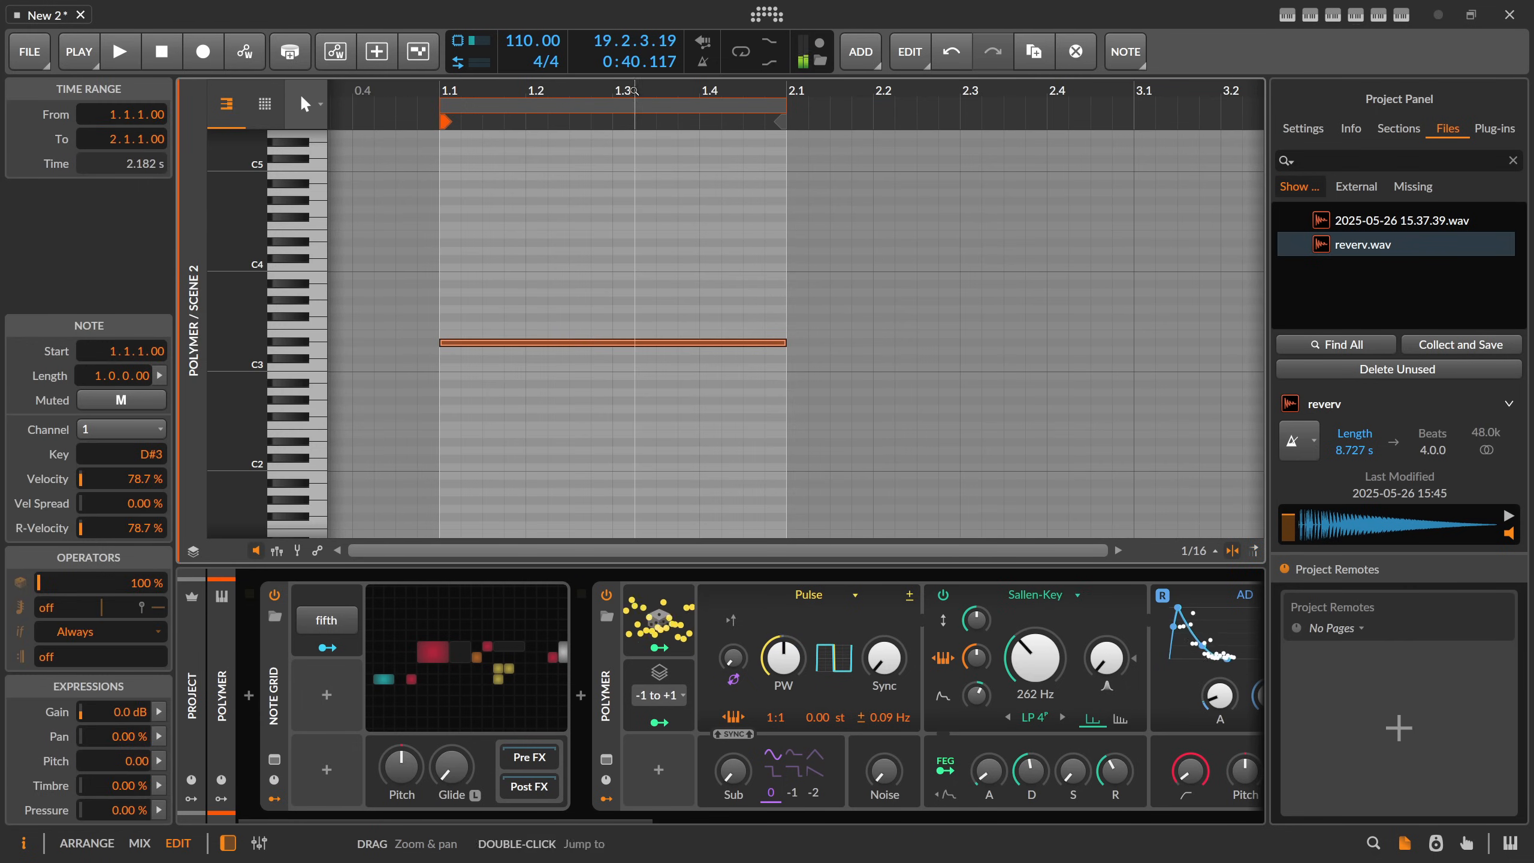
Step: Extend the Scene 2 clip's loop and its D#3 note to four bars
{"action": "left_click_drag", "start_coordinate": [589, 112], "coordinate": [589, 142]}
{"action": "key", "text": "Tab"}
{"action": "double_click", "coordinate": [564, 140]}
{"action": "left_click_drag", "start_coordinate": [680, 105], "coordinate": [1172, 111]}
{"action": "left_click_drag", "start_coordinate": [678, 342], "coordinate": [1172, 343]}
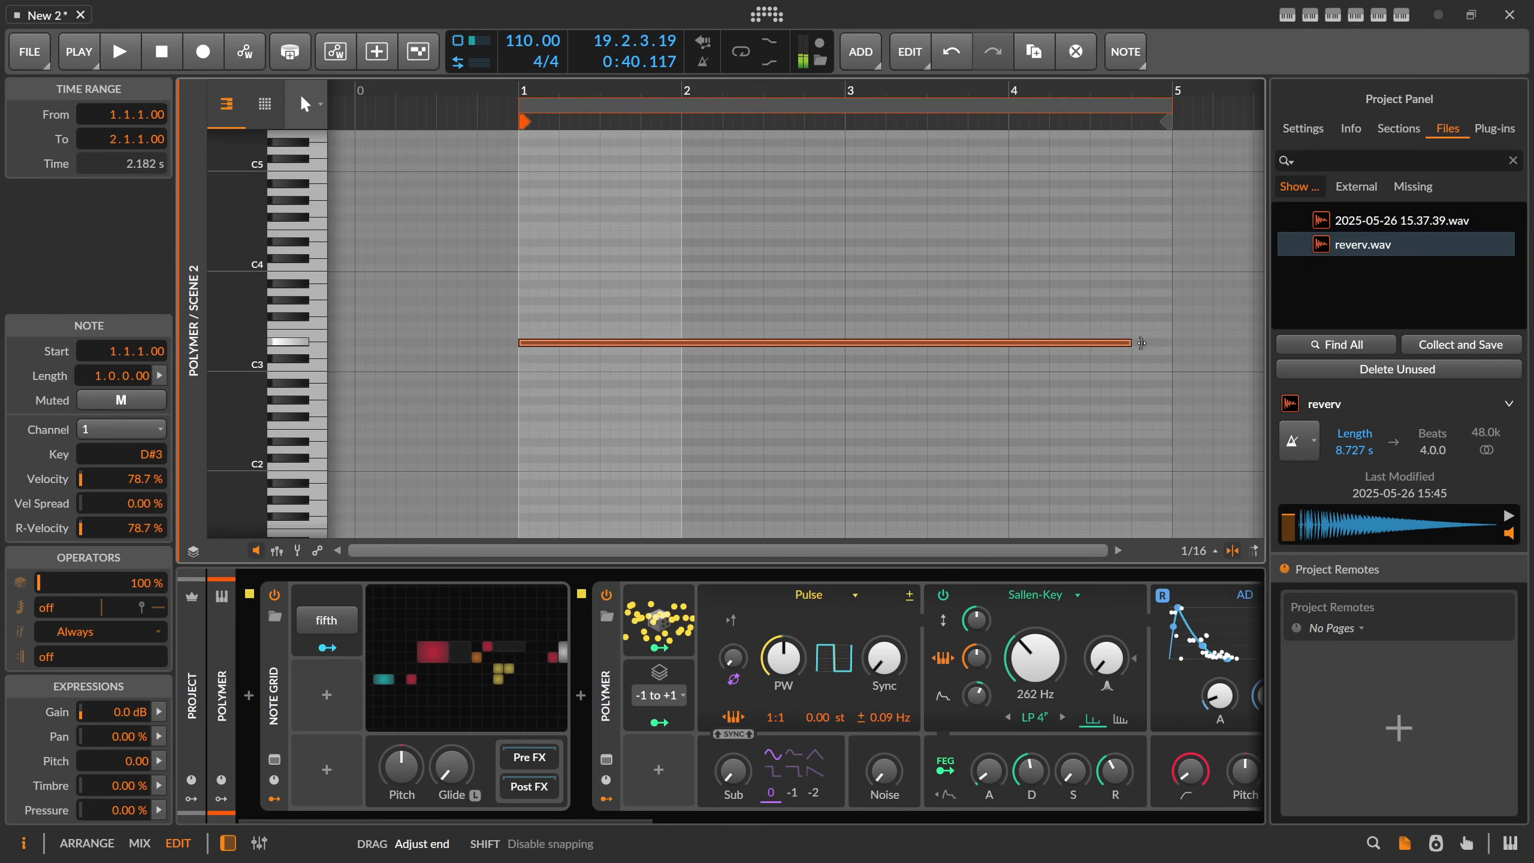
Step: Duplicate the four-bar D#3 note twice in sequence, lowering the copies to C#3 and B2
{"action": "left_click_drag", "start_coordinate": [845, 97], "coordinate": [652, 113]}
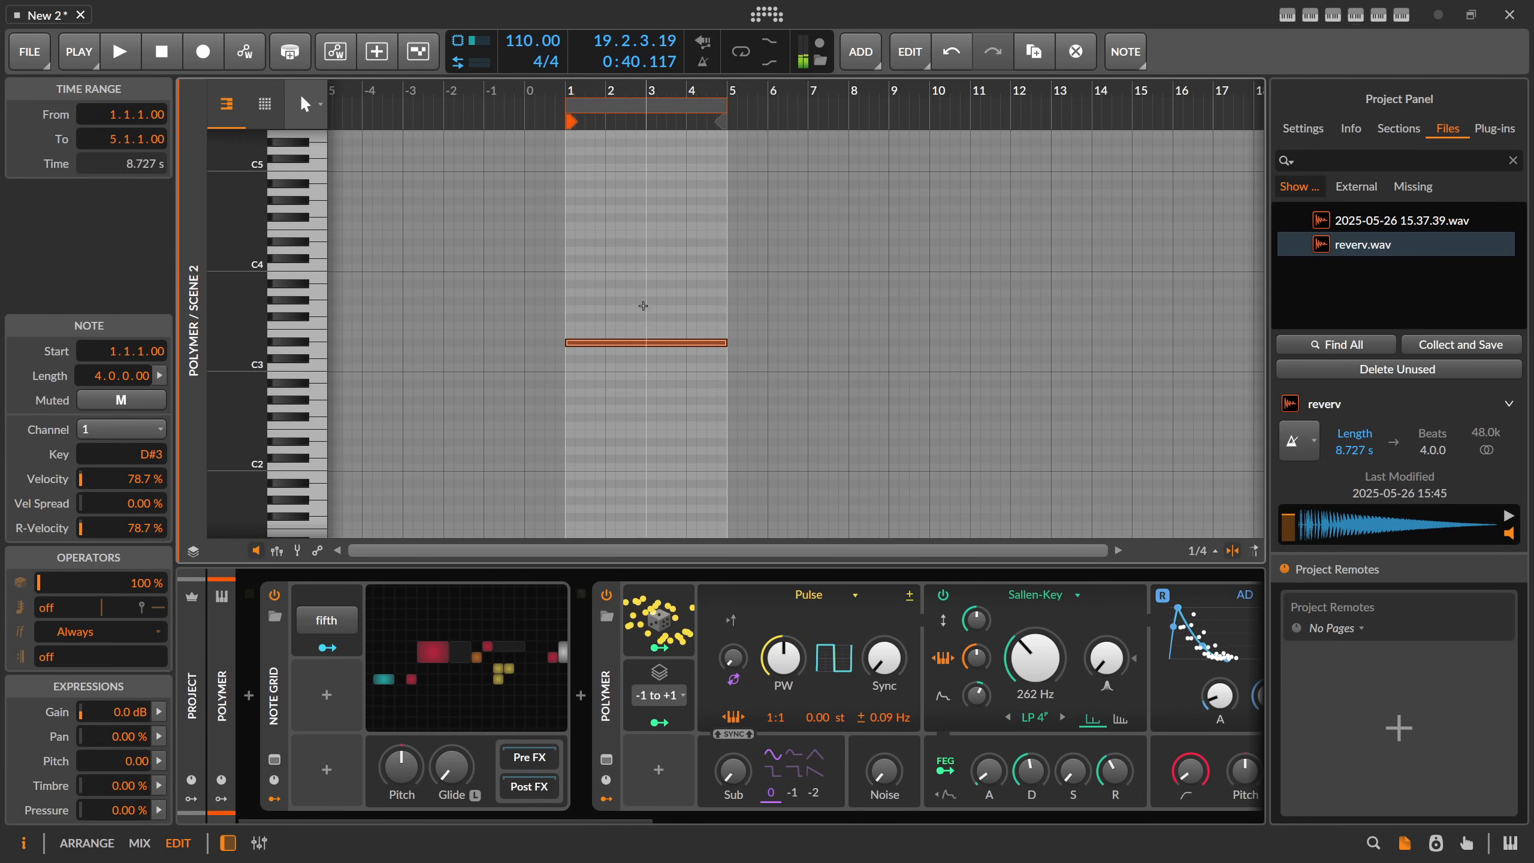
{"action": "key", "text": "ctrl+d"}
{"action": "key", "text": "Down"}
{"action": "key", "text": "Down"}
{"action": "key", "text": "ctrl+d"}
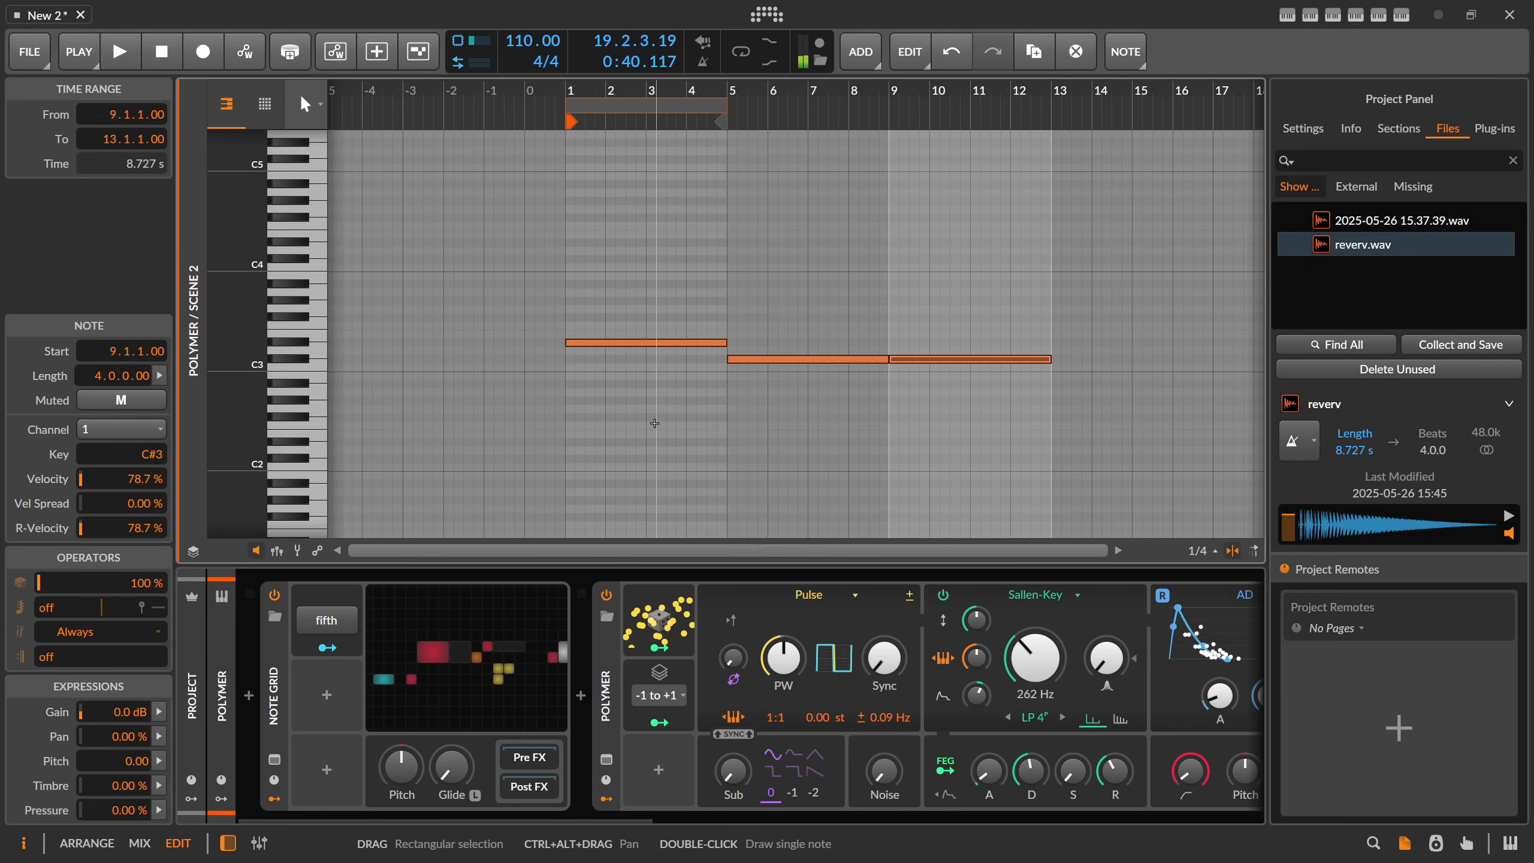
{"action": "key", "text": "Down"}
{"action": "key", "text": "Down"}
Step: Set the Scene 2 clip's loop length to 12 bars and launch the clip
{"action": "left_click_drag", "start_coordinate": [683, 96], "coordinate": [977, 119]}
{"action": "left_click", "coordinate": [711, 111]}
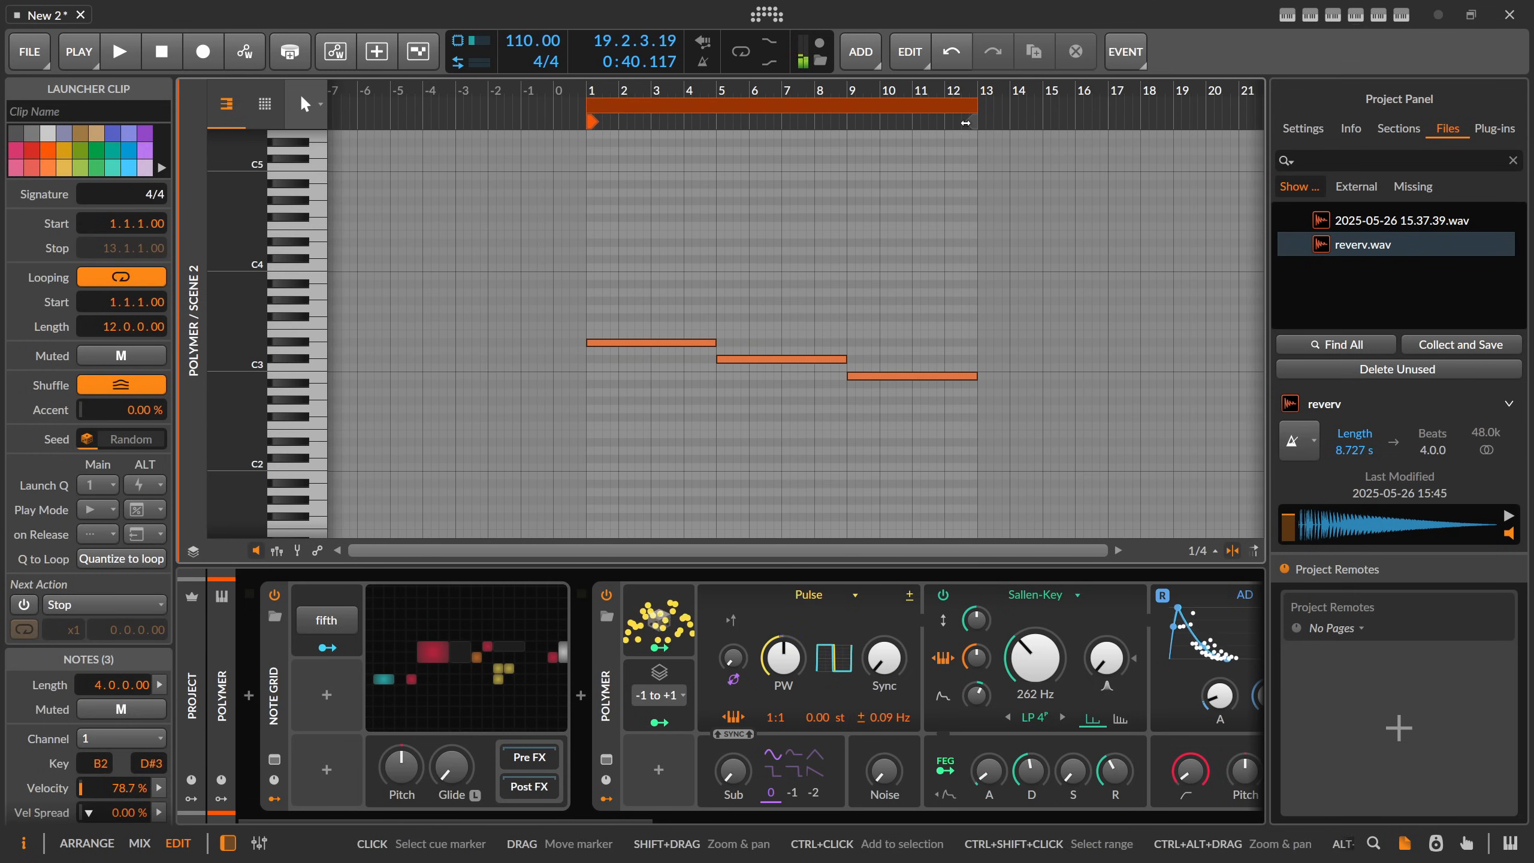
{"action": "key", "text": "Tab"}
{"action": "left_click", "coordinate": [514, 128]}
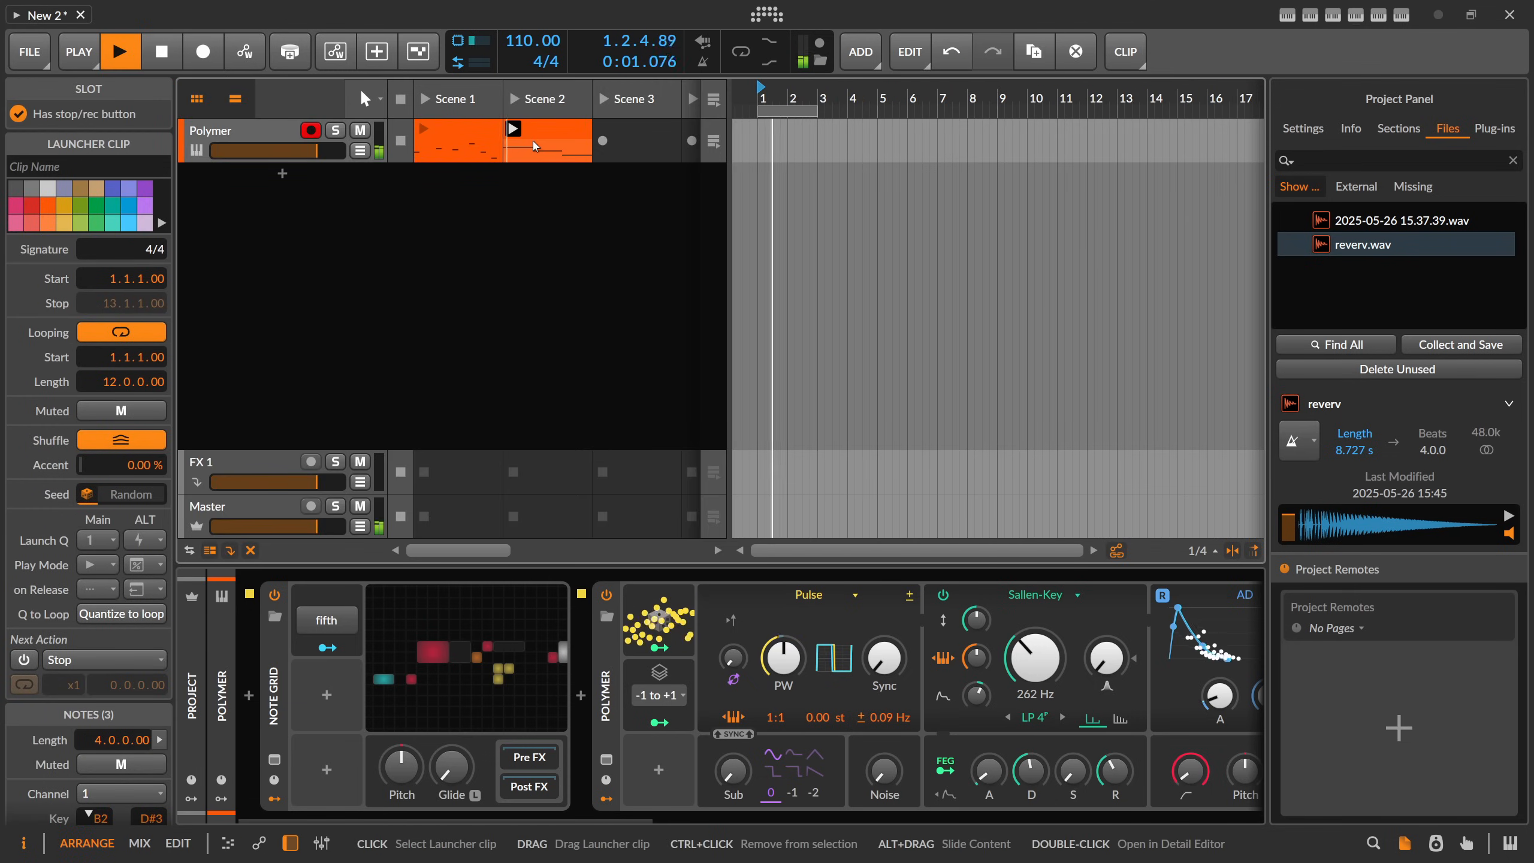
Step: Compare the playing clip's notes with the signals in the Note Grid patch
{"action": "key", "text": "Tab"}
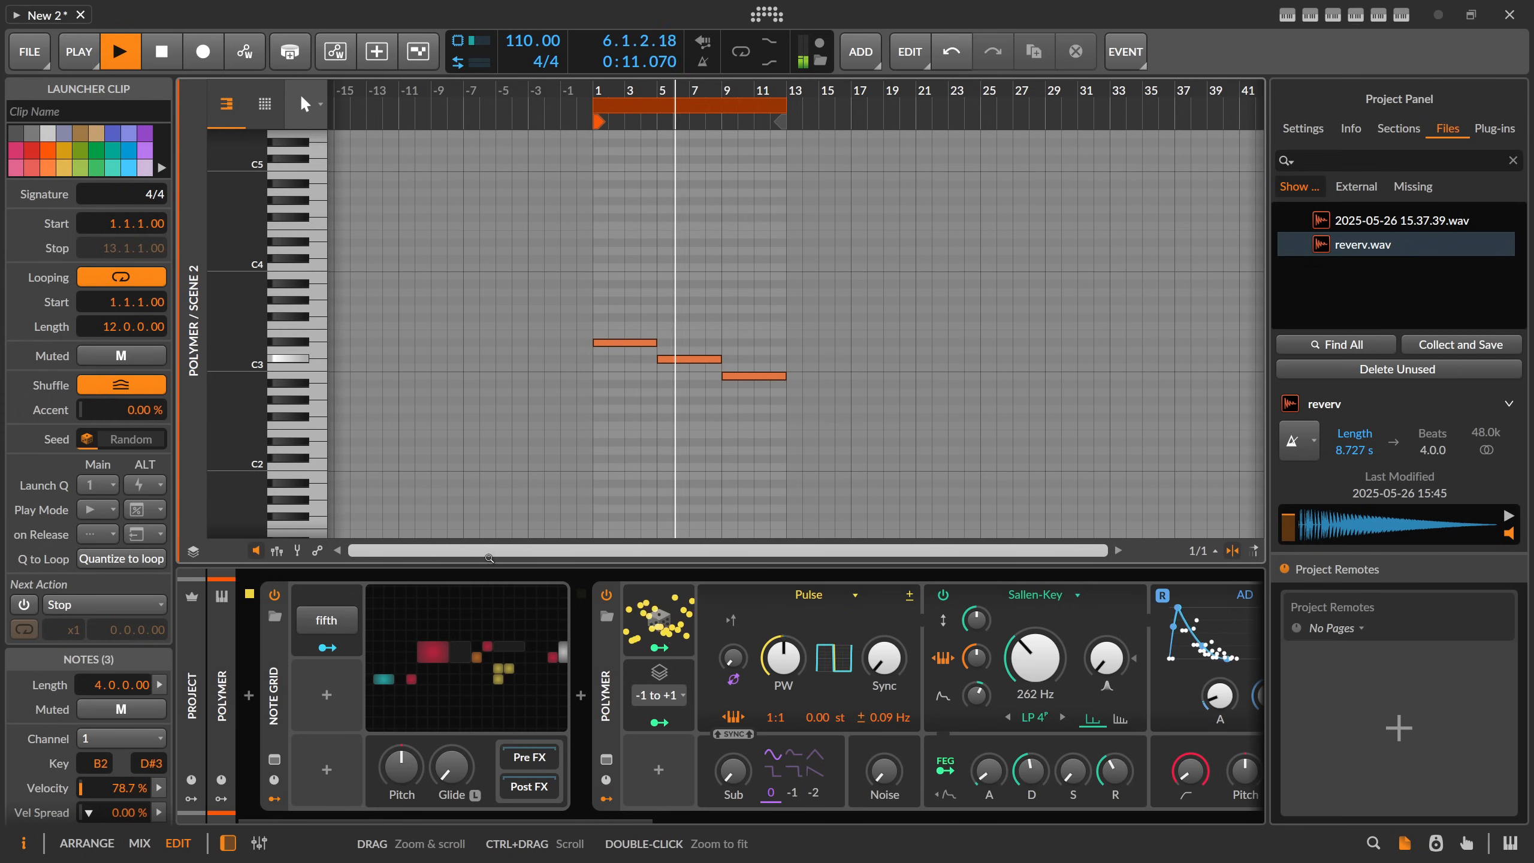
{"action": "left_click", "coordinate": [489, 617]}
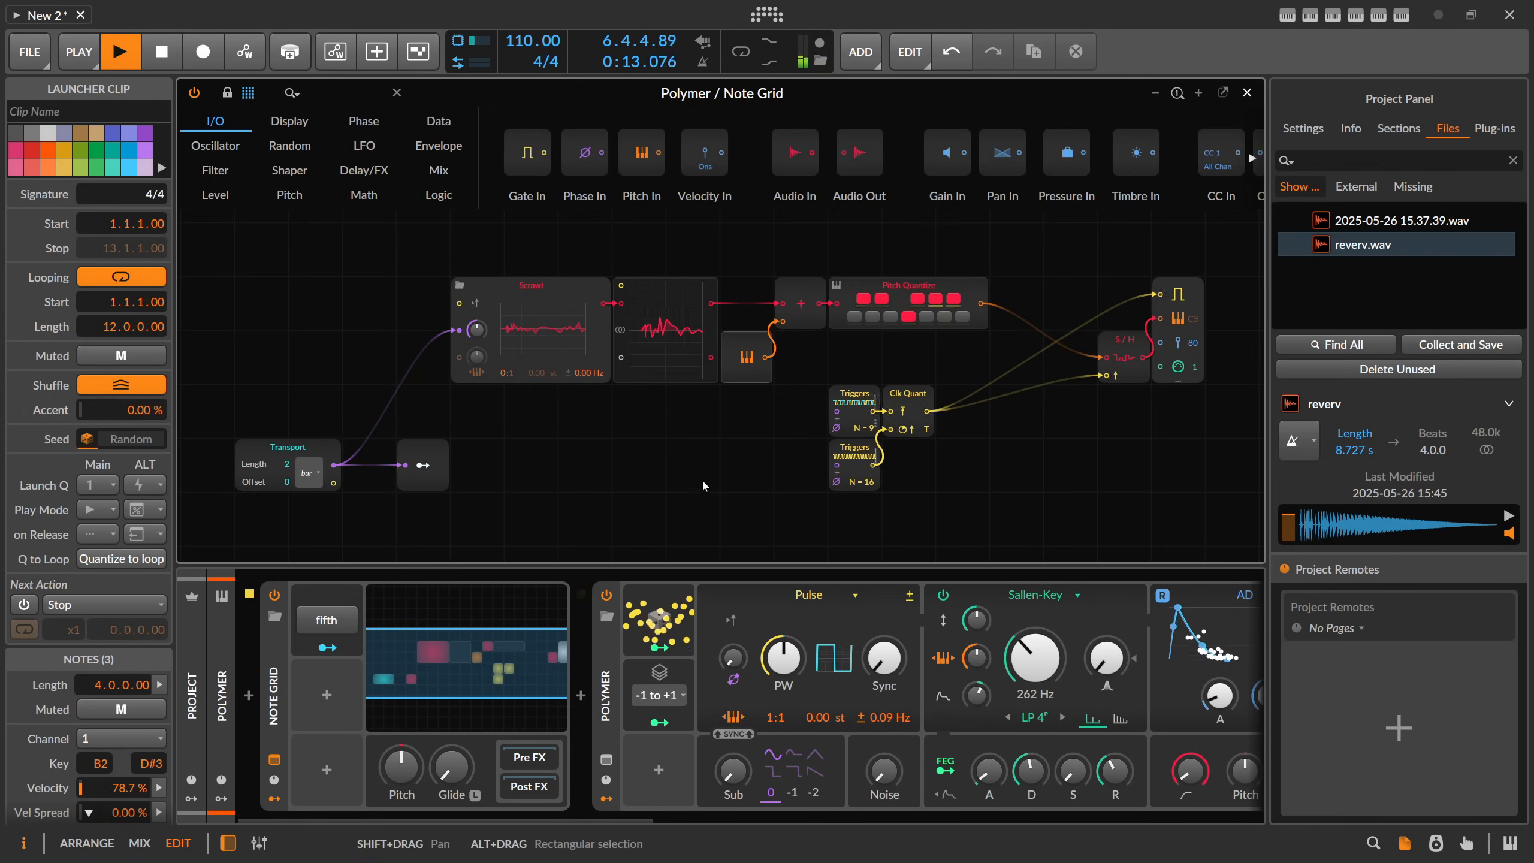
{"action": "scroll", "coordinate": [722, 453], "scroll_direction": "down", "scroll_amount": 2}
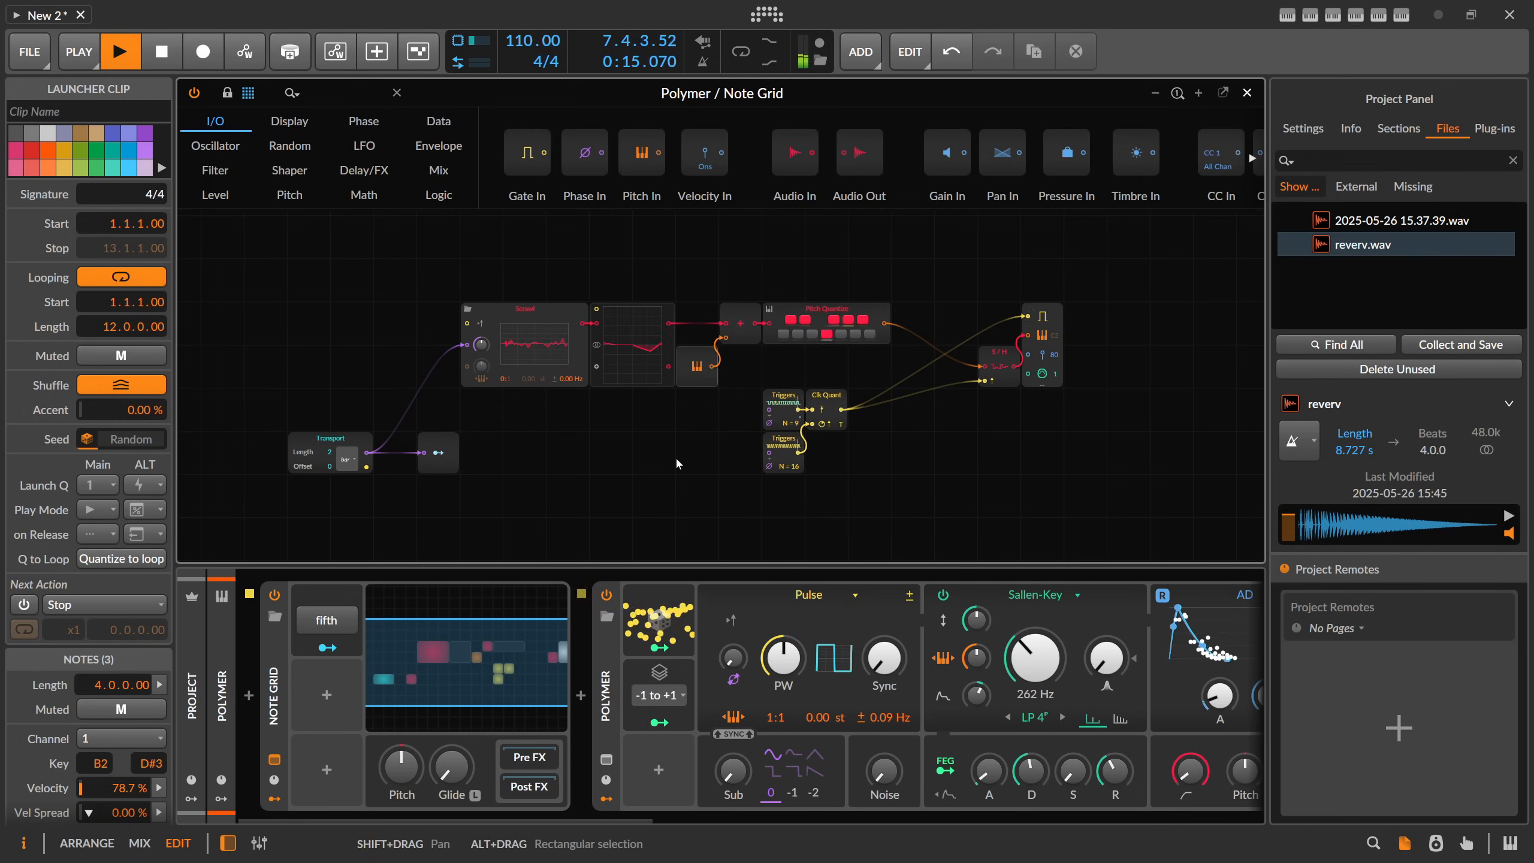
{"action": "left_click", "coordinate": [1246, 92]}
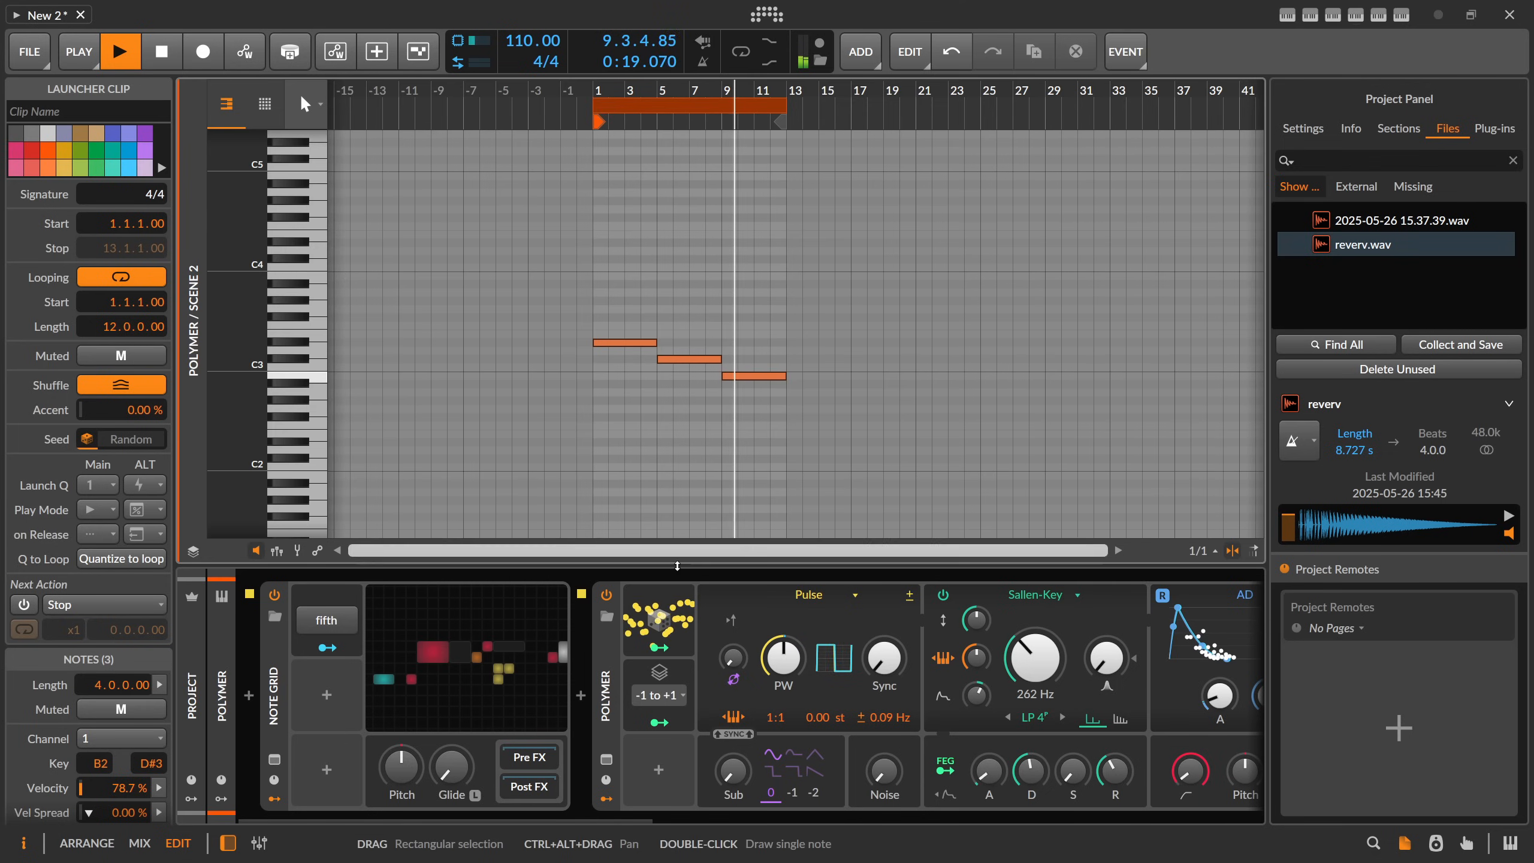
{"action": "left_click", "coordinate": [477, 671]}
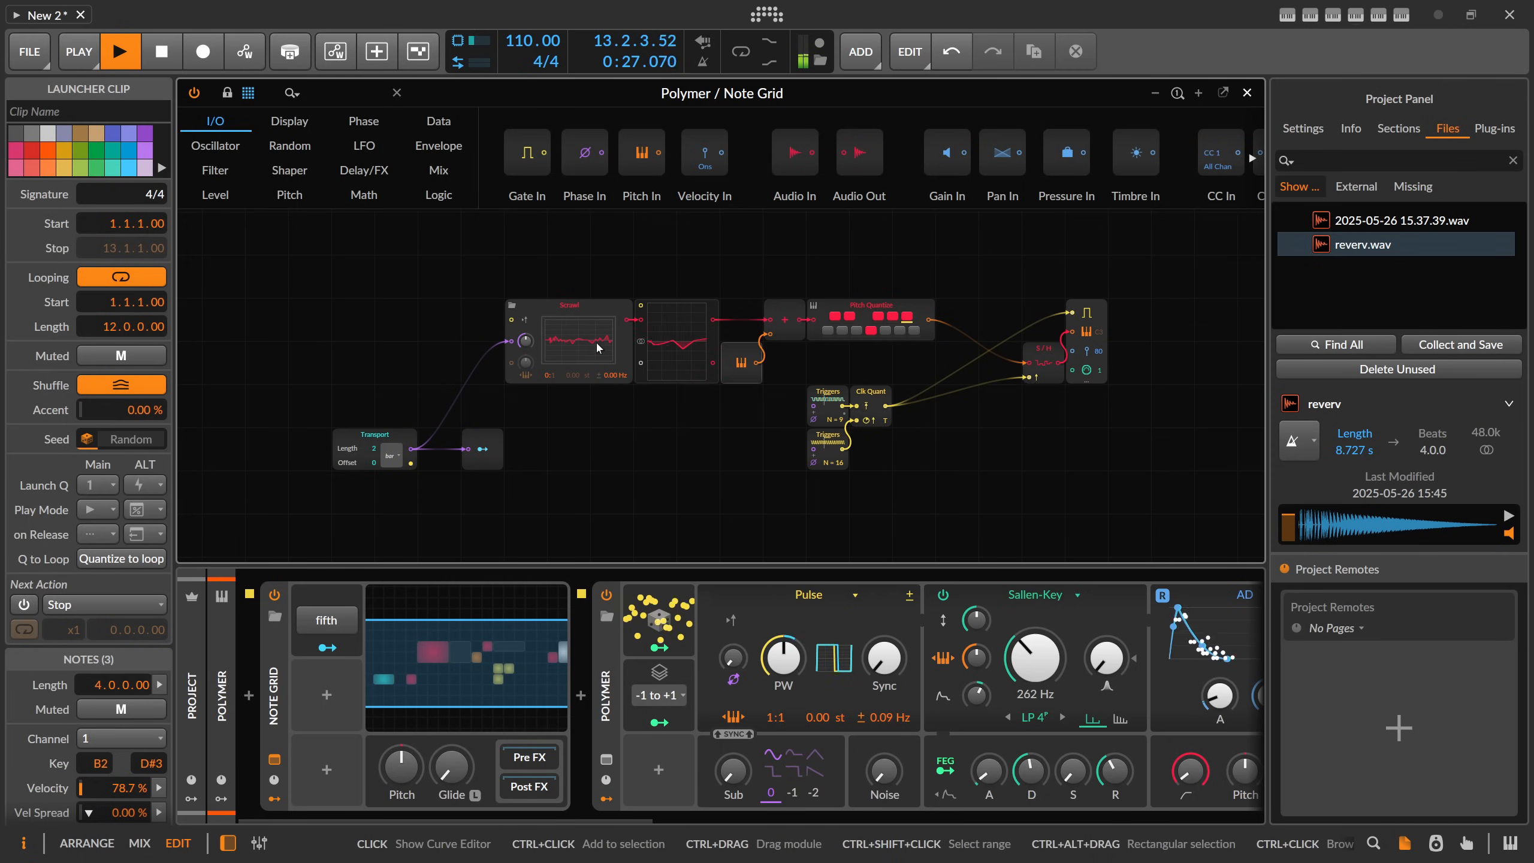
{"action": "left_click", "coordinate": [1248, 93]}
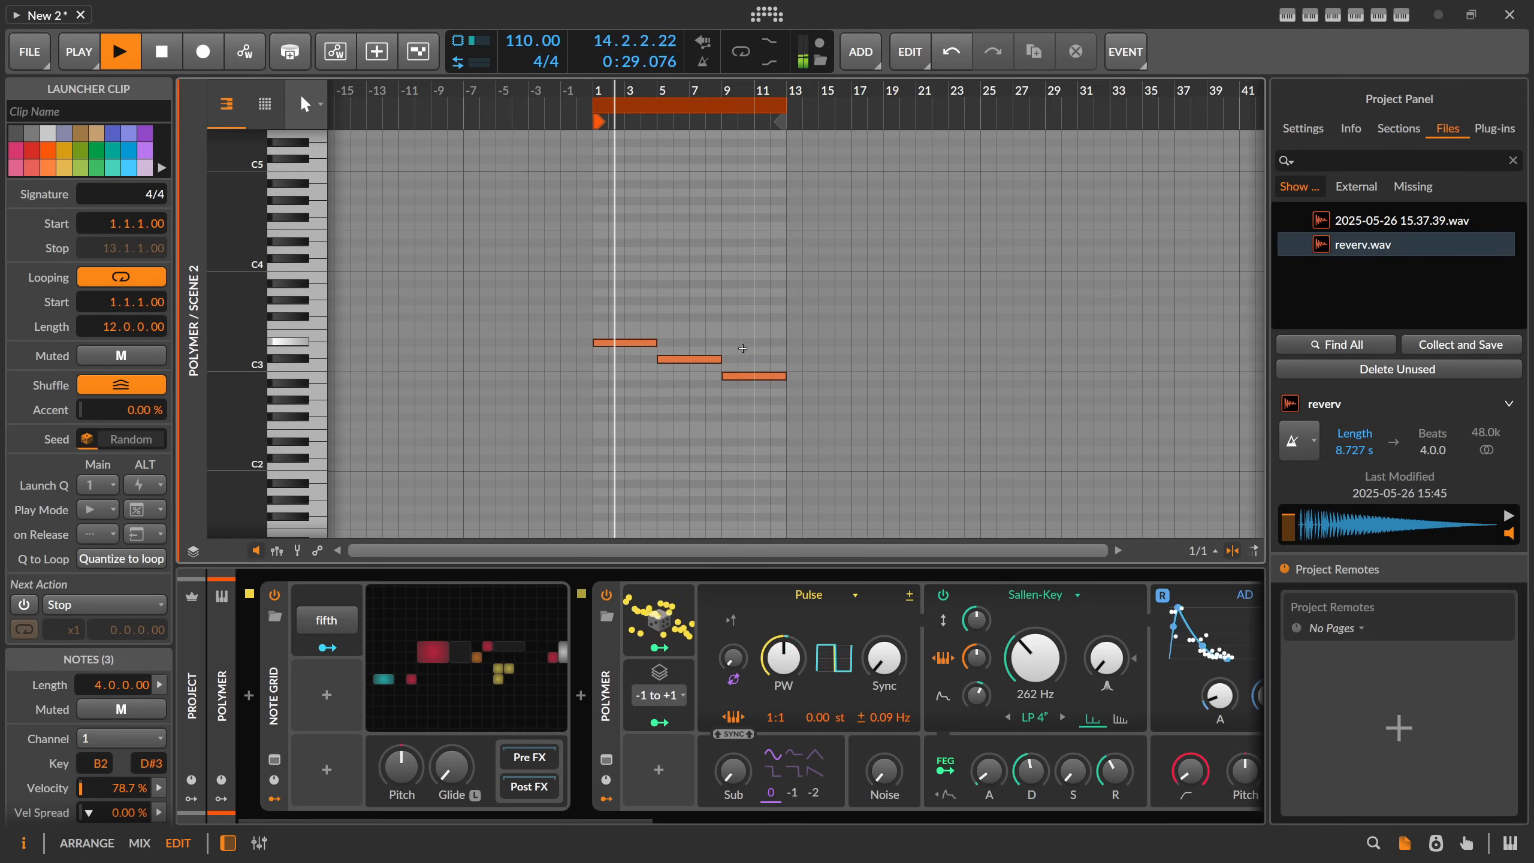
Step: Try the clip's second note at A#2 and undo the latest clip edits
{"action": "left_click_drag", "start_coordinate": [641, 318], "coordinate": [724, 393]}
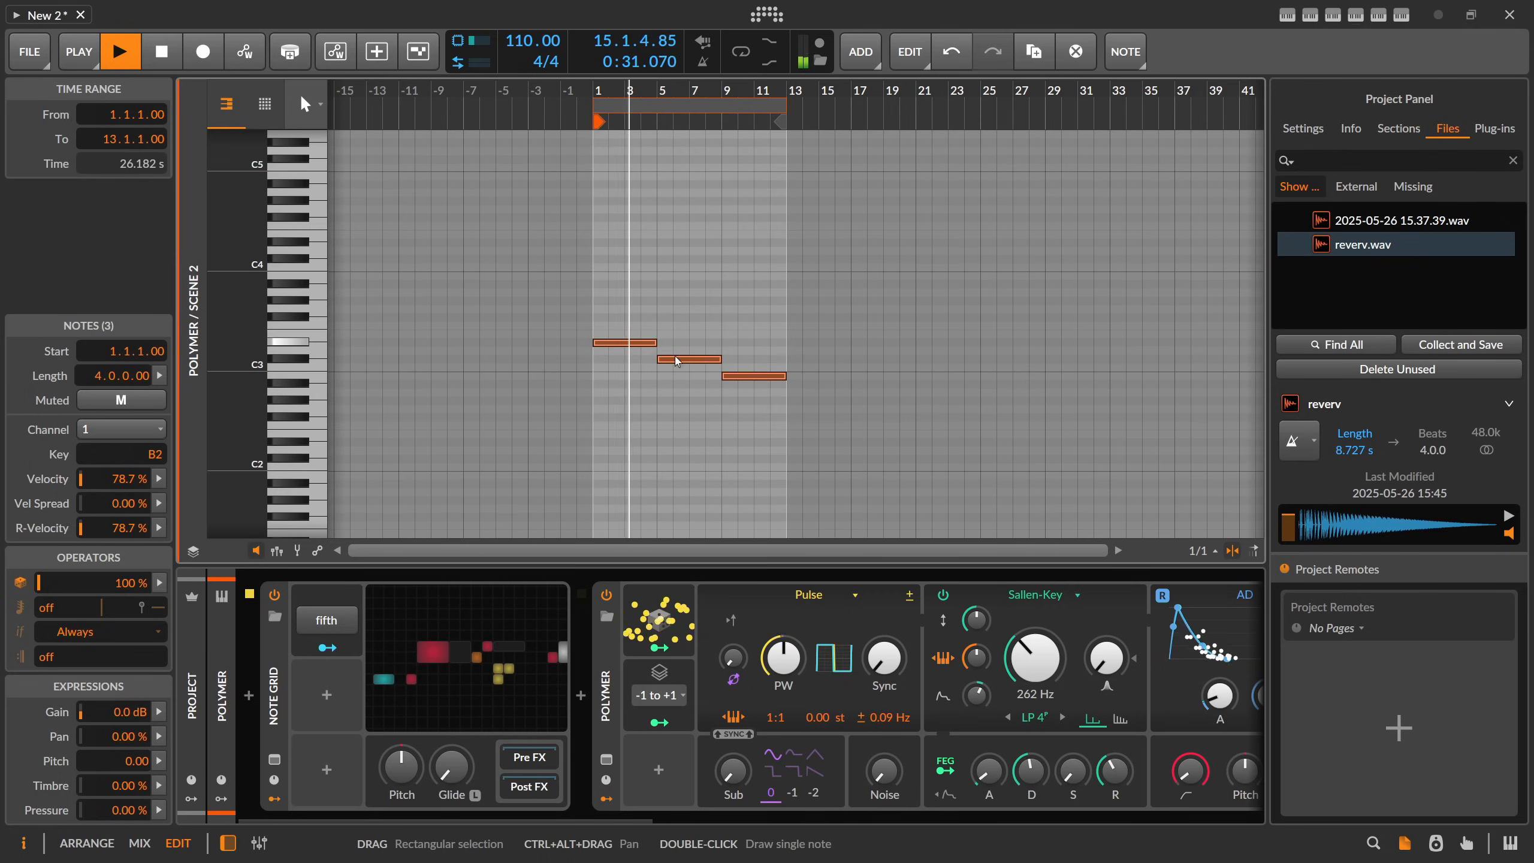
{"action": "scroll", "coordinate": [671, 354], "scroll_direction": "up", "scroll_amount": 3}
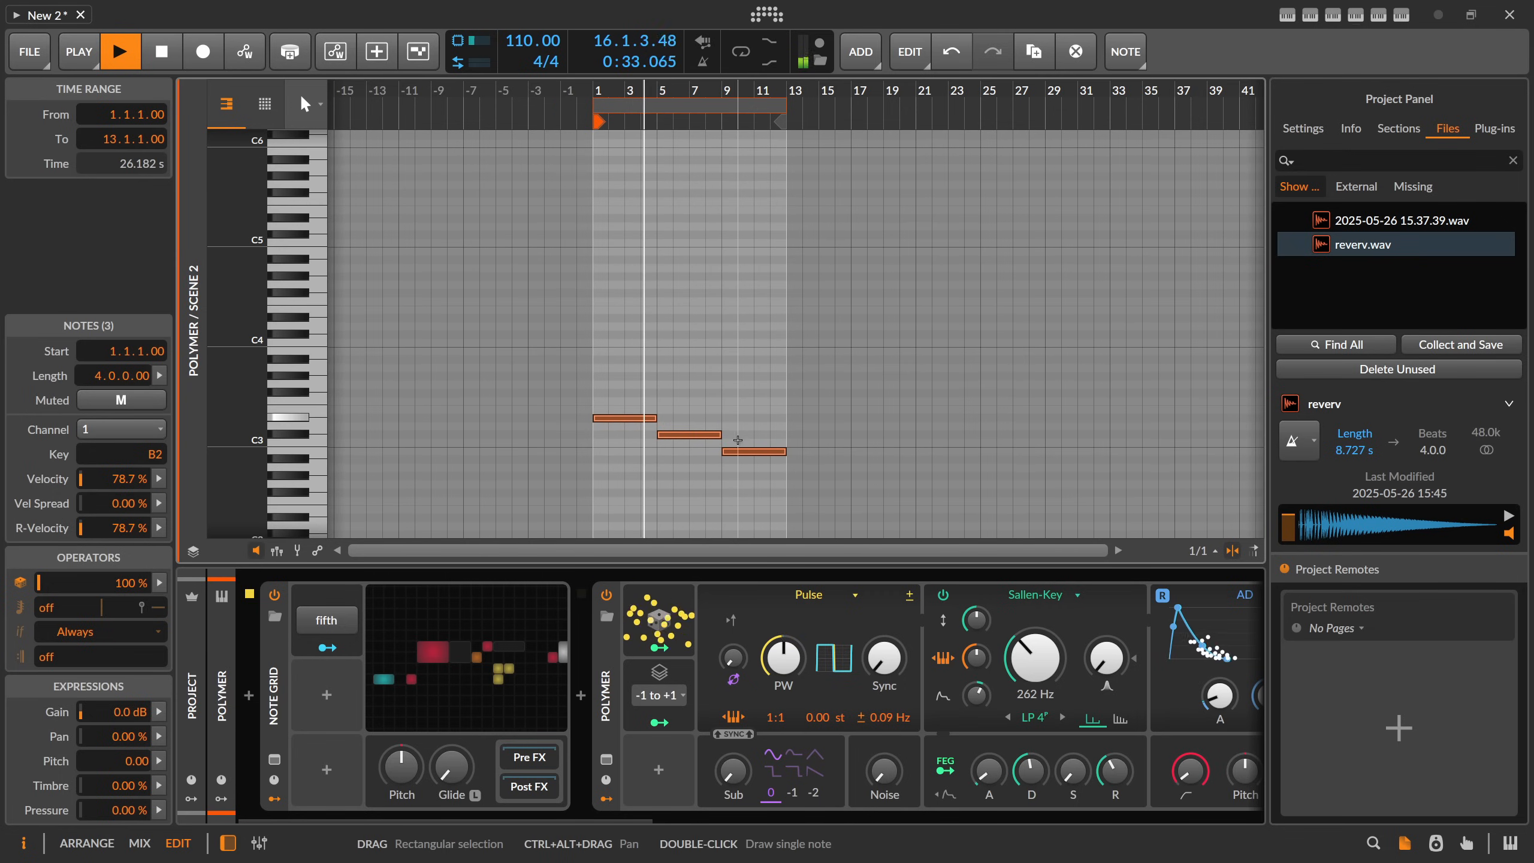
{"action": "left_click", "coordinate": [688, 441]}
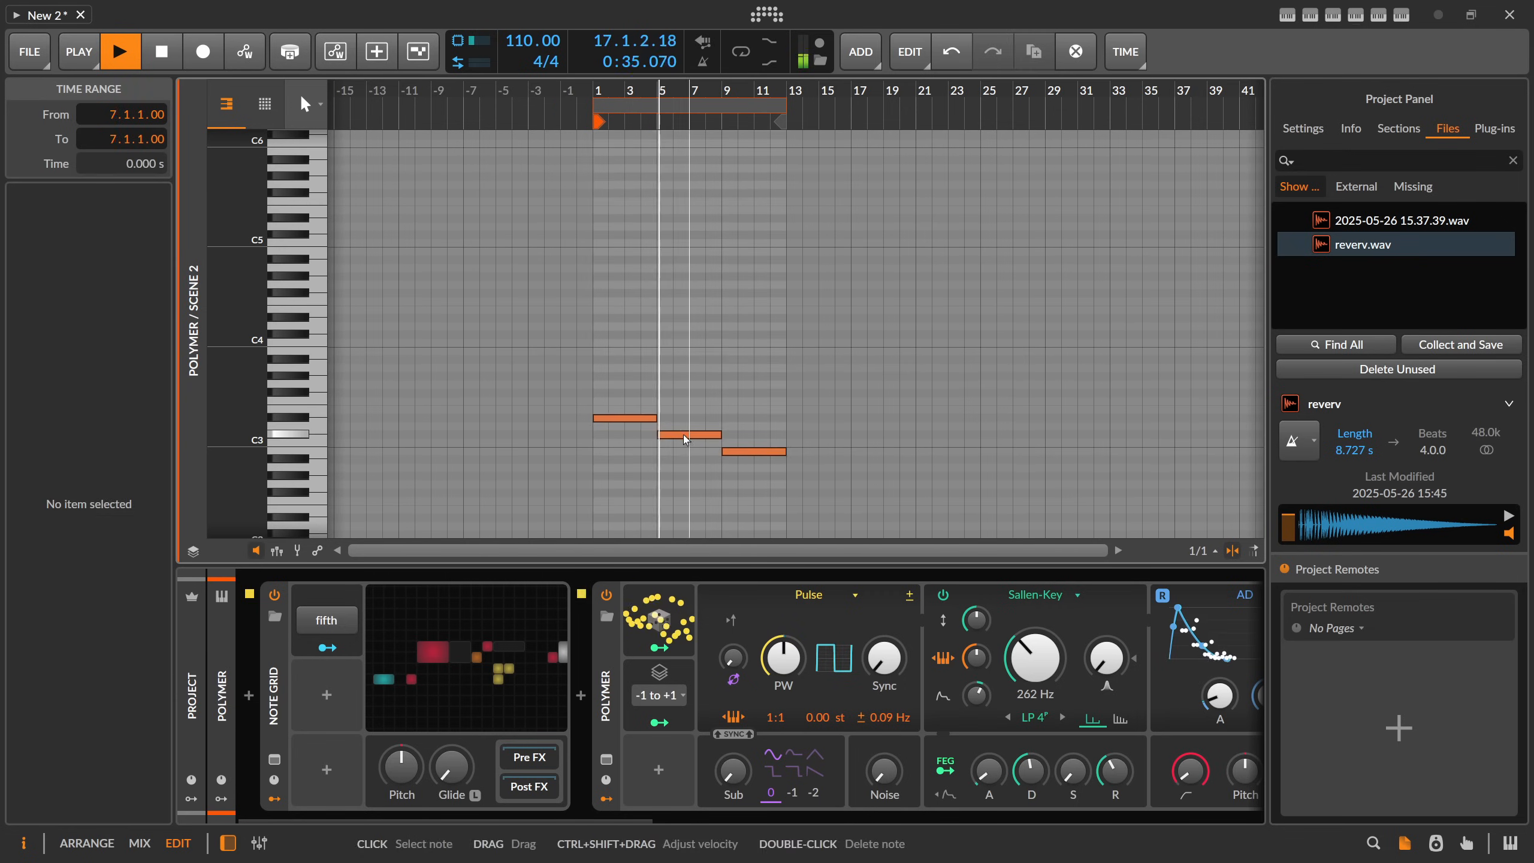
{"action": "left_click_drag", "start_coordinate": [687, 436], "coordinate": [687, 461]}
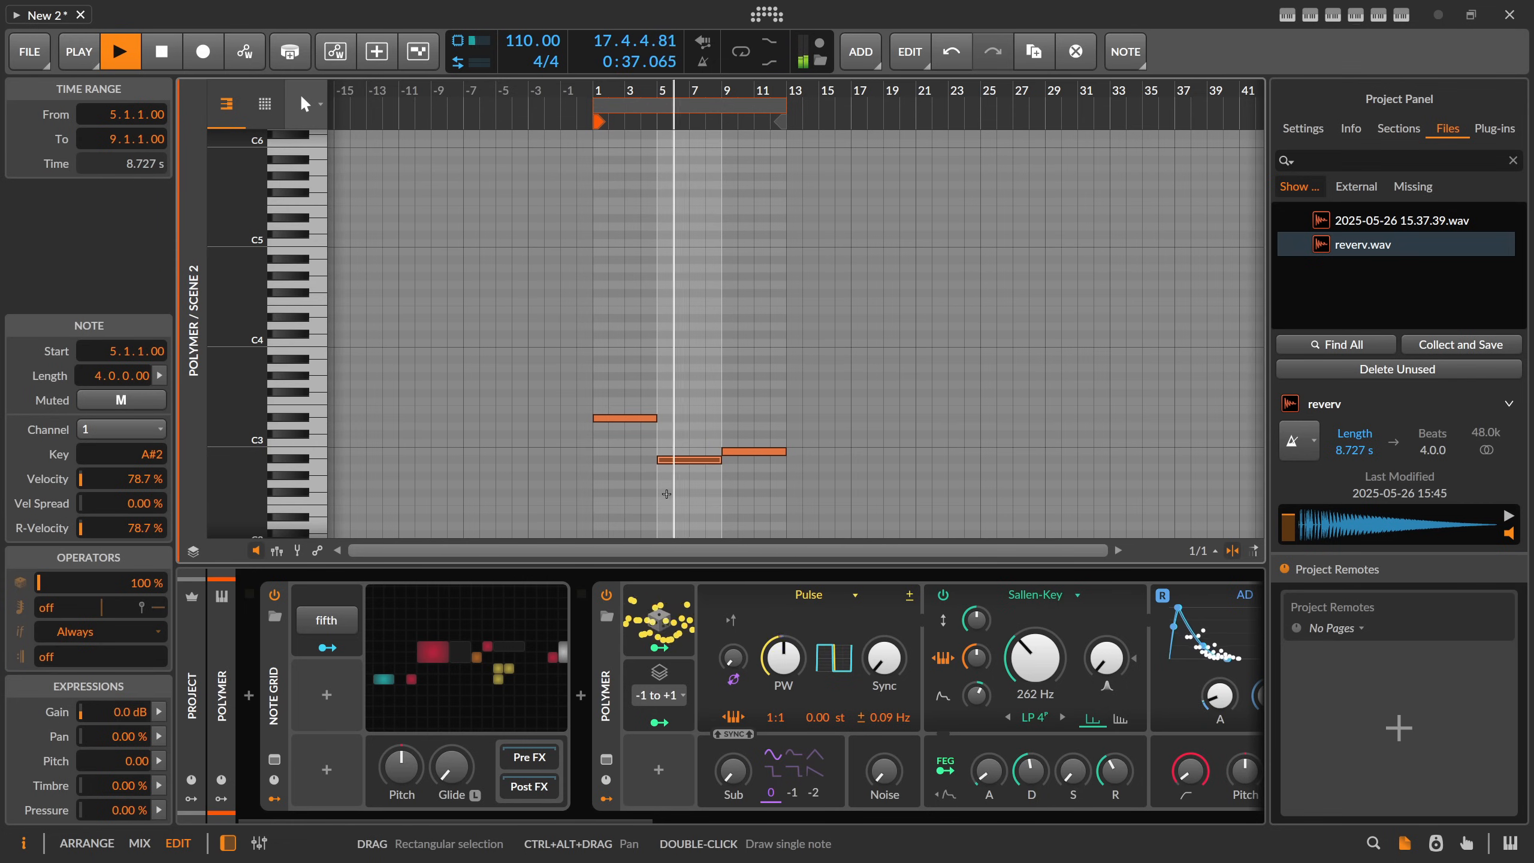
{"action": "left_click", "coordinate": [486, 601]}
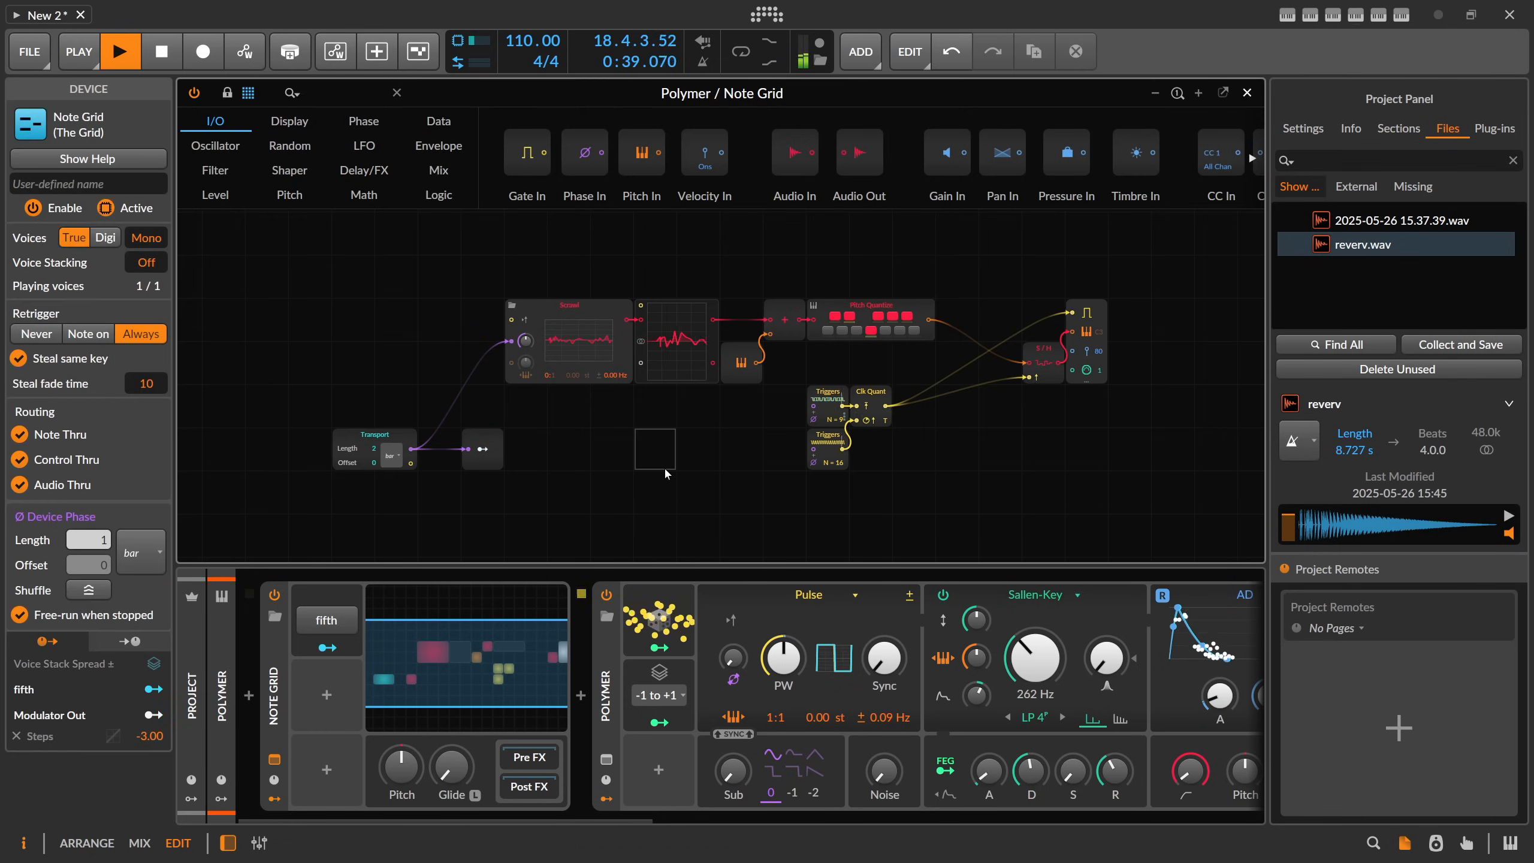
{"action": "key", "text": "ctrl+z"}
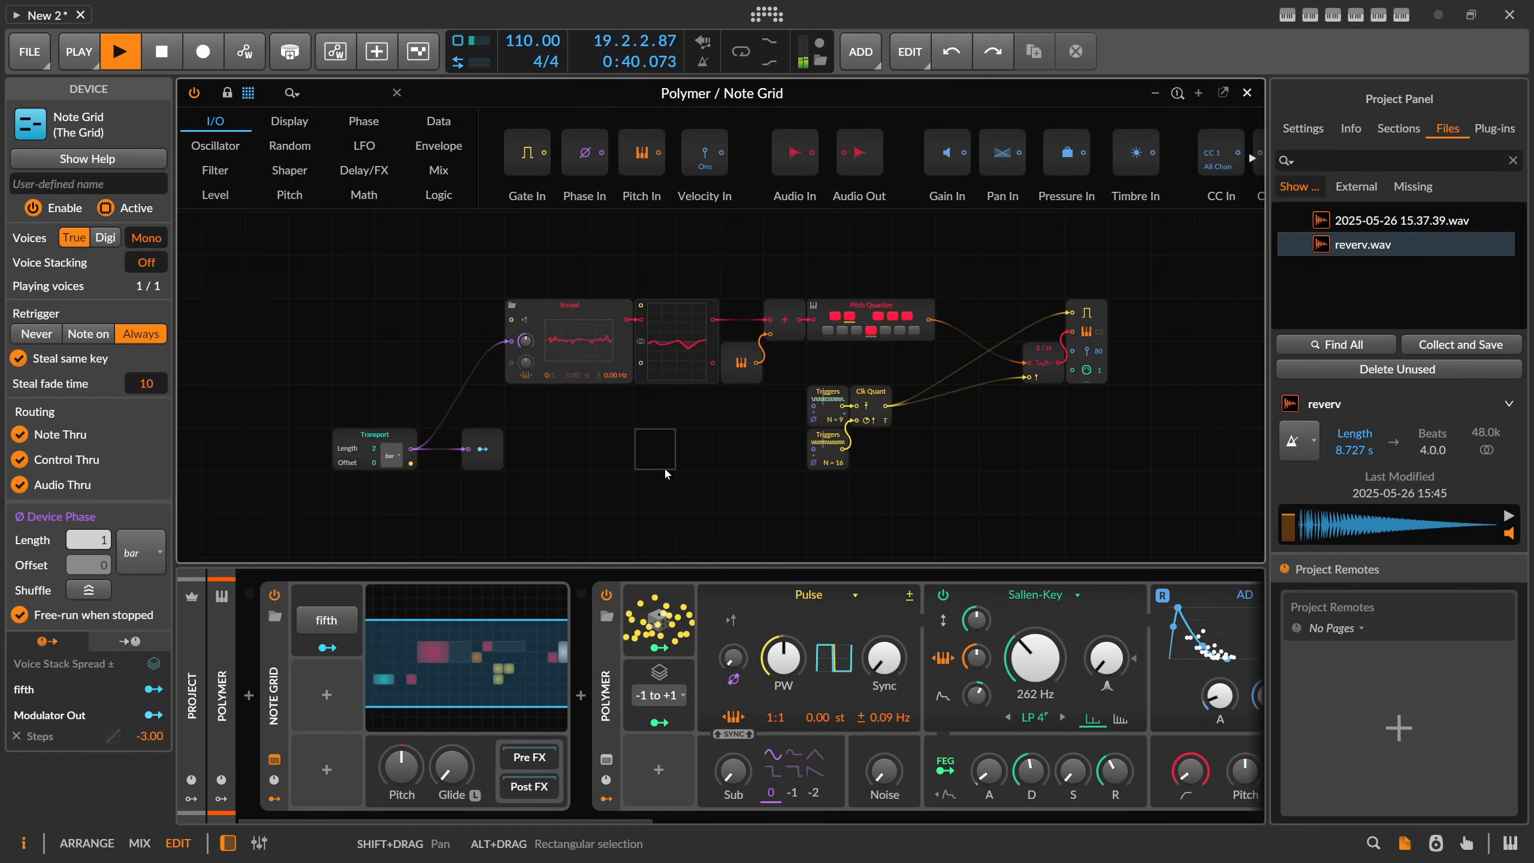
{"action": "left_click", "coordinate": [1247, 92]}
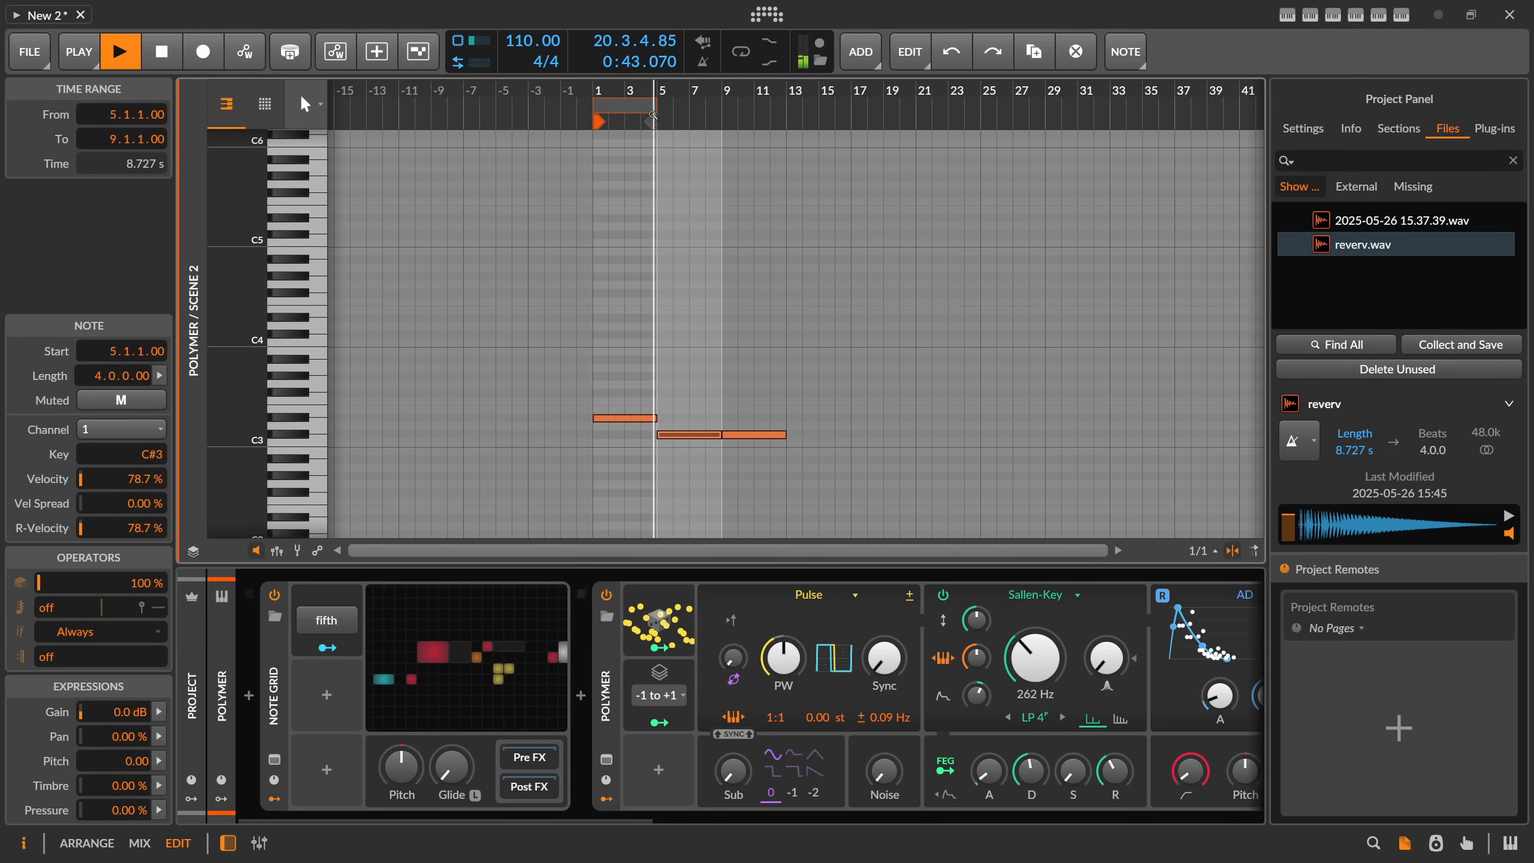
Step: Reduce the clip to an 8-bar loop with two notes, deleting the third and raising the second to A#3, and reopen the Note Grid patch
{"action": "left_click_drag", "start_coordinate": [652, 115], "coordinate": [727, 126]}
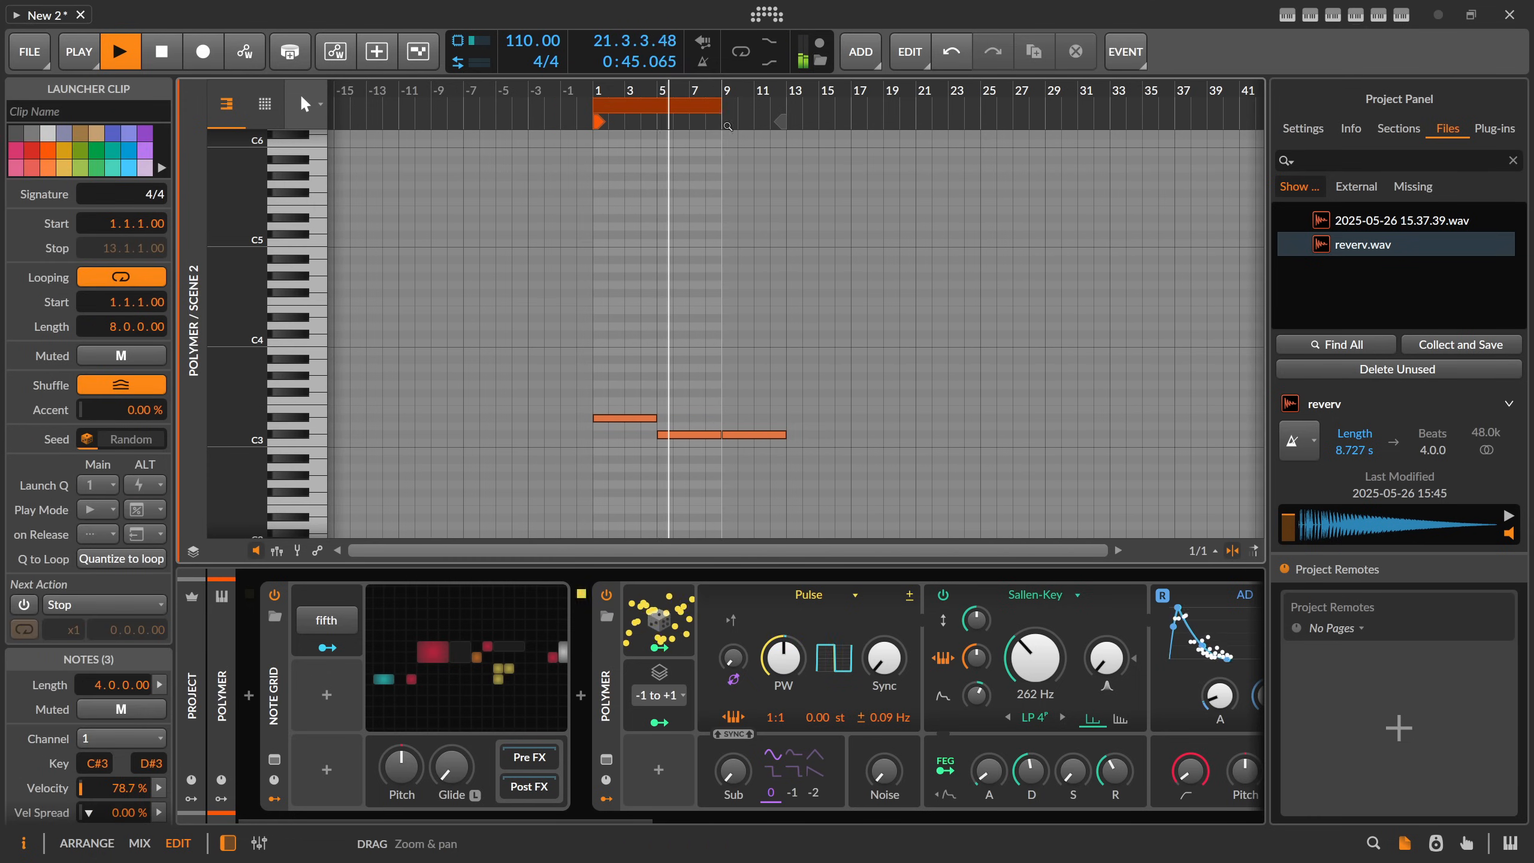
{"action": "left_click_drag", "start_coordinate": [765, 324], "coordinate": [683, 358]}
{"action": "key", "text": "Delete"}
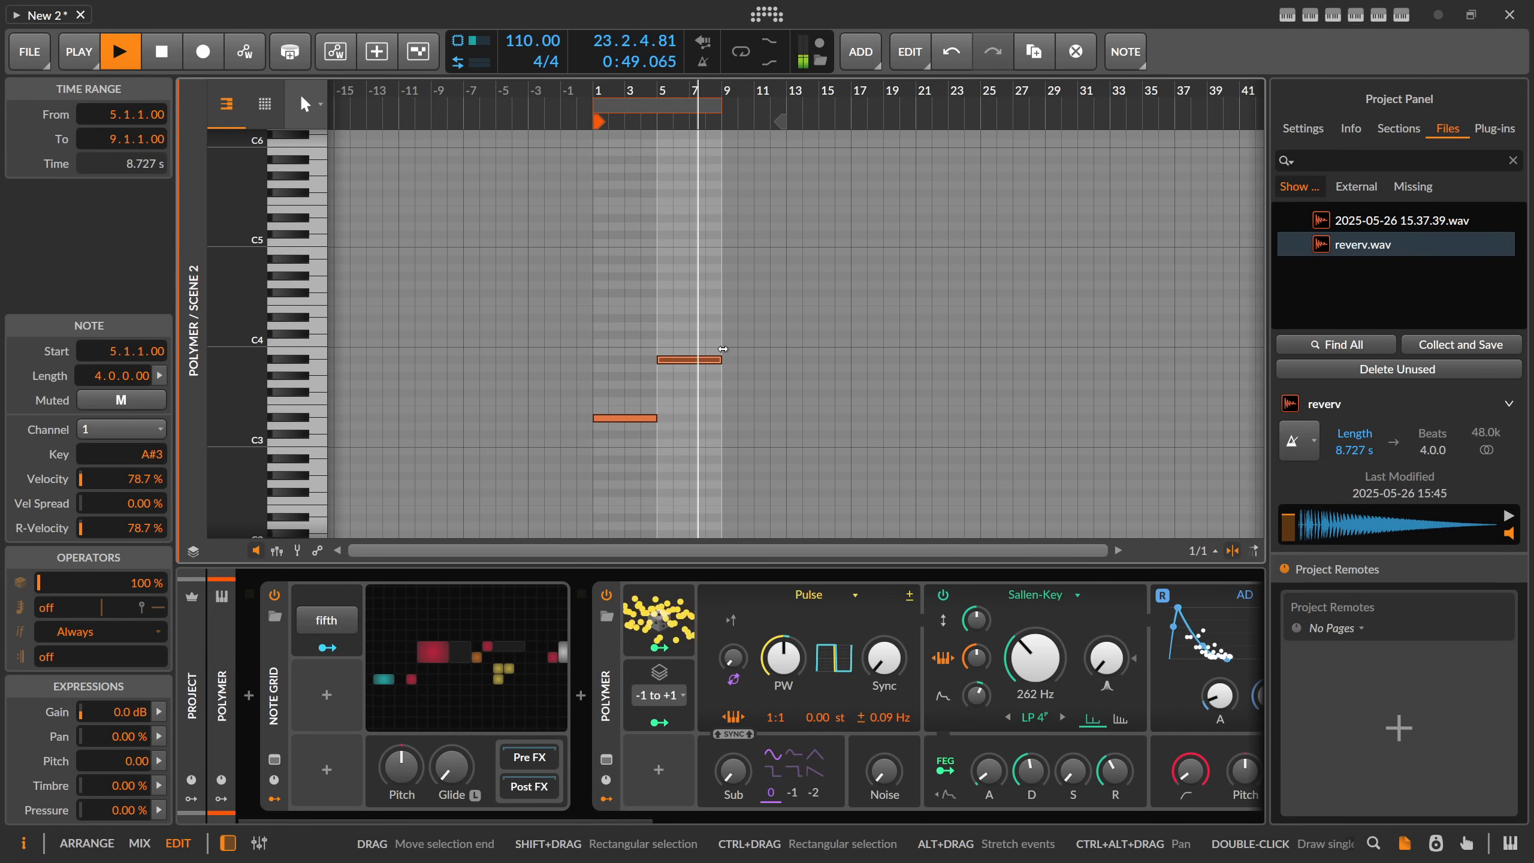
{"action": "left_click", "coordinate": [502, 647]}
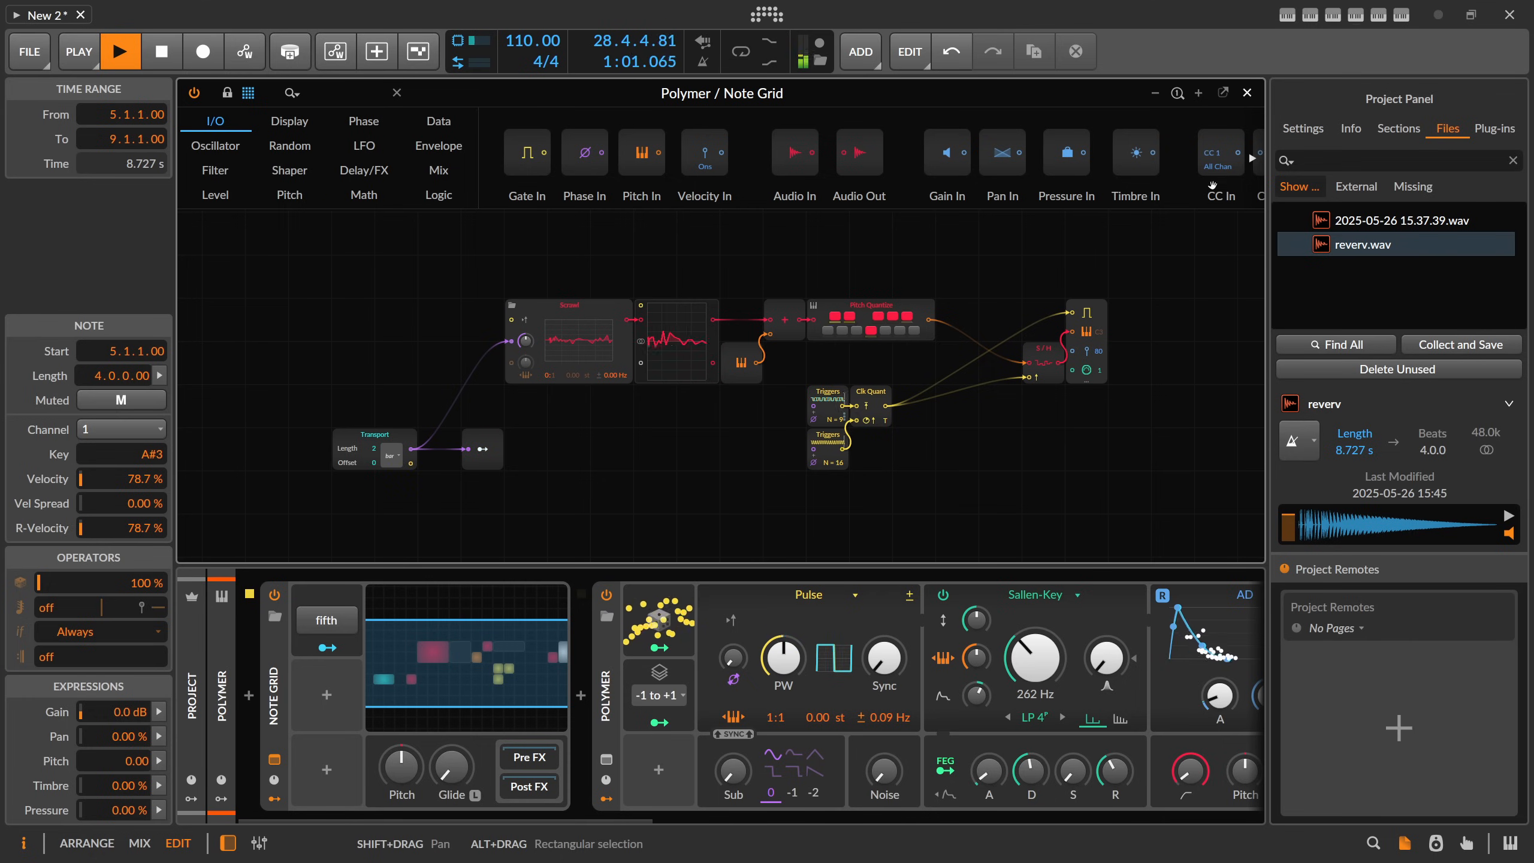
Step: Return from the Note Grid editor and clip editor to the arrangement, and restart playback from the beginning of the timeline
{"action": "left_click", "coordinate": [1247, 93]}
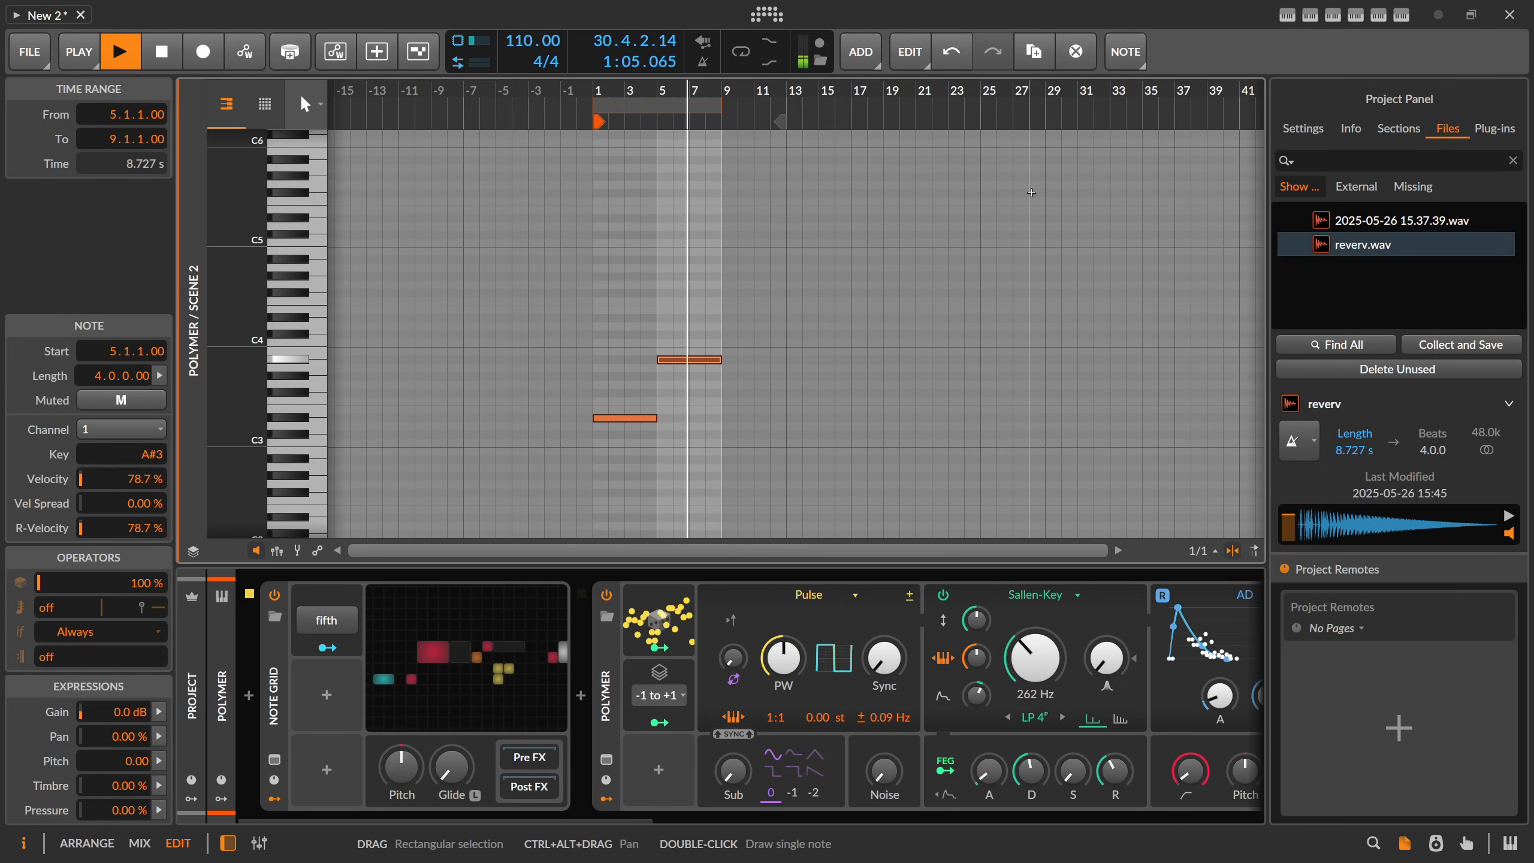
{"action": "left_click", "coordinate": [852, 262]}
{"action": "key", "text": "Tab"}
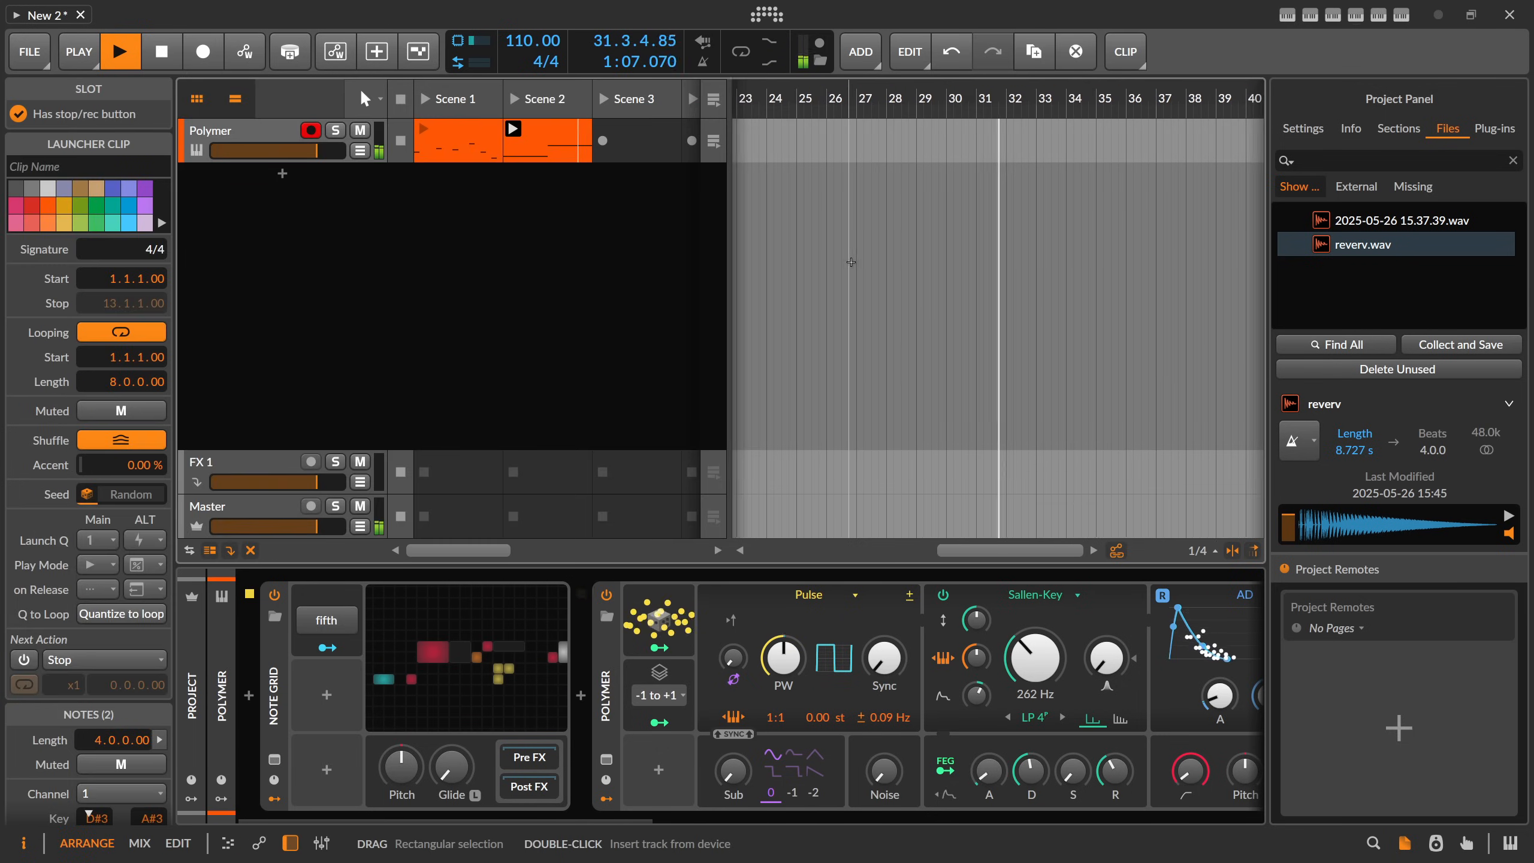
{"action": "key", "text": "Tab"}
{"action": "key", "text": "Tab"}
{"action": "left_click_drag", "start_coordinate": [901, 93], "coordinate": [874, 160]}
{"action": "mouse_move", "coordinate": [762, 112]}
{"action": "left_mouse_down"}
{"action": "mouse_move", "coordinate": [886, 114]}
{"action": "mouse_move", "coordinate": [763, 114]}
{"action": "left_mouse_up"}
{"action": "left_click", "coordinate": [569, 145]}
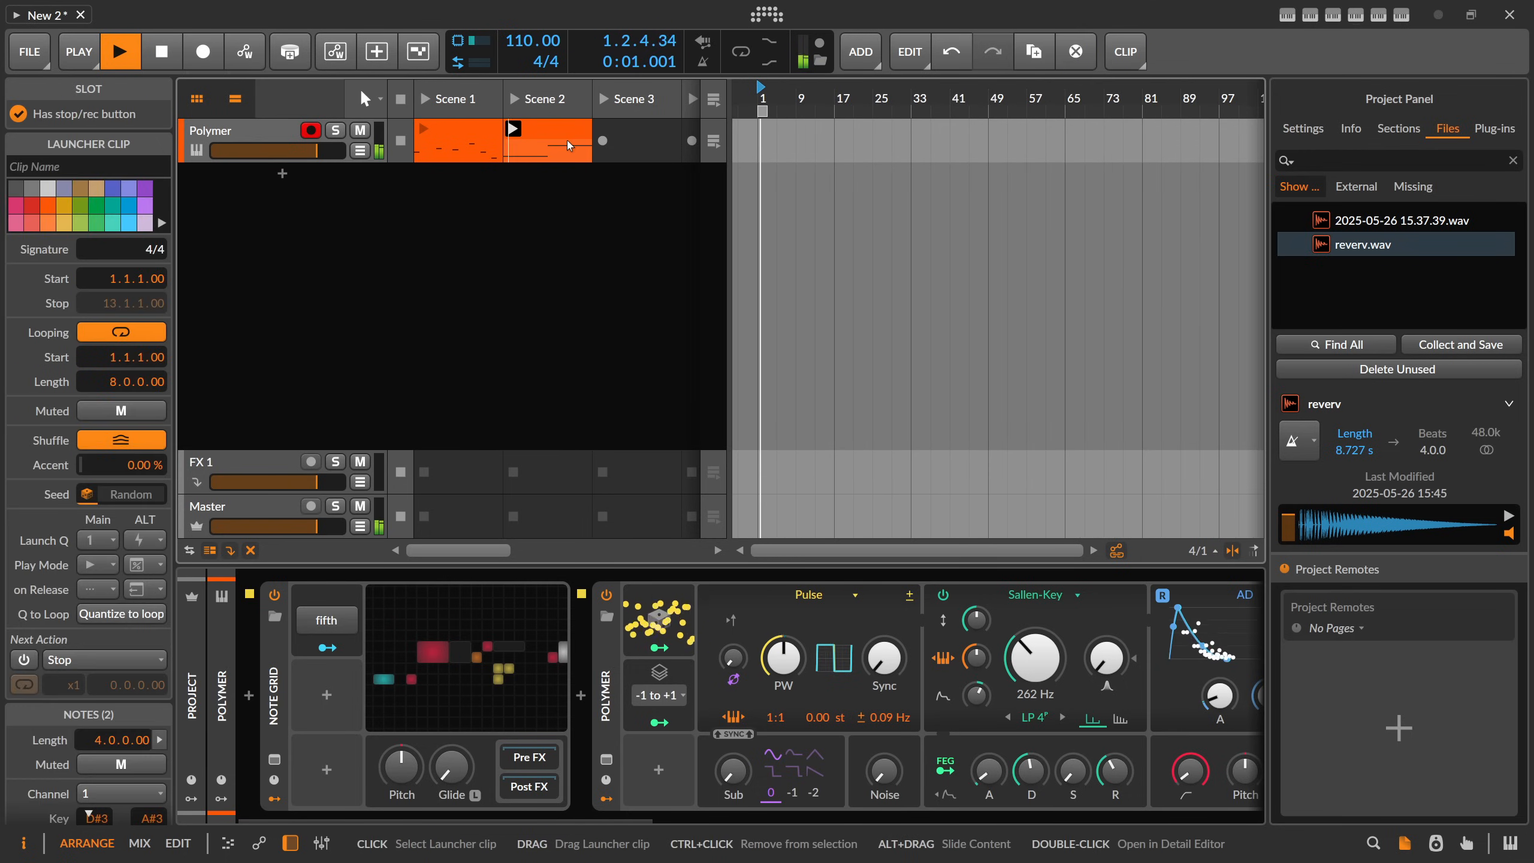
Step: Enable arranger looping over a 4-bar region starting at 1.1.1.00
{"action": "left_click", "coordinate": [742, 52]}
{"action": "left_click_drag", "start_coordinate": [762, 93], "coordinate": [761, 52]}
{"action": "left_click_drag", "start_coordinate": [850, 113], "coordinate": [950, 114]}
{"action": "left_click_drag", "start_coordinate": [762, 97], "coordinate": [766, 156]}
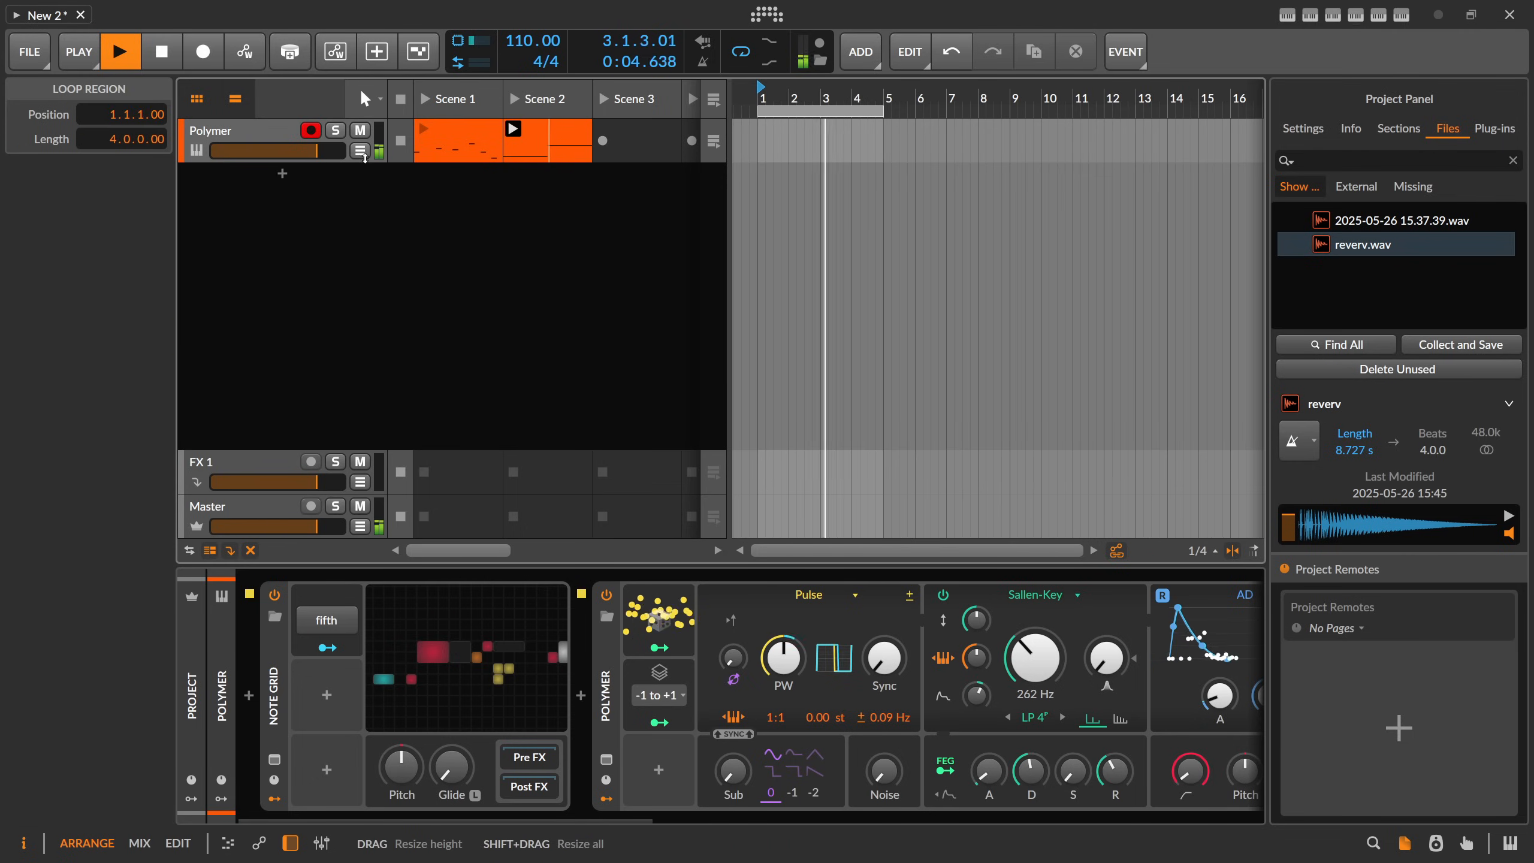
Step: Reopen the Note Grid patch, set Polymer's Sub oscillator to octave -1 at about 38%, and adjust its filter's cutoff modulation amount
{"action": "left_click", "coordinate": [480, 637]}
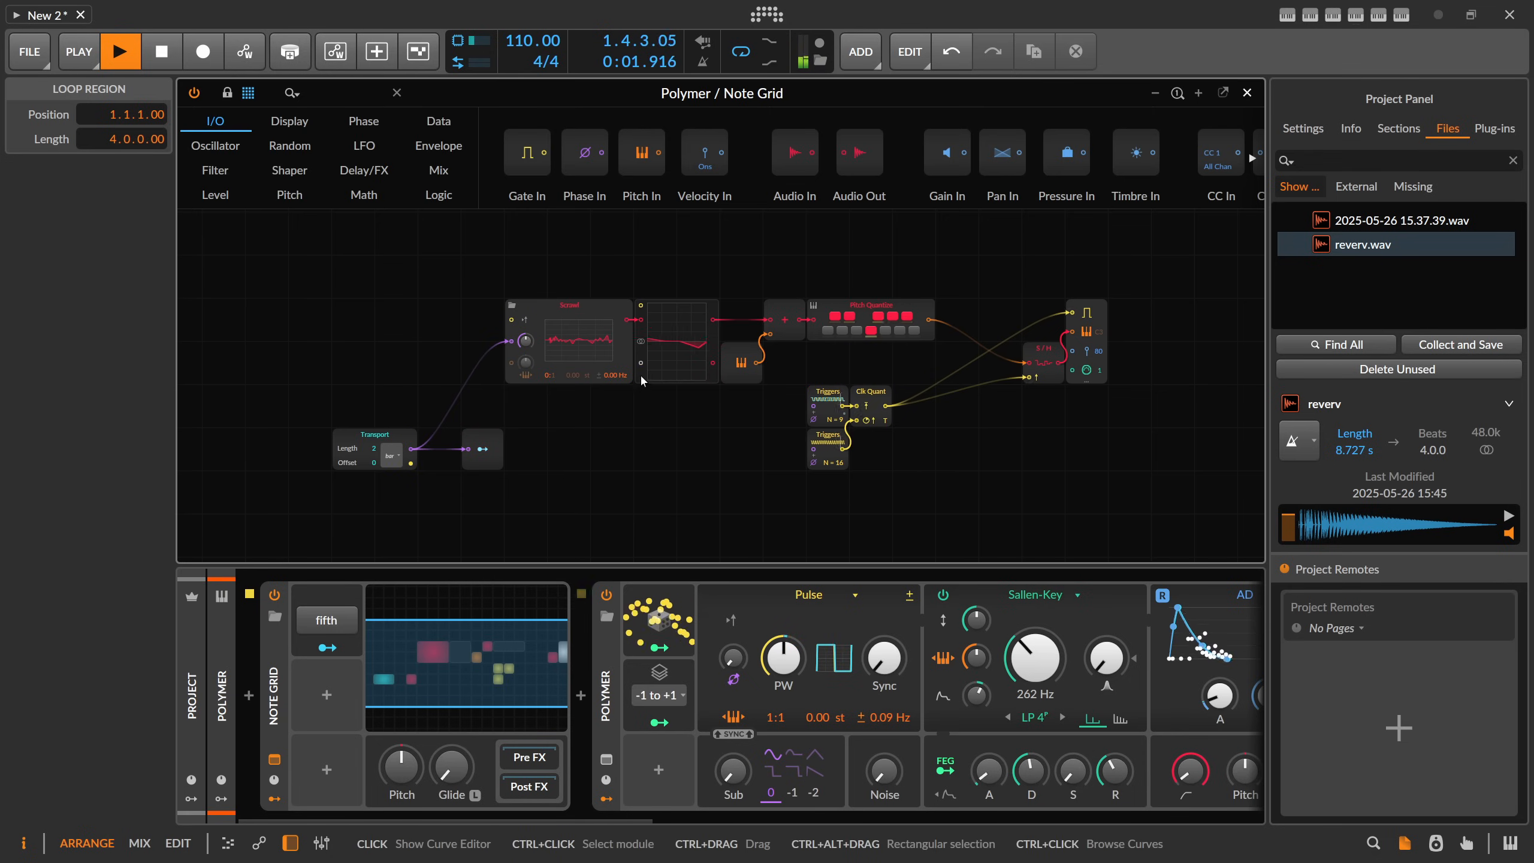
{"action": "scroll", "coordinate": [663, 727], "scroll_direction": "right", "scroll_amount": 10}
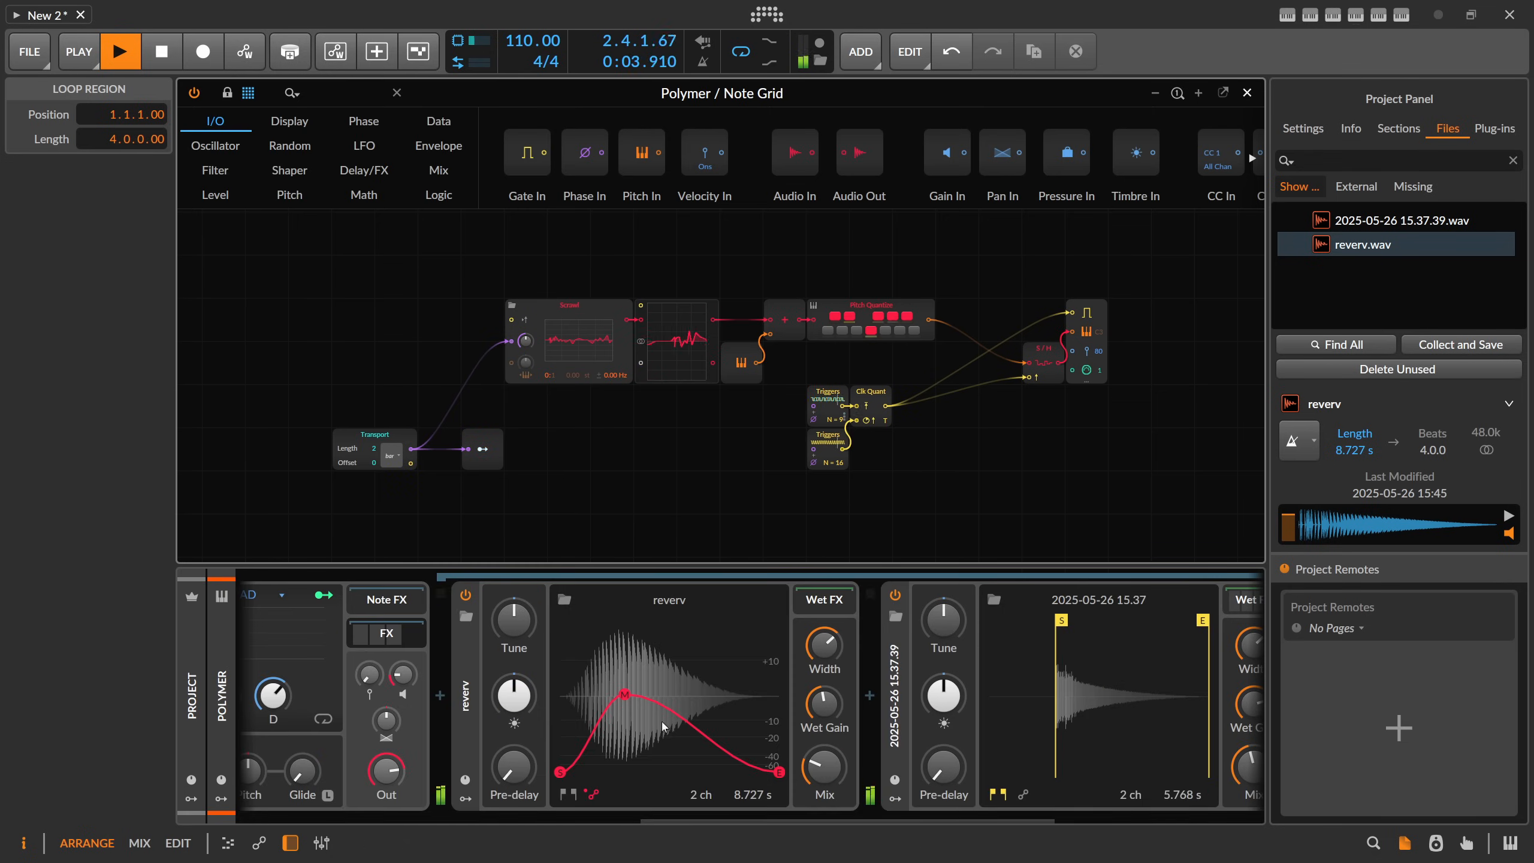
{"action": "scroll", "coordinate": [602, 772], "scroll_direction": "left", "scroll_amount": 3}
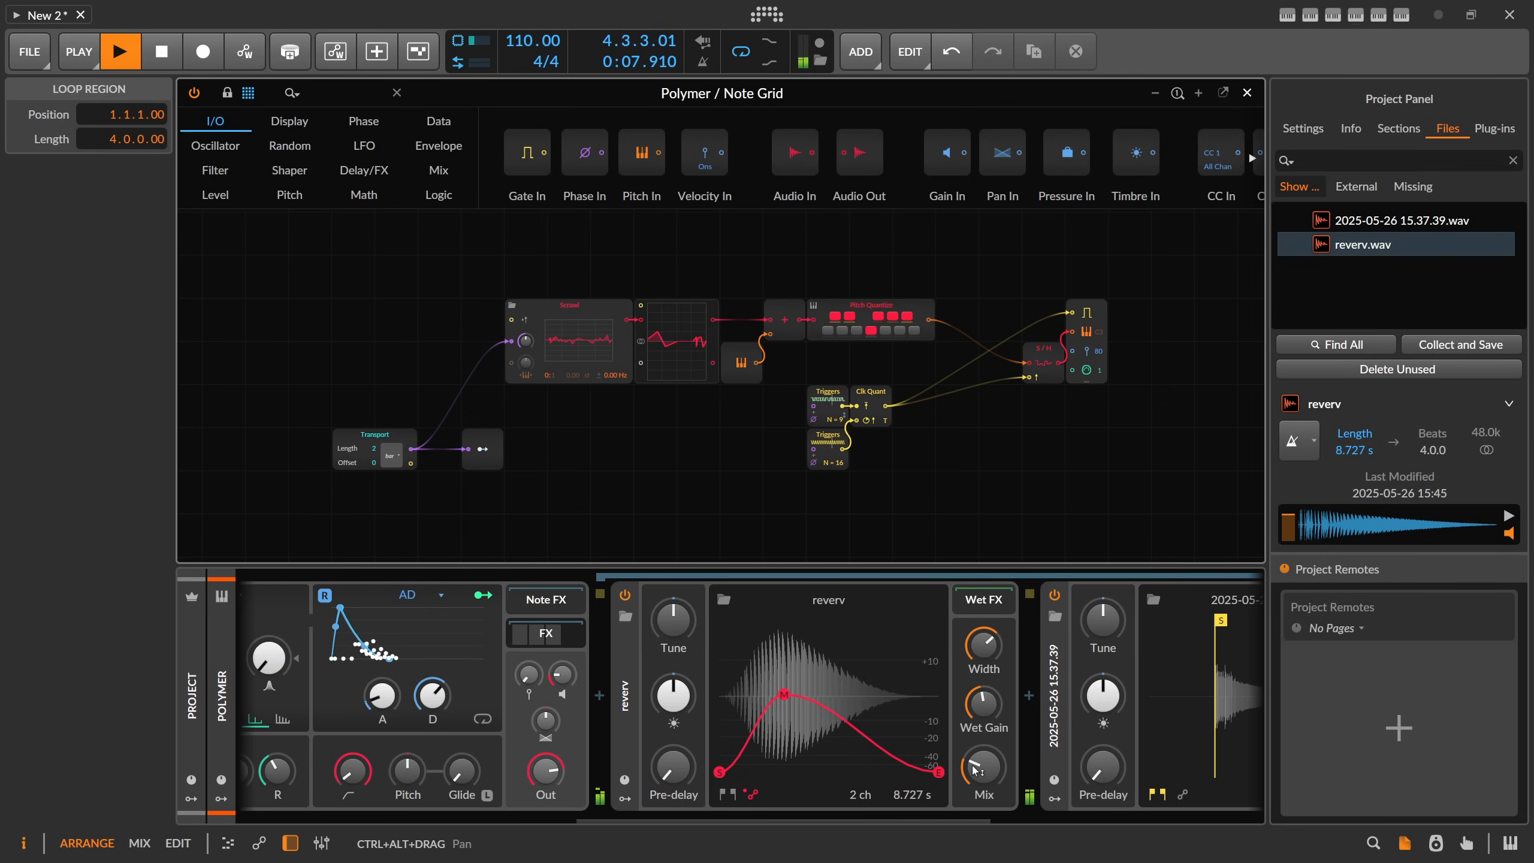
{"action": "scroll", "coordinate": [765, 810], "scroll_direction": "left", "scroll_amount": 3}
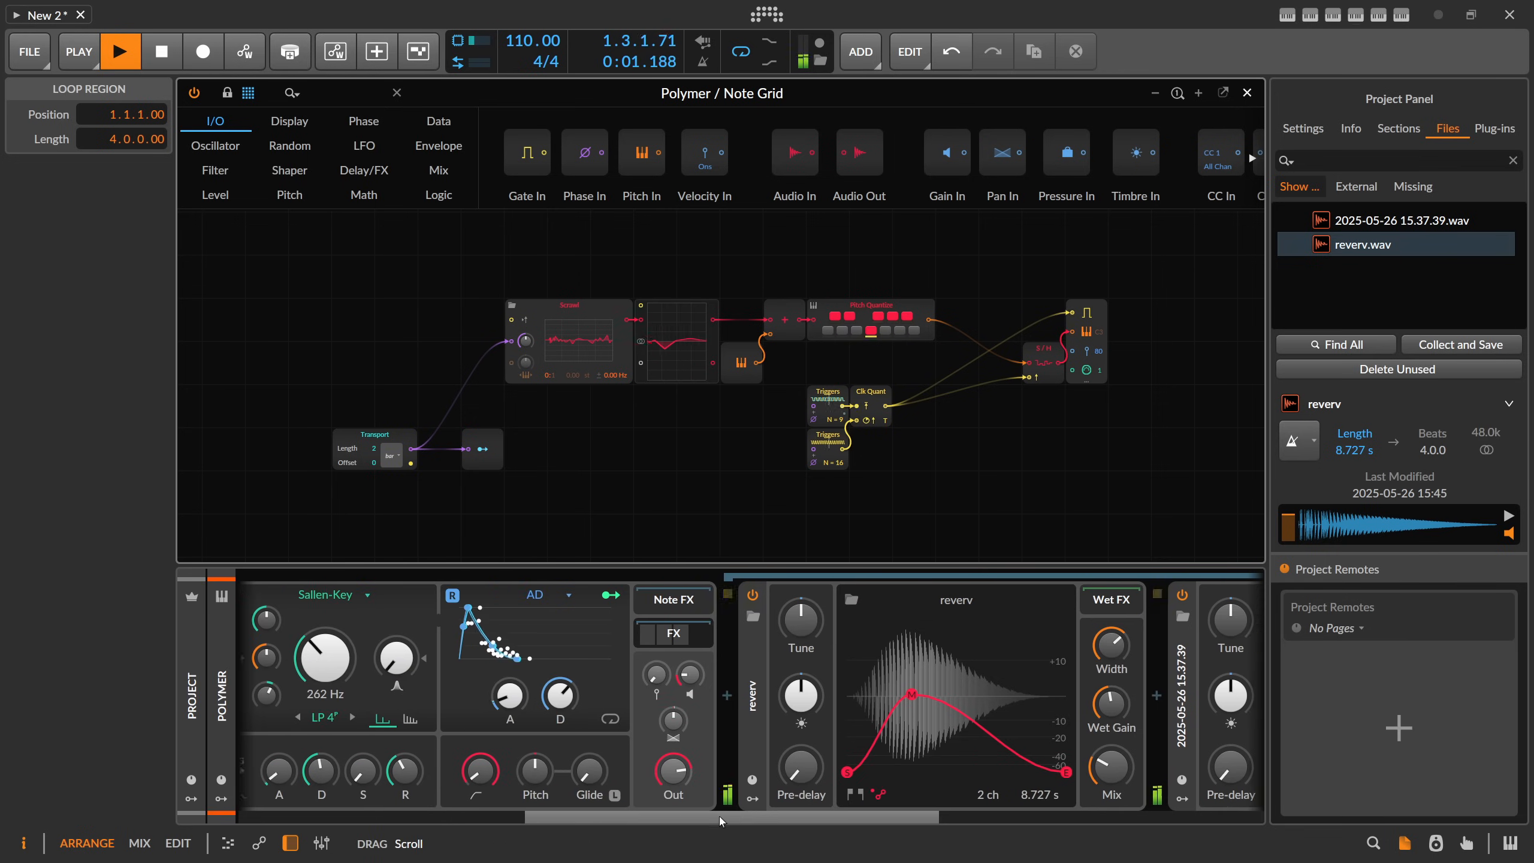
{"action": "left_click_drag", "start_coordinate": [577, 816], "coordinate": [398, 813]}
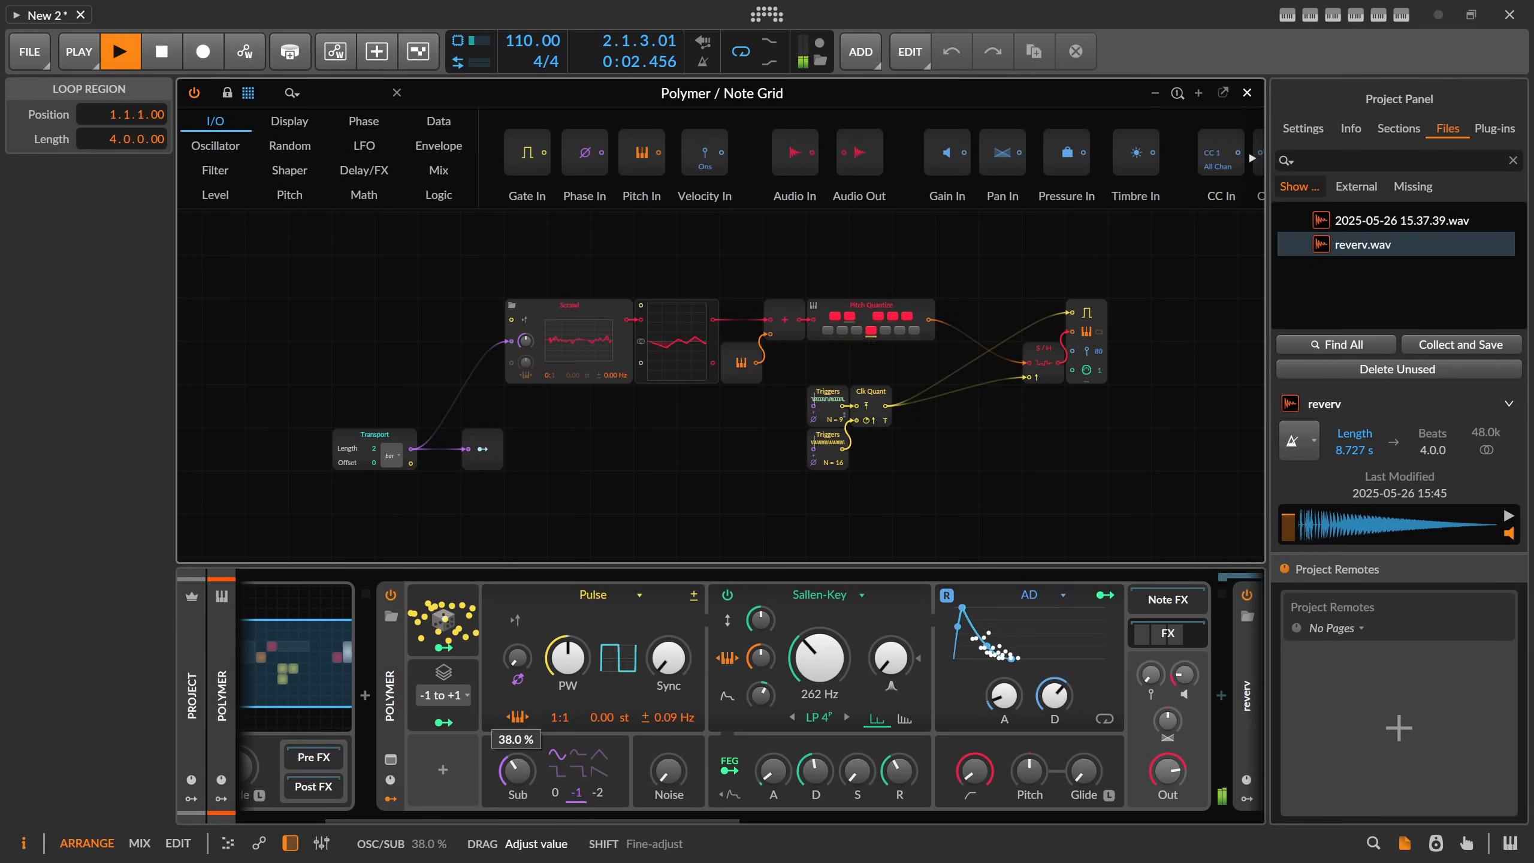
{"action": "left_click_drag", "start_coordinate": [518, 771], "coordinate": [517, 769]}
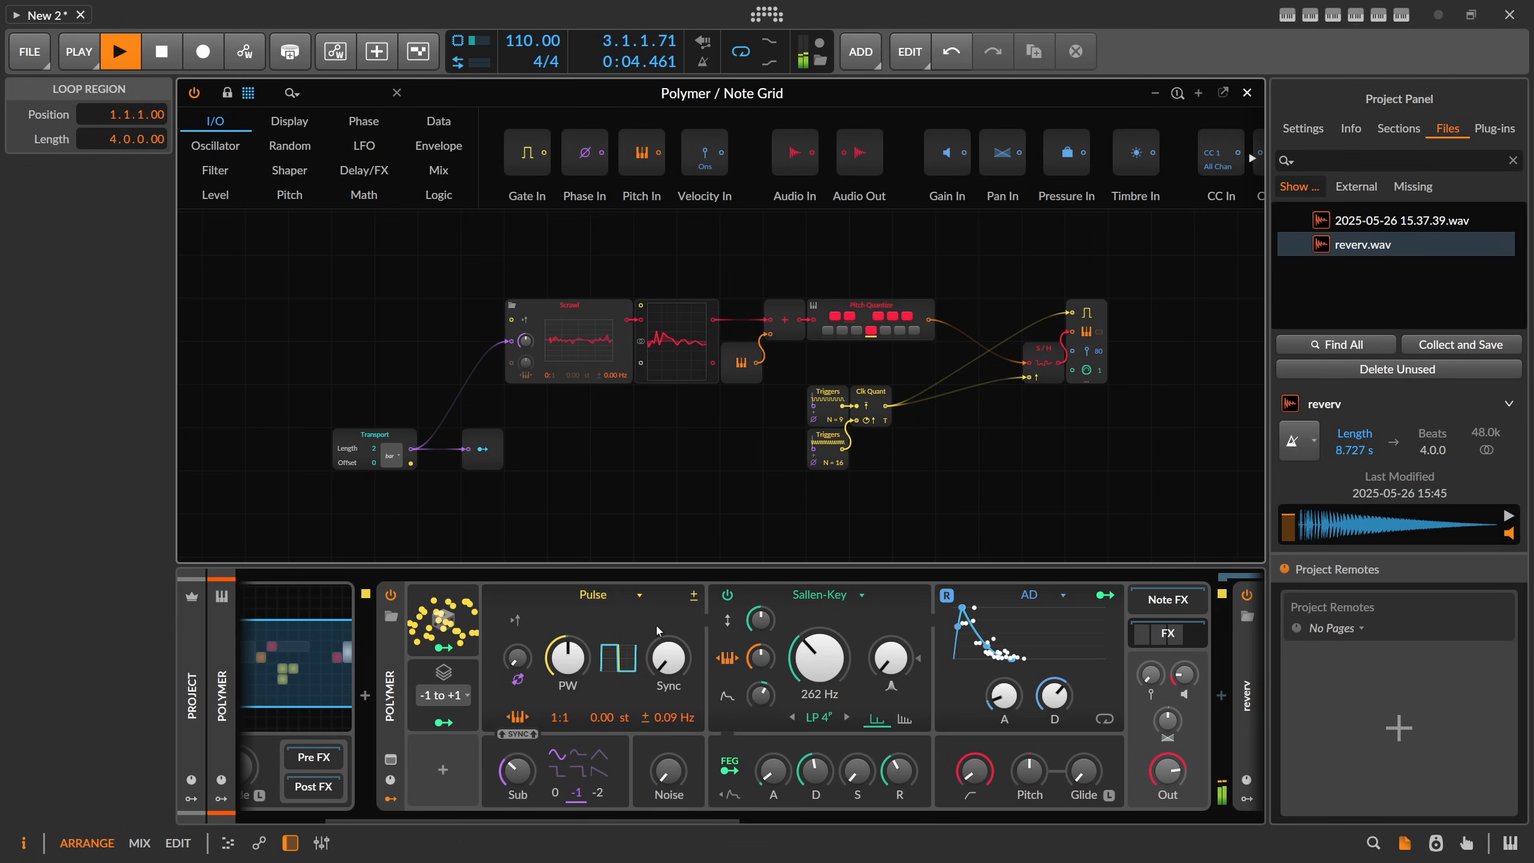
{"action": "left_click_drag", "start_coordinate": [760, 657], "coordinate": [760, 653]}
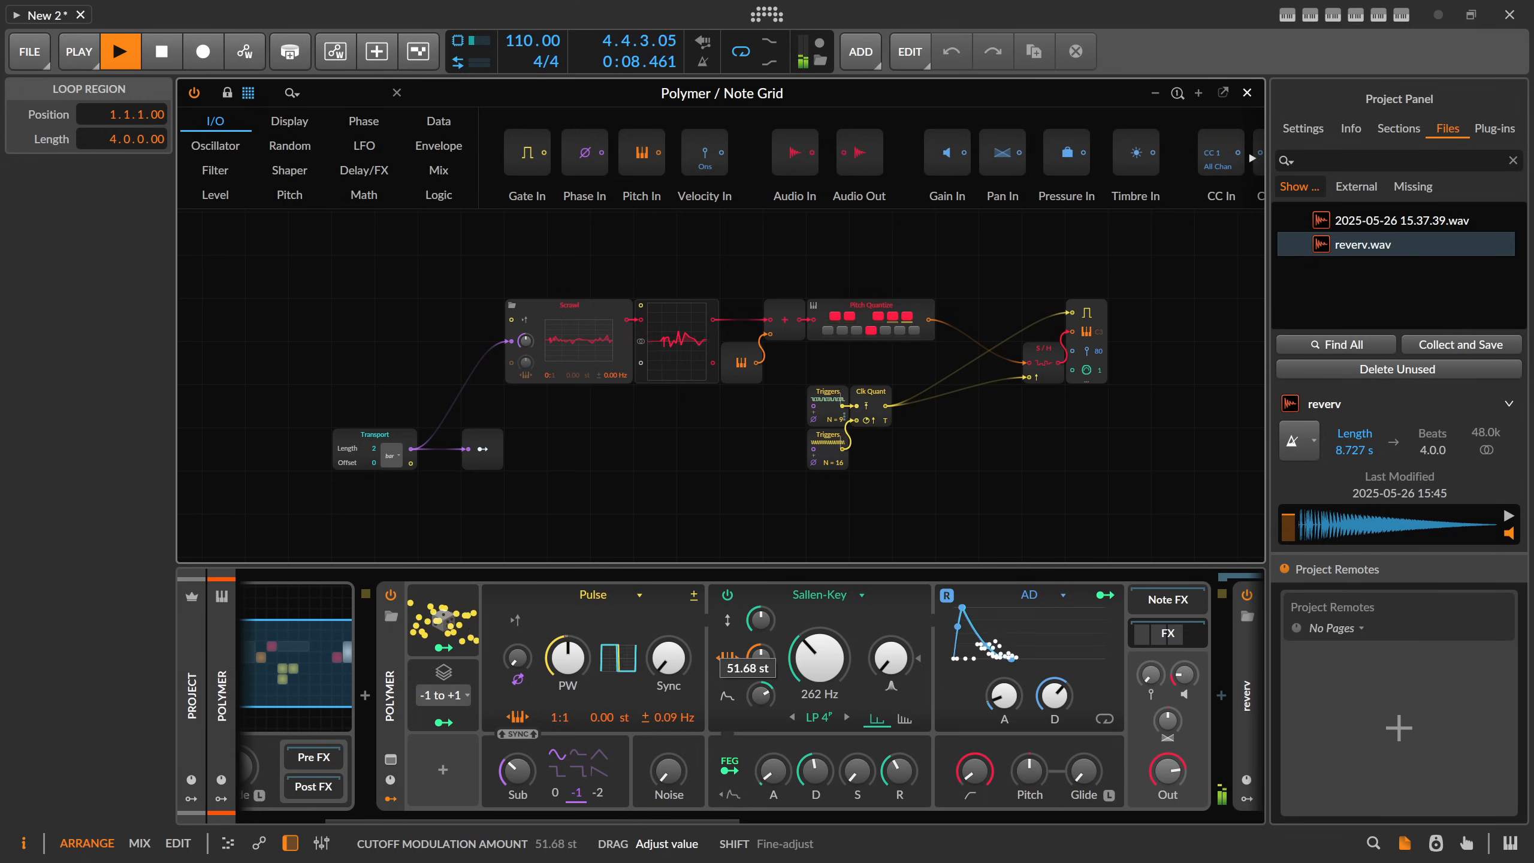
{"action": "left_click_drag", "start_coordinate": [761, 653], "coordinate": [755, 678]}
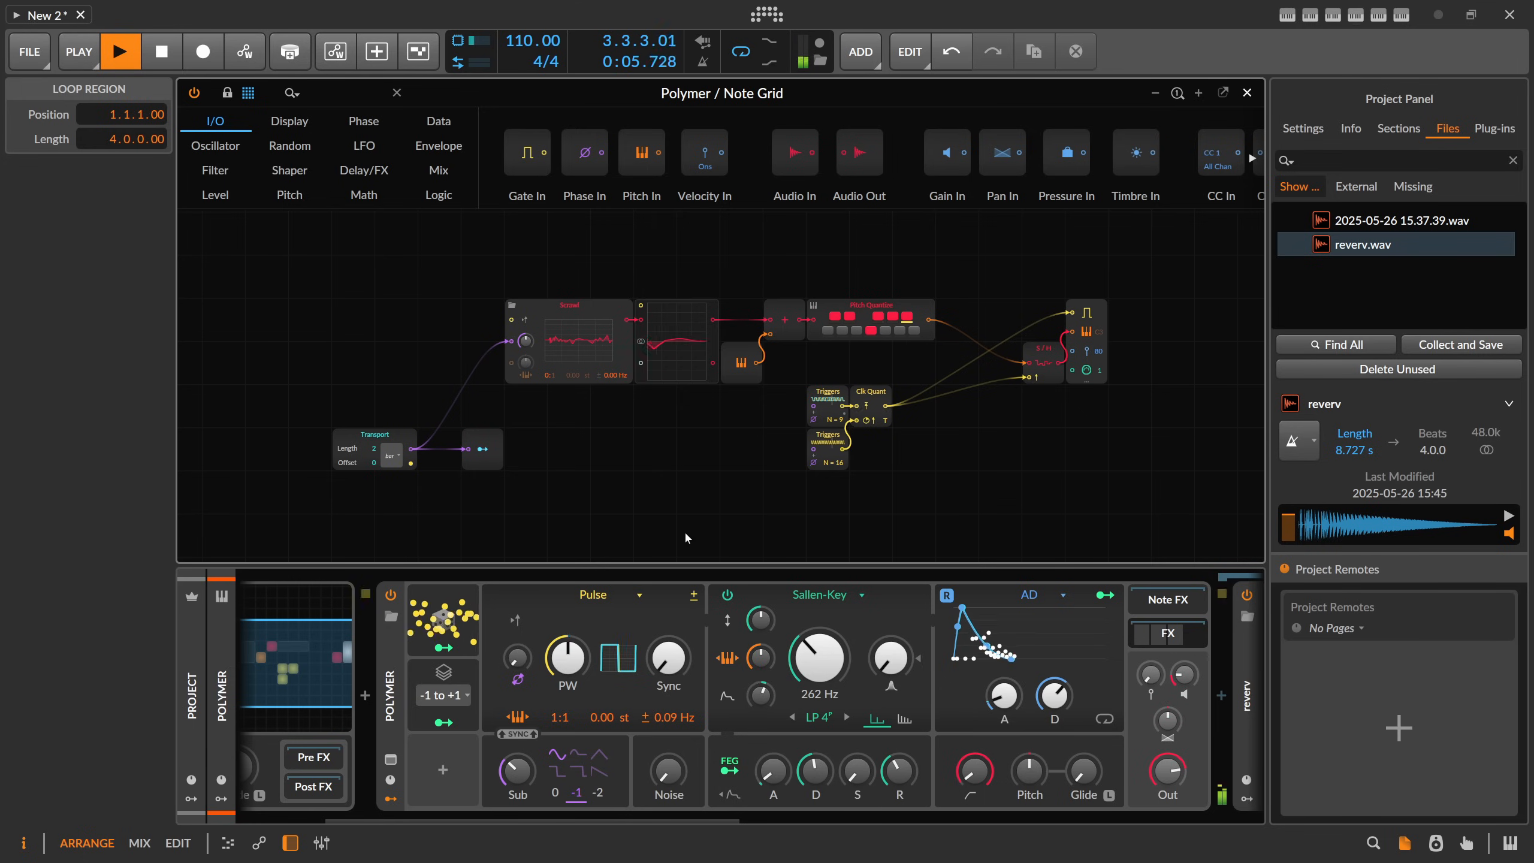
Step: Insert a Stereo Split between Transport and Scrawl, making room around it and wiring its left output to Scrawl's phase input
{"action": "left_click", "coordinate": [579, 301]}
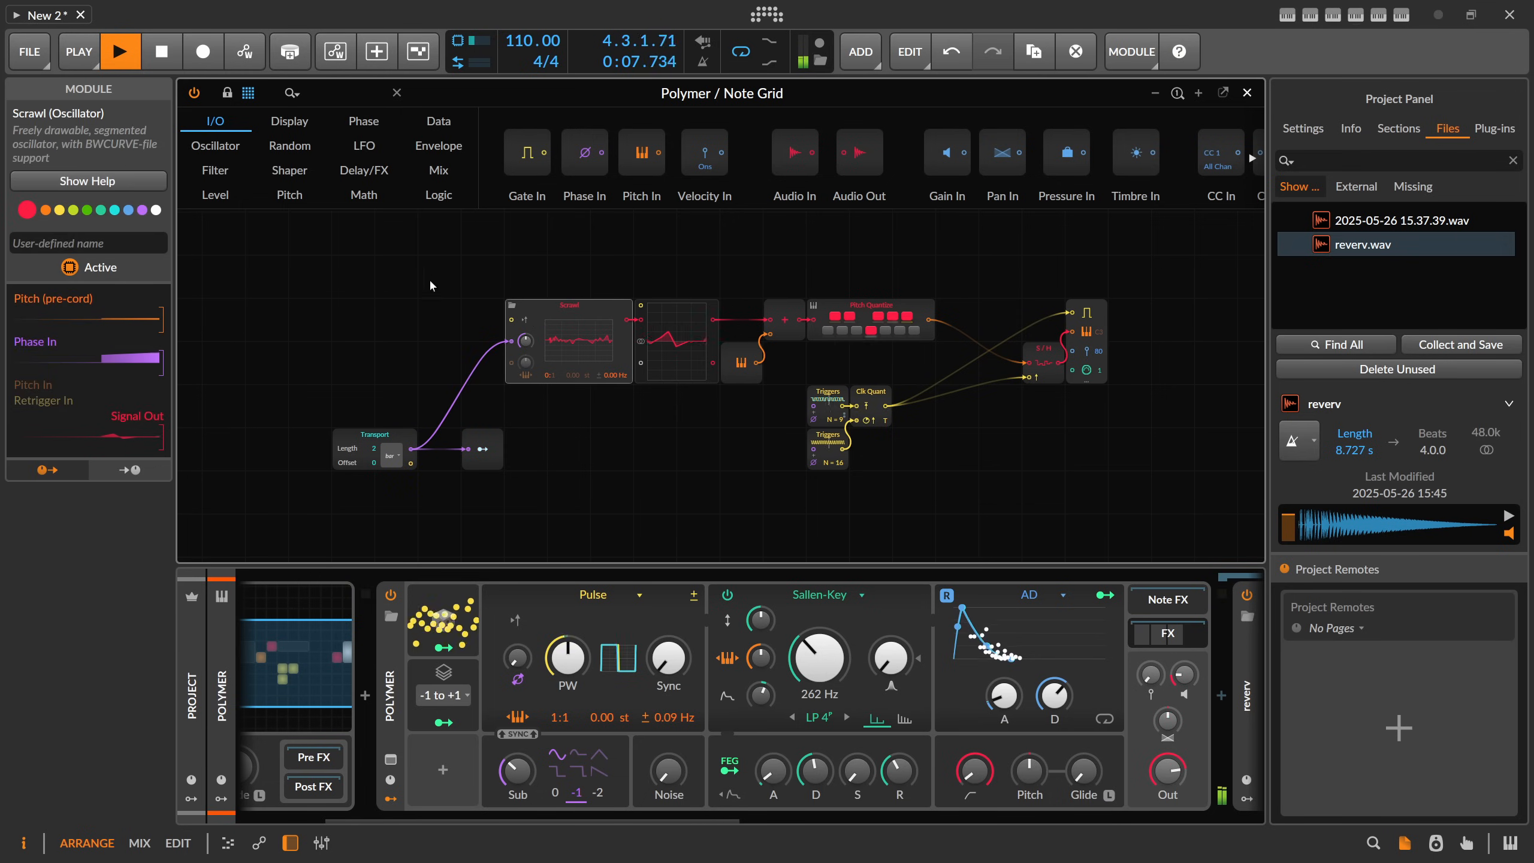
{"action": "scroll", "coordinate": [462, 405], "scroll_direction": "up", "scroll_amount": 3}
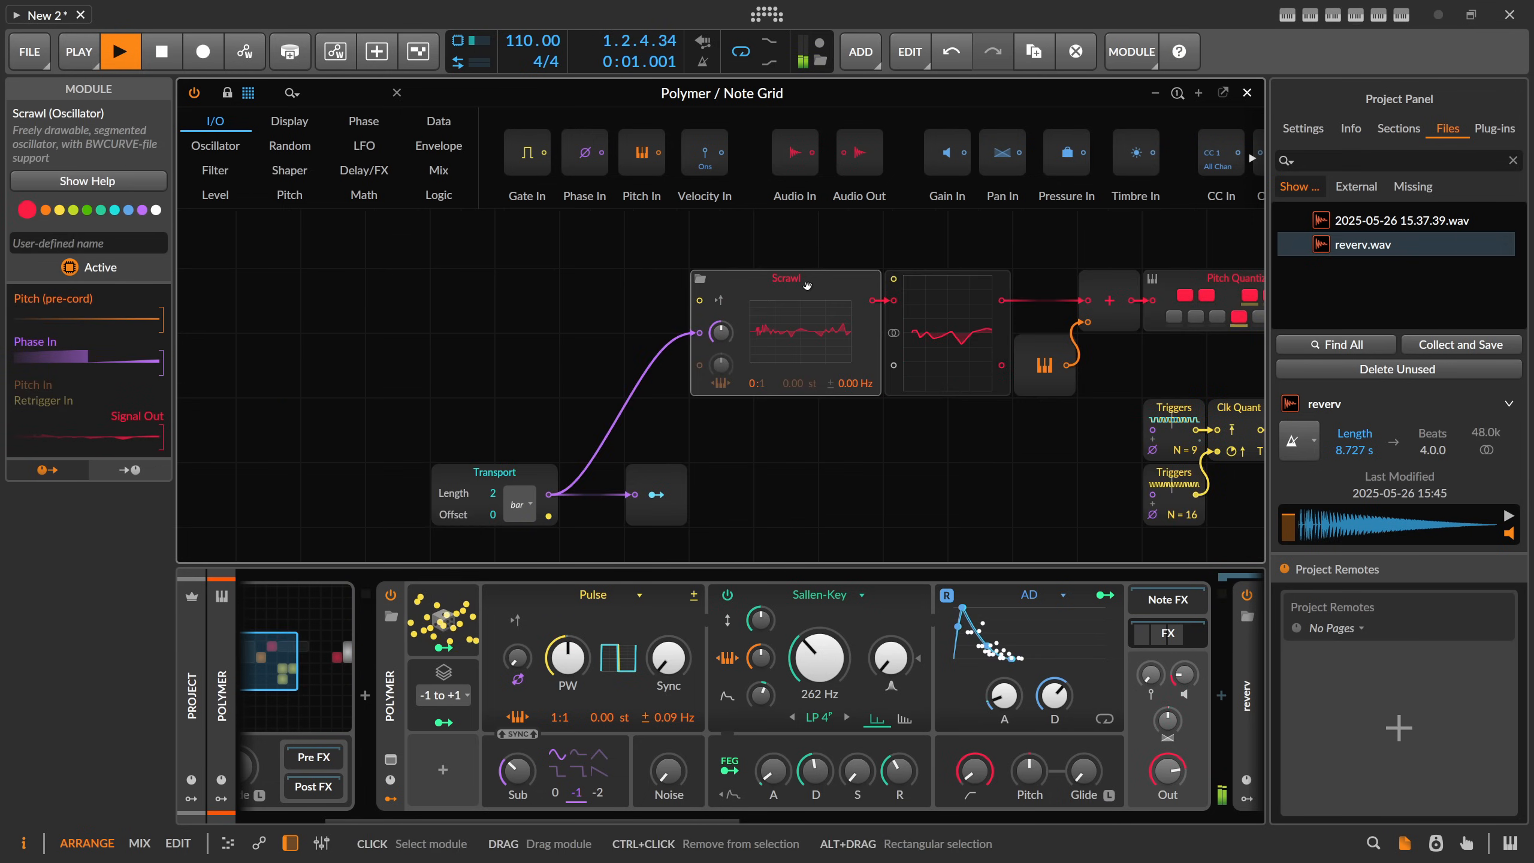
{"action": "left_click", "coordinate": [527, 237]}
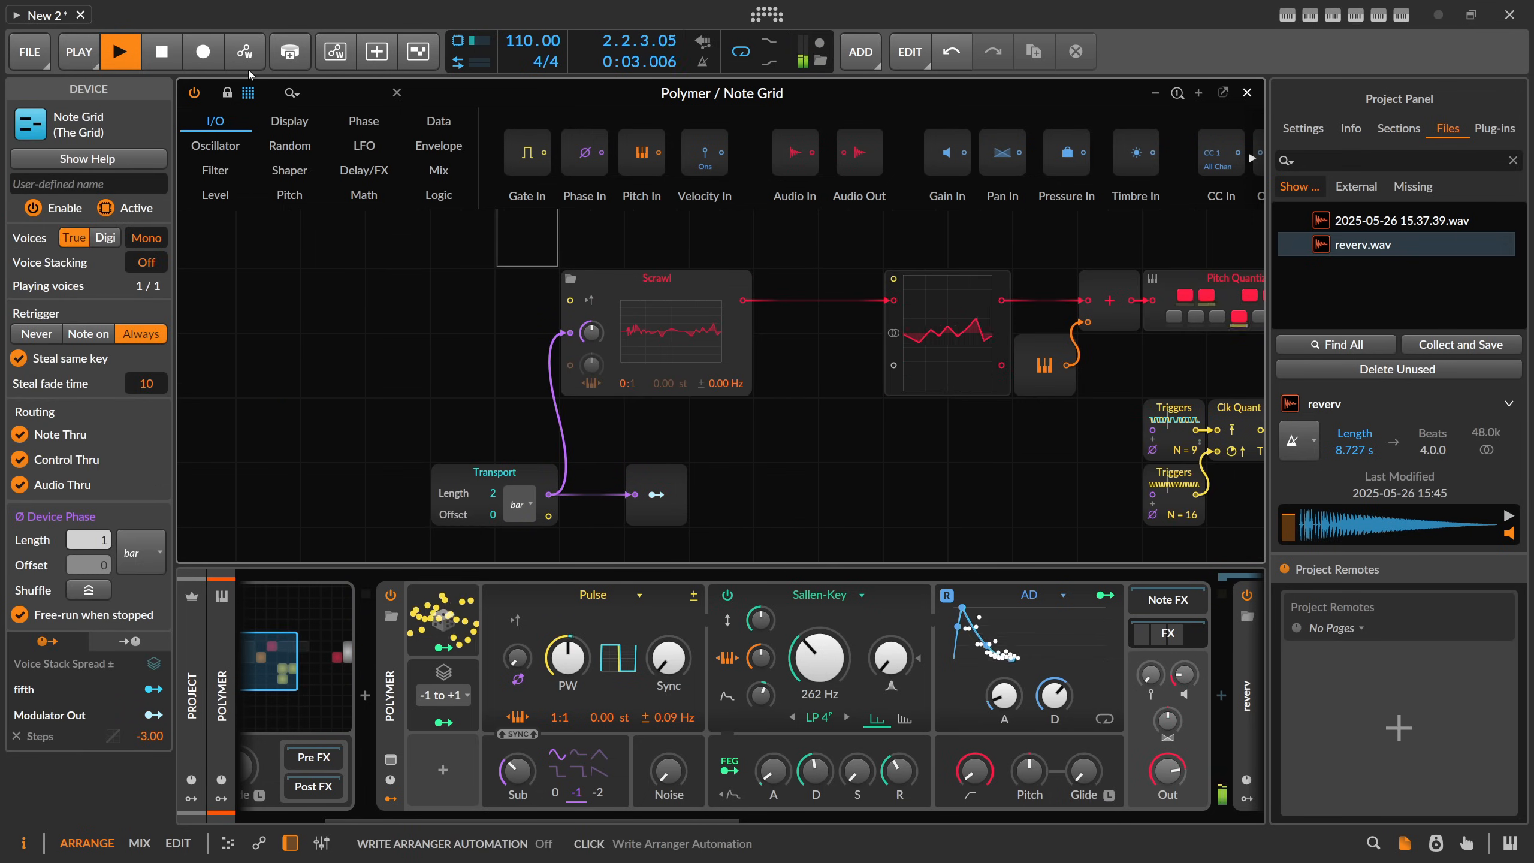
{"action": "type", "text": "stere"}
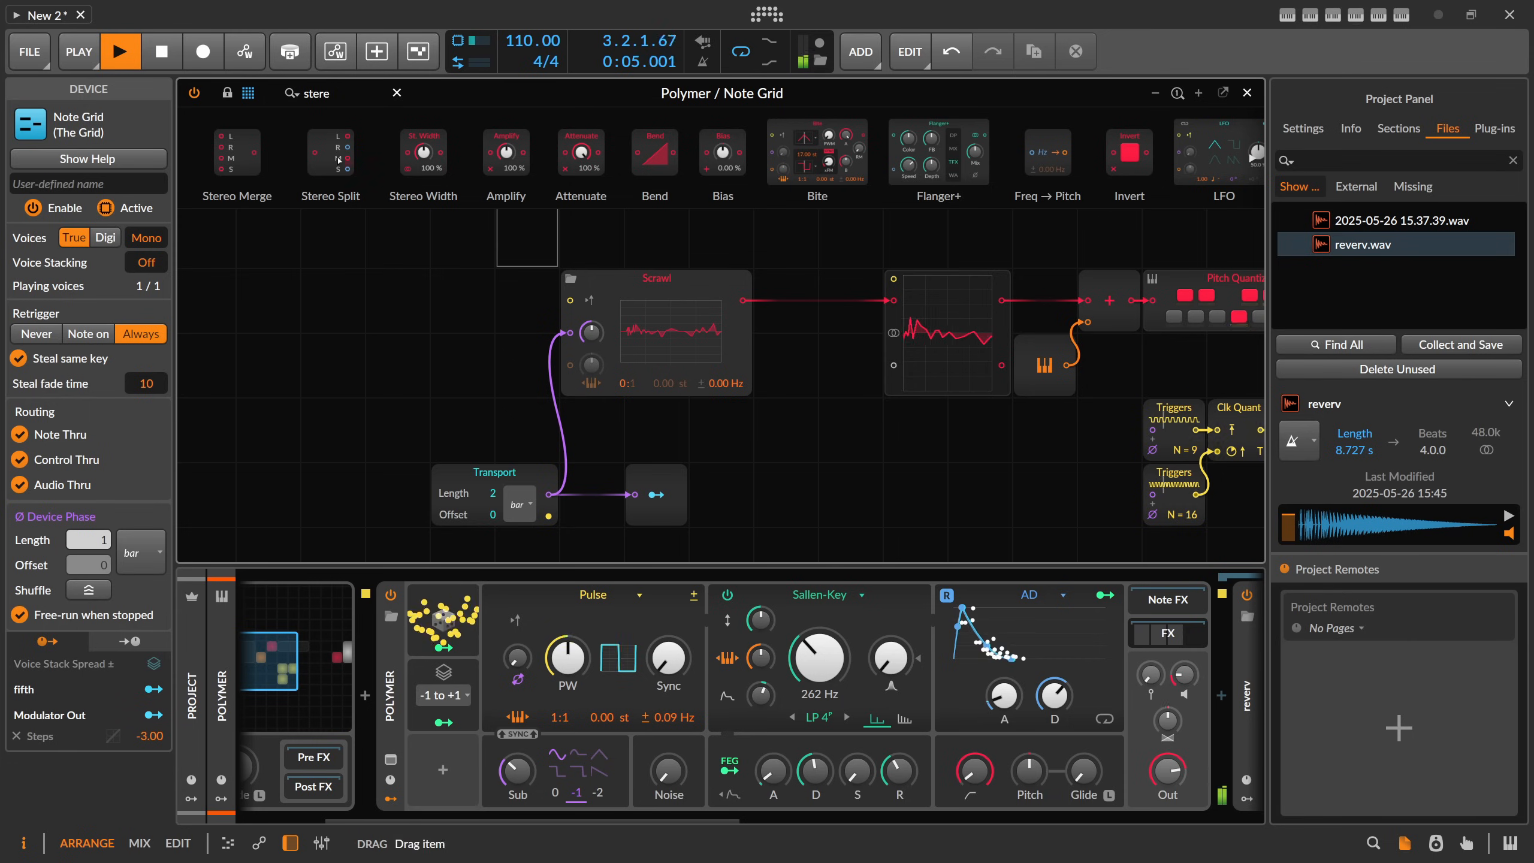
{"action": "left_click_drag", "start_coordinate": [339, 161], "coordinate": [463, 365]}
{"action": "left_click_drag", "start_coordinate": [442, 477], "coordinate": [312, 476]}
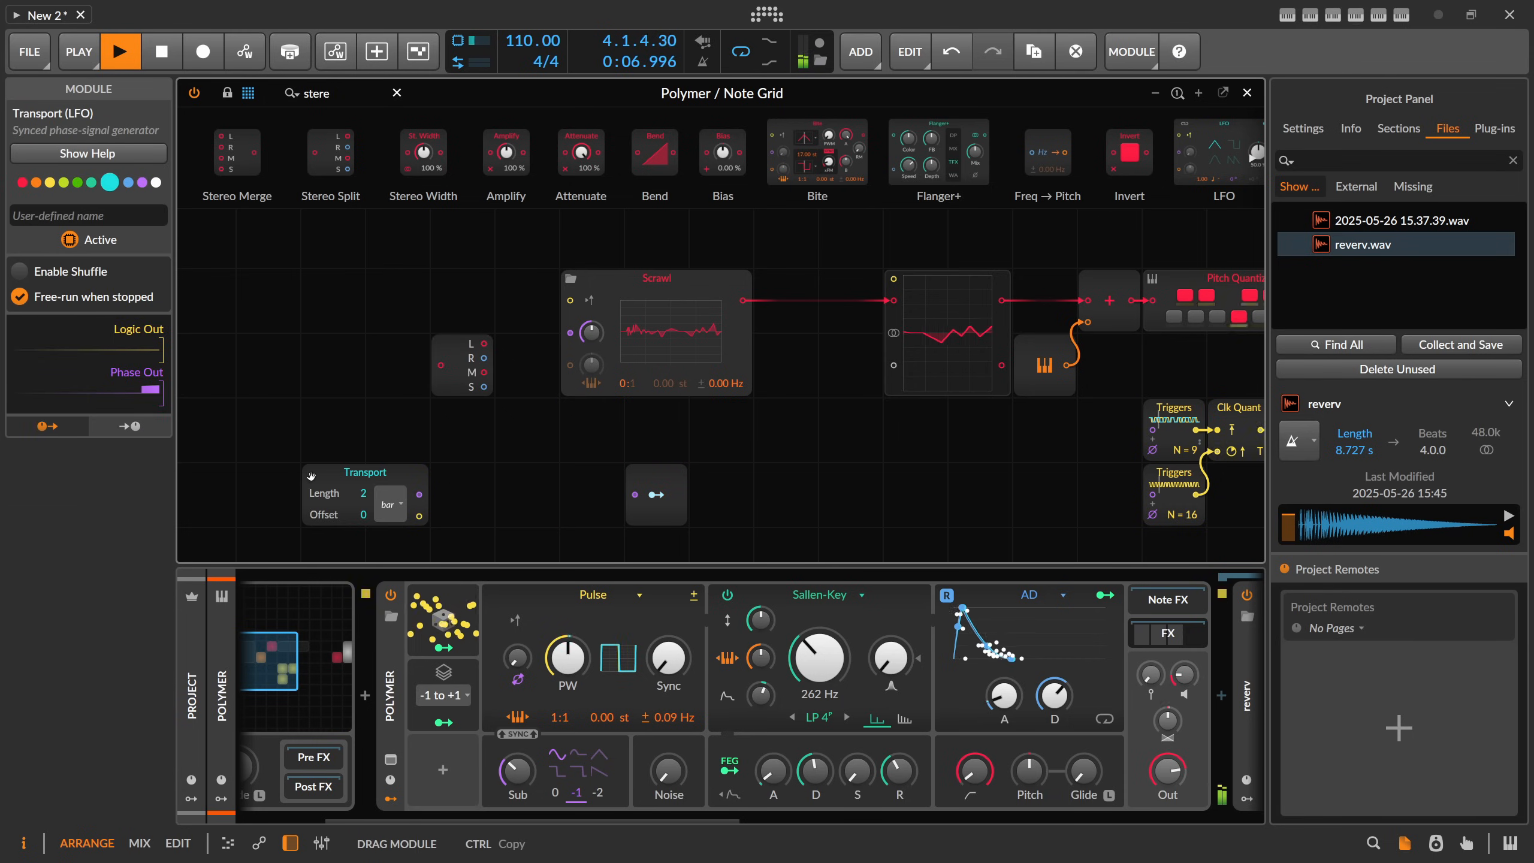
{"action": "left_click_drag", "start_coordinate": [419, 495], "coordinate": [573, 333]}
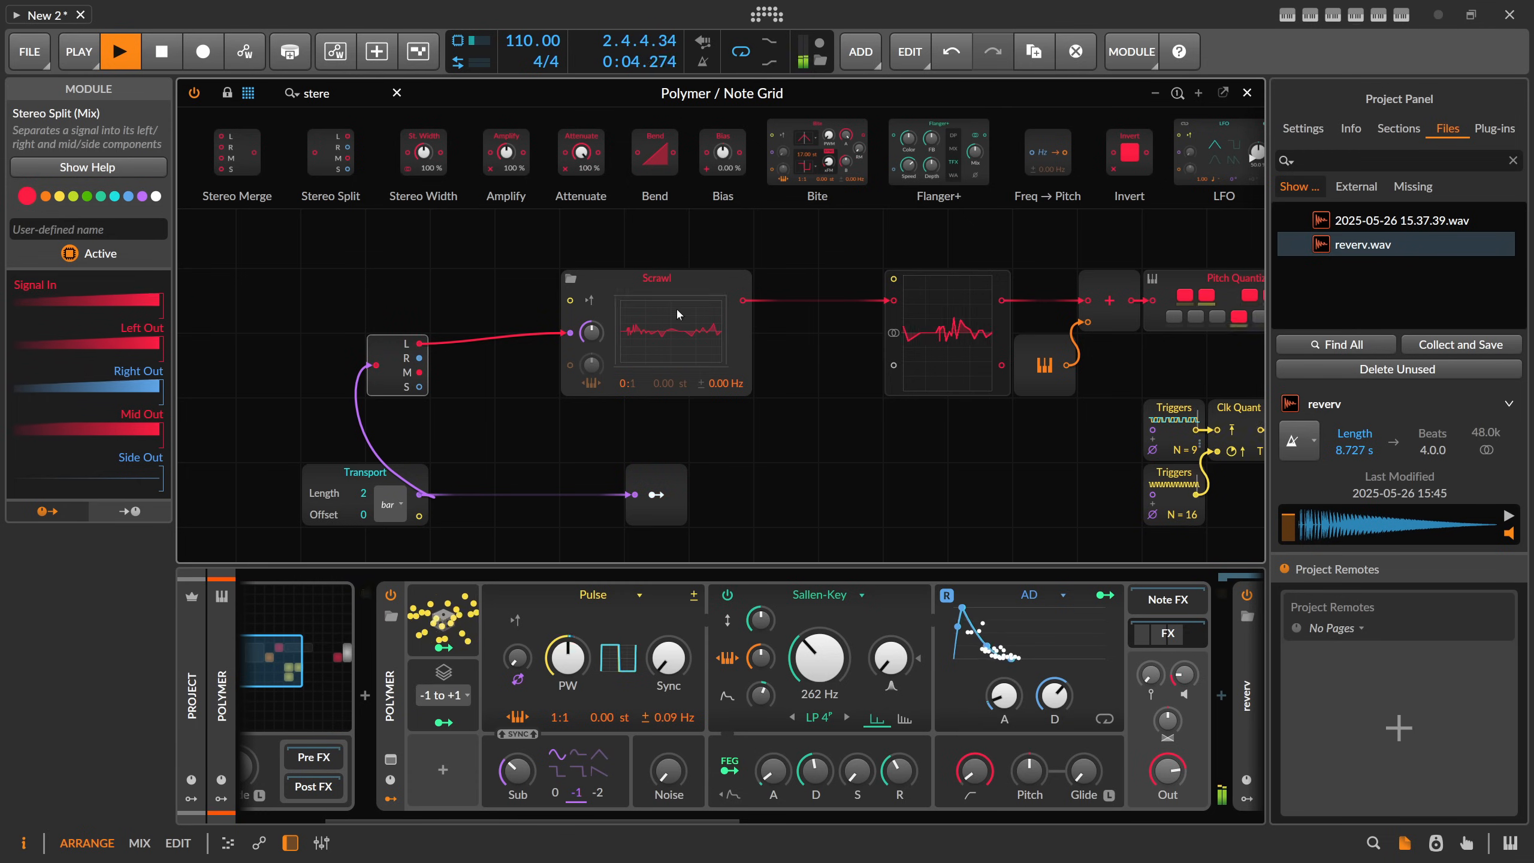
Step: Add a Ø Reverse module below the Stereo Split and feed it from the split's right output
{"action": "left_click_drag", "start_coordinate": [339, 94], "coordinate": [196, 96]}
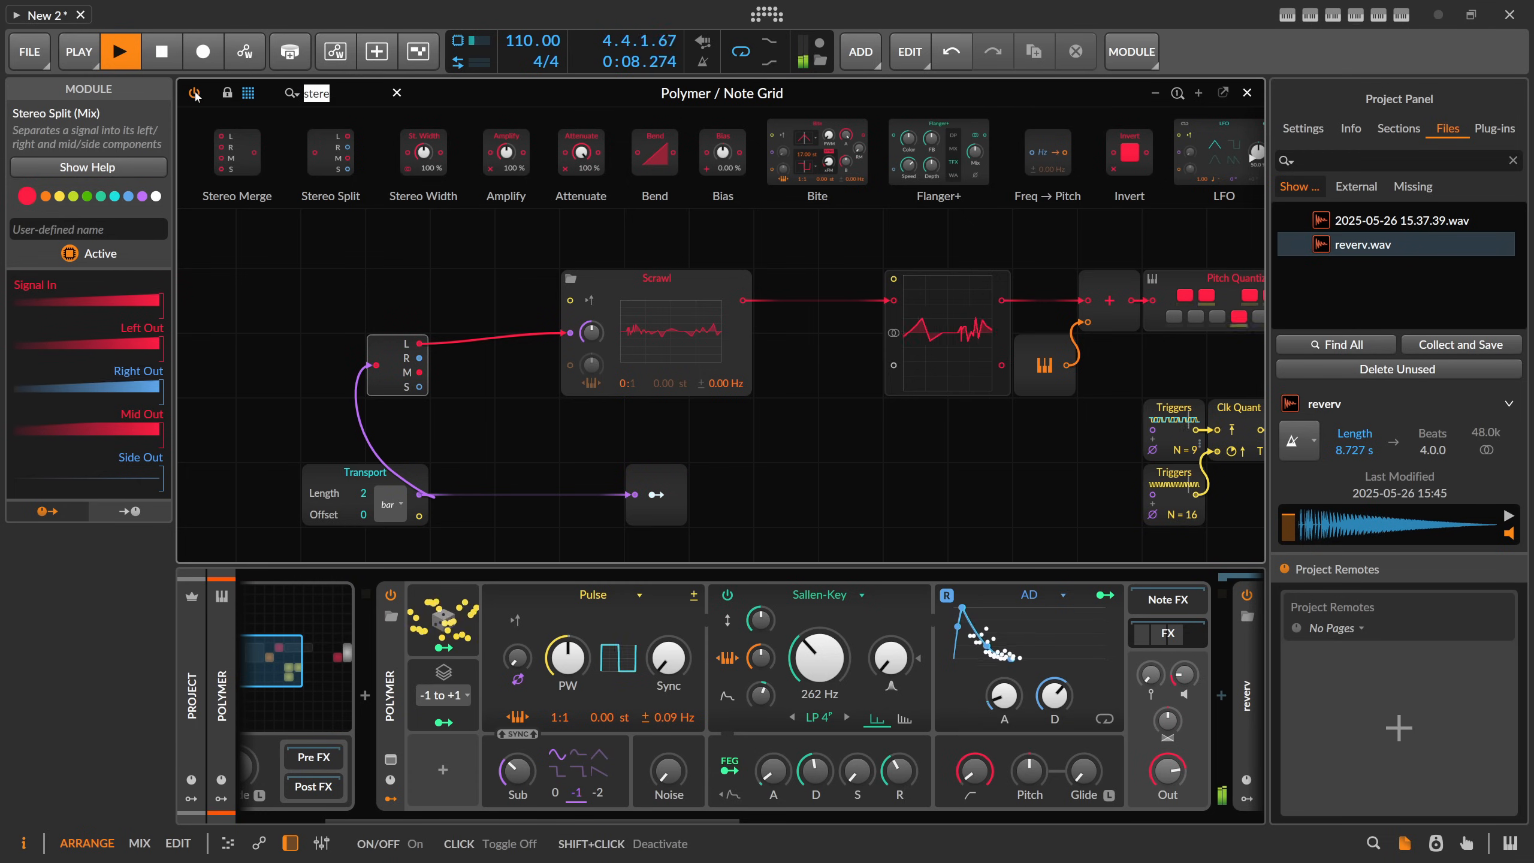
{"action": "type", "text": "rever"}
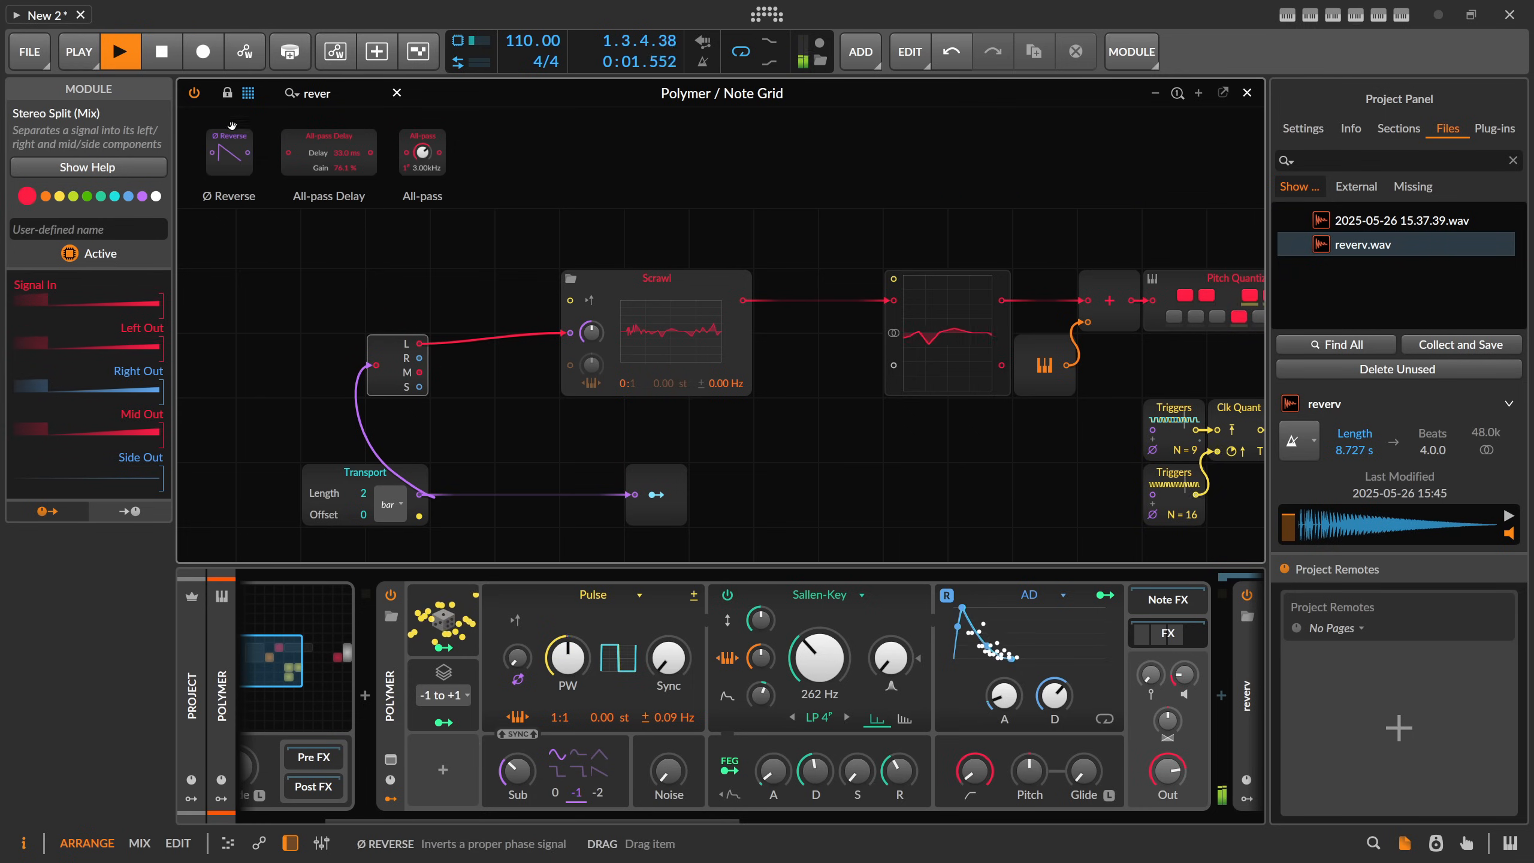
{"action": "left_click_drag", "start_coordinate": [229, 154], "coordinate": [439, 430]}
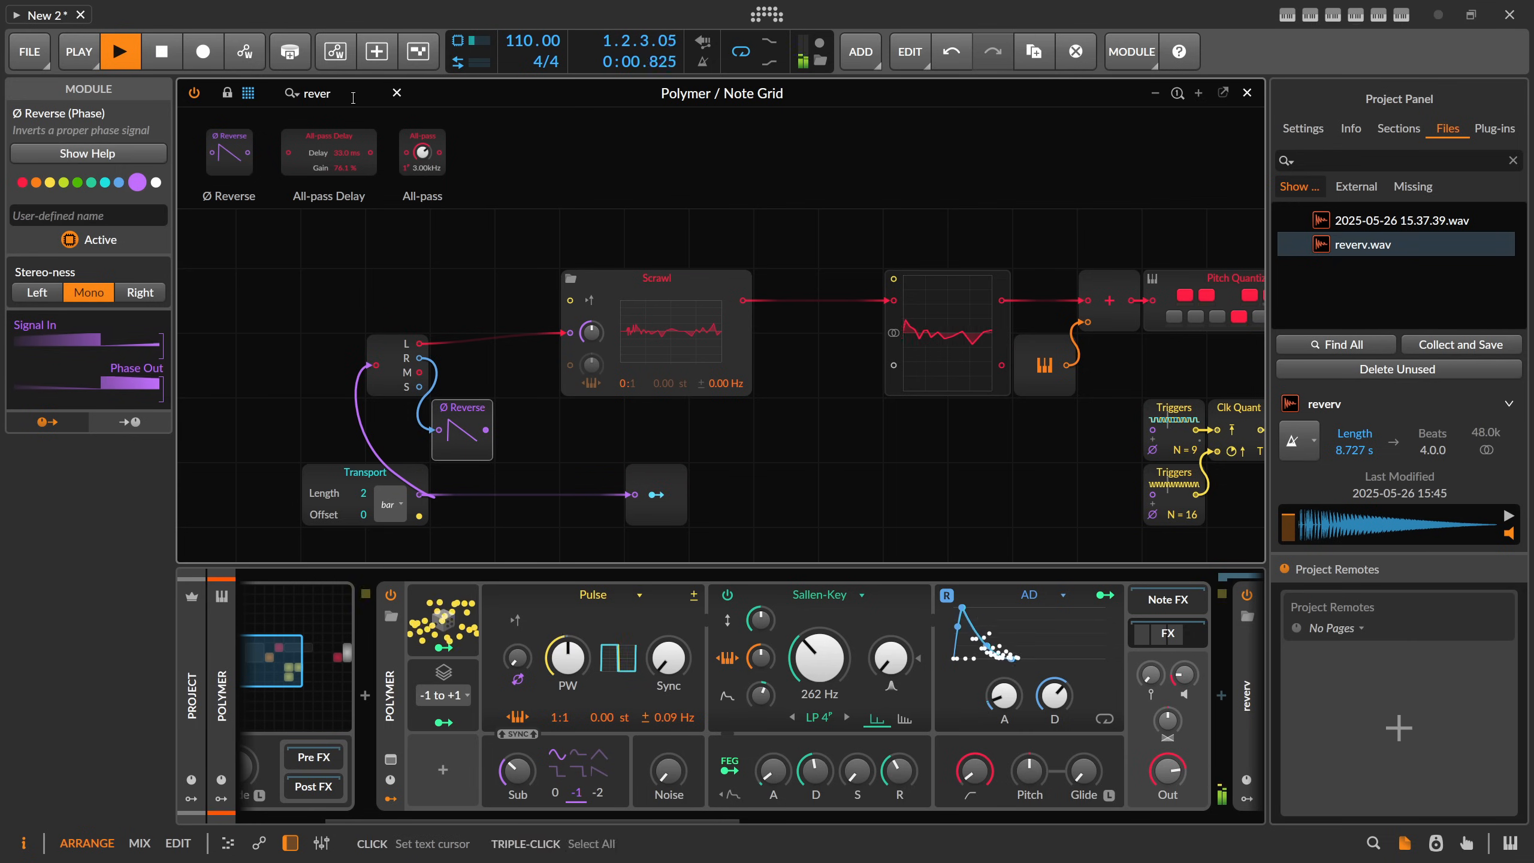
Step: Insert a Stereo Merge before Scrawl, combining the direct left phase with the Ø Reverse output on the right
{"action": "left_click", "coordinate": [317, 93]}
{"action": "key", "text": "BackSpace"}
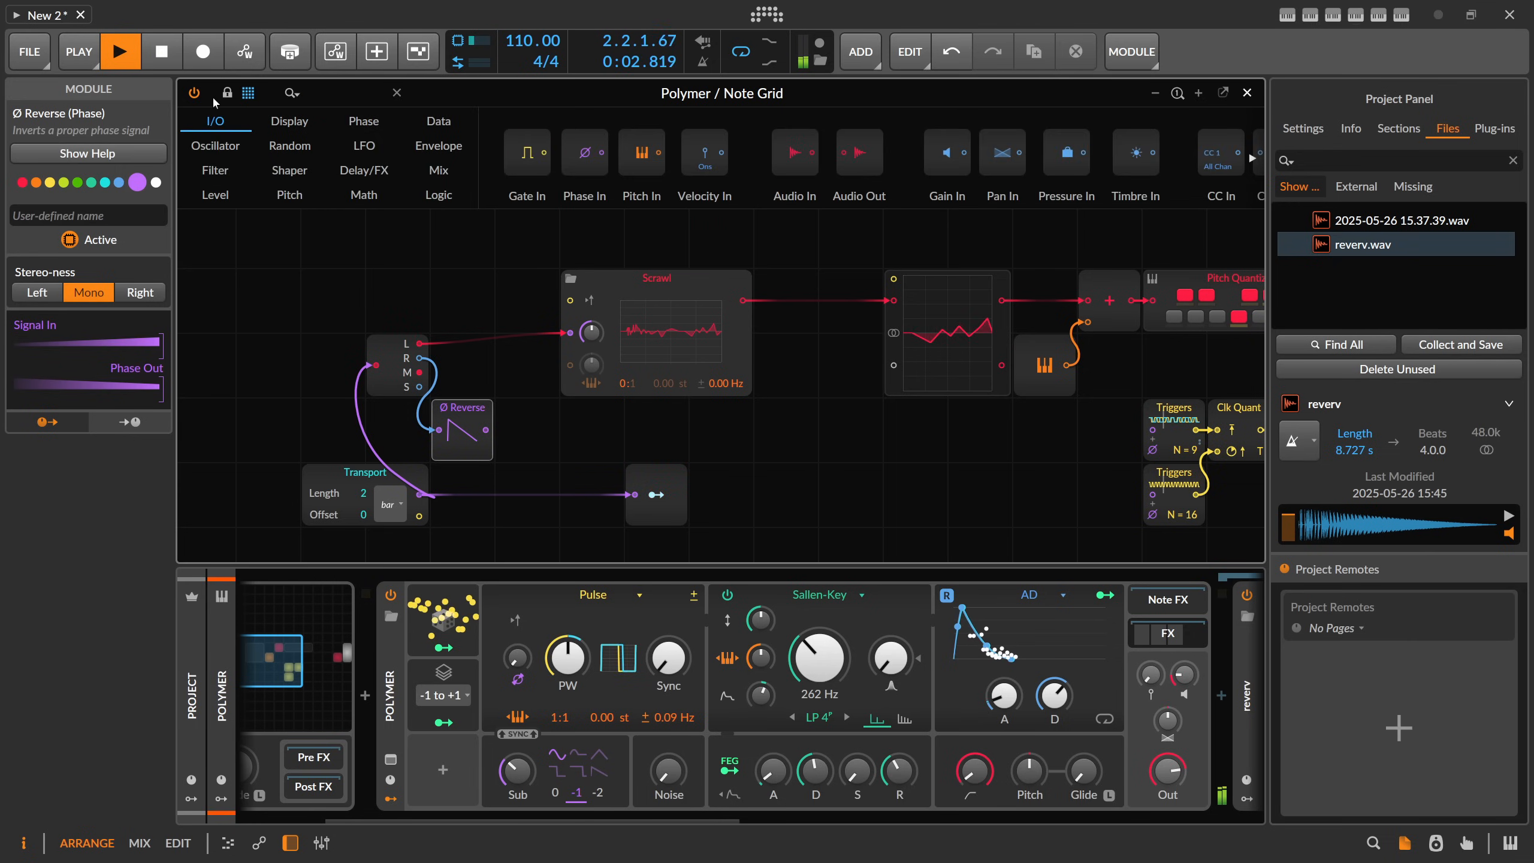
{"action": "type", "text": "mereg"}
{"action": "key", "text": "BackSpace"}
{"action": "key", "text": "BackSpace"}
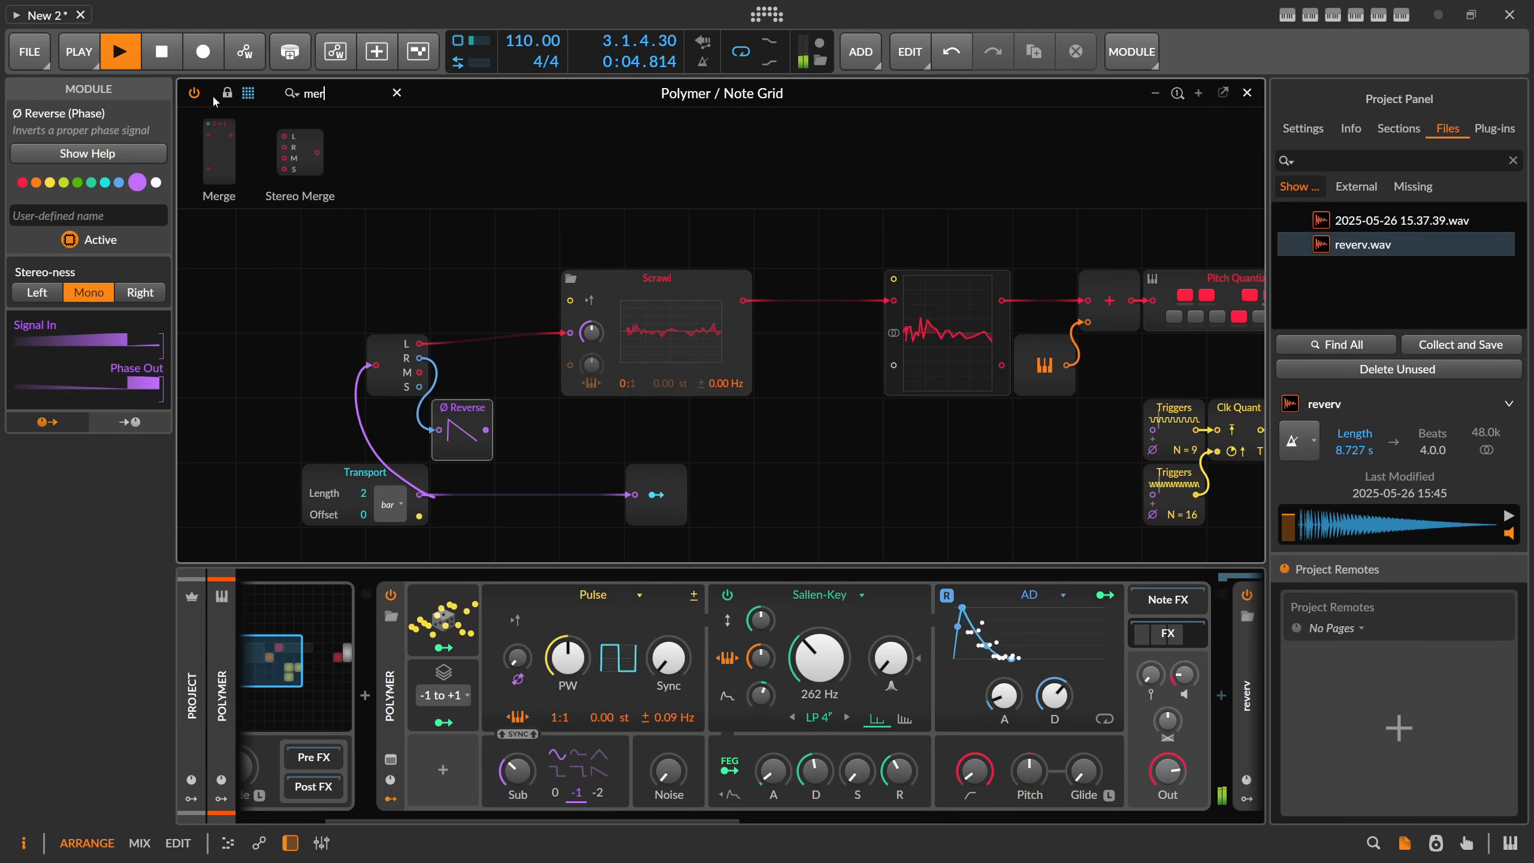
{"action": "left_click_drag", "start_coordinate": [300, 153], "coordinate": [566, 336]}
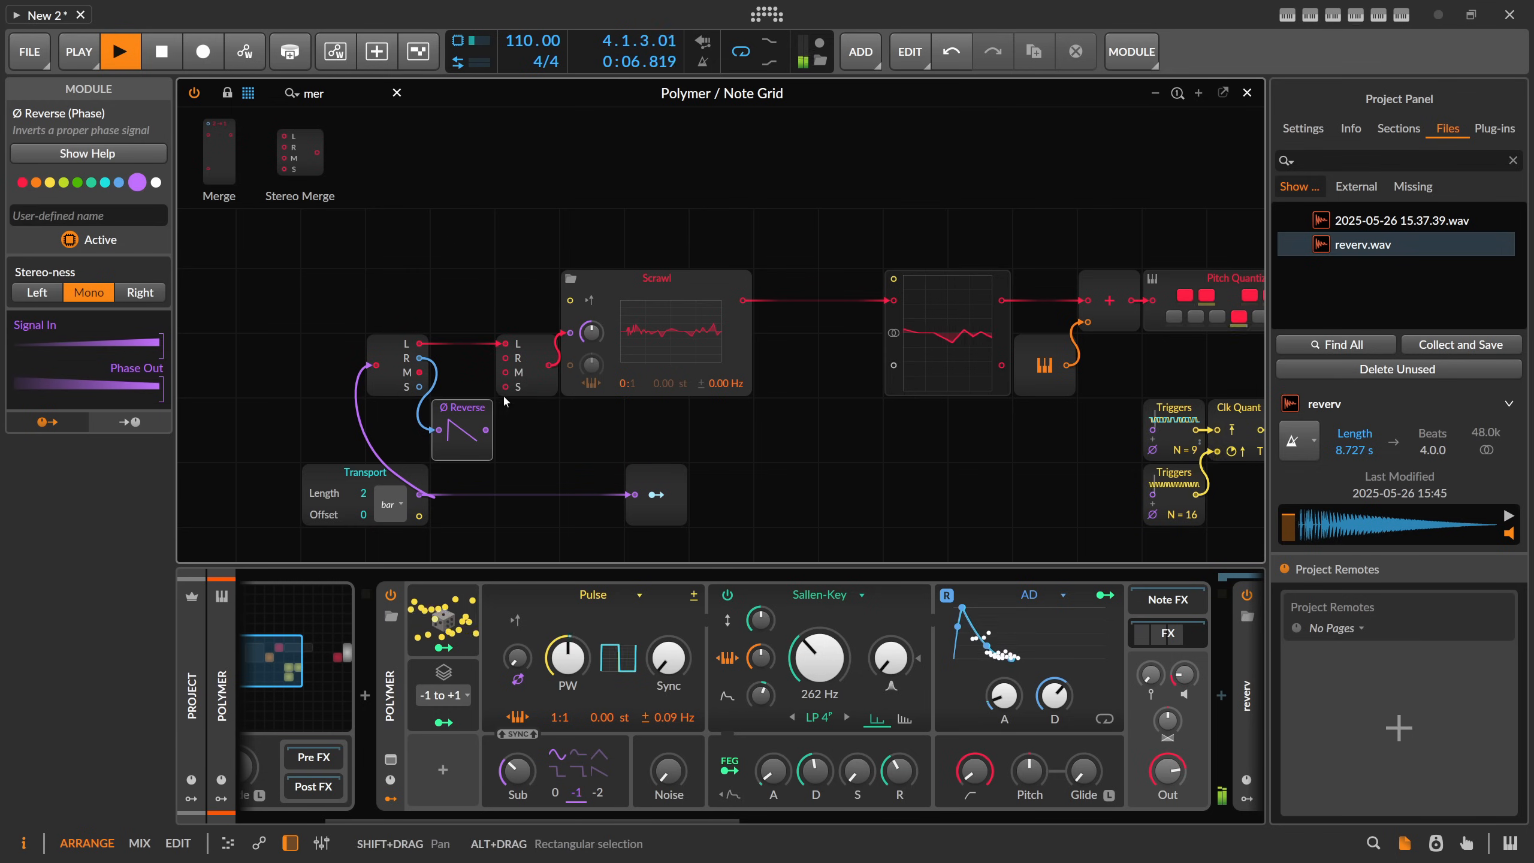
{"action": "left_click_drag", "start_coordinate": [486, 430], "coordinate": [347, 325]}
Step: Duplicate the Stereo Split after Scrawl and route its left output into the oscilloscope
{"action": "left_click", "coordinate": [252, 334]}
{"action": "key", "text": "ctrl+c"}
{"action": "left_click", "coordinate": [668, 347]}
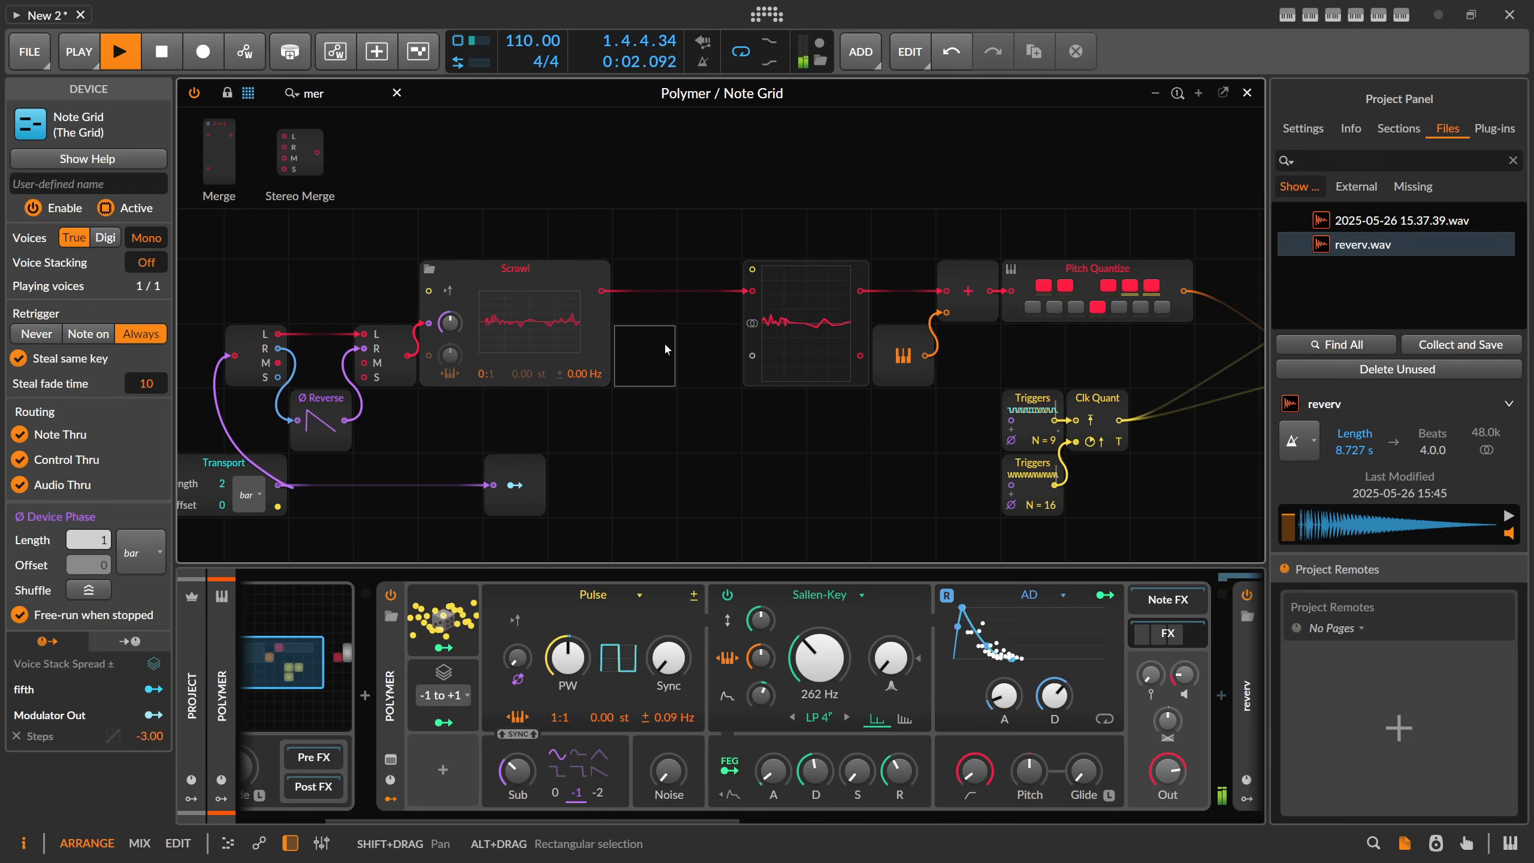
{"action": "key", "text": "ctrl+v"}
{"action": "left_click_drag", "start_coordinate": [602, 292], "coordinate": [638, 317]}
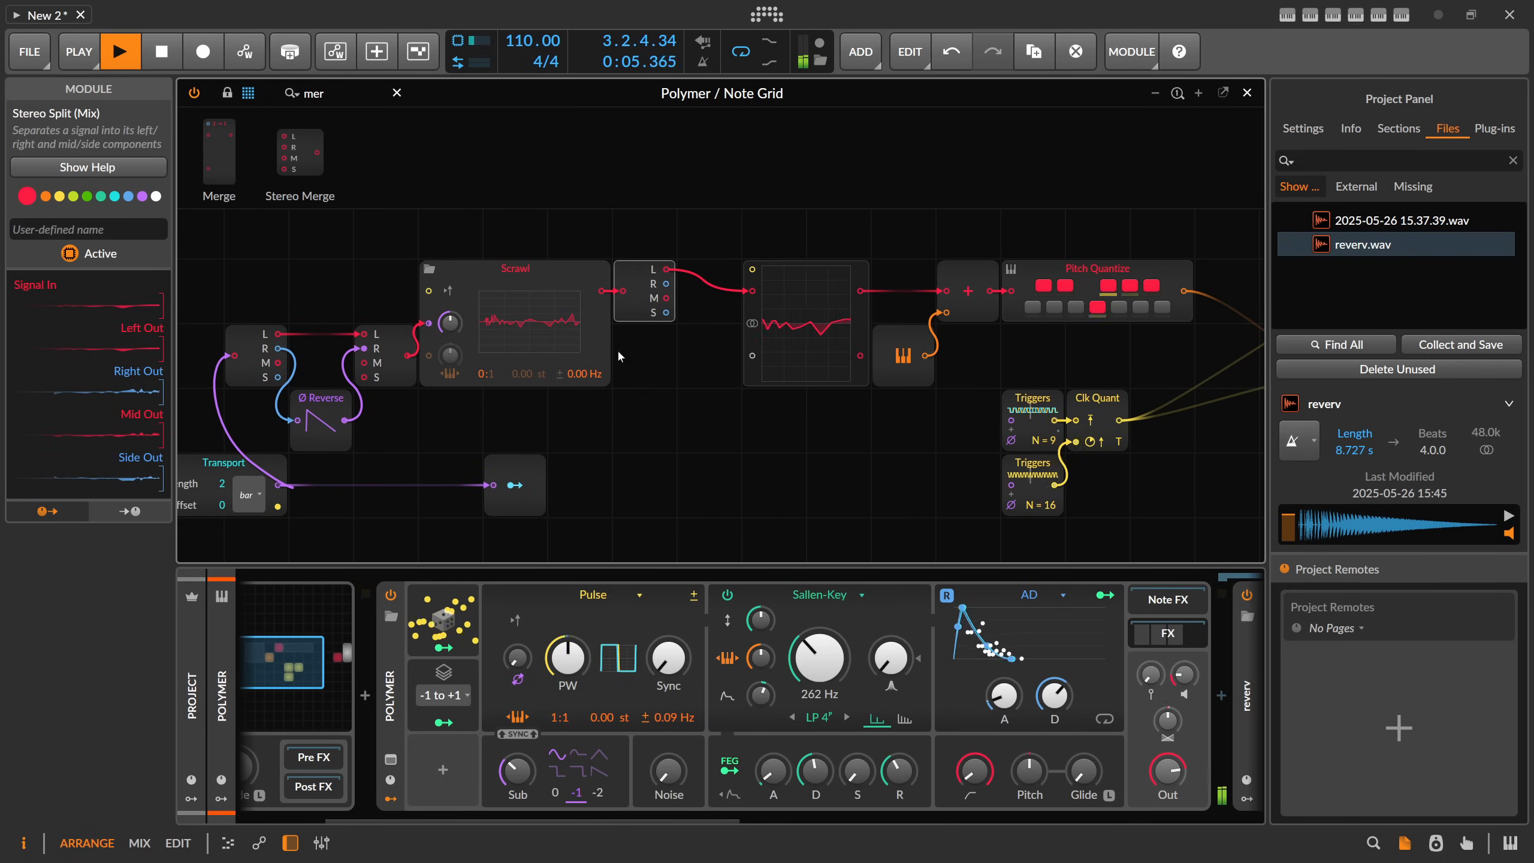
Step: Place a Modulator Out module below the second Stereo Split
{"action": "scroll", "coordinate": [618, 357], "scroll_direction": "down", "scroll_amount": 1}
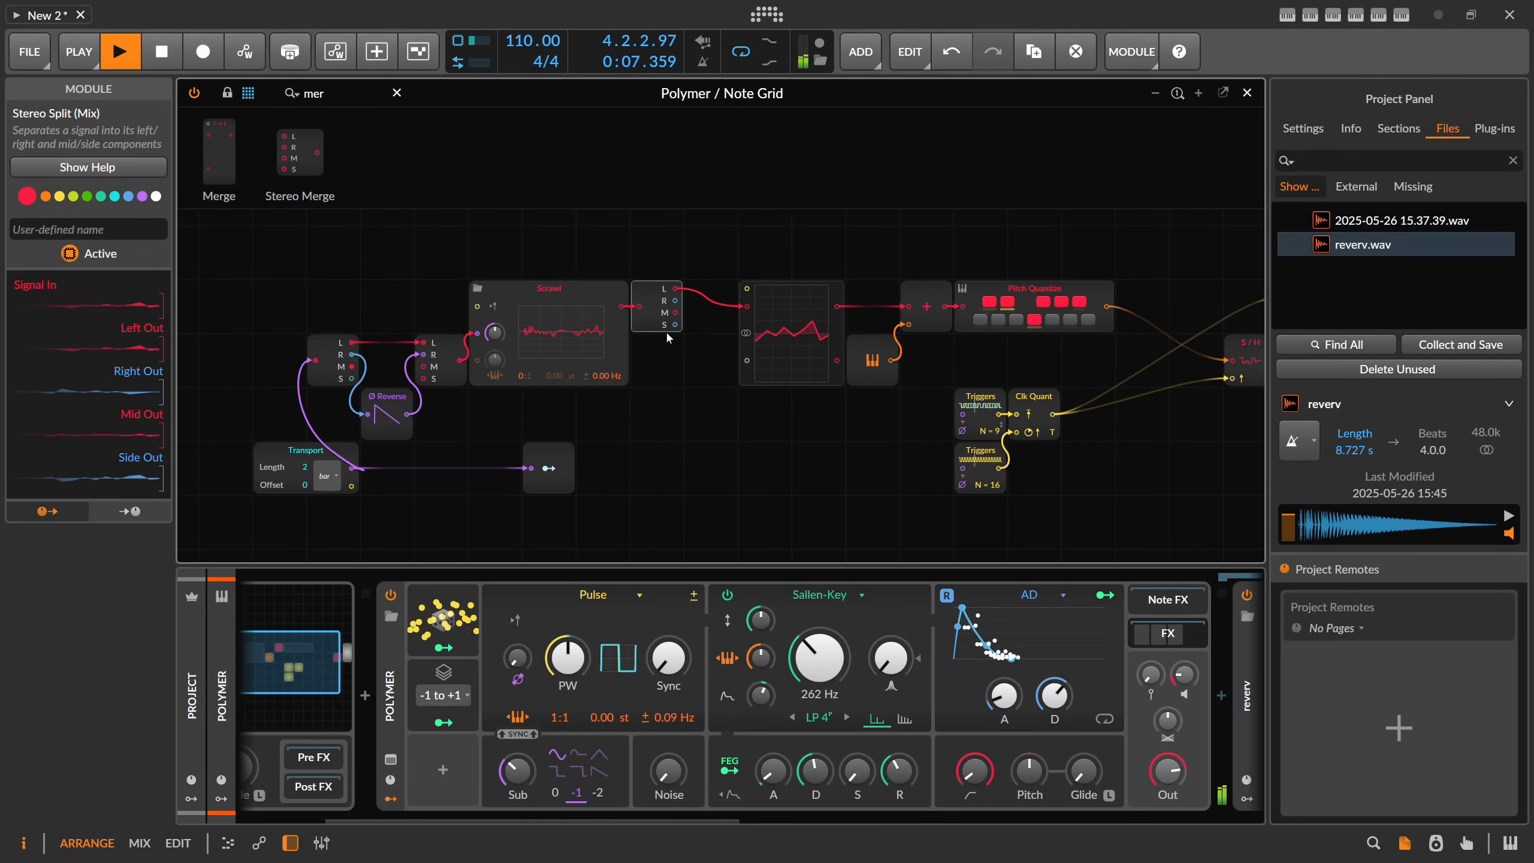
{"action": "left_click", "coordinate": [314, 93]}
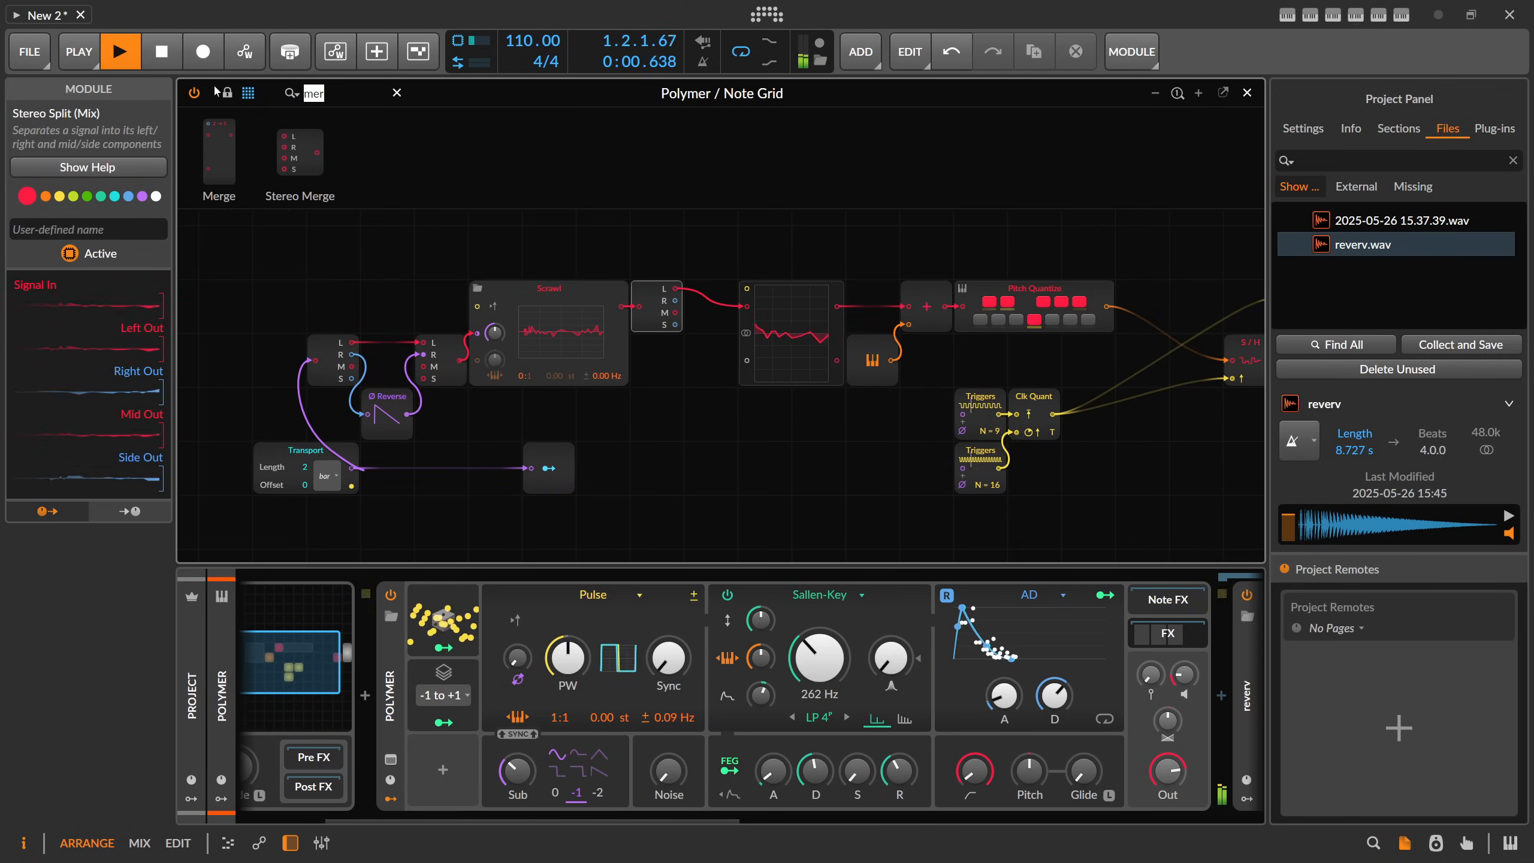
{"action": "type", "text": "mo"}
{"action": "left_click_drag", "start_coordinate": [376, 163], "coordinate": [659, 357]}
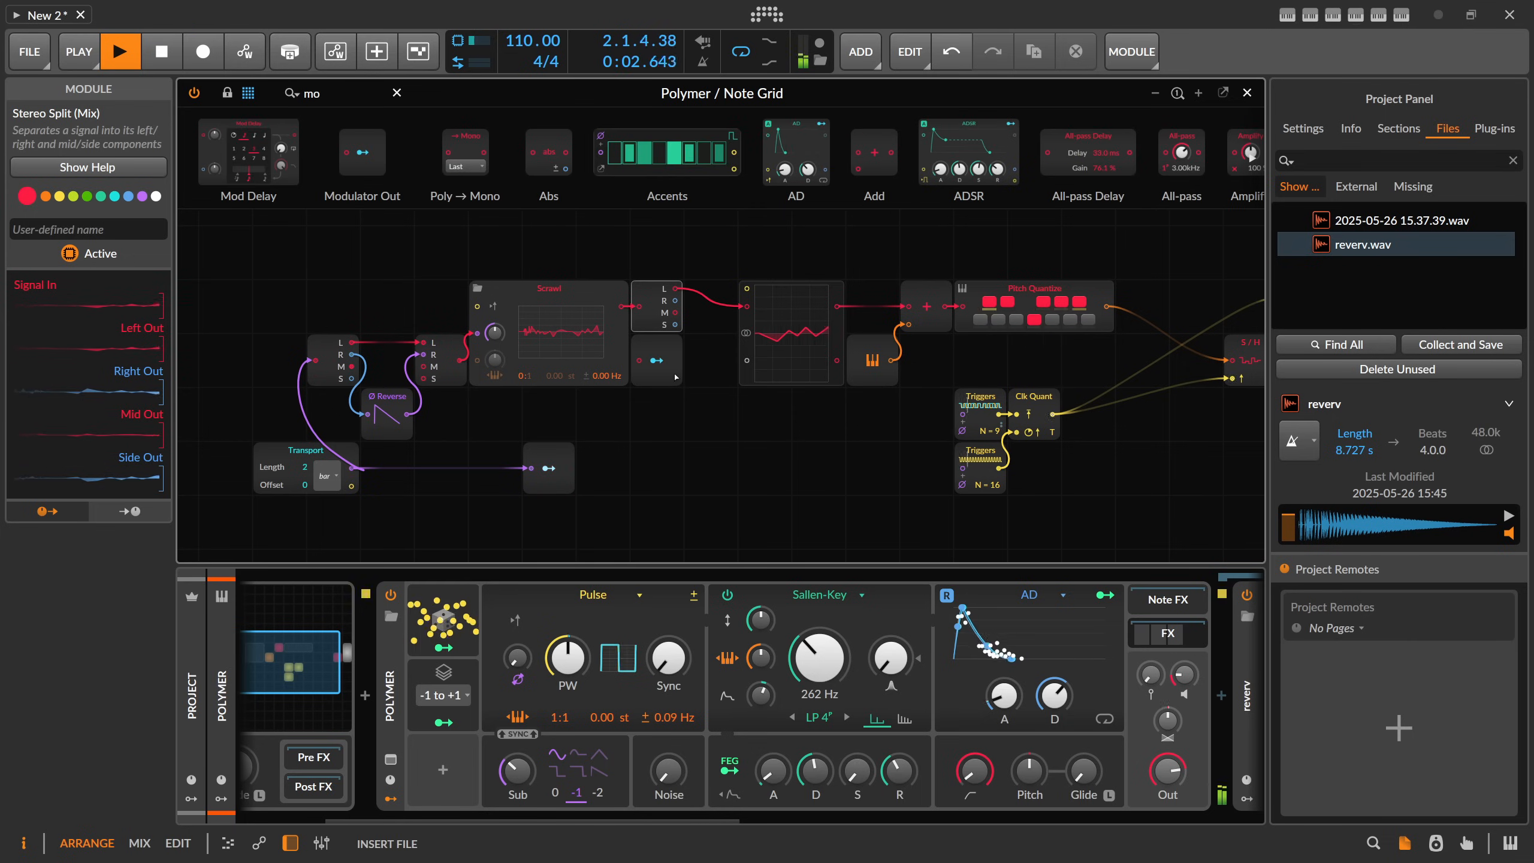
Step: Move Sample / Hold away from the output module and patch the second split's right output into the oscilloscope's lower input
{"action": "left_click_drag", "start_coordinate": [665, 259], "coordinate": [390, 242]}
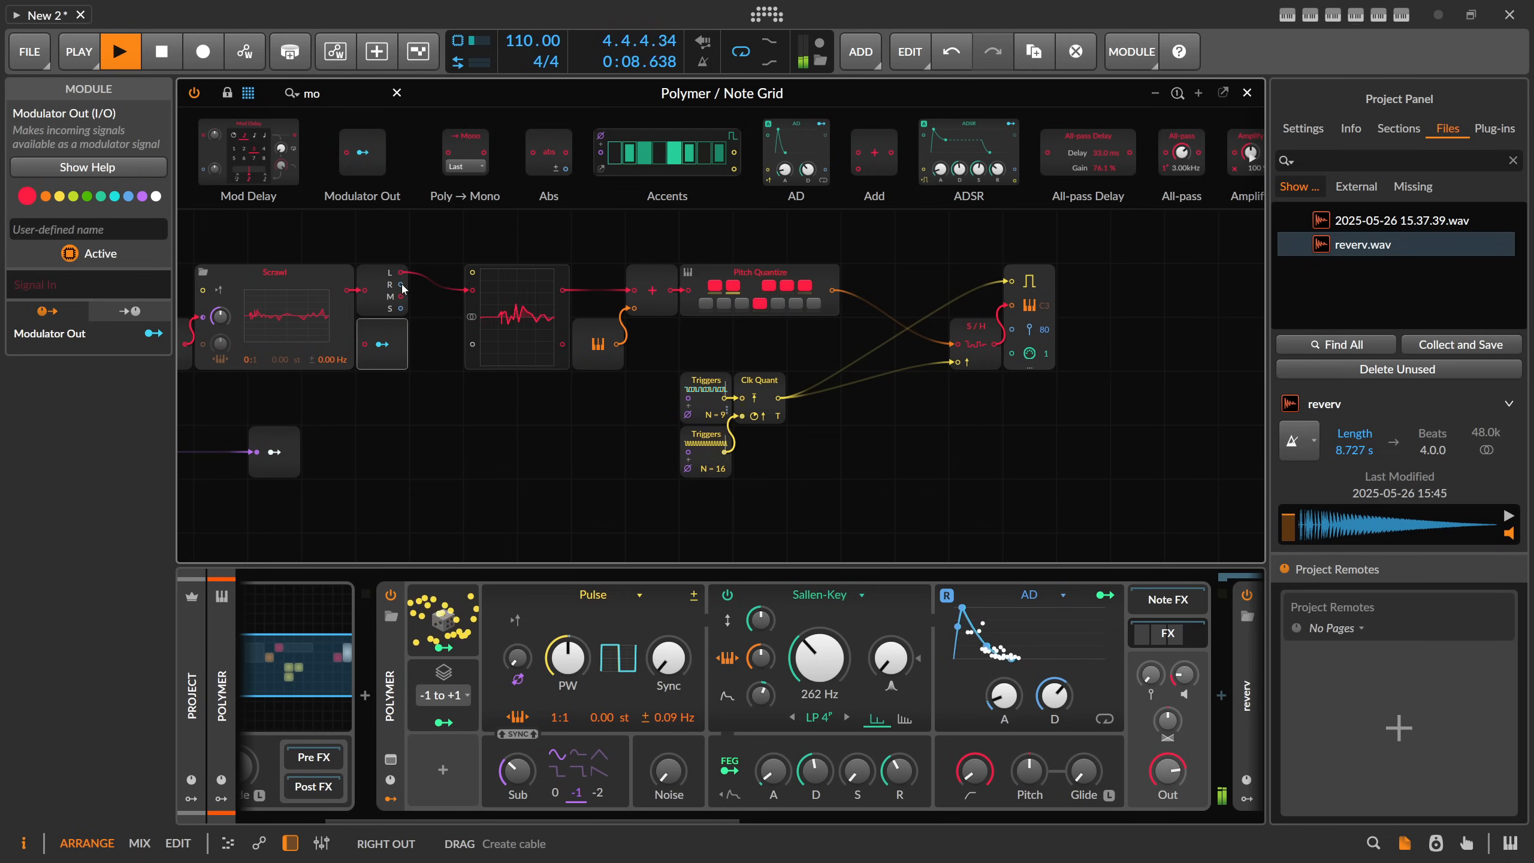
{"action": "left_click_drag", "start_coordinate": [1000, 353], "coordinate": [945, 353]}
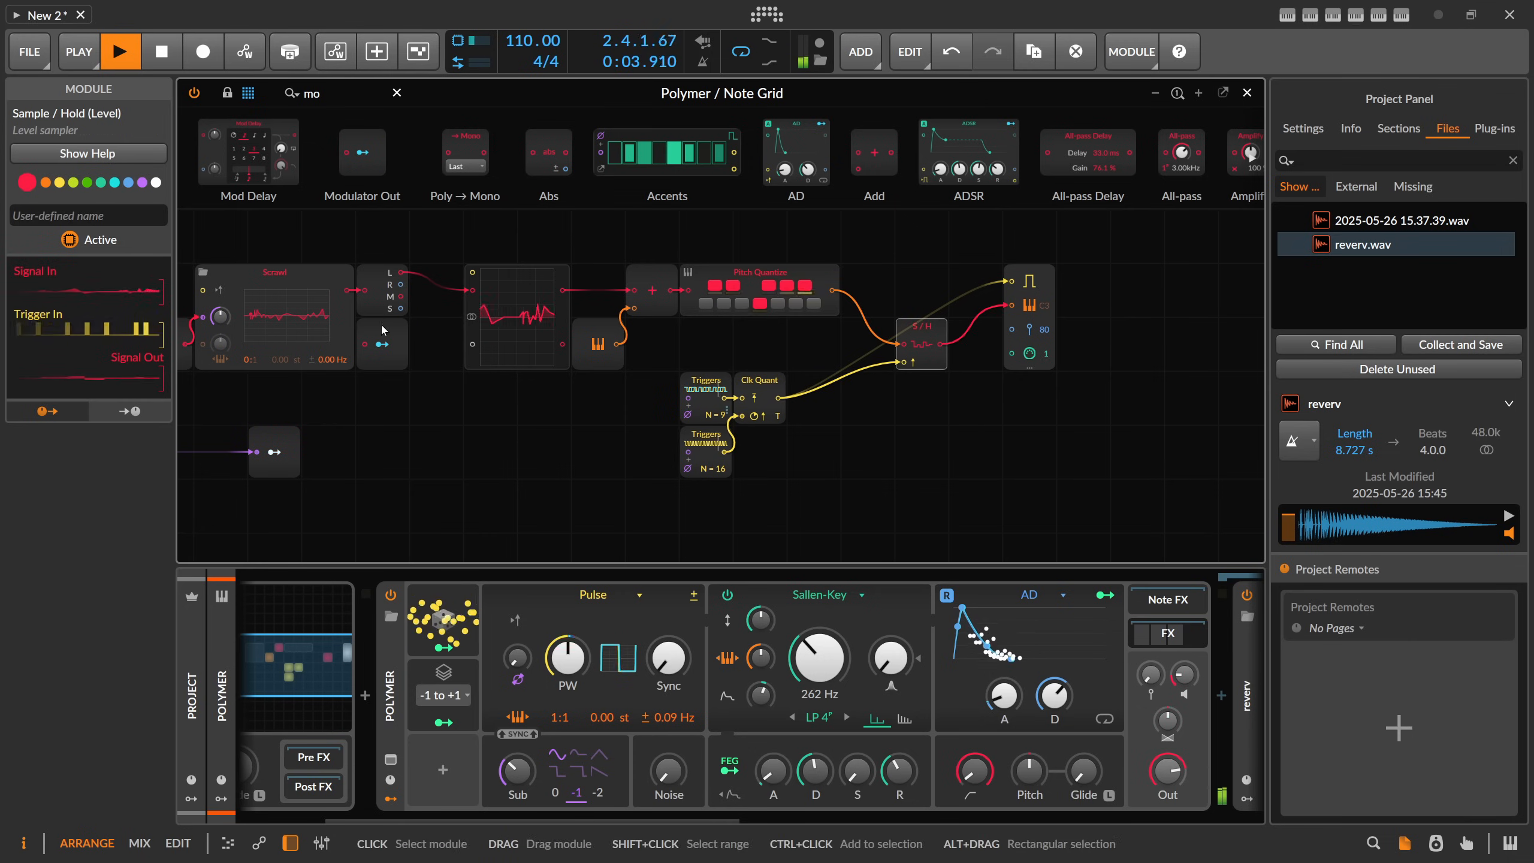
{"action": "left_click", "coordinate": [399, 332]}
{"action": "left_click_drag", "start_coordinate": [461, 332], "coordinate": [472, 344]}
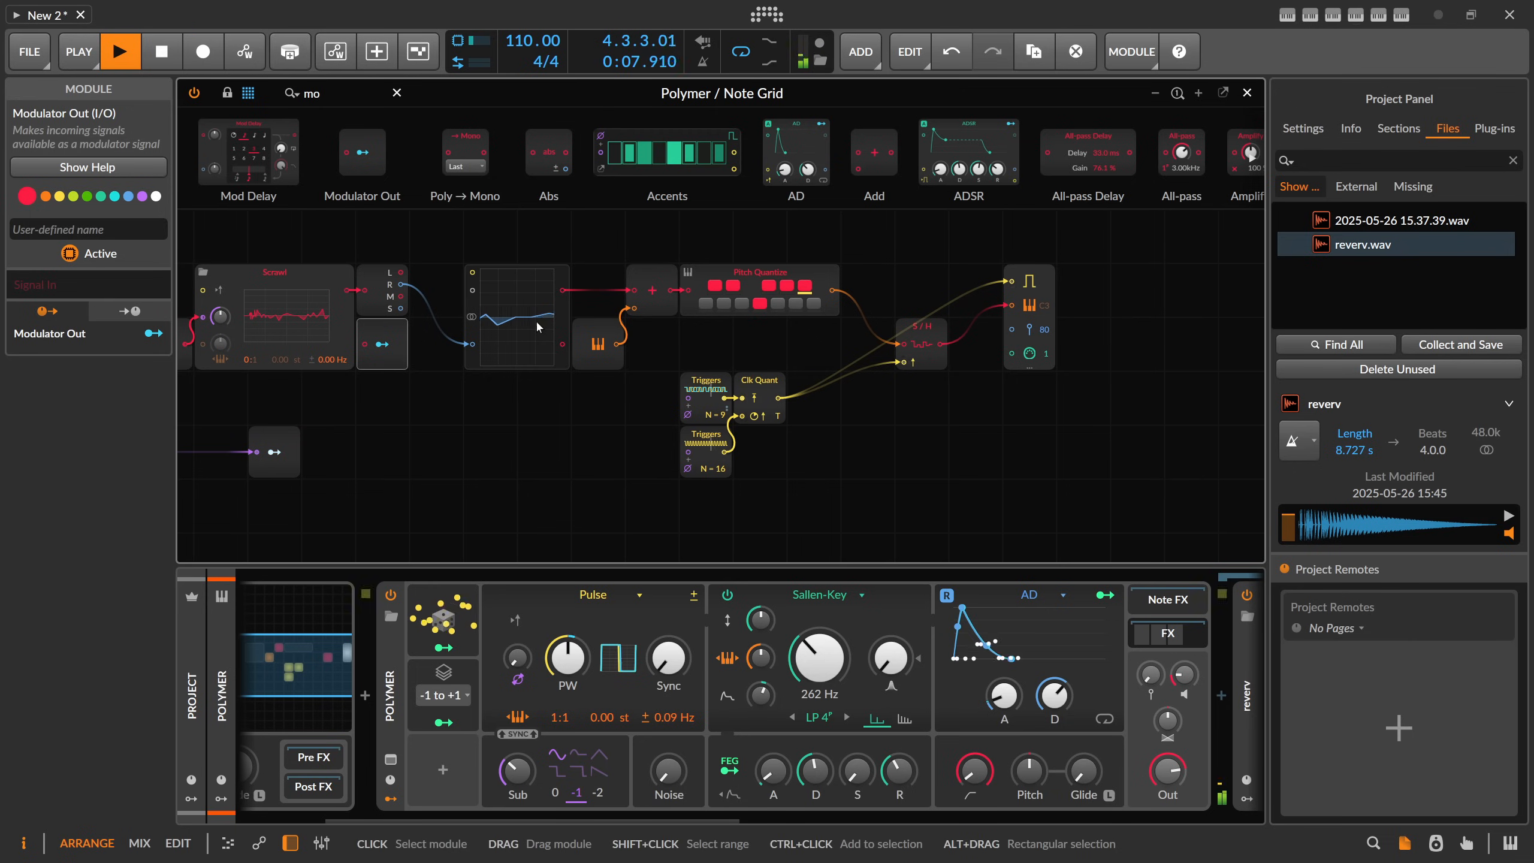
Step: Insert an Abs module between the second split's right output and the oscilloscope, and delete the unused Modulator Out
{"action": "type", "text": "ab"}
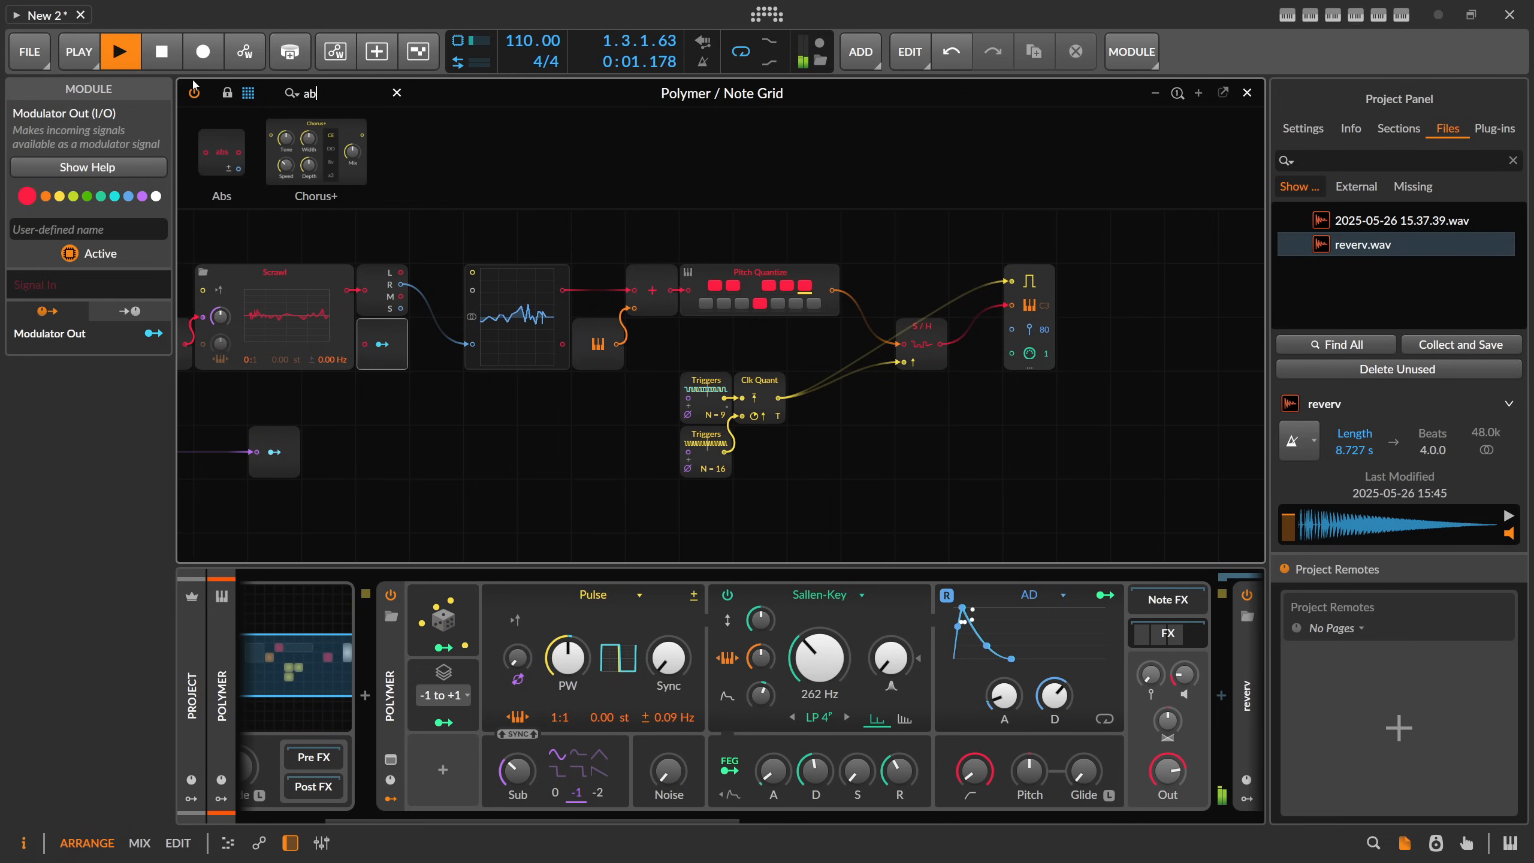
{"action": "left_click_drag", "start_coordinate": [222, 151], "coordinate": [436, 343]}
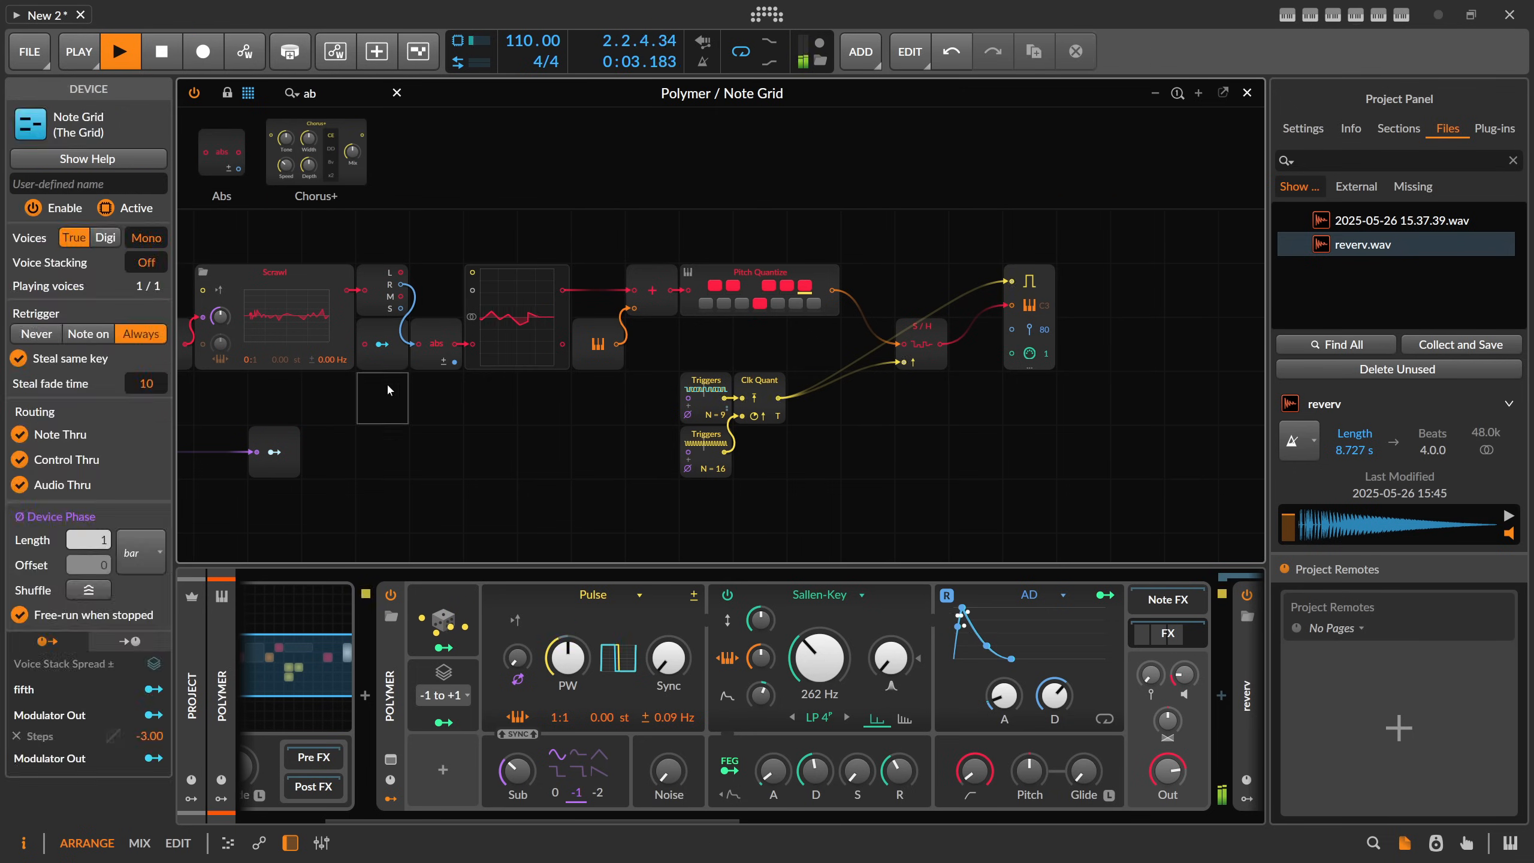
{"action": "left_click", "coordinate": [387, 343]}
{"action": "key", "text": "Delete"}
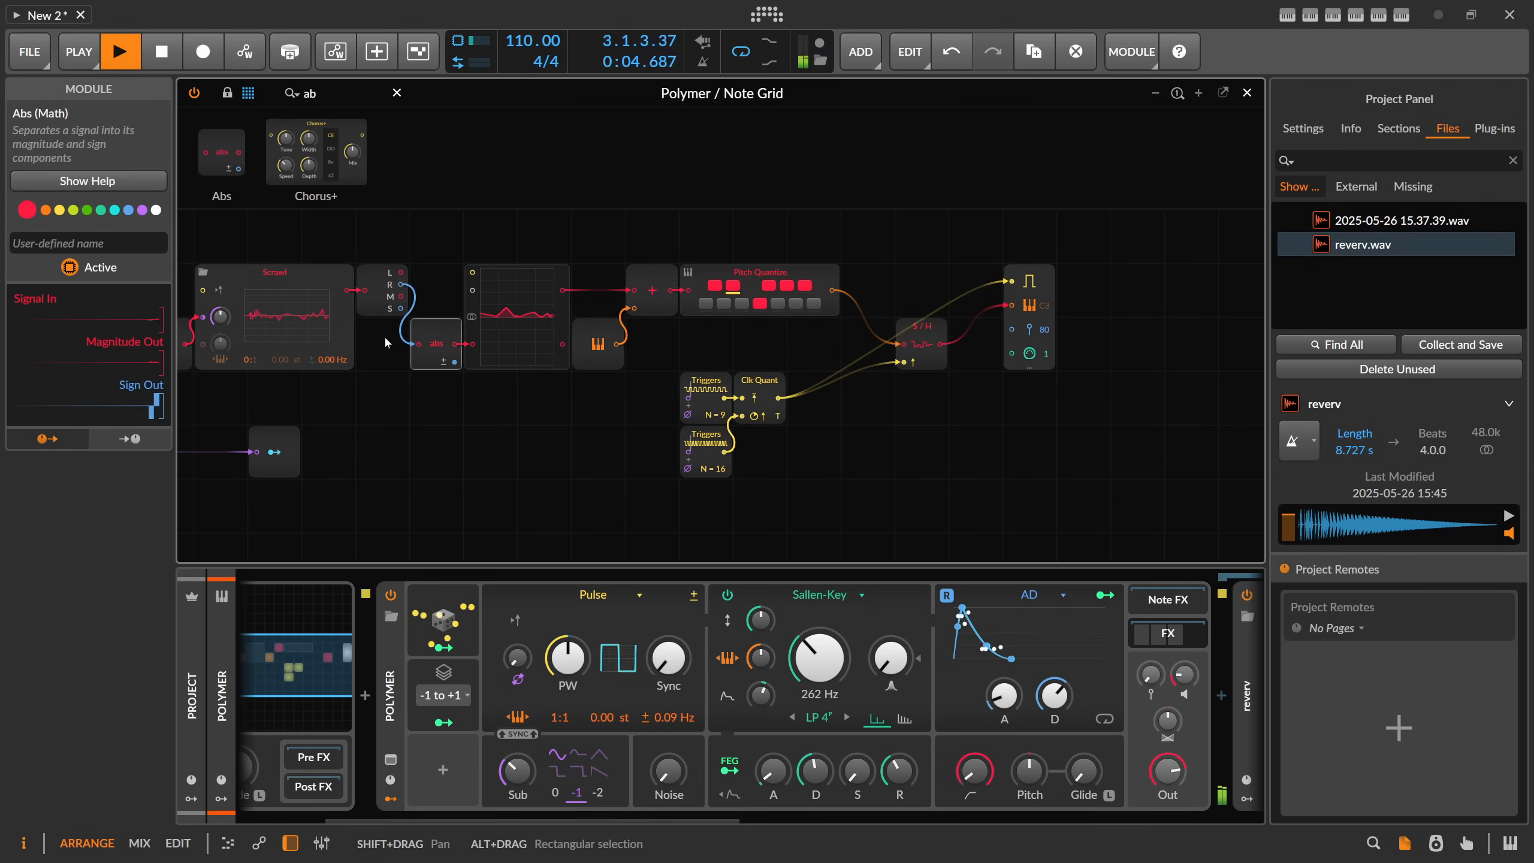
Step: Insert an Amplify module between the Abs module and the oscilloscope
{"action": "left_click", "coordinate": [310, 91]}
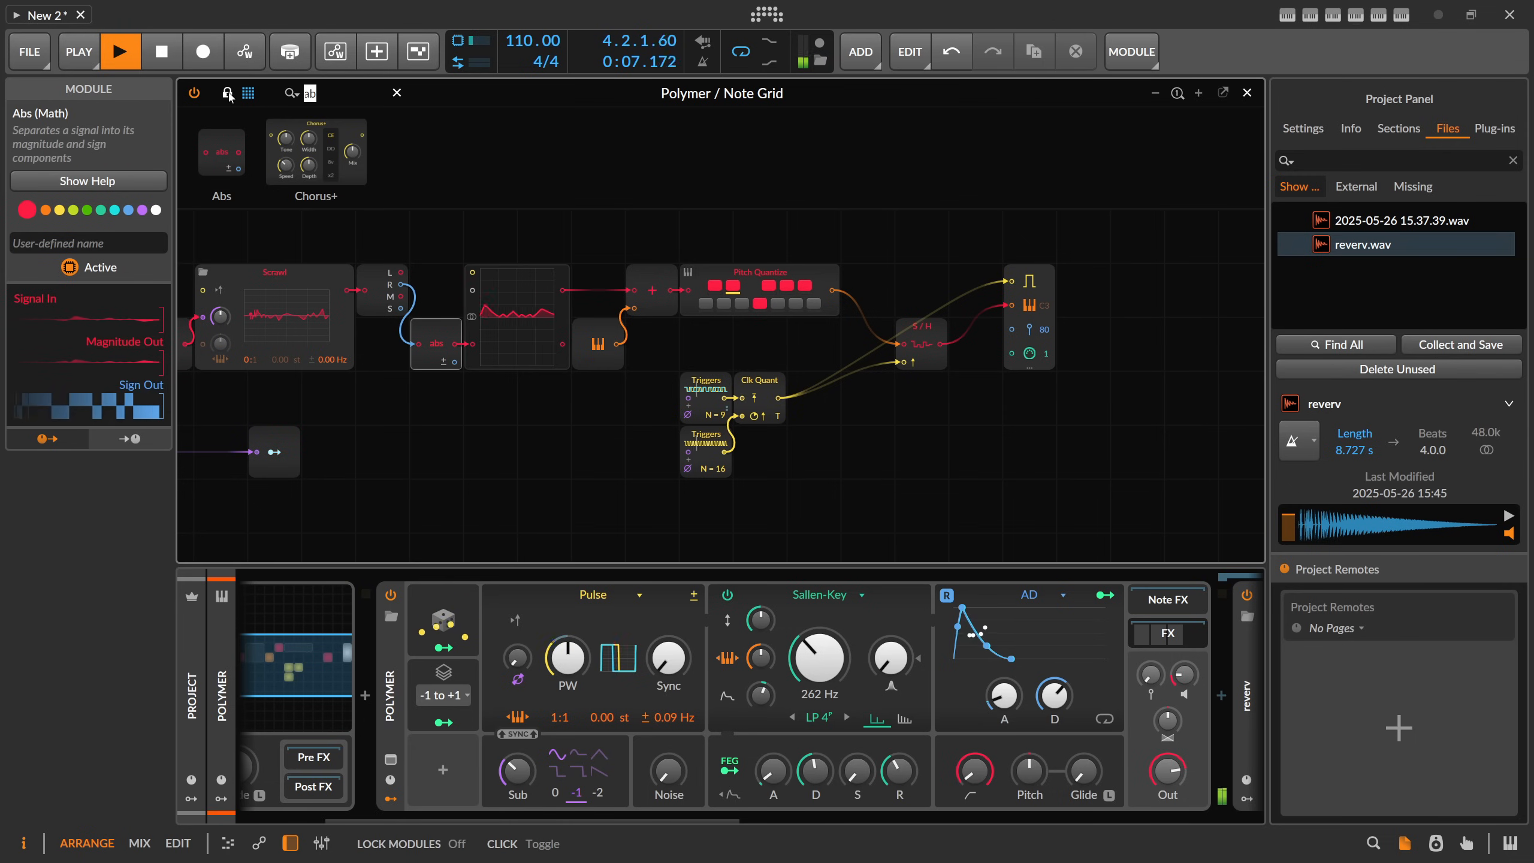
{"action": "type", "text": "am"}
{"action": "left_click_drag", "start_coordinate": [250, 137], "coordinate": [489, 343]}
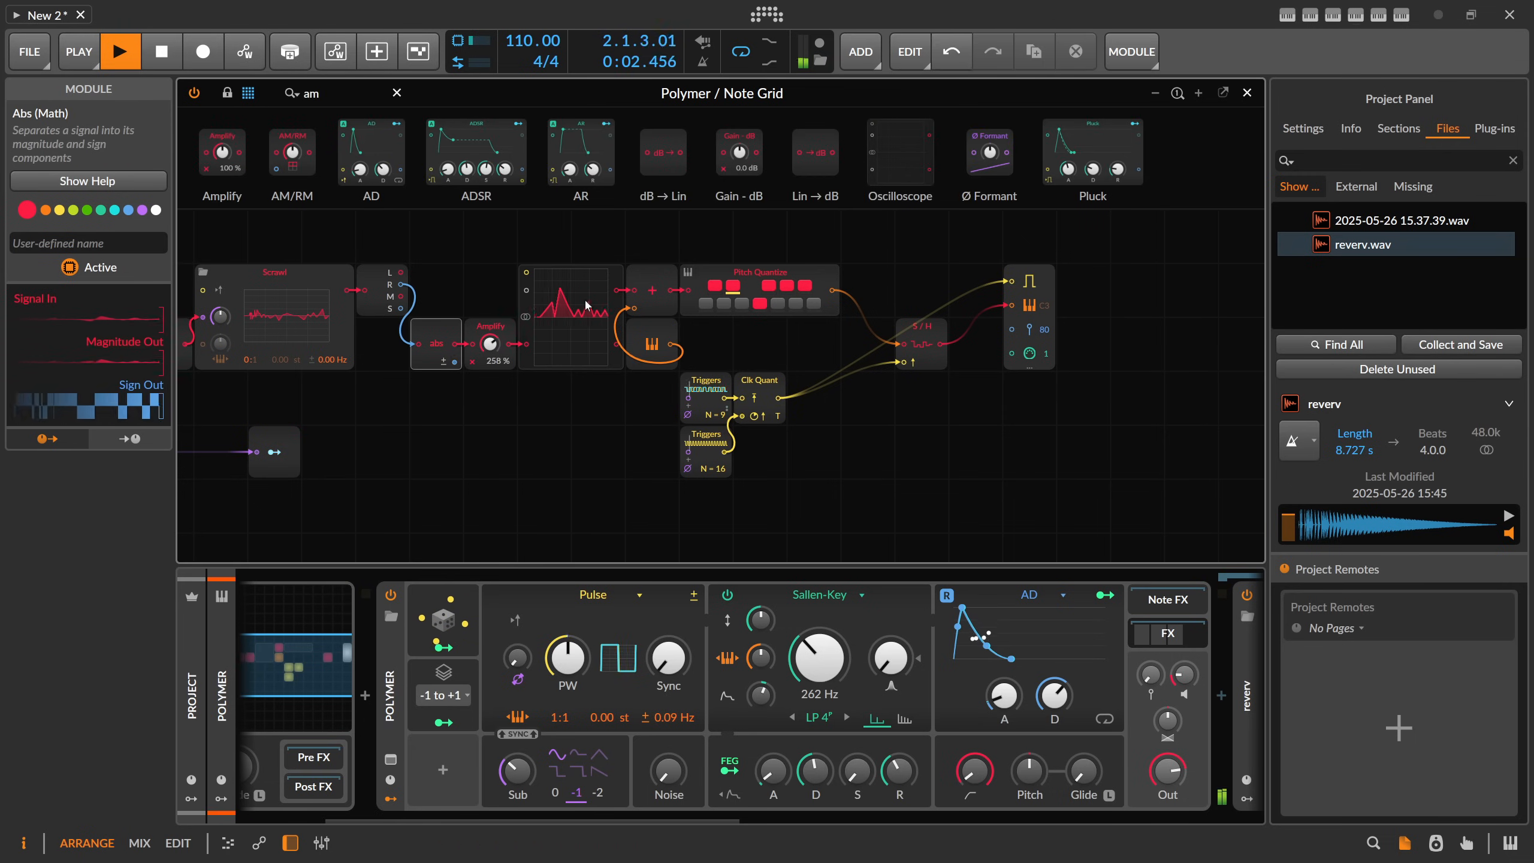
Step: Set Amplify to 328 %, patch it into the output module's velocity input, and reconnect the split's left output to the oscilloscope's upper input
{"action": "left_click_drag", "start_coordinate": [490, 344], "coordinate": [988, 337]}
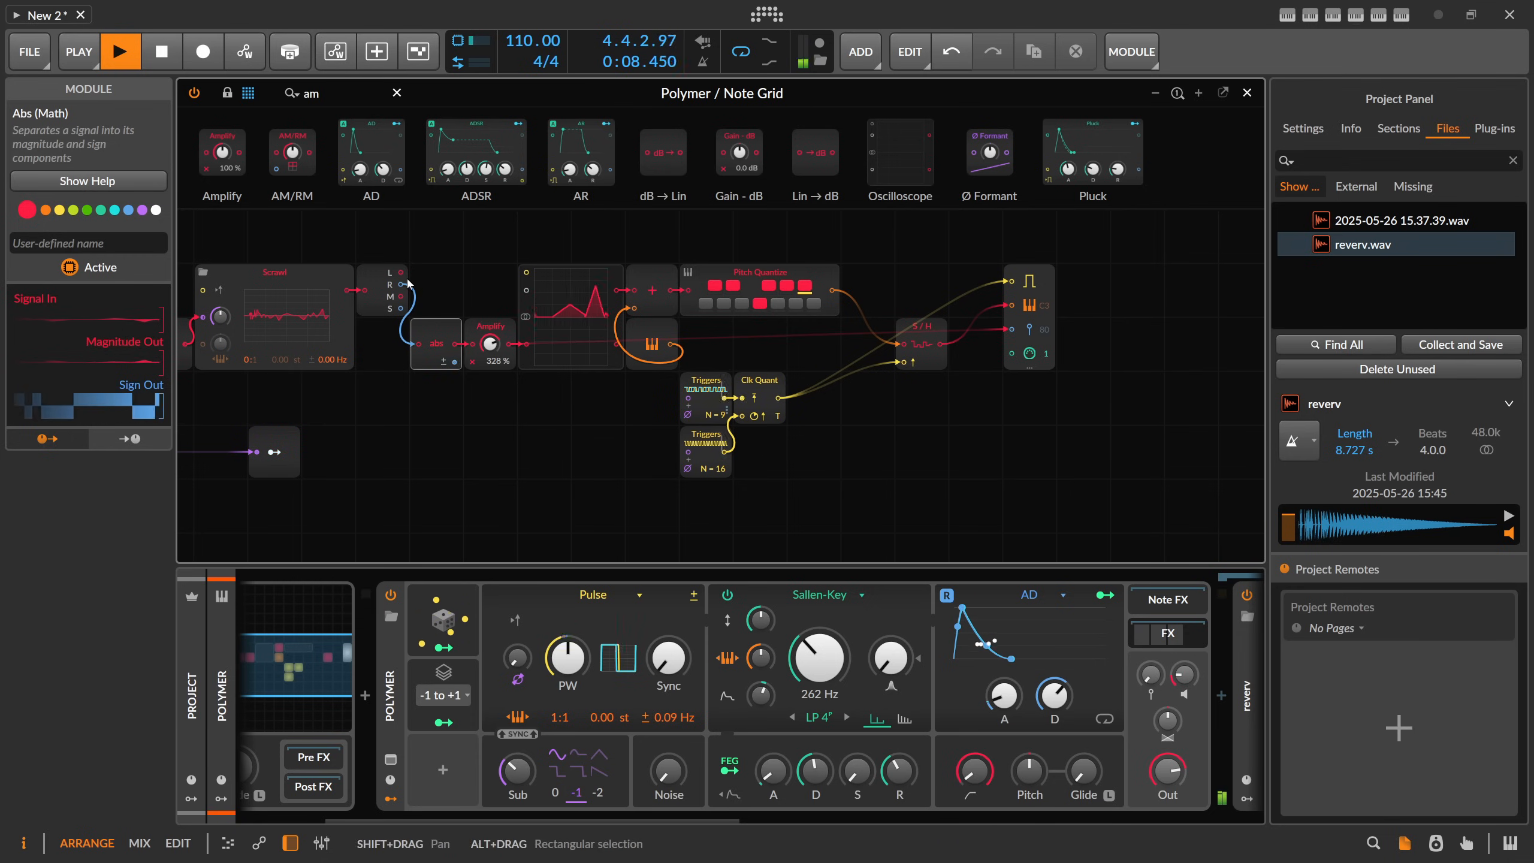
{"action": "left_click_drag", "start_coordinate": [401, 272], "coordinate": [526, 290]}
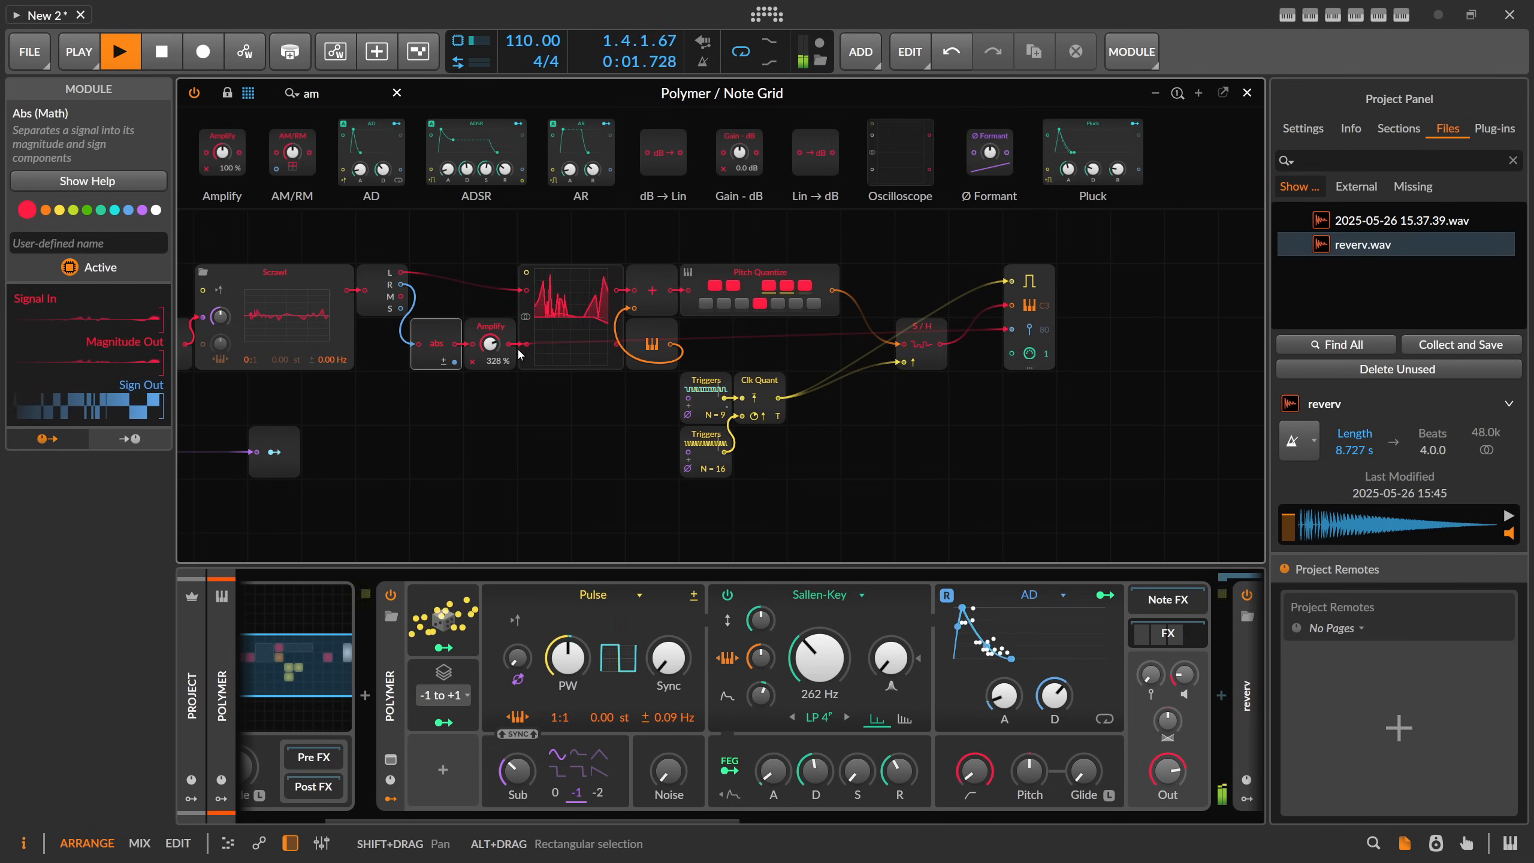
Step: Color the Amplify module green and name it Velocity
{"action": "left_click", "coordinate": [499, 328]}
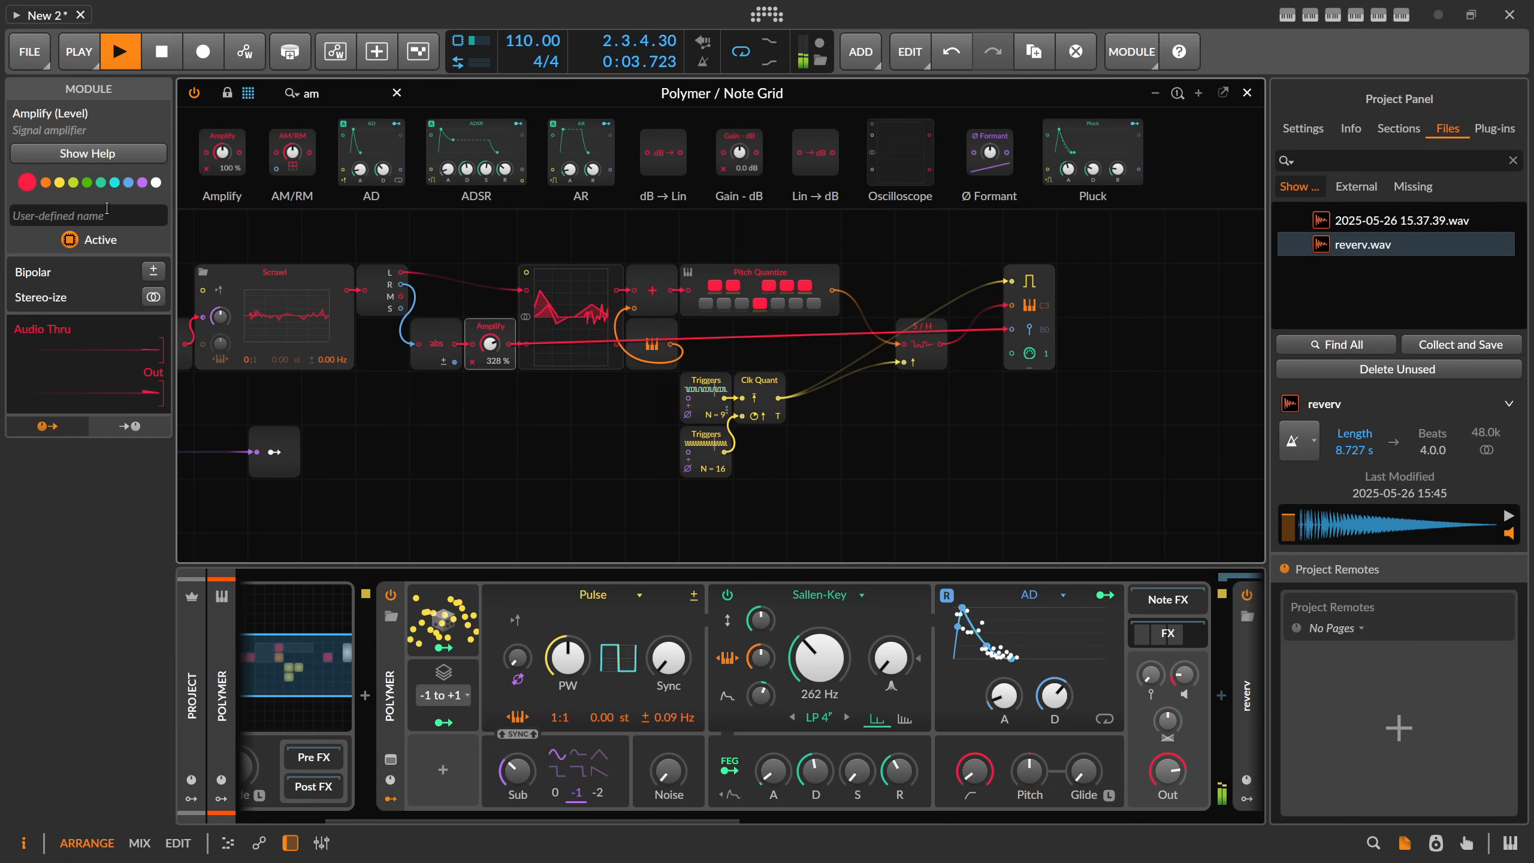
{"action": "left_click", "coordinate": [96, 182]}
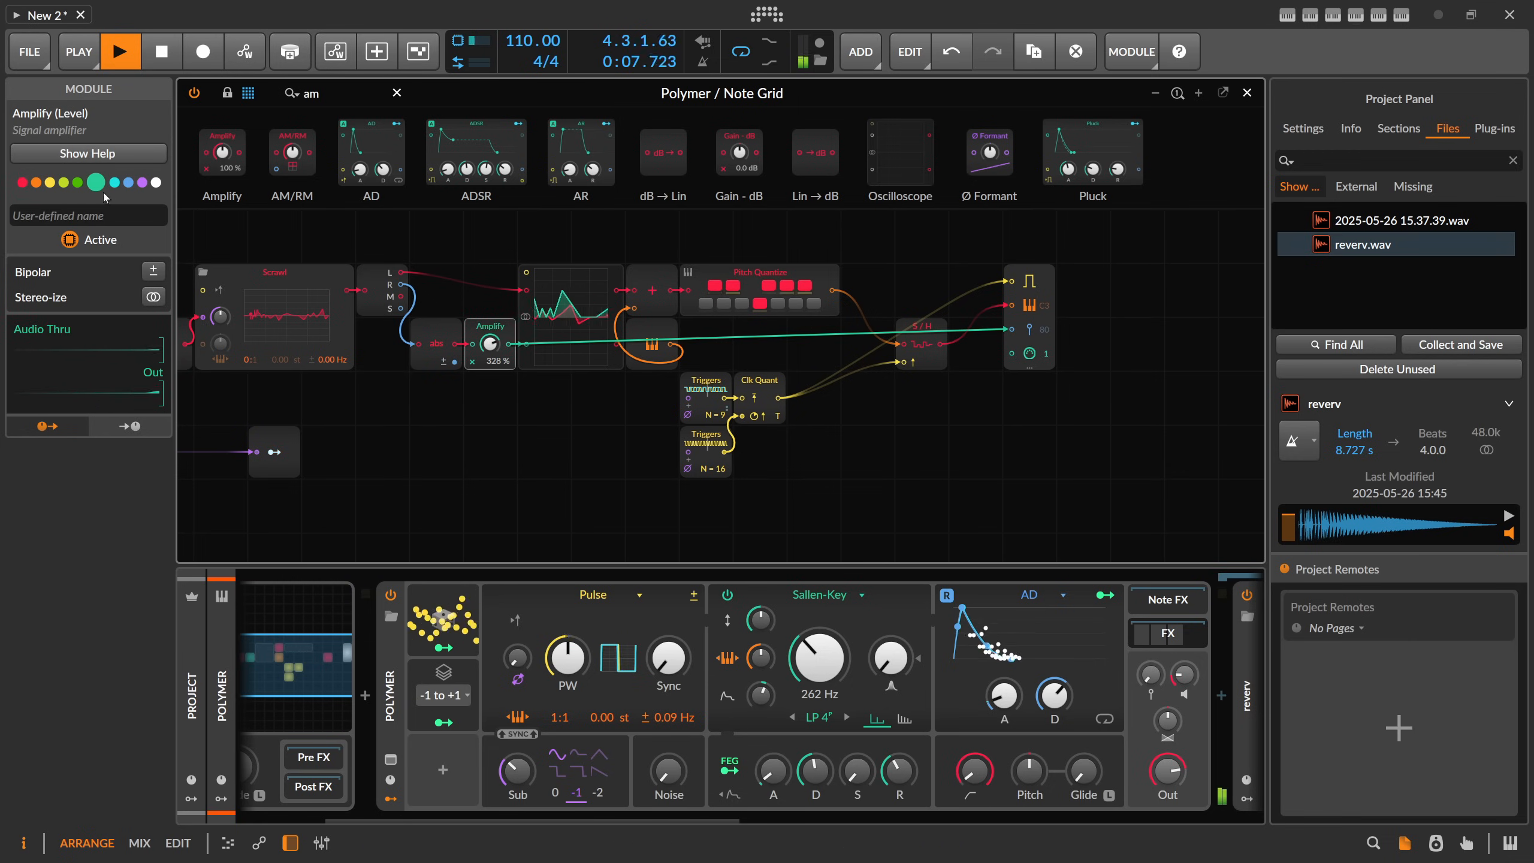
{"action": "left_click", "coordinate": [94, 216]}
{"action": "type", "text": "Velocity"}
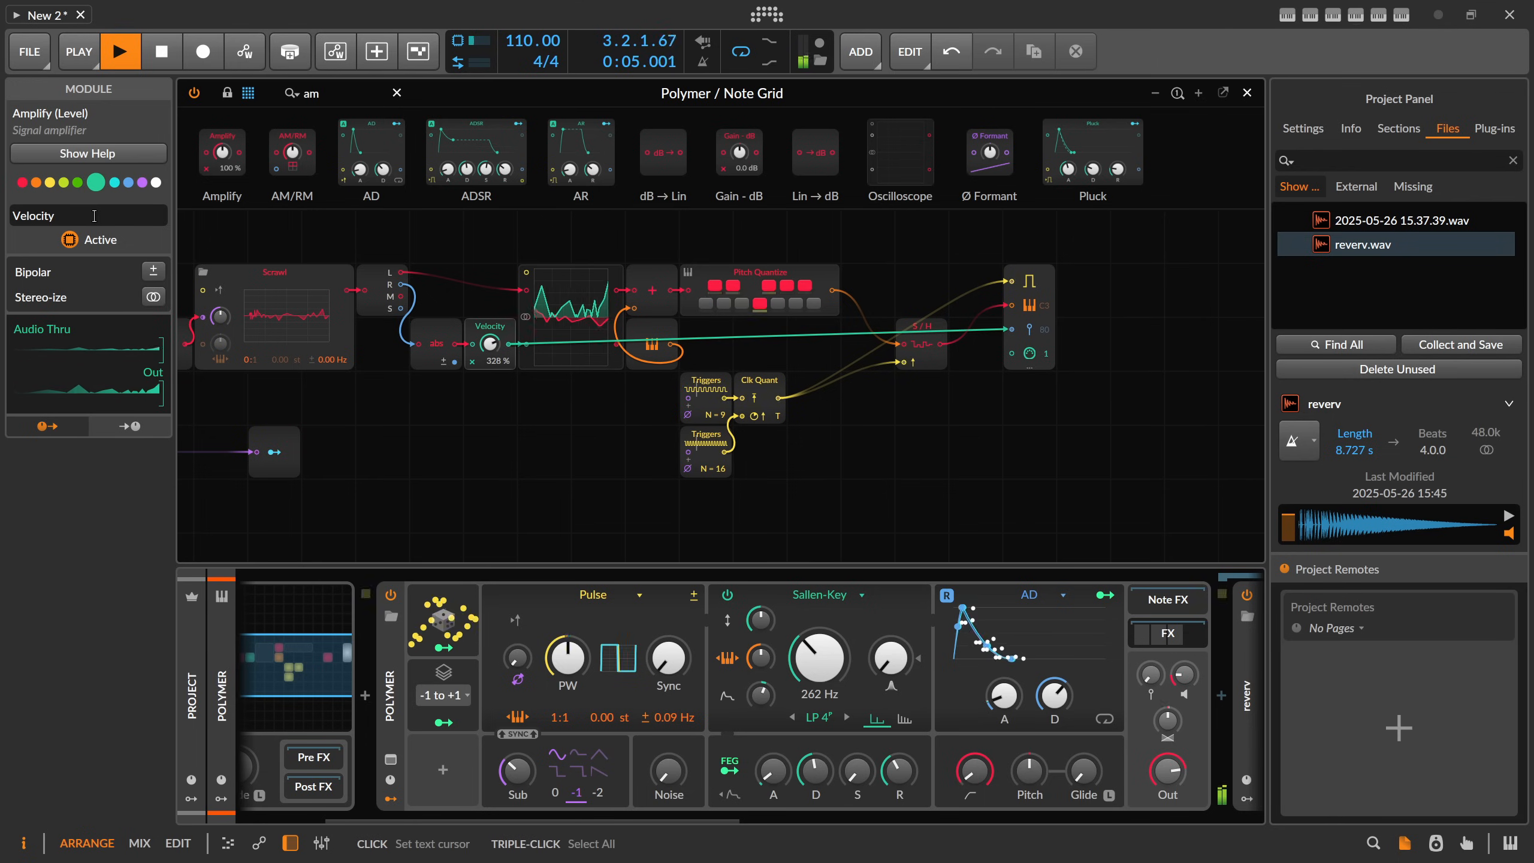
Step: Add an Expressions modulator to Polymer's empty modulator slot
{"action": "left_click", "coordinate": [443, 770]}
{"action": "type", "text": "ex"}
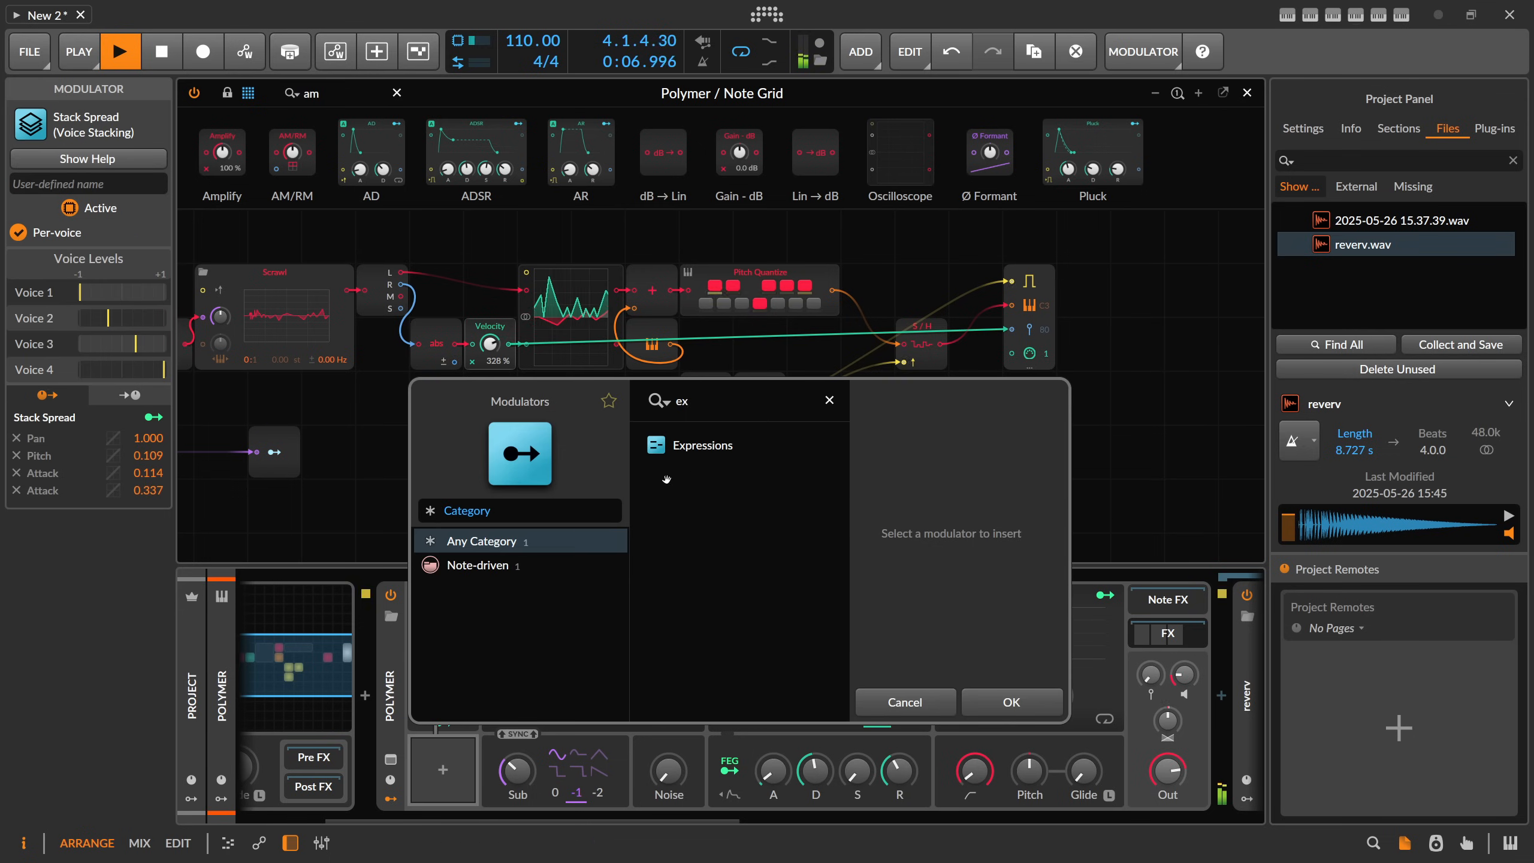
{"action": "left_click", "coordinate": [703, 445]}
{"action": "left_click", "coordinate": [1011, 701]}
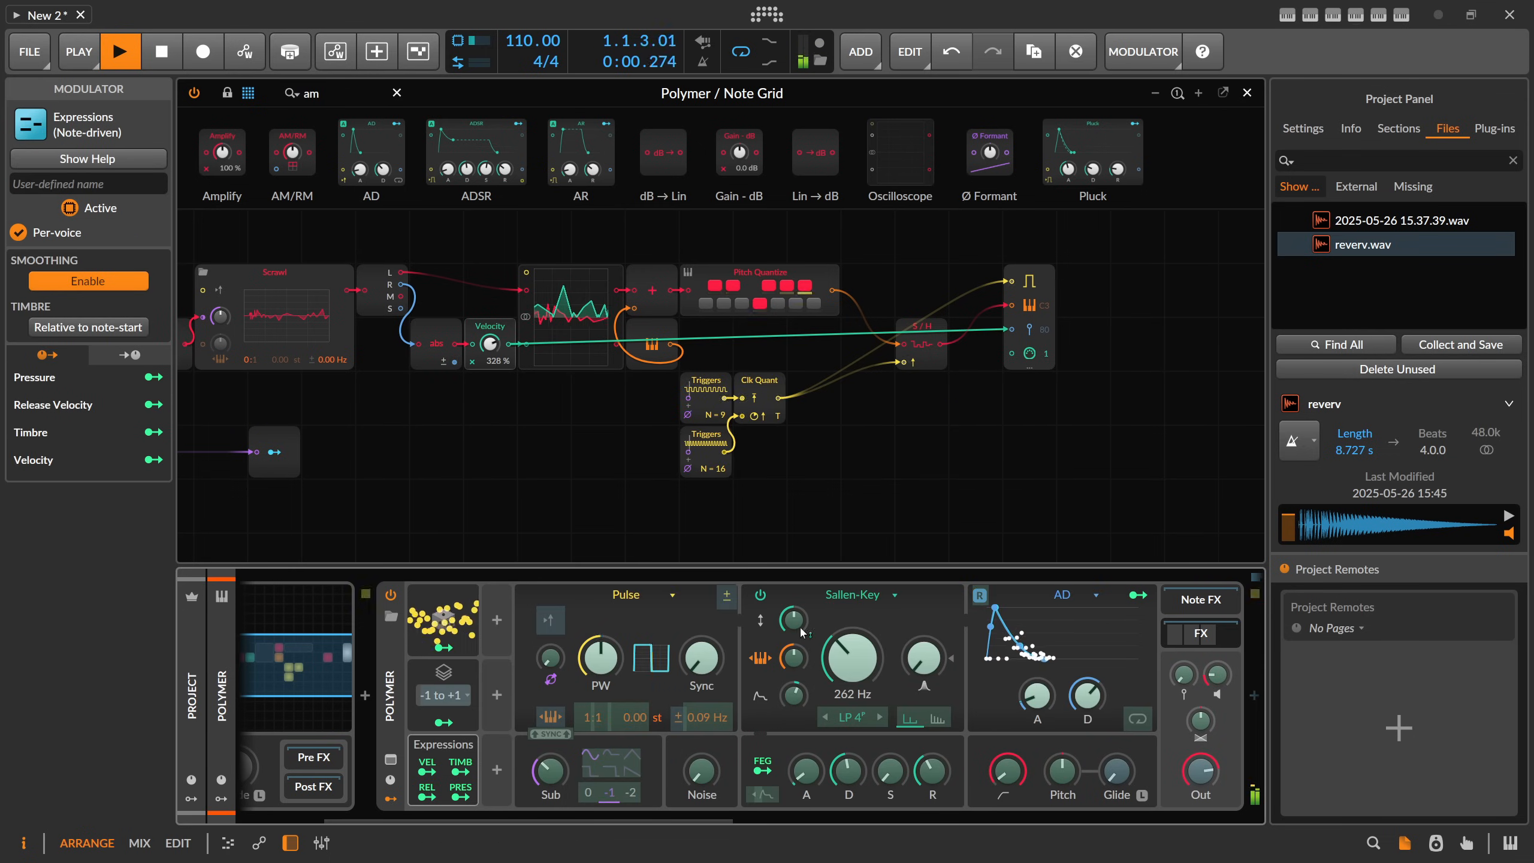
Step: Map the Expressions velocity to Polymer's cutoff modulation amount at 0.846, and set the filter mode to LP 6
{"action": "left_click_drag", "start_coordinate": [797, 698], "coordinate": [797, 655]}
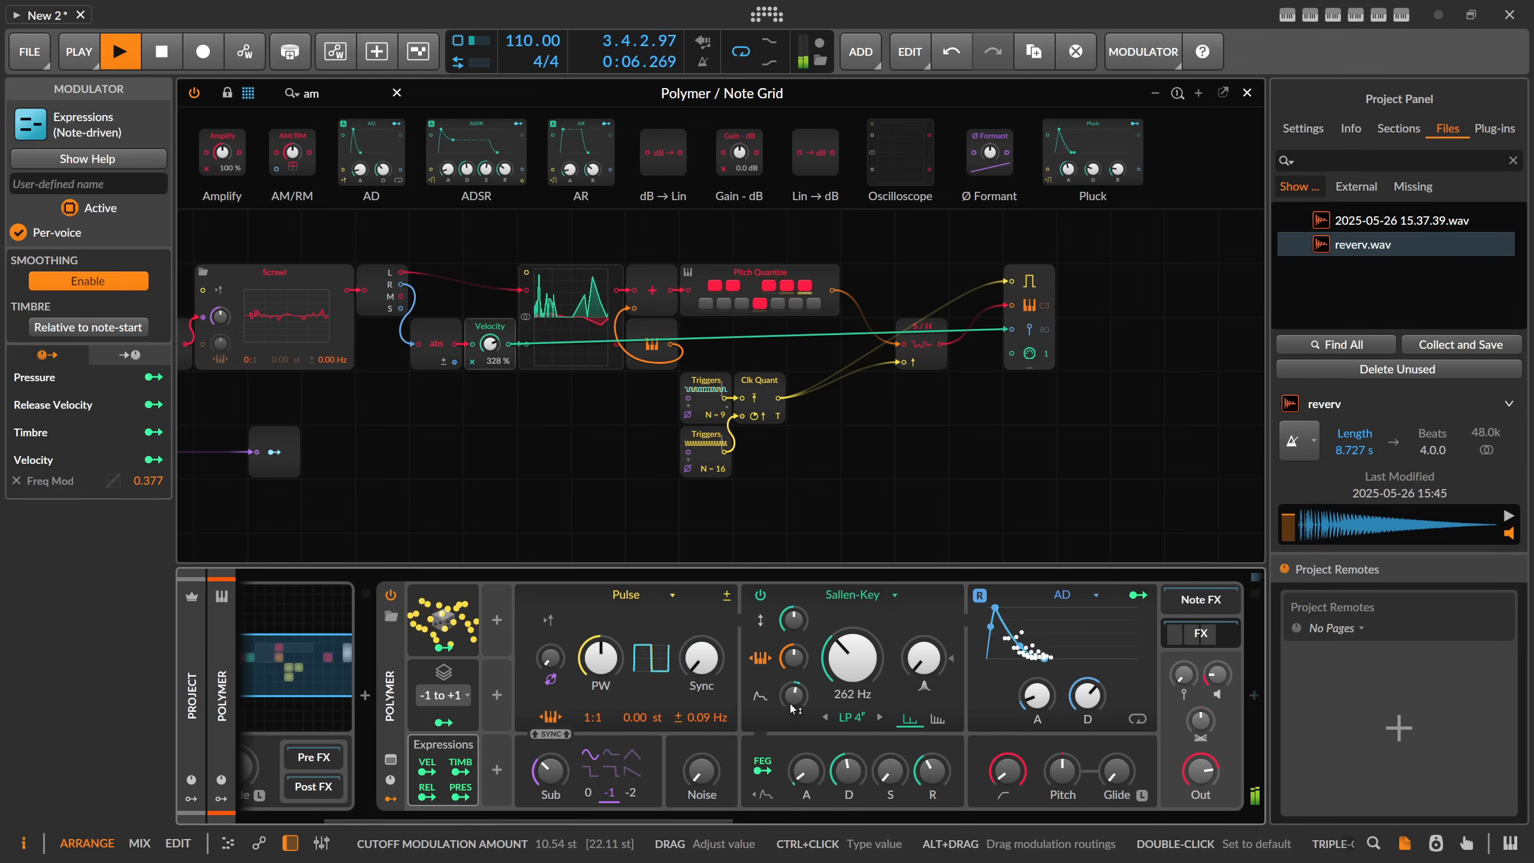
{"action": "left_click_drag", "start_coordinate": [550, 772], "coordinate": [551, 767]}
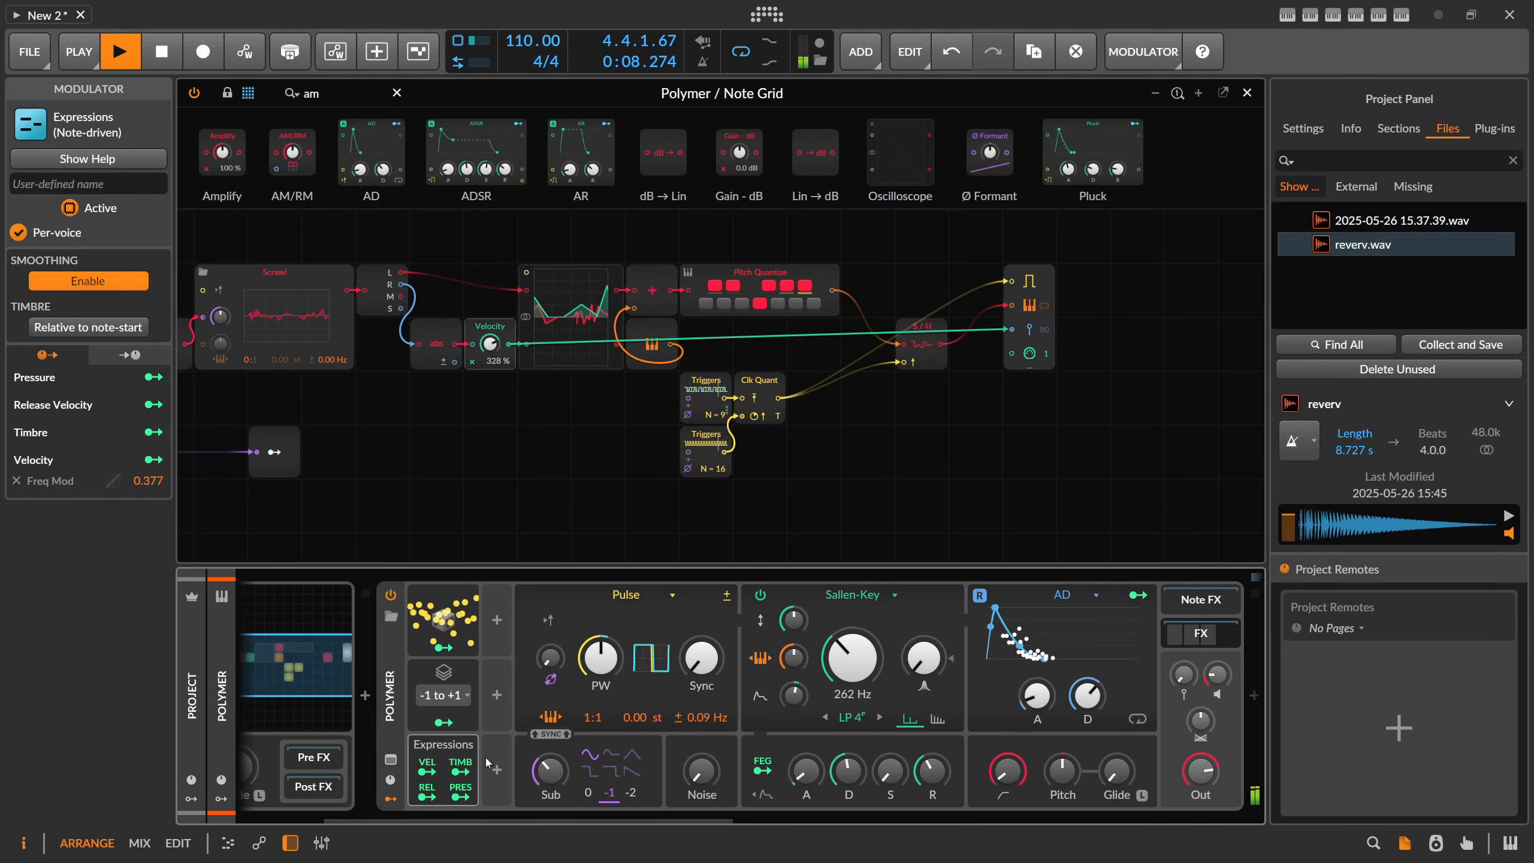
{"action": "left_click", "coordinate": [427, 771]}
{"action": "left_click_drag", "start_coordinate": [794, 696], "coordinate": [793, 690]}
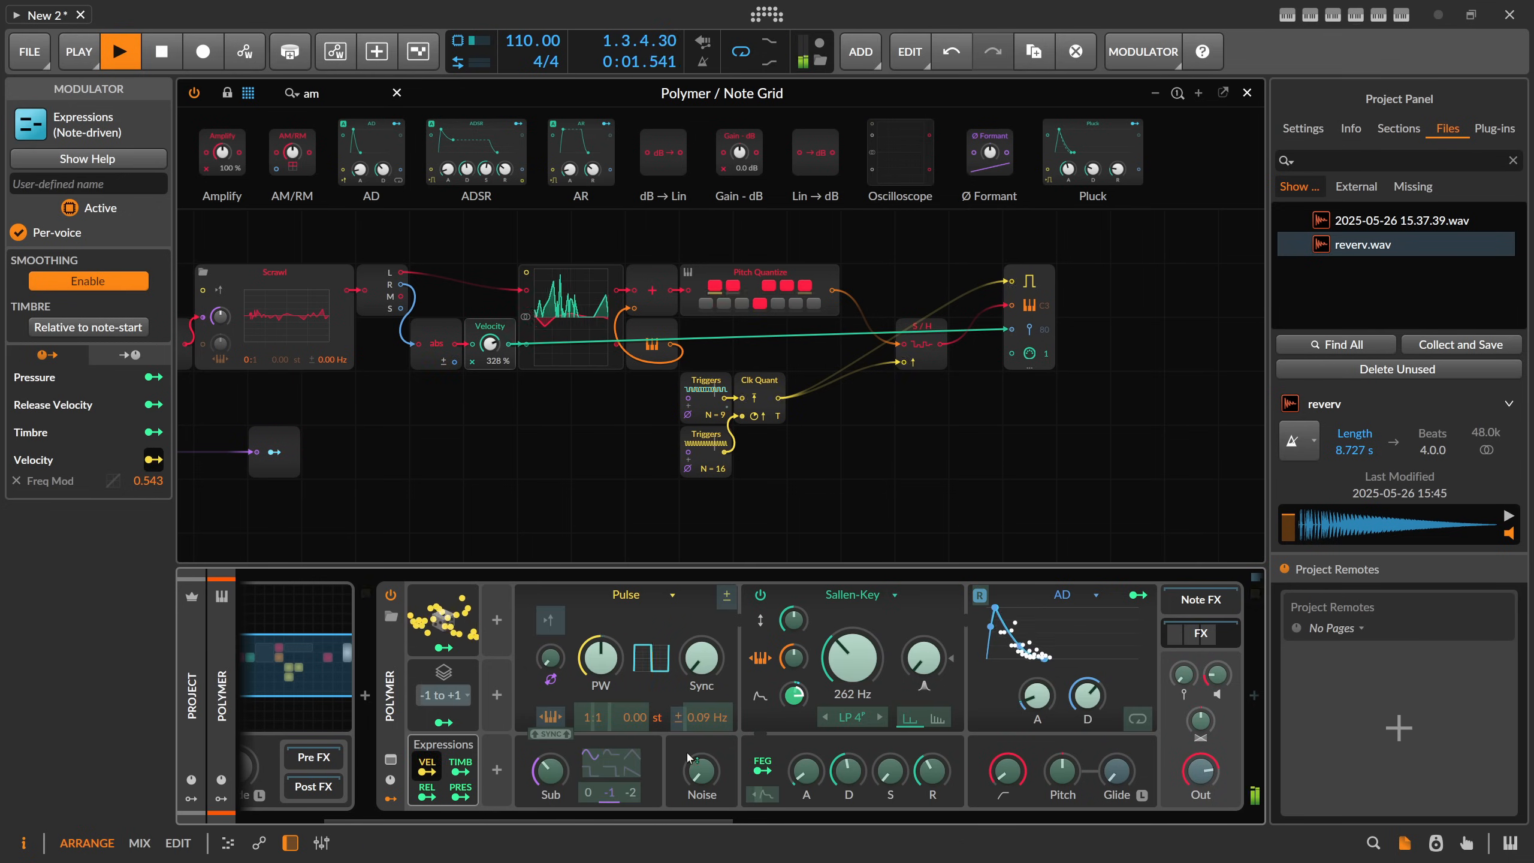
{"action": "left_click", "coordinate": [428, 768]}
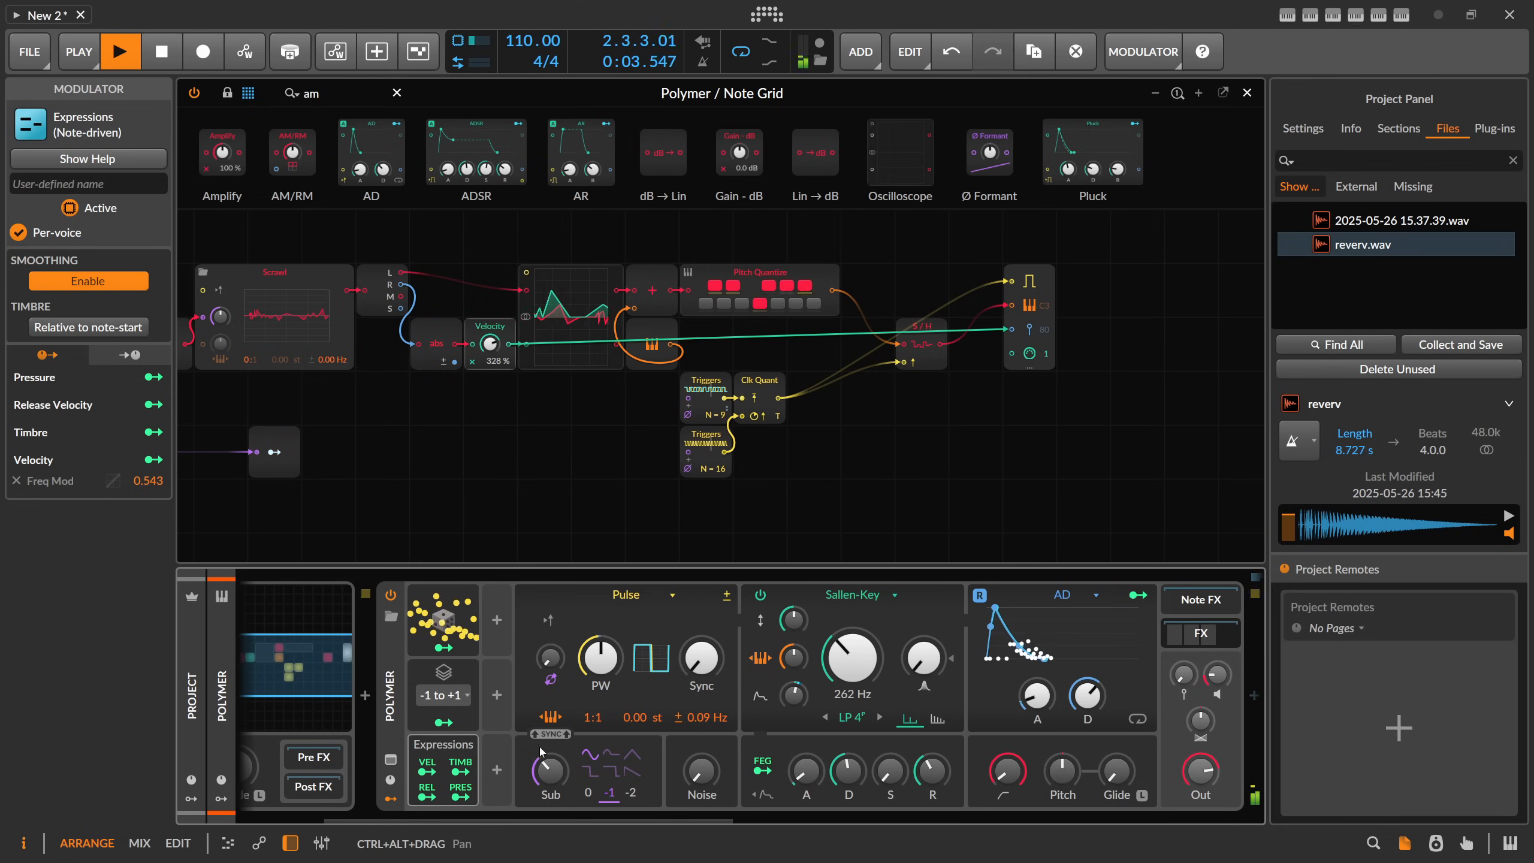
{"action": "left_click", "coordinate": [428, 767]}
{"action": "left_click_drag", "start_coordinate": [793, 696], "coordinate": [793, 665]}
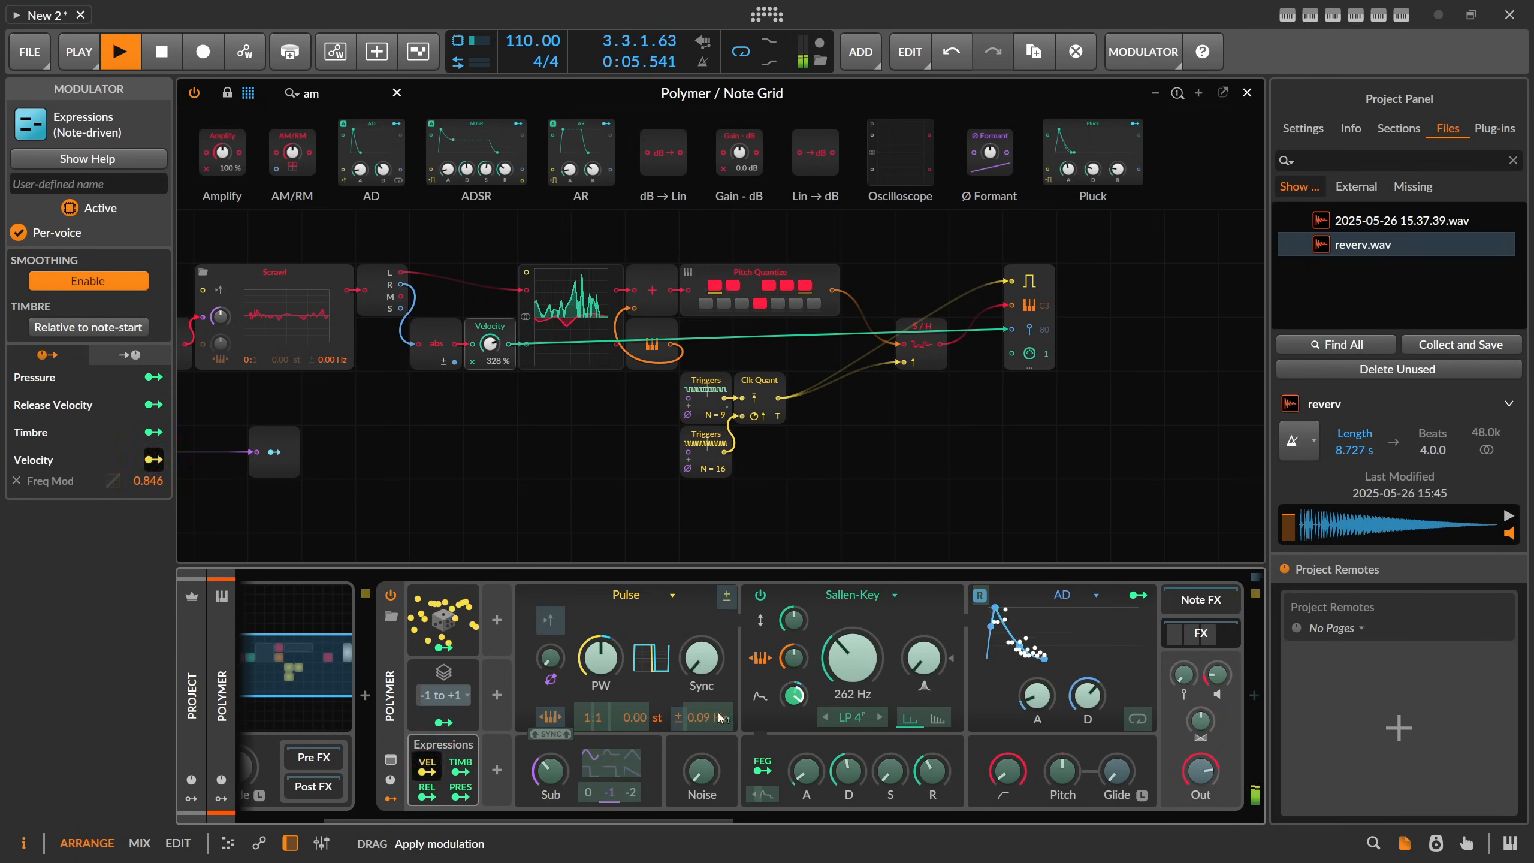
{"action": "left_click", "coordinate": [429, 763]}
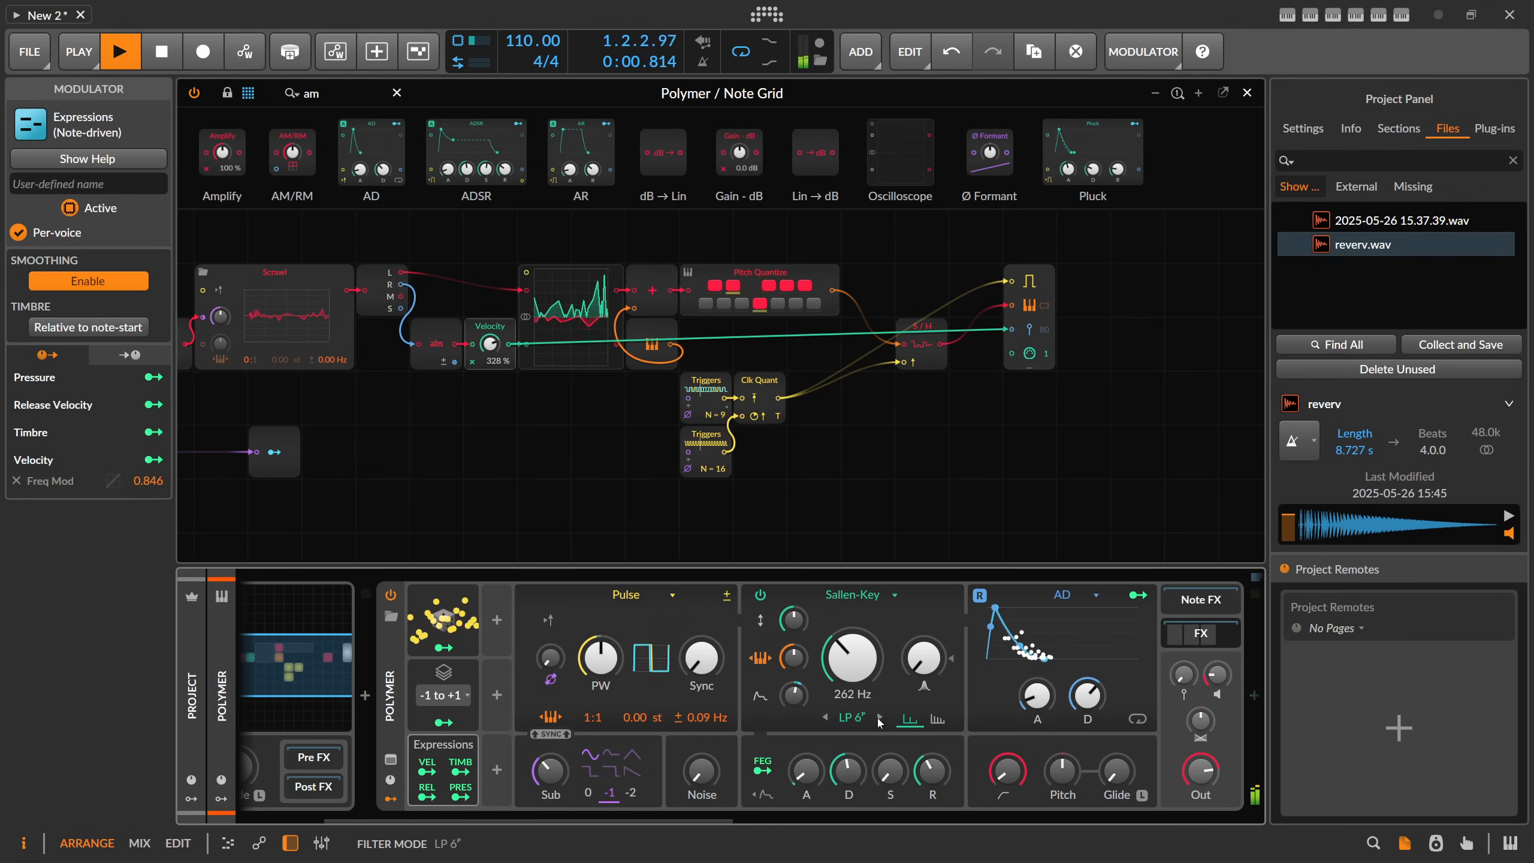
Step: Reduce the Mix of the reverv convolution reverb and adjust Polymer's voice level to about -16.8 dB
{"action": "left_click_drag", "start_coordinate": [623, 814], "coordinate": [924, 813]}
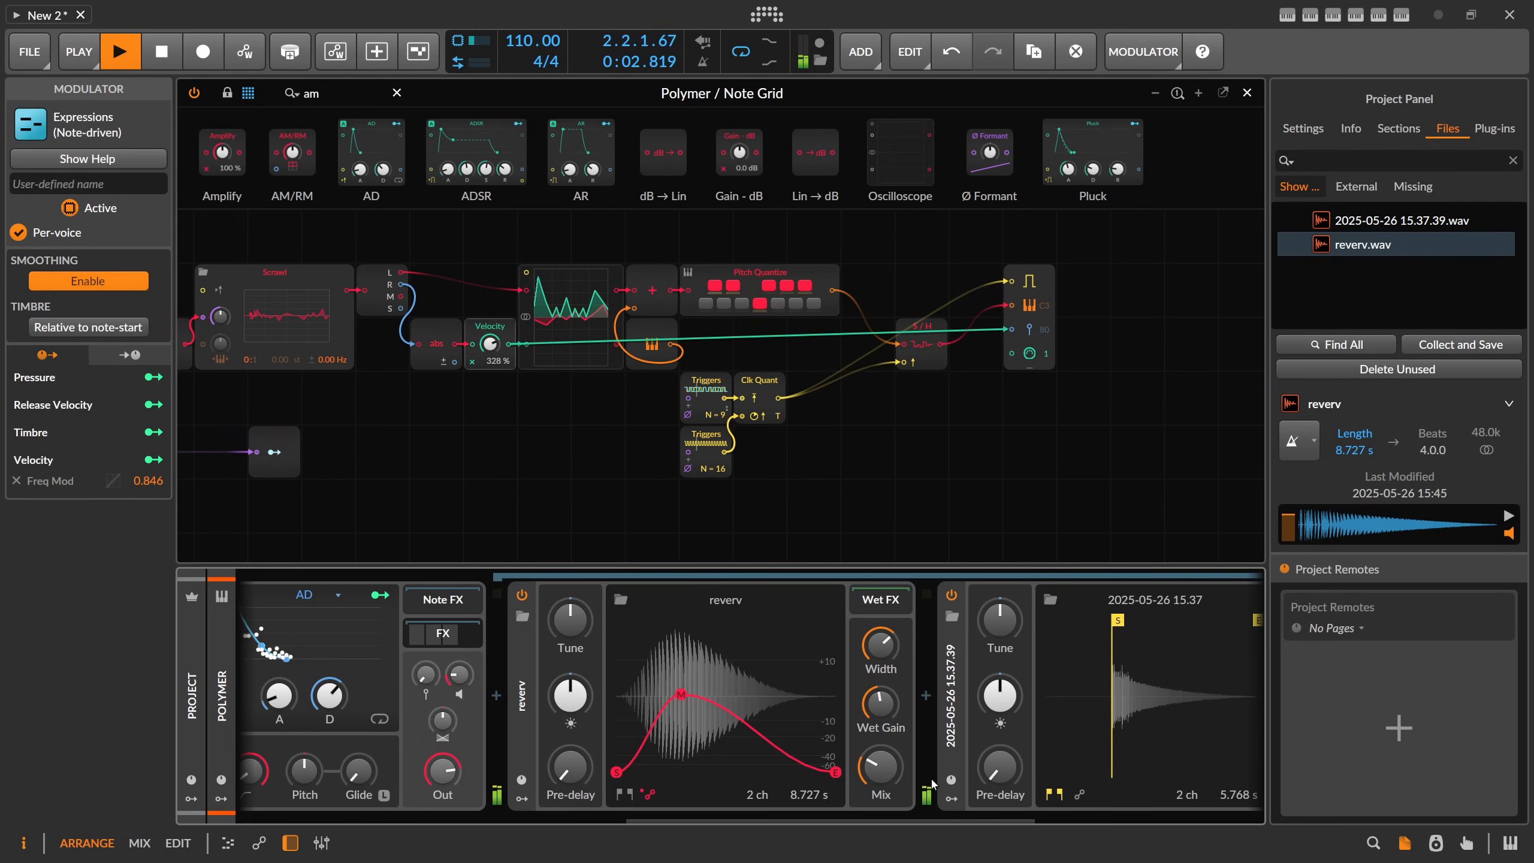
{"action": "left_click_drag", "start_coordinate": [881, 766], "coordinate": [881, 772]}
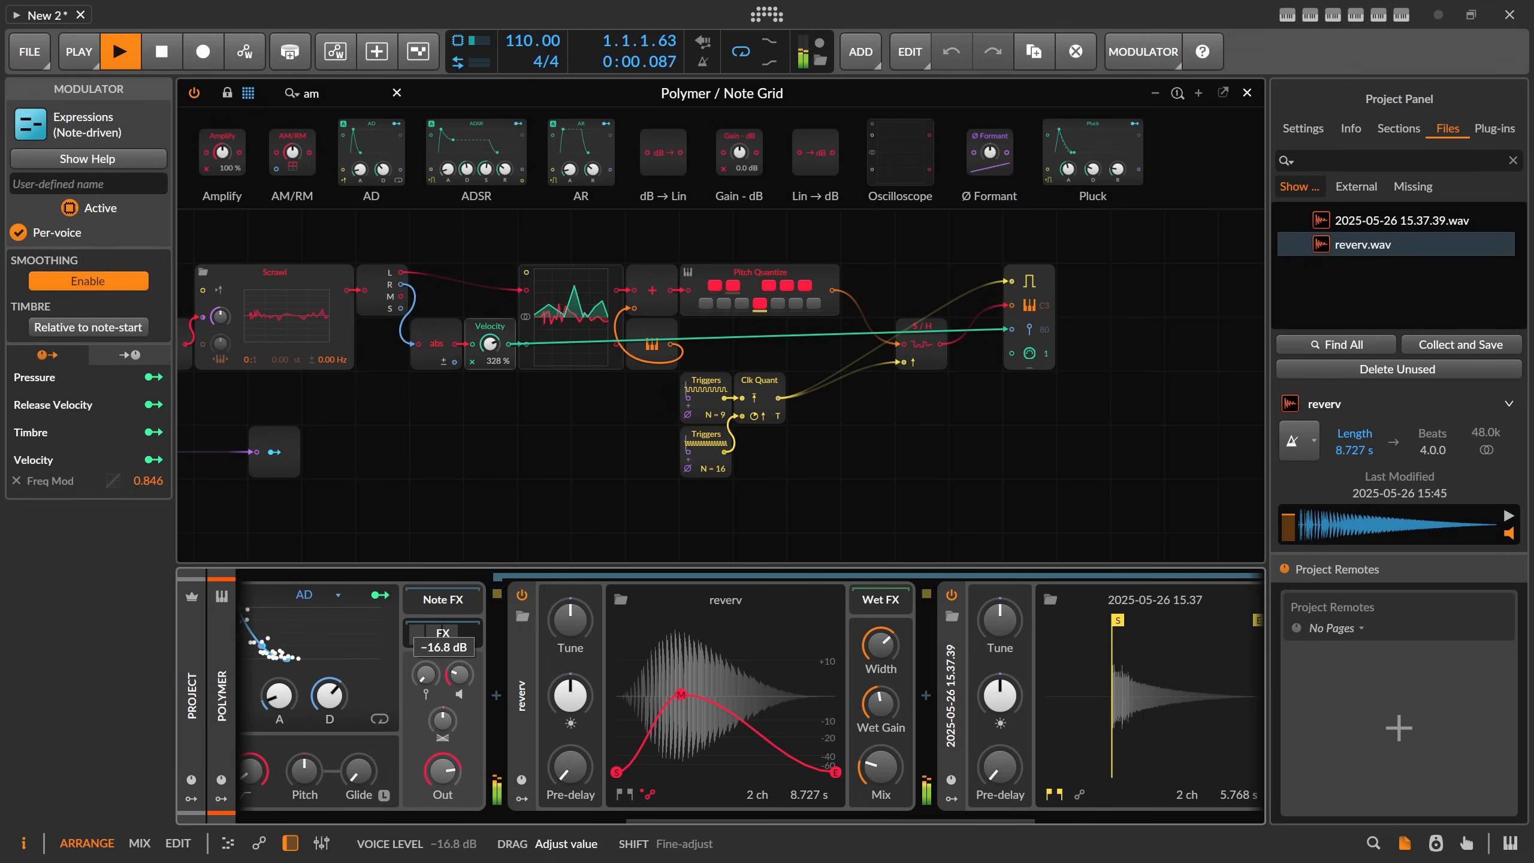
Step: Close the Note Grid editor and lower the Master track's volume
{"action": "left_click_drag", "start_coordinate": [440, 456], "coordinate": [730, 465]}
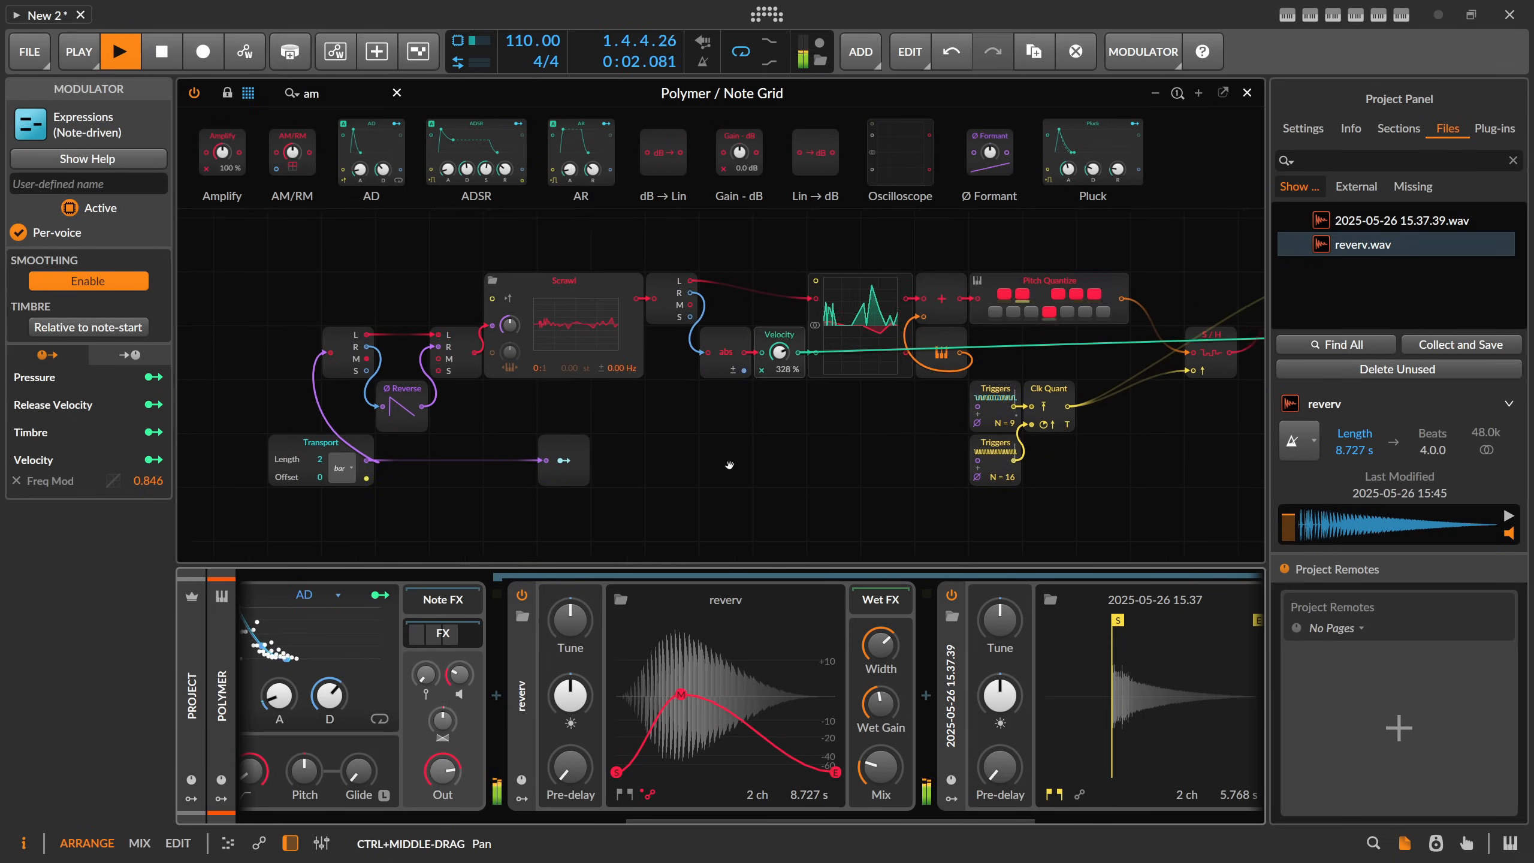
{"action": "scroll", "coordinate": [734, 452], "scroll_direction": "down", "scroll_amount": 2}
{"action": "left_click", "coordinate": [1247, 94]}
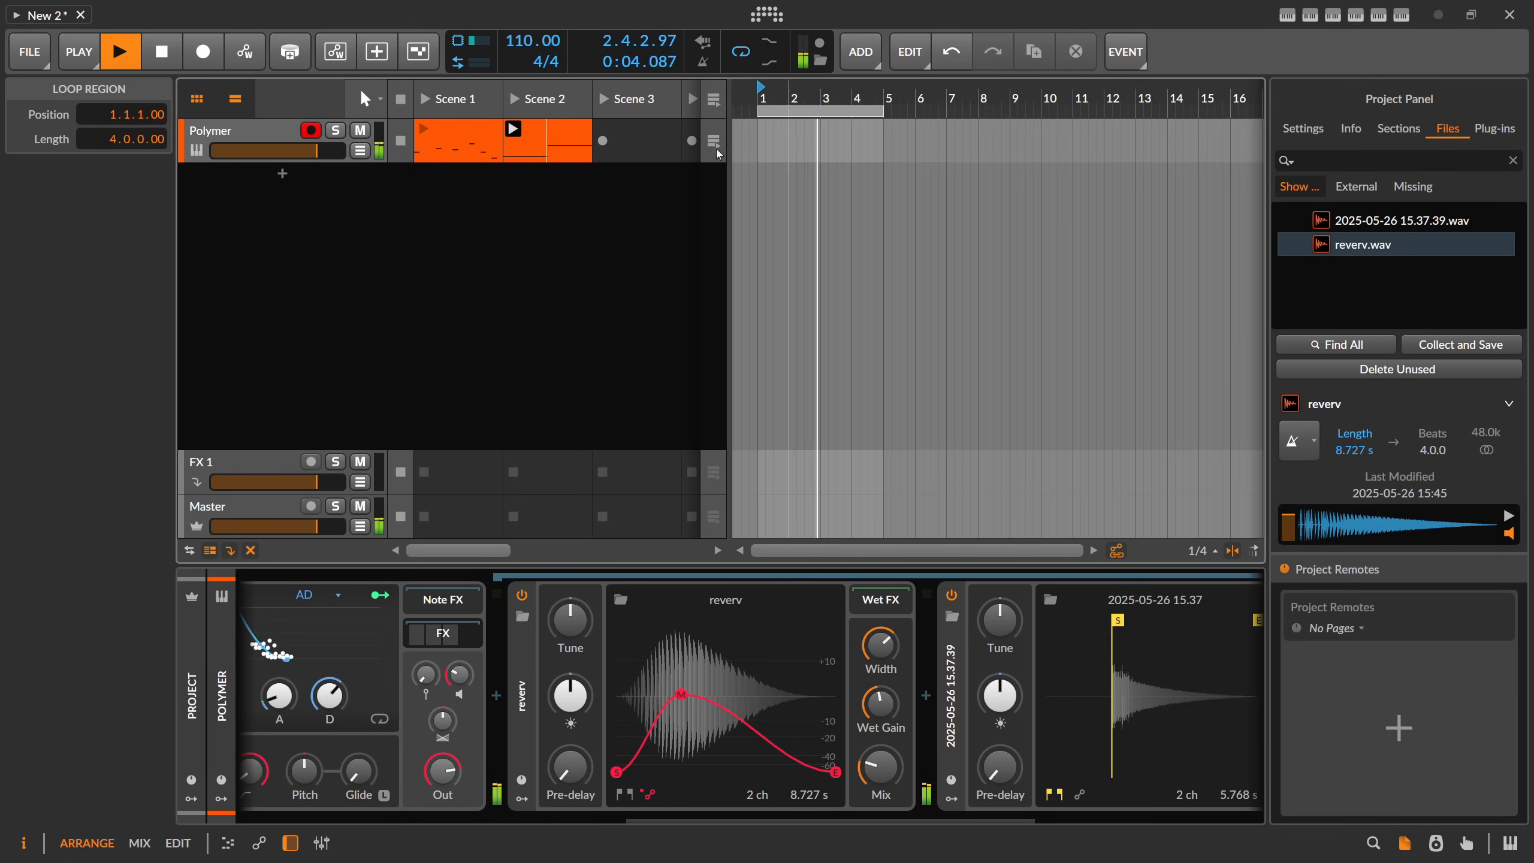
{"action": "left_click_drag", "start_coordinate": [269, 526], "coordinate": [263, 528]}
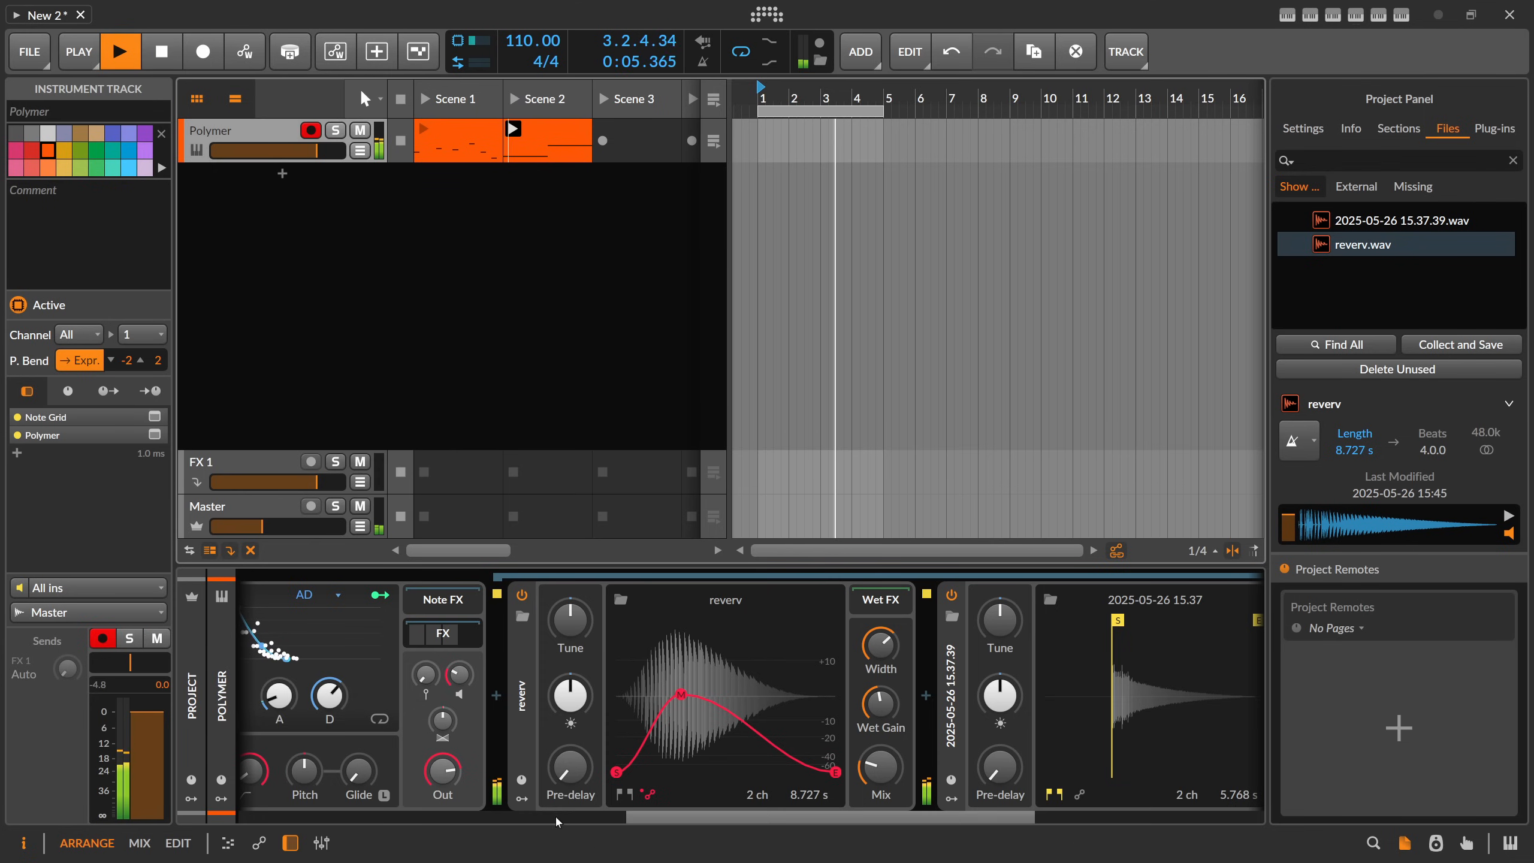
Step: Delete the modulator named fifth from the Note Grid device
{"action": "left_click", "coordinate": [555, 821]}
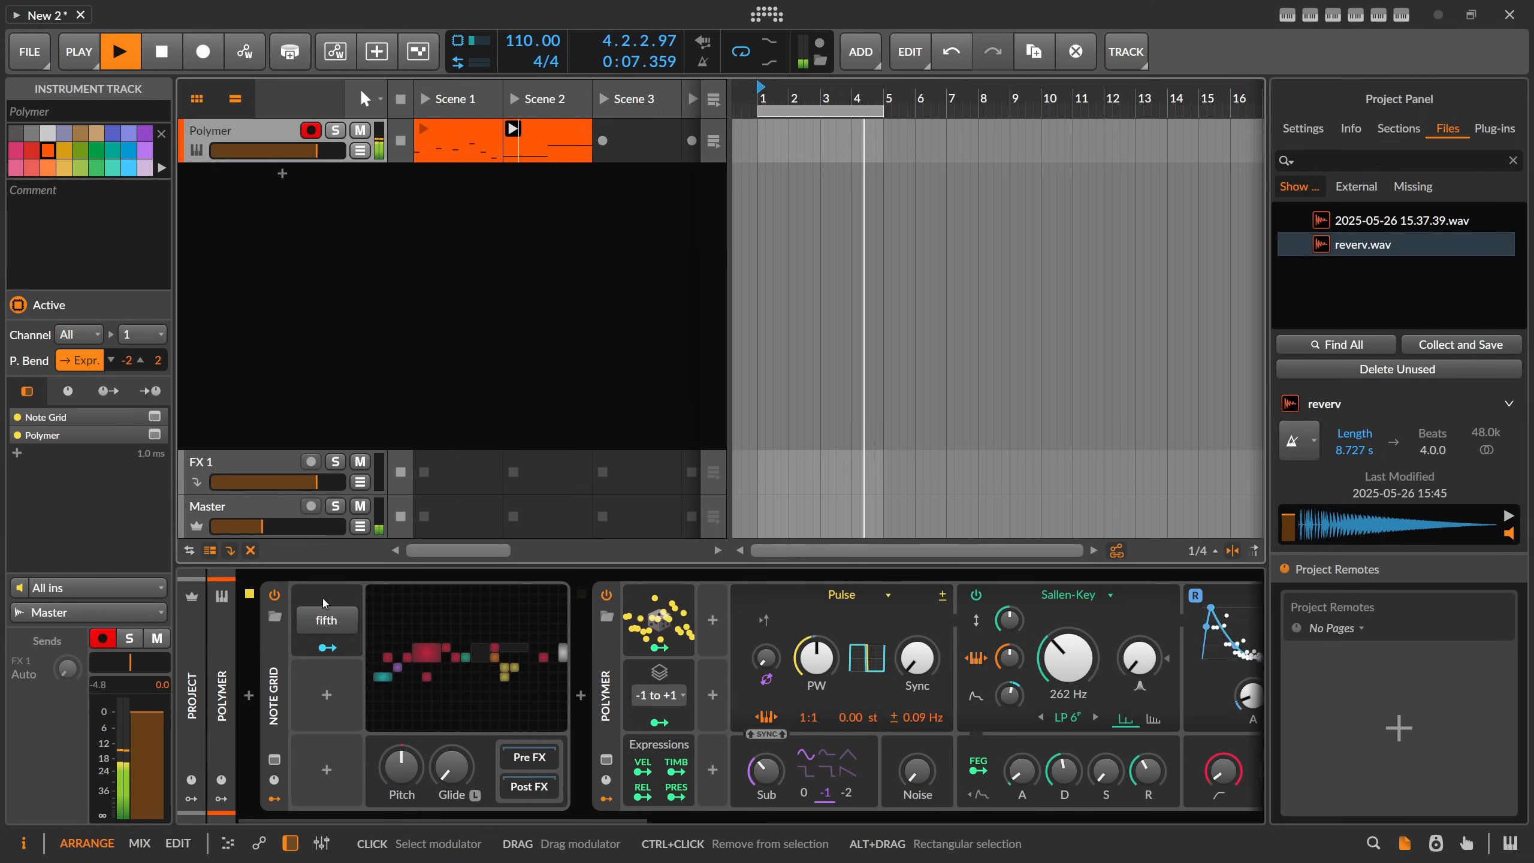
{"action": "left_click", "coordinate": [328, 650]}
{"action": "key", "text": "Delete"}
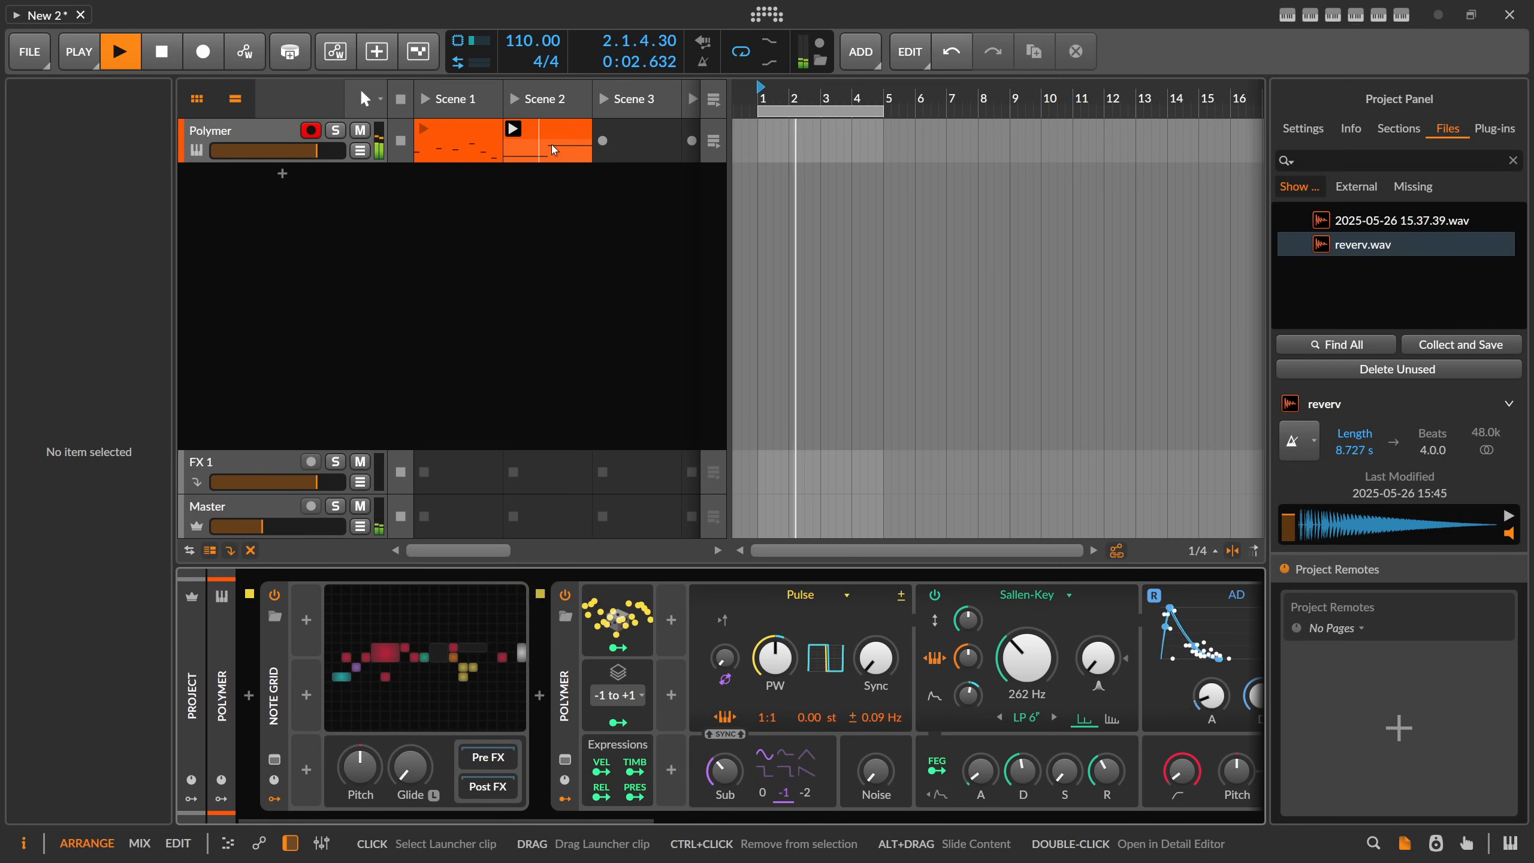
Step: Reopen the Note Grid patch and examine its modules, the following device chain and the Scrawl curve
{"action": "left_click", "coordinate": [421, 631]}
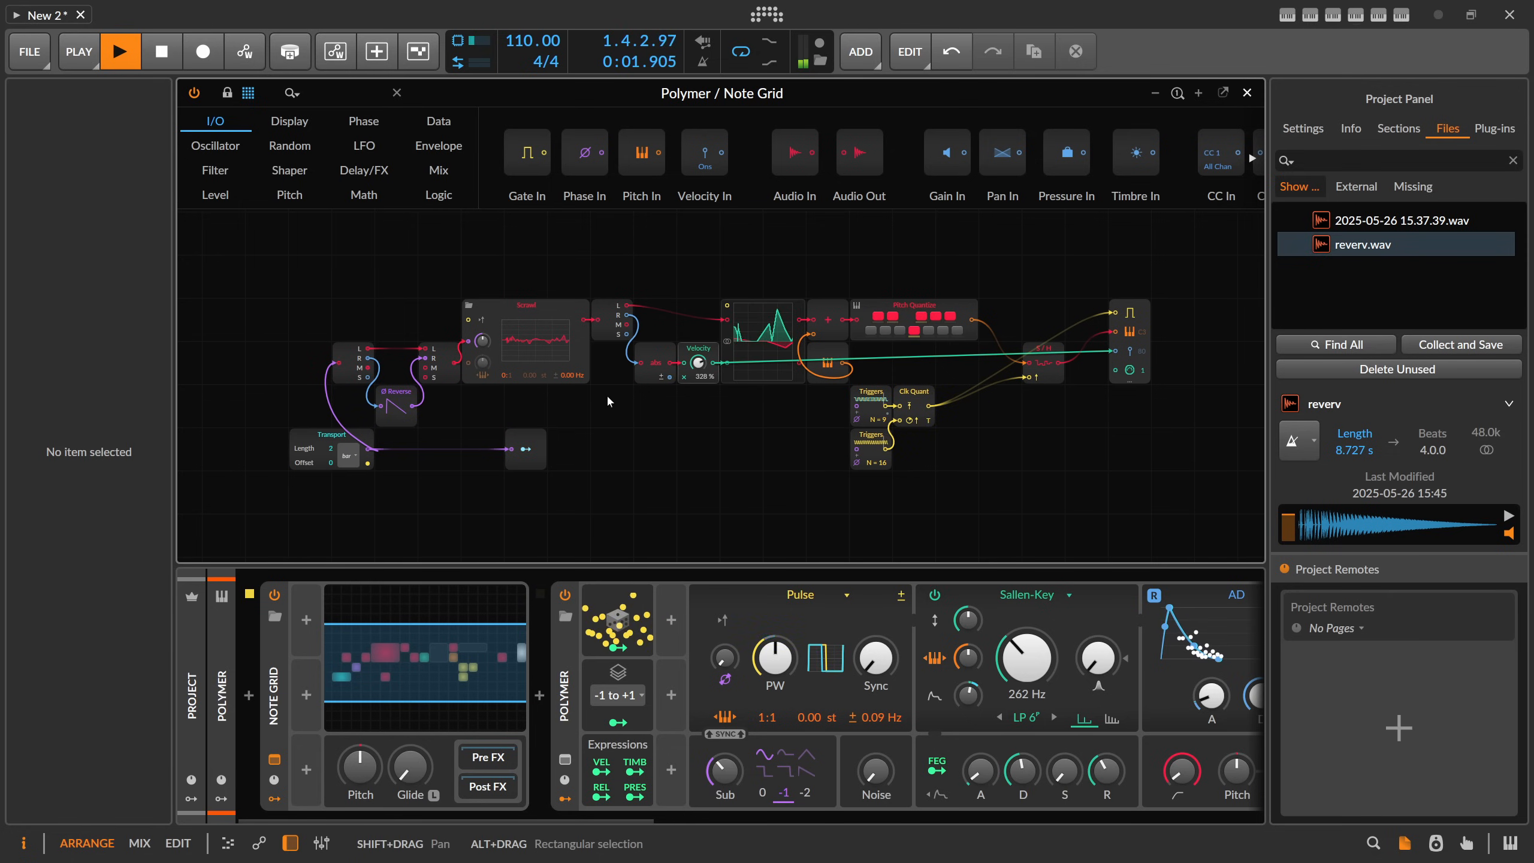
{"action": "left_click_drag", "start_coordinate": [528, 821], "coordinate": [865, 819]}
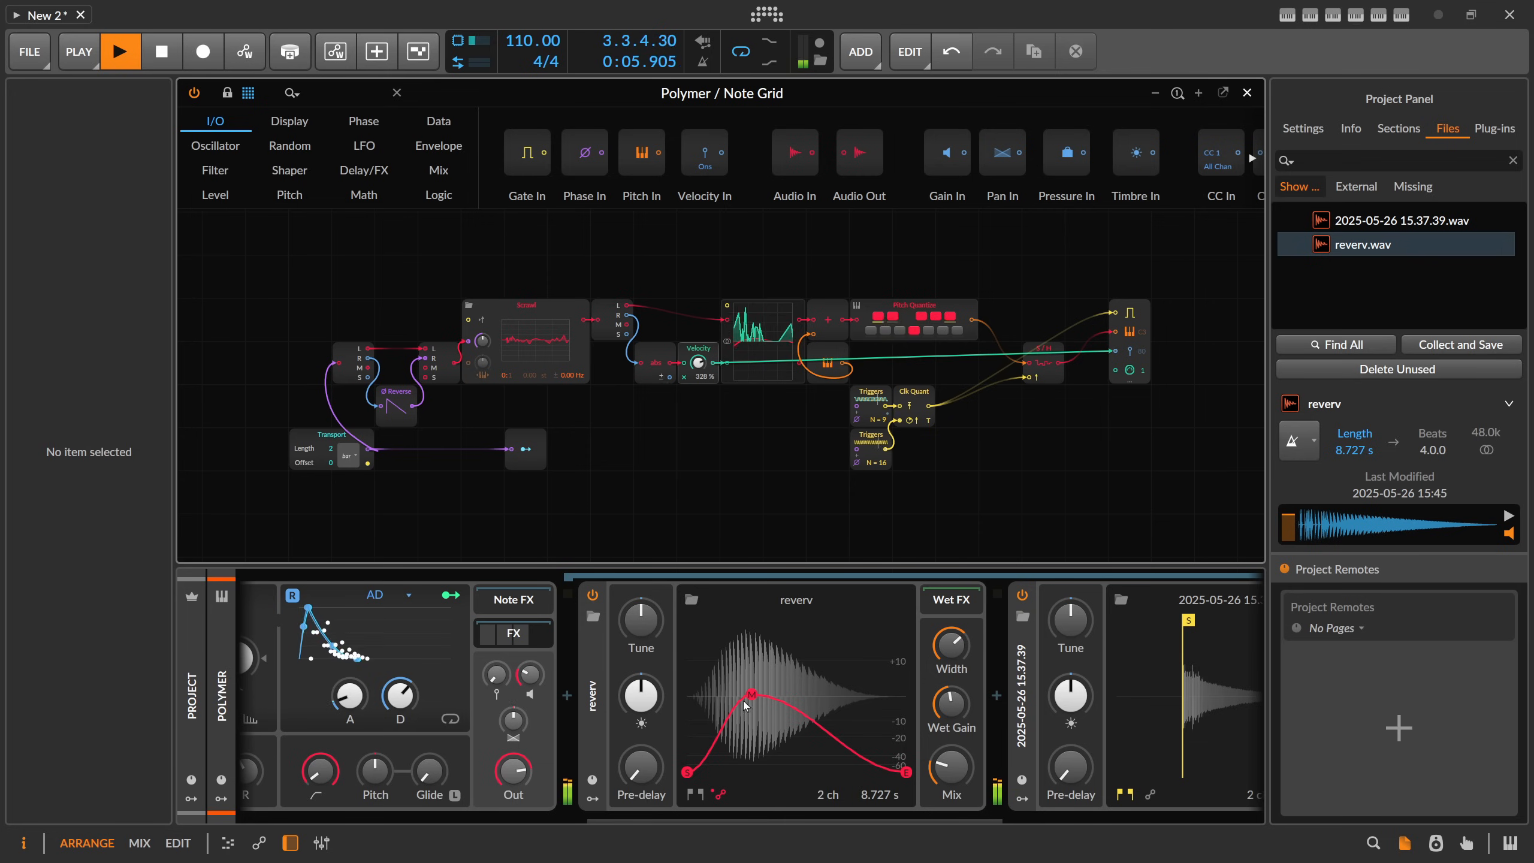
{"action": "left_click_drag", "start_coordinate": [743, 821], "coordinate": [509, 820]}
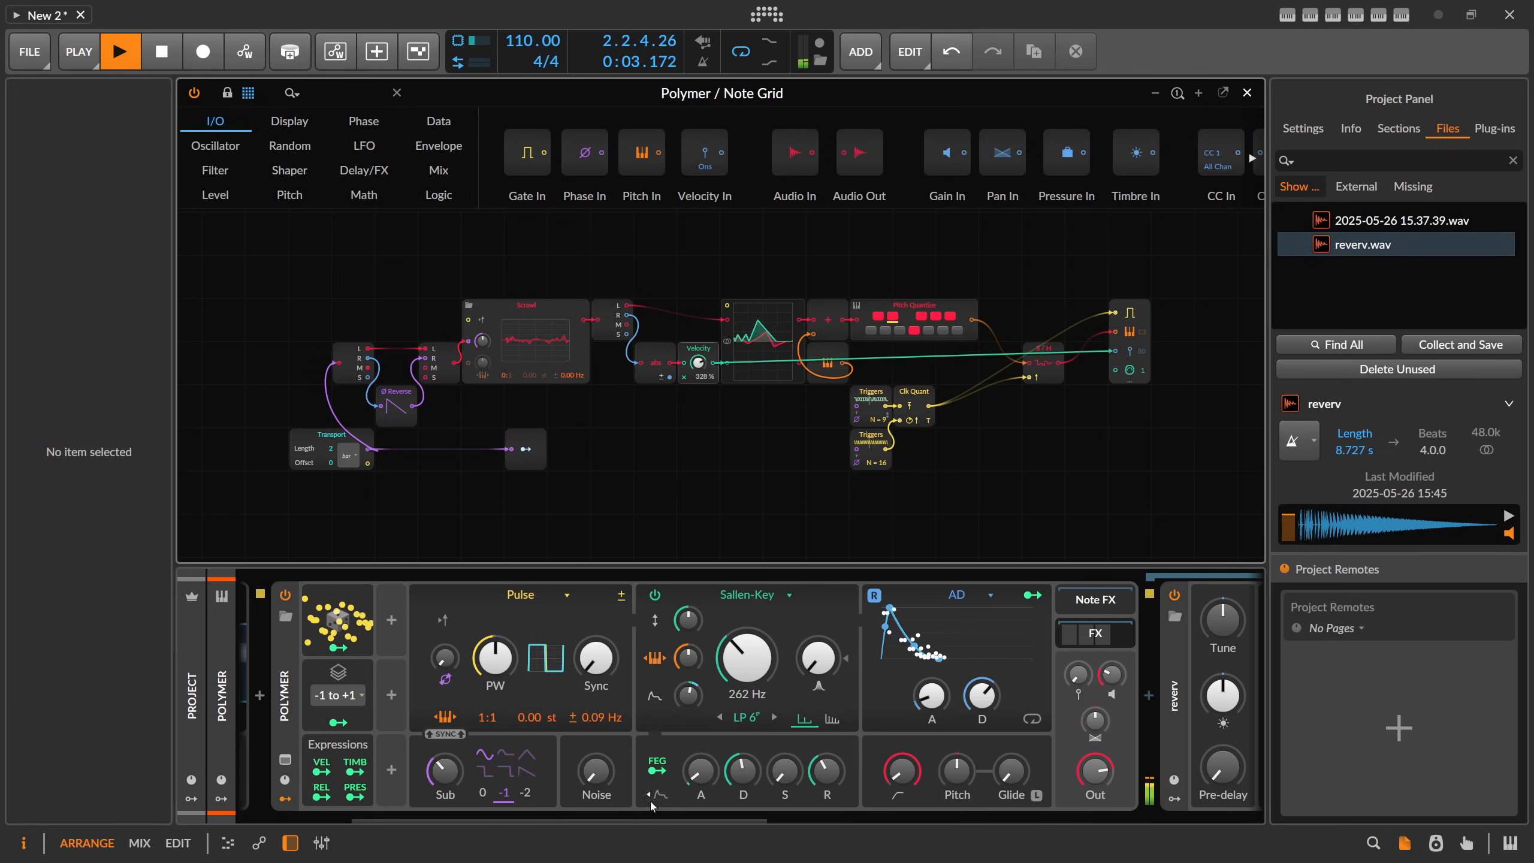
{"action": "scroll", "coordinate": [651, 805], "scroll_direction": "down", "scroll_amount": 5}
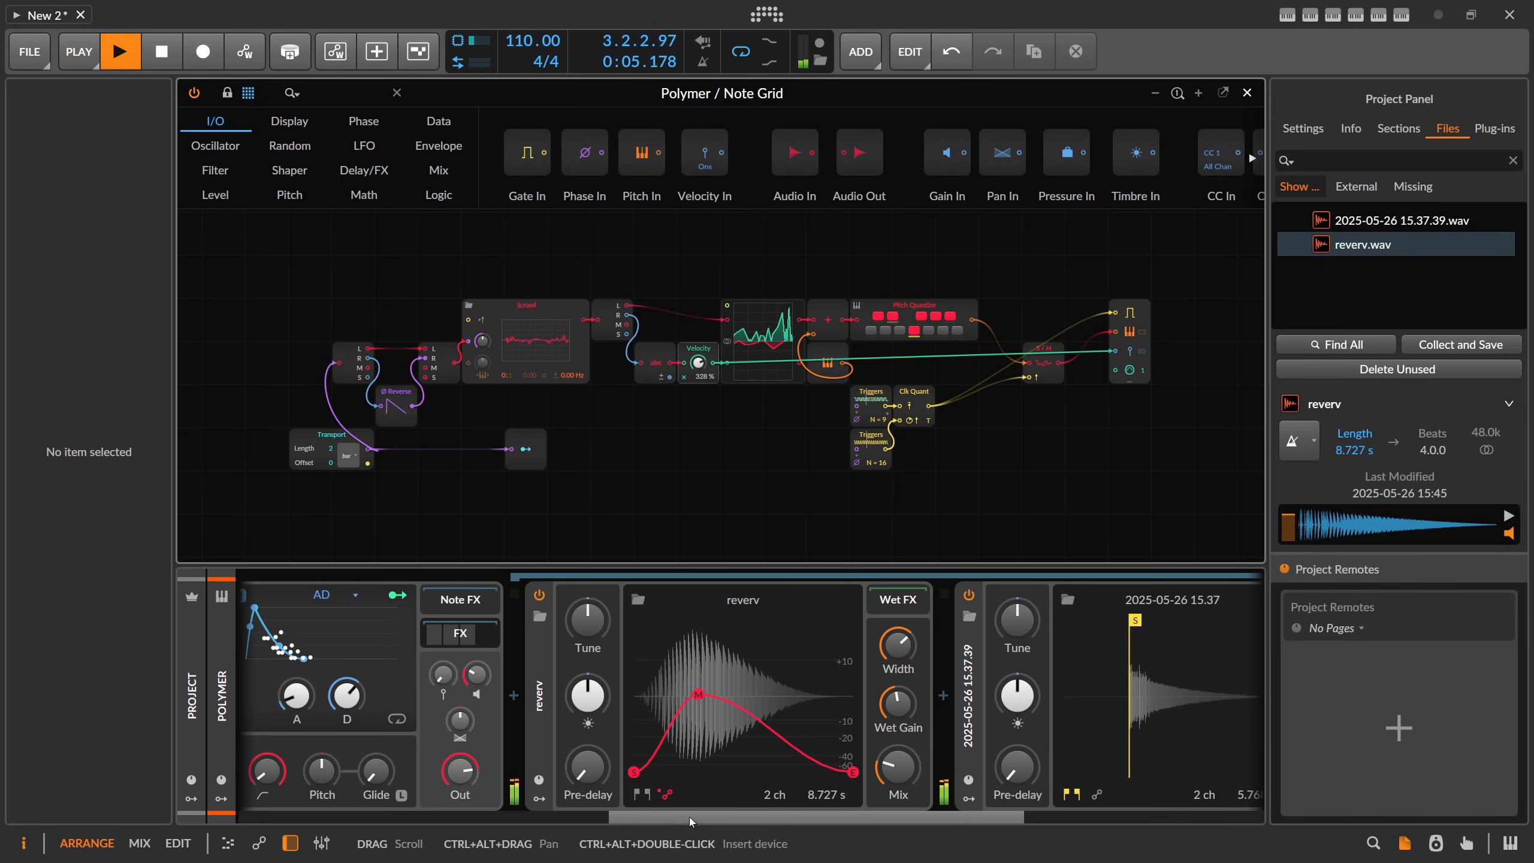
{"action": "scroll", "coordinate": [690, 816], "scroll_direction": "up", "scroll_amount": 5}
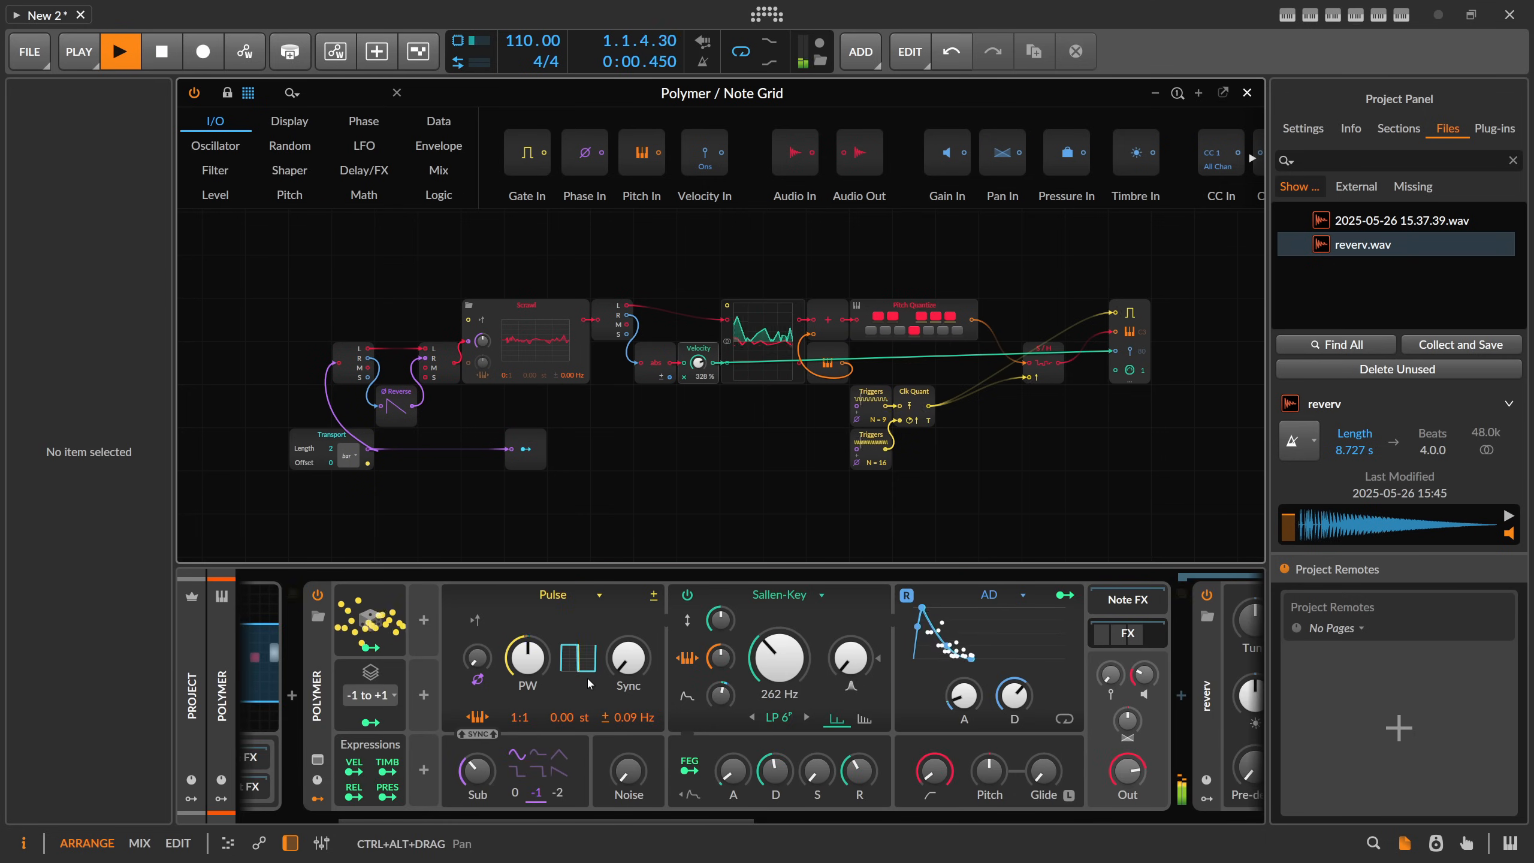
{"action": "left_click", "coordinate": [546, 363]}
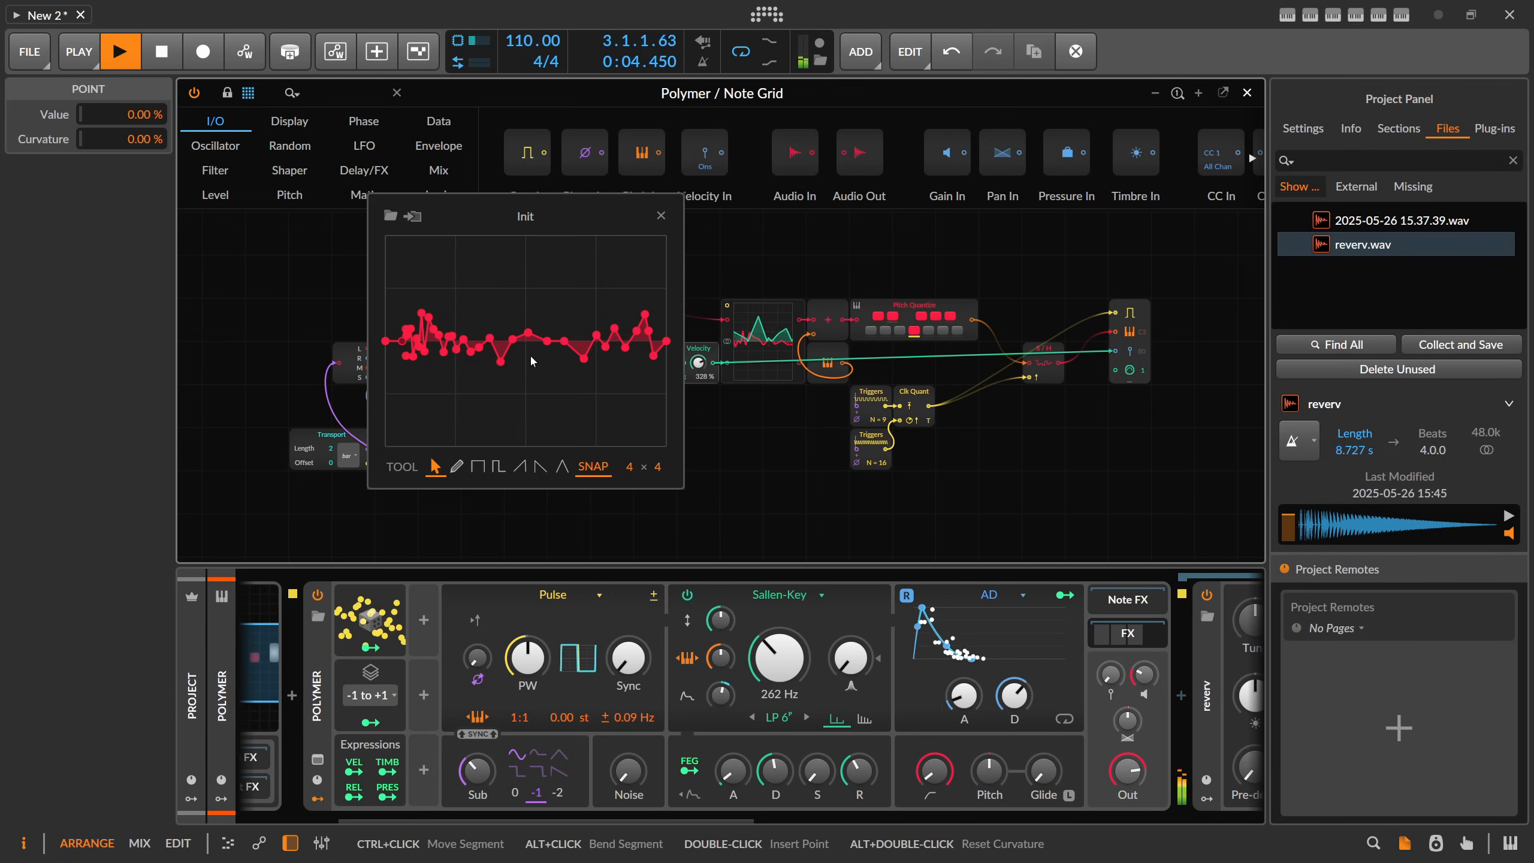
{"action": "left_click", "coordinate": [519, 539]}
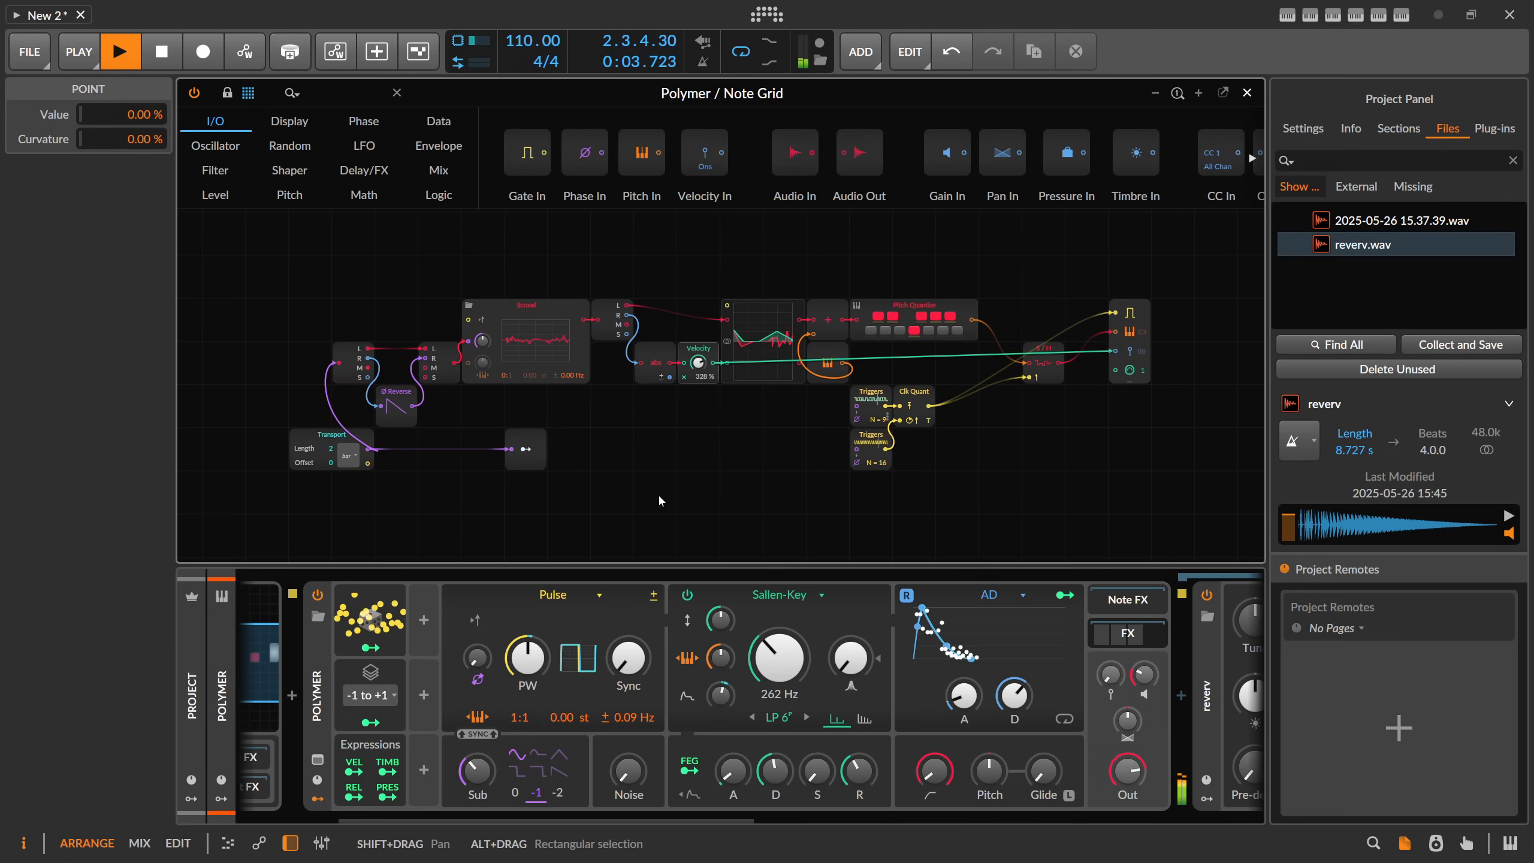
Step: Add an Audio Rate modulator to the Note Grid device
{"action": "left_click_drag", "start_coordinate": [563, 818], "coordinate": [450, 819]}
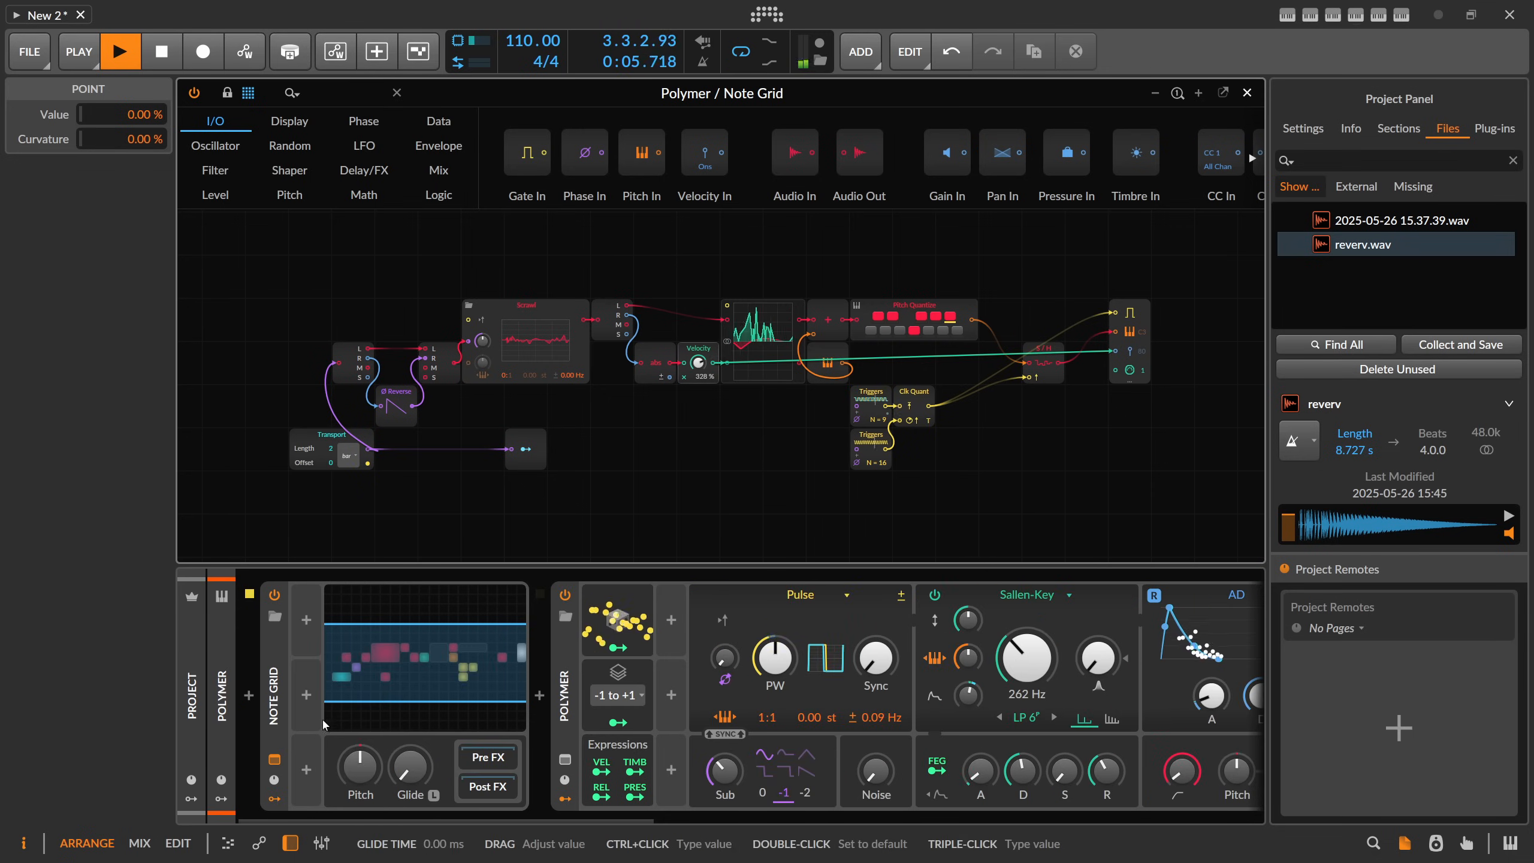
{"action": "left_click", "coordinate": [308, 625]}
{"action": "type", "text": "au"}
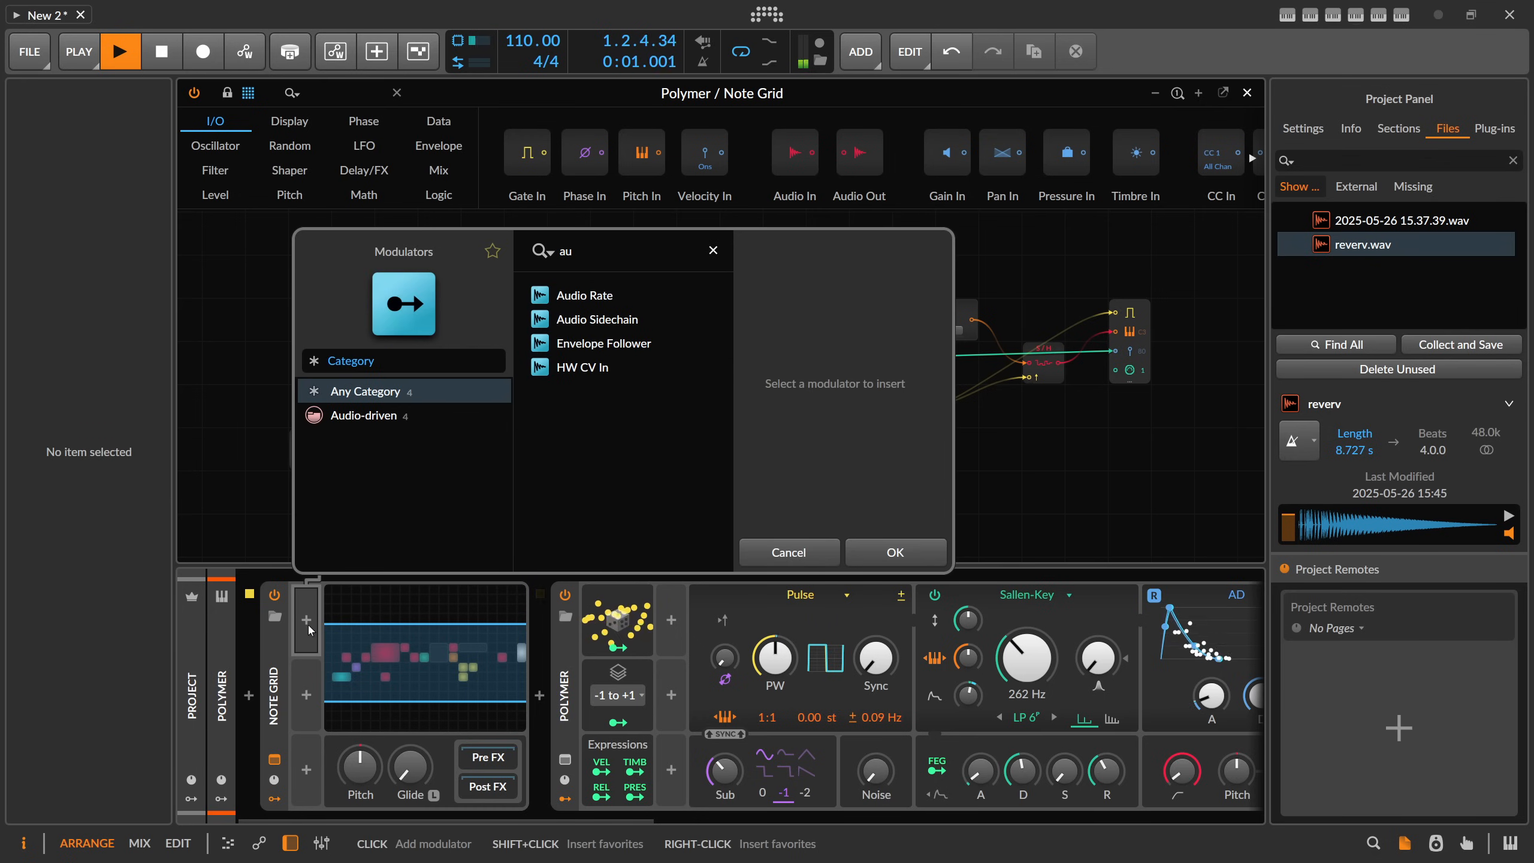
{"action": "key", "text": "Down"}
{"action": "key", "text": "Return"}
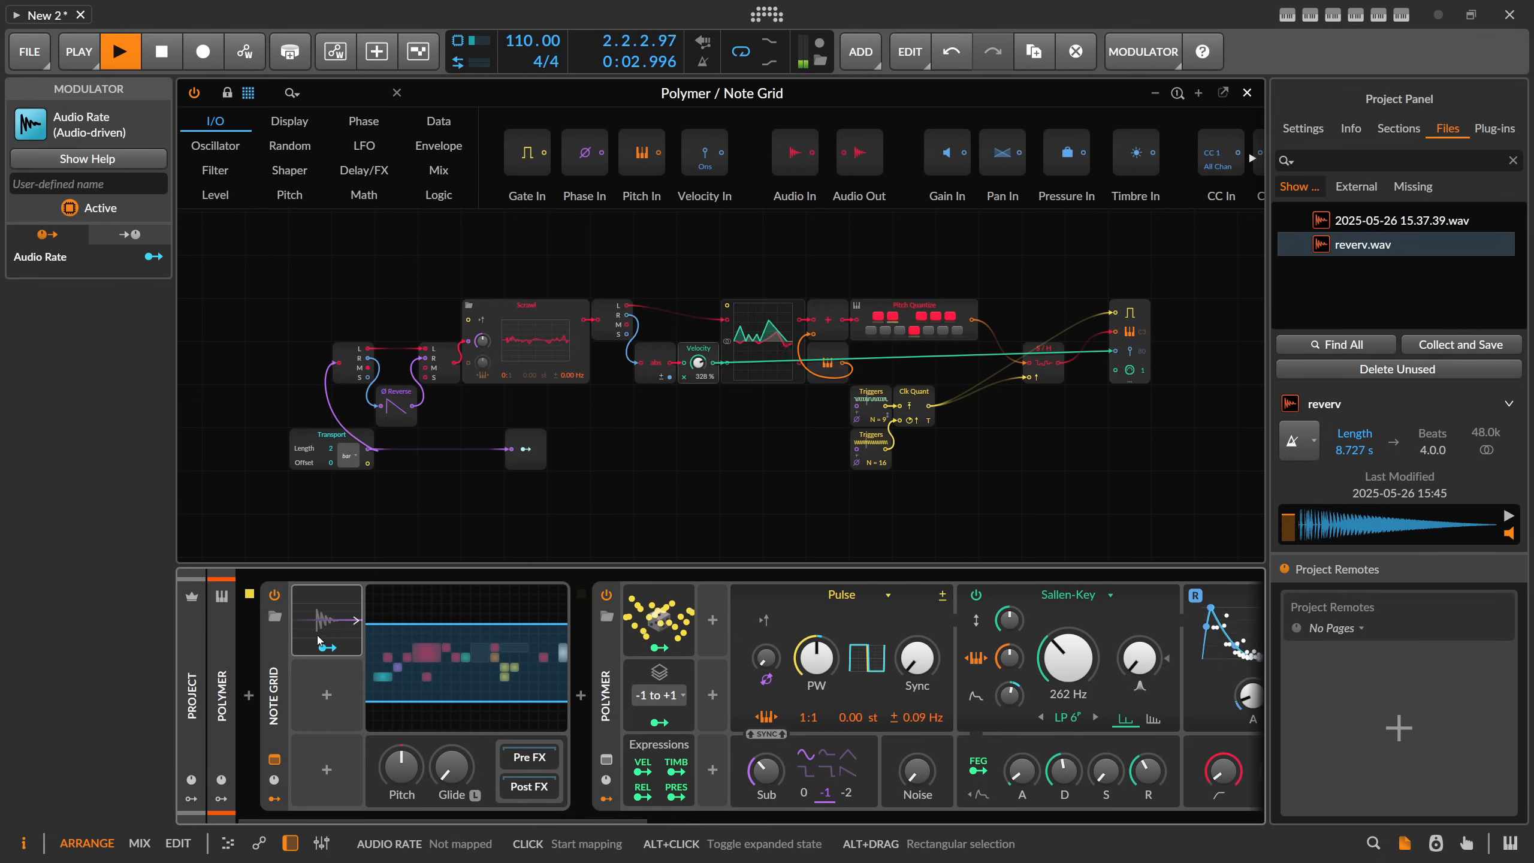
Step: Expand the Audio Rate modulator and examine its available audio sources and the reverbs in the device chain
{"action": "left_click", "coordinate": [318, 640]}
{"action": "left_click", "coordinate": [439, 617]}
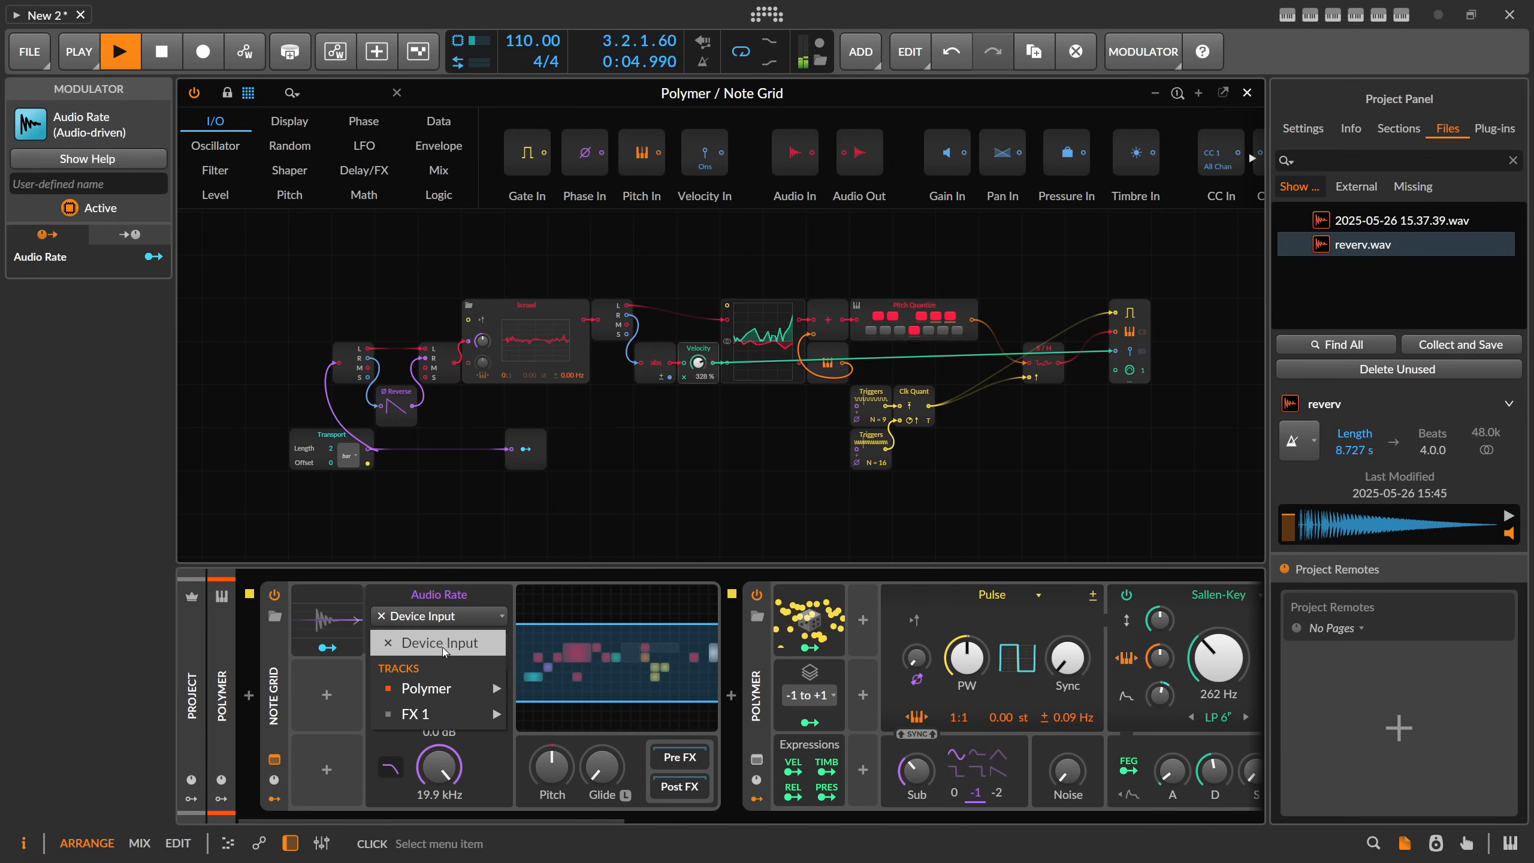
{"action": "left_click", "coordinate": [457, 612]}
{"action": "left_click_drag", "start_coordinate": [603, 820], "coordinate": [1016, 821]}
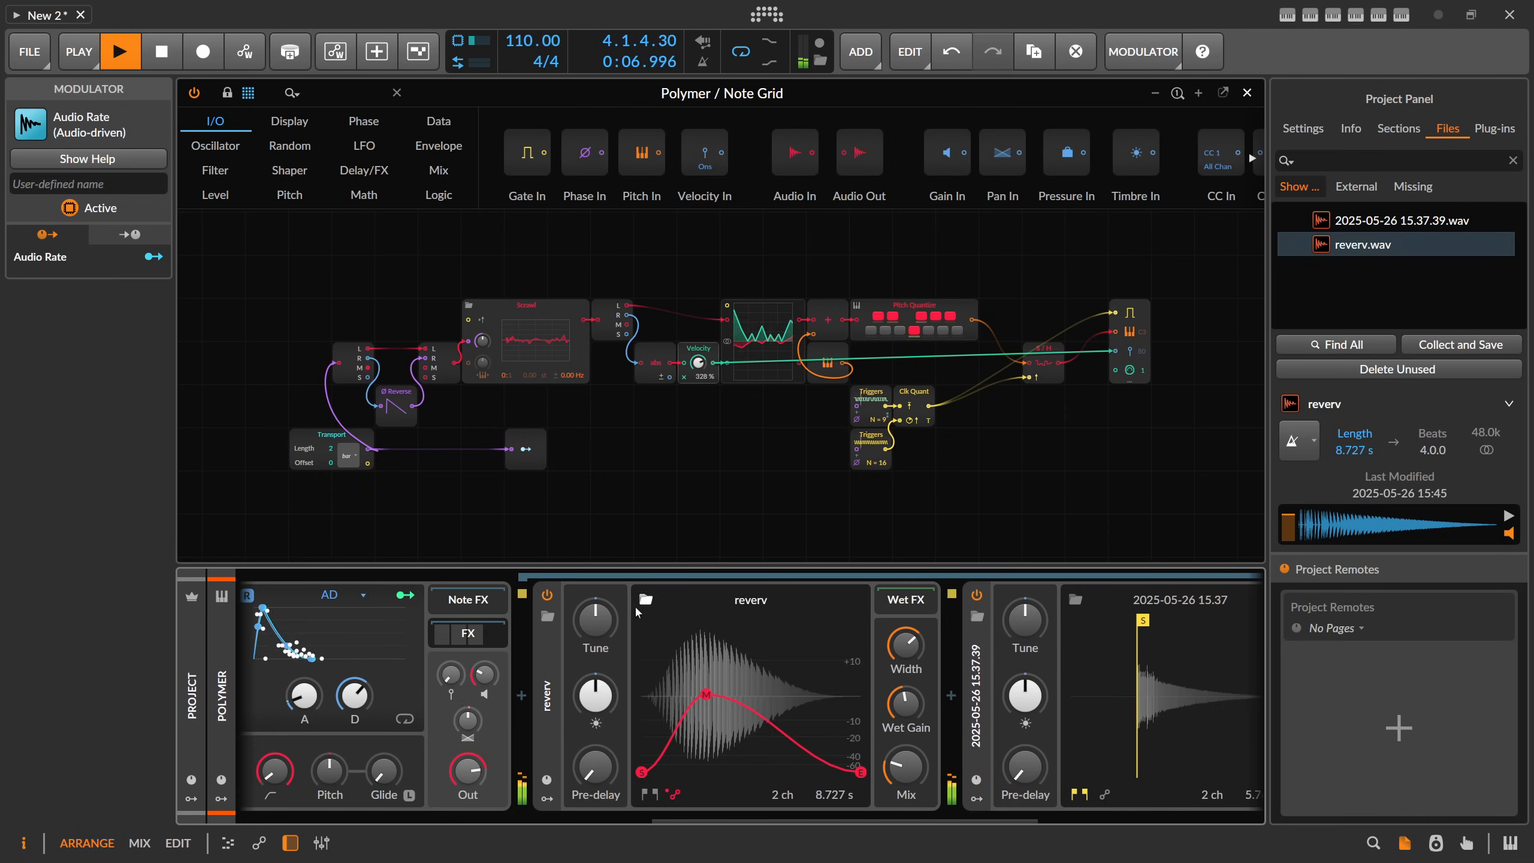
{"action": "left_click", "coordinate": [478, 638]}
{"action": "left_click_drag", "start_coordinate": [721, 822], "coordinate": [423, 822]}
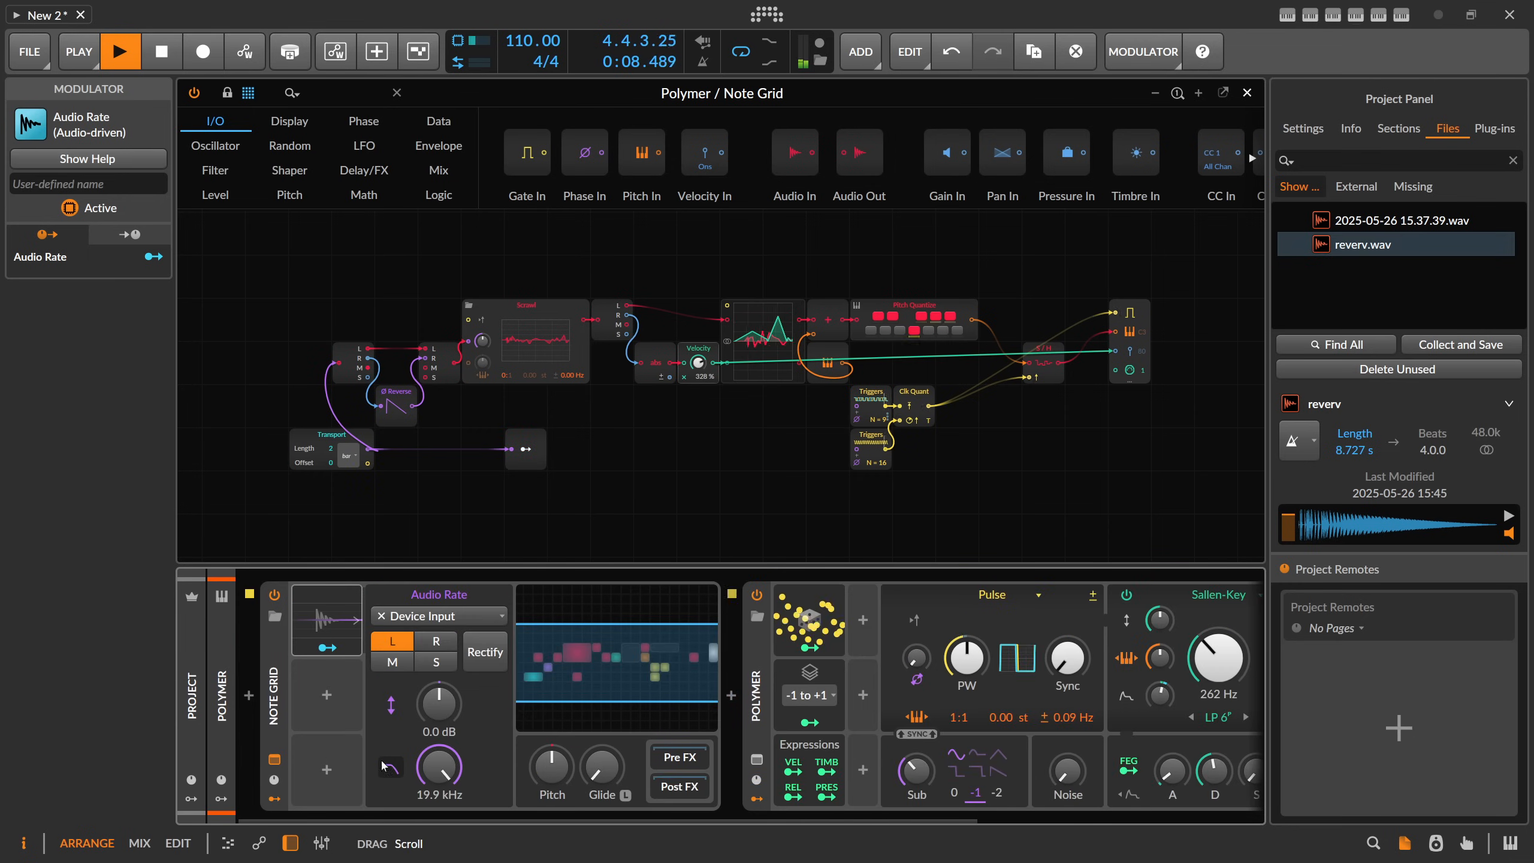
Step: Set the Note Grid's Audio Rate modulator to take its audio from Polymer (POST) and activate its modulation mapping
{"action": "left_click", "coordinate": [403, 618]}
{"action": "mouse_move", "coordinate": [435, 688]}
{"action": "left_click", "coordinate": [593, 710]}
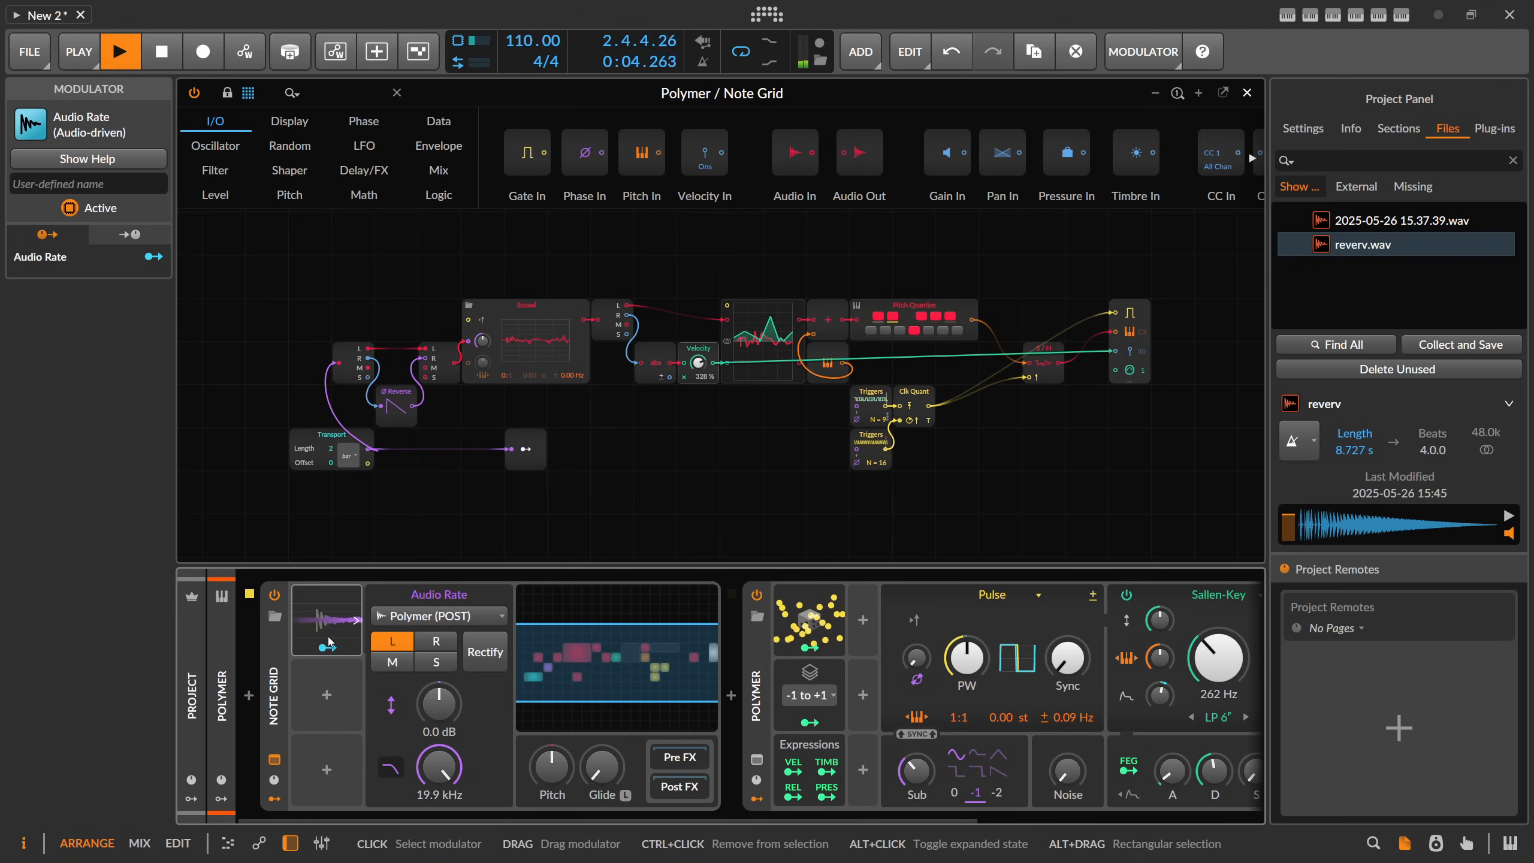
{"action": "left_click", "coordinate": [327, 645]}
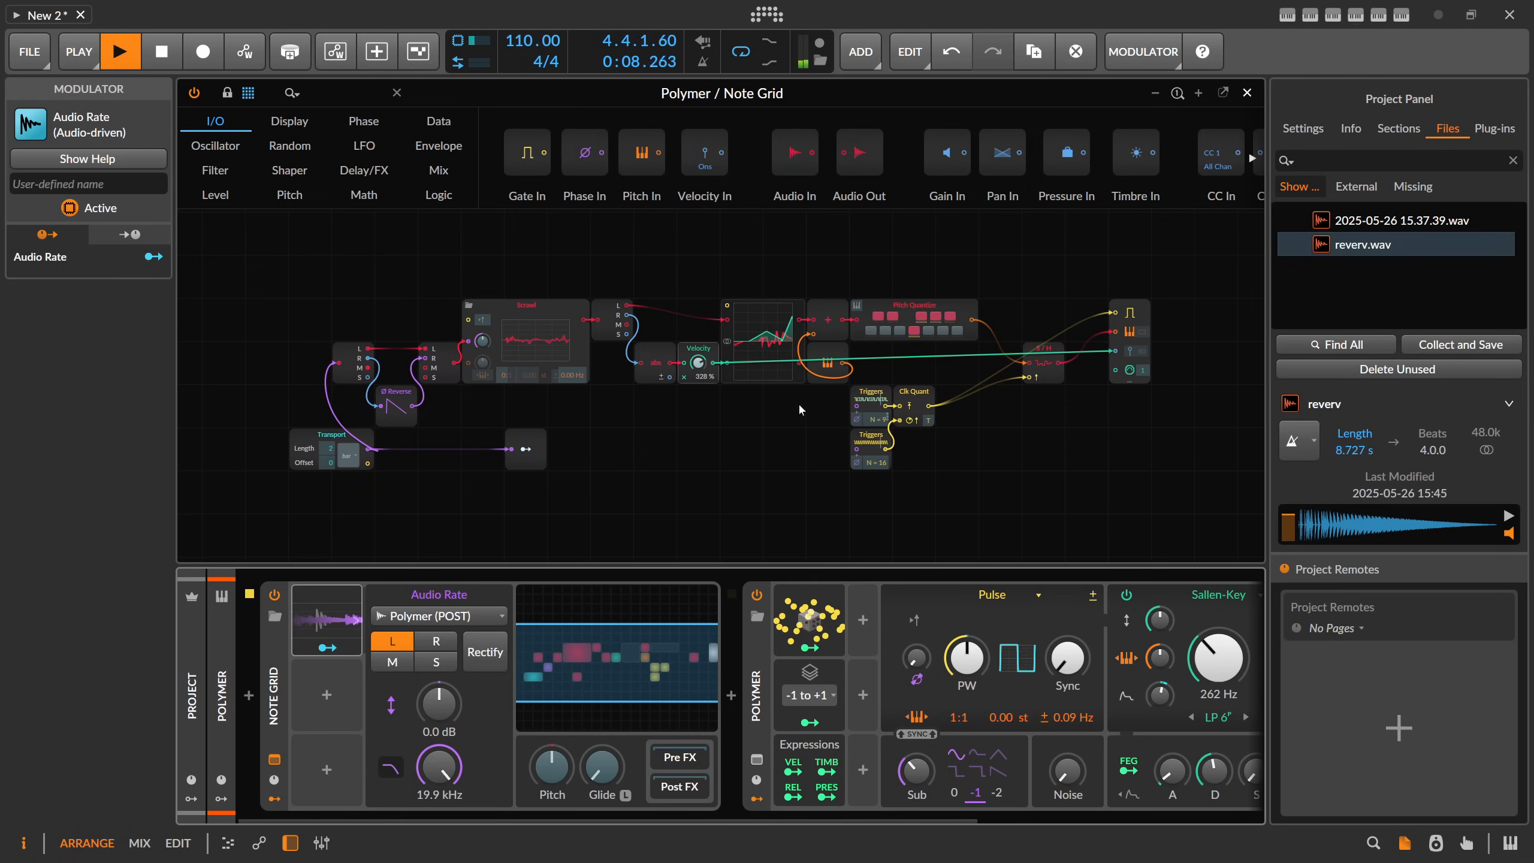
{"action": "scroll", "coordinate": [915, 443], "scroll_direction": "up", "scroll_amount": 1}
{"action": "left_click_drag", "start_coordinate": [737, 429], "coordinate": [491, 453]}
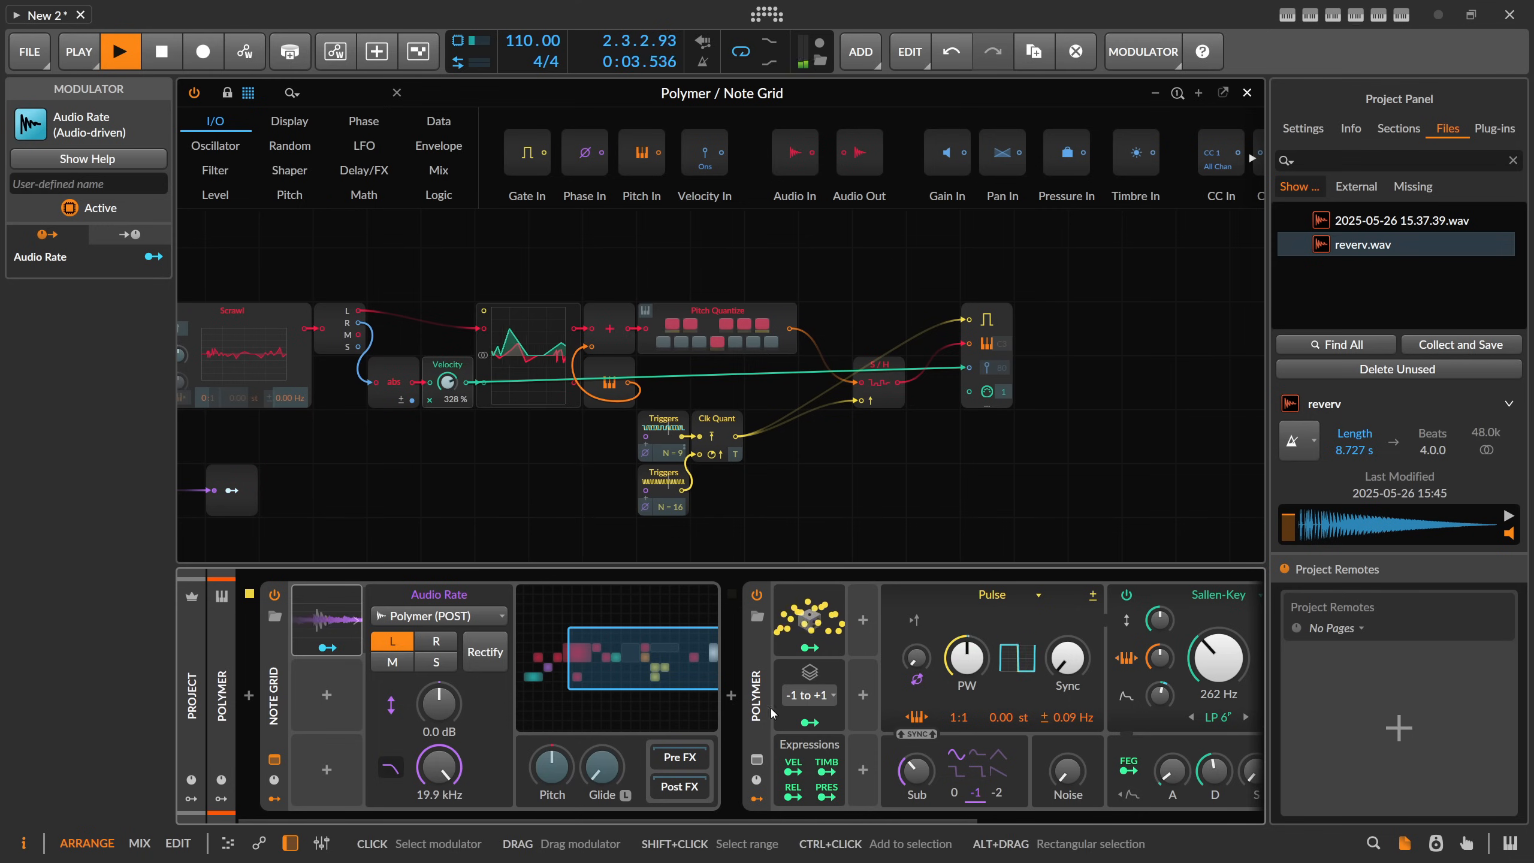
{"action": "left_click_drag", "start_coordinate": [757, 716], "coordinate": [682, 790]}
{"action": "left_click", "coordinate": [681, 788]}
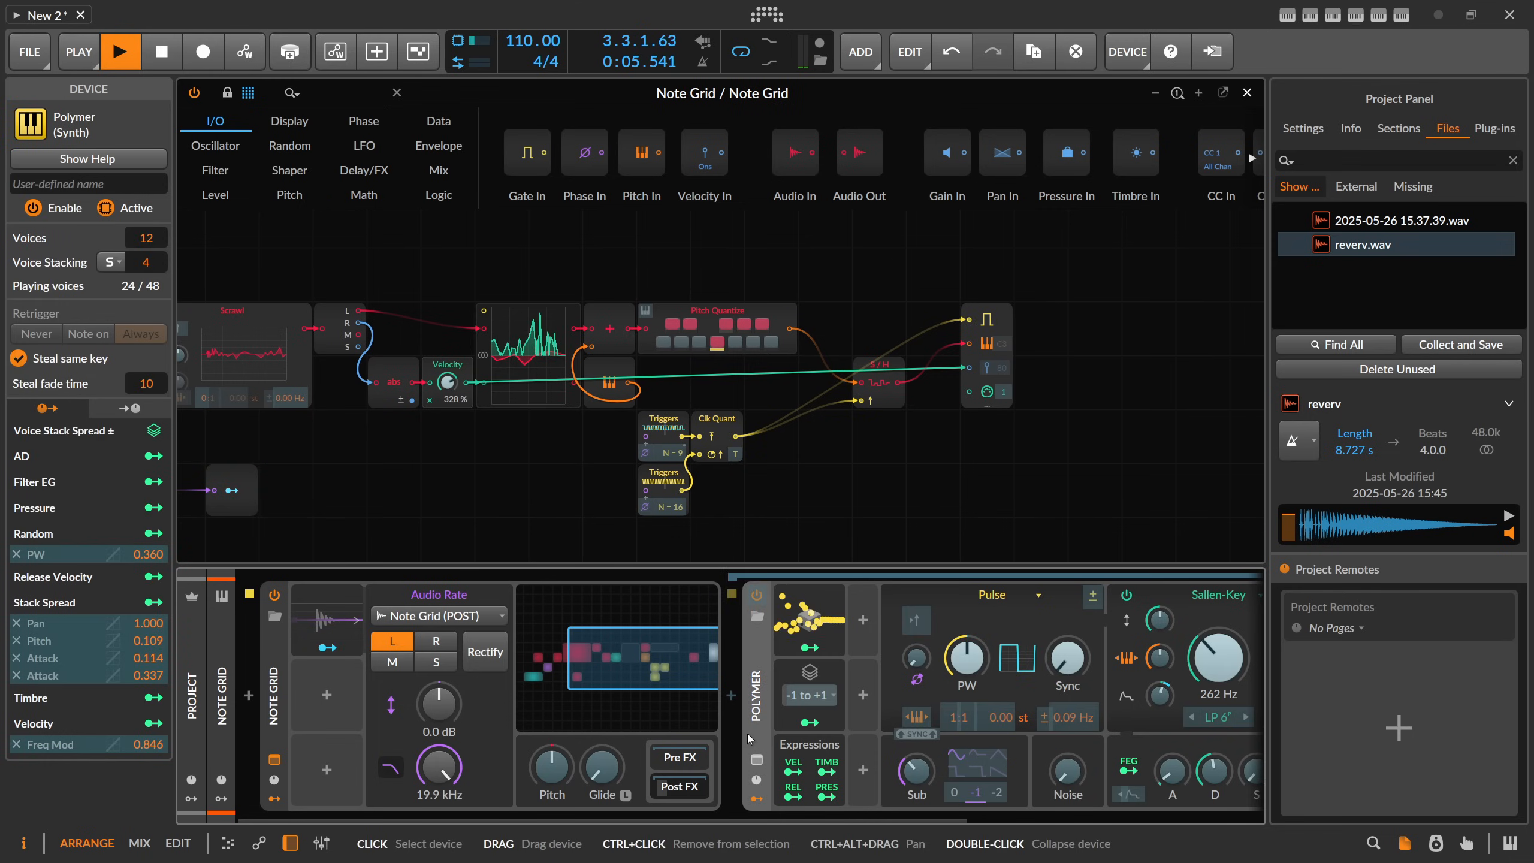
{"action": "key", "text": "ctrl+z"}
Step: Move the Audio Rate modulator from Note Grid to Polymer and map it to the Sallen-Key filter cutoff
{"action": "left_click_drag", "start_coordinate": [327, 623], "coordinate": [943, 618]}
{"action": "left_click", "coordinate": [714, 648]}
{"action": "left_click_drag", "start_coordinate": [638, 817], "coordinate": [778, 817]}
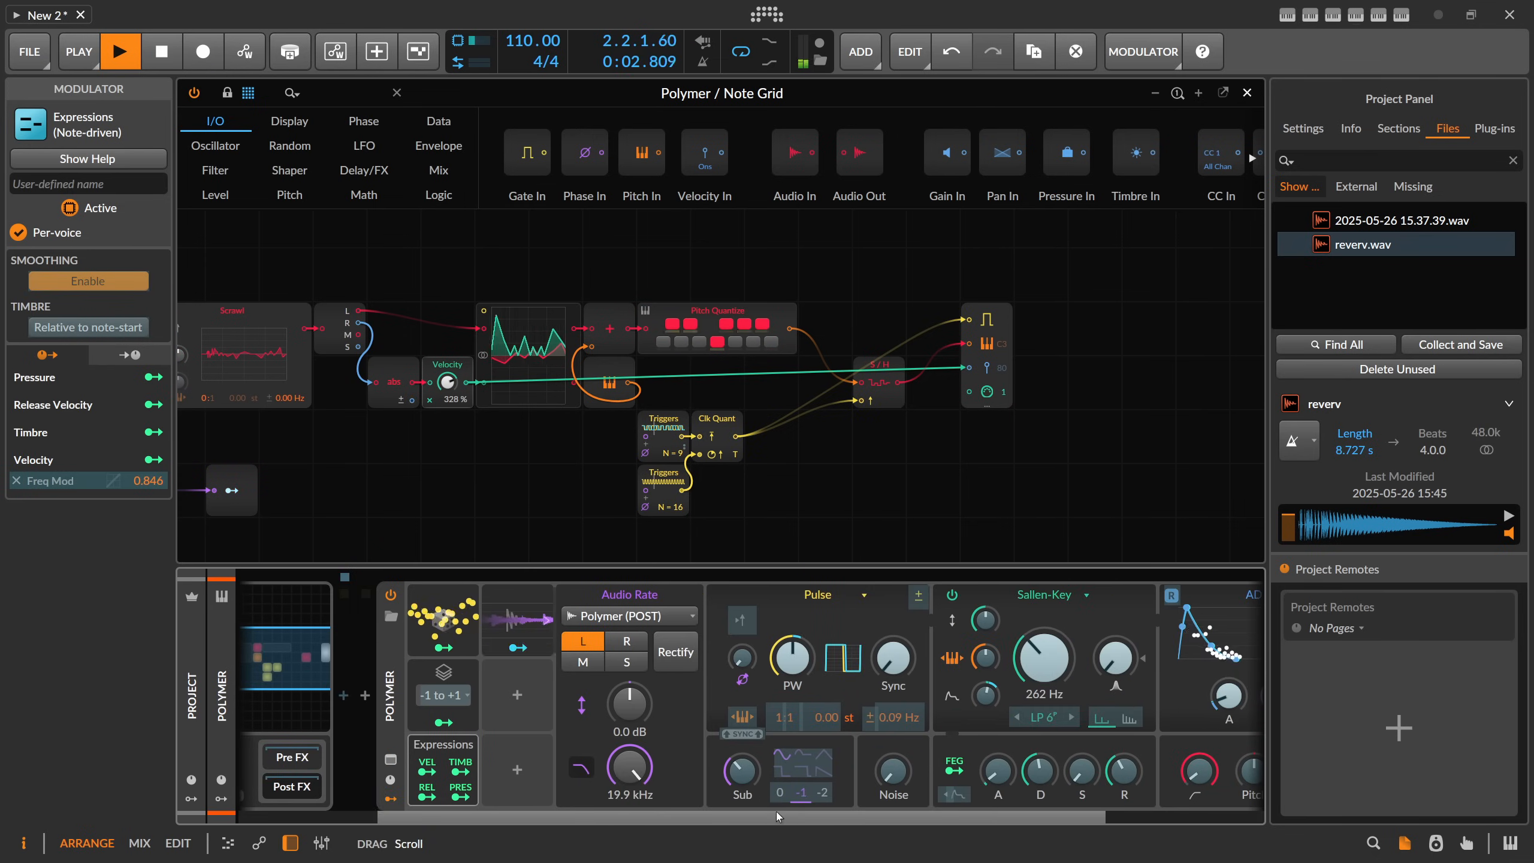
{"action": "left_click_drag", "start_coordinate": [1045, 658], "coordinate": [1044, 646]}
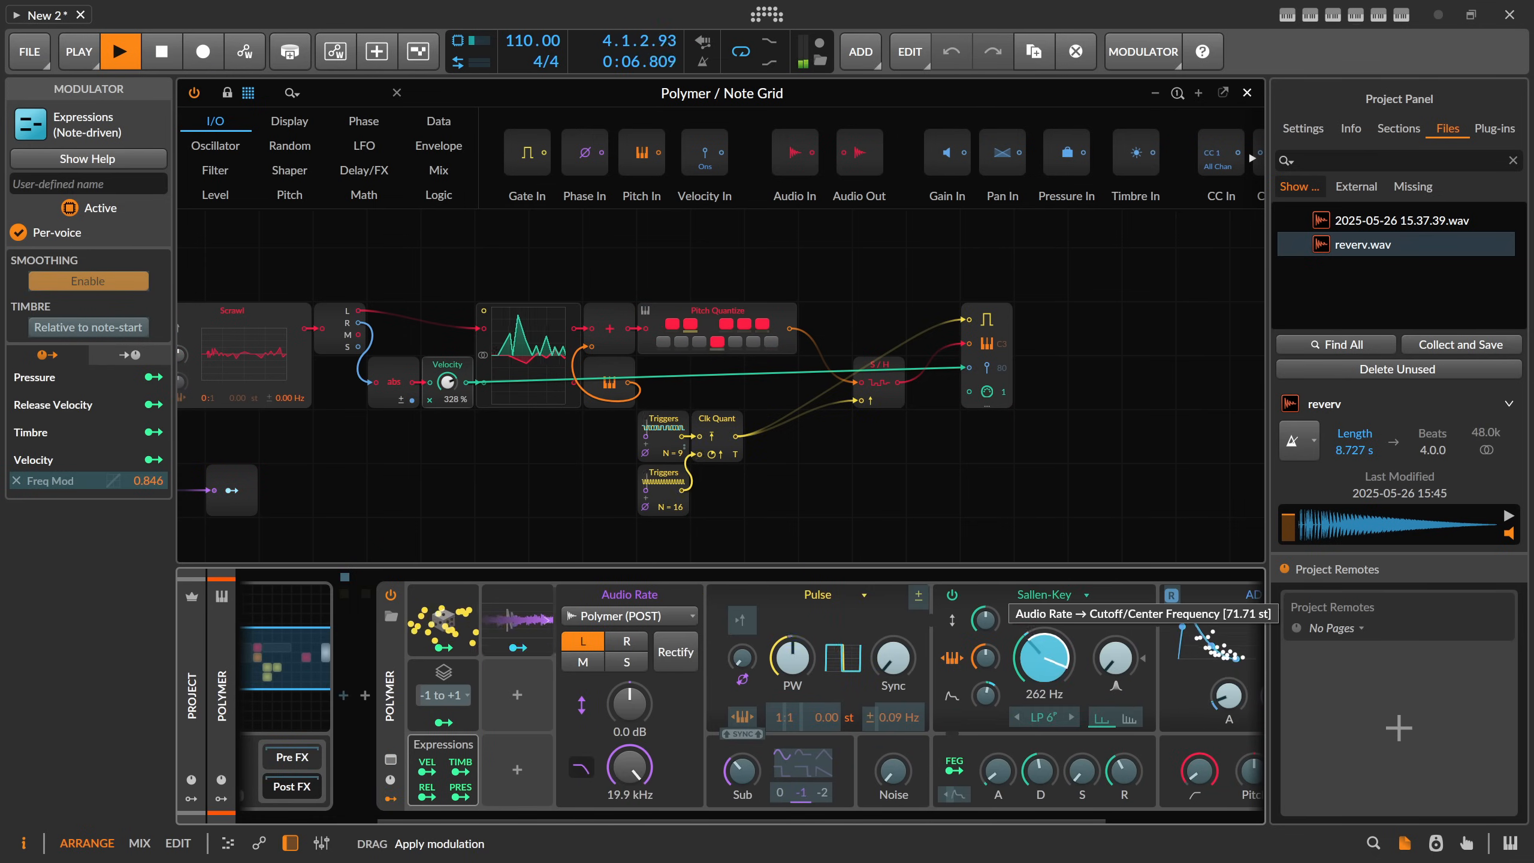
{"action": "left_click_drag", "start_coordinate": [1044, 658], "coordinate": [1044, 652]}
Step: Set the Audio Rate smoothing to 34.3 Hz and gain to +13.2 dB, and raise its modulation of the filter cutoff
{"action": "left_click_drag", "start_coordinate": [630, 768], "coordinate": [630, 852]}
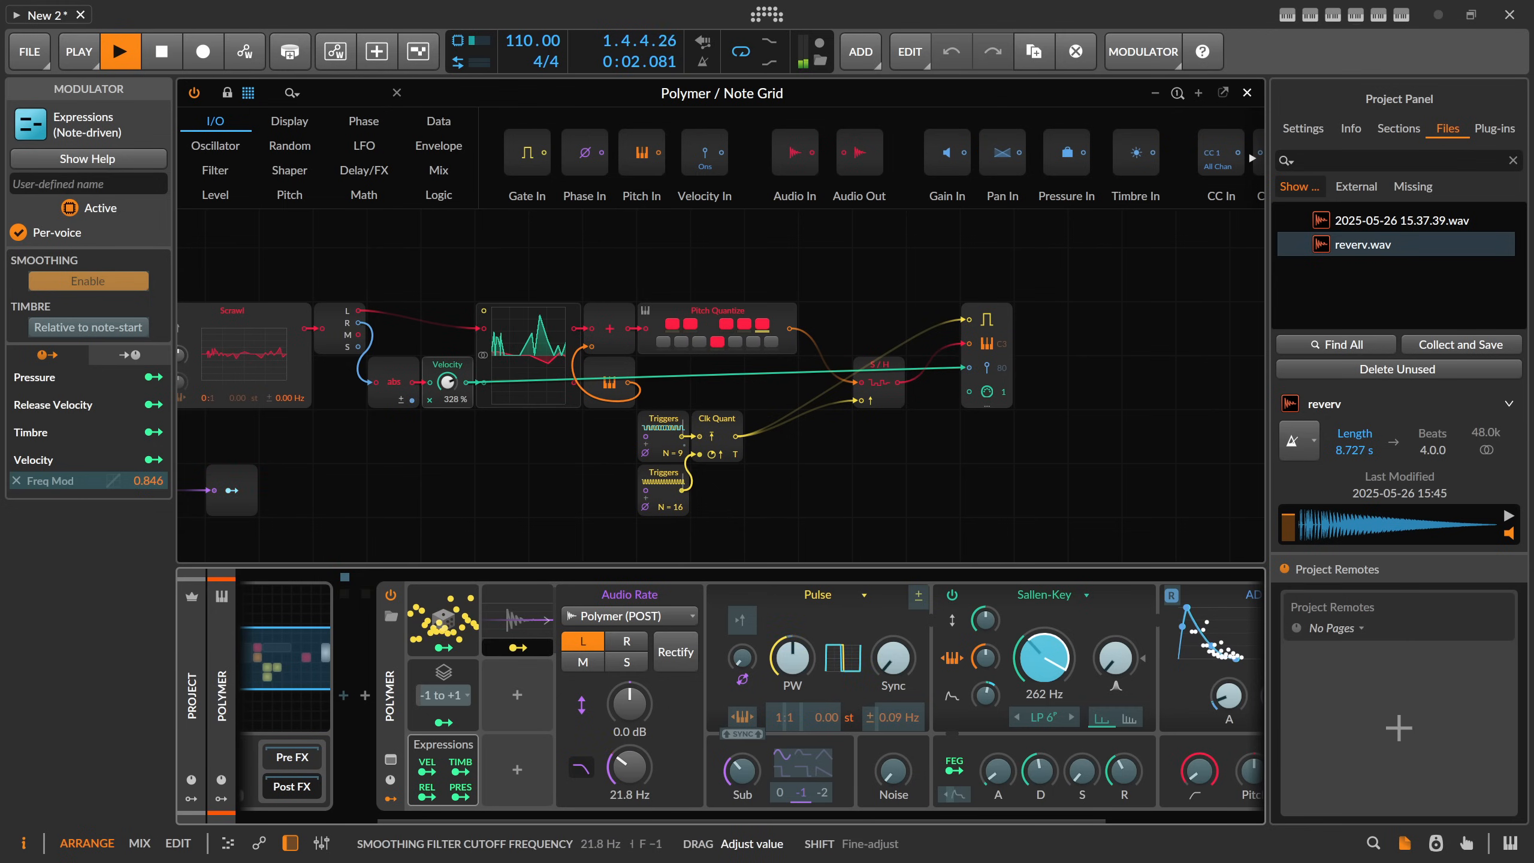
{"action": "left_click_drag", "start_coordinate": [630, 768], "coordinate": [630, 757]}
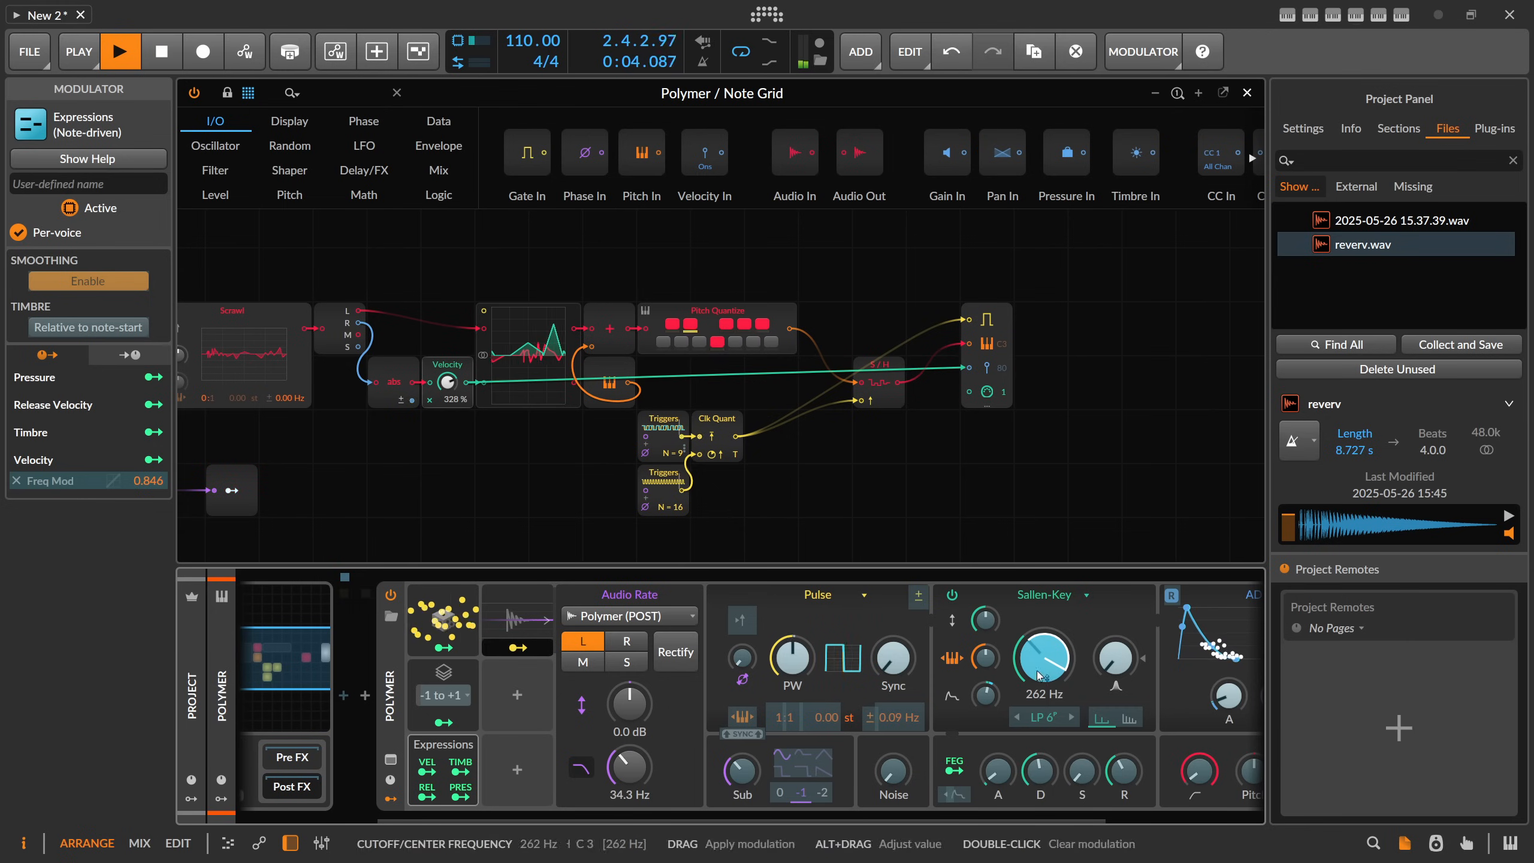
{"action": "left_click_drag", "start_coordinate": [1044, 658], "coordinate": [1044, 642]}
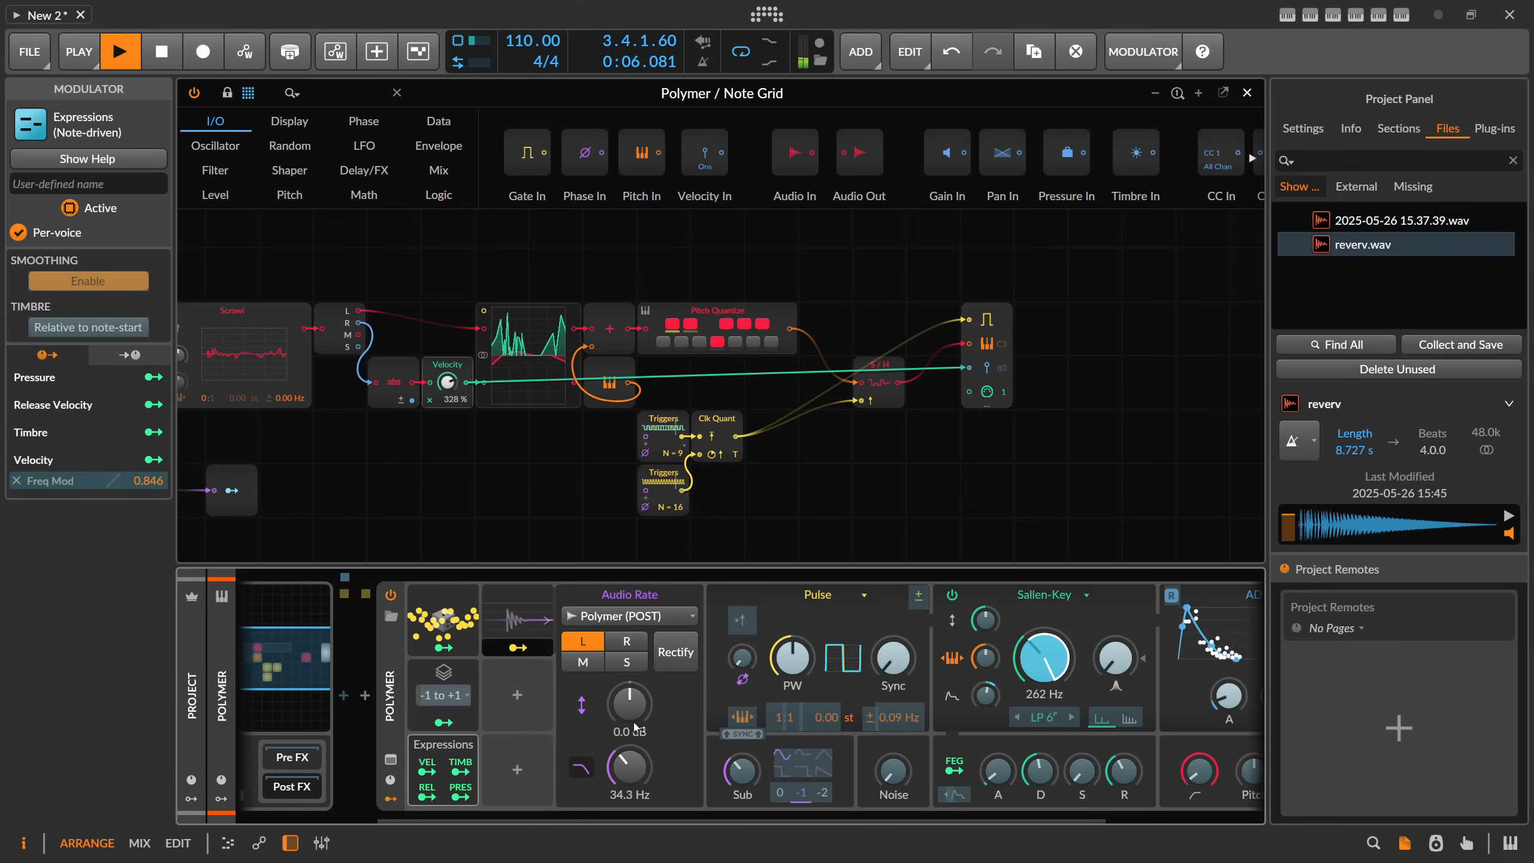
{"action": "left_click_drag", "start_coordinate": [629, 703], "coordinate": [629, 680]}
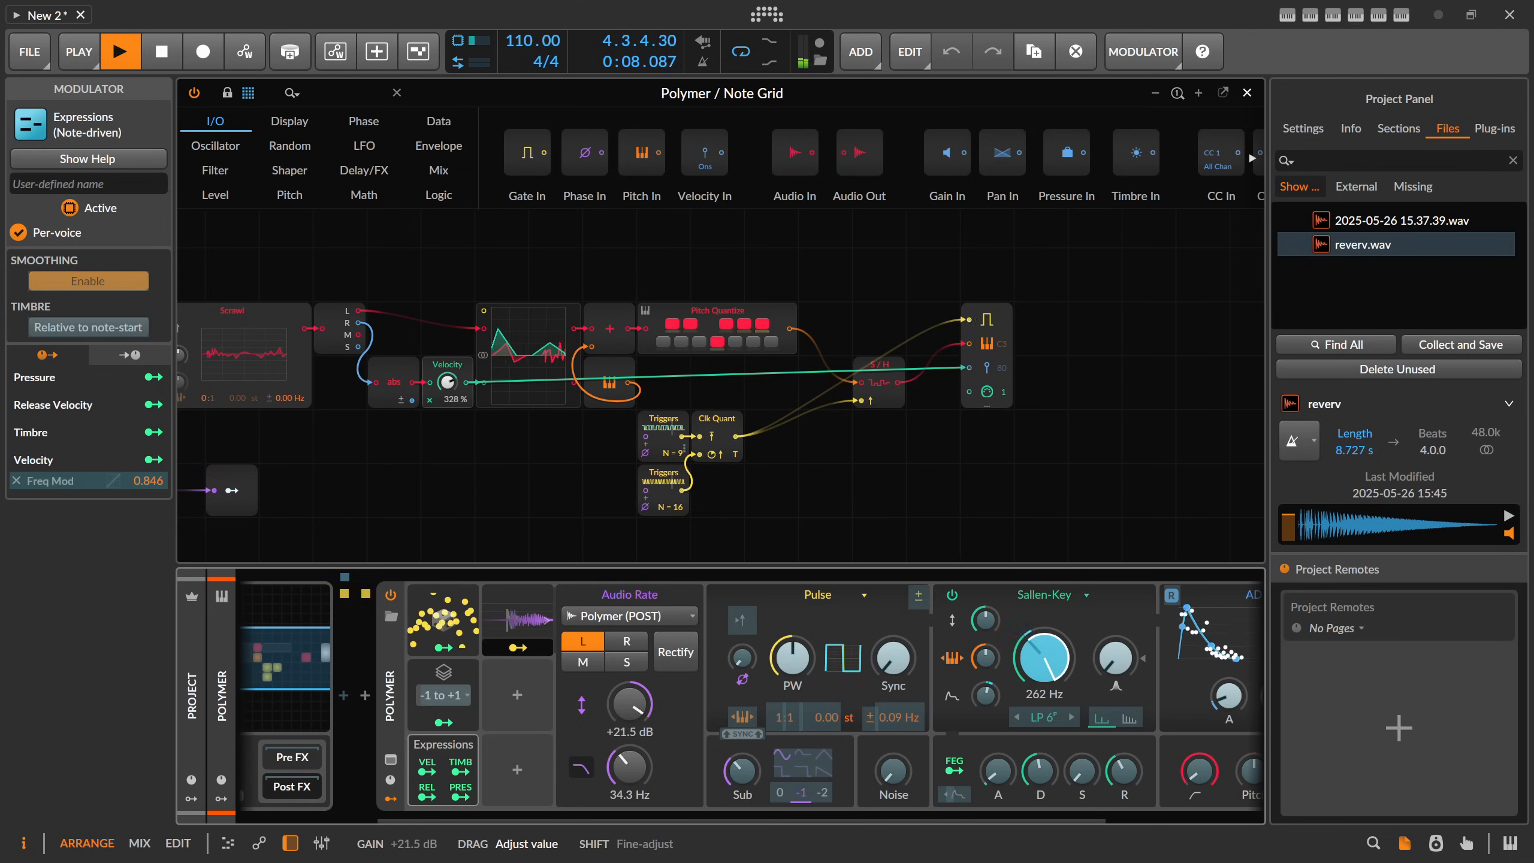
{"action": "left_click_drag", "start_coordinate": [629, 703], "coordinate": [630, 710]}
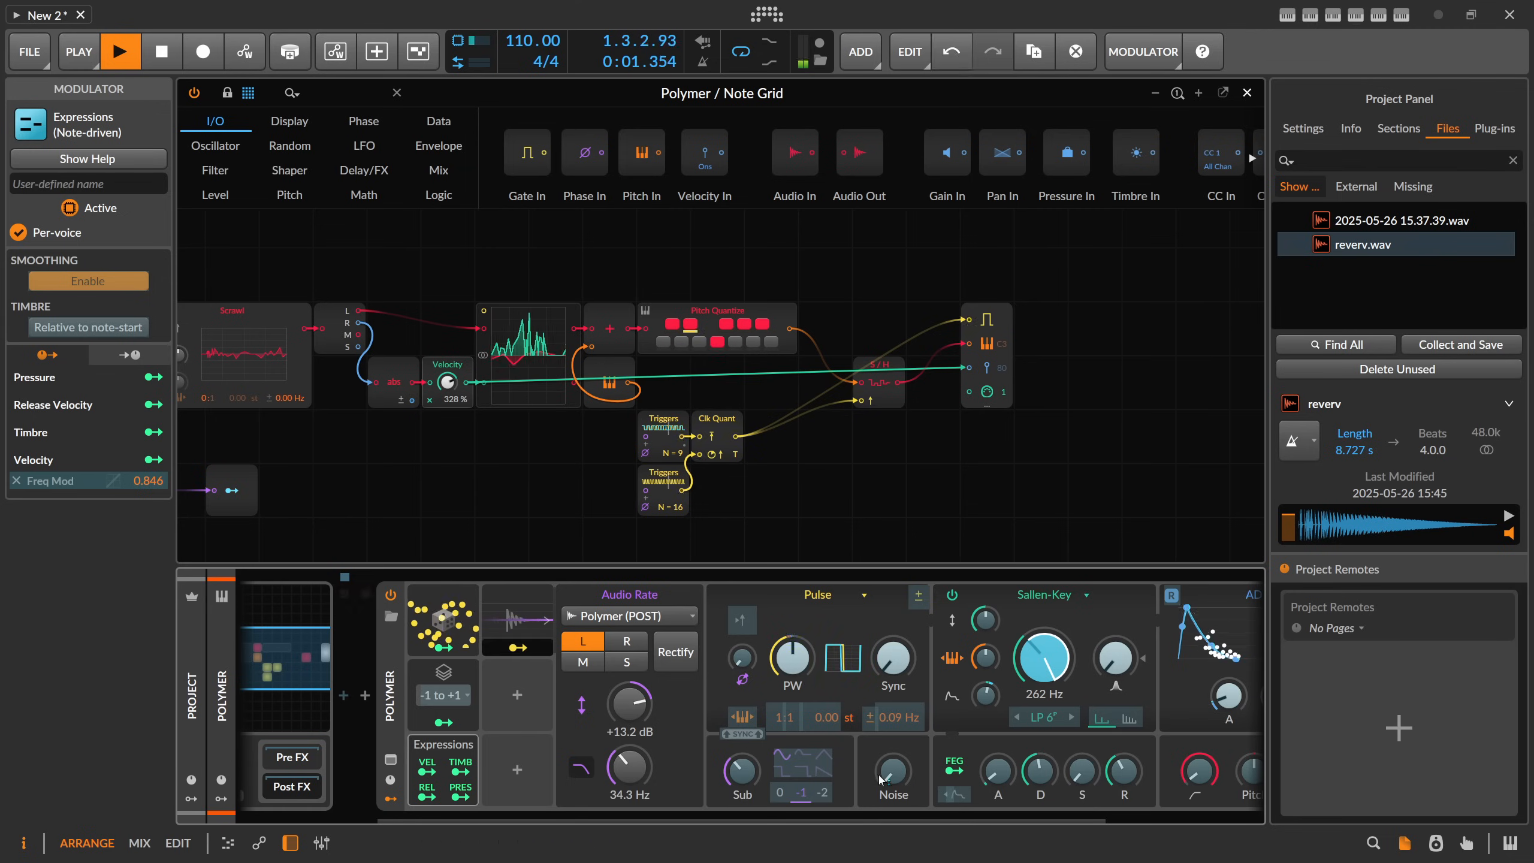
Step: Select the Polymer track and close the Note Grid patch editor
{"action": "left_click_drag", "start_coordinate": [495, 820], "coordinate": [338, 796]}
{"action": "left_click", "coordinate": [222, 692]}
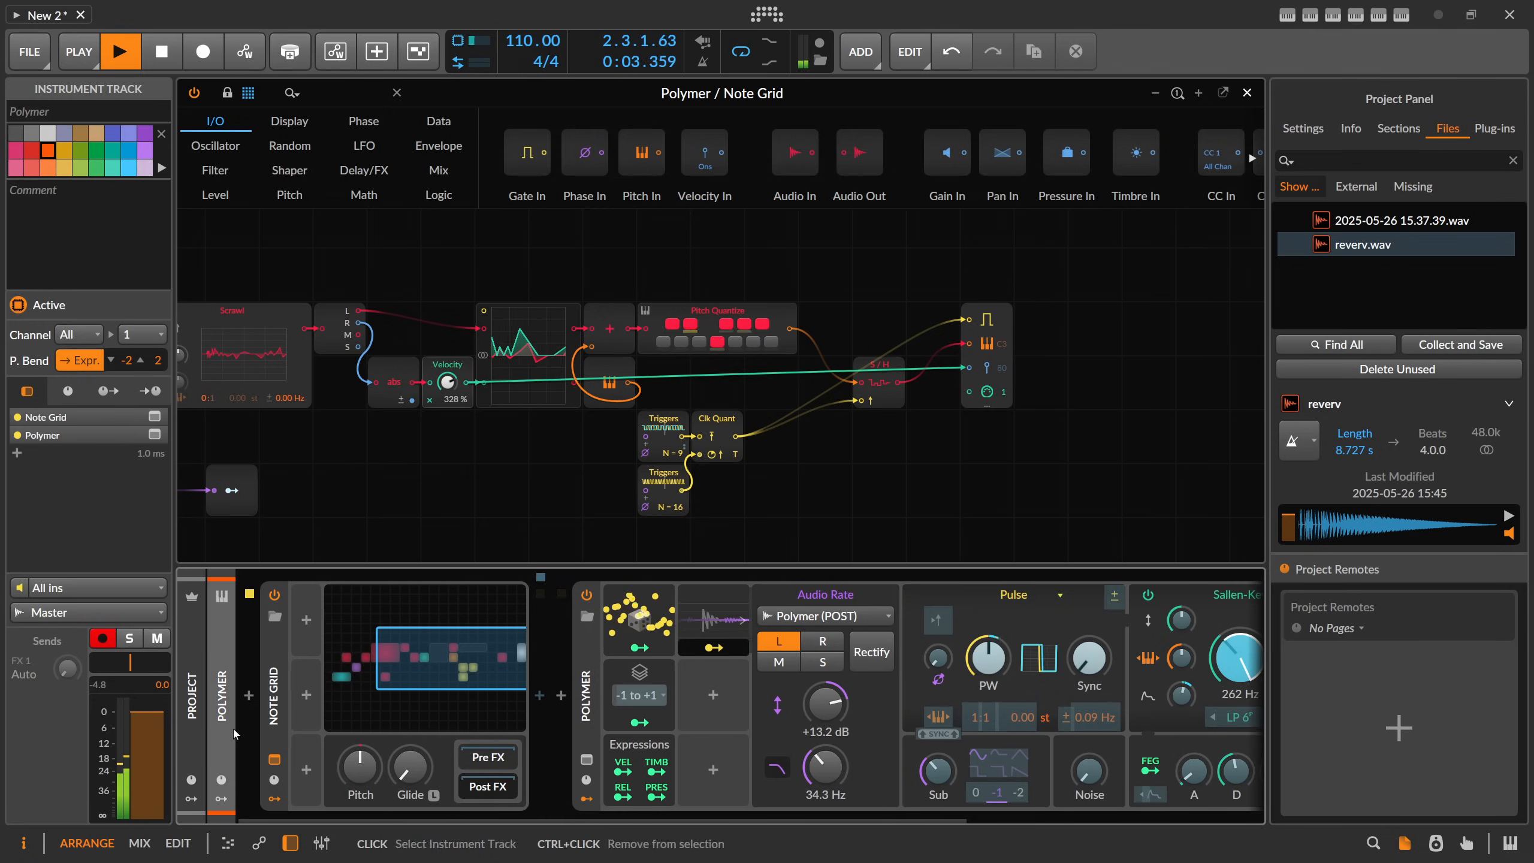
{"action": "left_click", "coordinate": [1247, 92]}
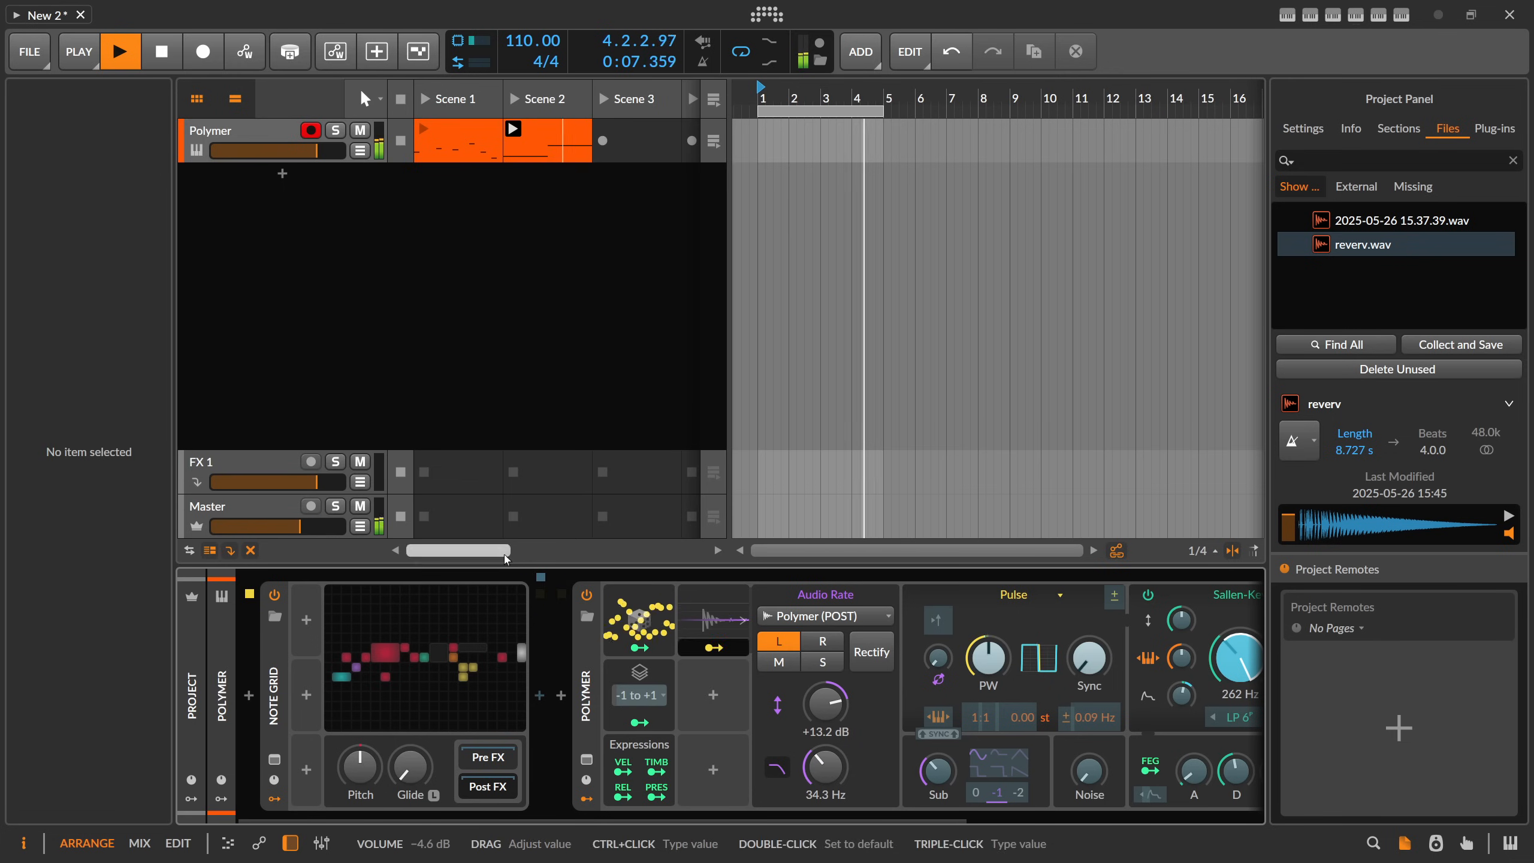
Step: Switch Audio Rate to the mid channel with +14.8 dB gain and 63.8 Hz smoothing, and set its cutoff modulation to 37.43
{"action": "left_click_drag", "start_coordinate": [683, 819], "coordinate": [719, 819]}
{"action": "left_click", "coordinate": [727, 662]}
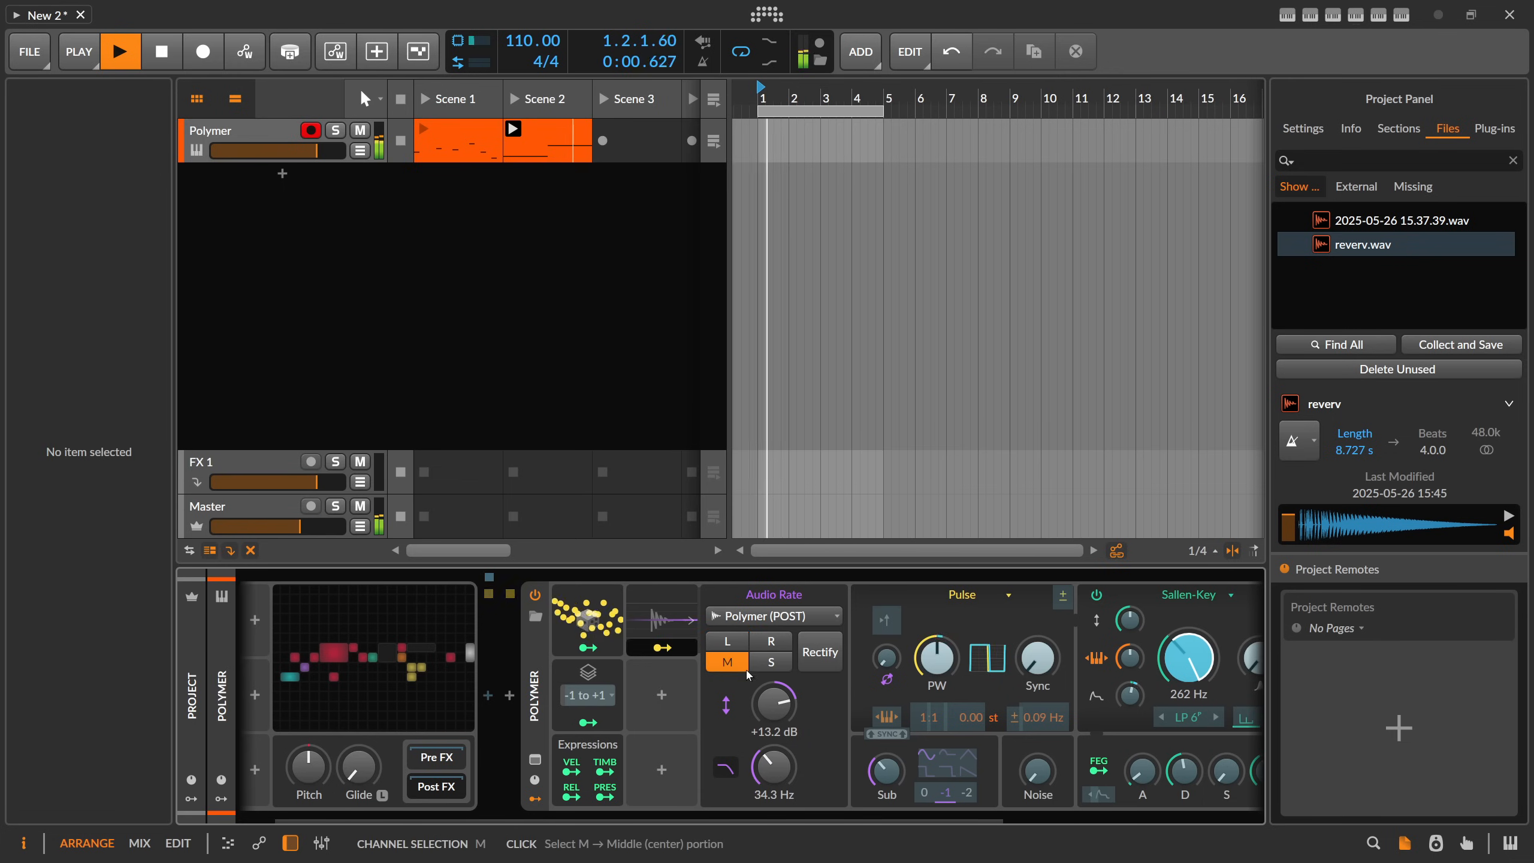
{"action": "left_click_drag", "start_coordinate": [774, 705], "coordinate": [775, 697]}
{"action": "left_click_drag", "start_coordinate": [774, 766], "coordinate": [774, 761]}
{"action": "left_click_drag", "start_coordinate": [1189, 659], "coordinate": [1189, 706]}
{"action": "left_click_drag", "start_coordinate": [571, 819], "coordinate": [534, 816]}
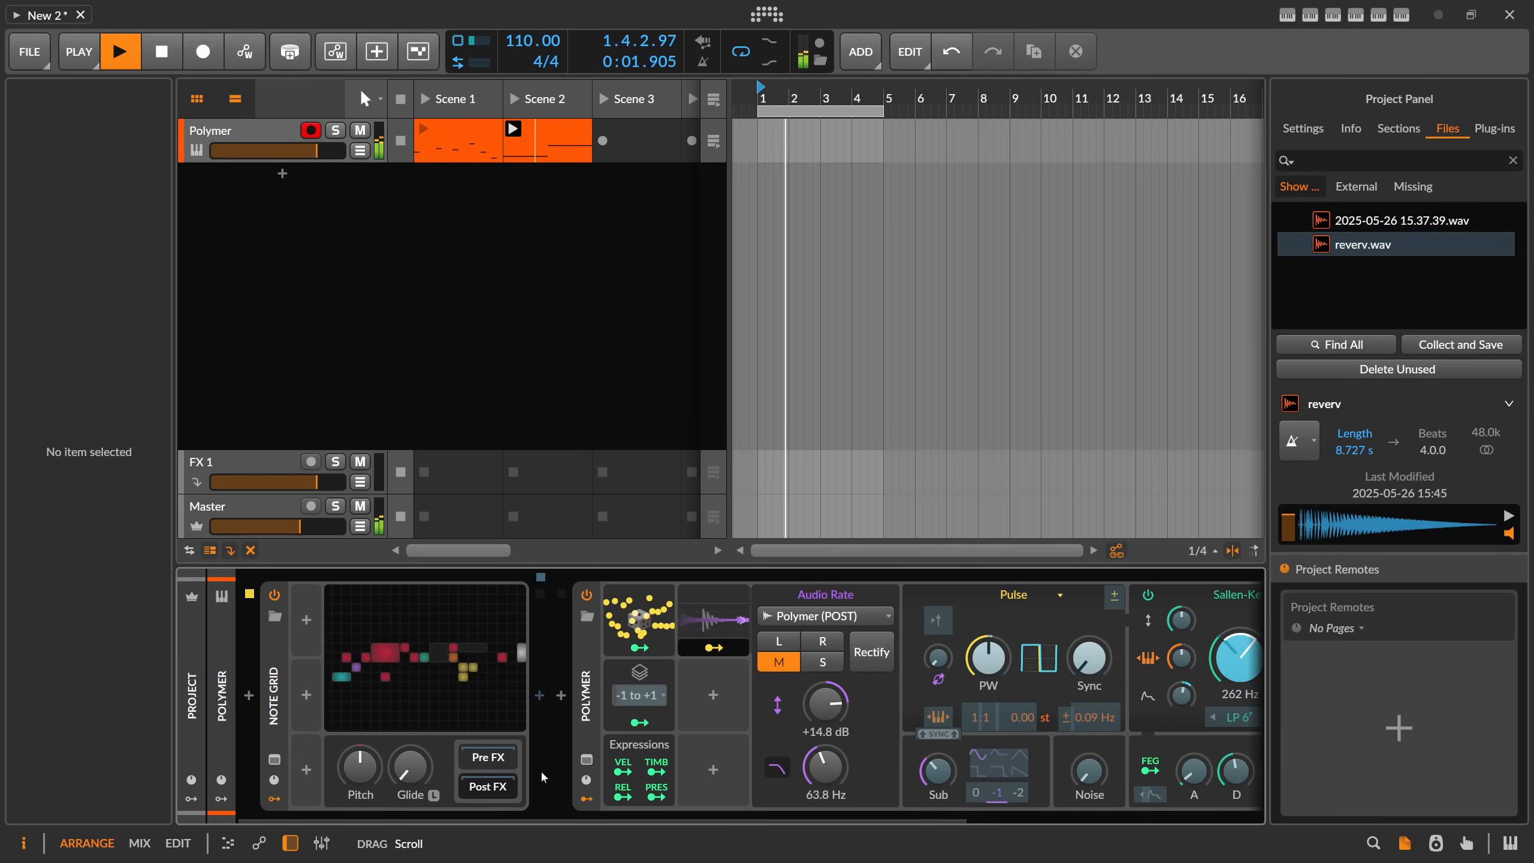
Step: Move the Audio Rate modulator from Polymer back to the Note Grid device and reopen the Note Grid patch
{"action": "left_click", "coordinate": [717, 648]}
{"action": "left_click_drag", "start_coordinate": [703, 623], "coordinate": [335, 645]}
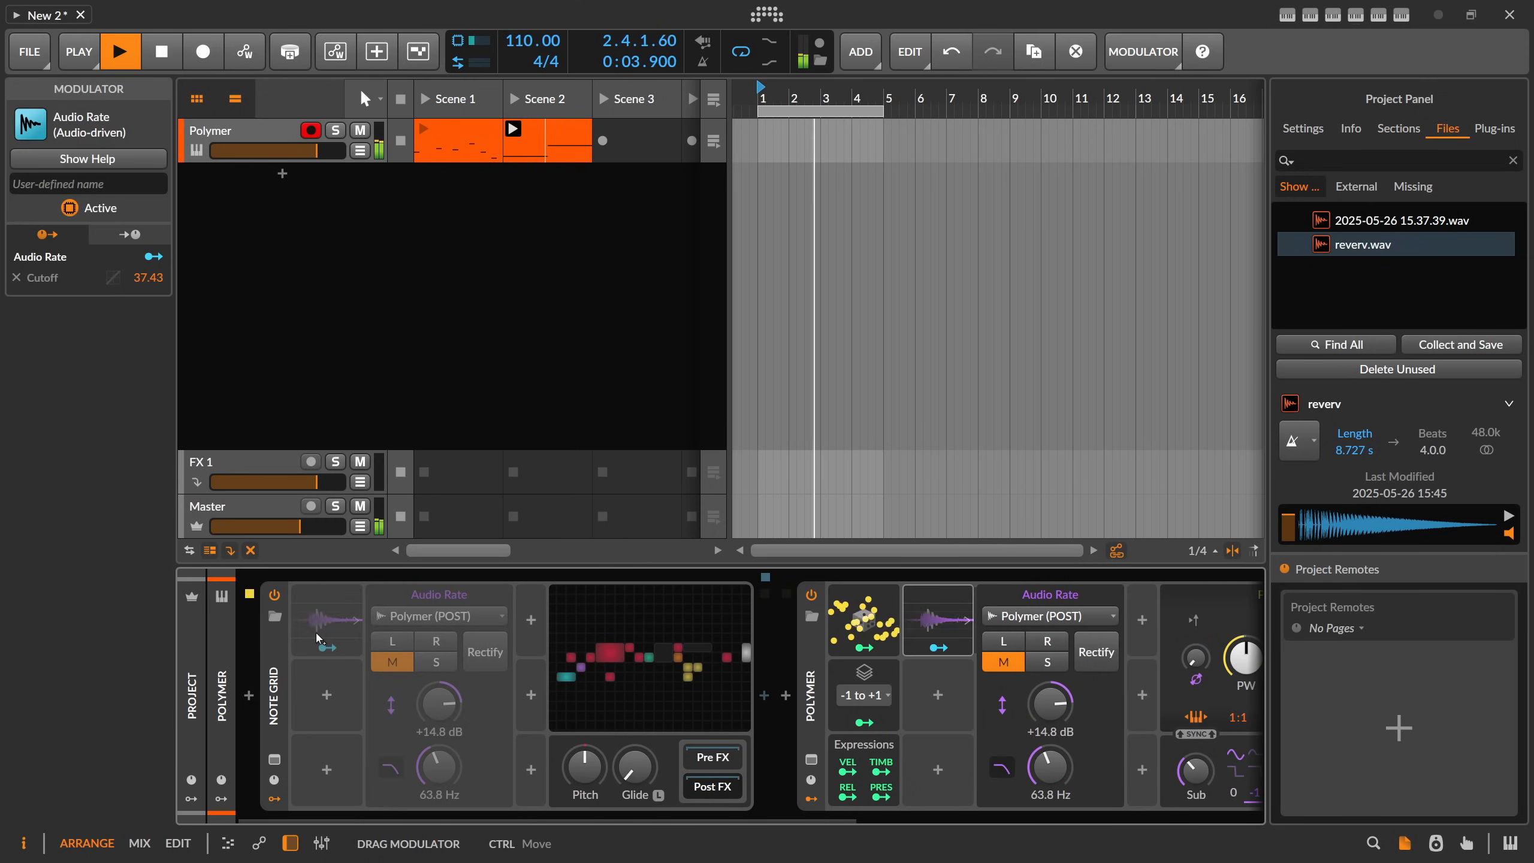
{"action": "left_click", "coordinate": [599, 633]}
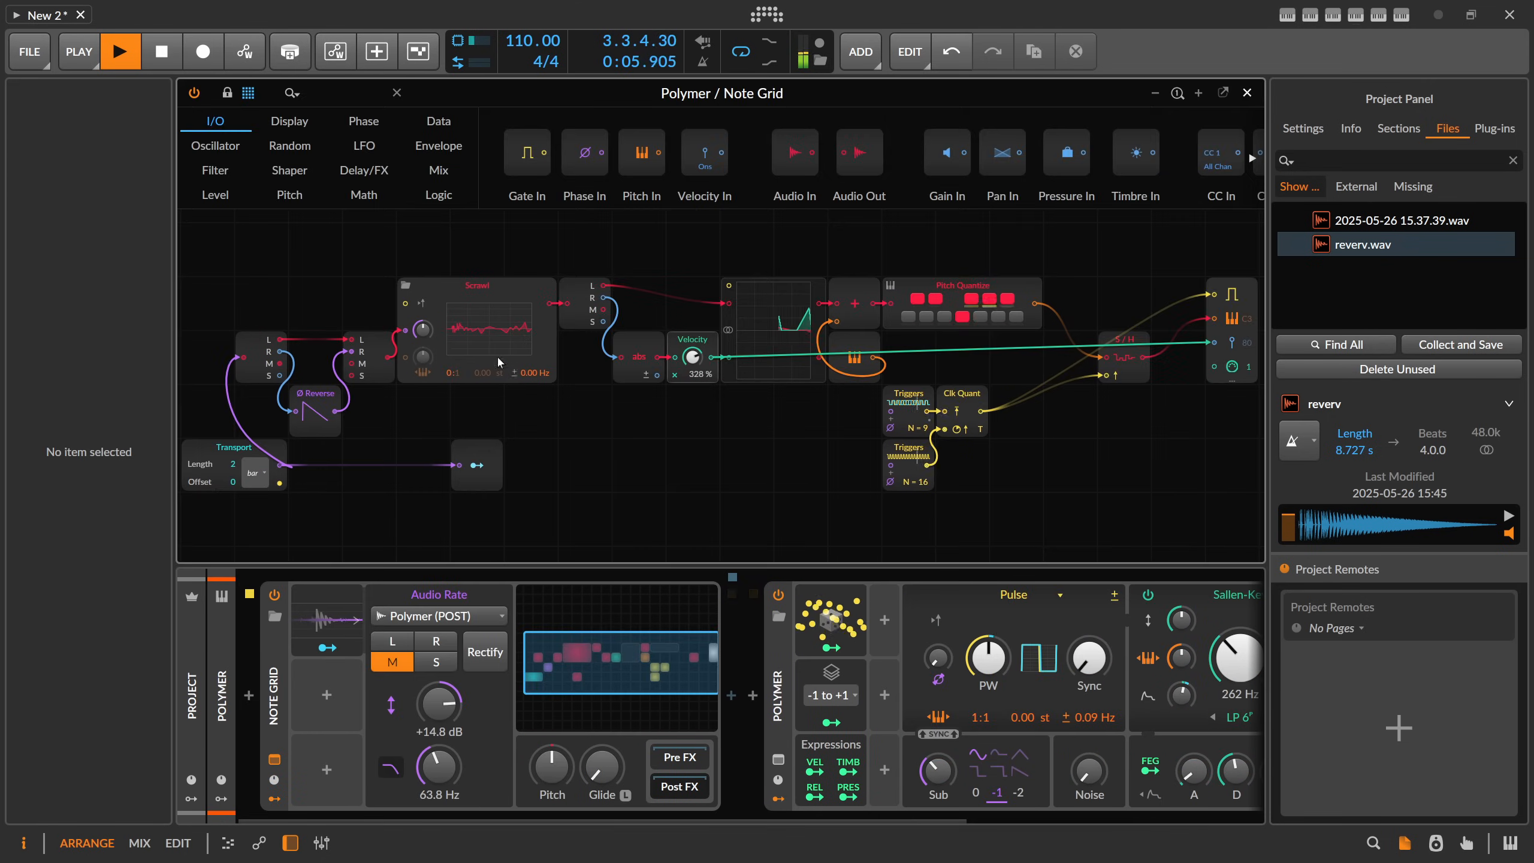
Step: Shift the Stereo Split module away from Scrawl and insert an Amplify module between the two
{"action": "left_click_drag", "start_coordinate": [329, 226], "coordinate": [462, 226]}
{"action": "scroll", "coordinate": [714, 353], "scroll_direction": "up", "scroll_amount": 1}
{"action": "left_click_drag", "start_coordinate": [778, 400], "coordinate": [647, 440]}
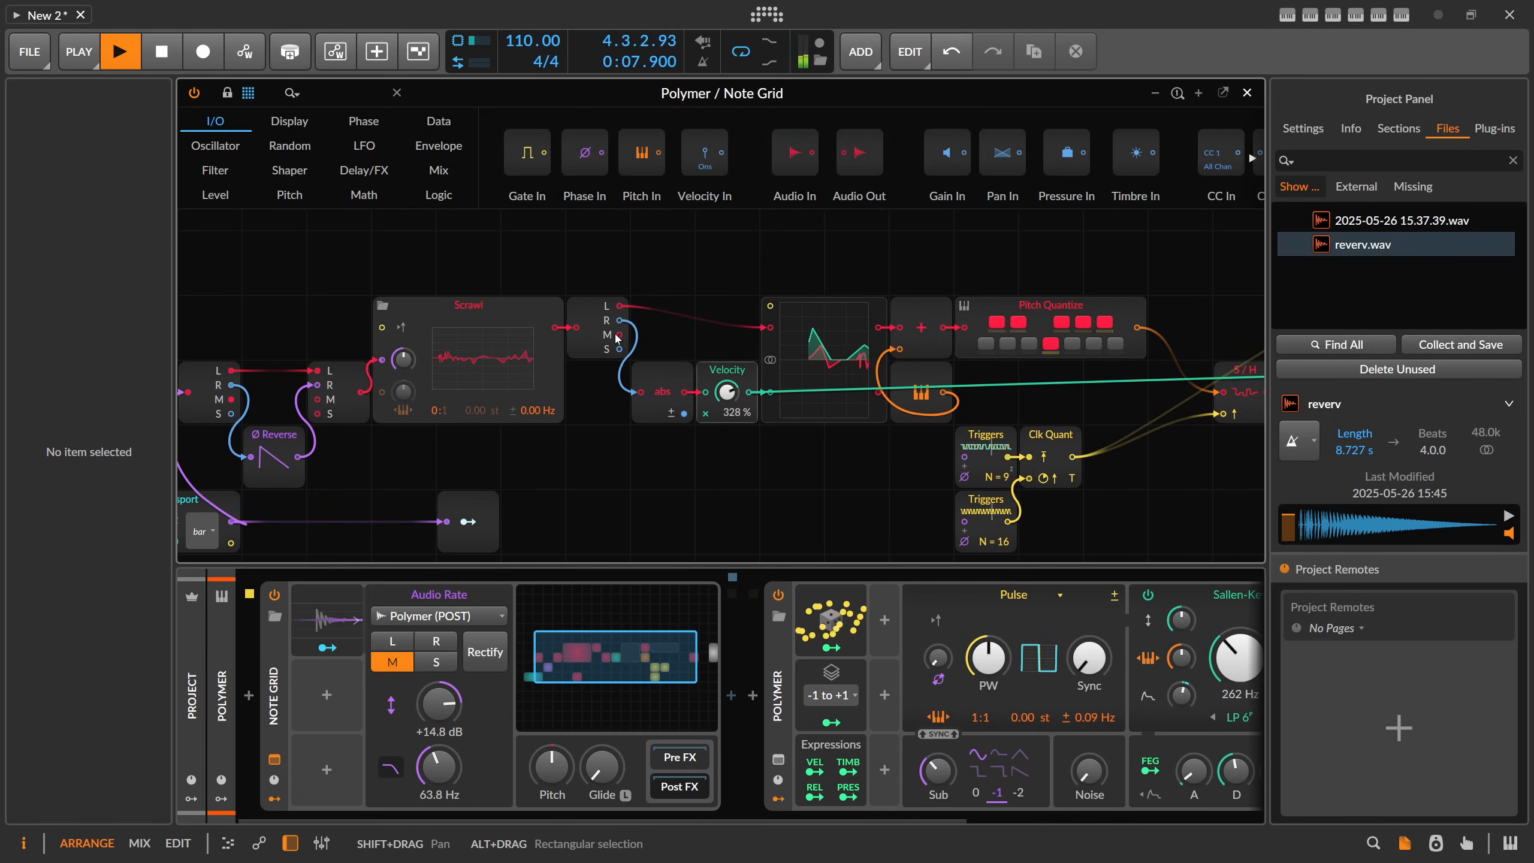
{"action": "left_click_drag", "start_coordinate": [616, 339], "coordinate": [680, 338]}
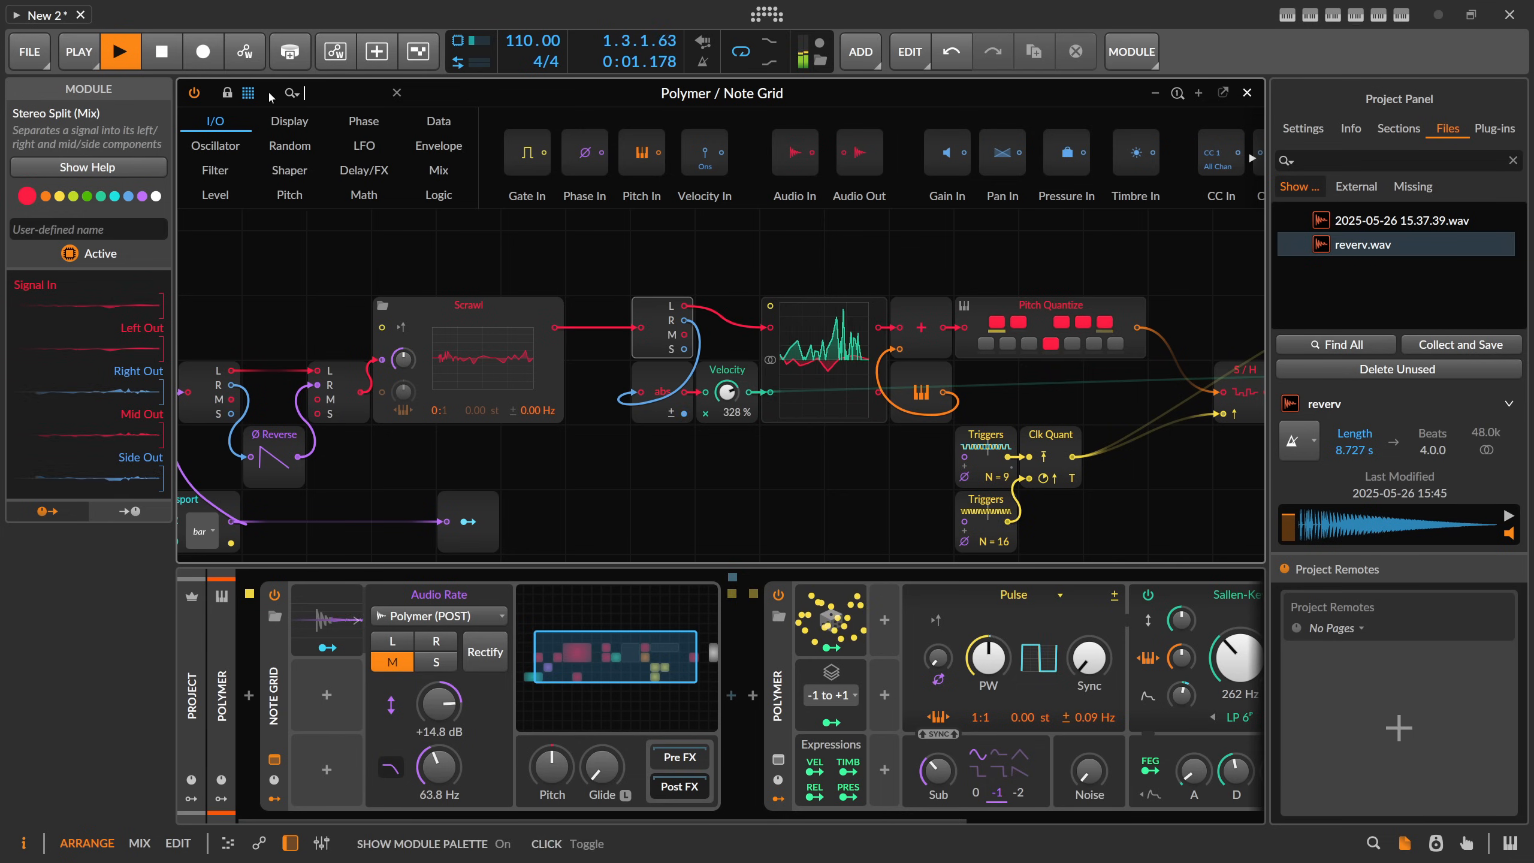
{"action": "type", "text": "am"}
{"action": "left_click_drag", "start_coordinate": [249, 154], "coordinate": [599, 327]}
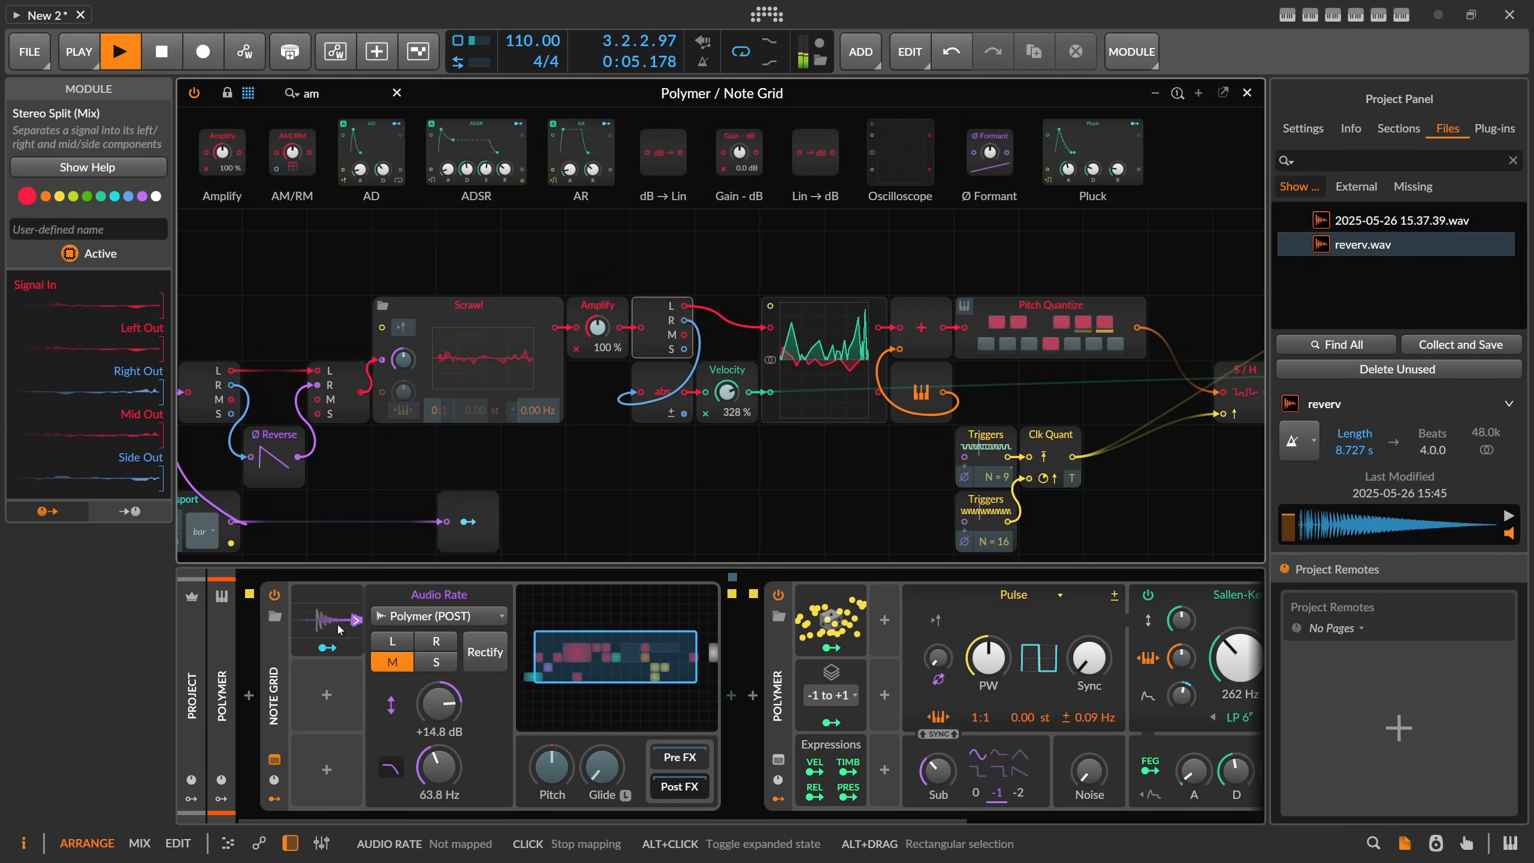
Step: Map the Audio Rate modulator to the Amplify module's level with a modulation amount of 0.800
{"action": "left_click", "coordinate": [328, 648]}
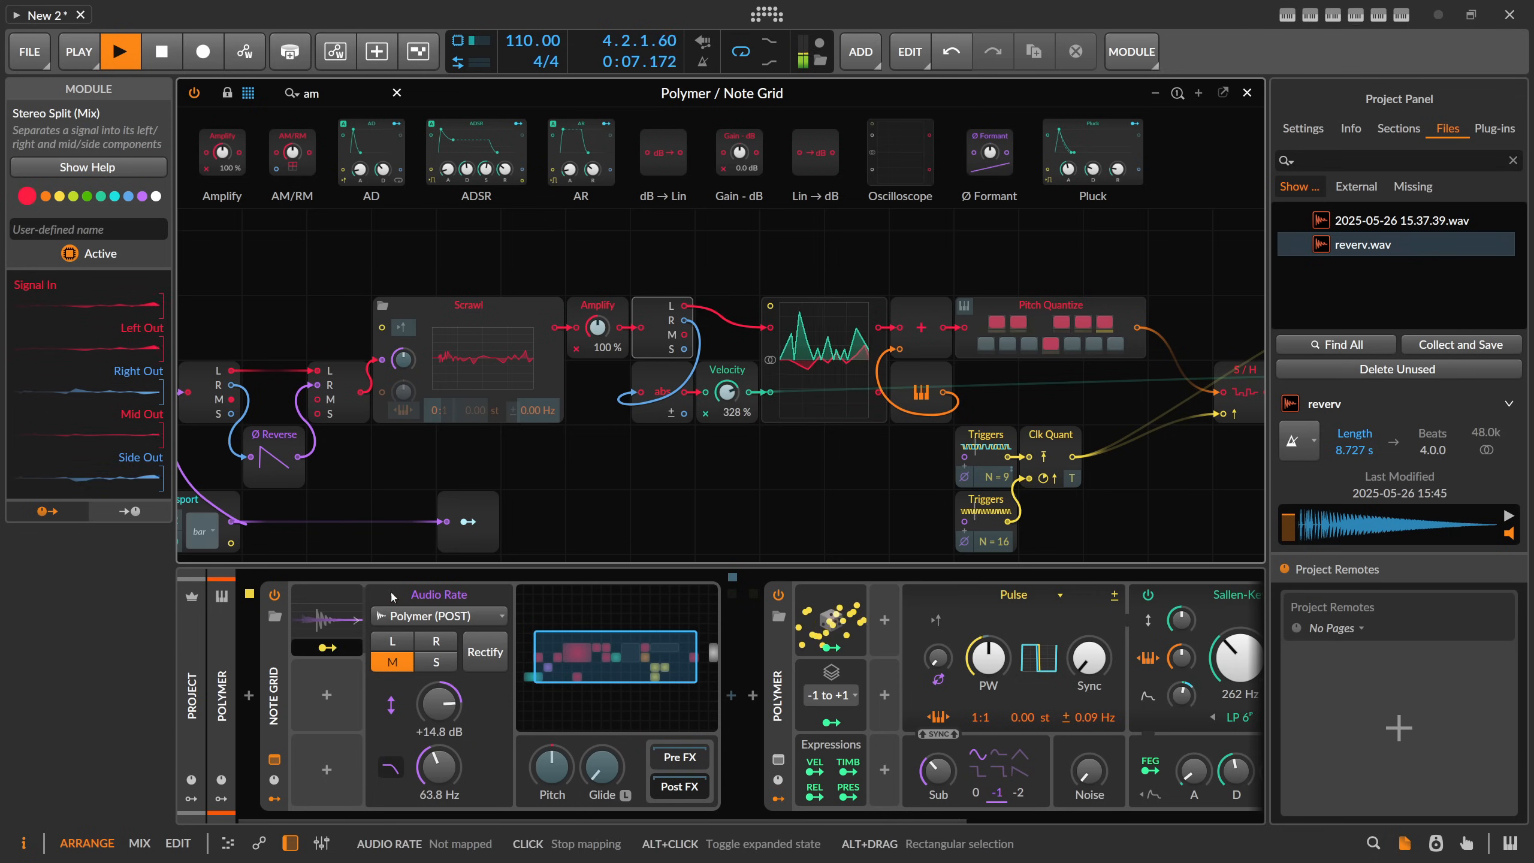
{"action": "left_click_drag", "start_coordinate": [598, 329], "coordinate": [598, 324]}
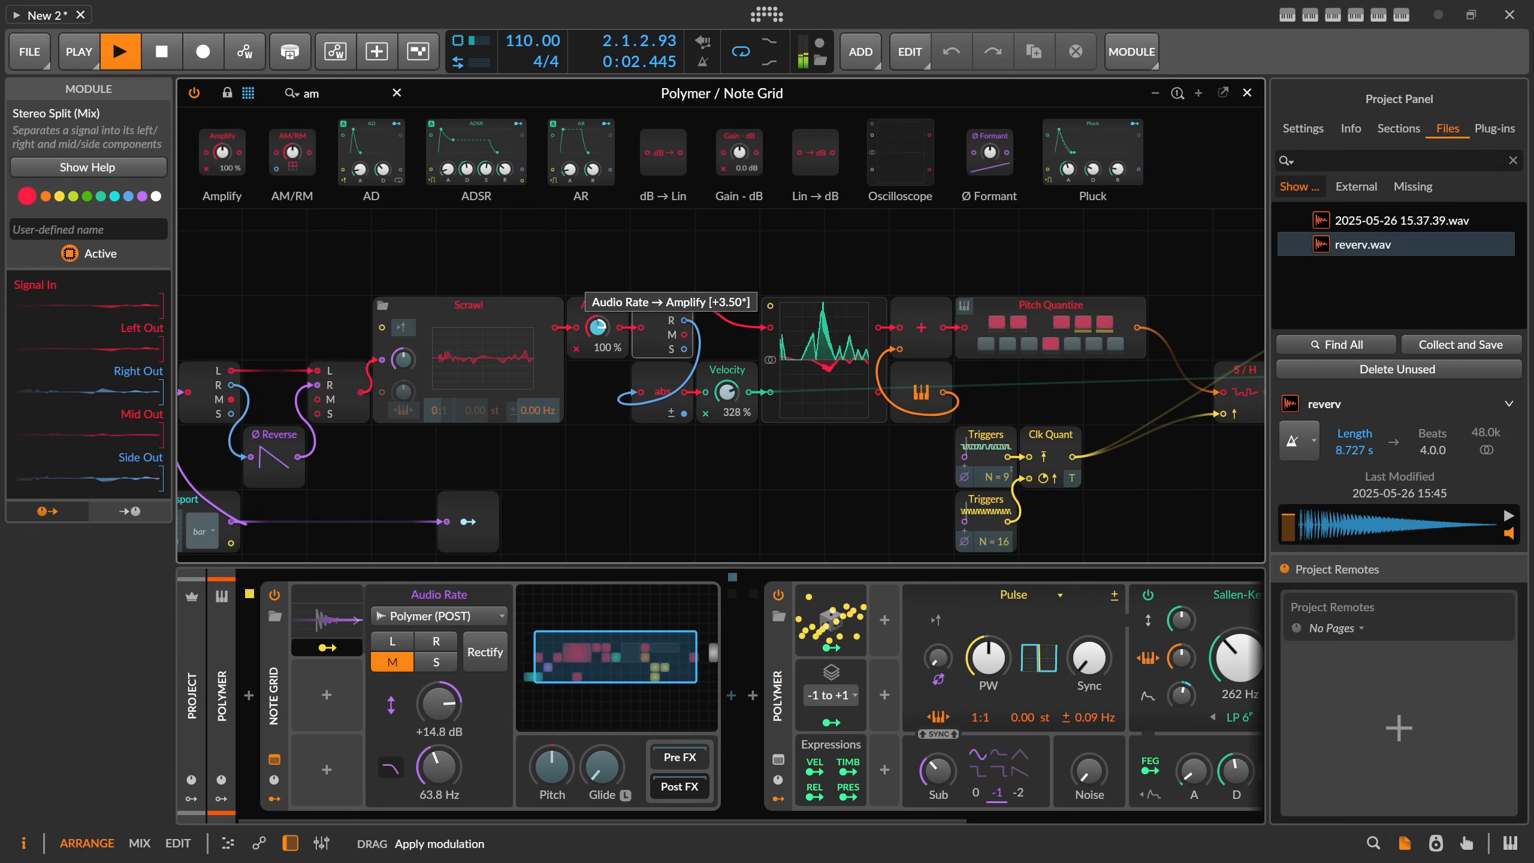
{"action": "left_click_drag", "start_coordinate": [598, 325], "coordinate": [598, 323]}
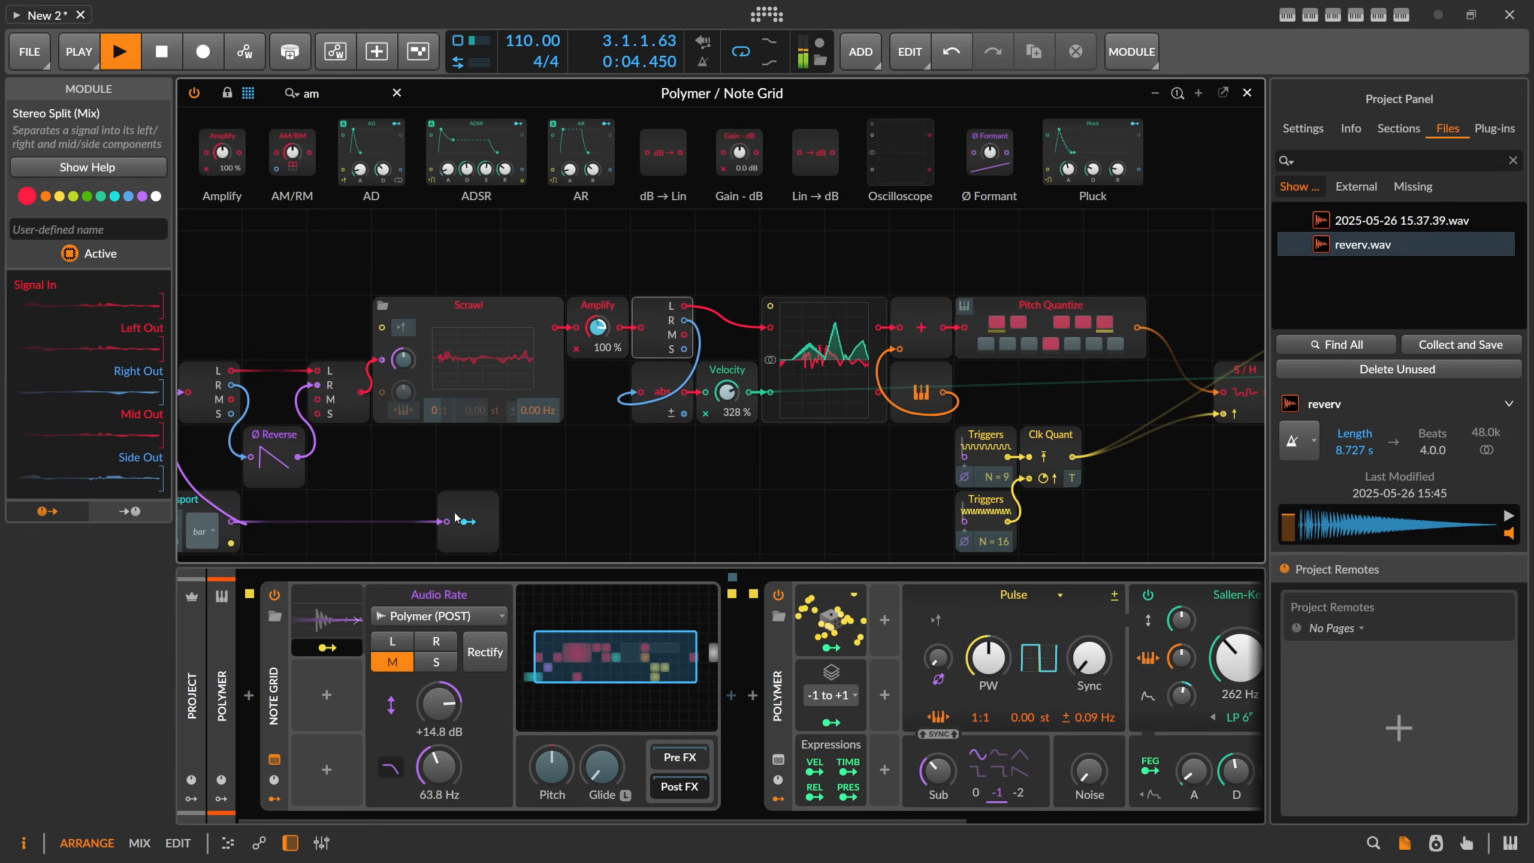
Step: Adjust the Audio Rate modulator to +20.2 dB gain and 40.6 Hz smoothing
{"action": "left_click_drag", "start_coordinate": [445, 712], "coordinate": [445, 700]}
{"action": "left_click_drag", "start_coordinate": [439, 767], "coordinate": [439, 751]}
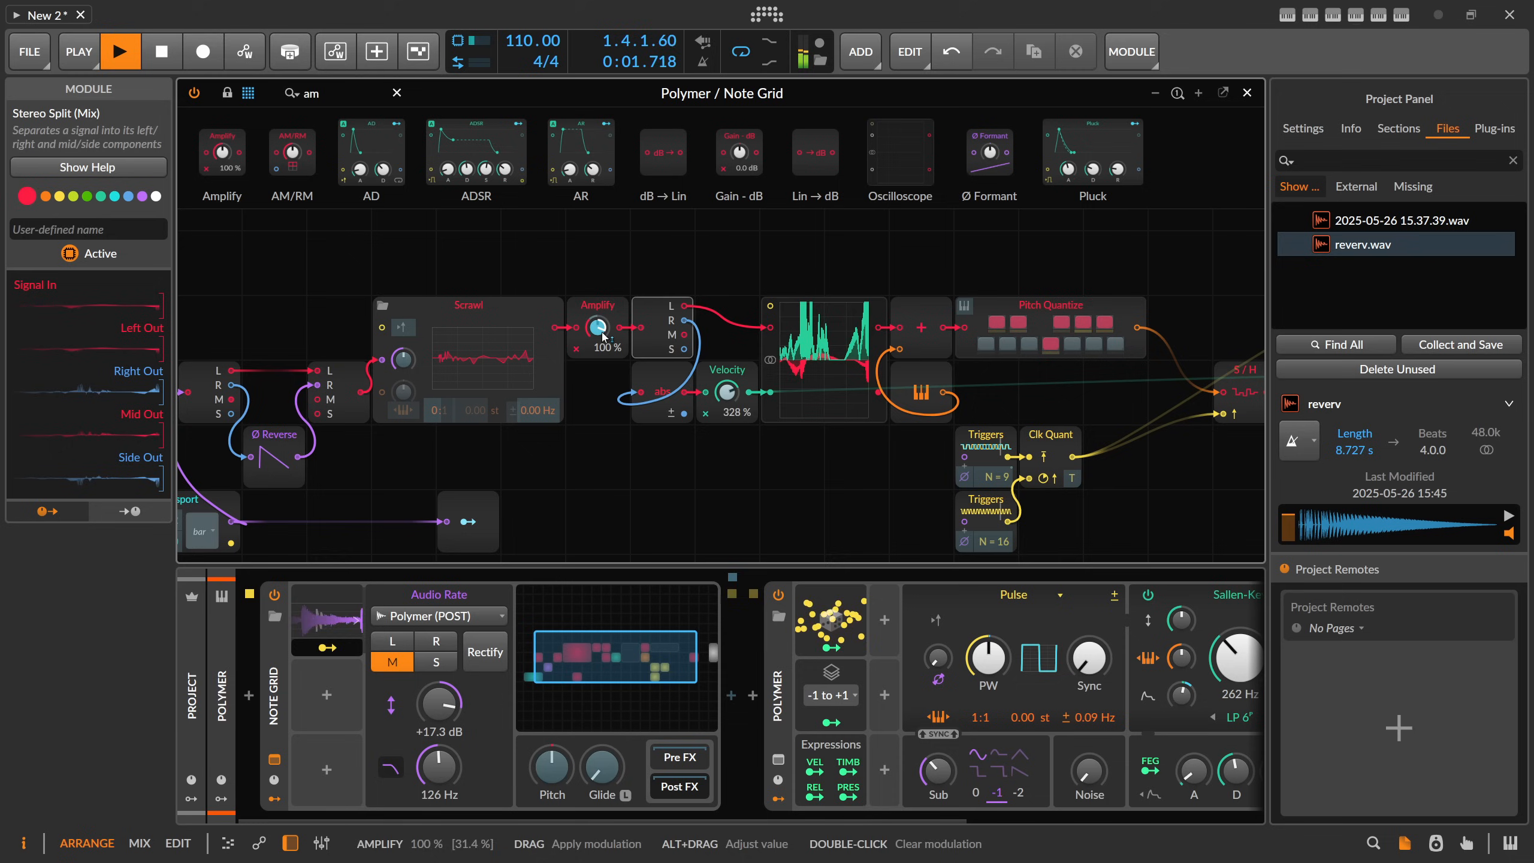
{"action": "left_click_drag", "start_coordinate": [436, 719], "coordinate": [435, 710]}
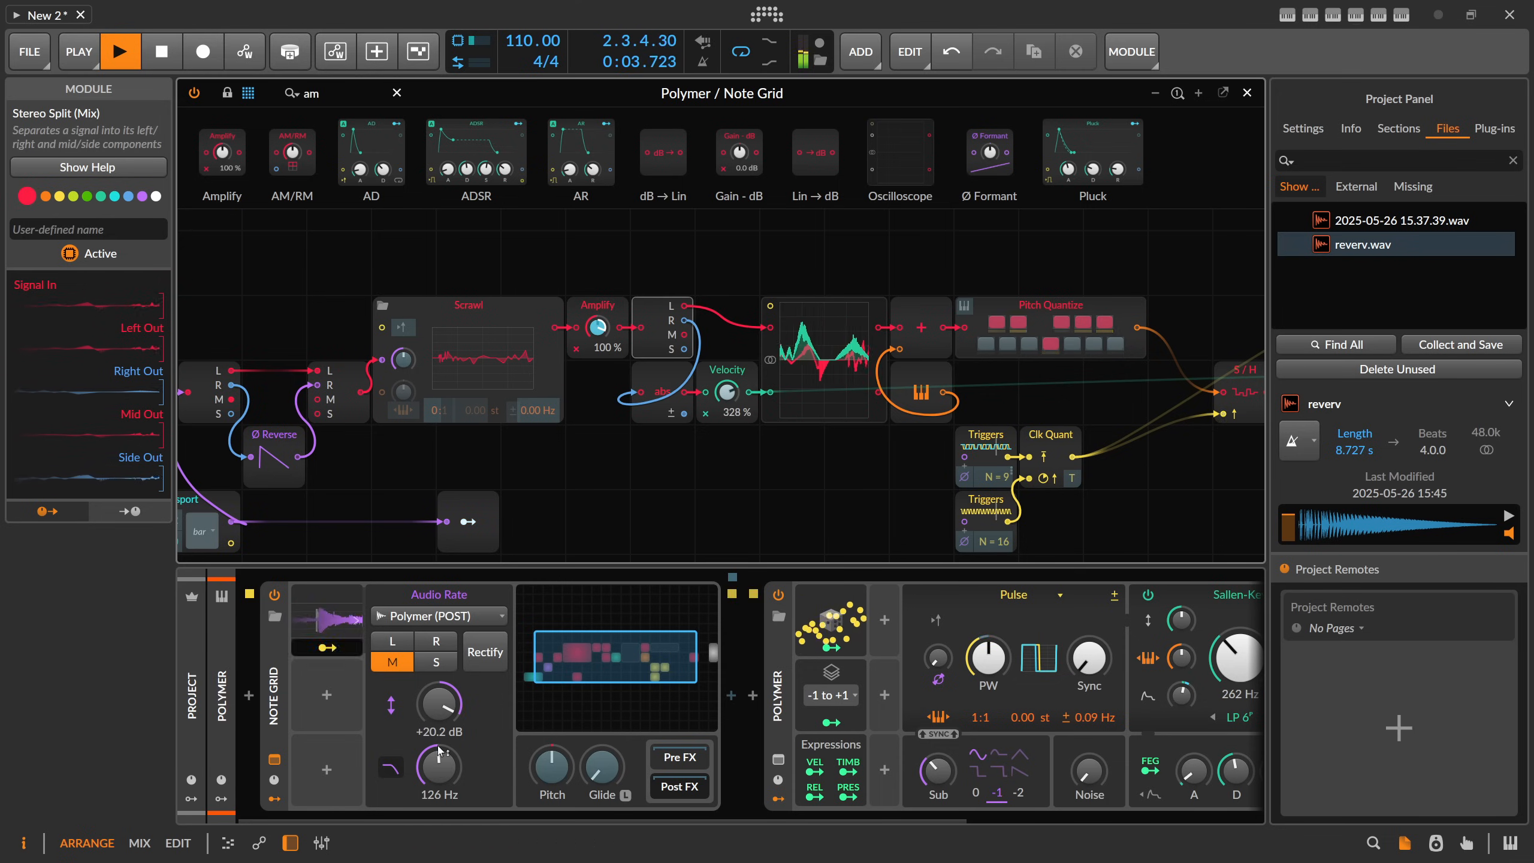
{"action": "left_click_drag", "start_coordinate": [440, 766], "coordinate": [439, 789]}
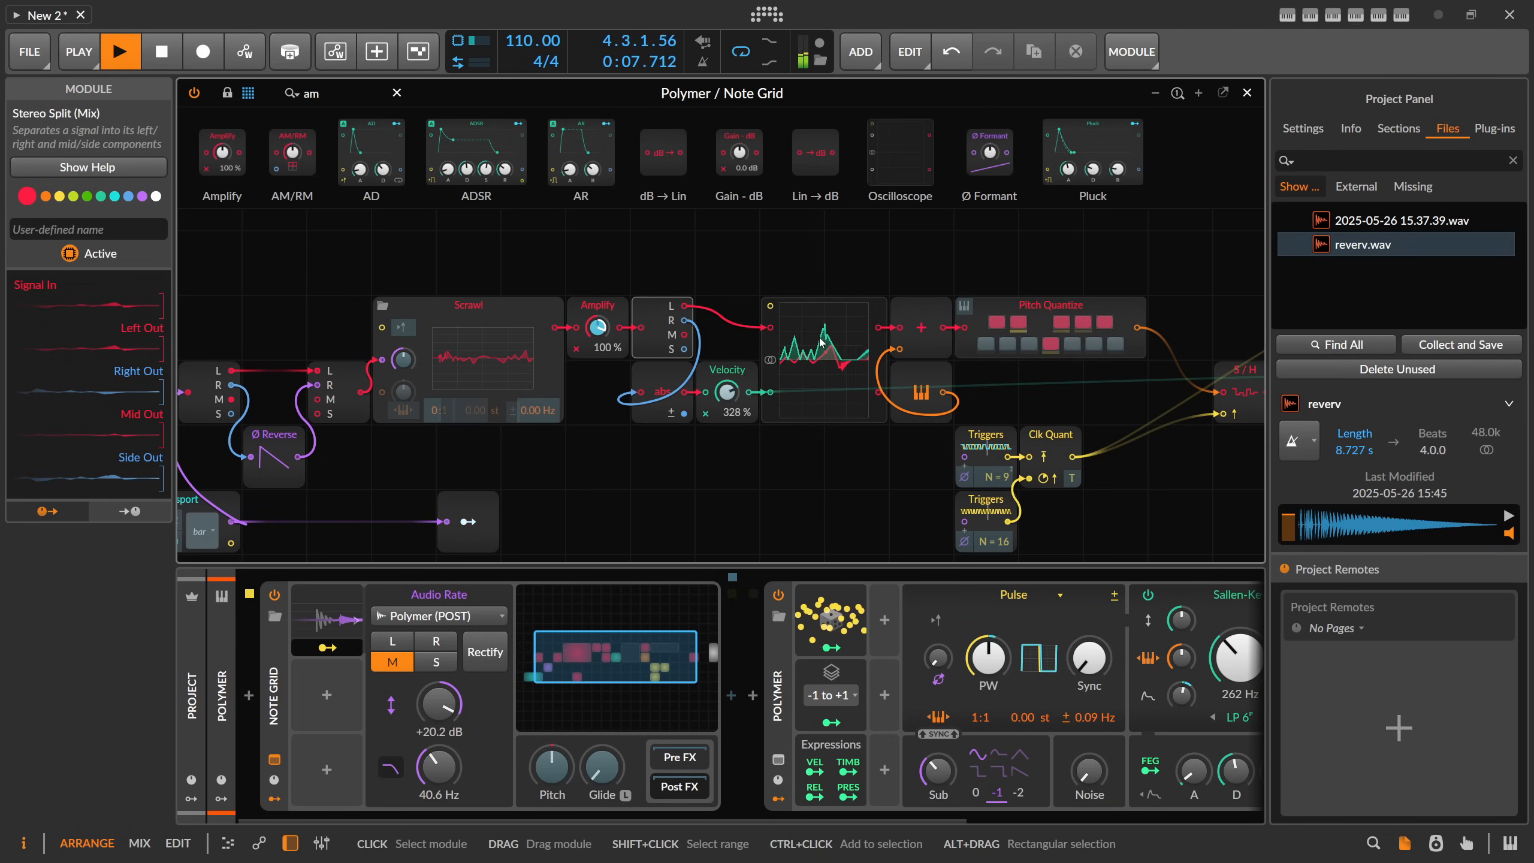
Step: Delete the Audio Rate modulator from the Note Grid device and close the patch editor
{"action": "left_click", "coordinate": [341, 623]}
{"action": "key", "text": "Delete"}
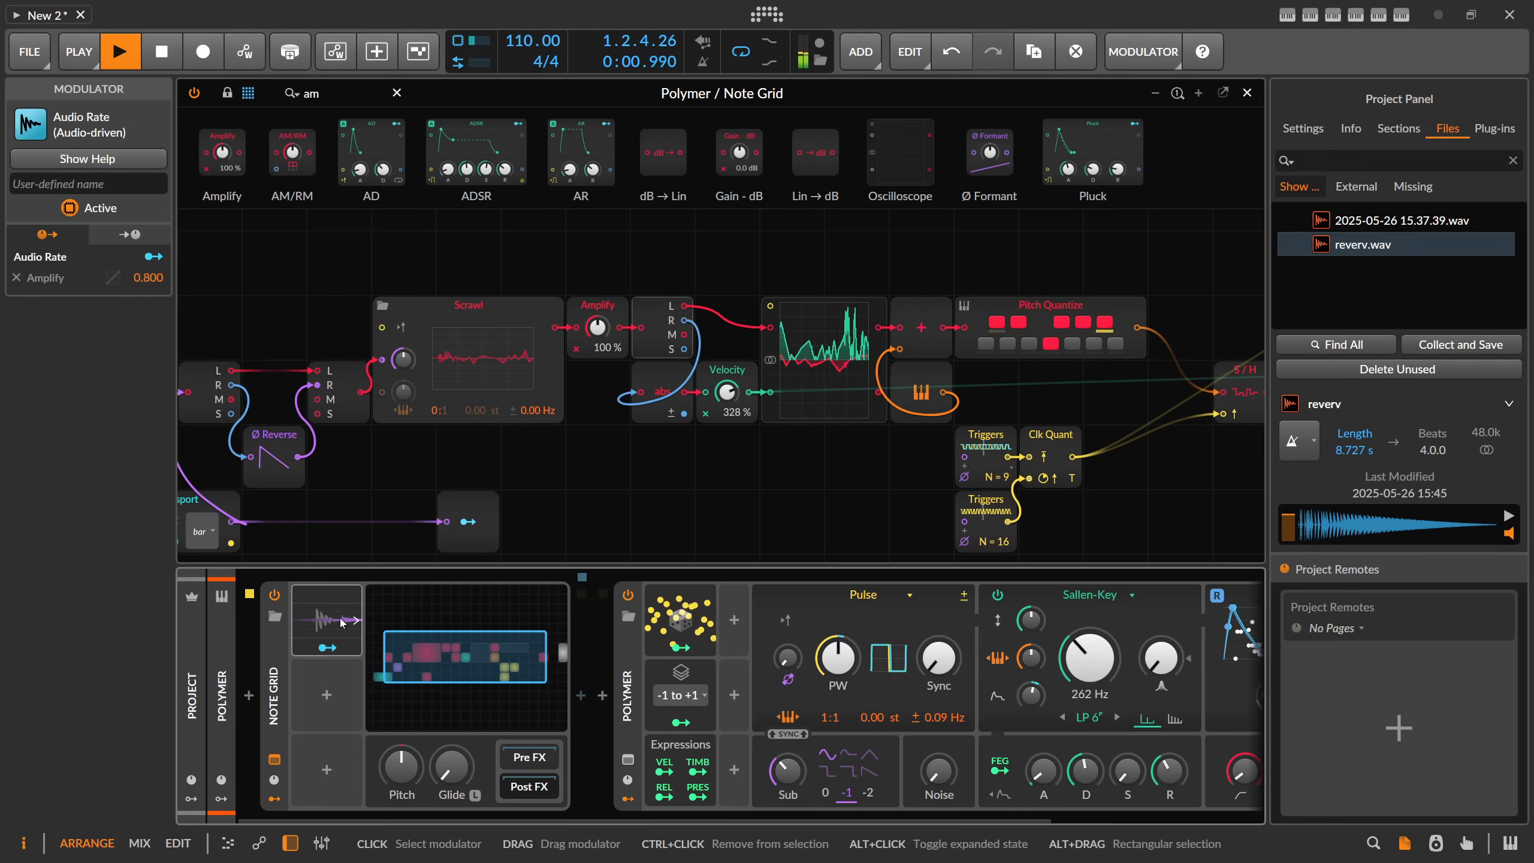
{"action": "left_click", "coordinate": [1248, 96]}
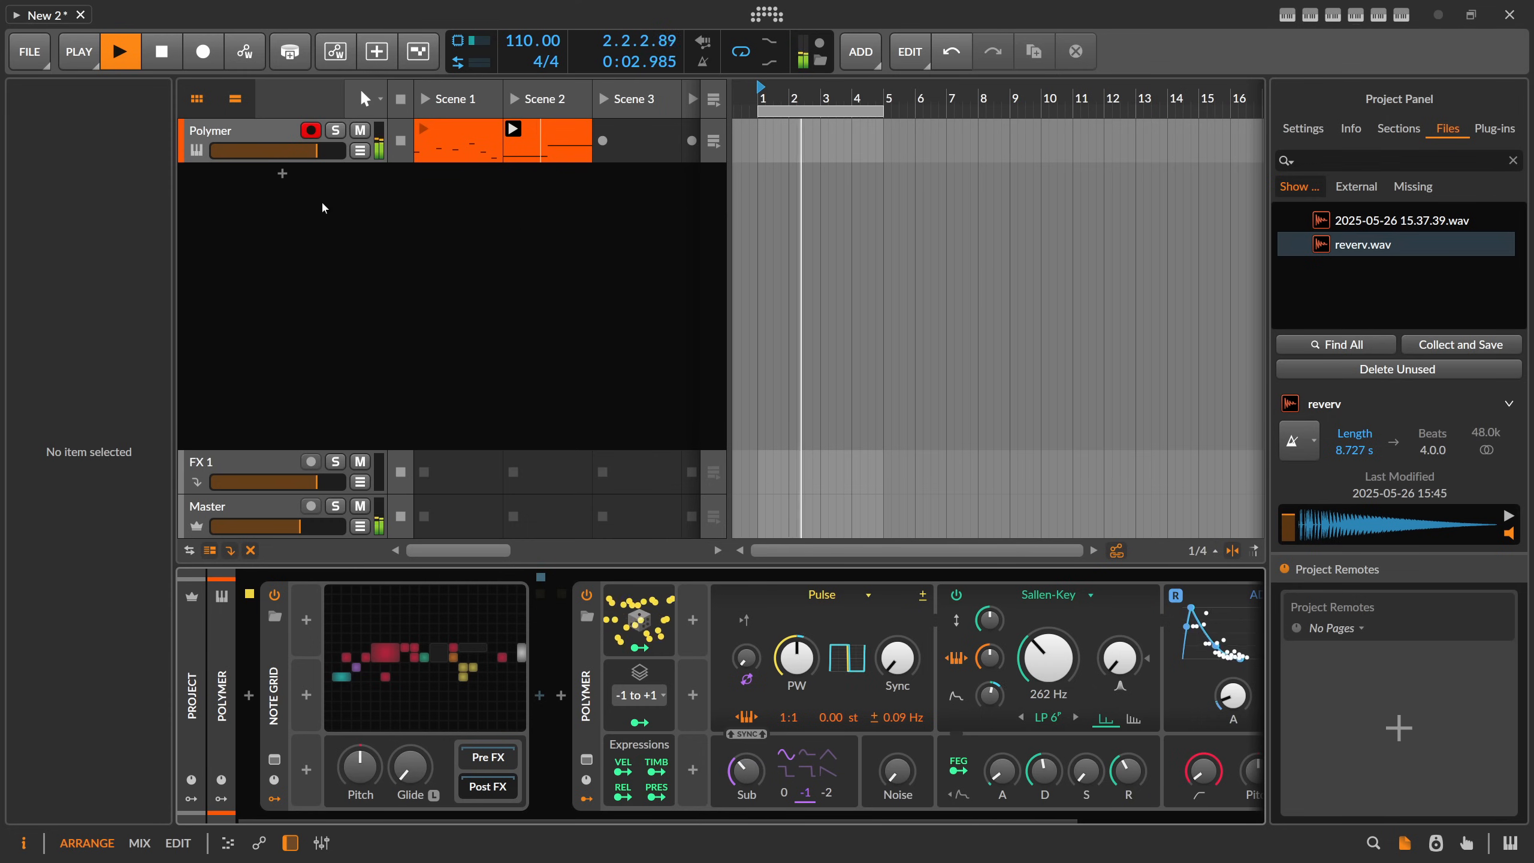
Step: Select the Polymer track and lower the Master track's volume to its minimum
{"action": "left_click", "coordinate": [265, 131]}
{"action": "left_click_drag", "start_coordinate": [299, 526], "coordinate": [221, 520]}
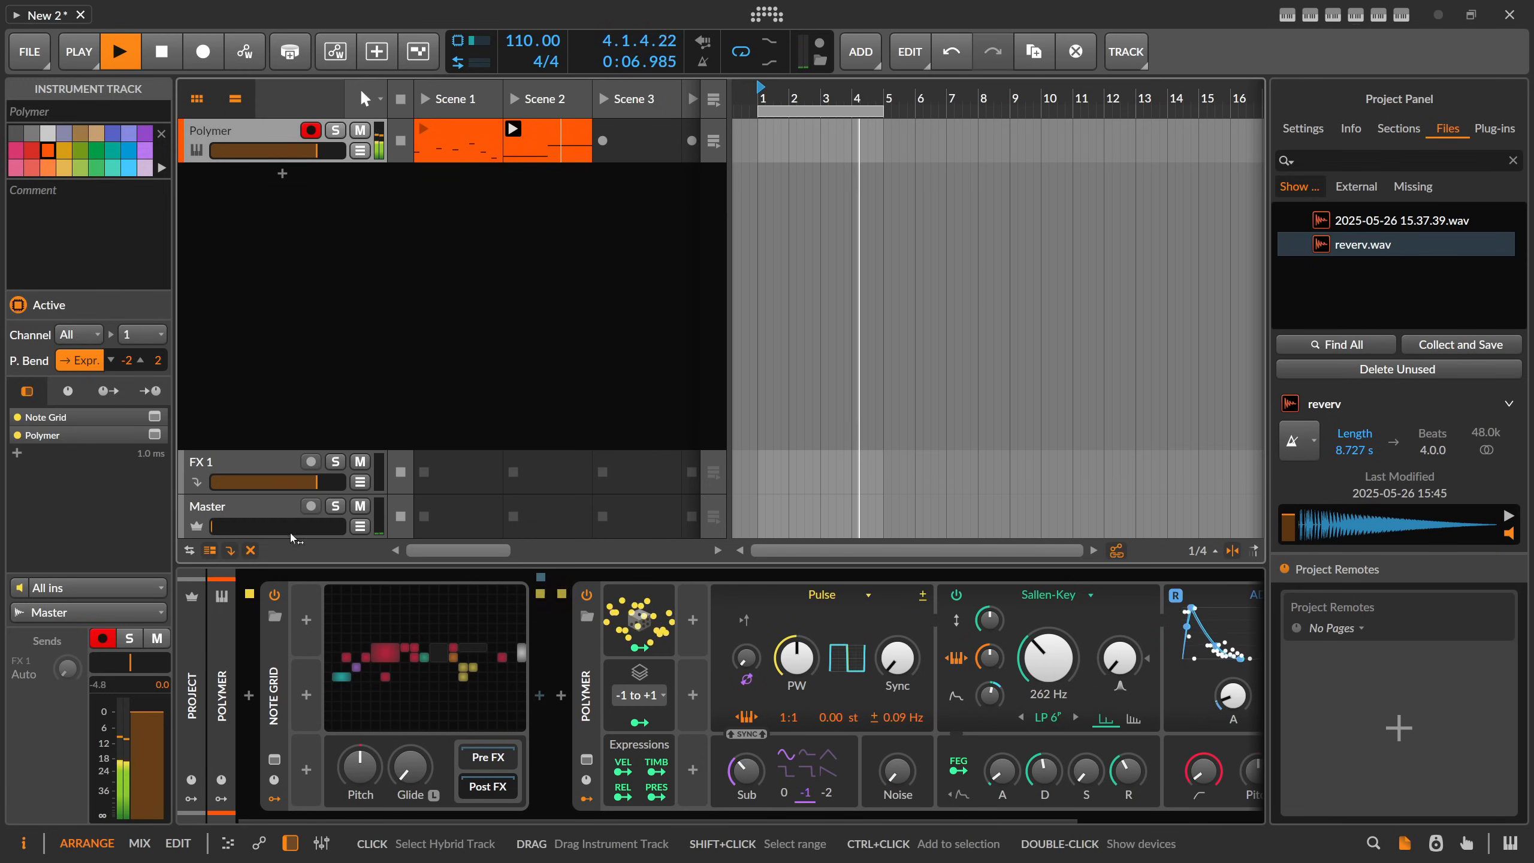